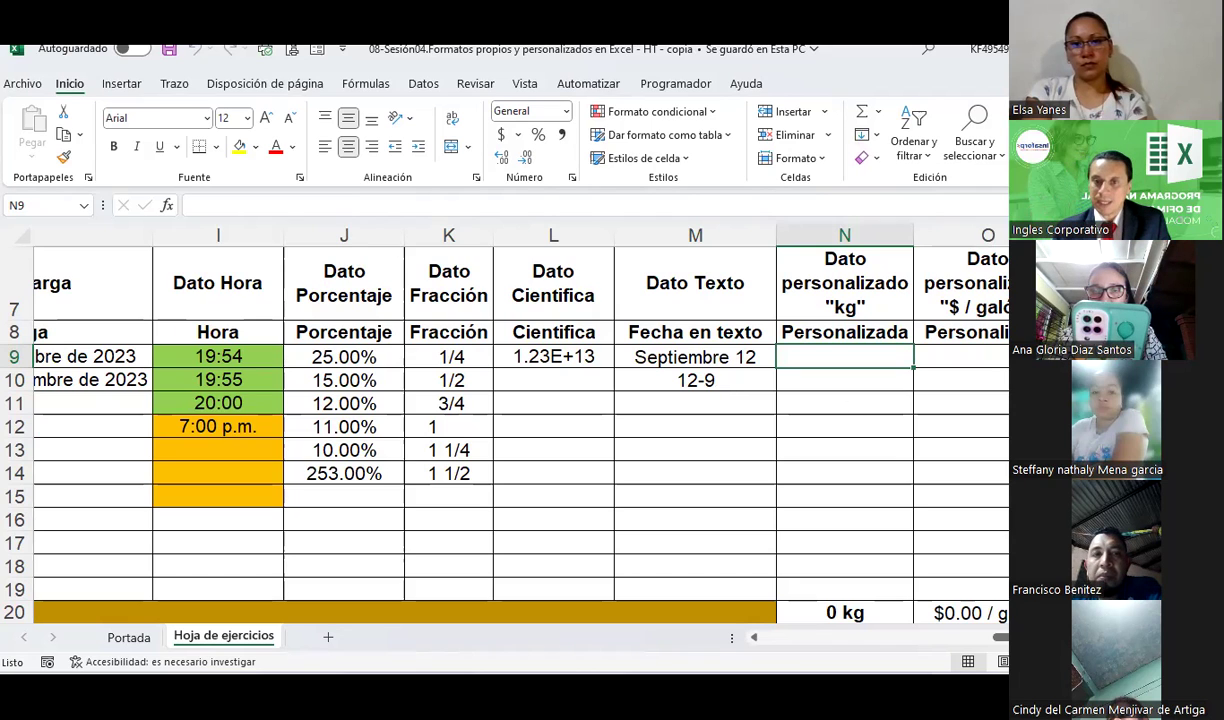
# Enter 70 in N9 and fill N10:N15 with the formula =+N9*1.1
pyautogui.hscroll(1, 520, 420)
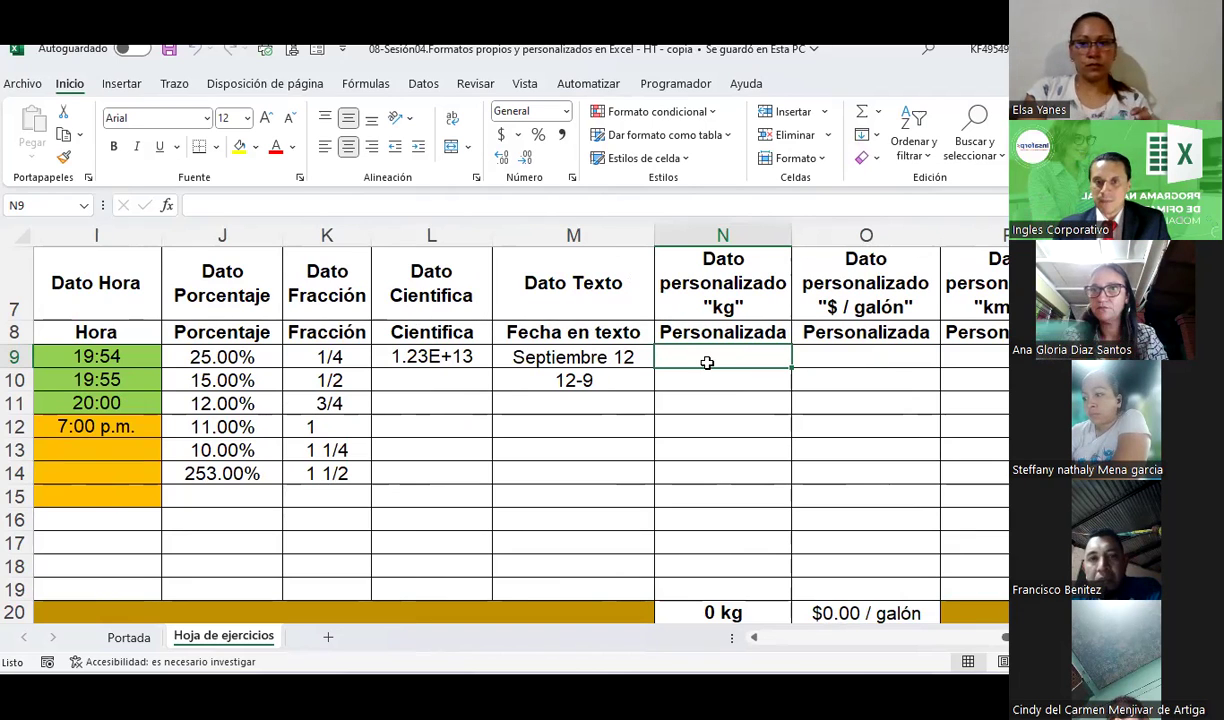
pyautogui.write('70')
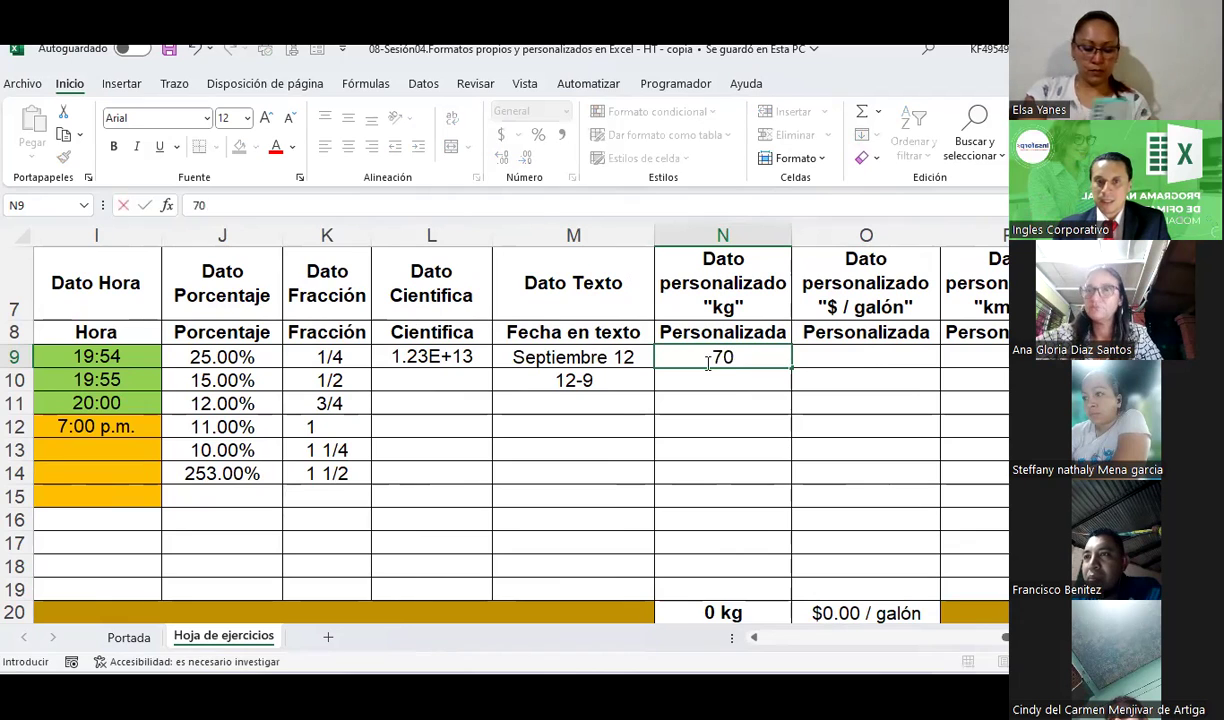
pyautogui.press('Return')
pyautogui.write('+')
pyautogui.click(707, 362)
pyautogui.write('*1')
pyautogui.hotkey('ctrl', 'Return')
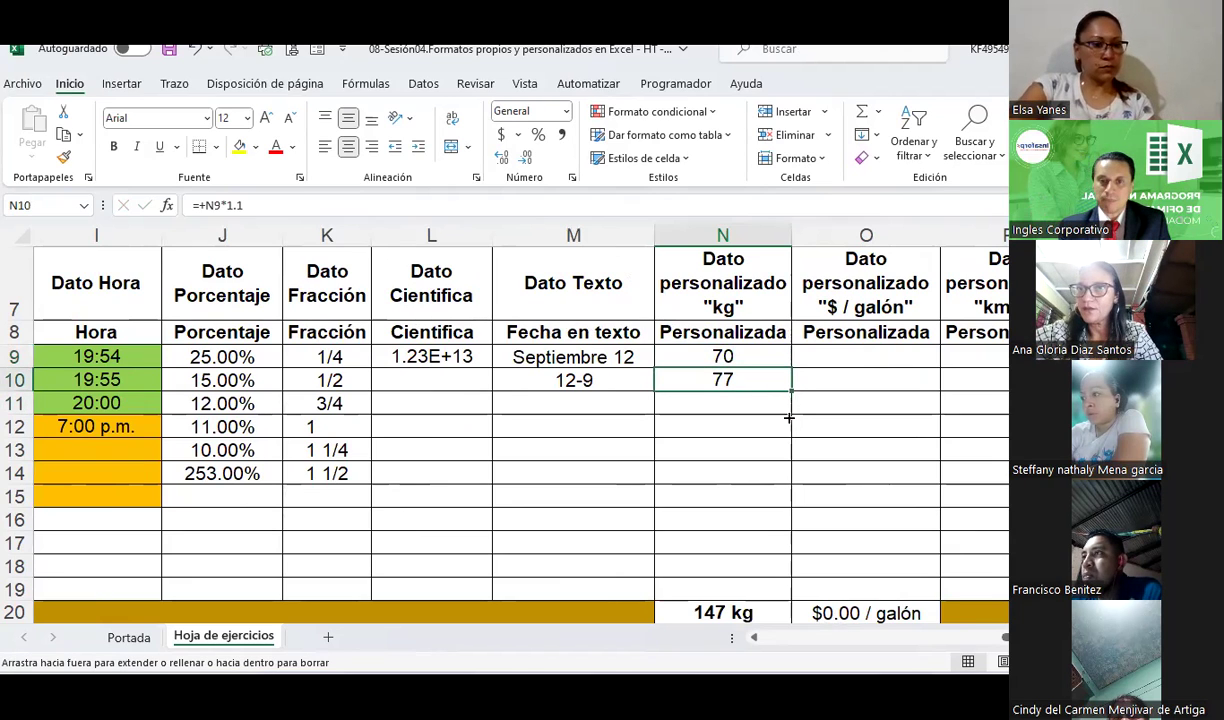
pyautogui.moveTo(789, 394); pyautogui.dragTo(769, 503)
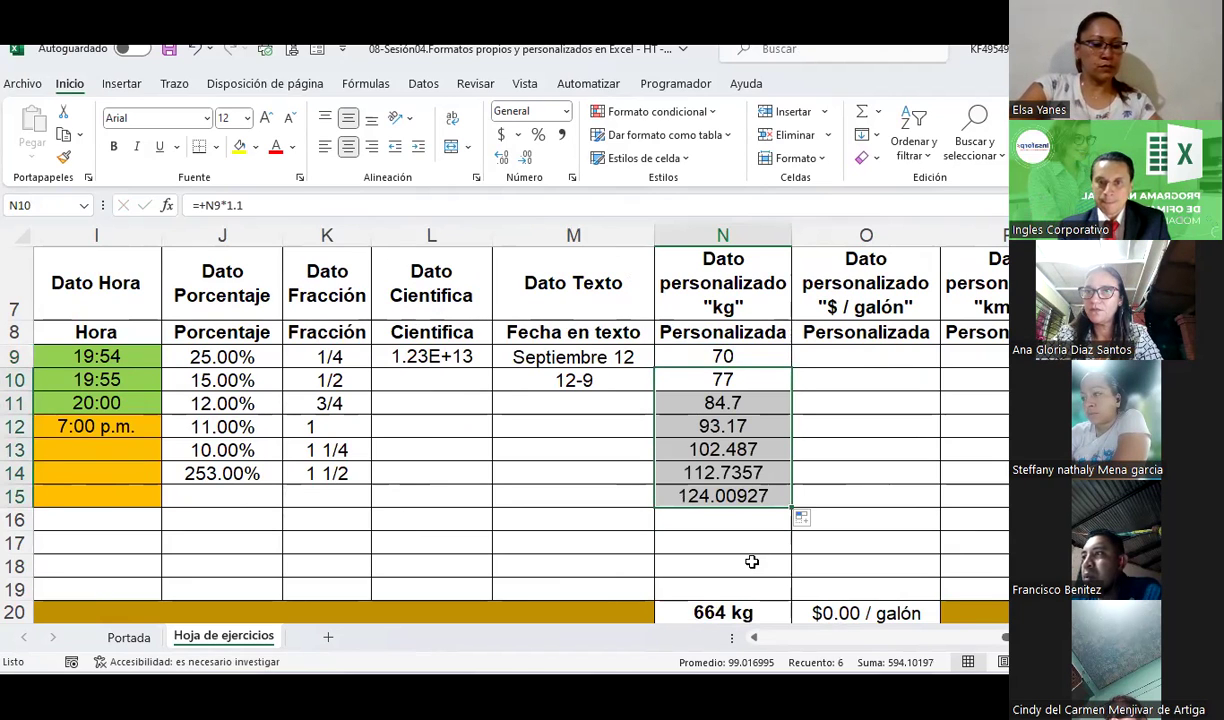
# Reduce N10:N15 to whole numbers, then select the kg values in column N
pyautogui.click(524, 158)
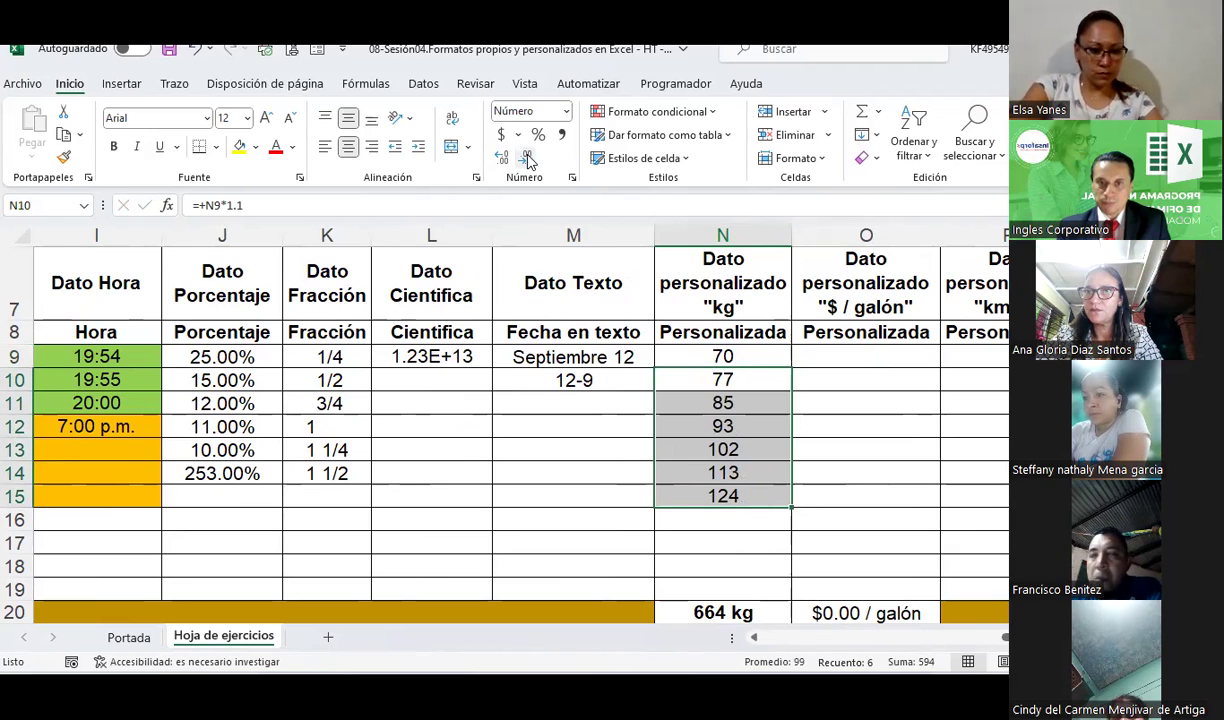
pyautogui.click(502, 158)
pyautogui.click(508, 158)
pyautogui.click(964, 465)
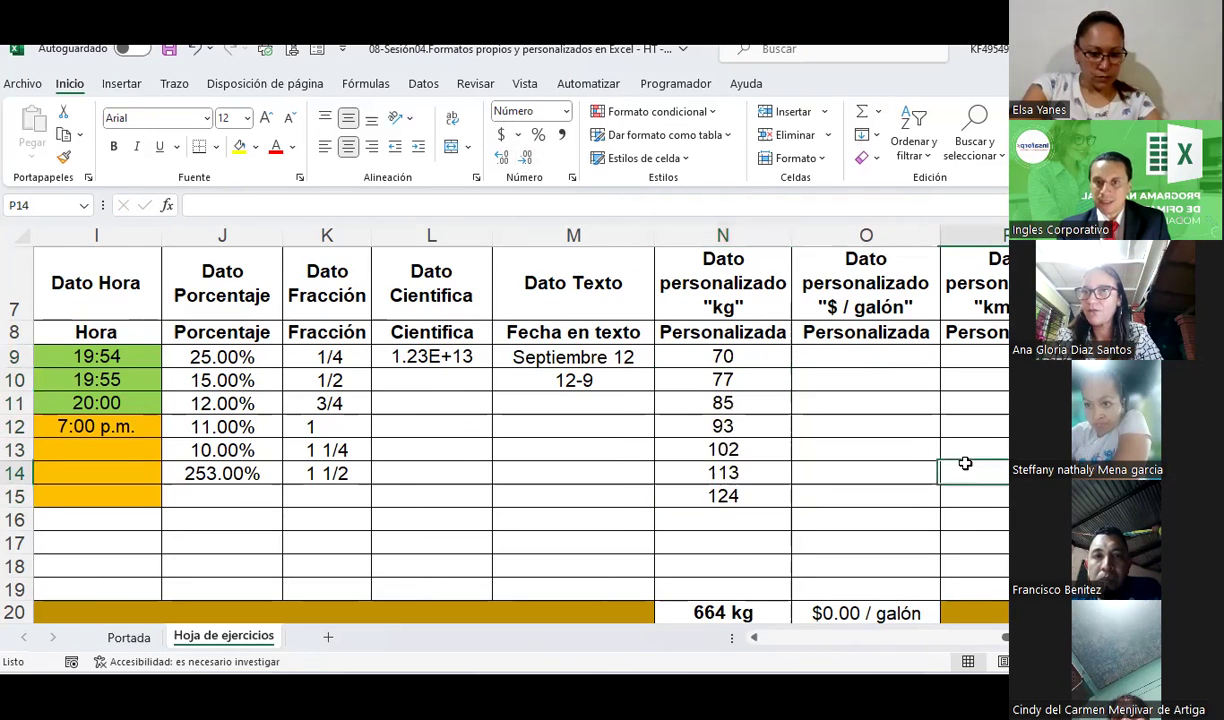
pyautogui.moveTo(730, 360); pyautogui.dragTo(740, 497)
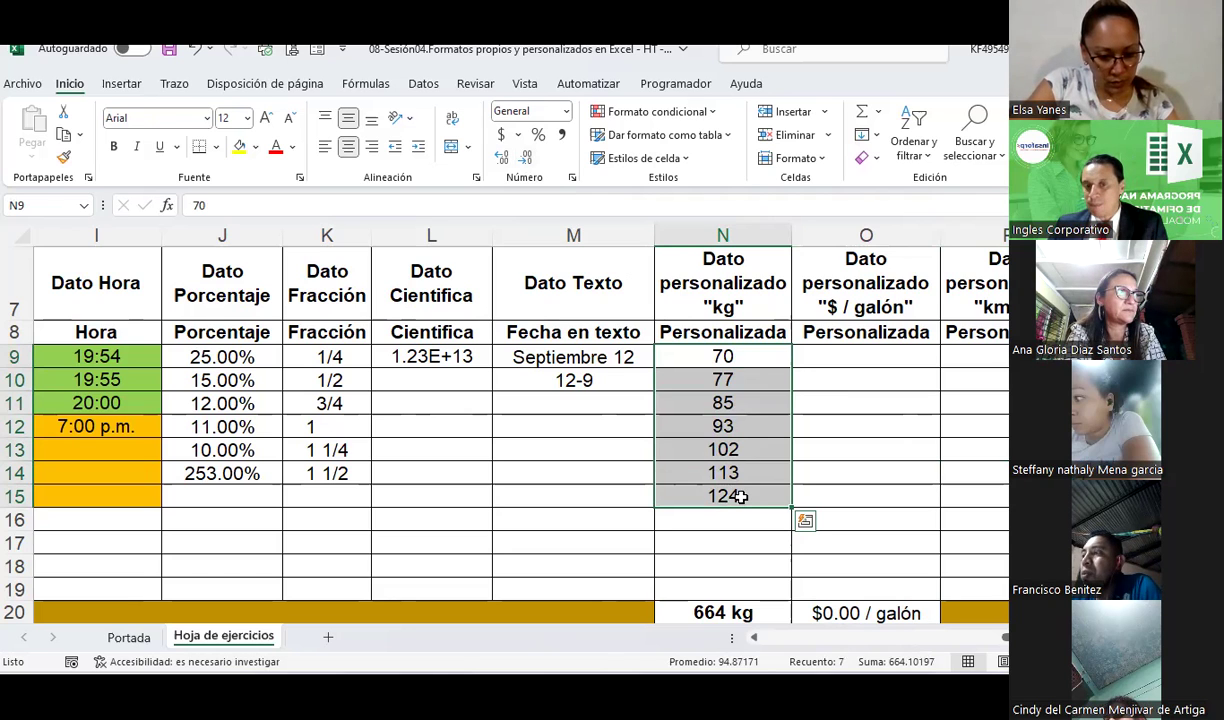
# Add an AutoSum subtotal of N9:N18 in N19, rounded to the whole number 664
pyautogui.click(796, 540)
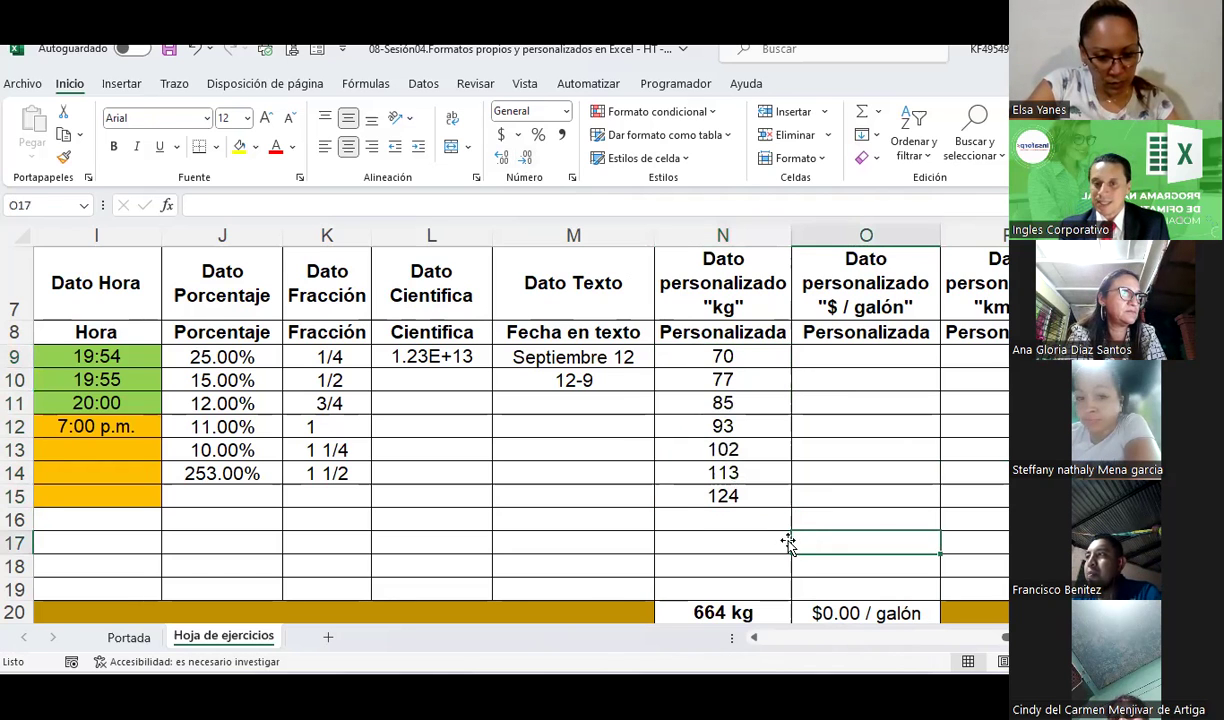
pyautogui.scroll(-1, 778, 540)
pyautogui.scroll(-1, 778, 540)
pyautogui.click(711, 542)
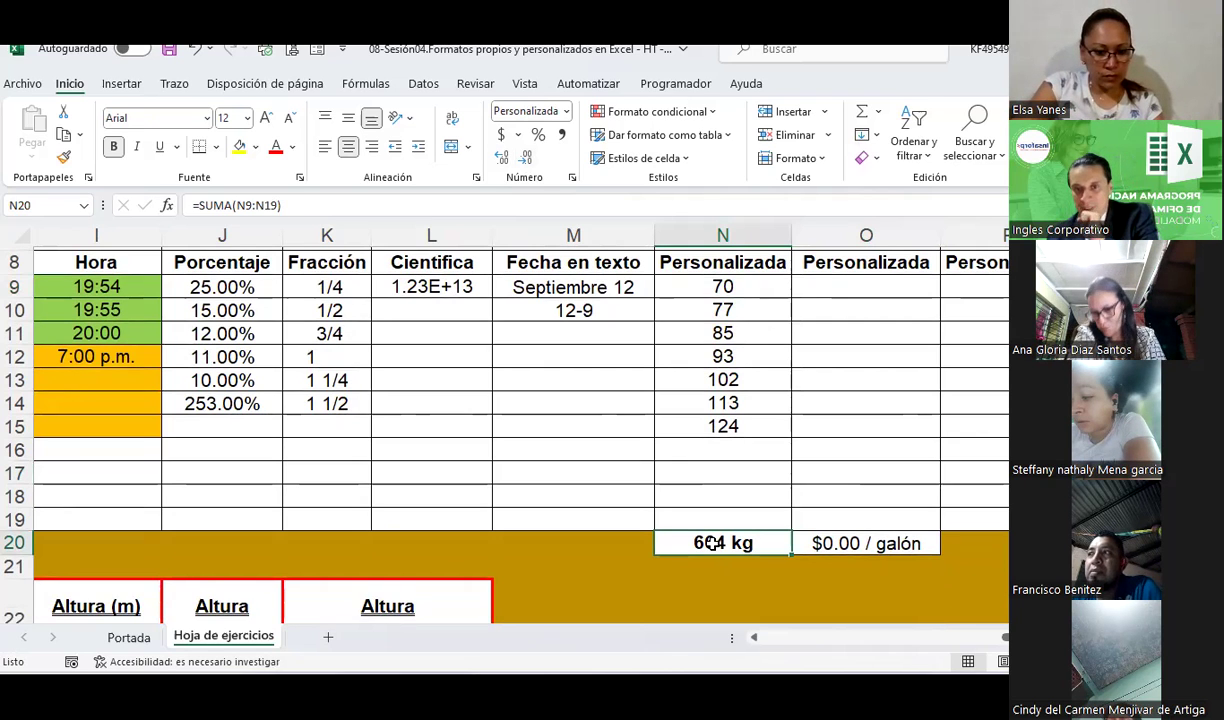
pyautogui.click(722, 518)
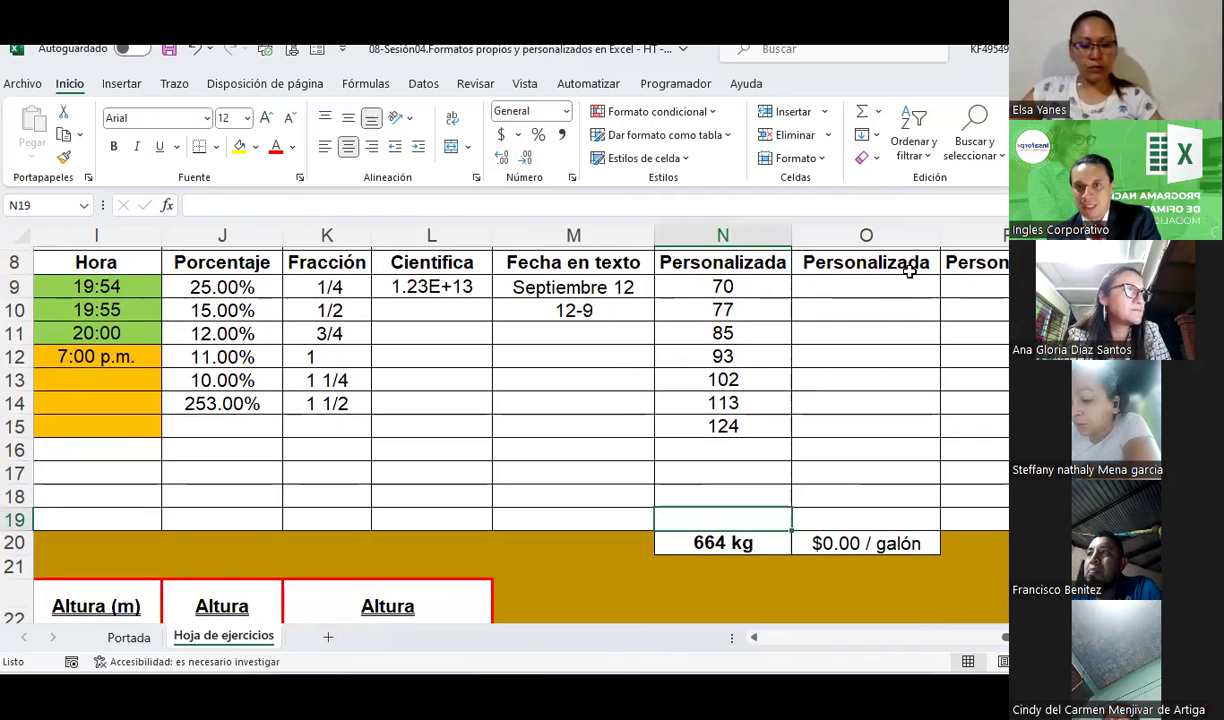
pyautogui.click(862, 116)
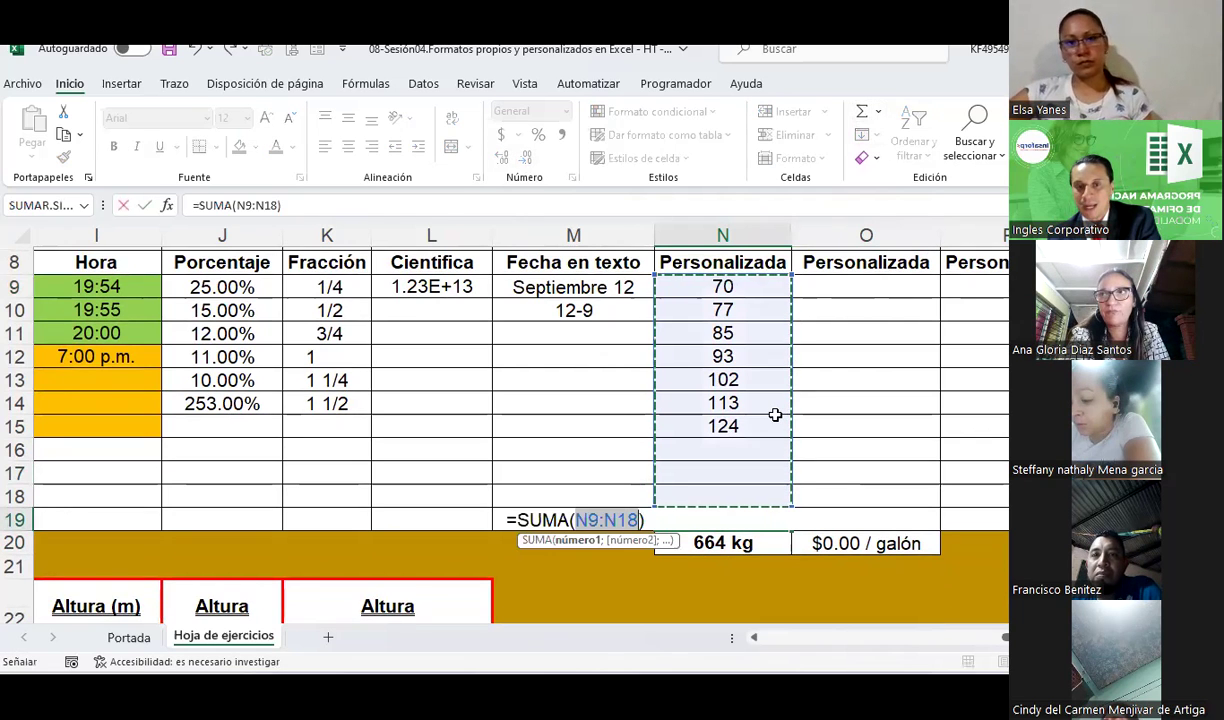
pyautogui.press('Return')
pyautogui.press('Up')
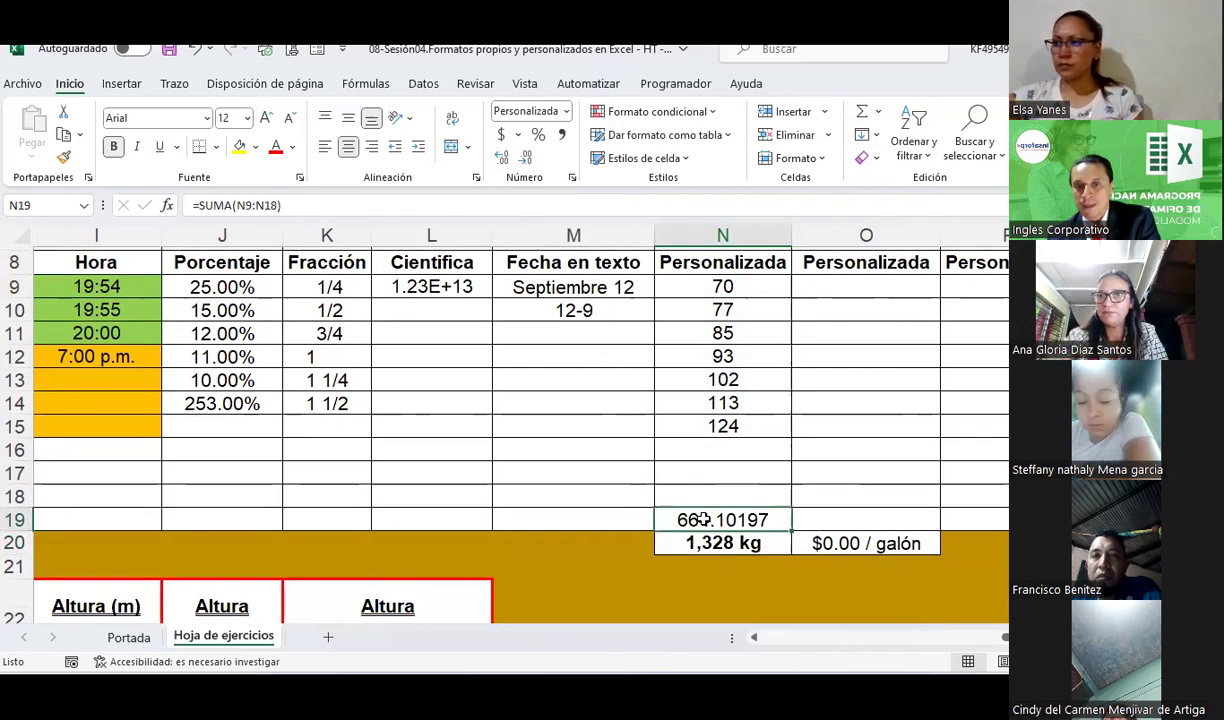
pyautogui.click(527, 160)
pyautogui.click(527, 160)
pyautogui.click(527, 160)
pyautogui.click(527, 160)
pyautogui.click(527, 160)
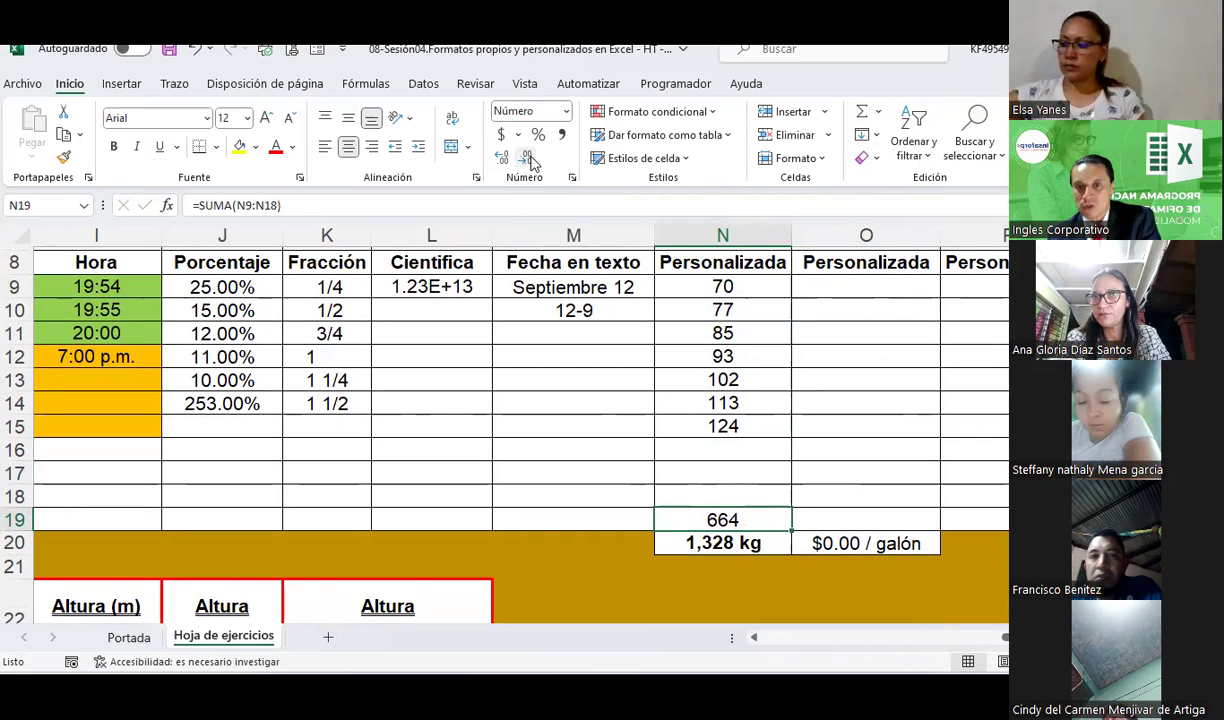
pyautogui.click(737, 520)
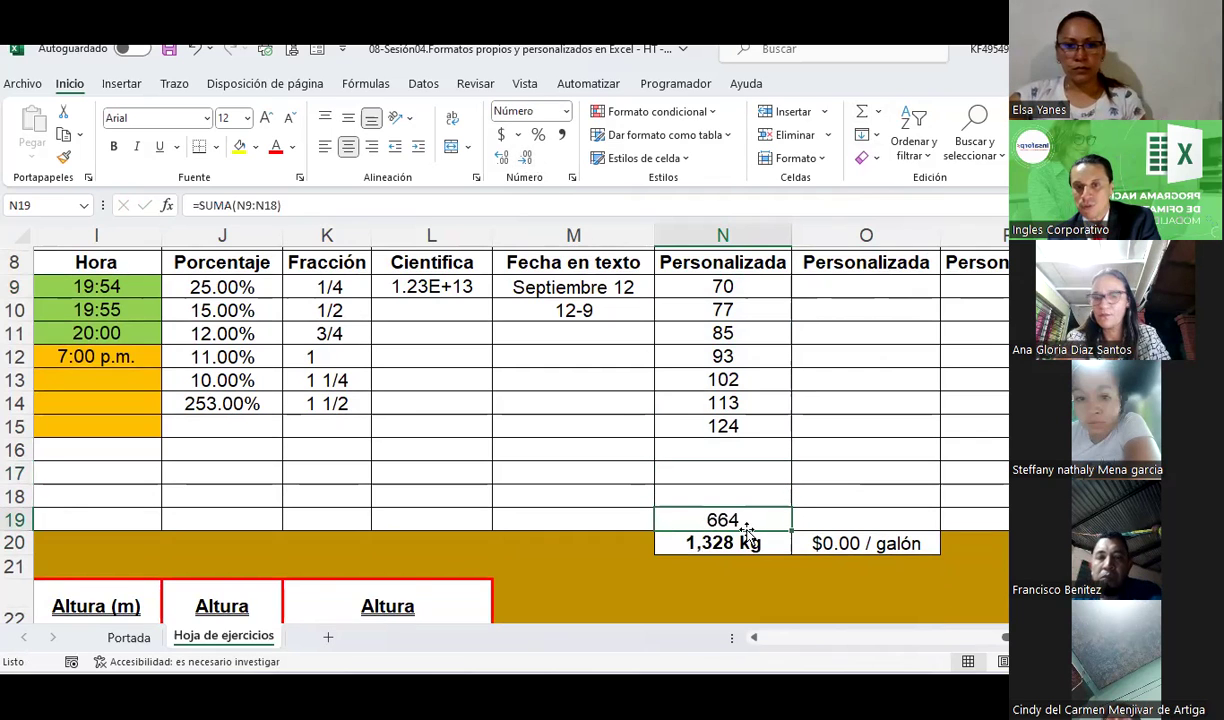
# Test typing '124 Kg' as text in N15 and check the column N selection
pyautogui.click(755, 426)
pyautogui.write('124')
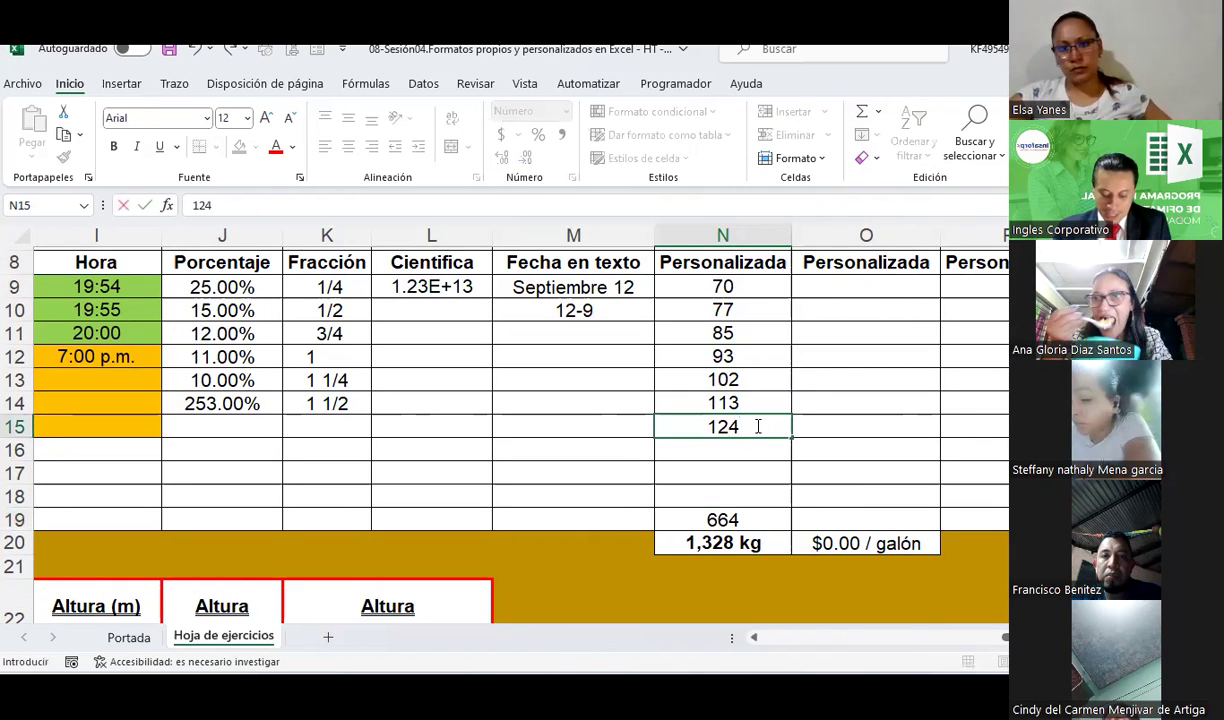
pyautogui.write(' Kg')
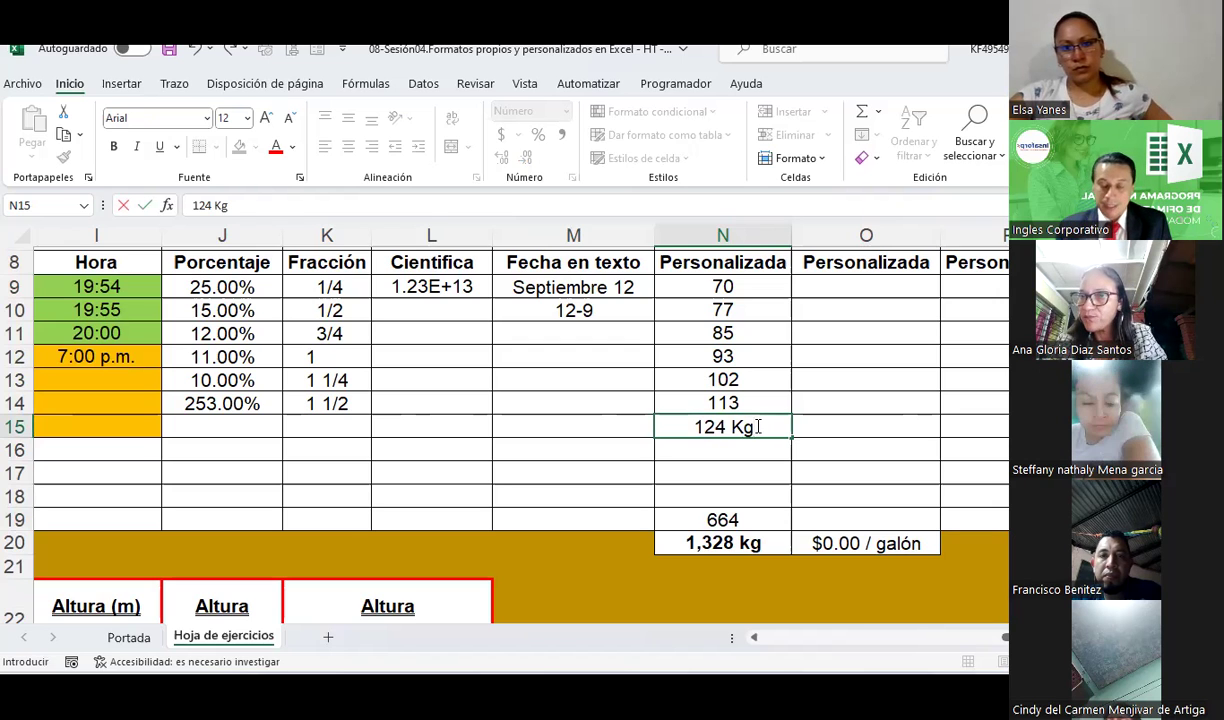
pyautogui.press('Return')
pyautogui.press('Down')
pyautogui.press('Down')
pyautogui.press('Down')
pyautogui.press('Up')
pyautogui.press('Up')
pyautogui.press('Up')
pyautogui.press('Up')
pyautogui.hotkey('shift', 'Up')
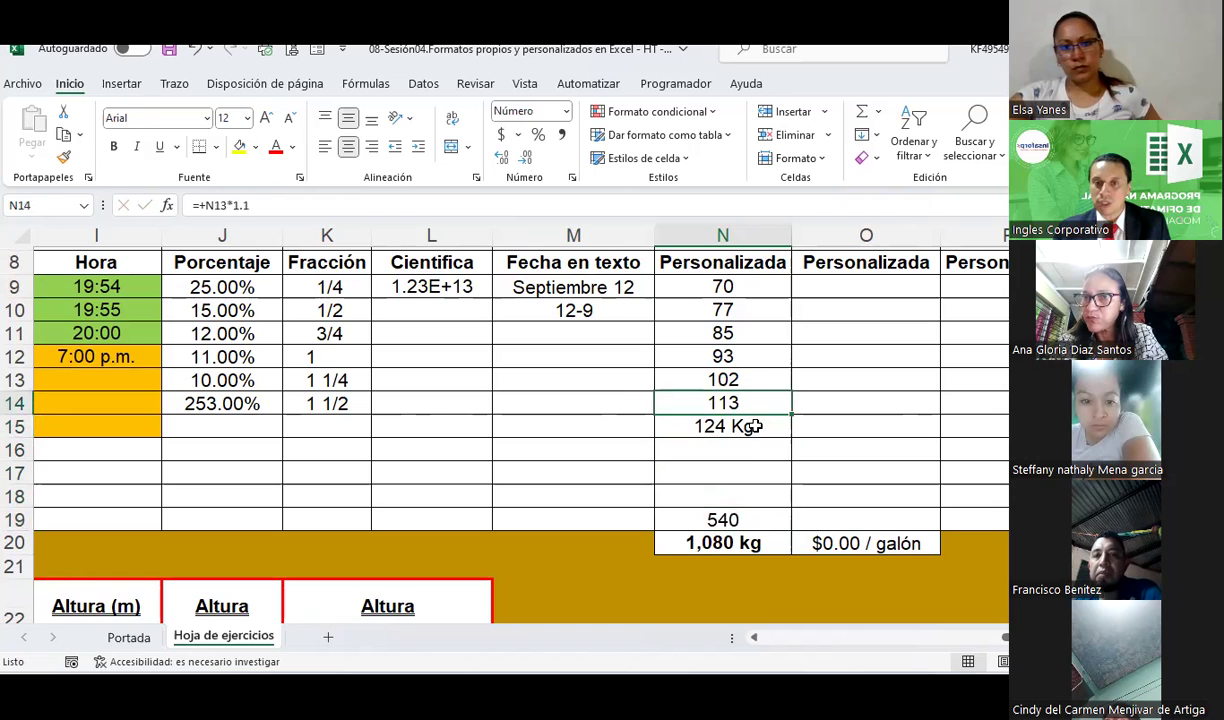
pyautogui.hotkey('shift', 'Up')
pyautogui.hotkey('shift', 'Up')
pyautogui.hotkey('shift', 'Up')
pyautogui.hotkey('shift', 'Up')
pyautogui.hotkey('shift', 'Up')
pyautogui.press('Down')
pyautogui.press('Up')
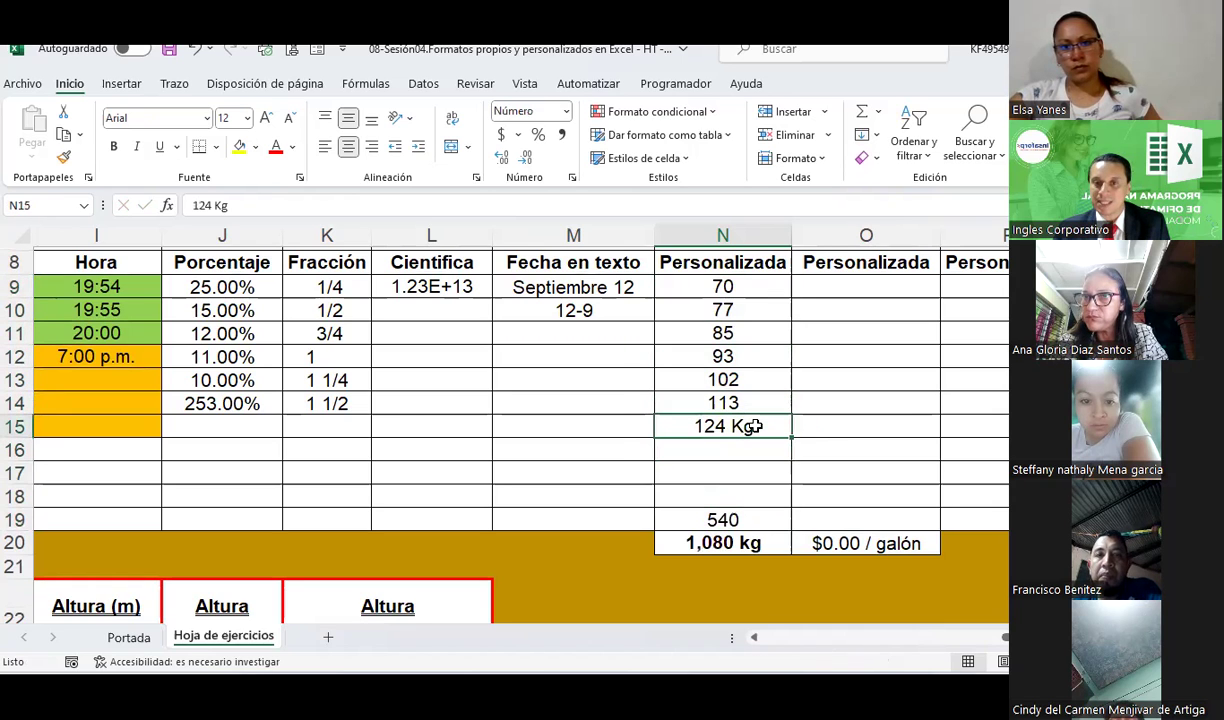
pyautogui.press('Up')
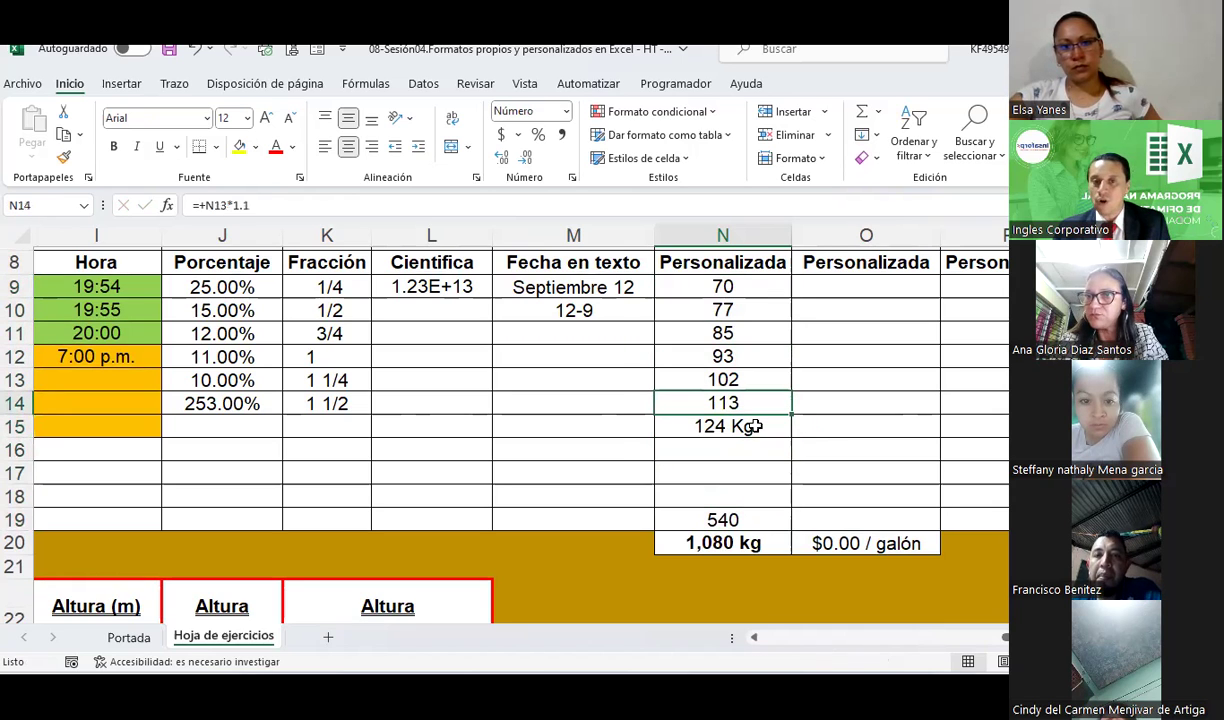
pyautogui.hotkey('shift', 'Up')
pyautogui.hotkey('shift', 'Up')
pyautogui.hotkey('shift', 'Up')
pyautogui.hotkey('shift', 'Up')
pyautogui.hotkey('shift', 'Up')
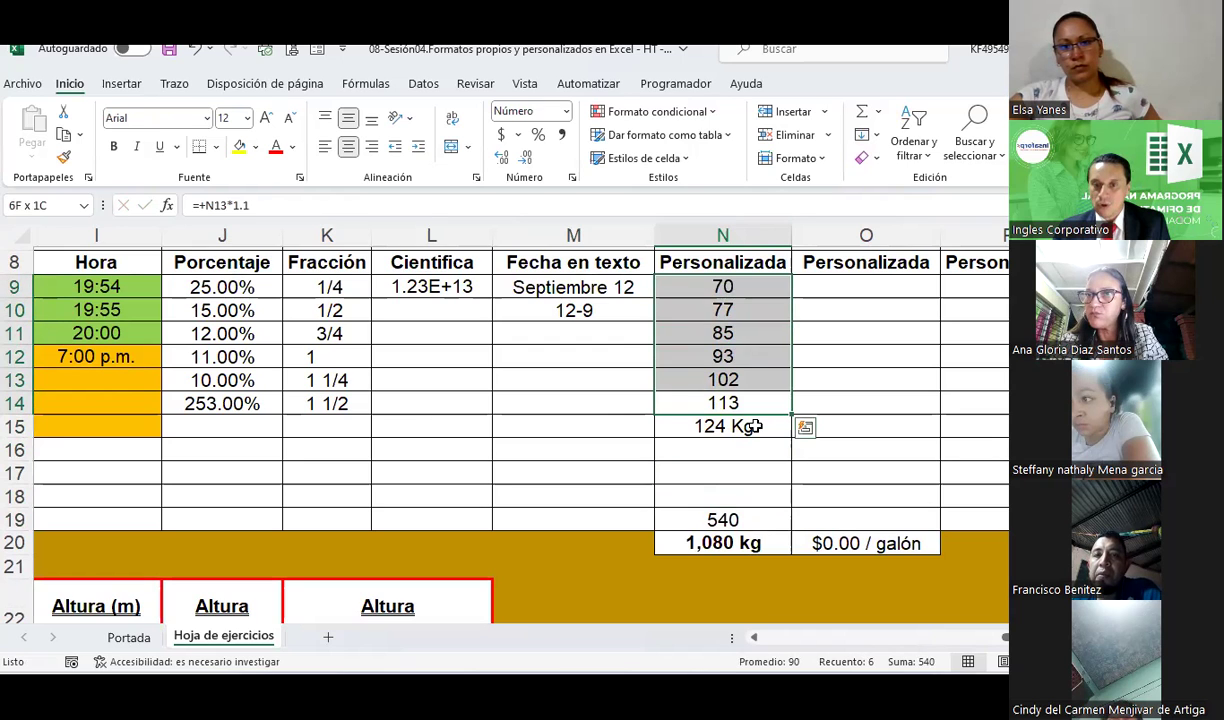
pyautogui.press('Down')
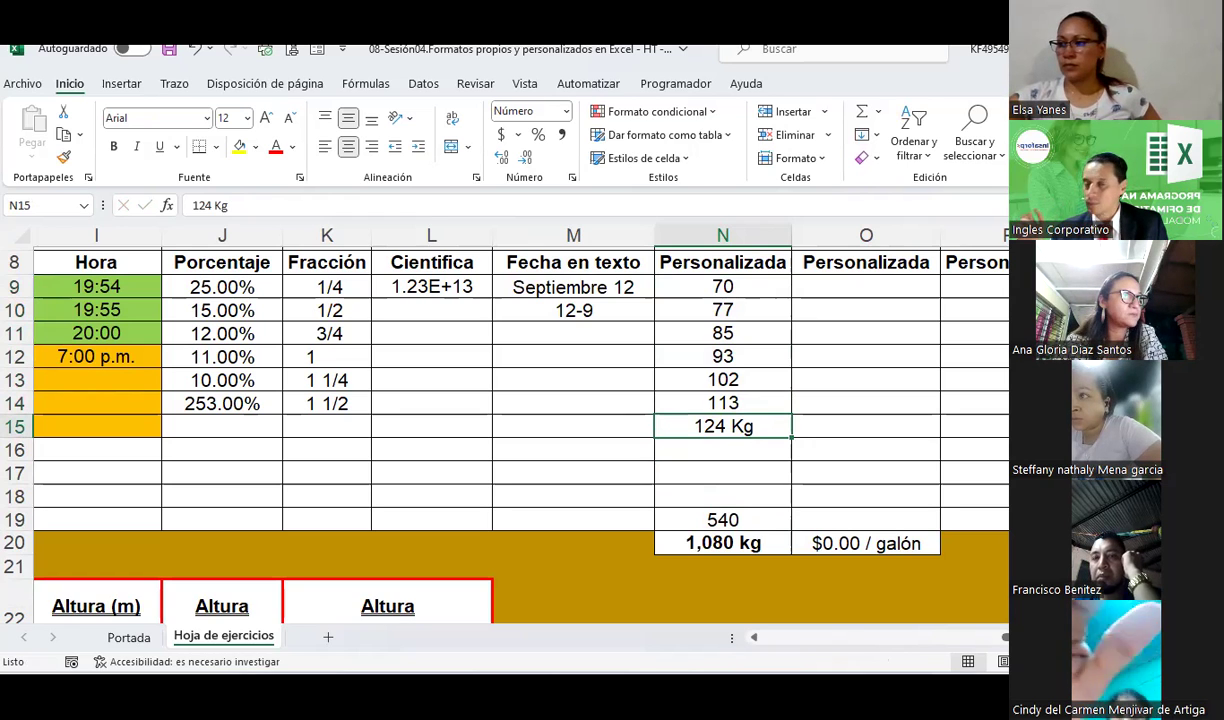
# Restore the plain number 124 in N15 and select the column N kg values
pyautogui.write('124')
pyautogui.press('Return')
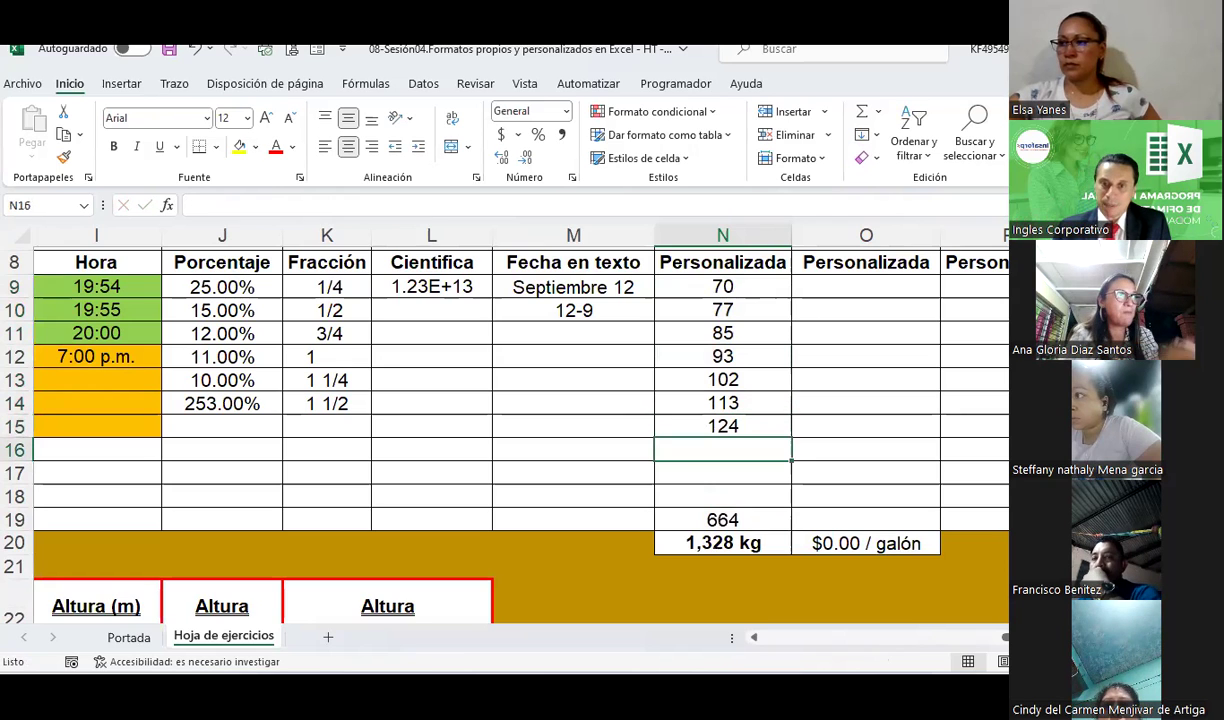
pyautogui.moveTo(738, 285); pyautogui.dragTo(740, 519)
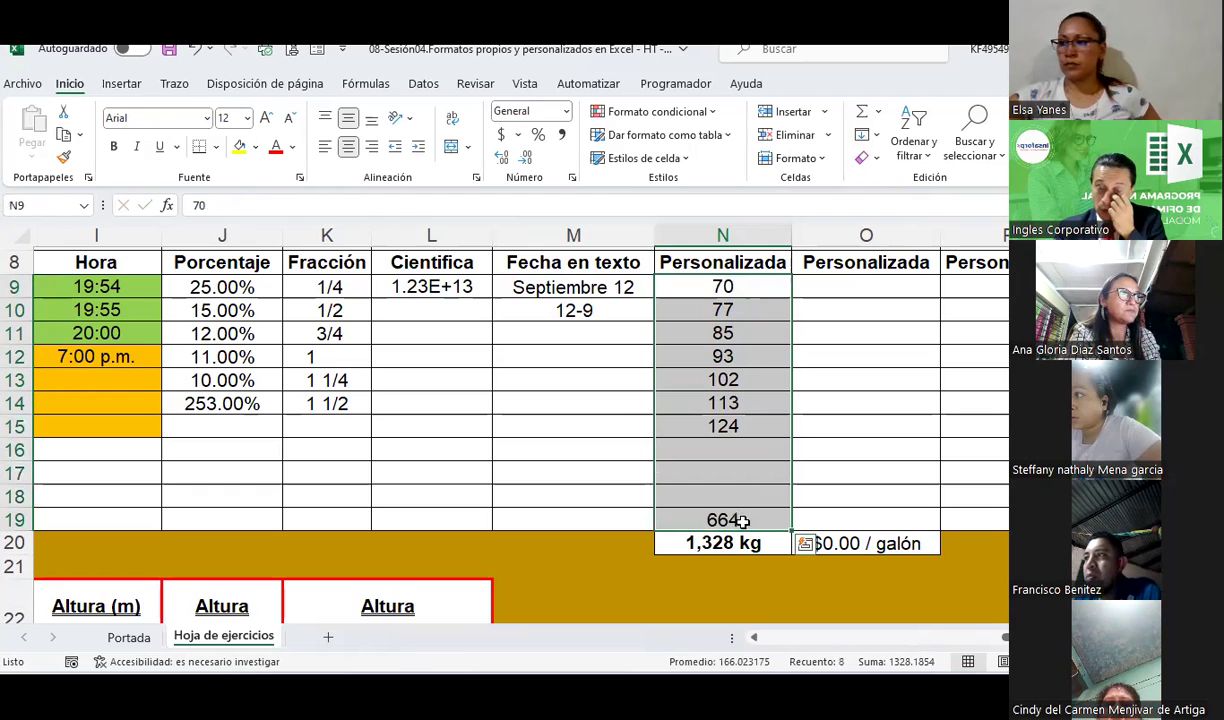
# Apply the custom format #,##0 "Kg" to the selected column N cells
pyautogui.rightClick(690, 410)
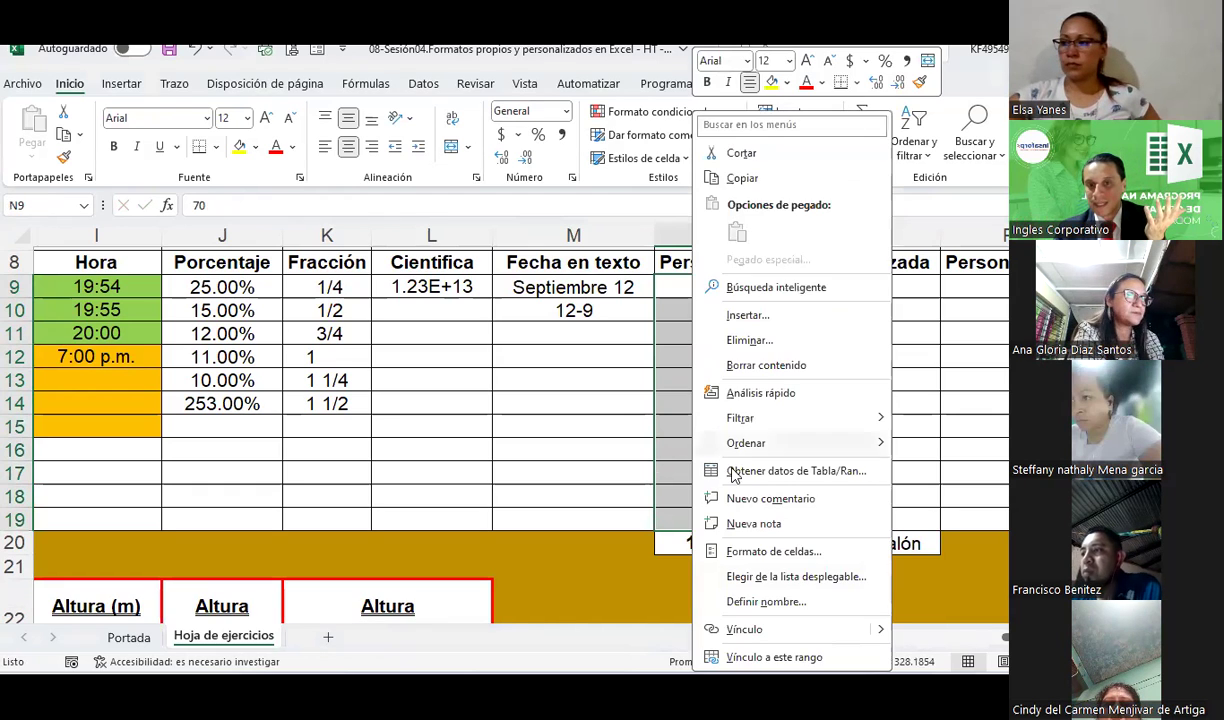
pyautogui.click(773, 548)
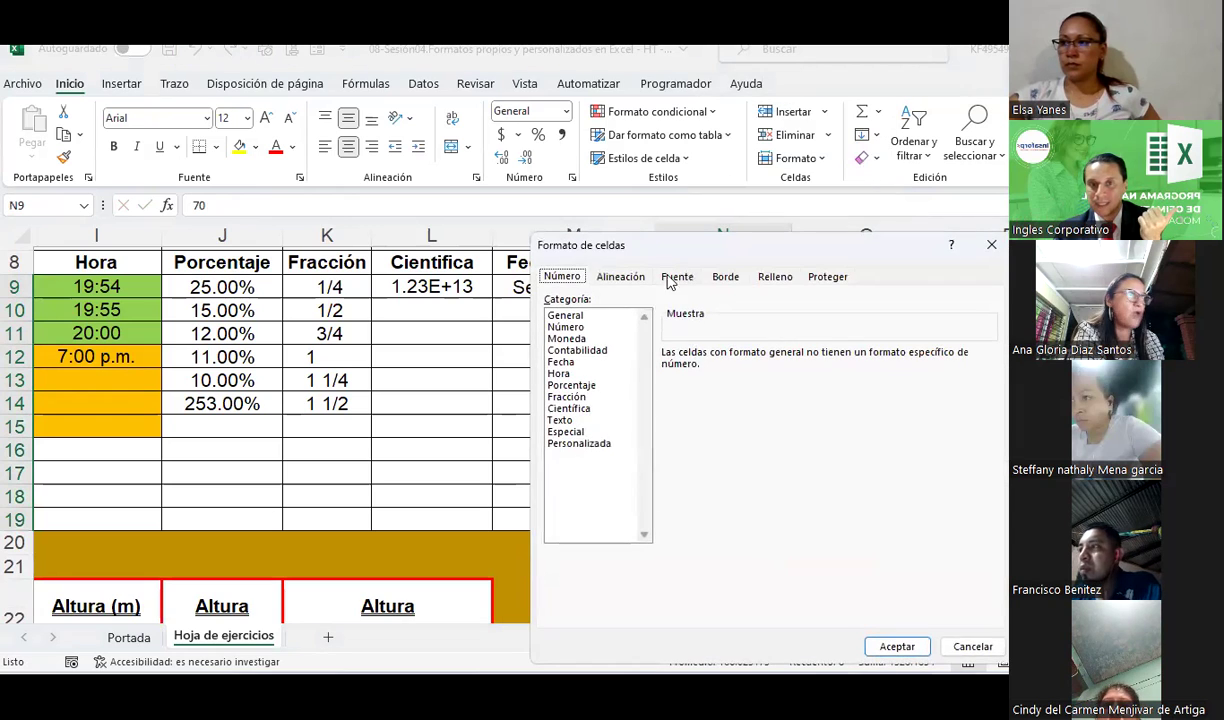
pyautogui.moveTo(657, 256); pyautogui.dragTo(433, 100)
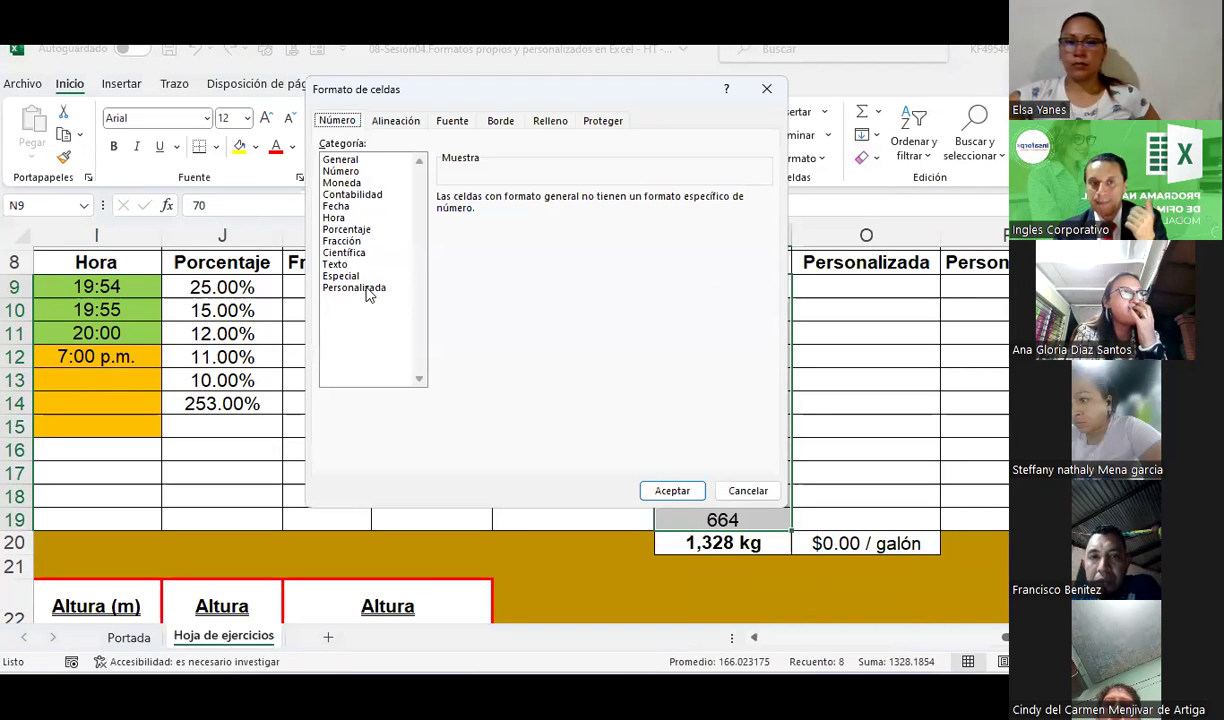
pyautogui.click(362, 288)
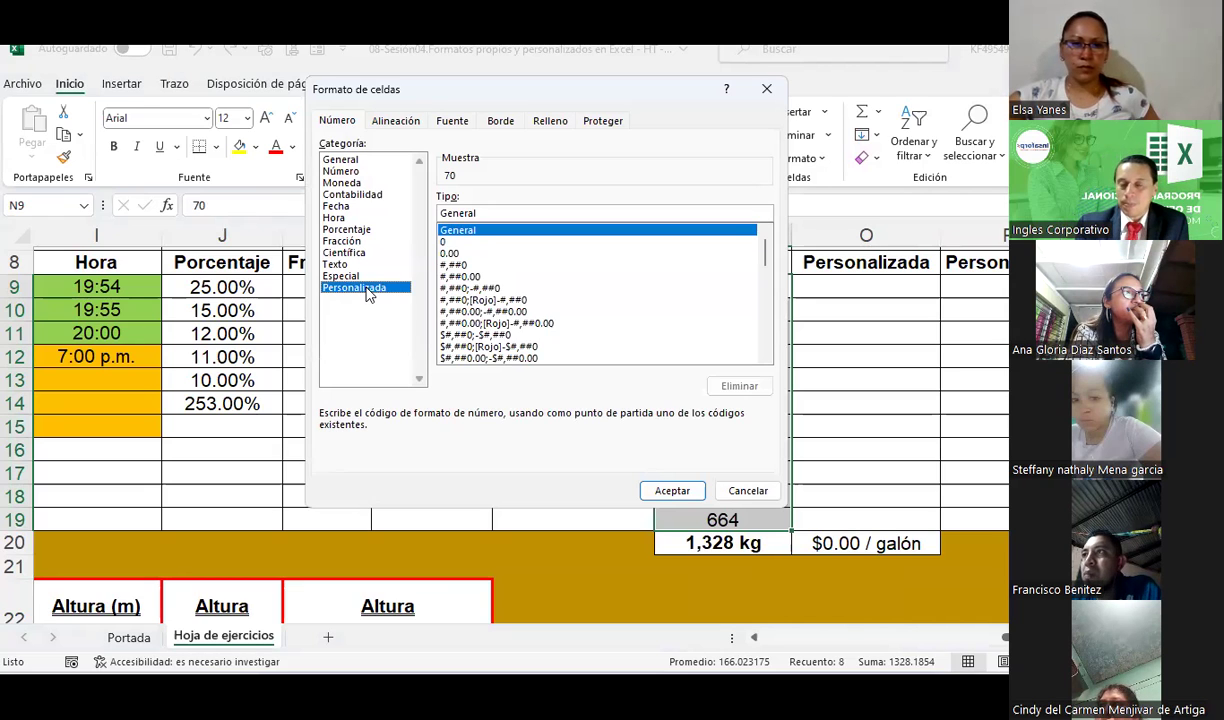
pyautogui.click(456, 265)
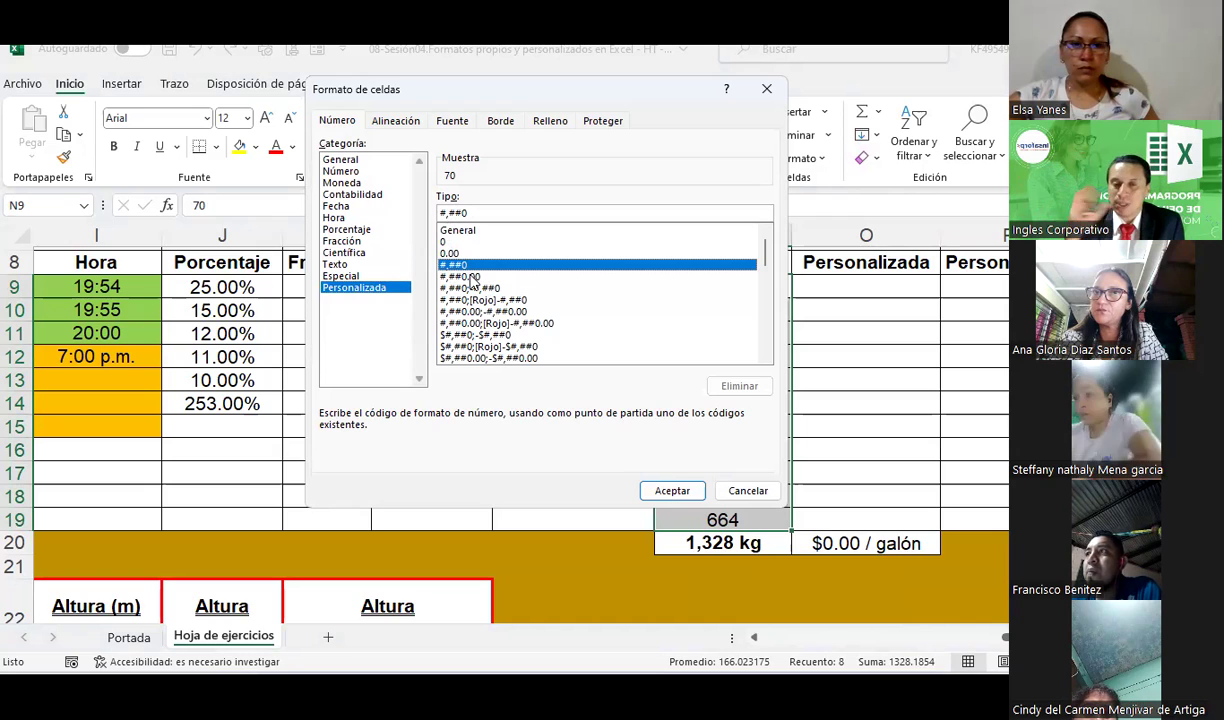
pyautogui.click(496, 214)
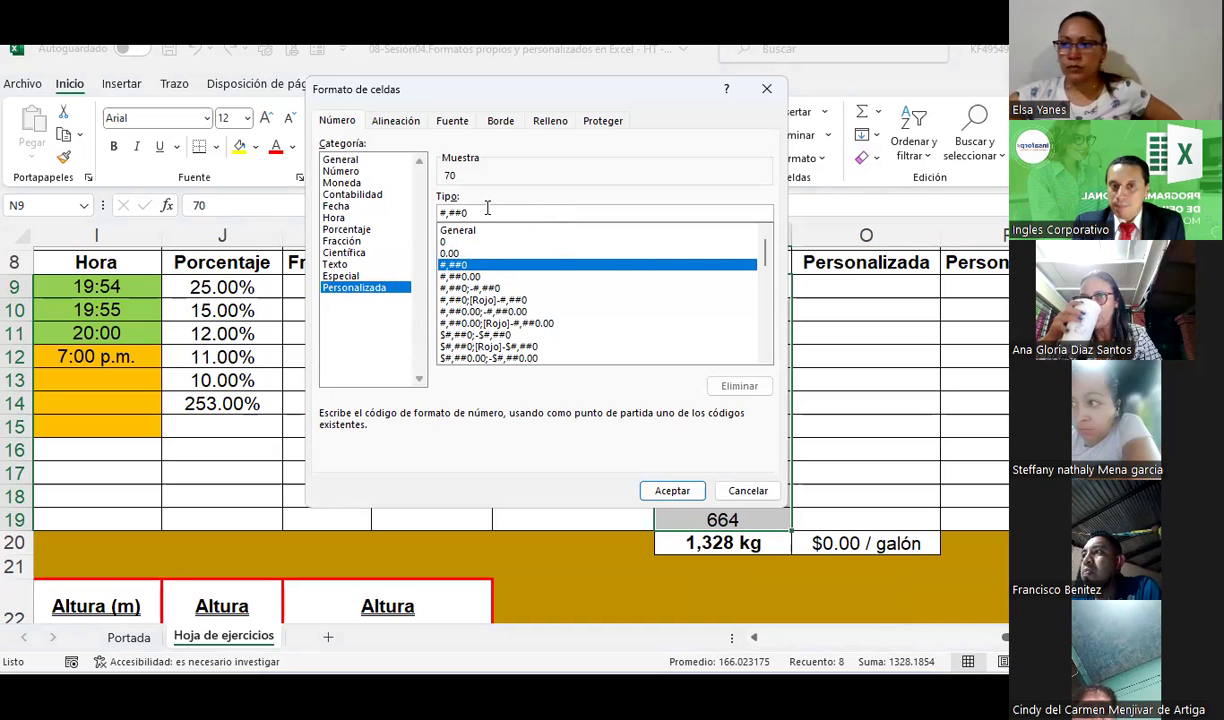
pyautogui.write('"Kg')
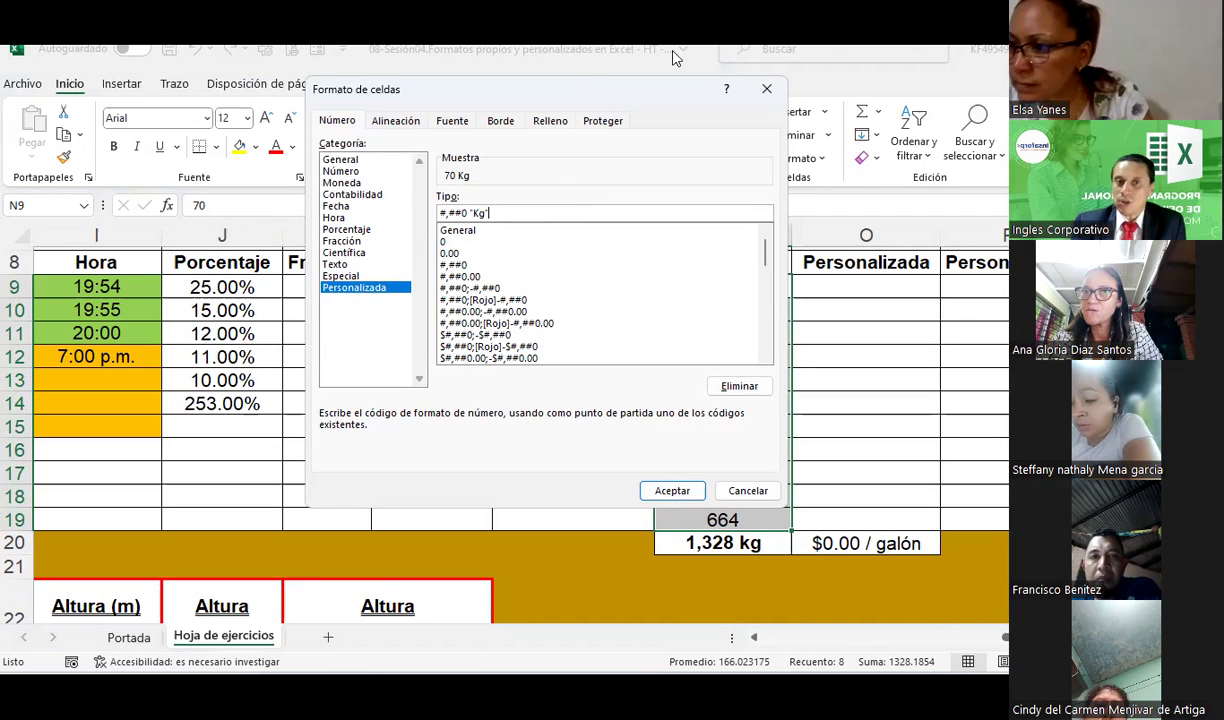
pyautogui.click(671, 490)
pyautogui.click(868, 380)
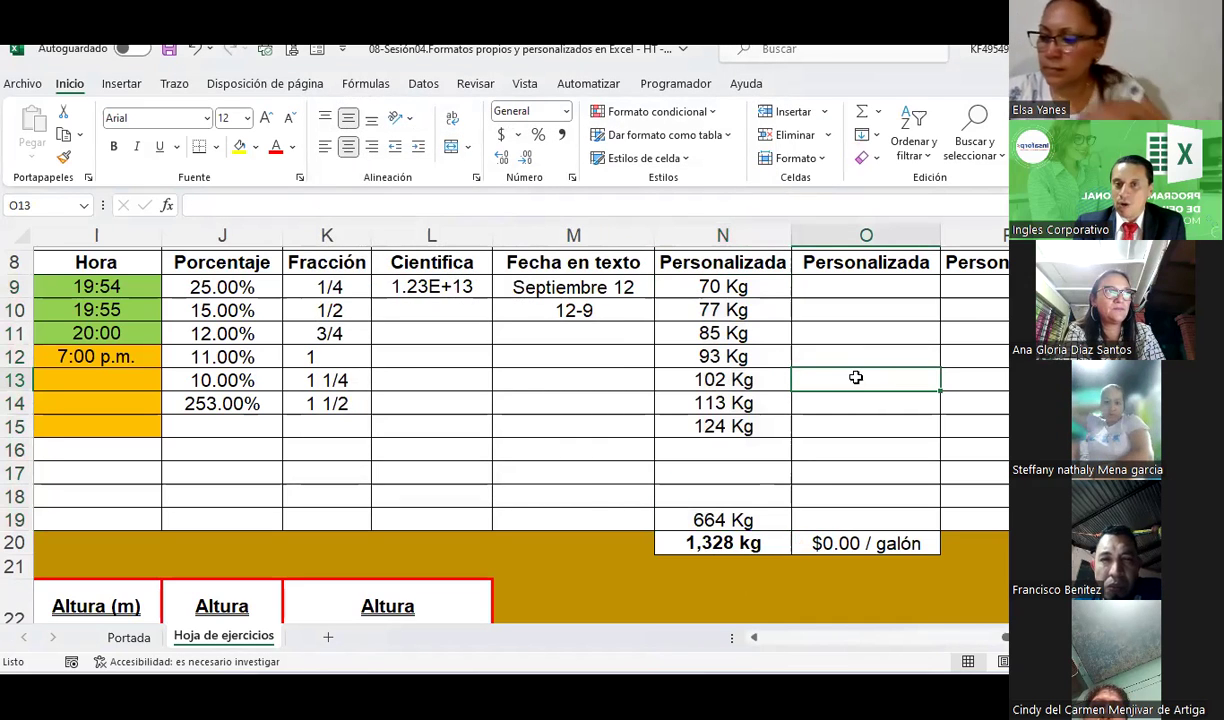
# Check the values in N9 and N11, then enter 75 in N16
pyautogui.click(738, 286)
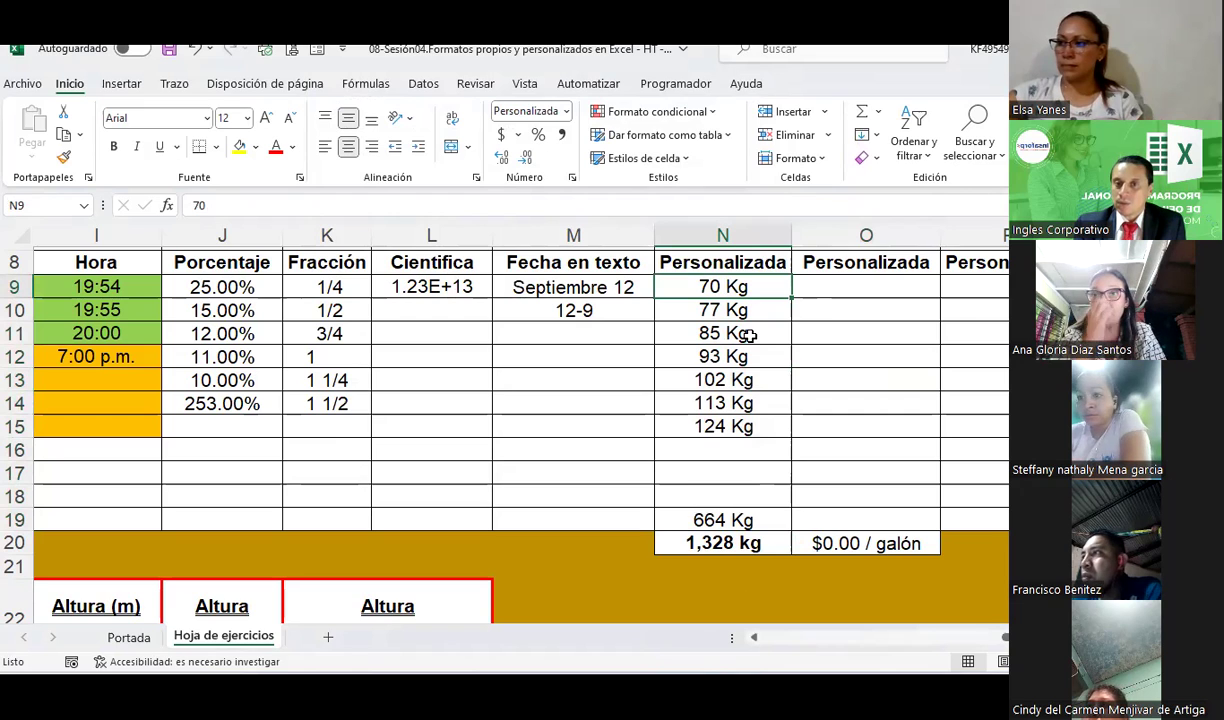
pyautogui.click(748, 336)
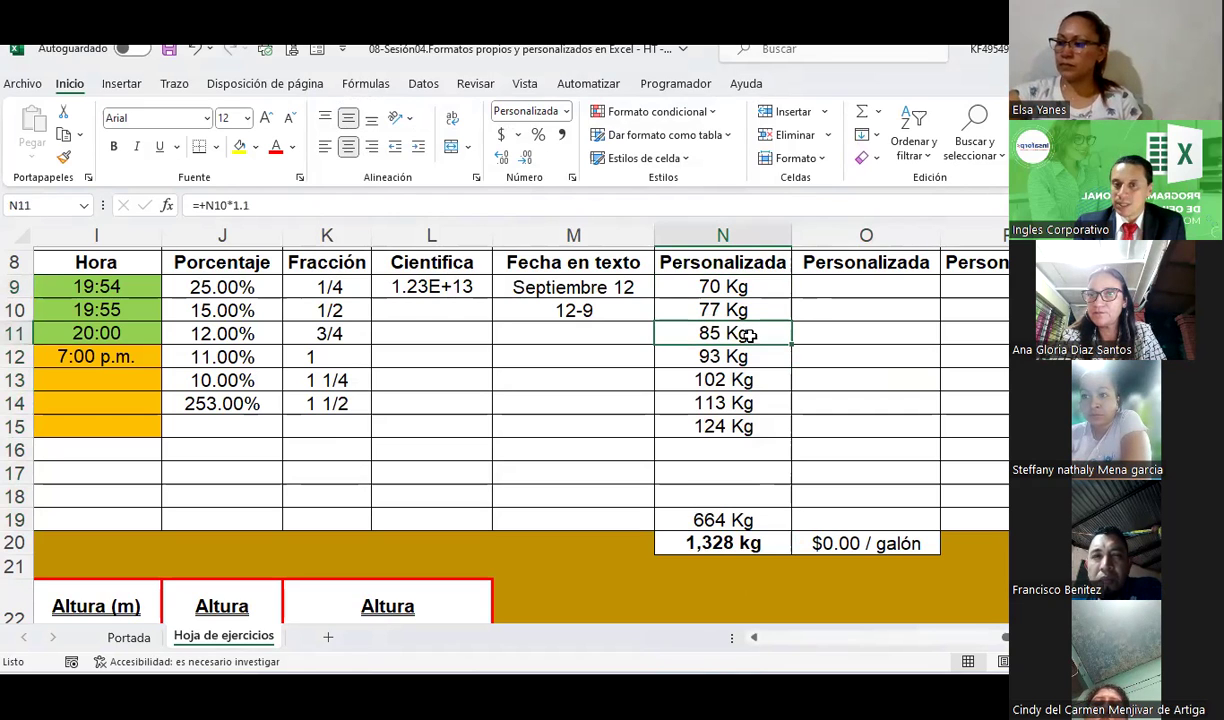
pyautogui.click(749, 450)
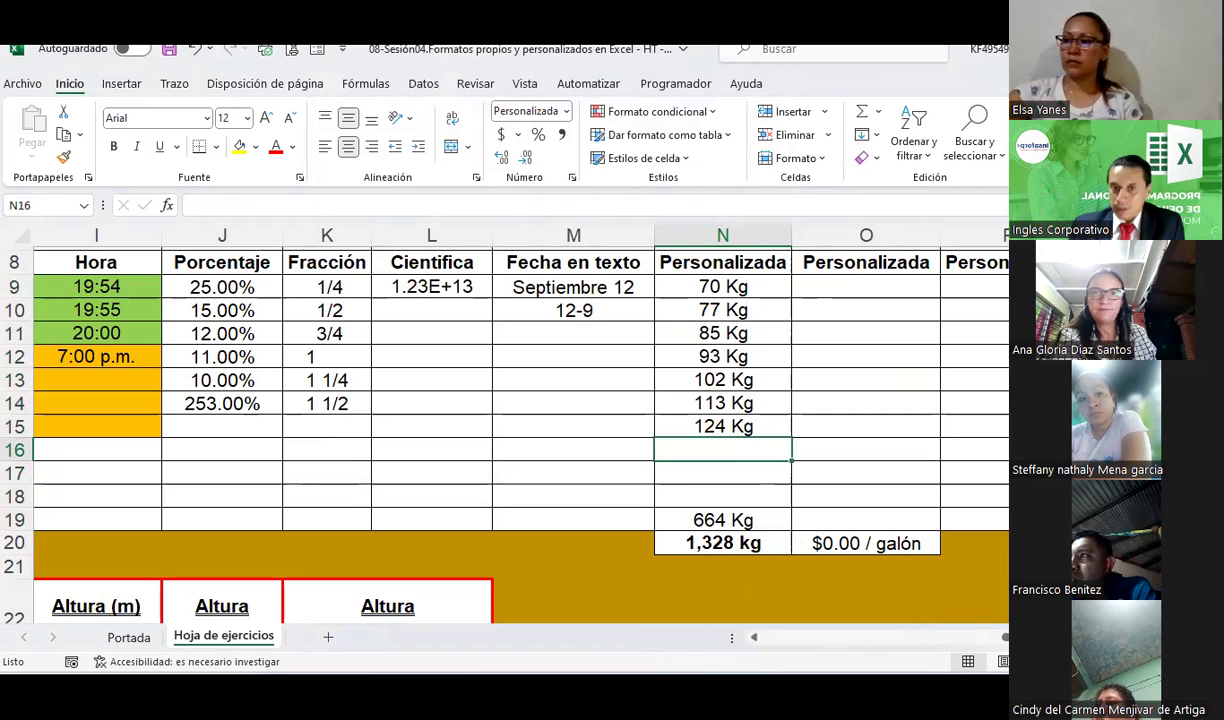
pyautogui.write('75')
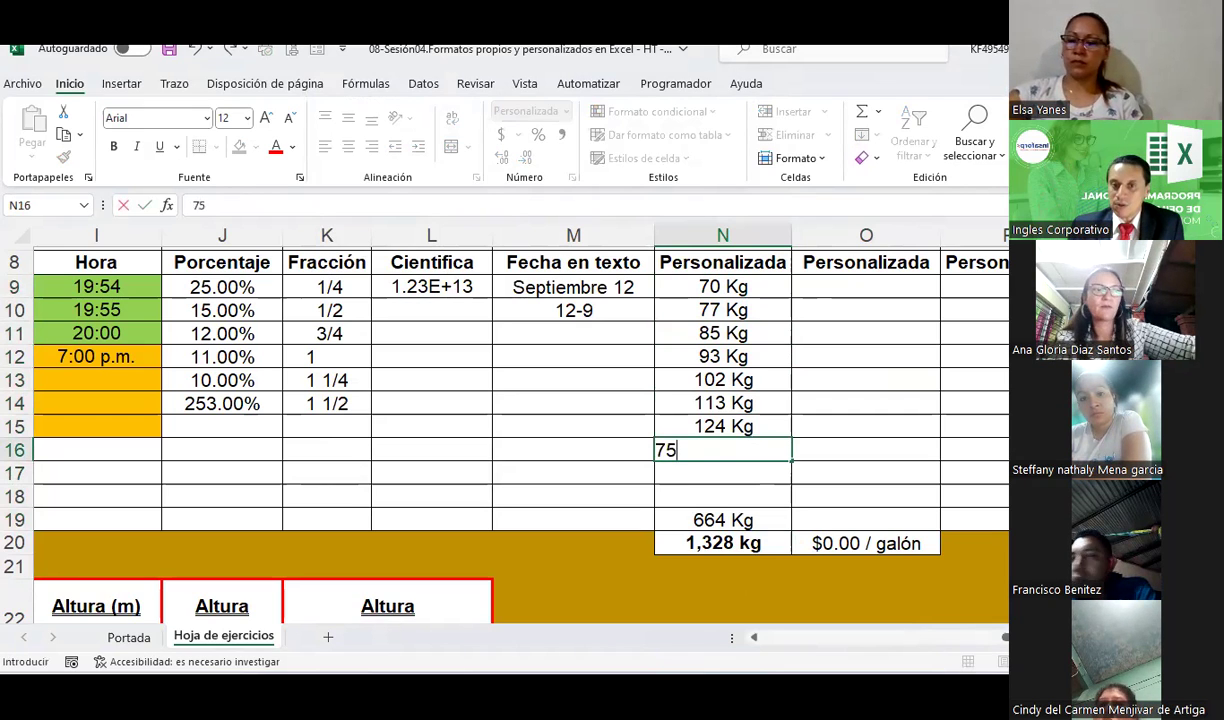
pyautogui.press('Return')
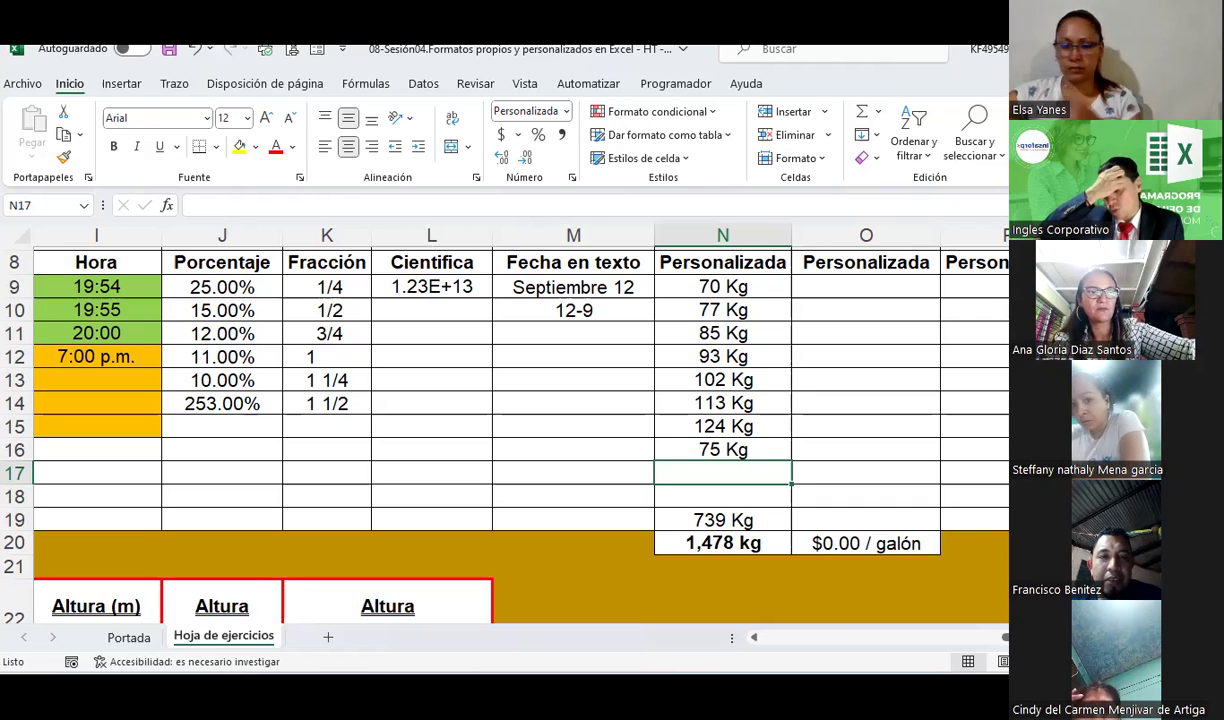
# Remove the 75 from N16 and undo the Kg custom format
pyautogui.click(709, 447)
pyautogui.press('Delete')
pyautogui.hotkey('ctrl', 'z')
pyautogui.click(713, 426)
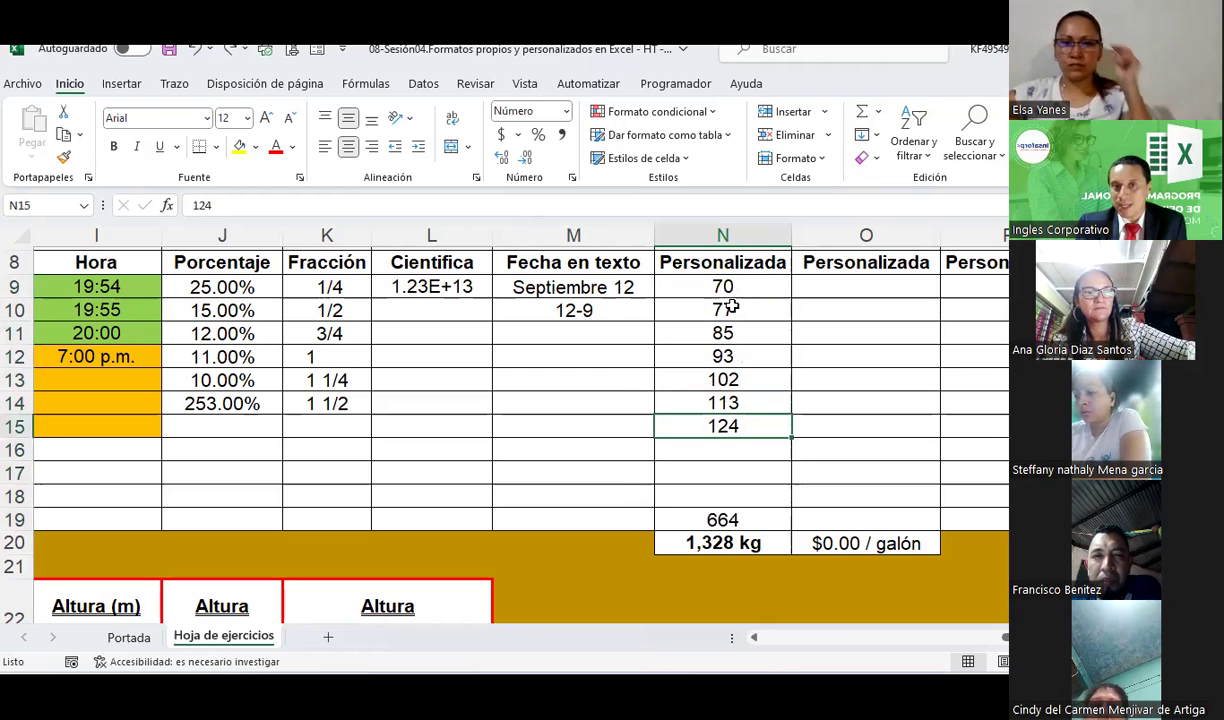
# Reapply the custom #,##0 "Kg" format to N9:N19 through the Number group launcher
pyautogui.scroll(1, 732, 285)
pyautogui.moveTo(739, 352); pyautogui.dragTo(761, 585)
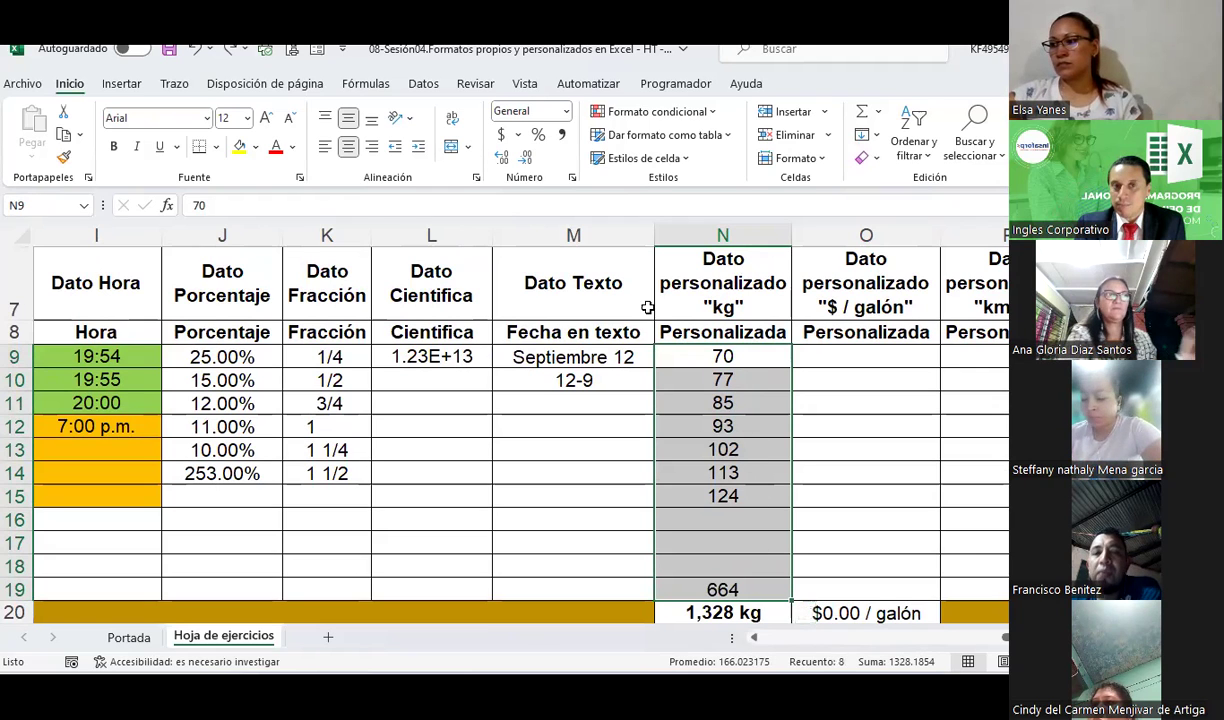
pyautogui.click(572, 179)
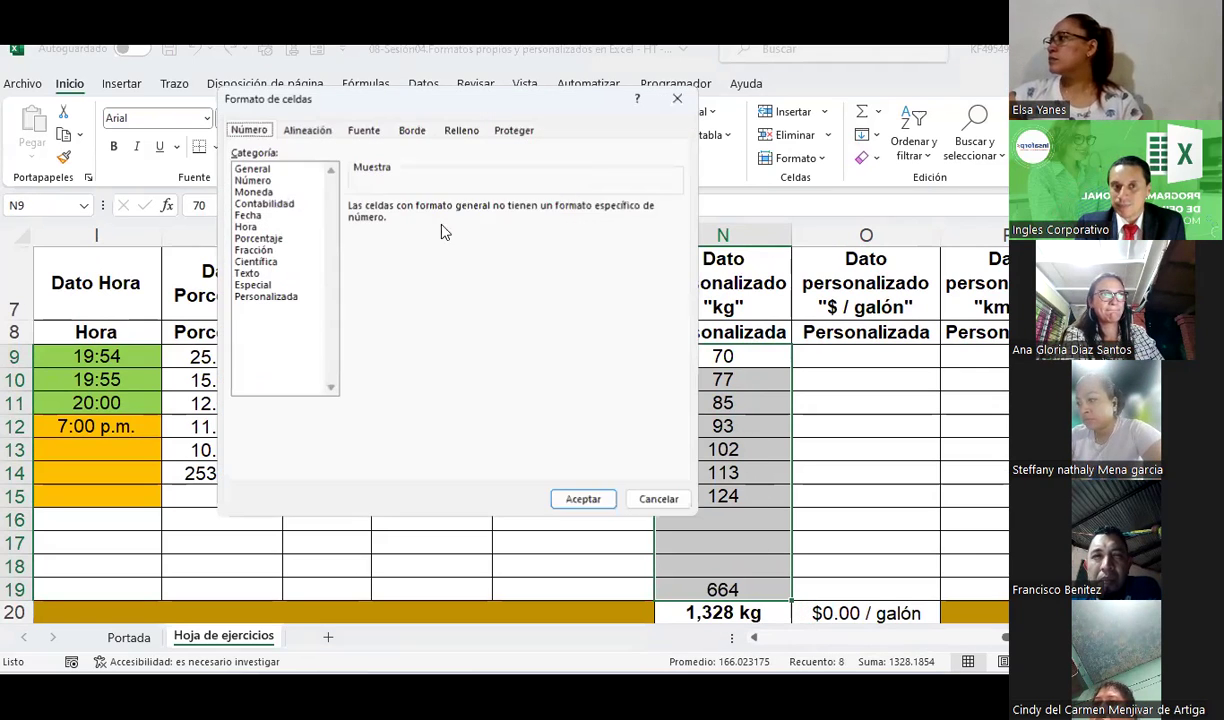
pyautogui.click(277, 297)
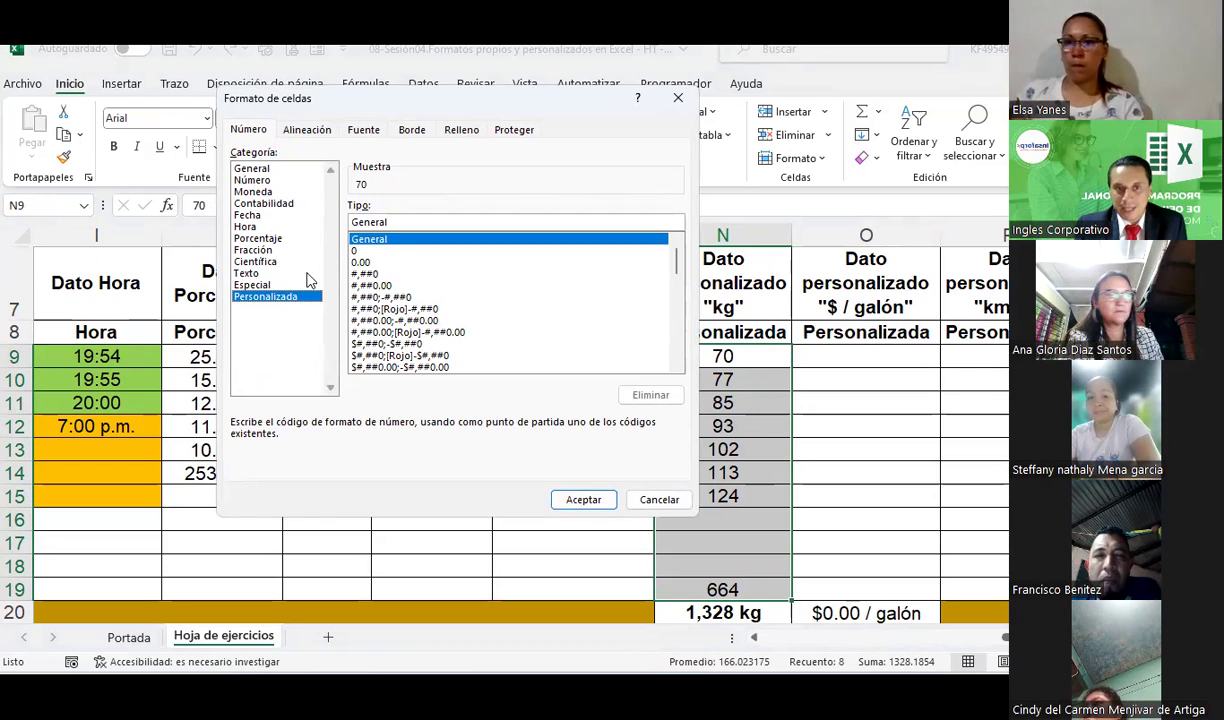
pyautogui.click(370, 274)
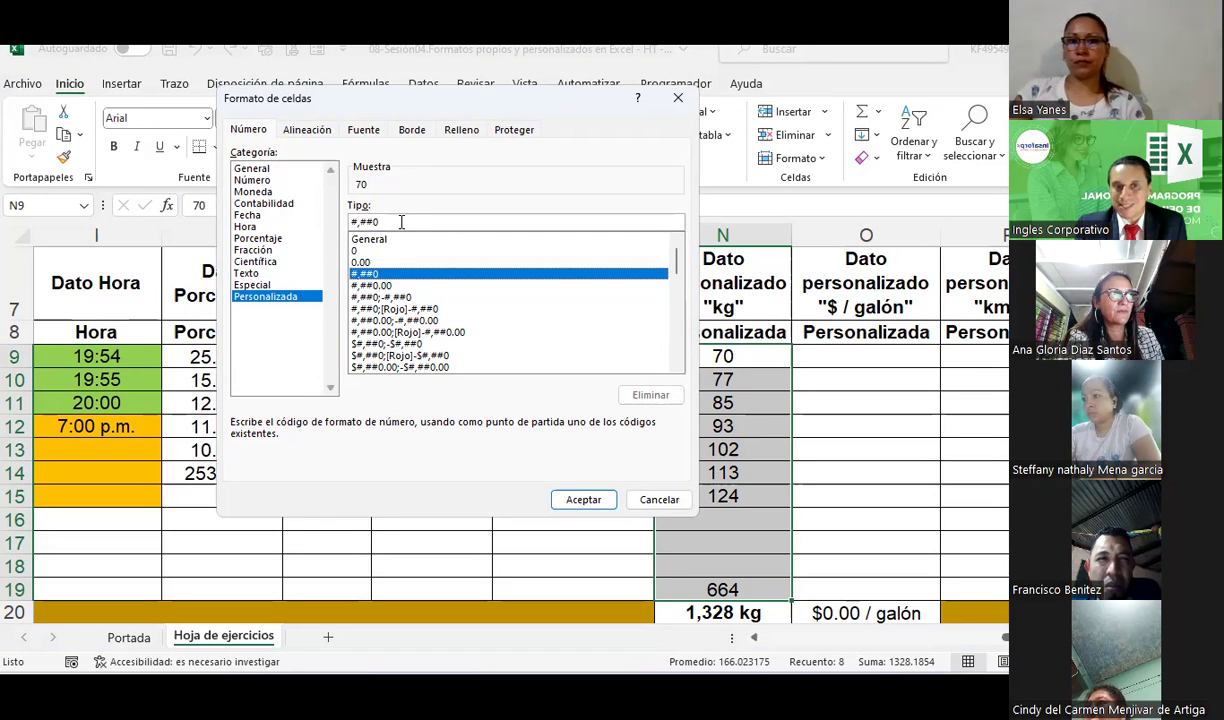
pyautogui.click(408, 221)
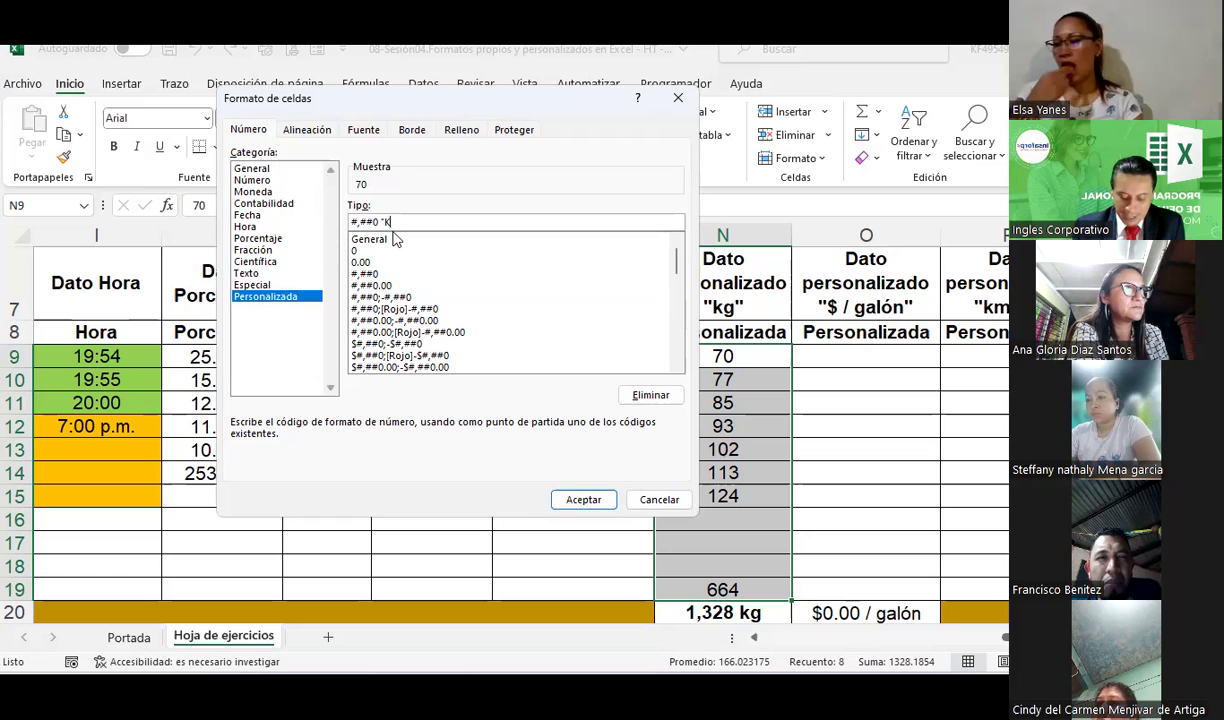
pyautogui.write('g')
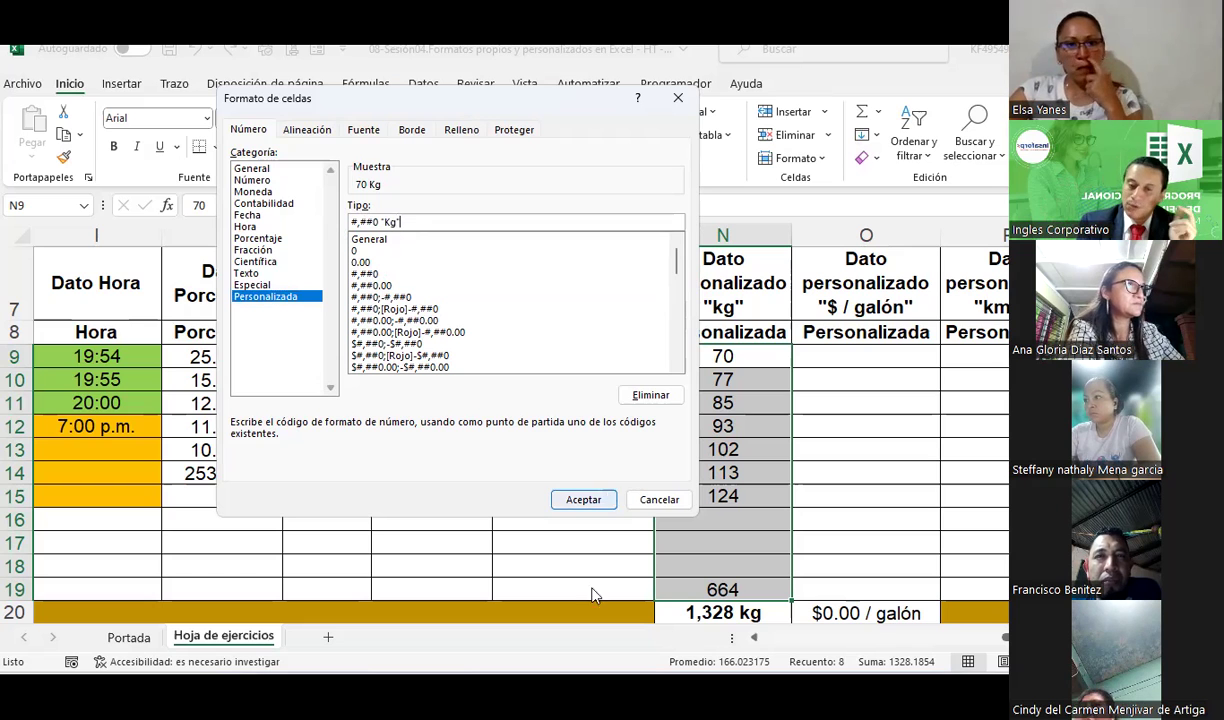
pyautogui.click(597, 498)
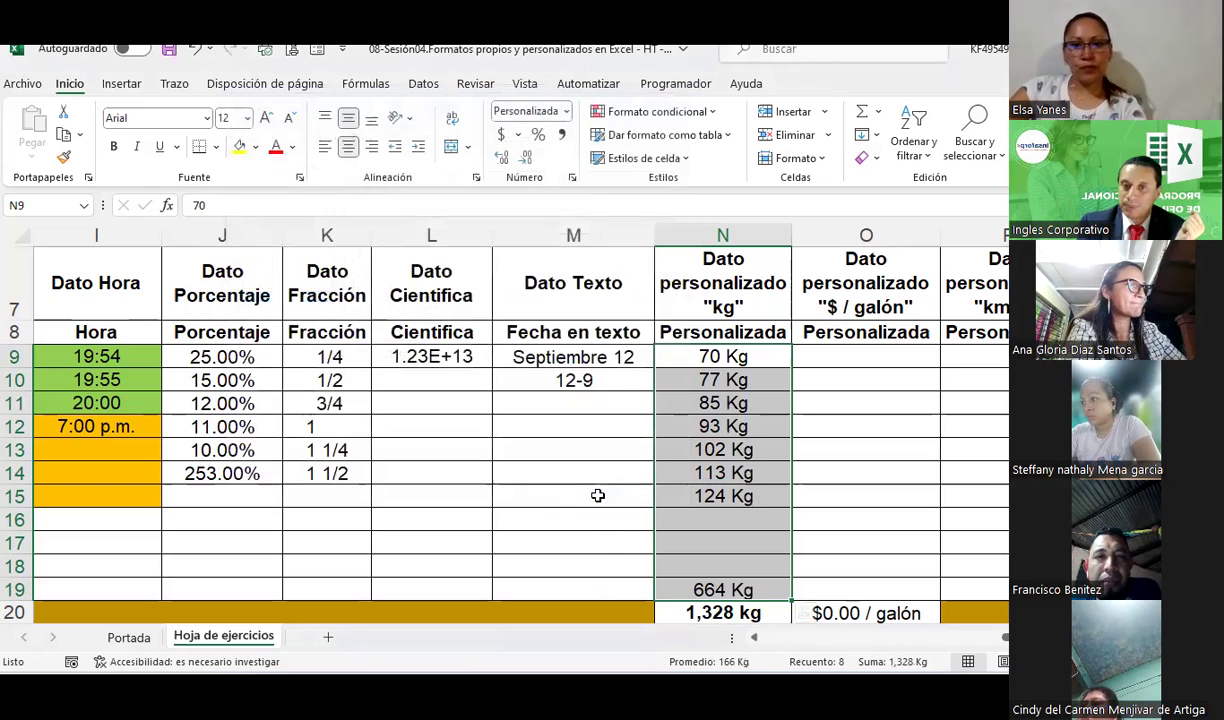
# Enter 75 in N16 so it reads 75 Kg, with a 739 Kg subtotal
pyautogui.click(899, 425)
pyautogui.scroll(-1, 760, 300)
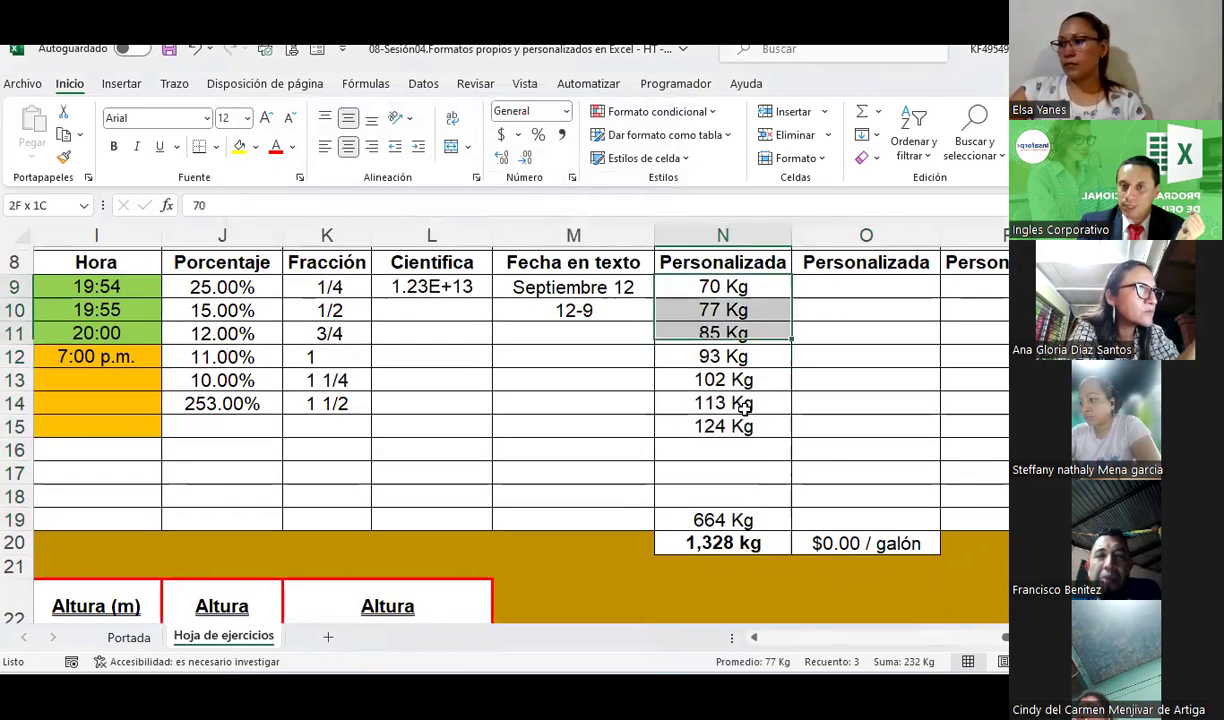
pyautogui.moveTo(750, 295); pyautogui.dragTo(762, 515)
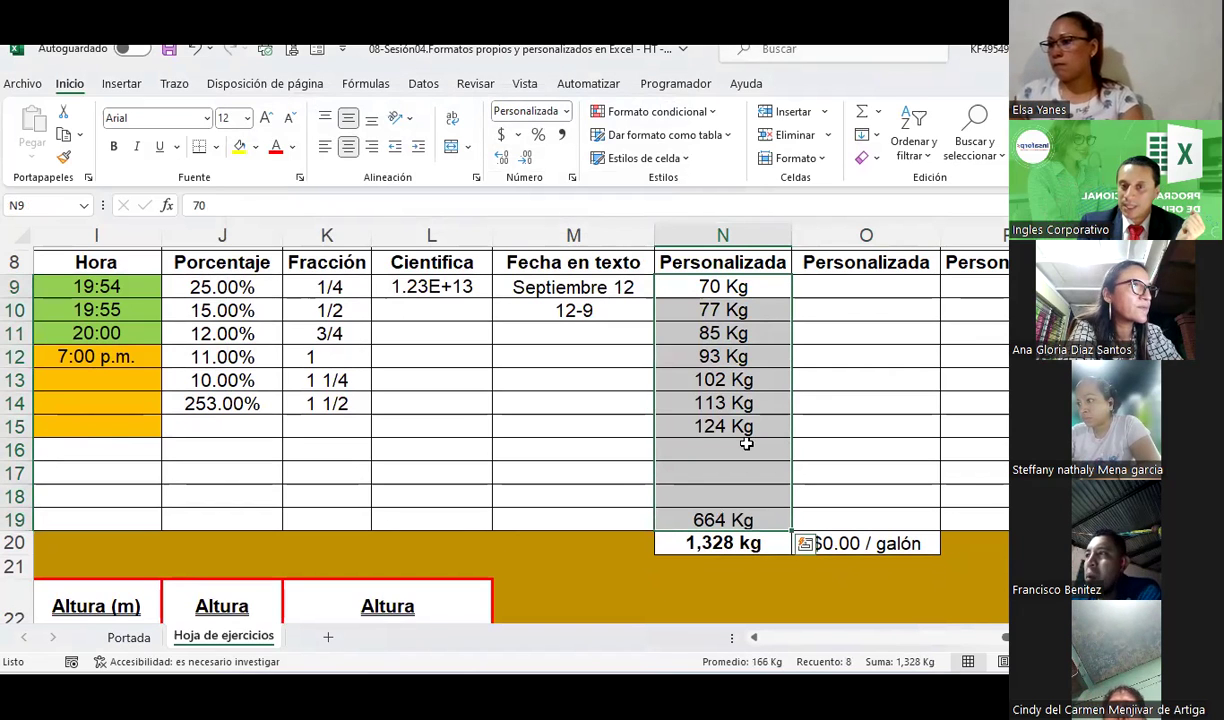
pyautogui.scroll(1, 746, 443)
pyautogui.scroll(-1, 746, 443)
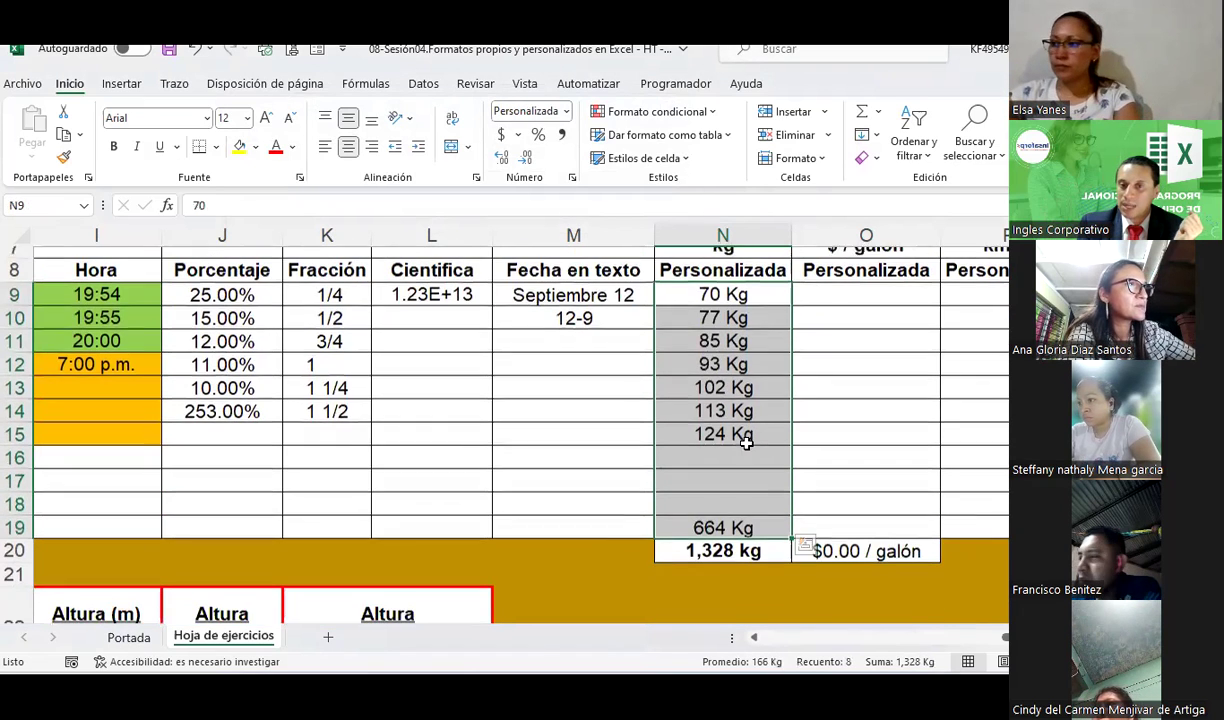
pyautogui.click(739, 451)
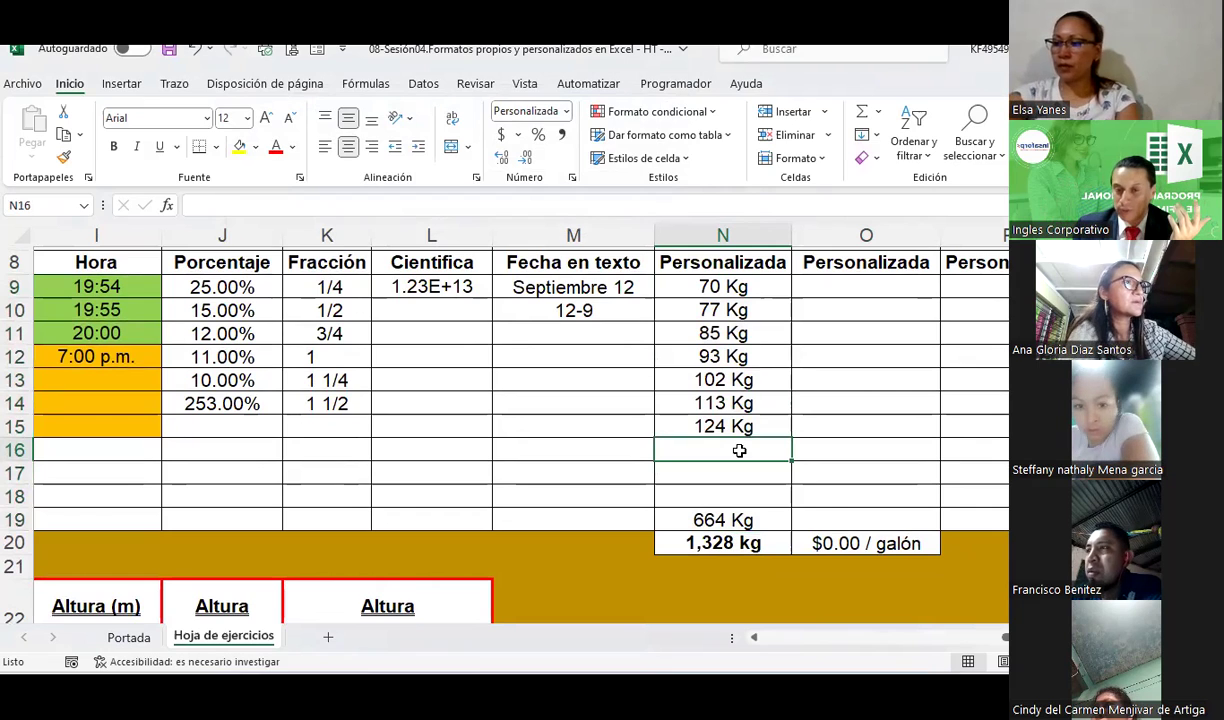
pyautogui.write('75')
pyautogui.press('Return')
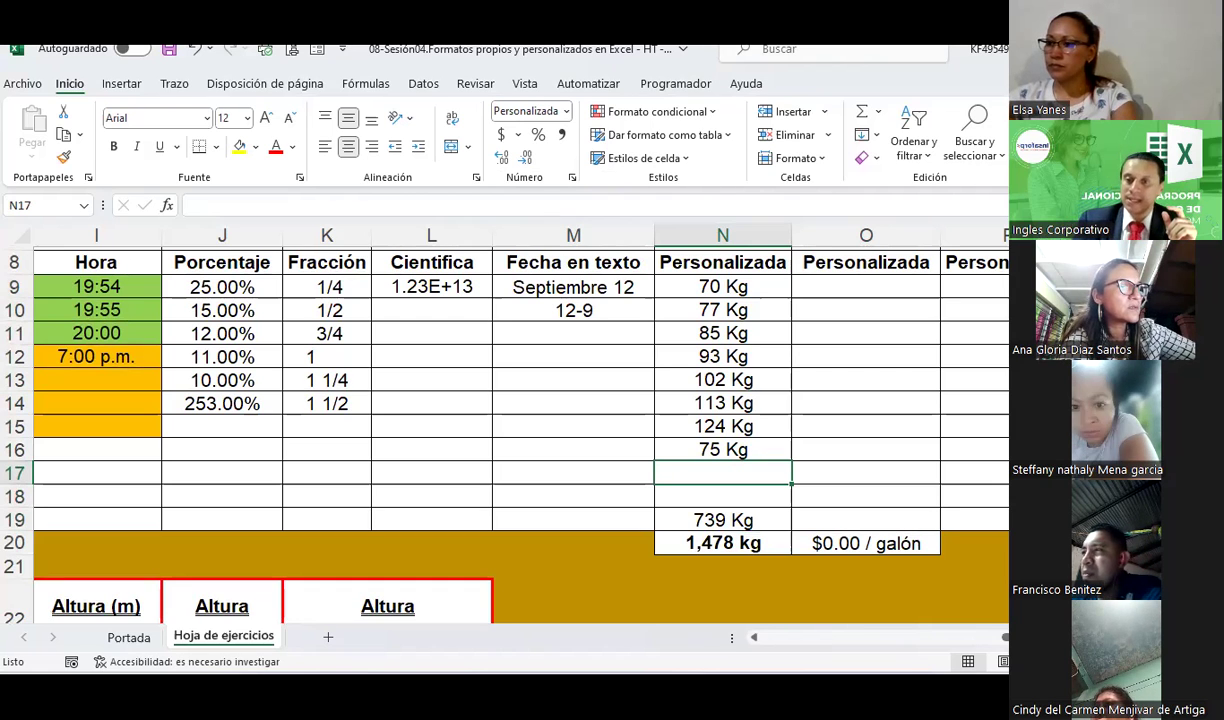
pyautogui.hscroll(1, 520, 400)
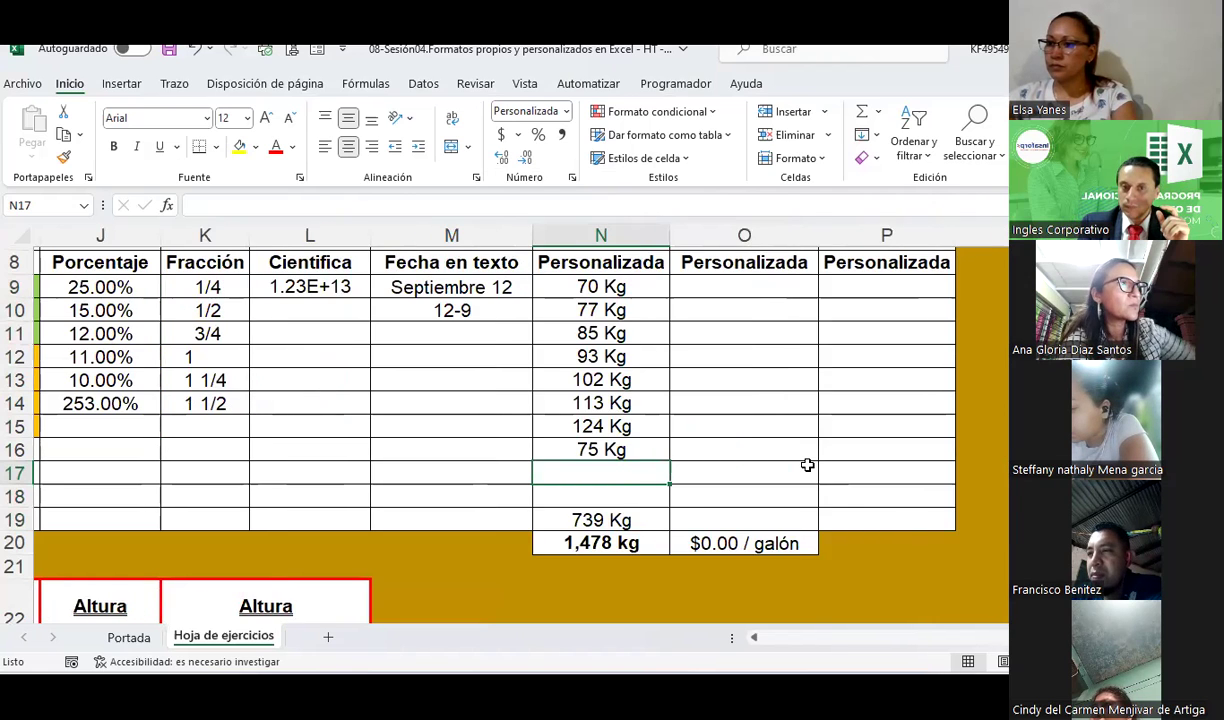
pyautogui.scroll(1, 807, 465)
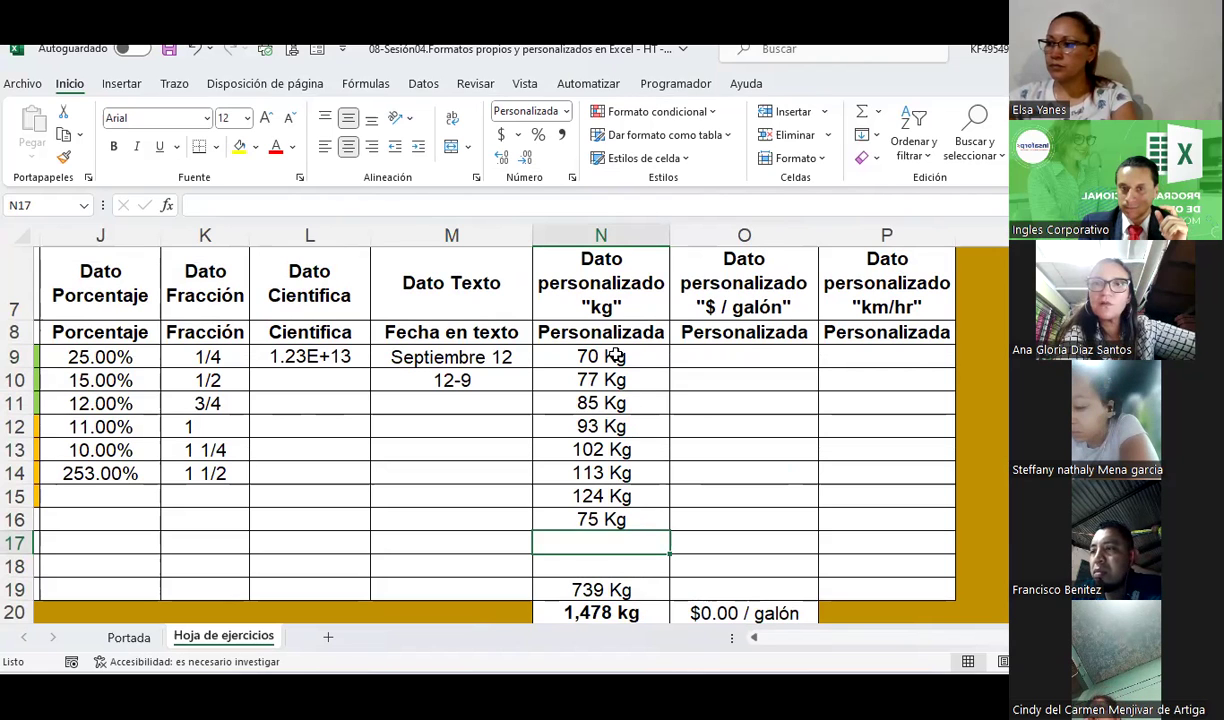
pyautogui.moveTo(617, 356); pyautogui.dragTo(620, 590)
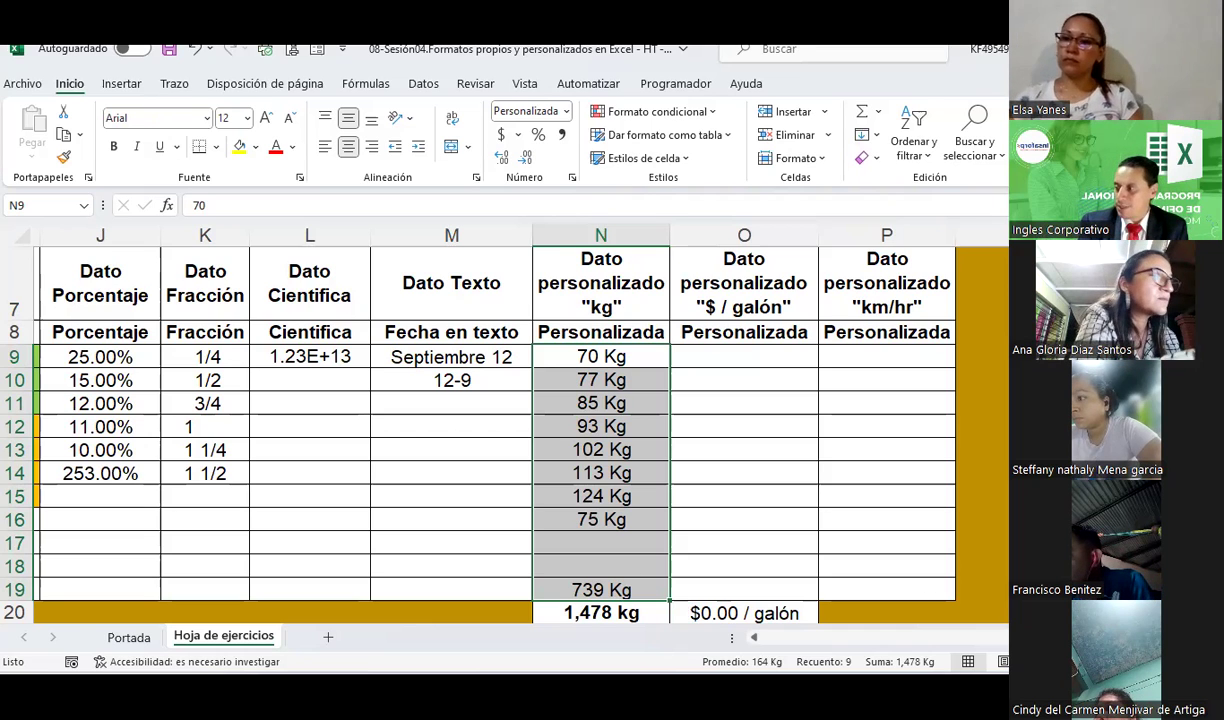
pyautogui.hotkey('alt', 'Tab')
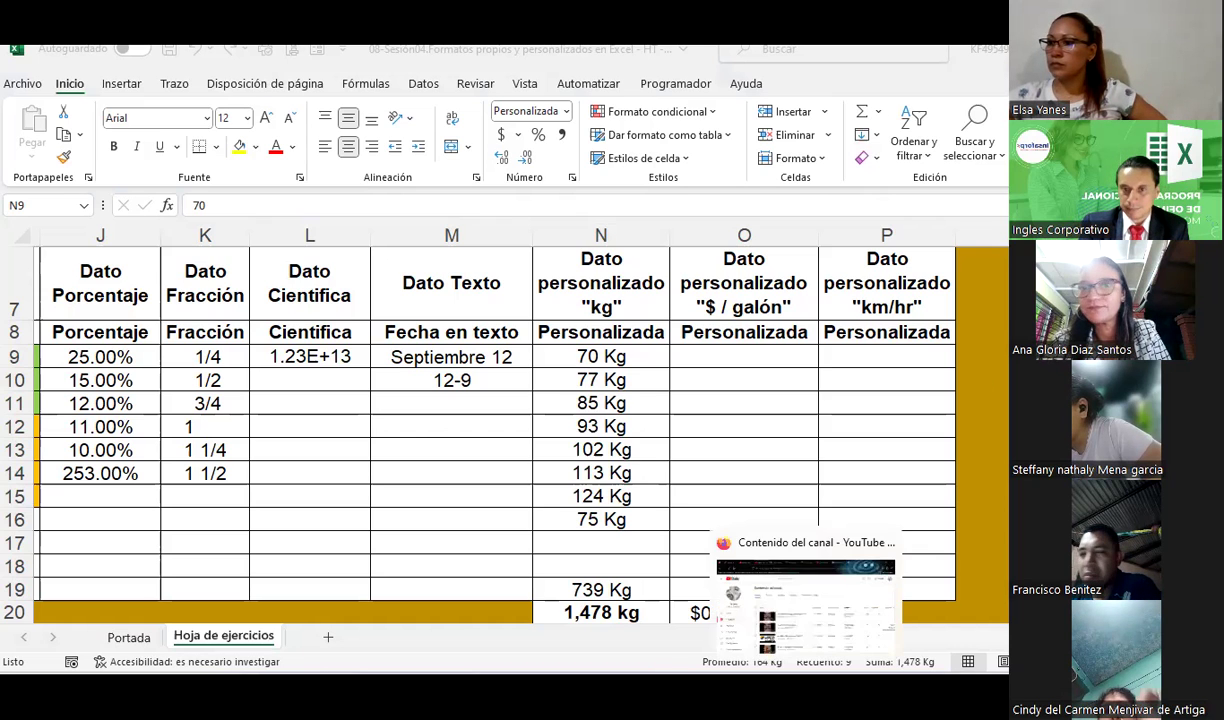
# Open a new Firefox tab and run a Google search for 'ascii'
pyautogui.click(800, 640)
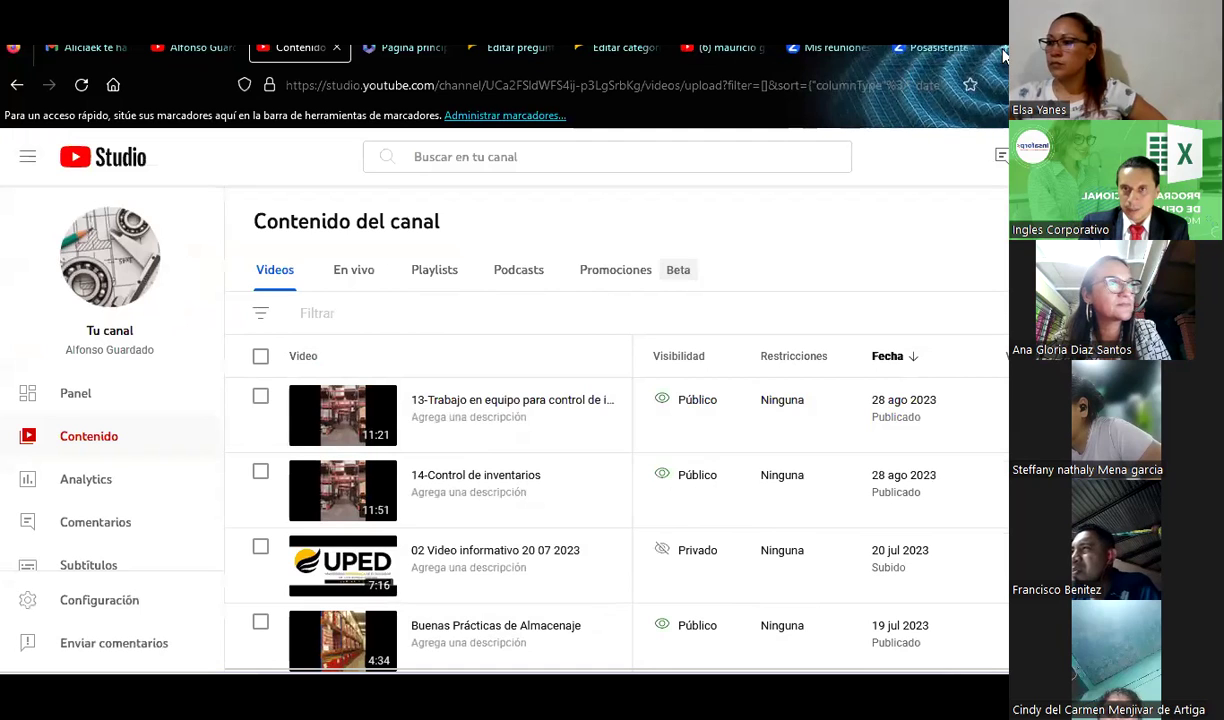
pyautogui.click(1004, 48)
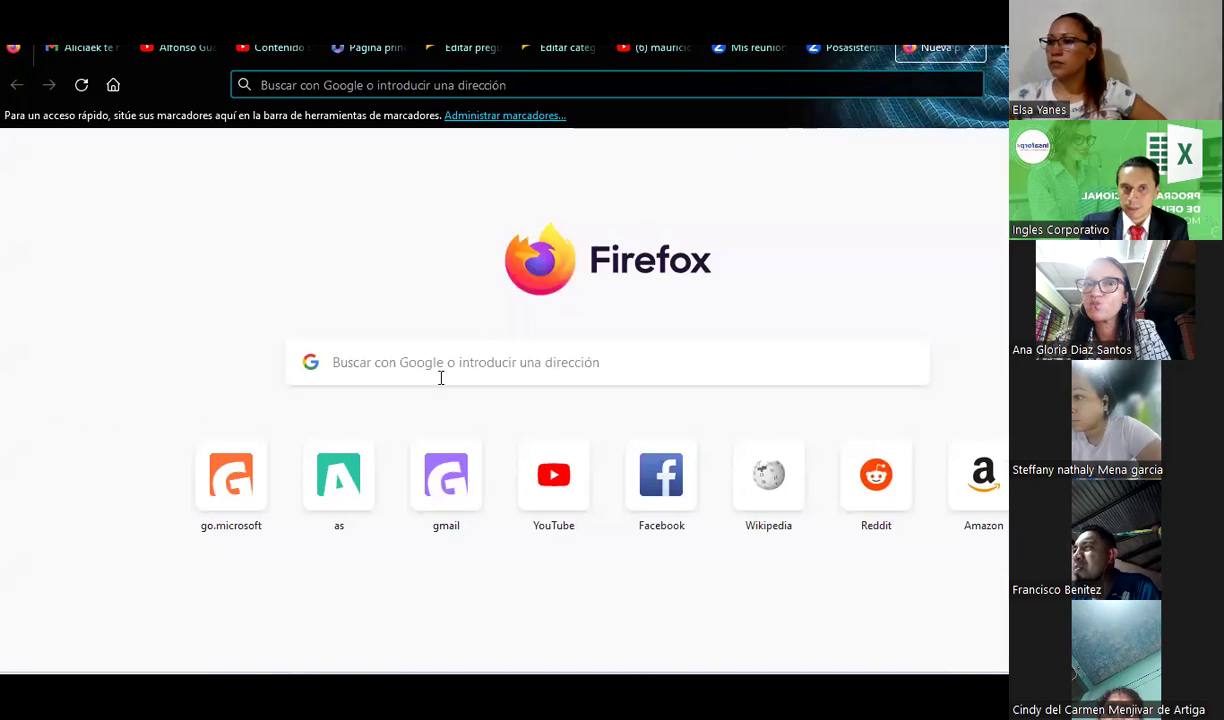
pyautogui.click(335, 75)
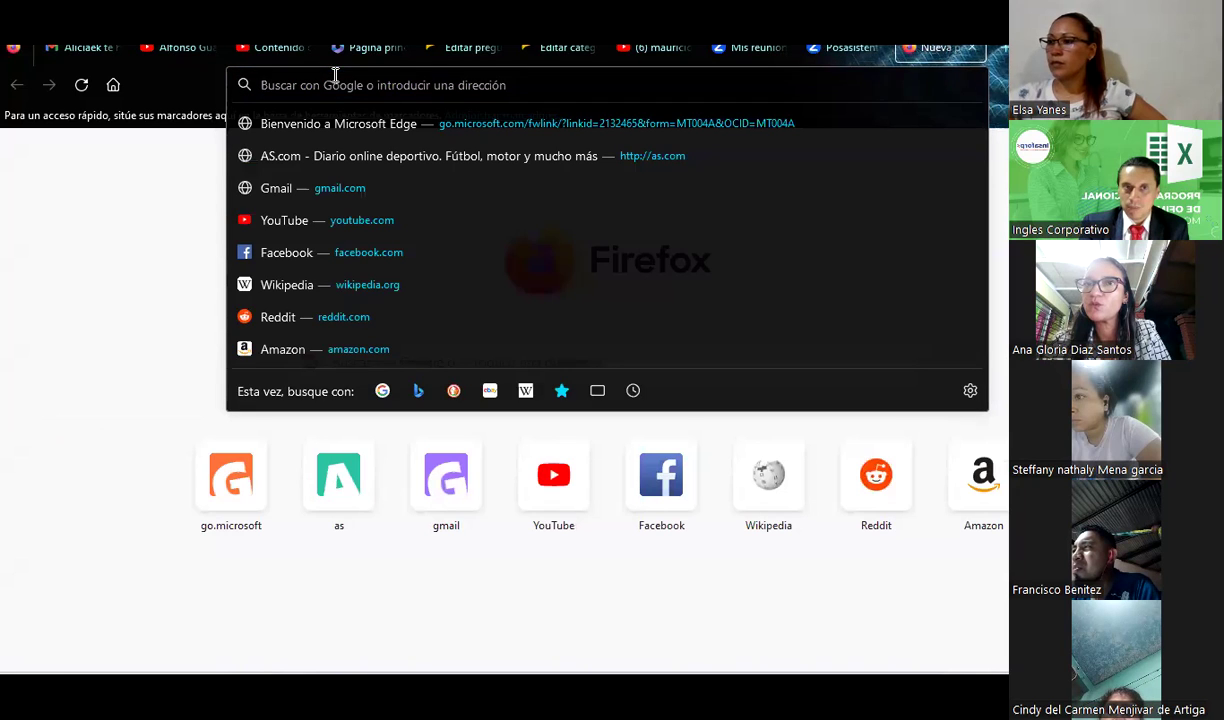
pyautogui.press('Escape')
pyautogui.click(687, 379)
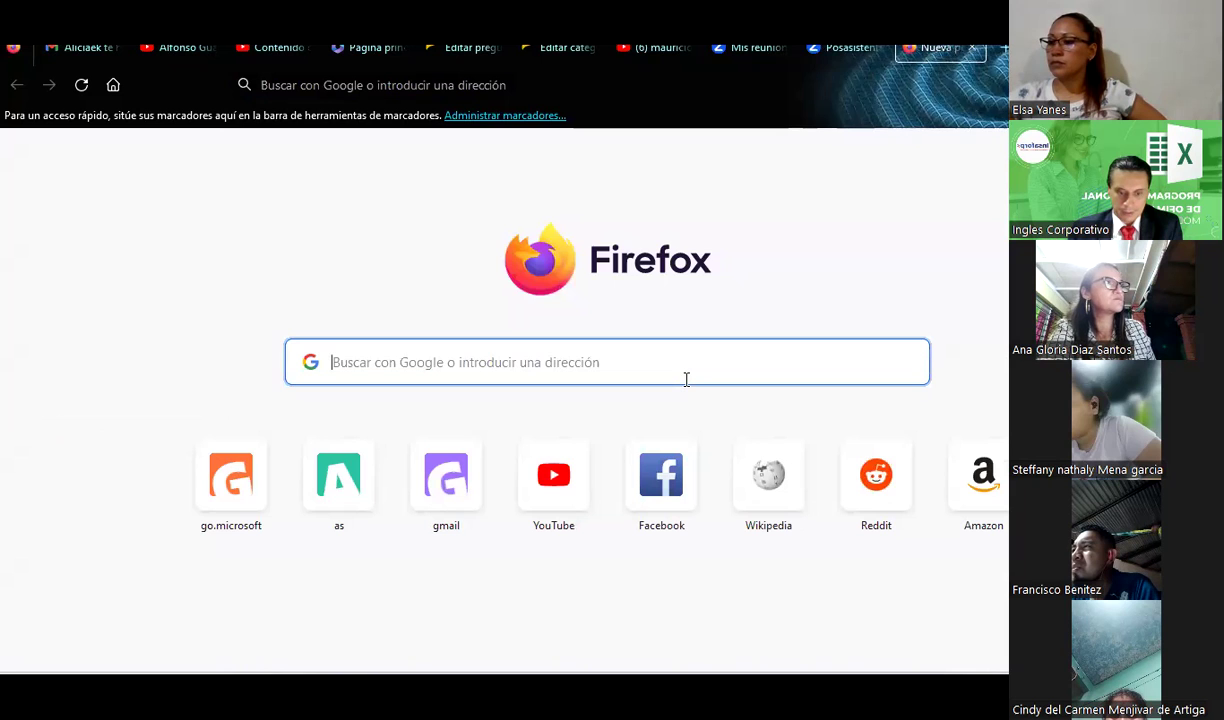
pyautogui.write('as')
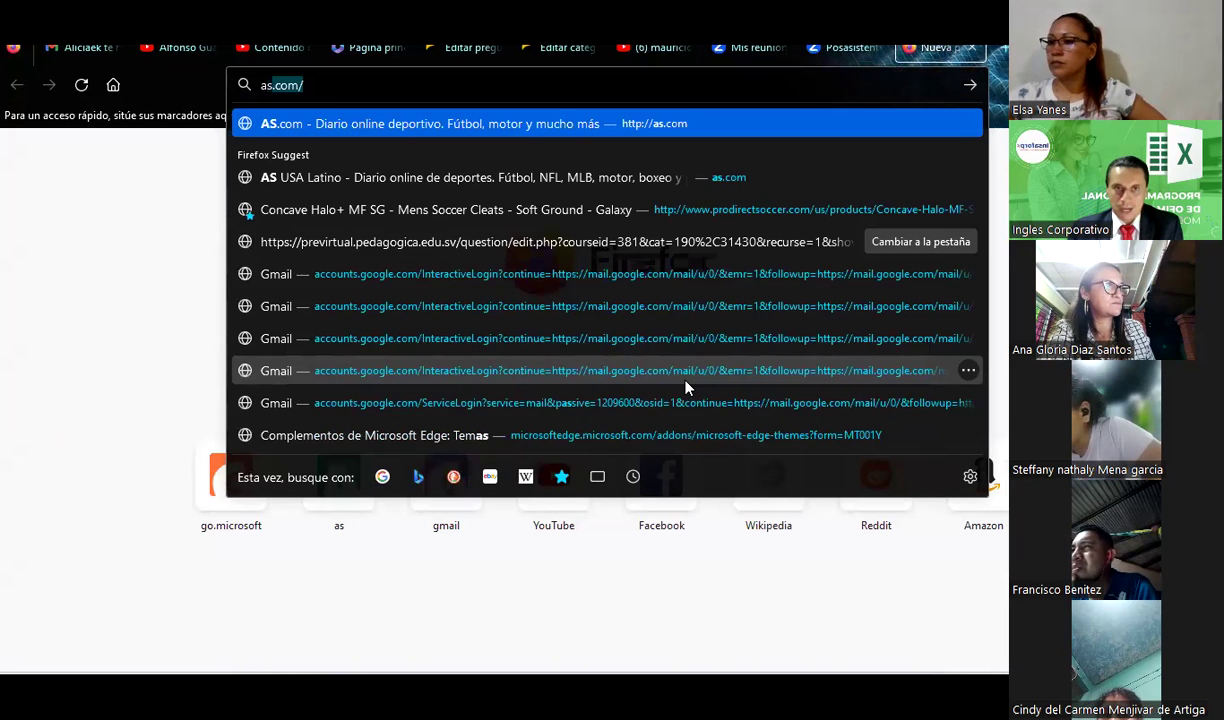
pyautogui.write('cii')
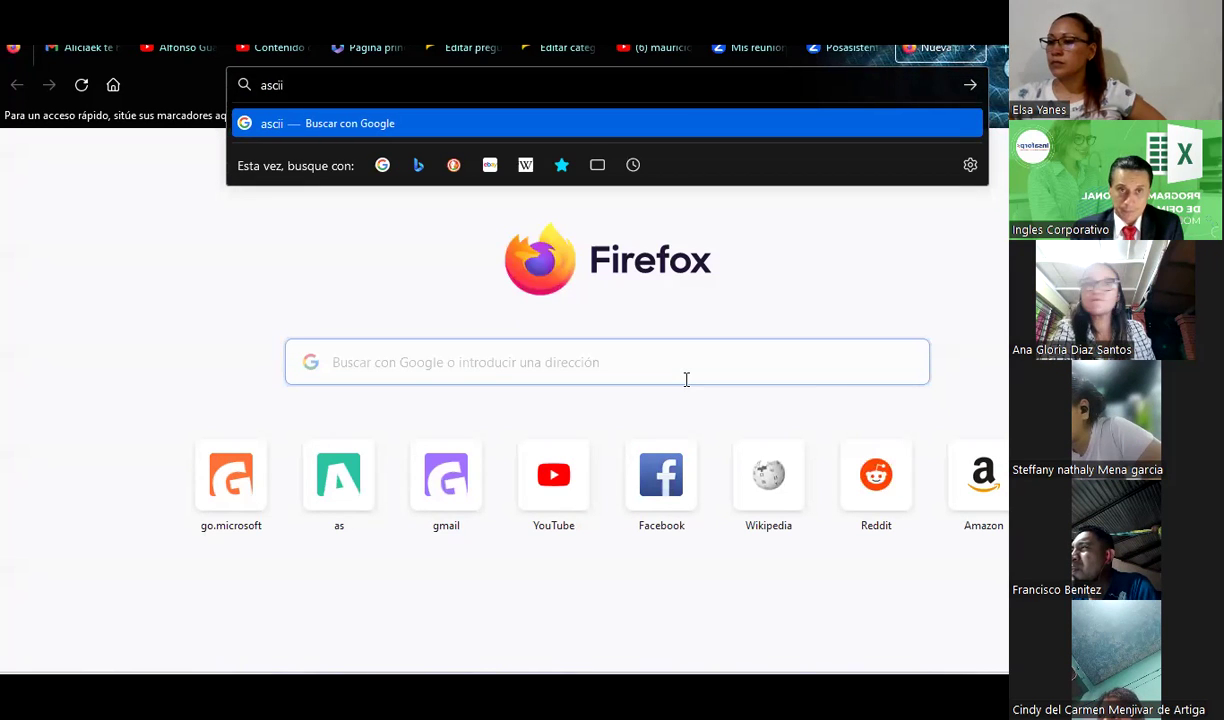
pyautogui.press('Return')
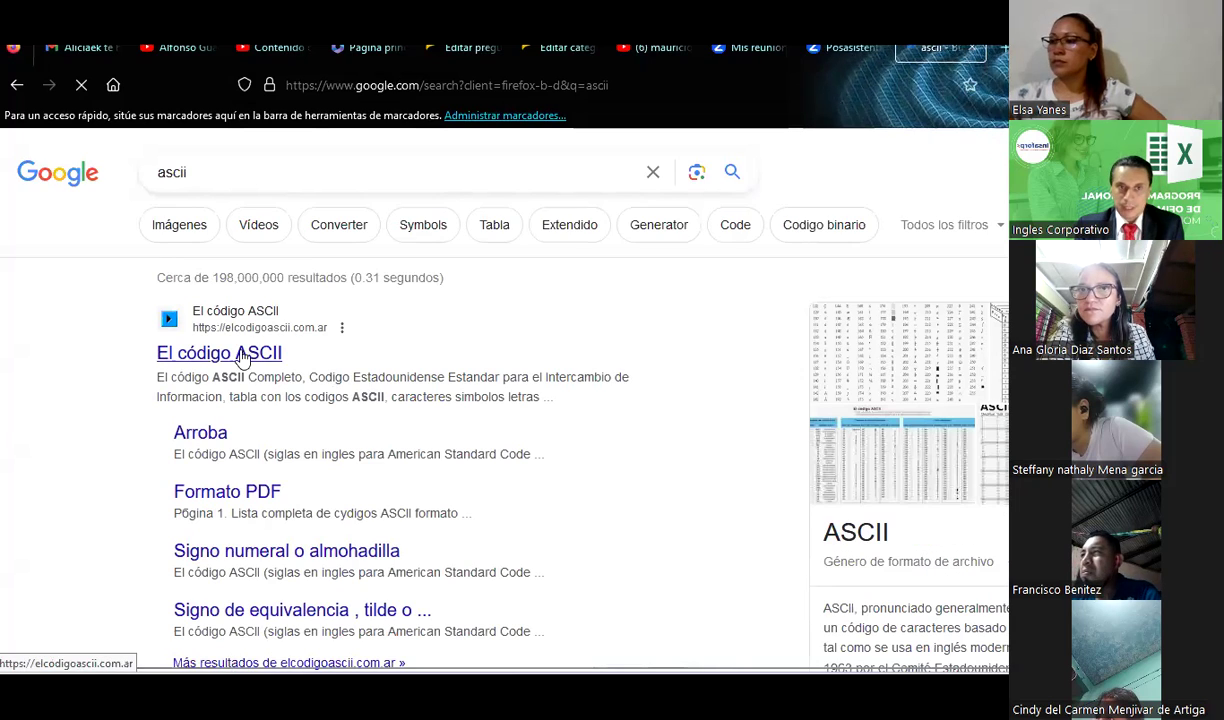
# Open the El código ASCII result, zoom in and browse its ASCII and Alt-code tables
pyautogui.click(233, 356)
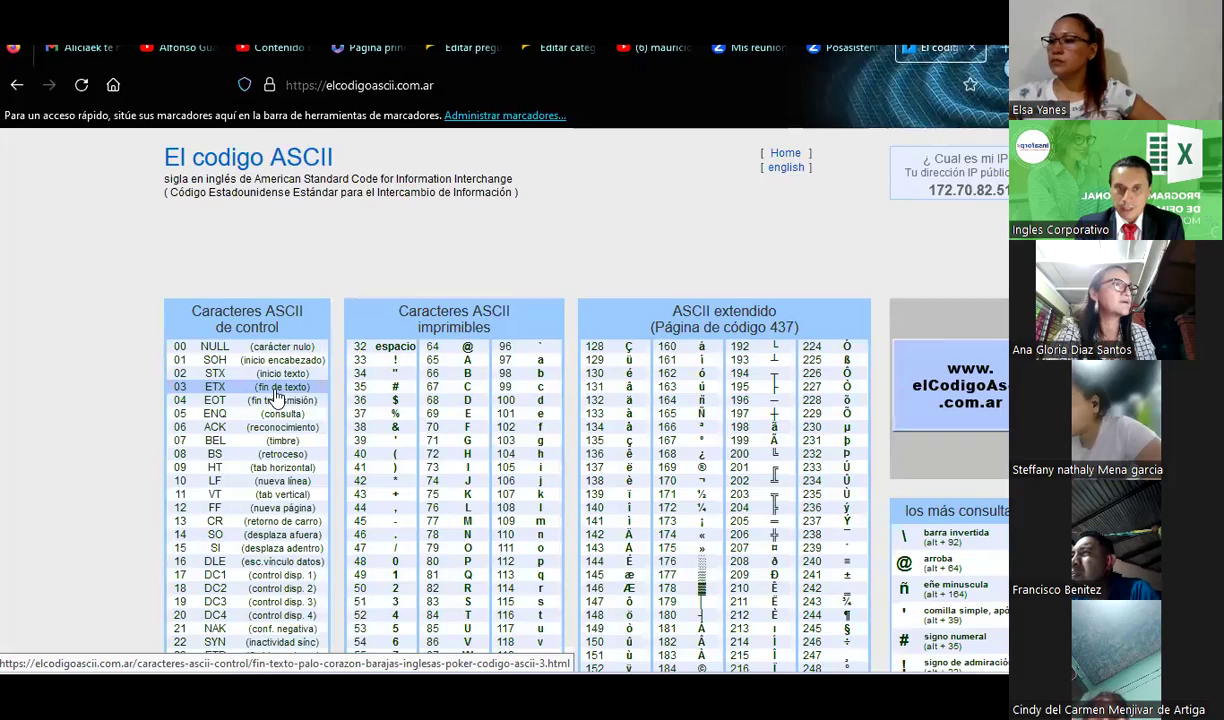
pyautogui.scroll(-3, 278, 397)
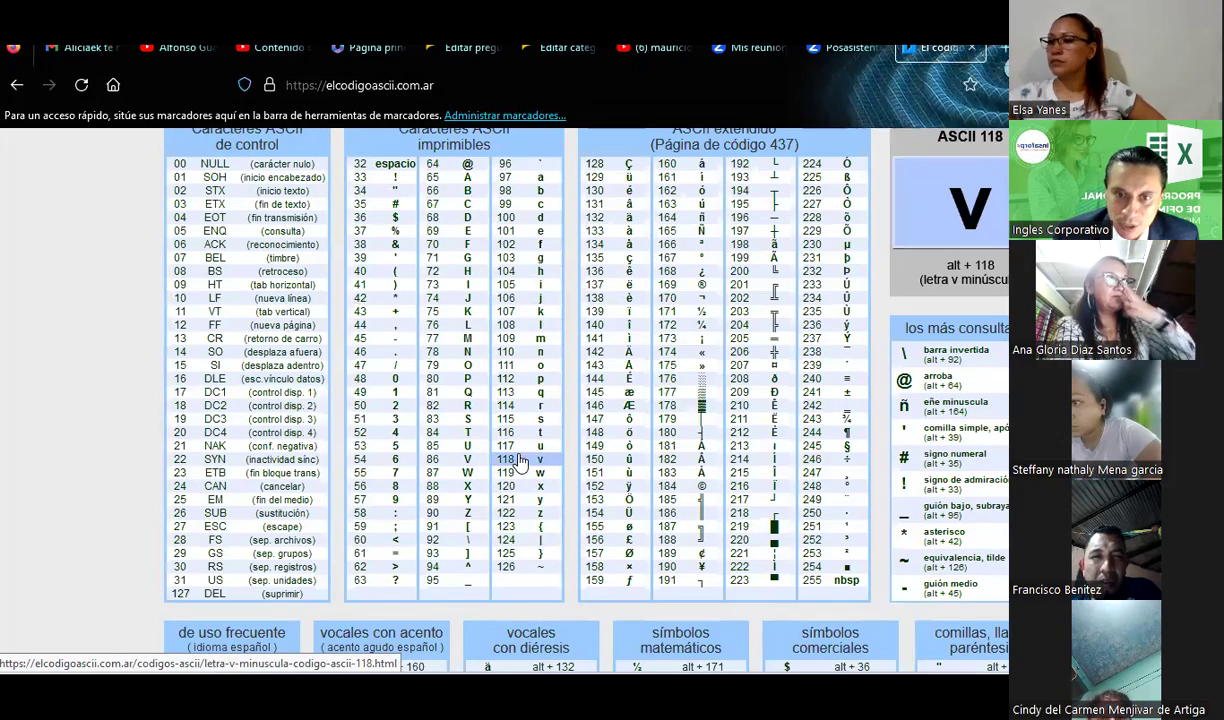
pyautogui.scroll(2, 520, 460)
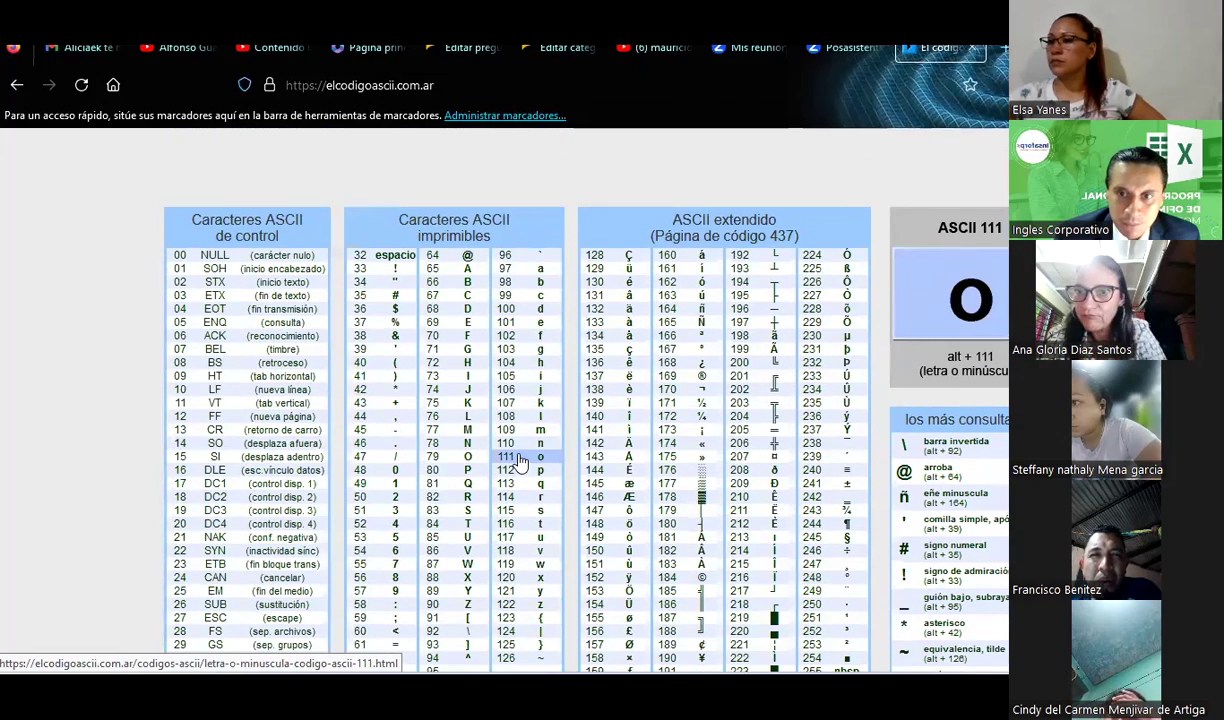
pyautogui.scroll(-4, 520, 460)
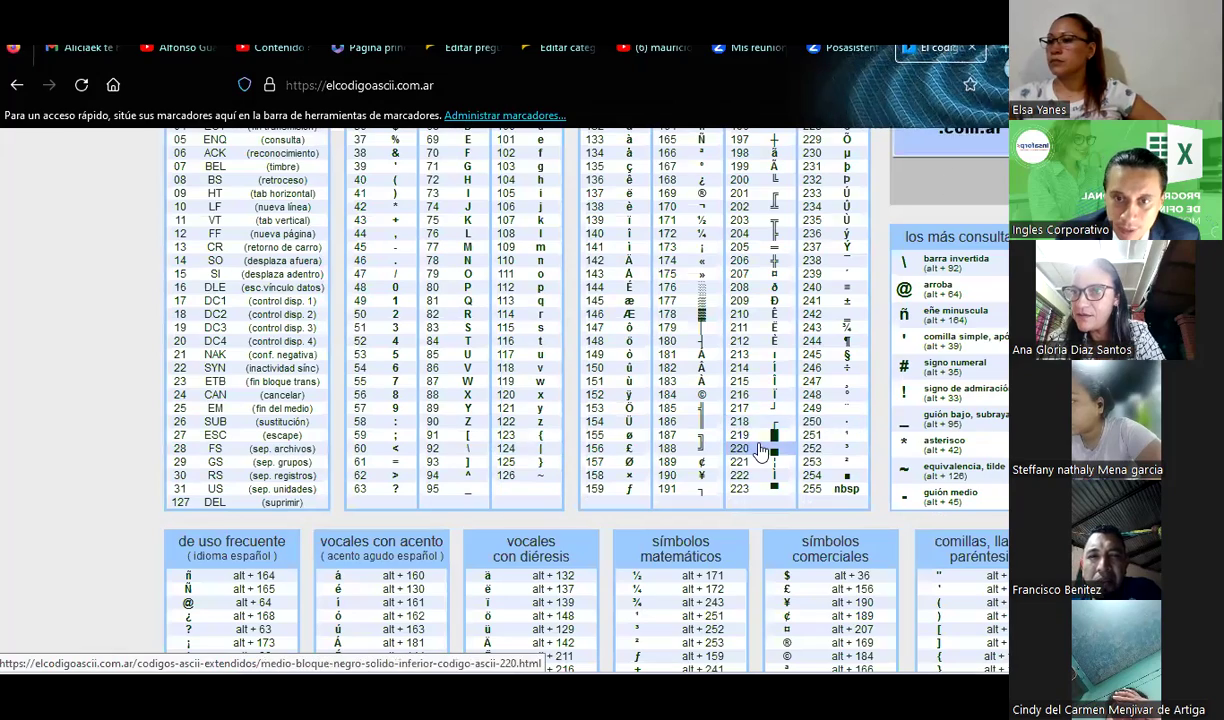
pyautogui.hotkey('ctrl', '+')
pyautogui.hotkey('ctrl', '+')
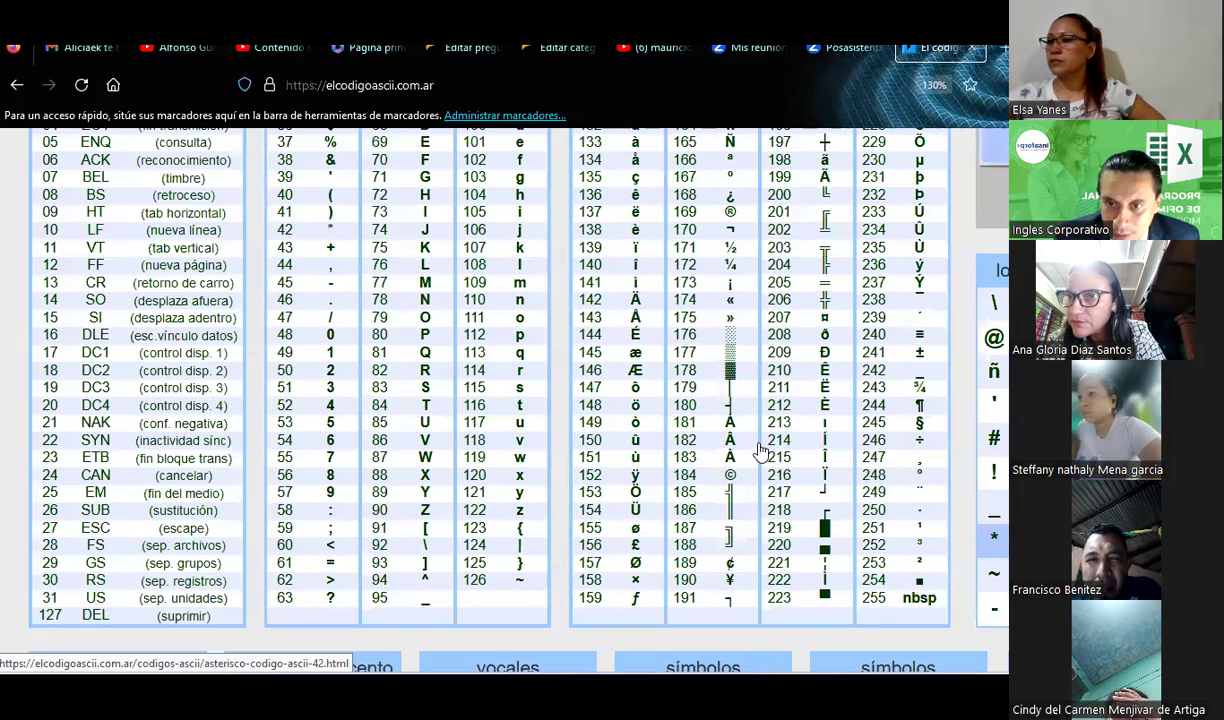
pyautogui.scroll(3, 606, 600)
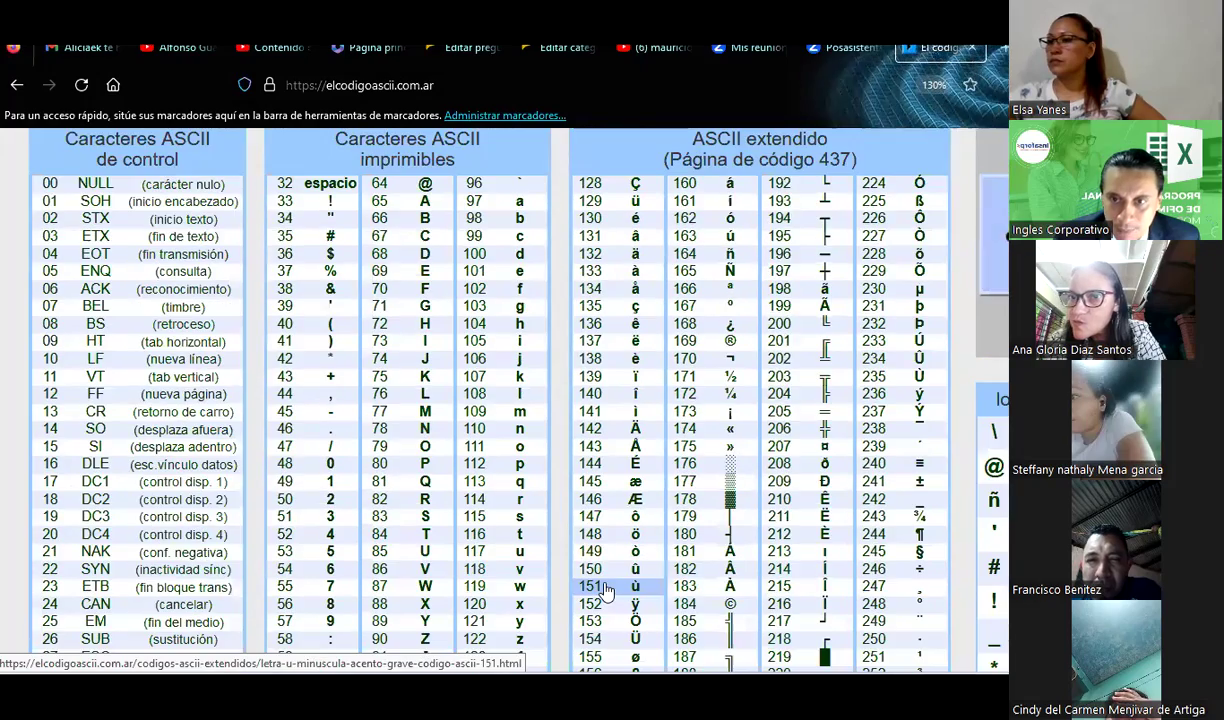
pyautogui.scroll(3, 606, 590)
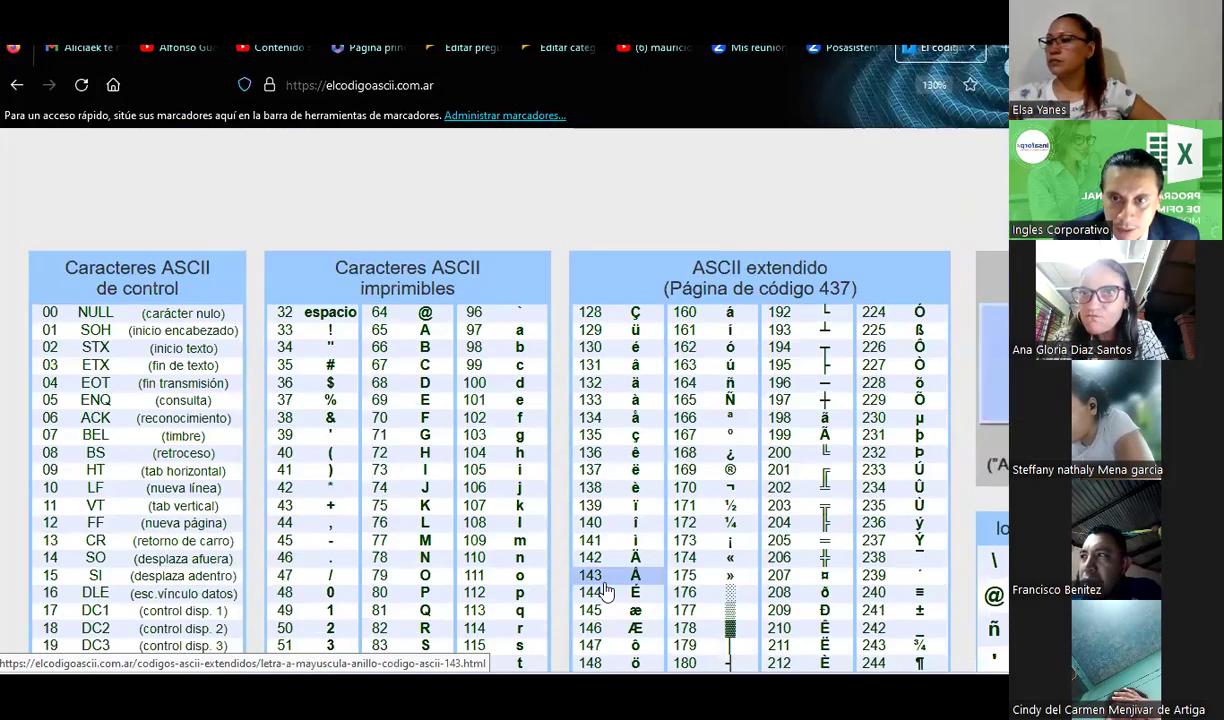
pyautogui.scroll(-2, 606, 590)
pyautogui.scroll(-7, 606, 590)
pyautogui.scroll(-5, 605, 590)
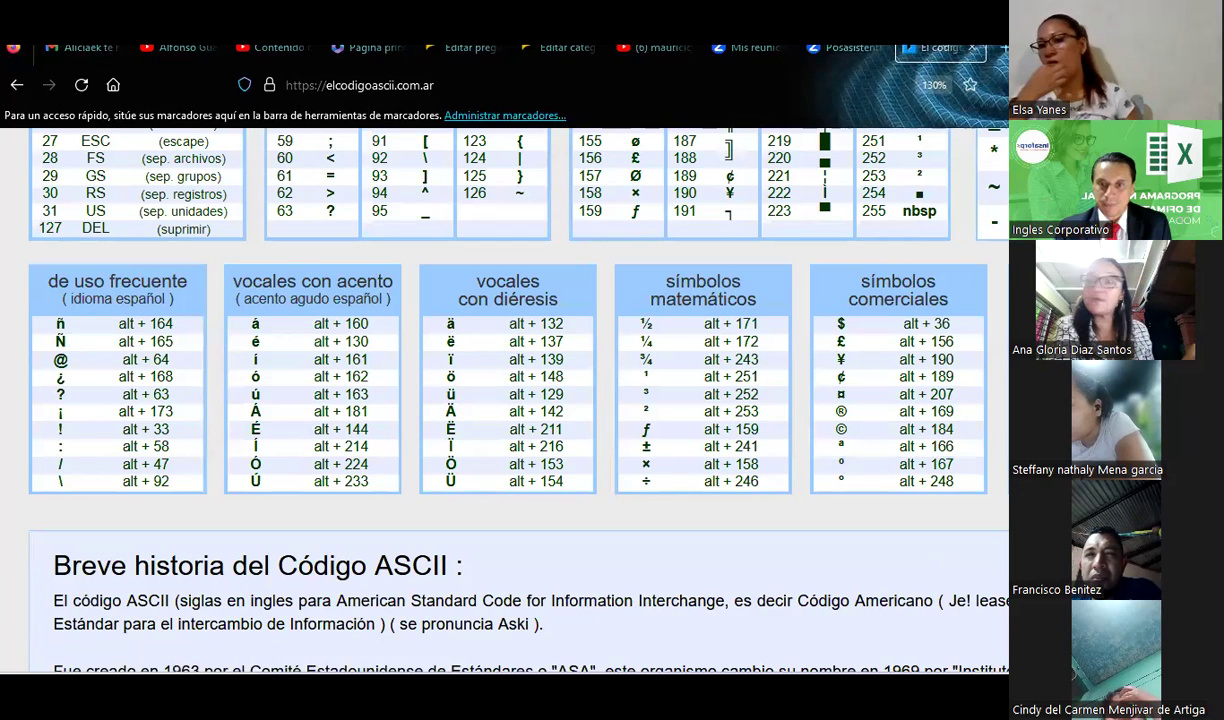
pyautogui.hotkey('alt', 'Tab')
# Type the quoted text "Kg" into Q12, then select N9:N19
pyautogui.click(702, 432)
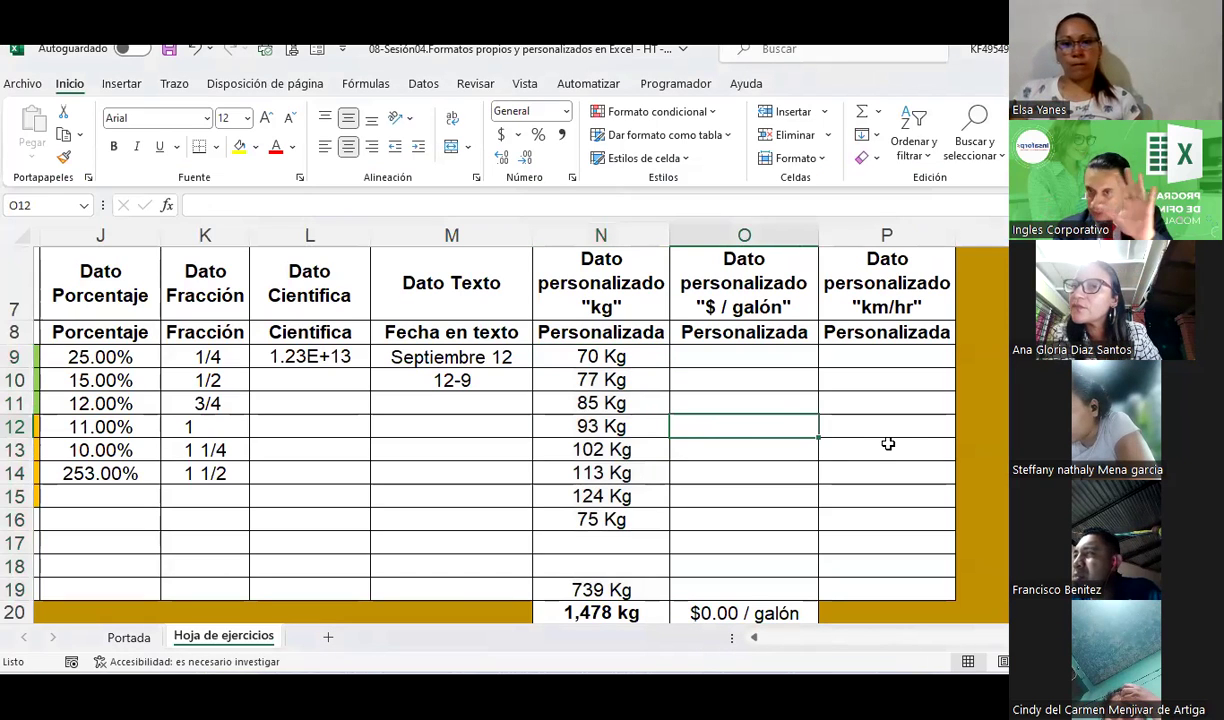
pyautogui.click(980, 426)
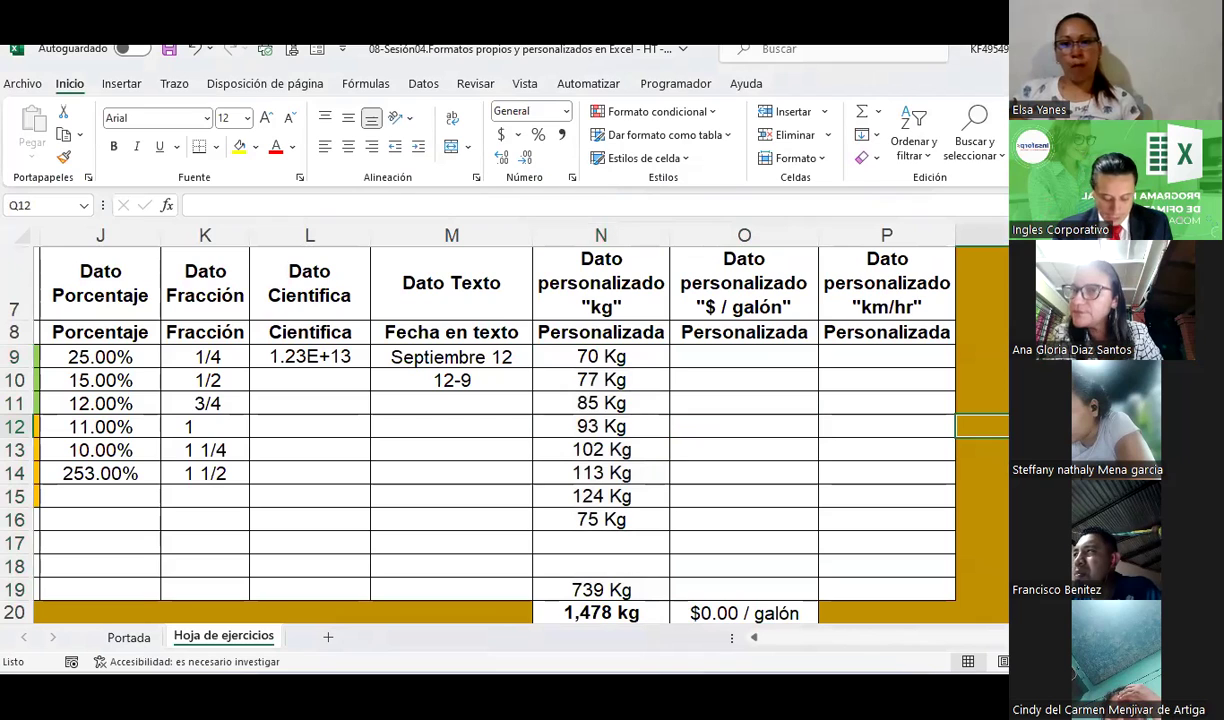
pyautogui.write('"')
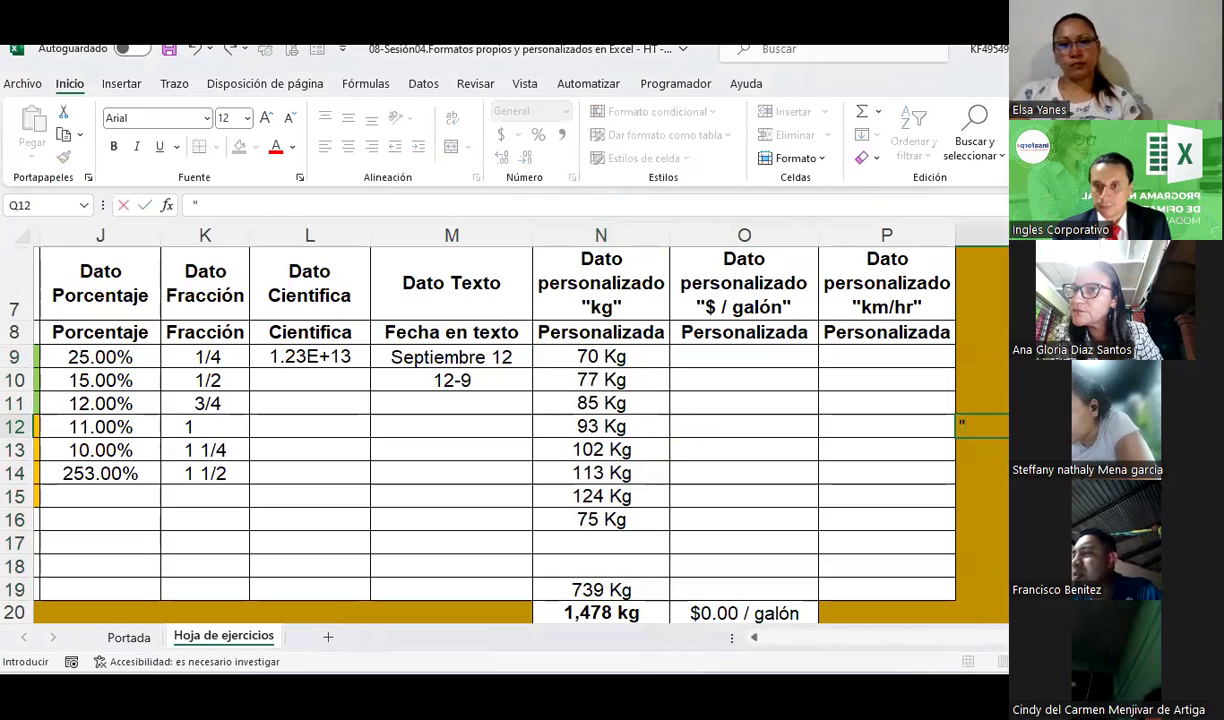
pyautogui.press('Return')
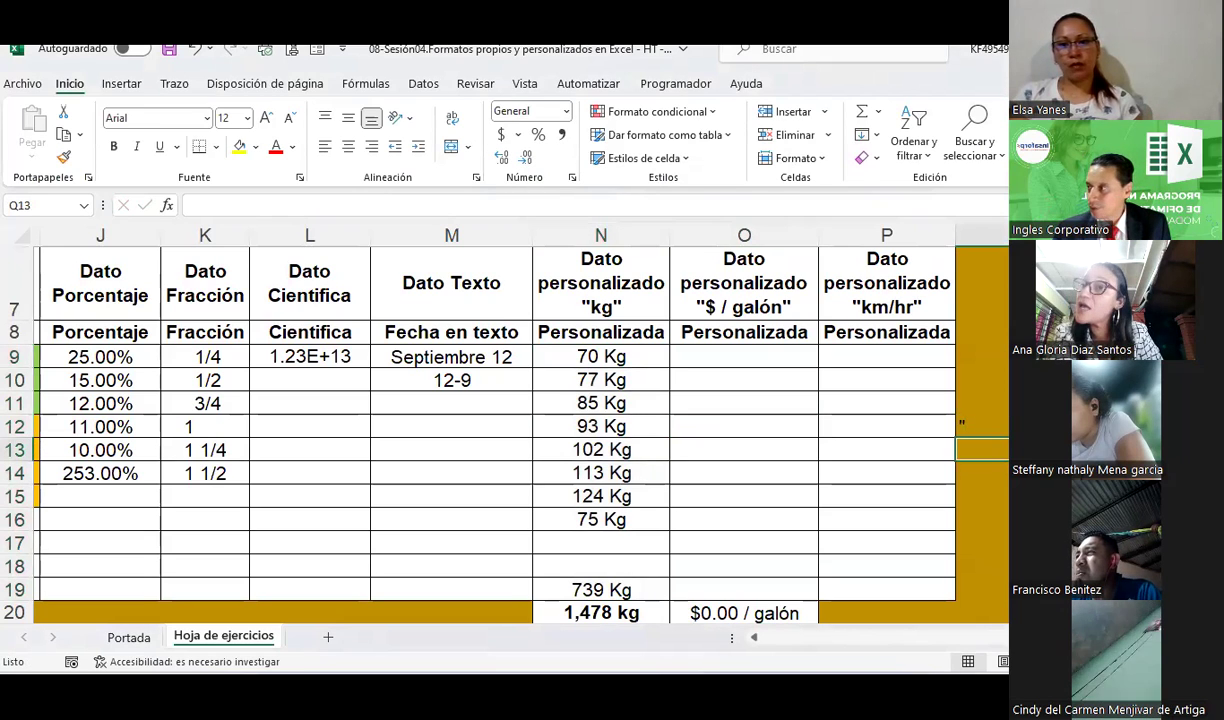
pyautogui.click(980, 426)
pyautogui.press('F2')
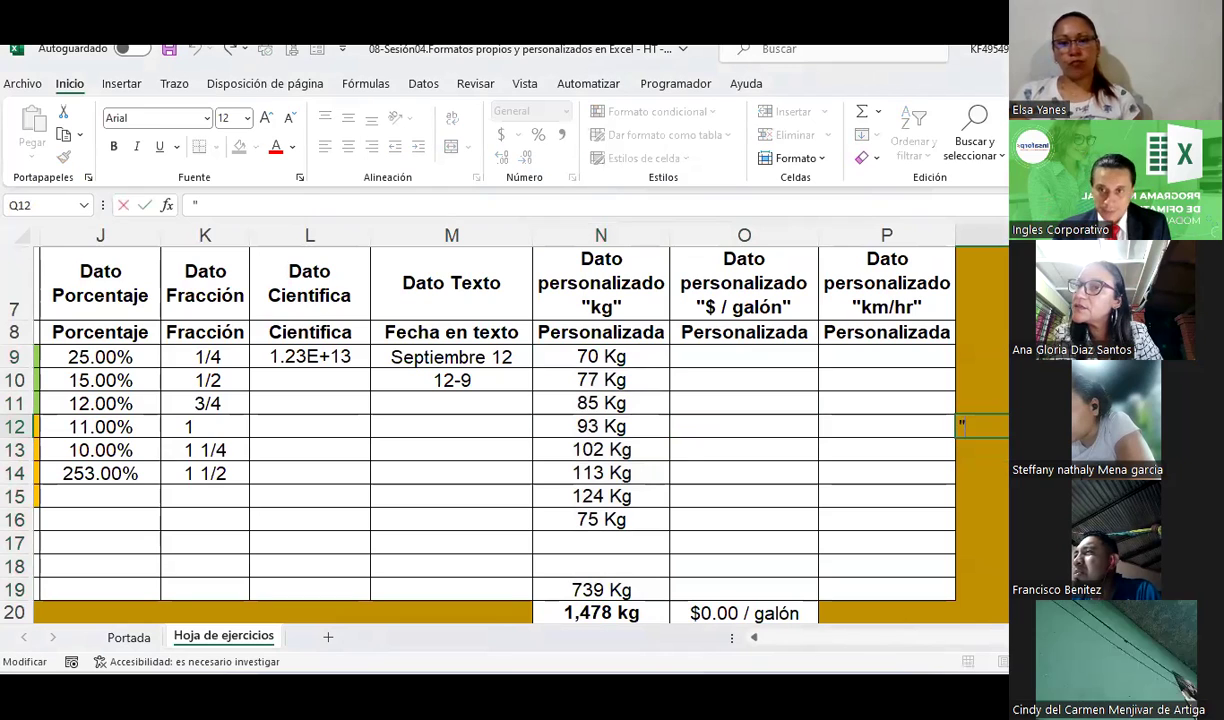
pyautogui.write('Kg')
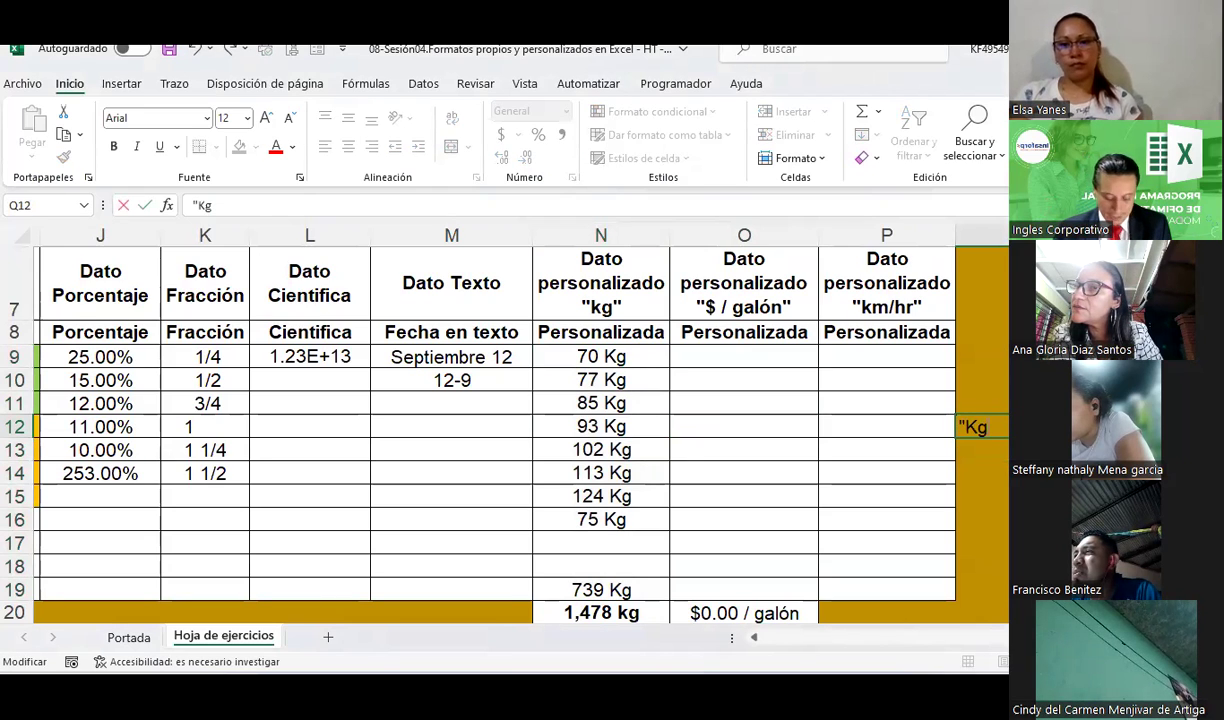
pyautogui.press('Return')
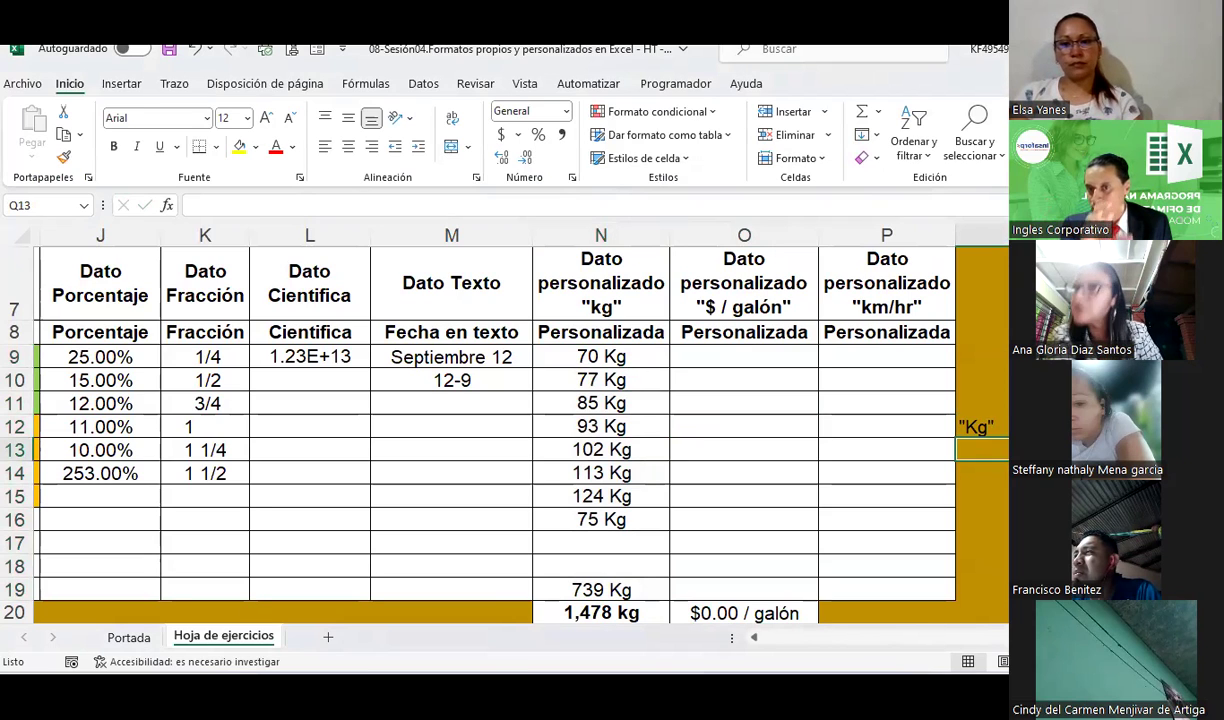
pyautogui.press('Up')
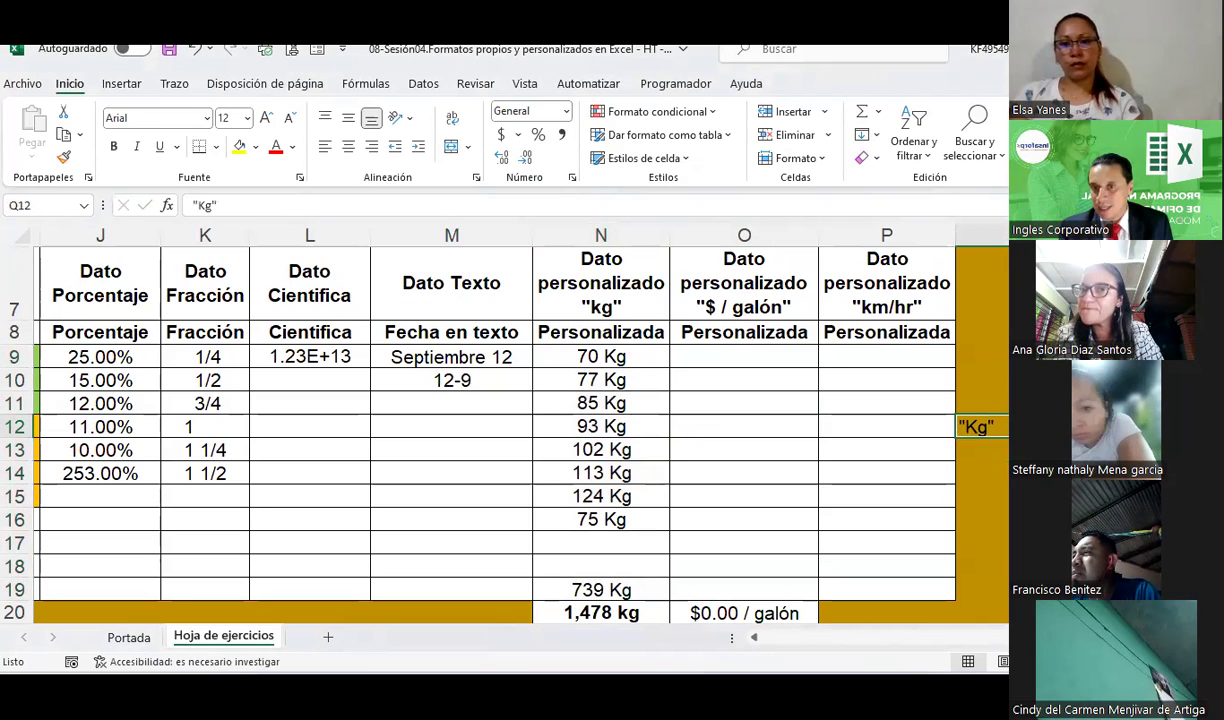
pyautogui.press('F2')
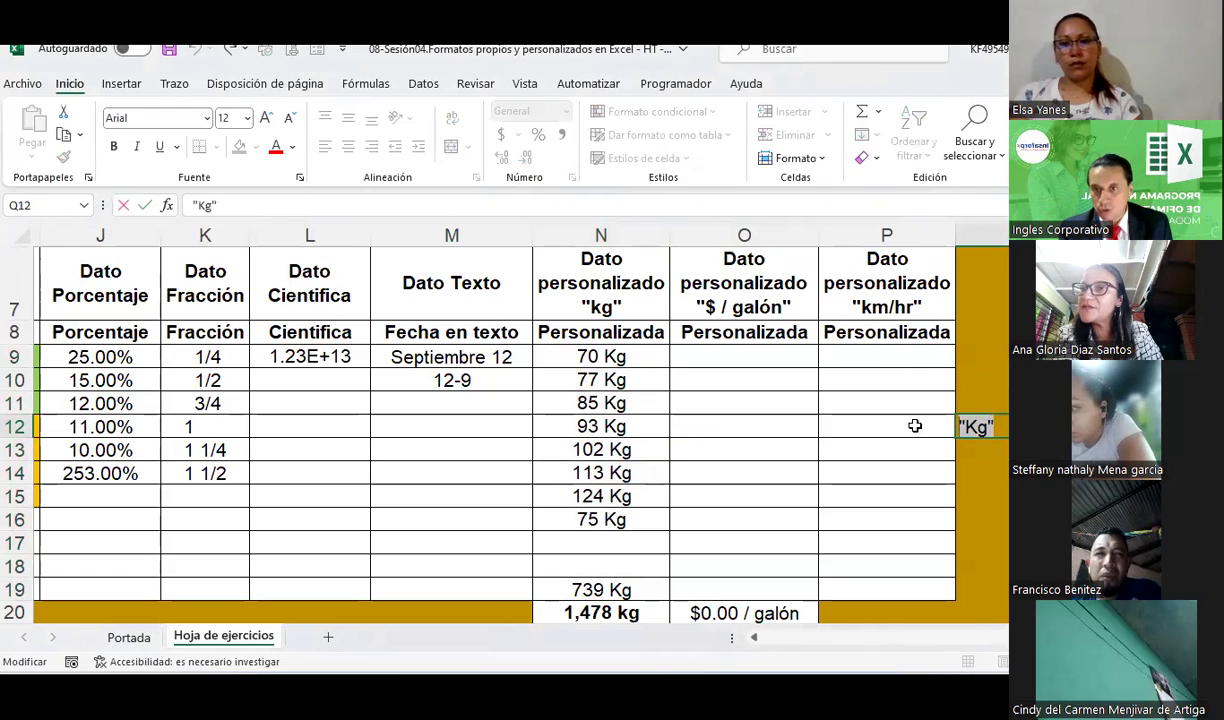
pyautogui.click(1060, 543)
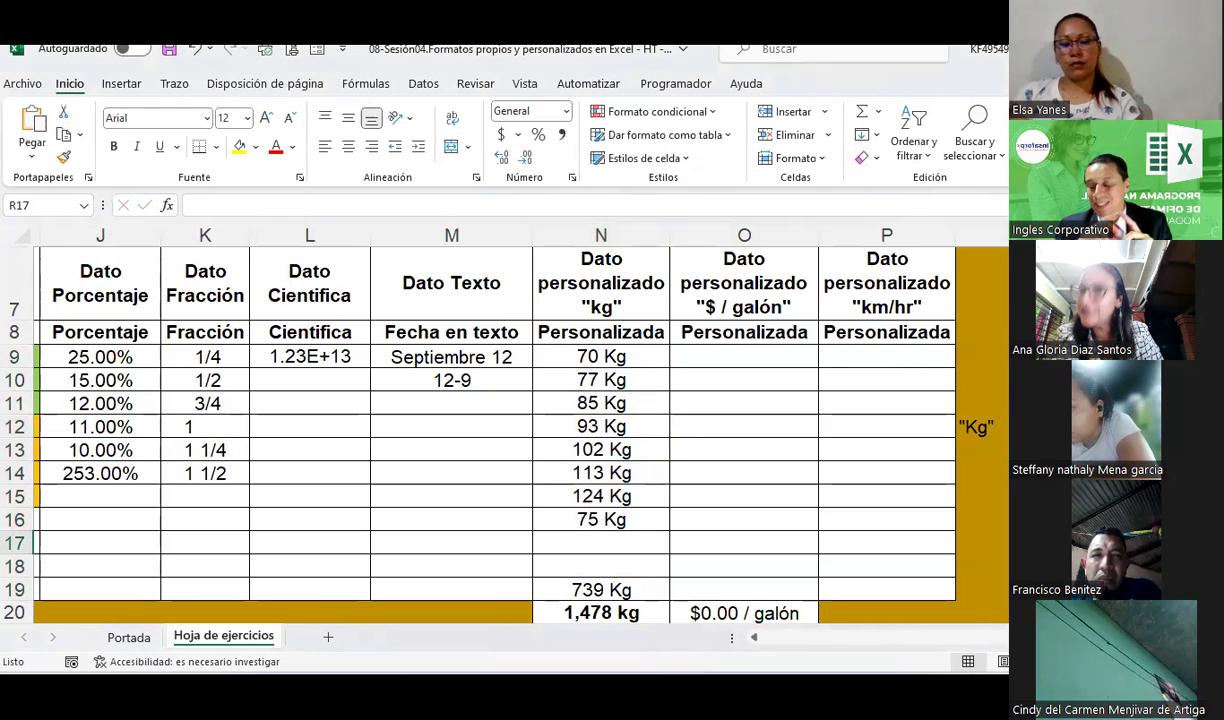
pyautogui.moveTo(642, 355); pyautogui.dragTo(630, 590)
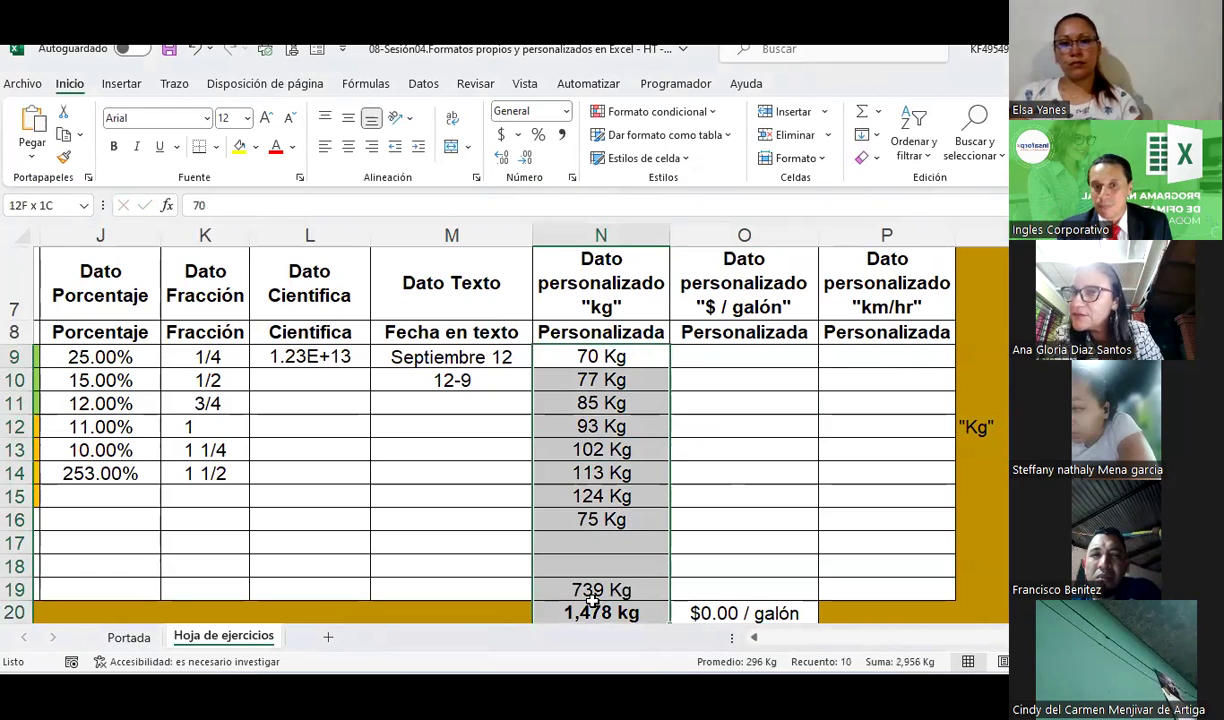
# Confirm the #,##0 "Kg" custom type for N9:N19, giving a 739 Kg subtotal
pyautogui.click(572, 177)
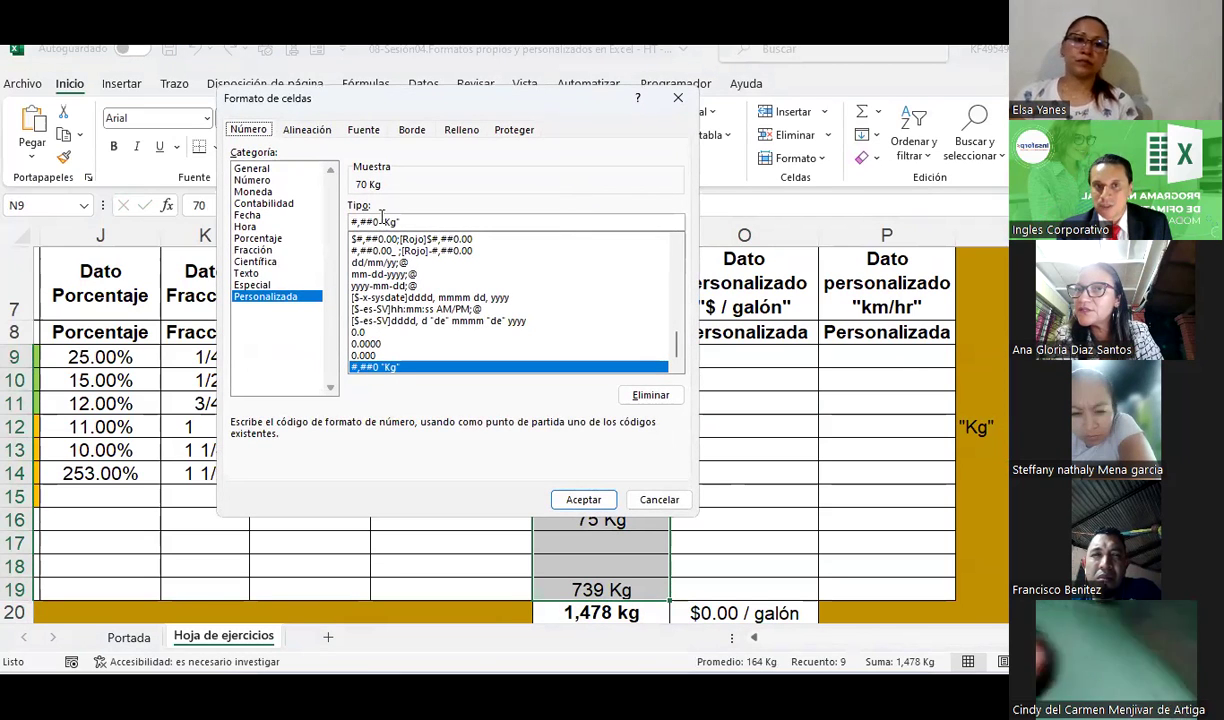
pyautogui.doubleClick(385, 217)
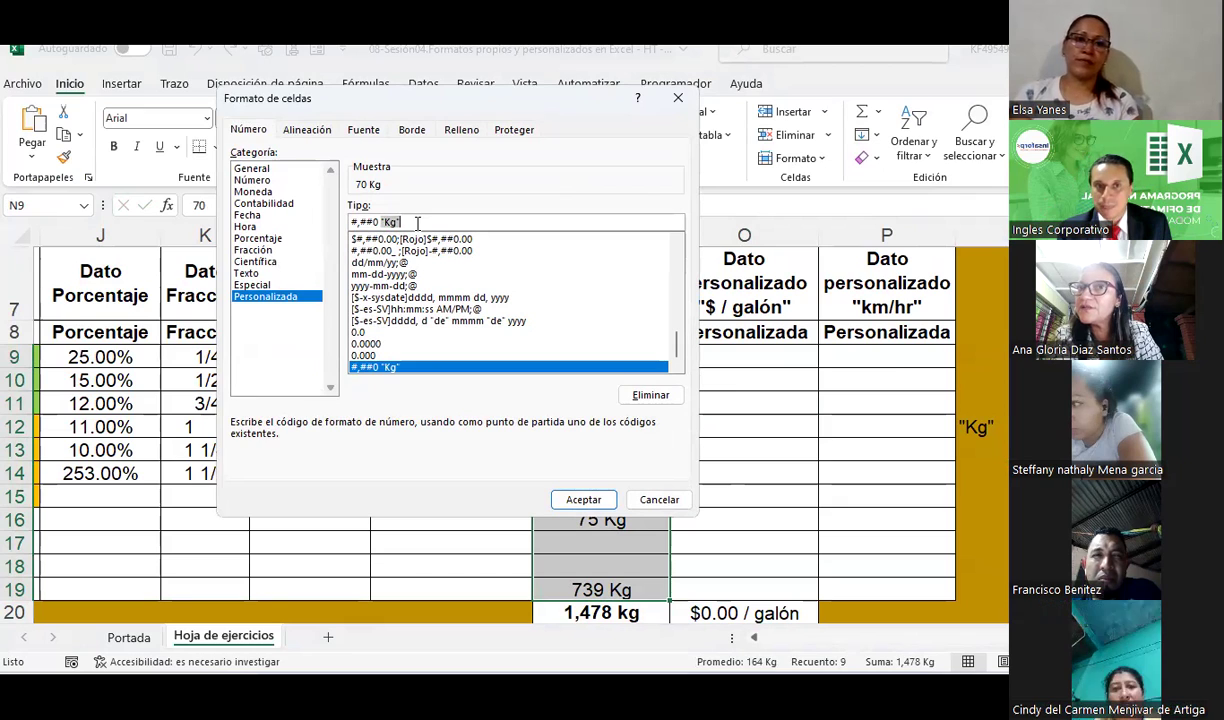
pyautogui.click(418, 222)
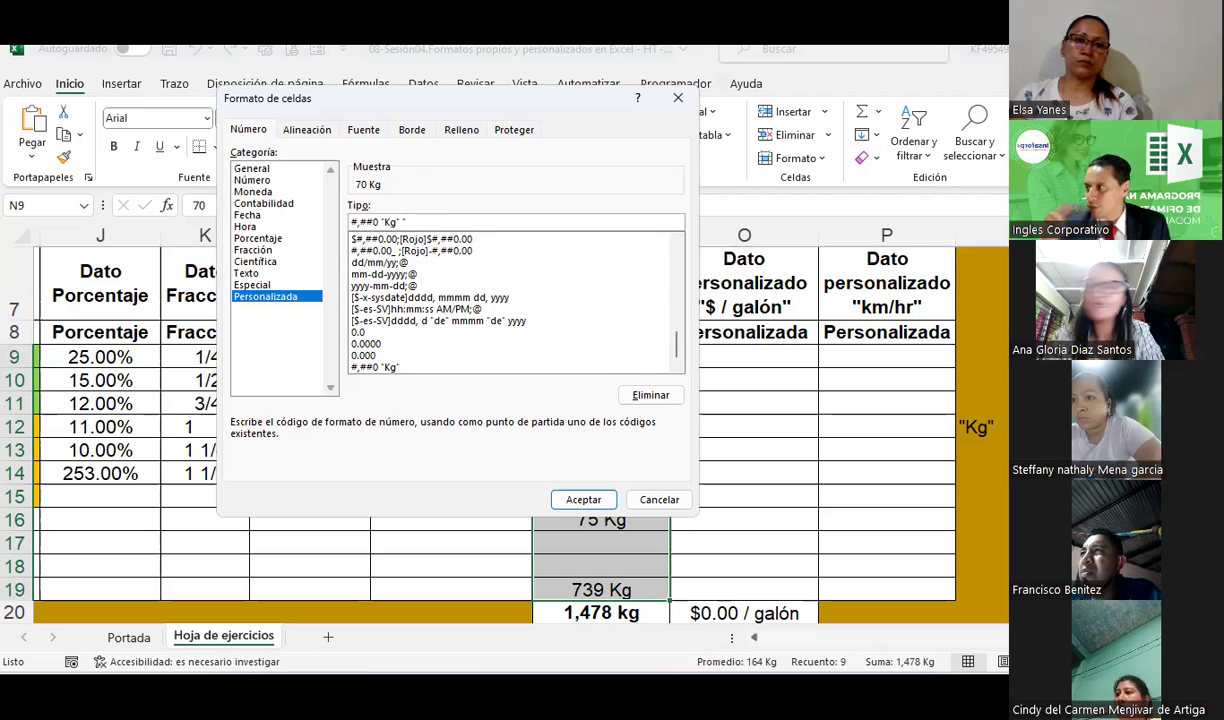
pyautogui.press('Return')
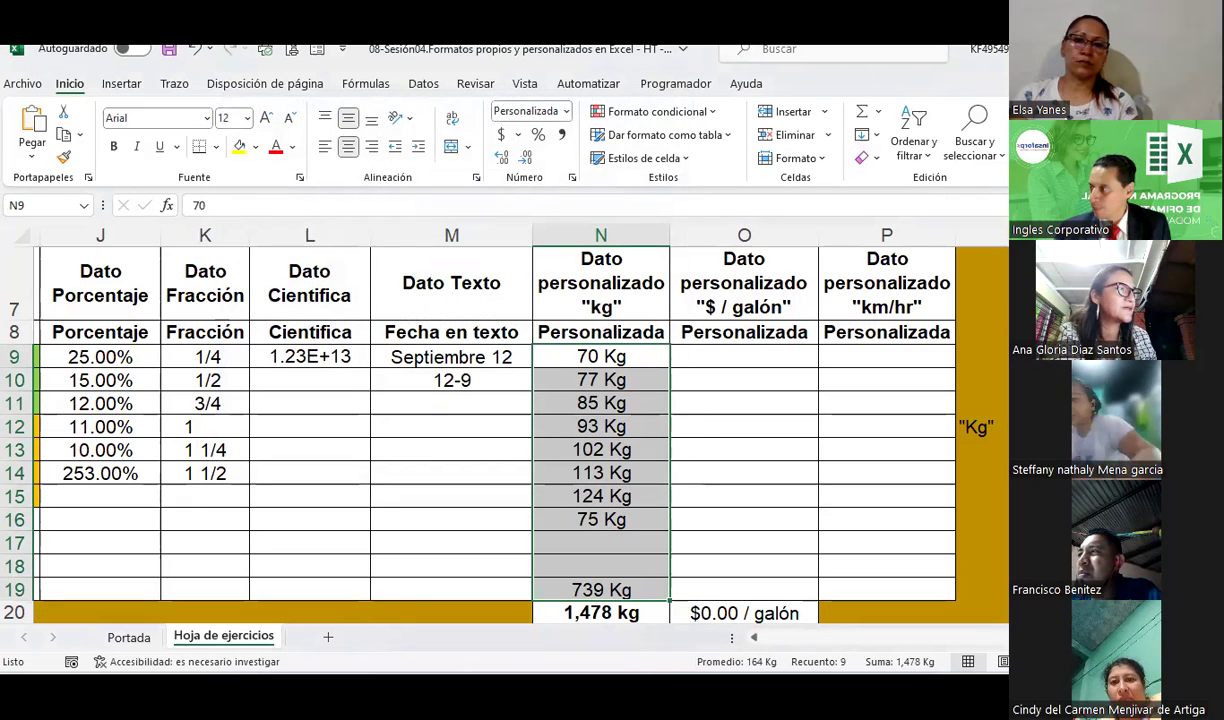
pyautogui.click(601, 380)
pyautogui.press('Down')
pyautogui.press('Down')
pyautogui.press('Down')
pyautogui.press('Down')
pyautogui.press('Down')
pyautogui.press('Down')
pyautogui.press('Down')
pyautogui.press('Down')
pyautogui.press('Down')
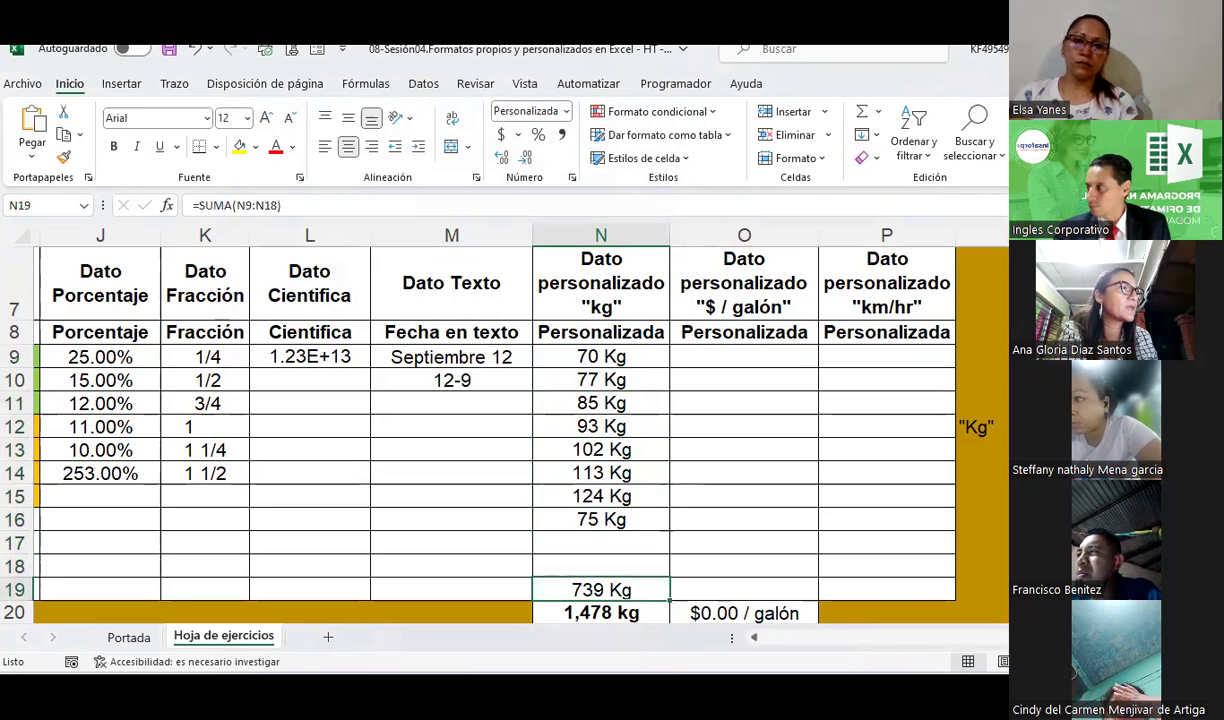
pyautogui.press('Down')
pyautogui.press('Up')
pyautogui.press('Up')
pyautogui.press('Up')
pyautogui.press('Up')
pyautogui.press('Up')
pyautogui.press('Up')
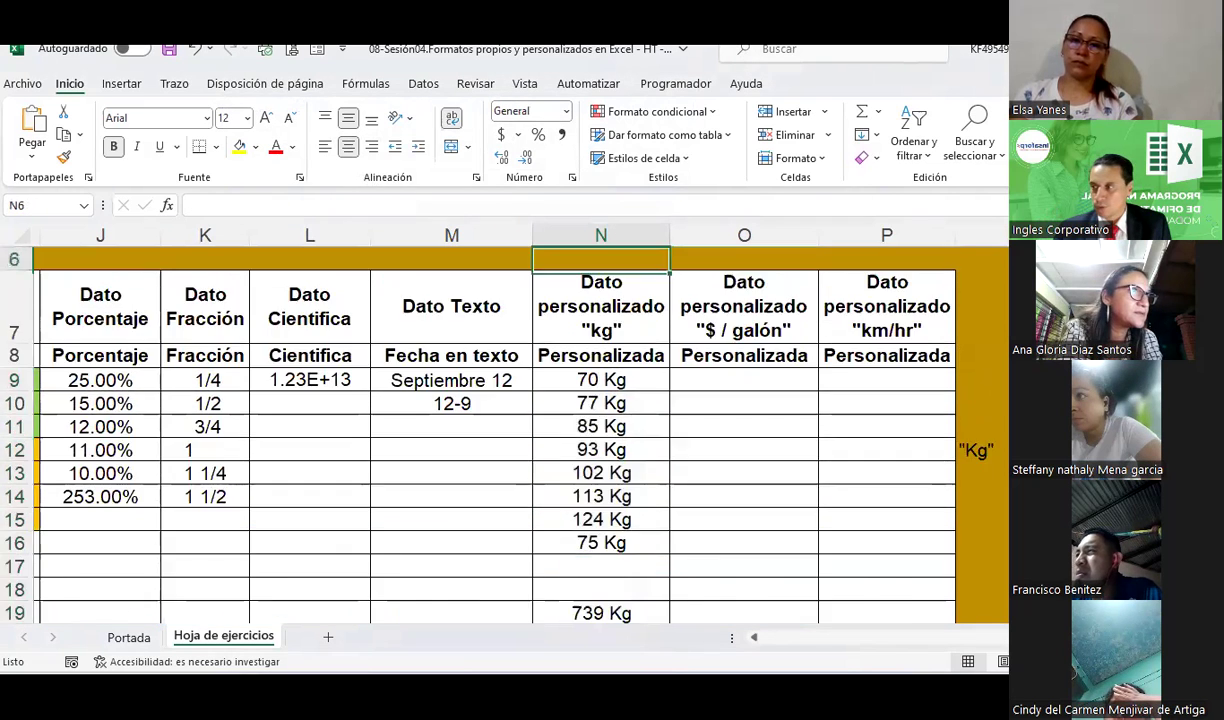
pyautogui.press('Up')
pyautogui.press('Up')
pyautogui.press('Up')
pyautogui.press('Down')
pyautogui.press('Down')
pyautogui.press('Down')
pyautogui.press('Down')
pyautogui.press('Down')
pyautogui.press('Down')
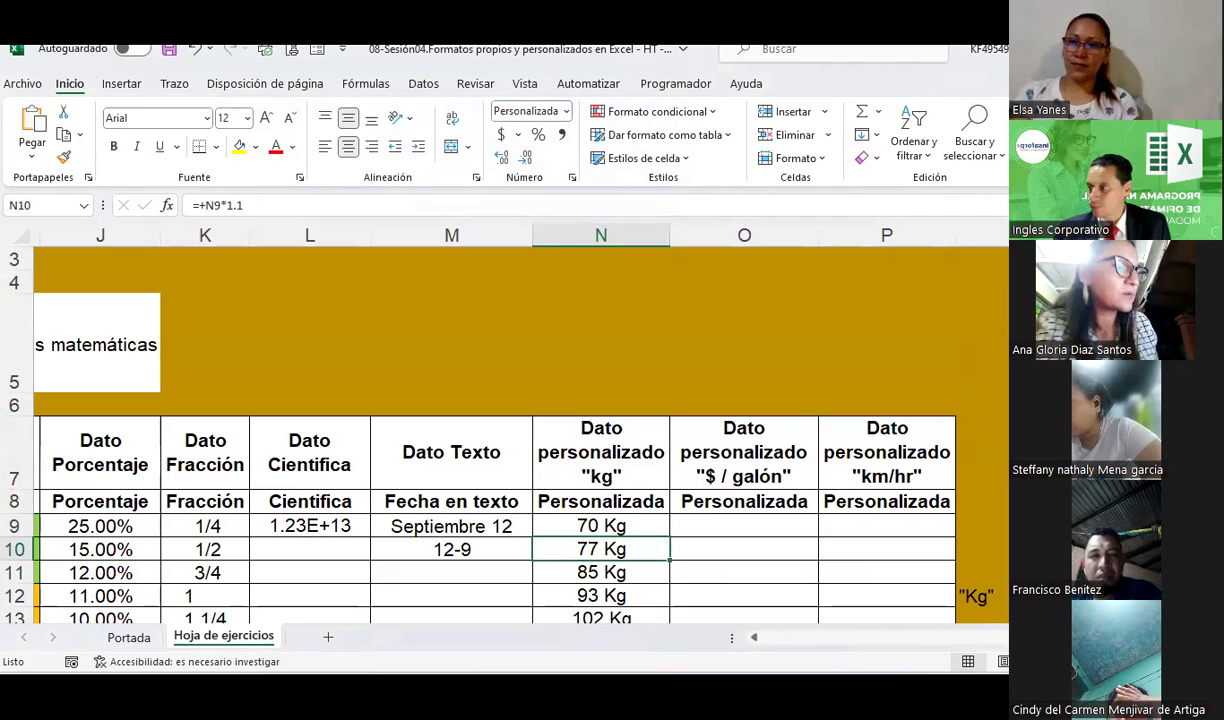
pyautogui.press('Down')
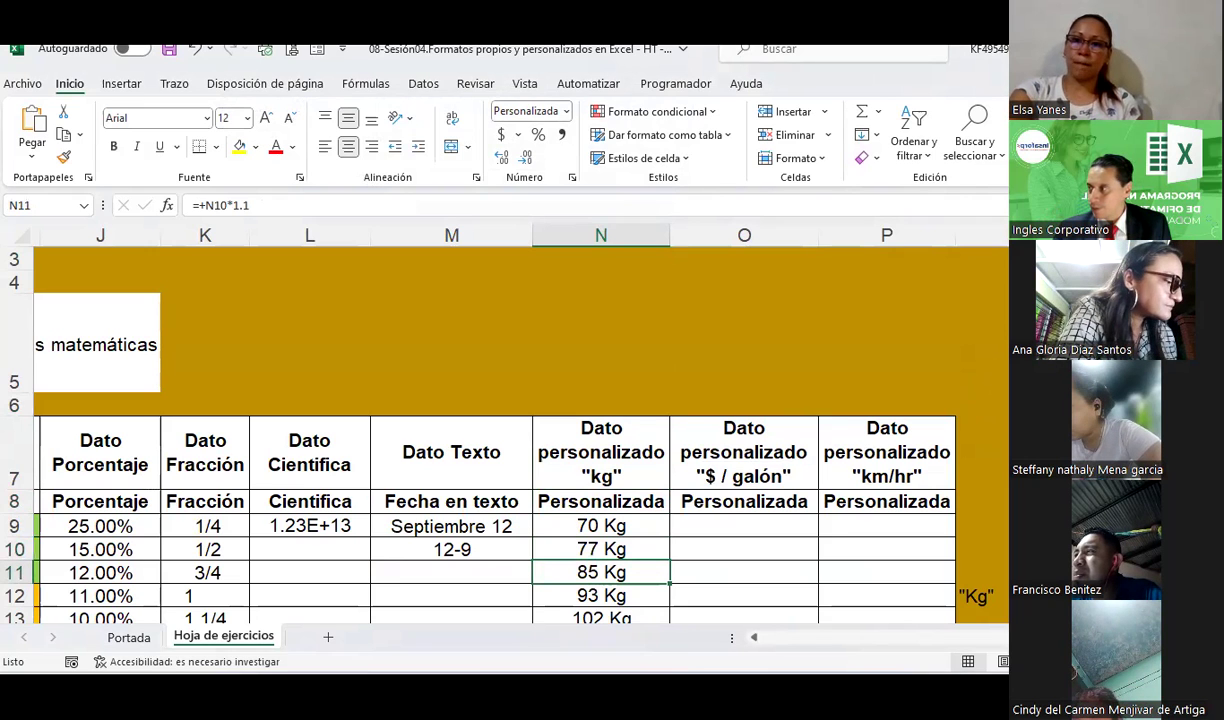
pyautogui.press('Down')
pyautogui.press('Down')
pyautogui.press('Down')
pyautogui.press('Down')
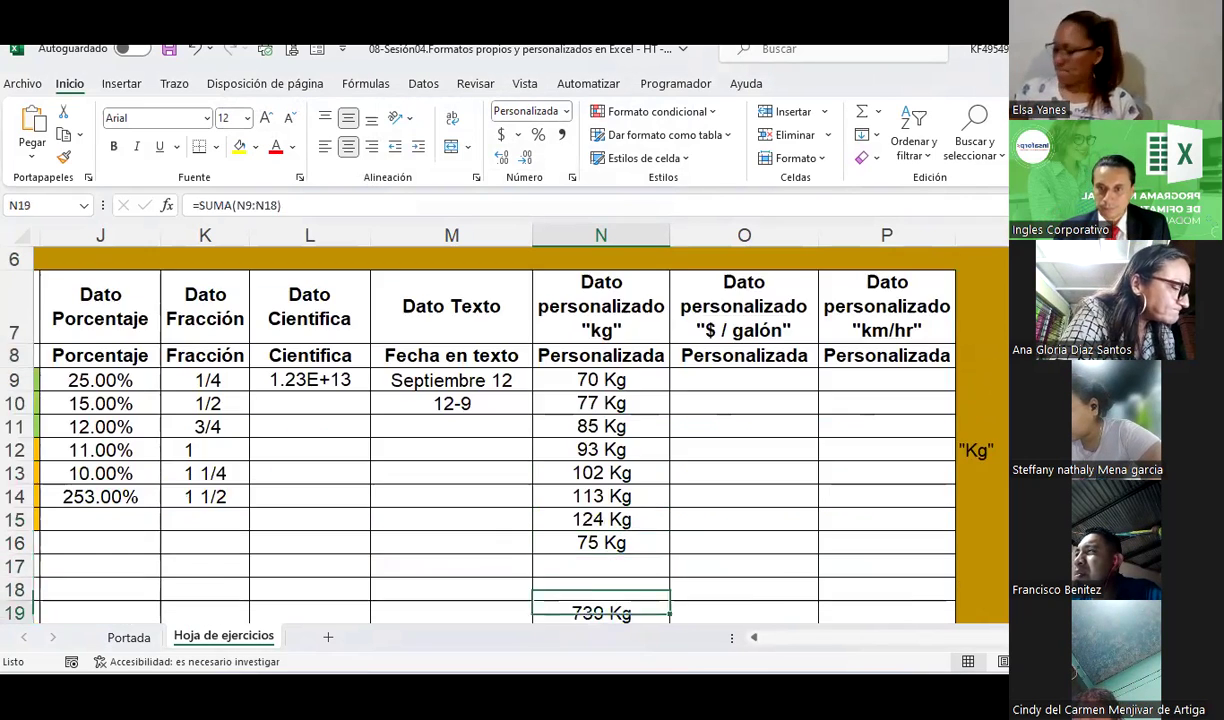
pyautogui.press('Down')
pyautogui.press('Up')
pyautogui.press('Up')
pyautogui.press('Up')
pyautogui.press('Up')
pyautogui.press('Up')
pyautogui.press('Up')
pyautogui.press('Up')
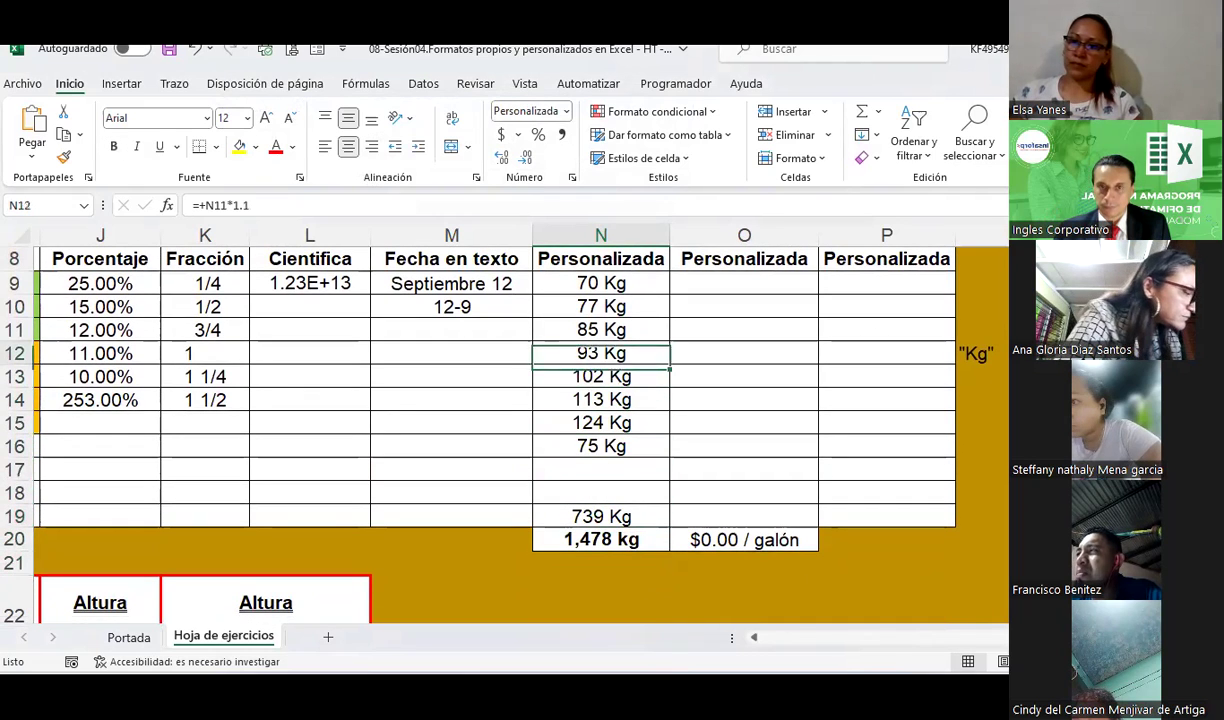
pyautogui.press('Up')
pyautogui.press('Up')
pyautogui.press('Up')
pyautogui.press('Up')
pyautogui.press('Up')
pyautogui.press('Down')
pyautogui.press('Down')
pyautogui.press('Down')
pyautogui.press('Down')
pyautogui.press('Down')
pyautogui.press('Down')
pyautogui.press('Down')
pyautogui.press('Down')
pyautogui.press('Down')
pyautogui.press('Down')
pyautogui.press('Down')
pyautogui.press('Down')
pyautogui.press('Down')
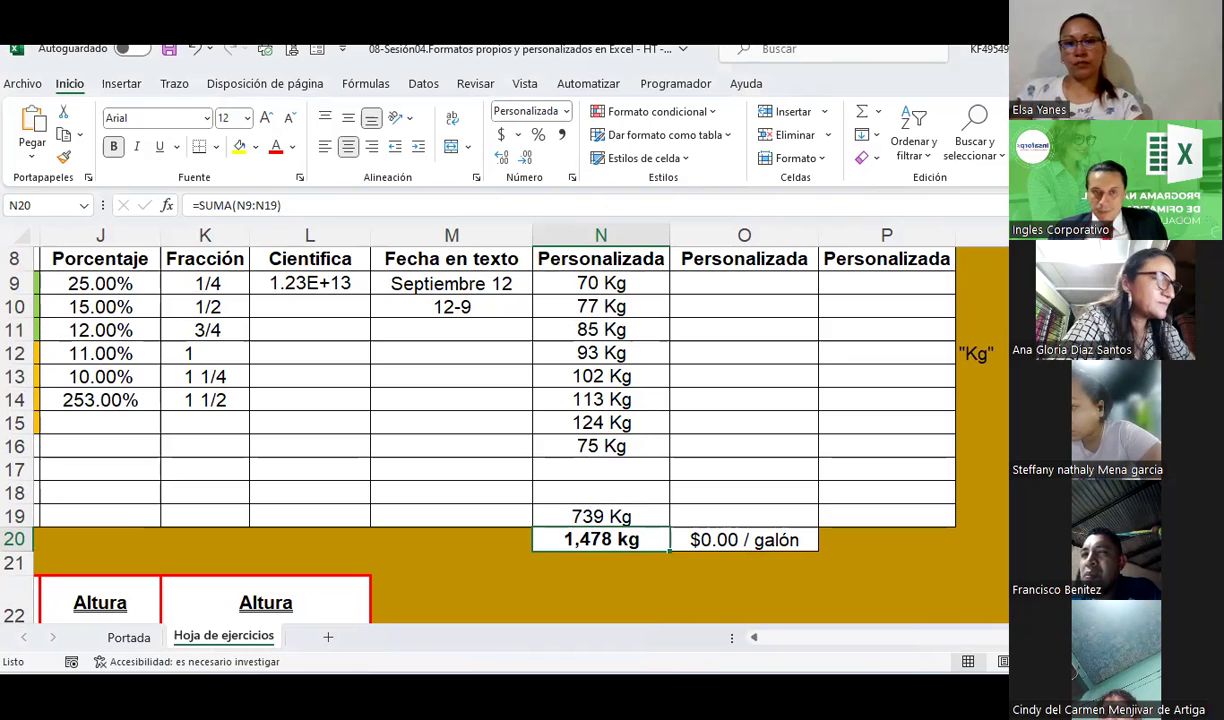
# Set the Fecha en texto cells M9:M17 to General format and clear their dates
pyautogui.scroll(1, 309, 323)
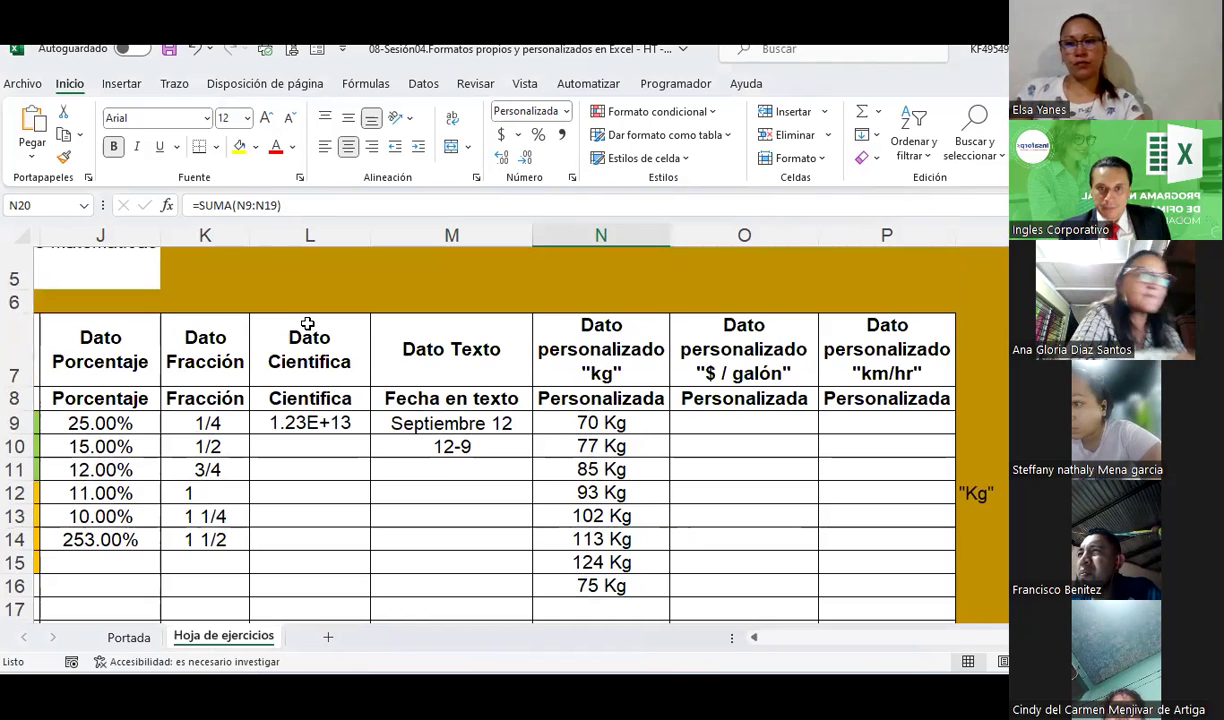
pyautogui.scroll(-1, 418, 470)
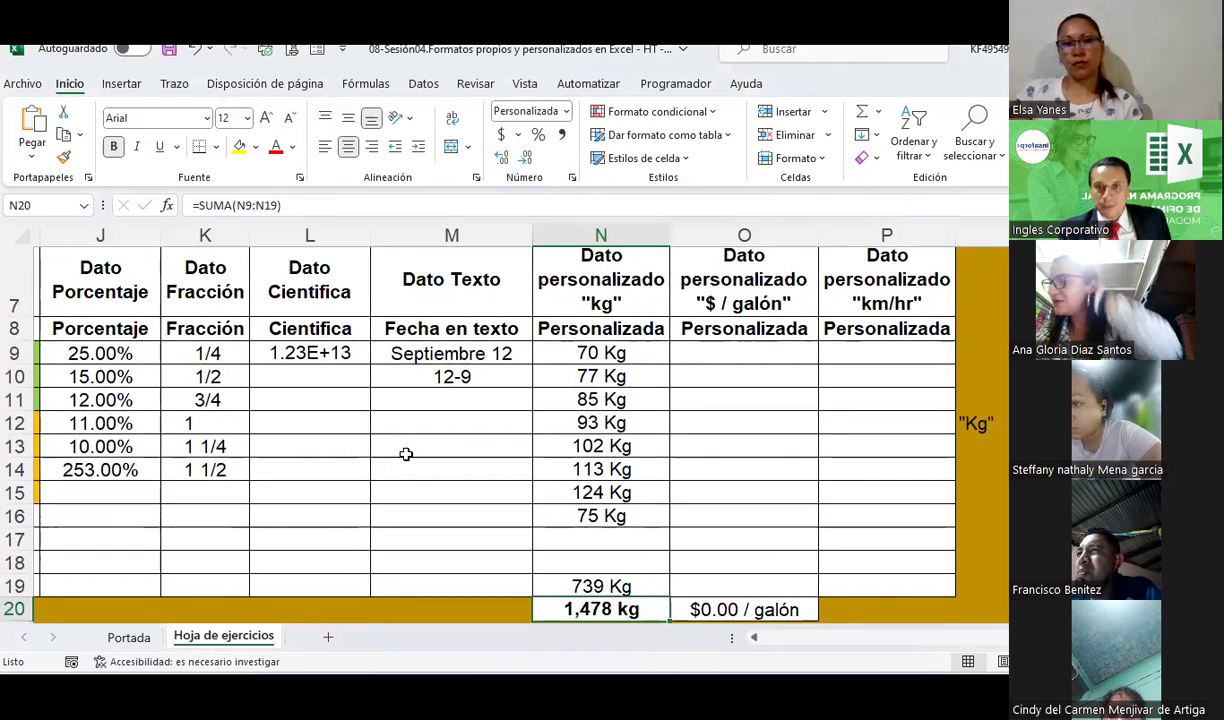
pyautogui.click(433, 439)
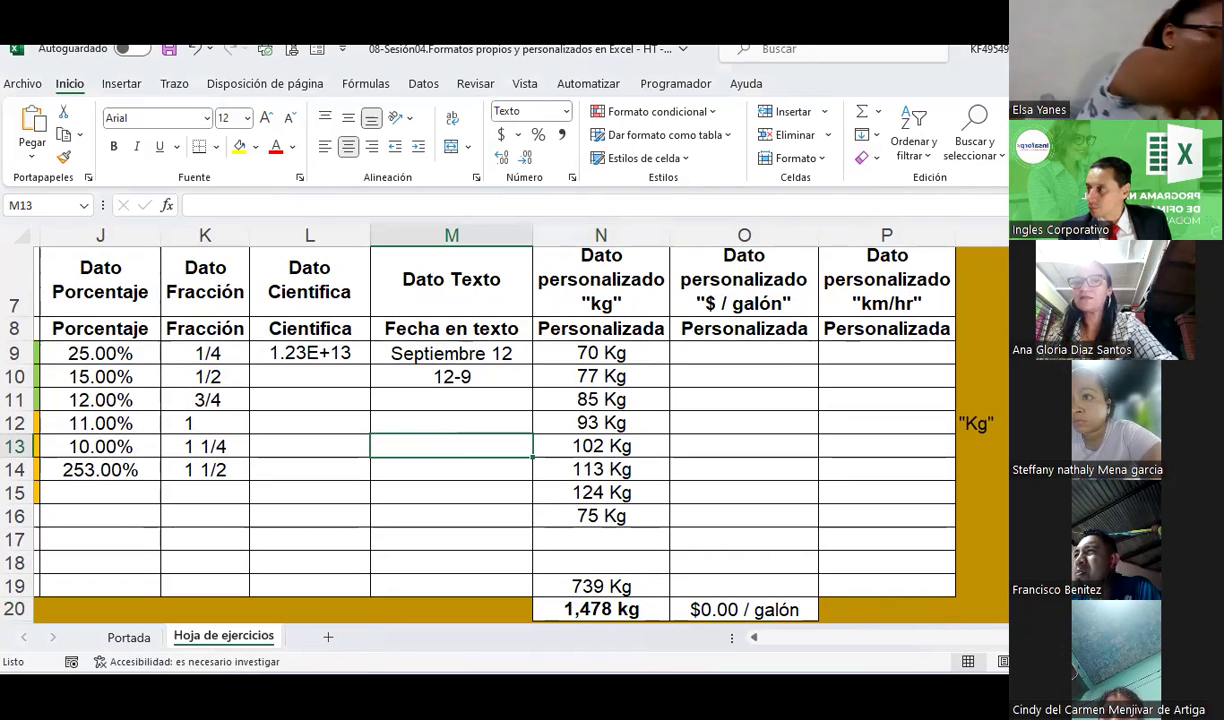
pyautogui.moveTo(478, 354); pyautogui.dragTo(481, 585)
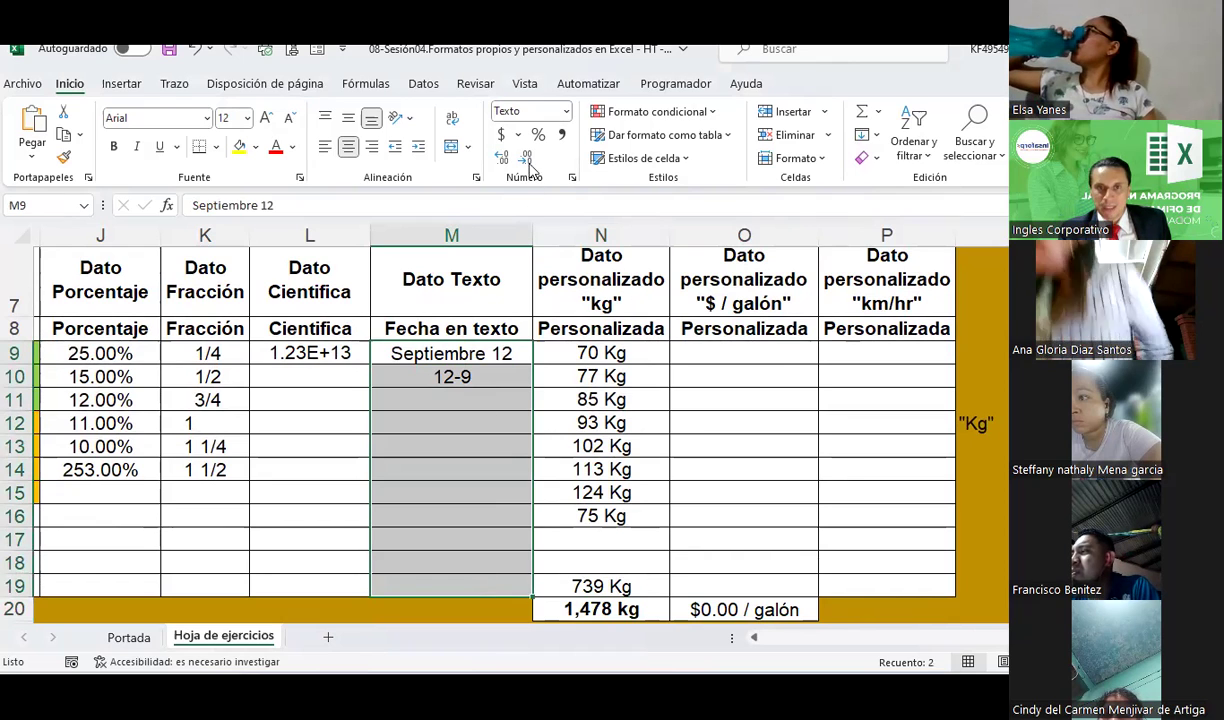
pyautogui.click(566, 111)
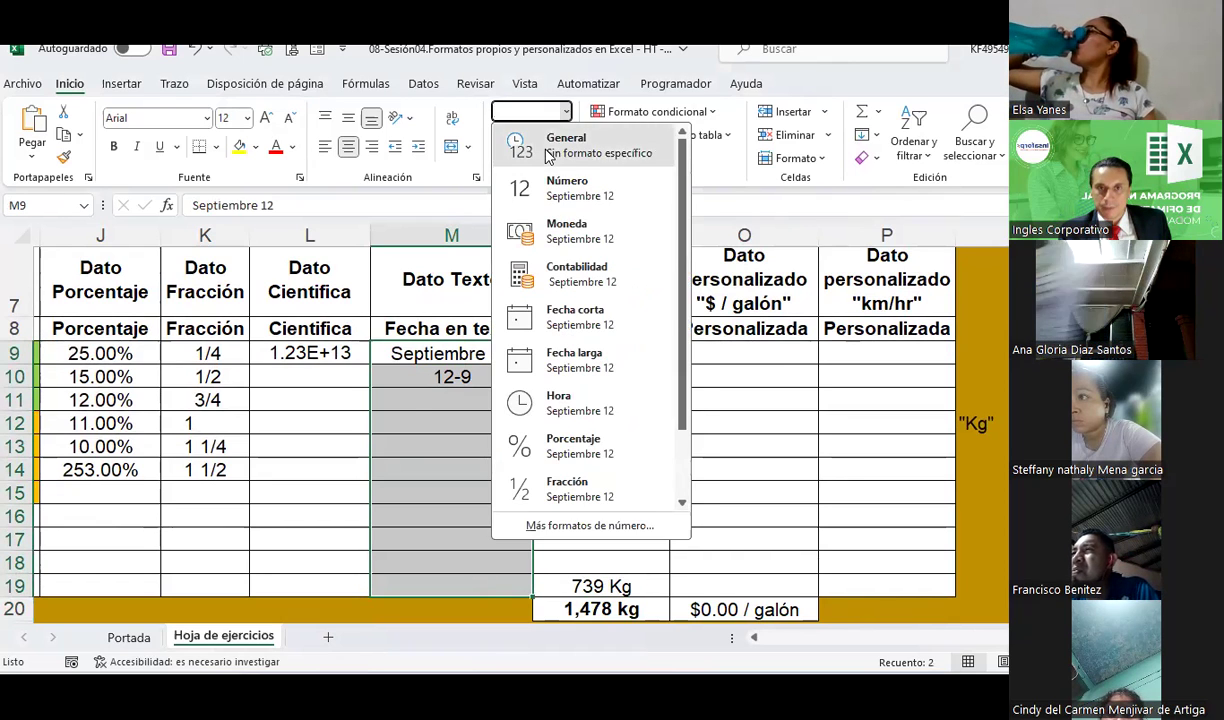
pyautogui.click(548, 146)
pyautogui.press('Delete')
# Enter 'Septiembre 23' in M9, then delete the auto-converted date
pyautogui.click(405, 400)
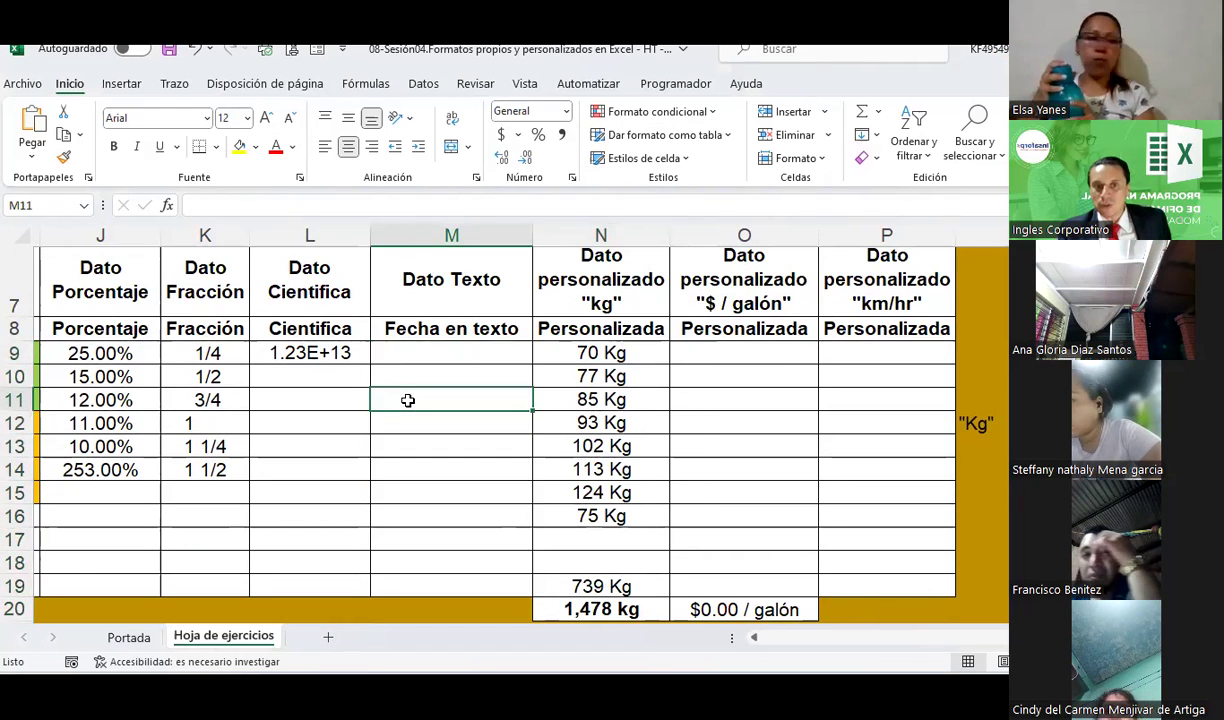
pyautogui.click(459, 350)
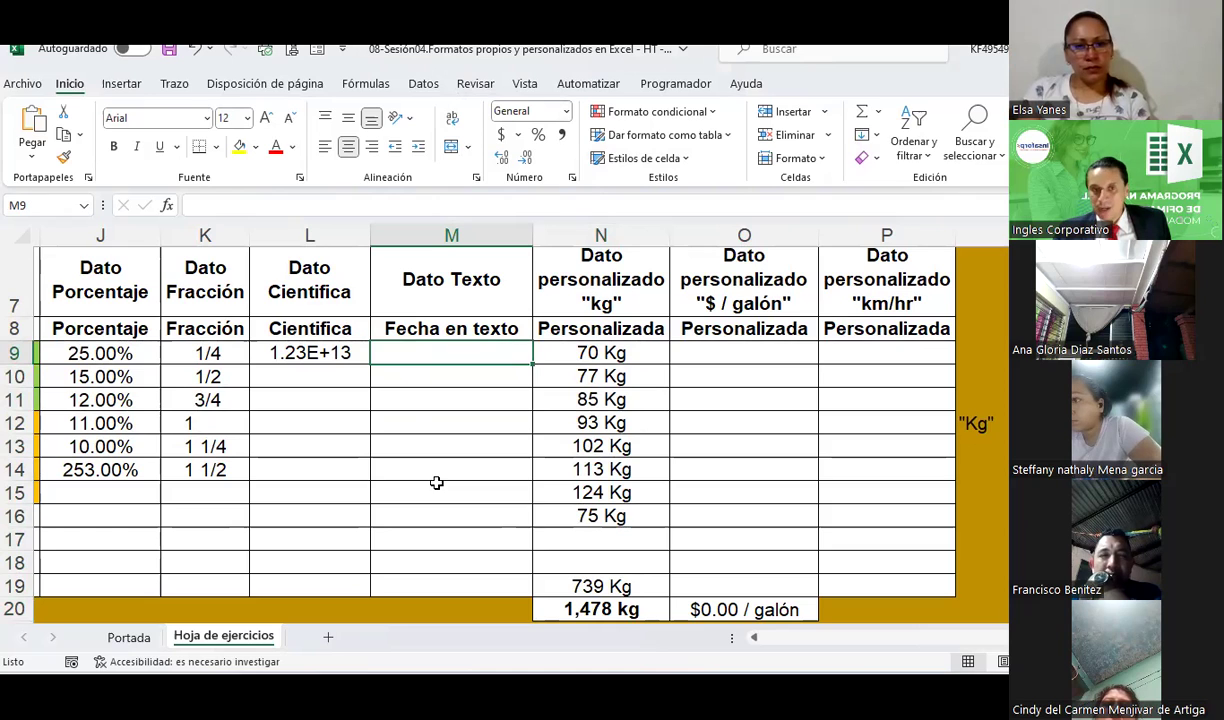
pyautogui.write('Septiembre')
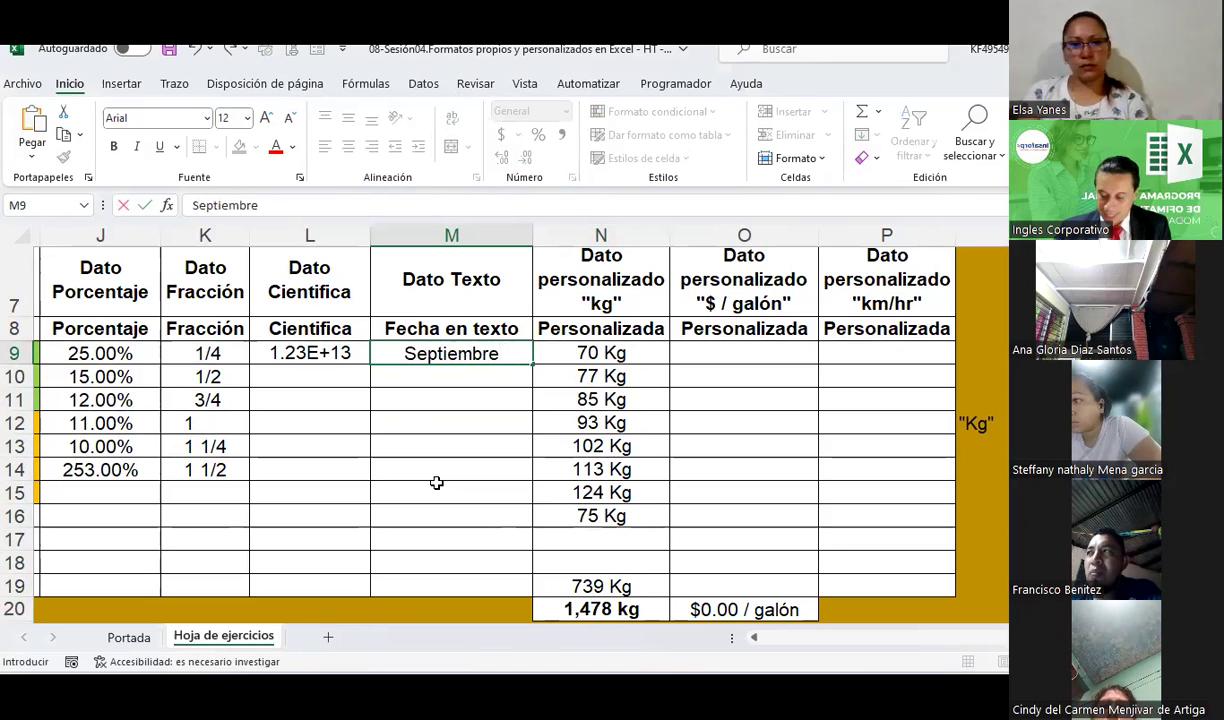
pyautogui.write(' 23')
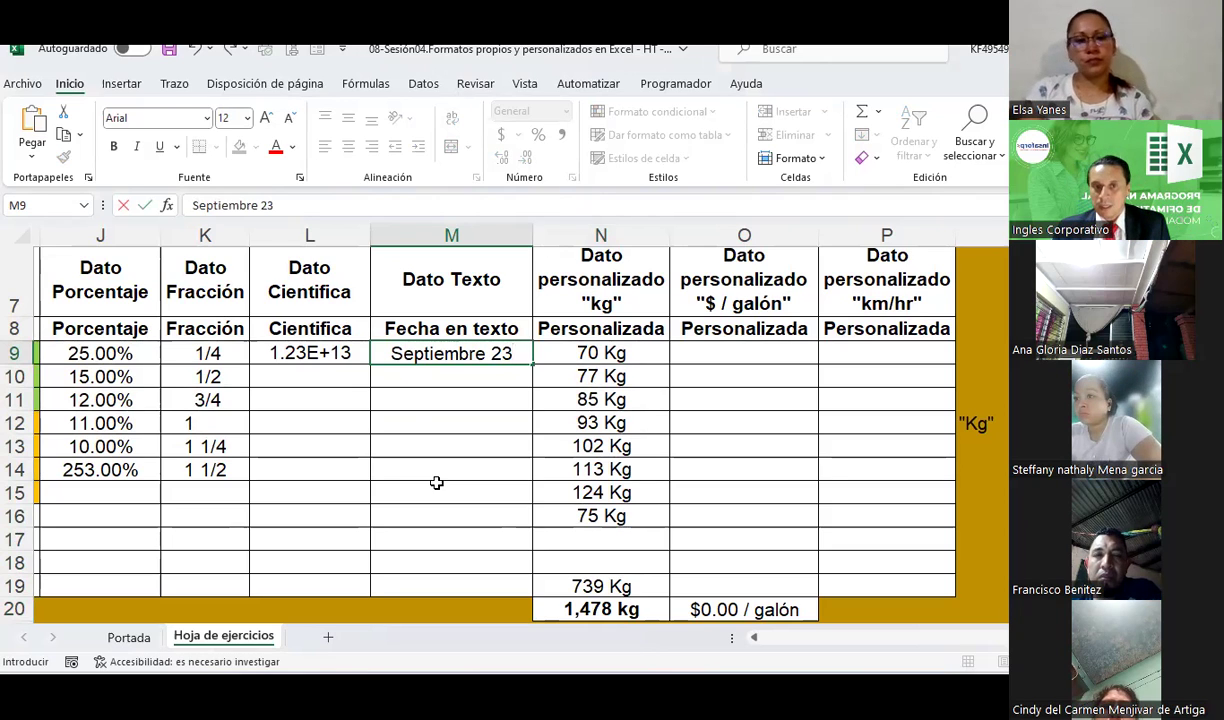
pyautogui.hotkey('ctrl', 'Return')
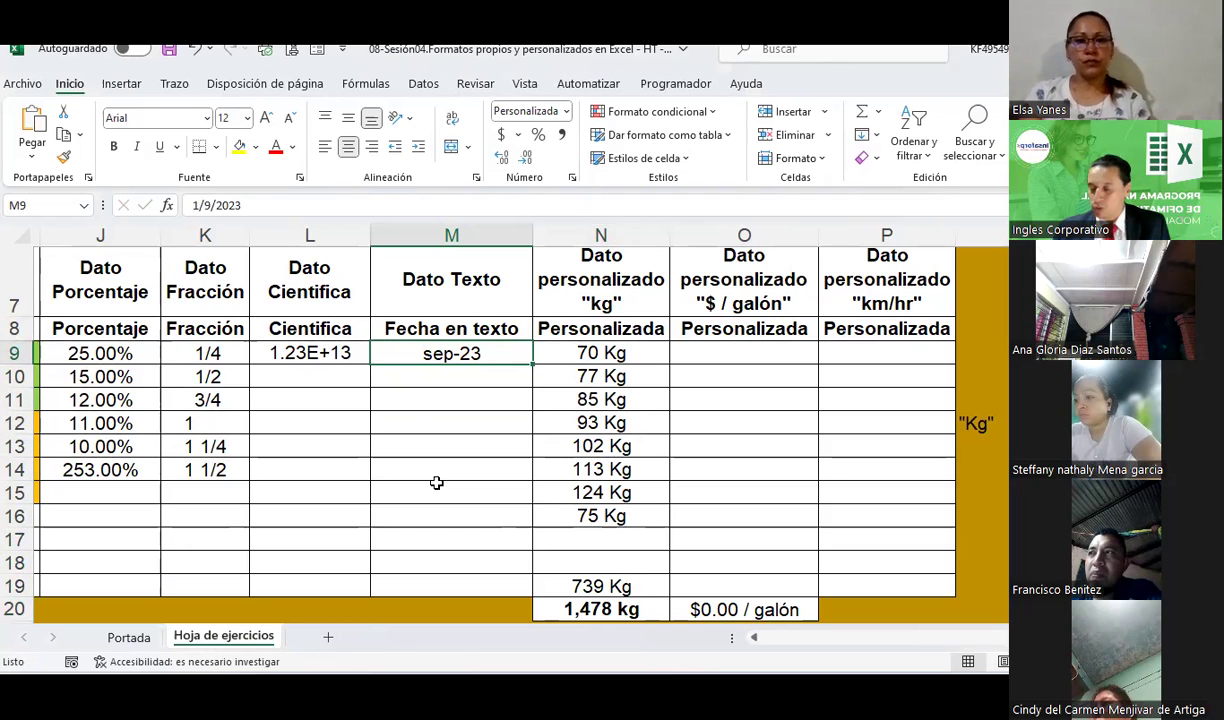
pyautogui.press('Delete')
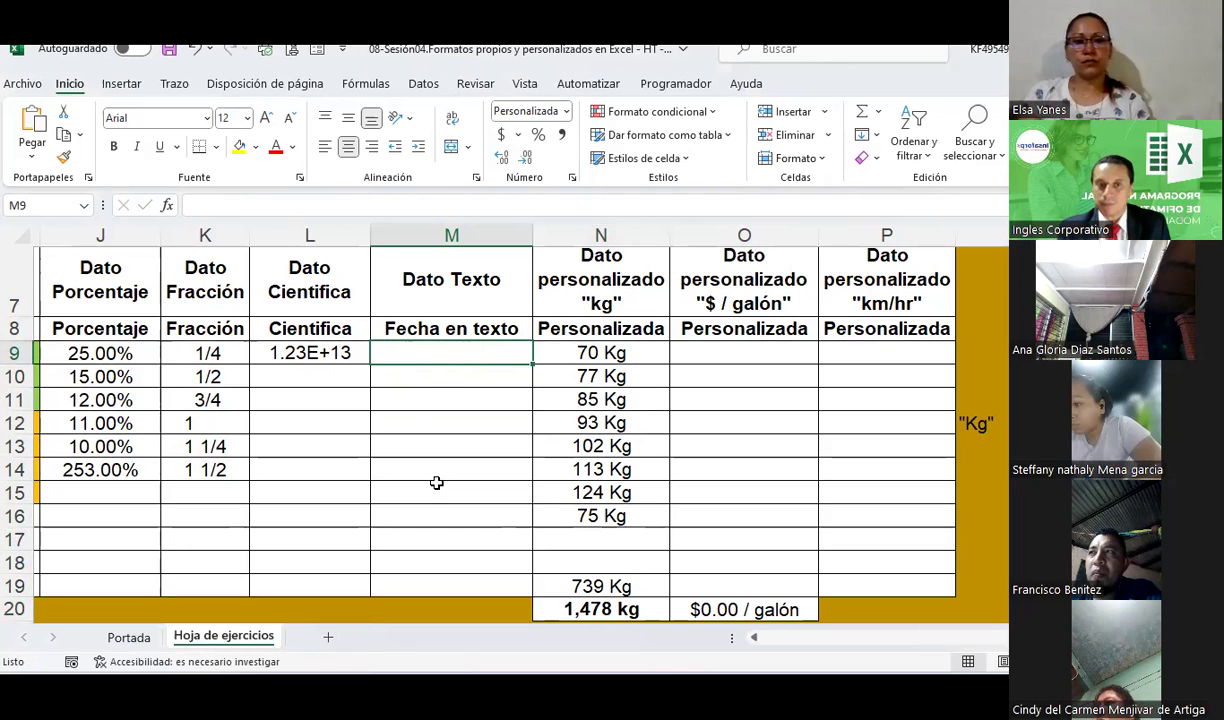
# Format the Fecha en texto cells M9:M19 as Texto
pyautogui.moveTo(440, 355); pyautogui.dragTo(425, 585)
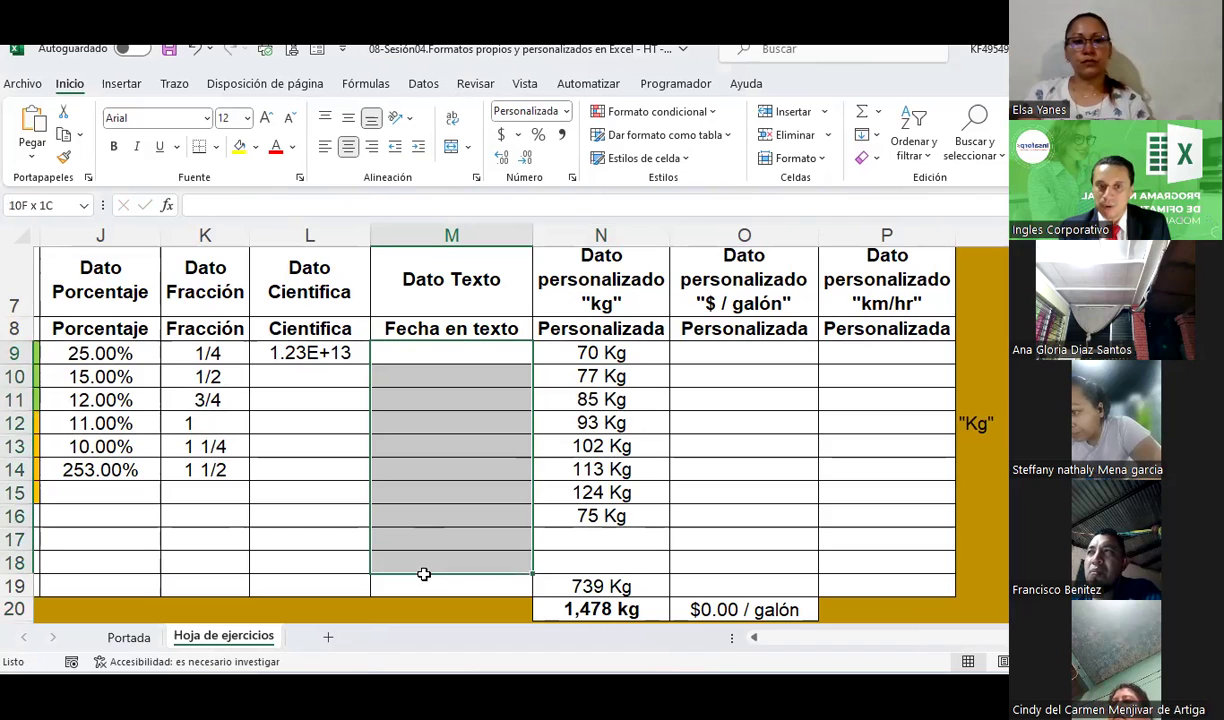
pyautogui.click(567, 112)
pyautogui.scroll(-2, 590, 470)
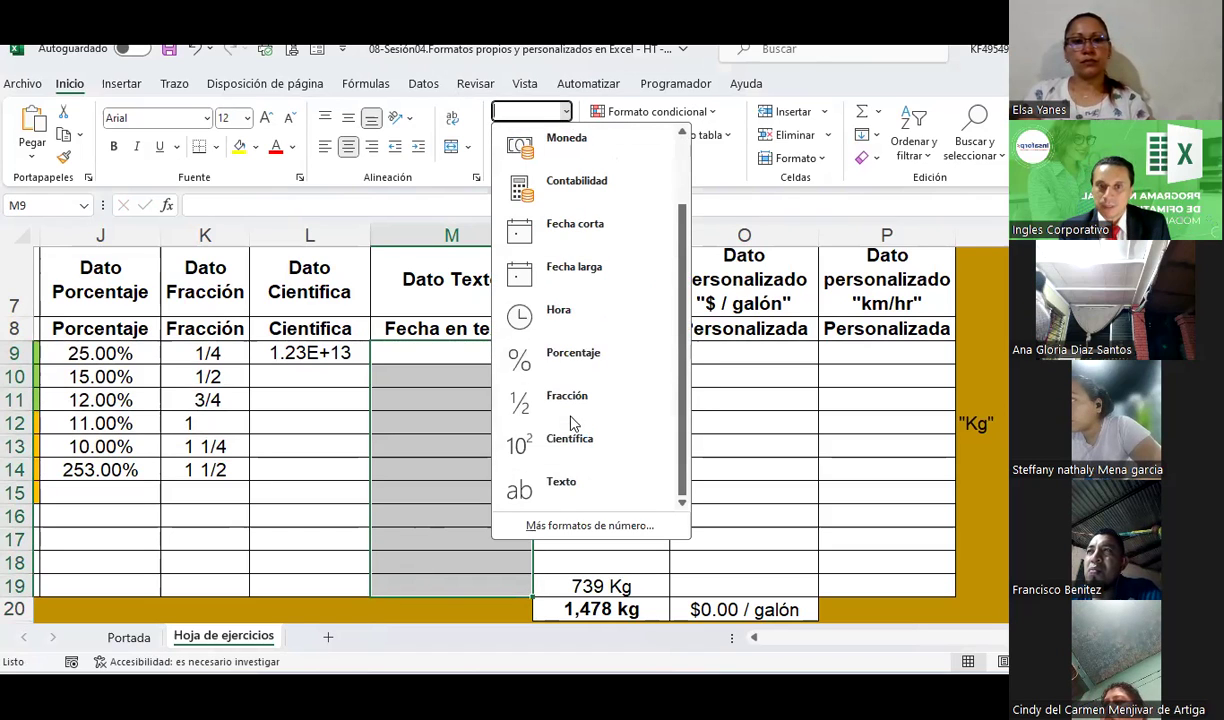
pyautogui.click(563, 484)
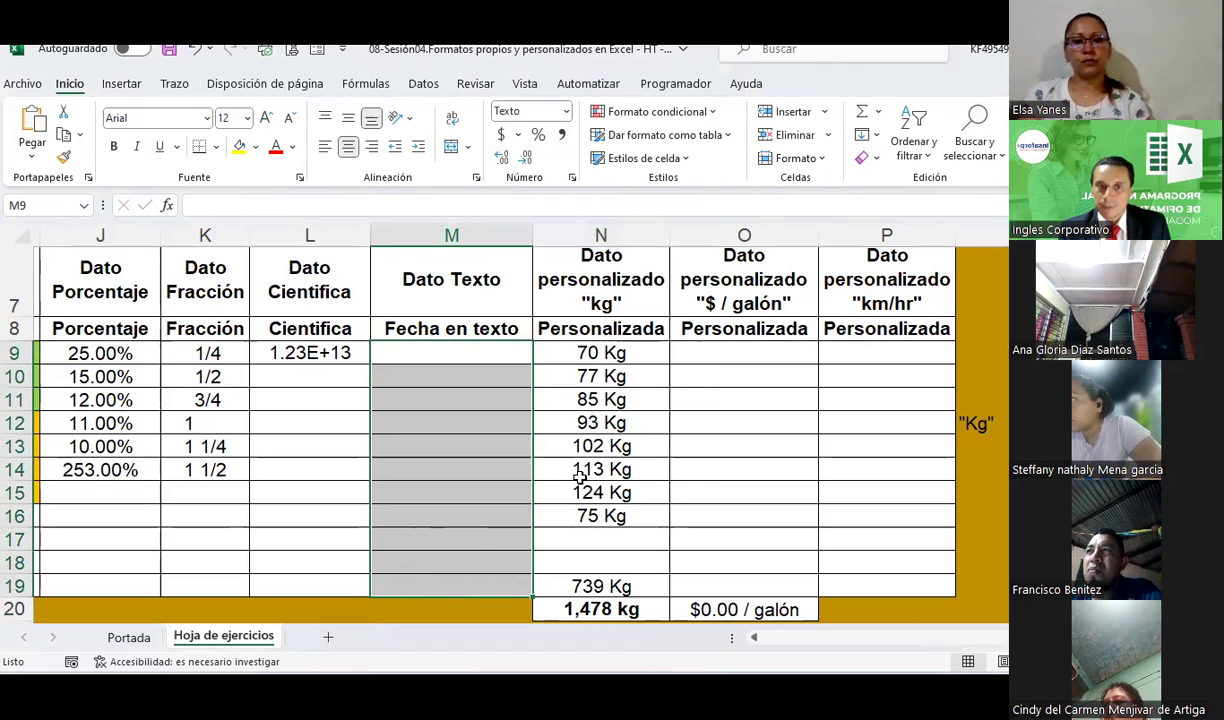
# Enter 'Septiembre 2023' as text in M9, then move to L9
pyautogui.click(424, 351)
pyautogui.write('s')
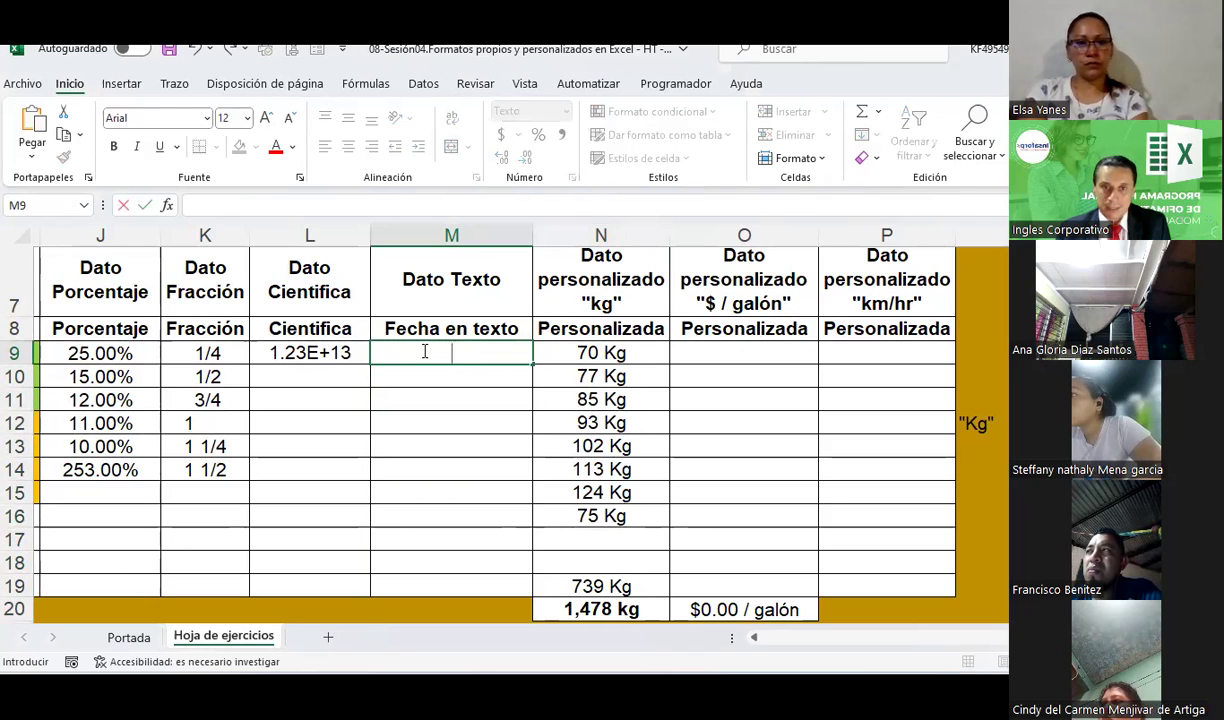
pyautogui.write('eptiembr')
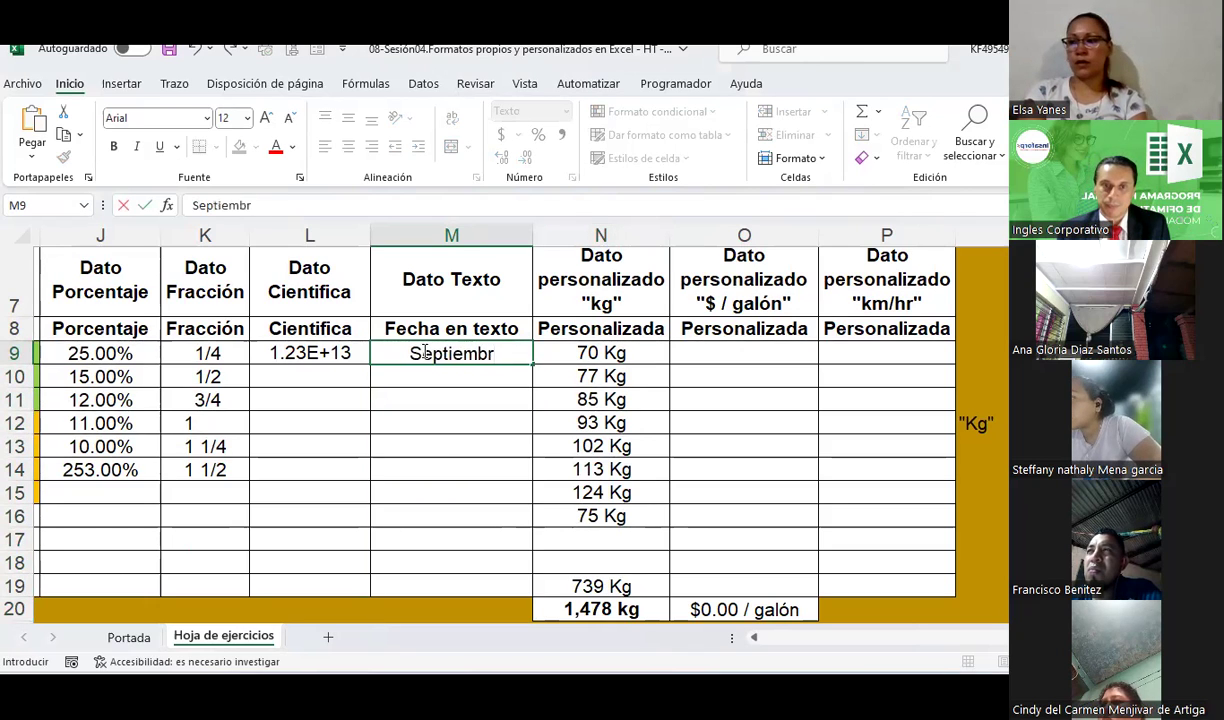
pyautogui.write('e 2023')
pyautogui.press('Return')
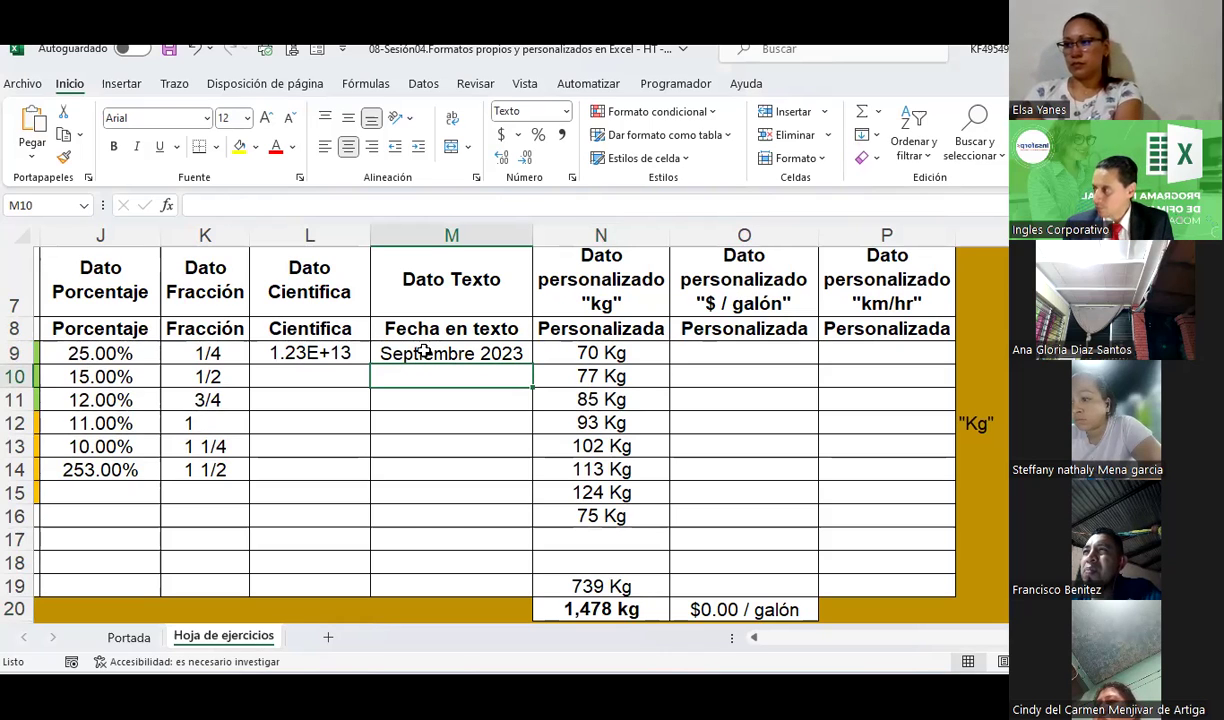
pyautogui.press('Up')
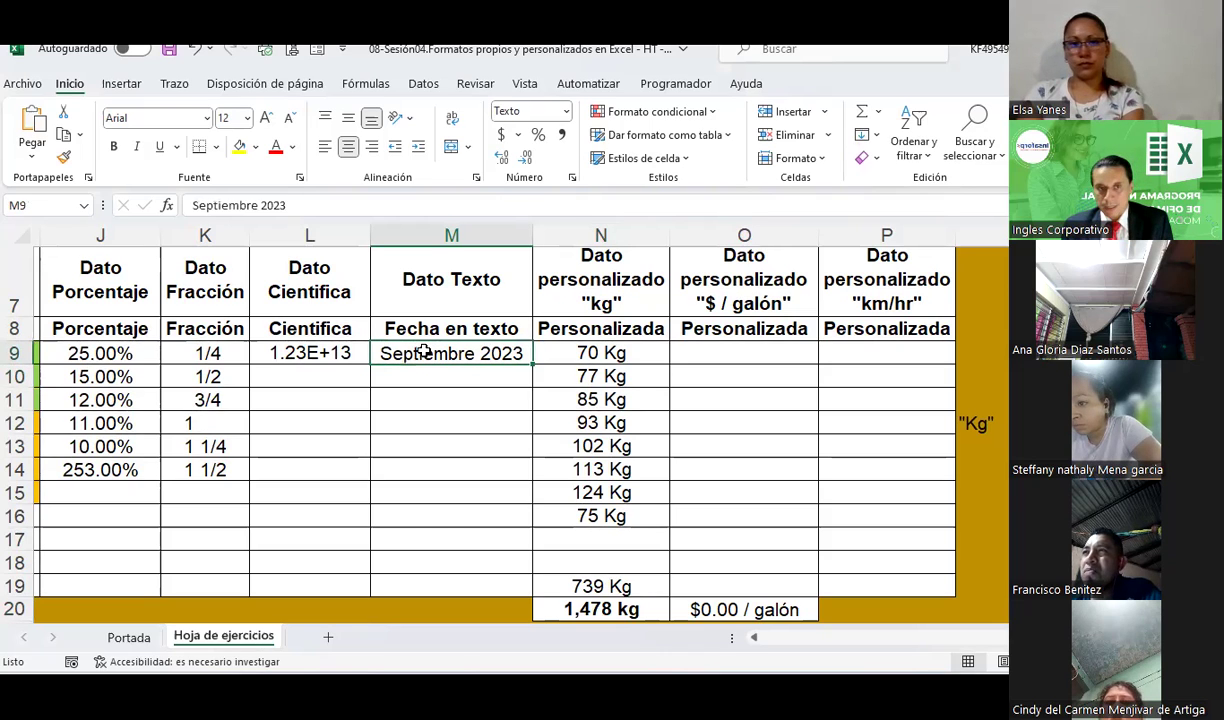
pyautogui.press('Left')
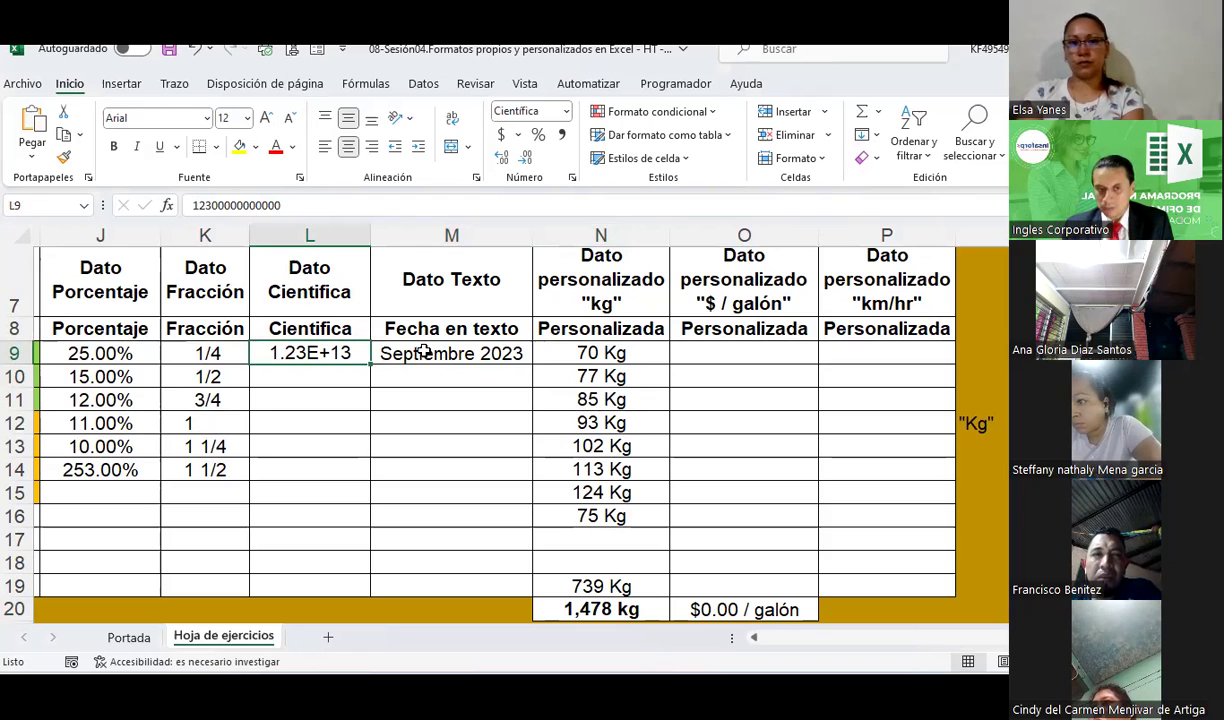
# Enter 1 in L10 and switch its format to General, then back to Científica
pyautogui.press('Down')
pyautogui.write('1')
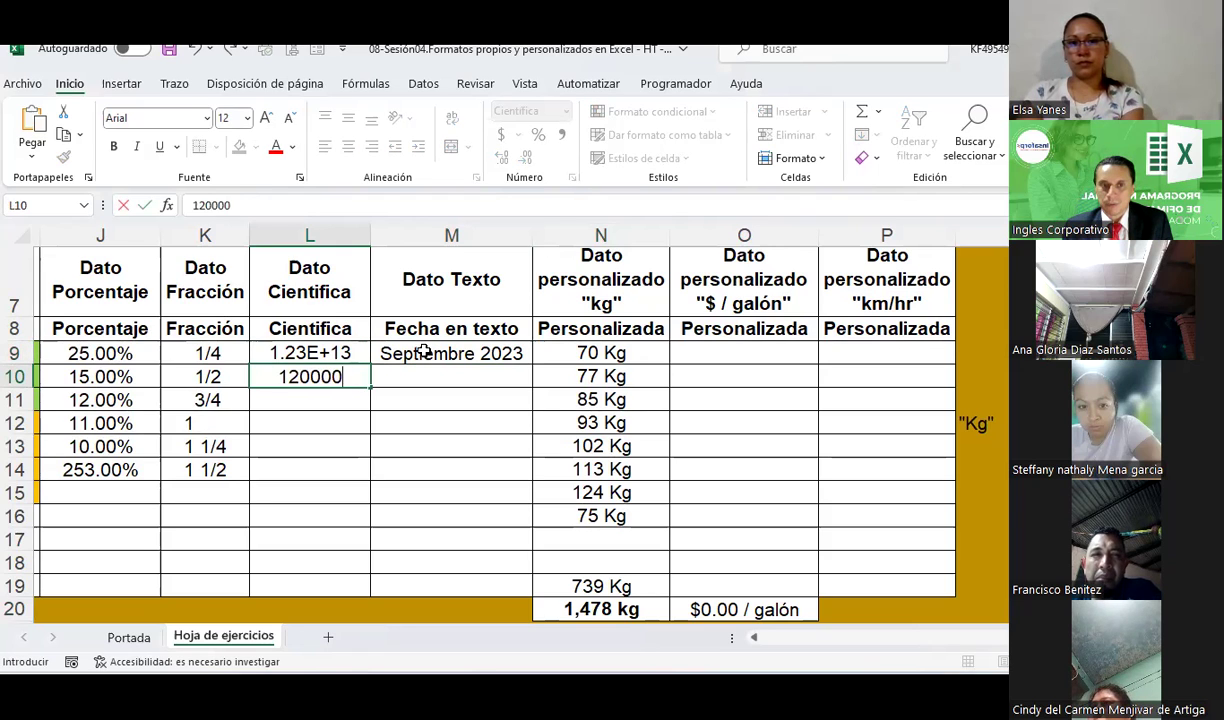
pyautogui.press('Return')
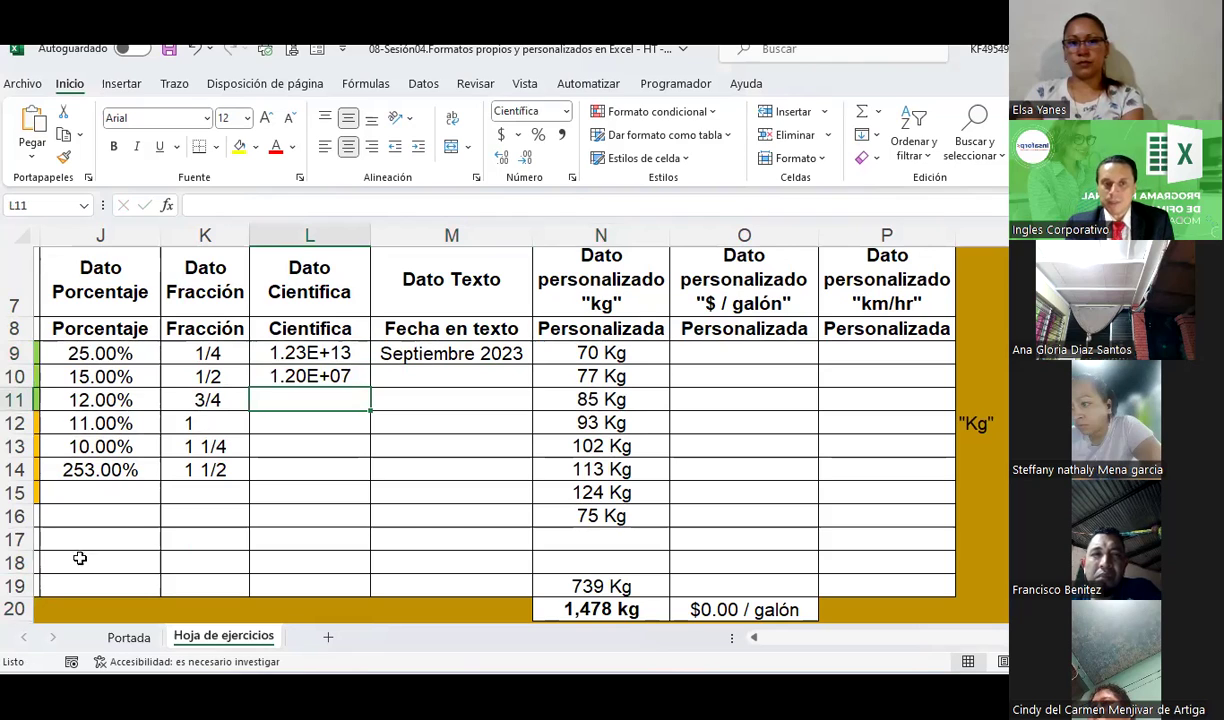
pyautogui.click(298, 384)
pyautogui.click(565, 111)
pyautogui.click(572, 148)
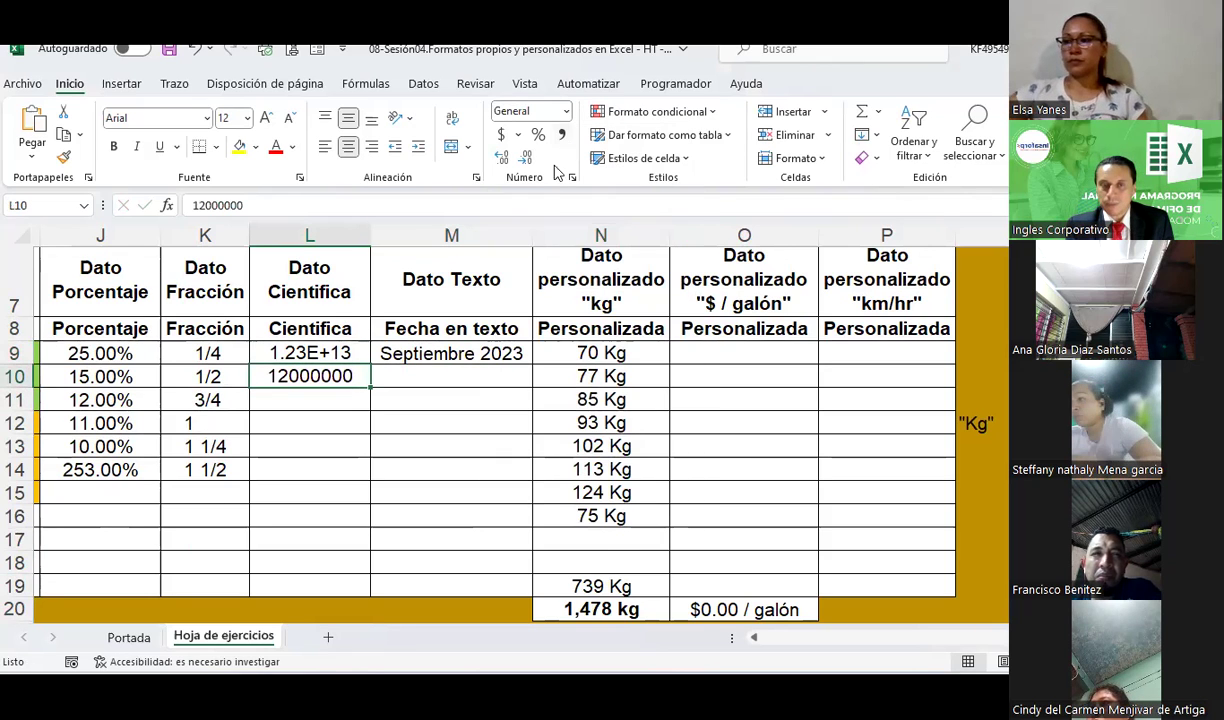
pyautogui.click(565, 111)
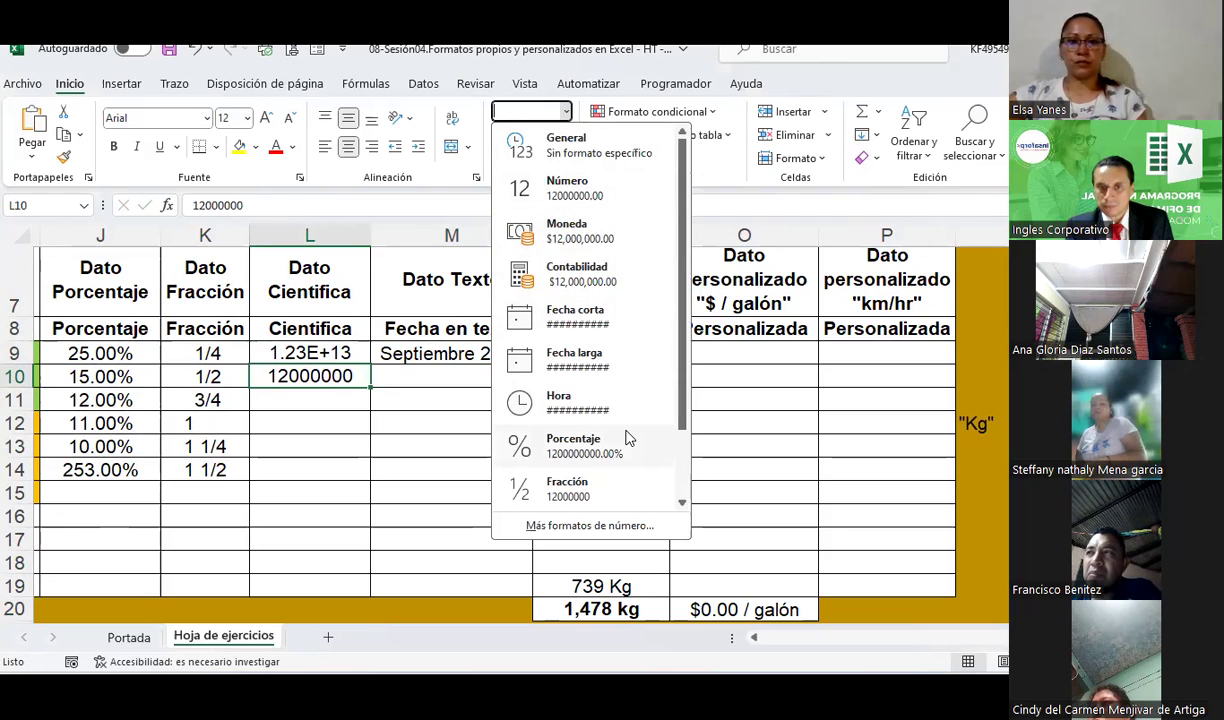
pyautogui.scroll(-2, 608, 470)
pyautogui.click(566, 445)
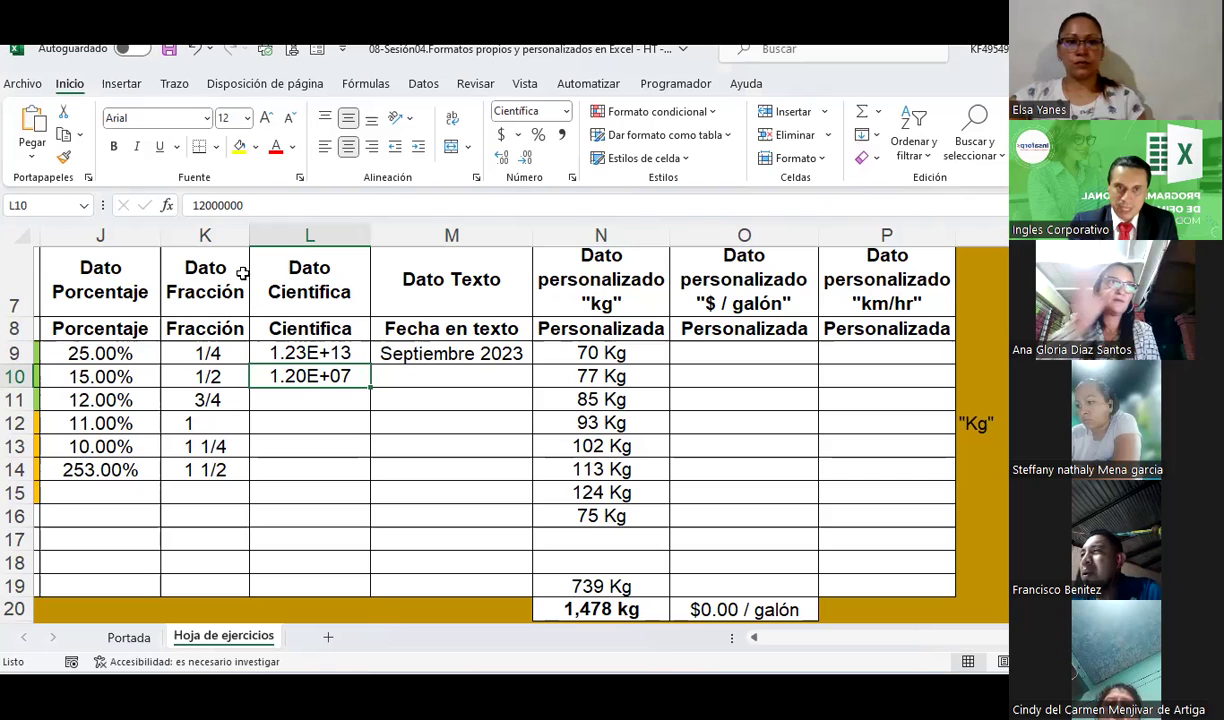
# Replace L10's value with 1225652, shown as 1.23E+06
pyautogui.click(310, 355)
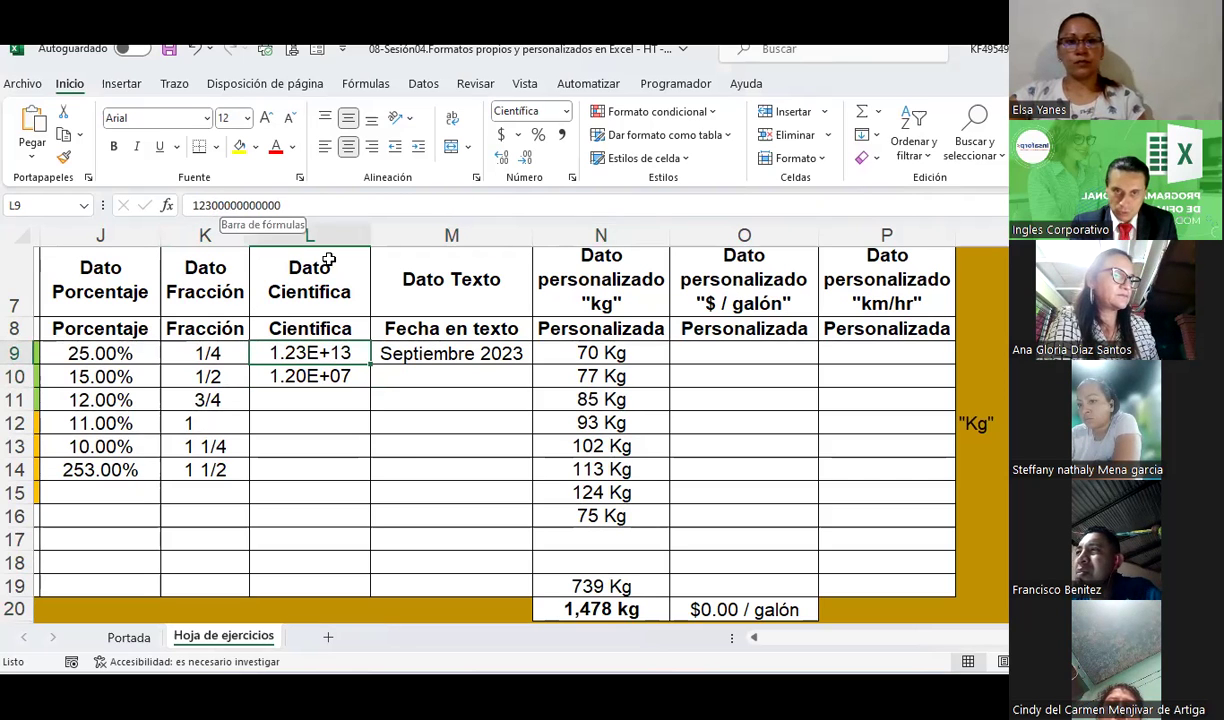
pyautogui.click(283, 378)
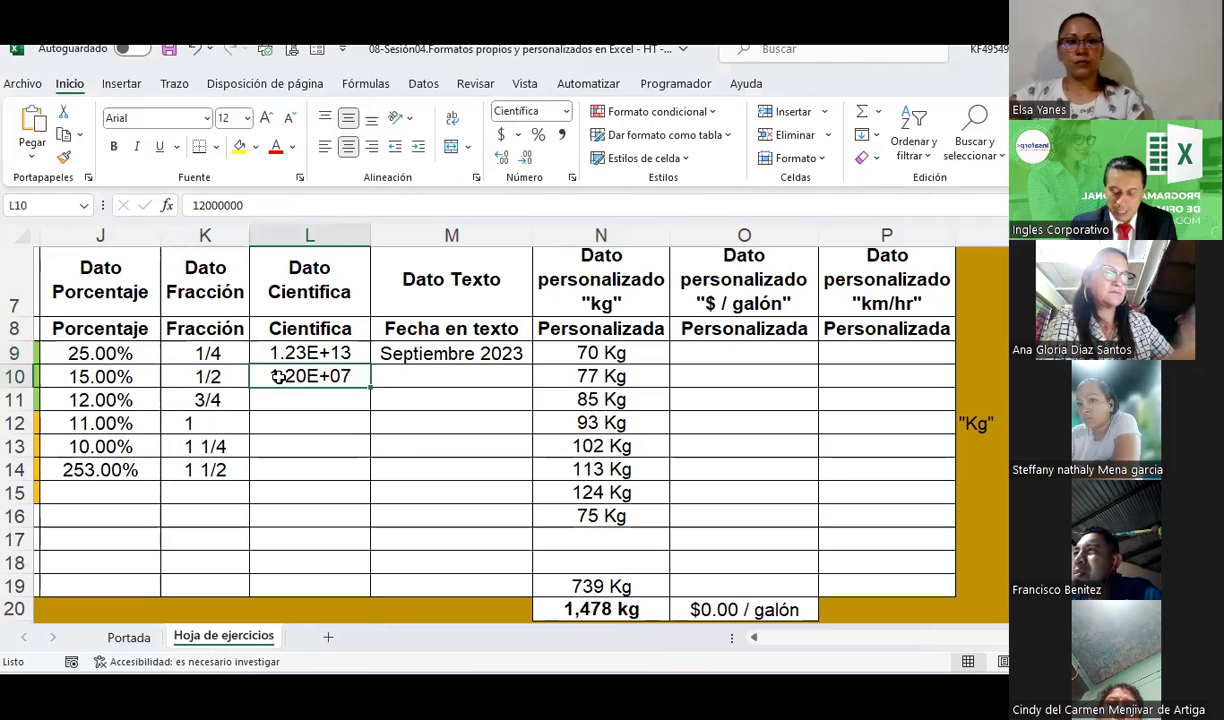
pyautogui.write('1225652')
pyautogui.press('Return')
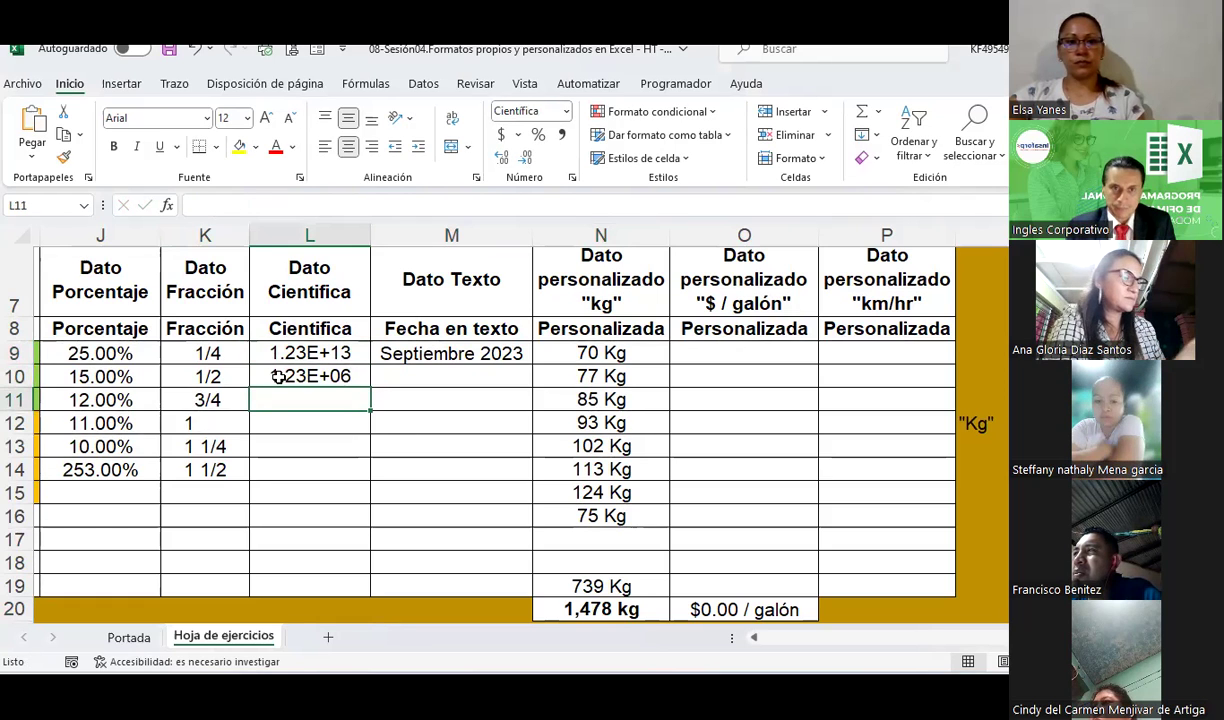
pyautogui.click(287, 376)
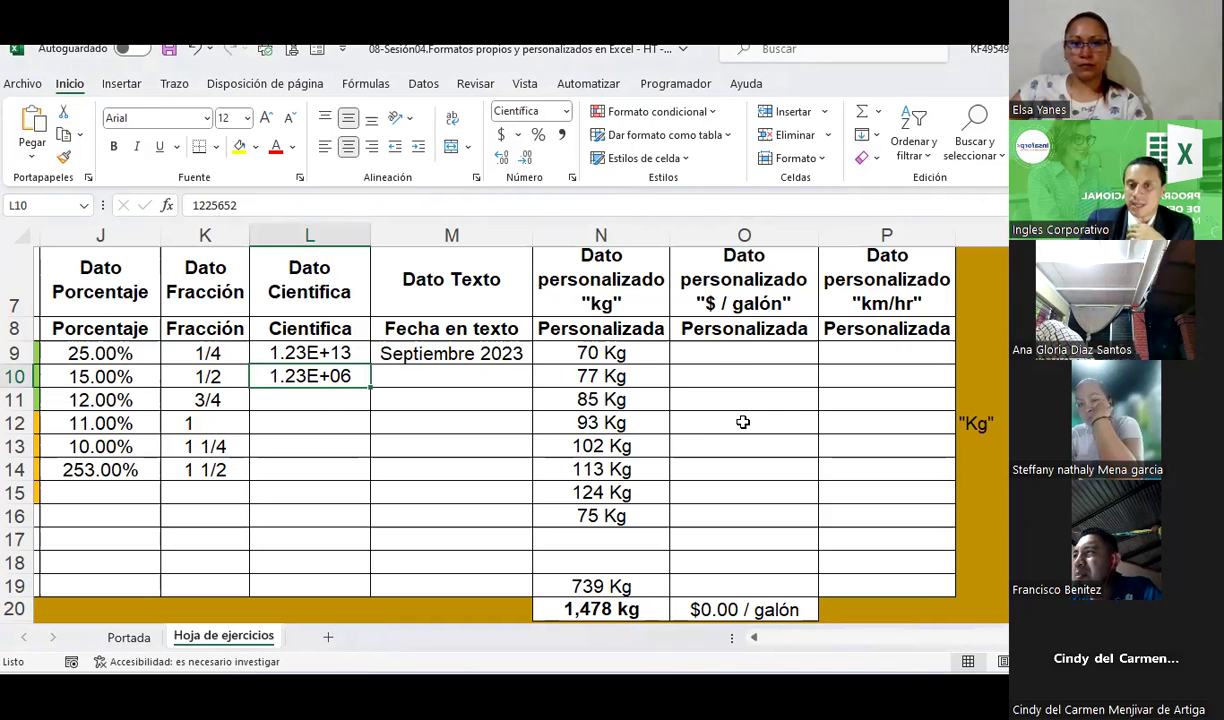
# Enter 5 as the first $ / galón price in cell O9
pyautogui.click(714, 351)
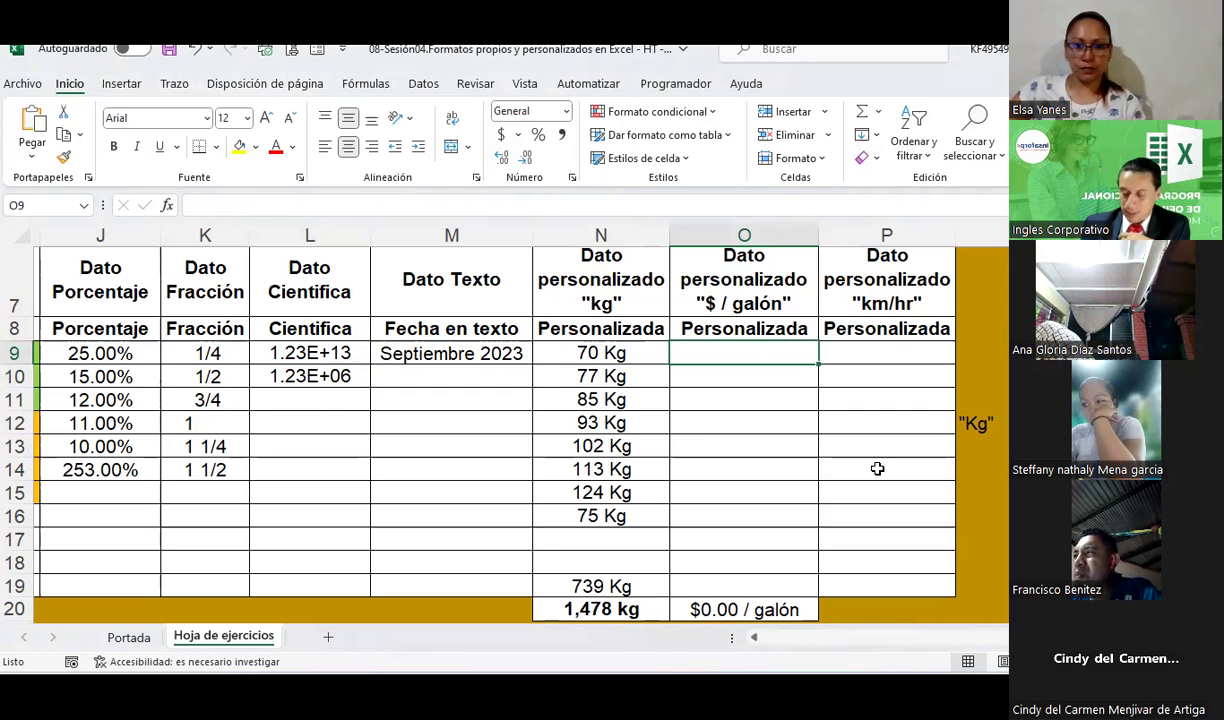
pyautogui.write('1')
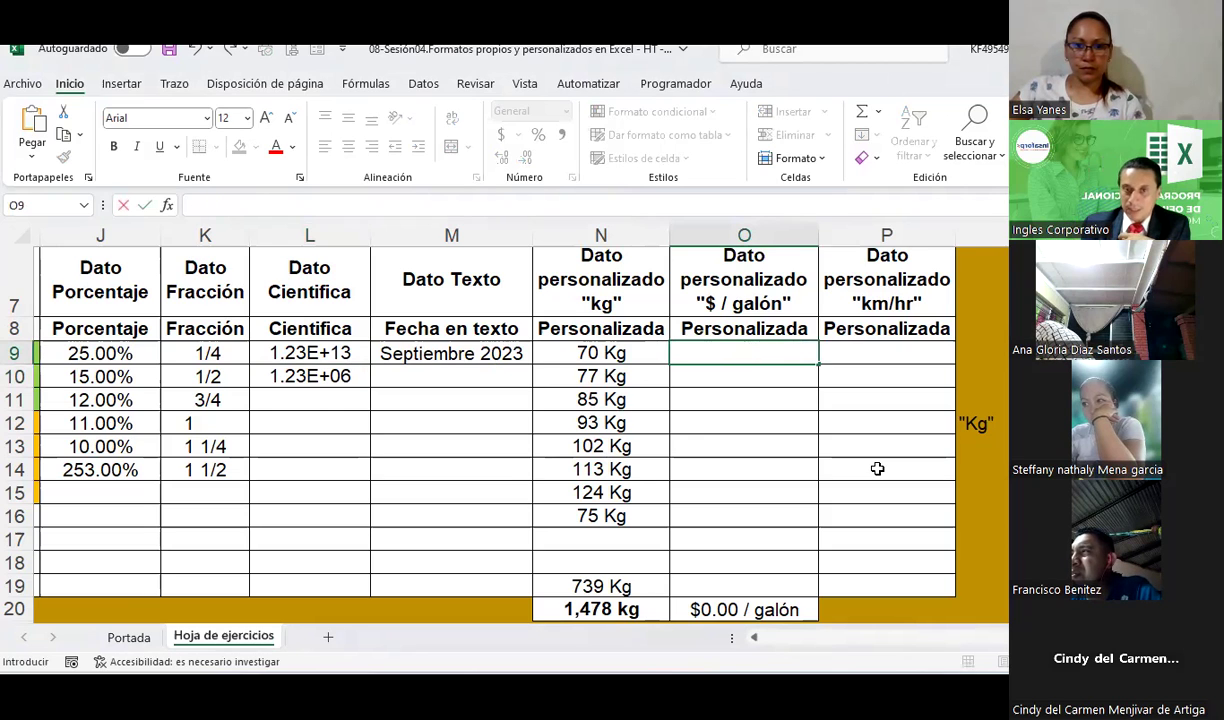
pyautogui.write('30')
pyautogui.press('Return')
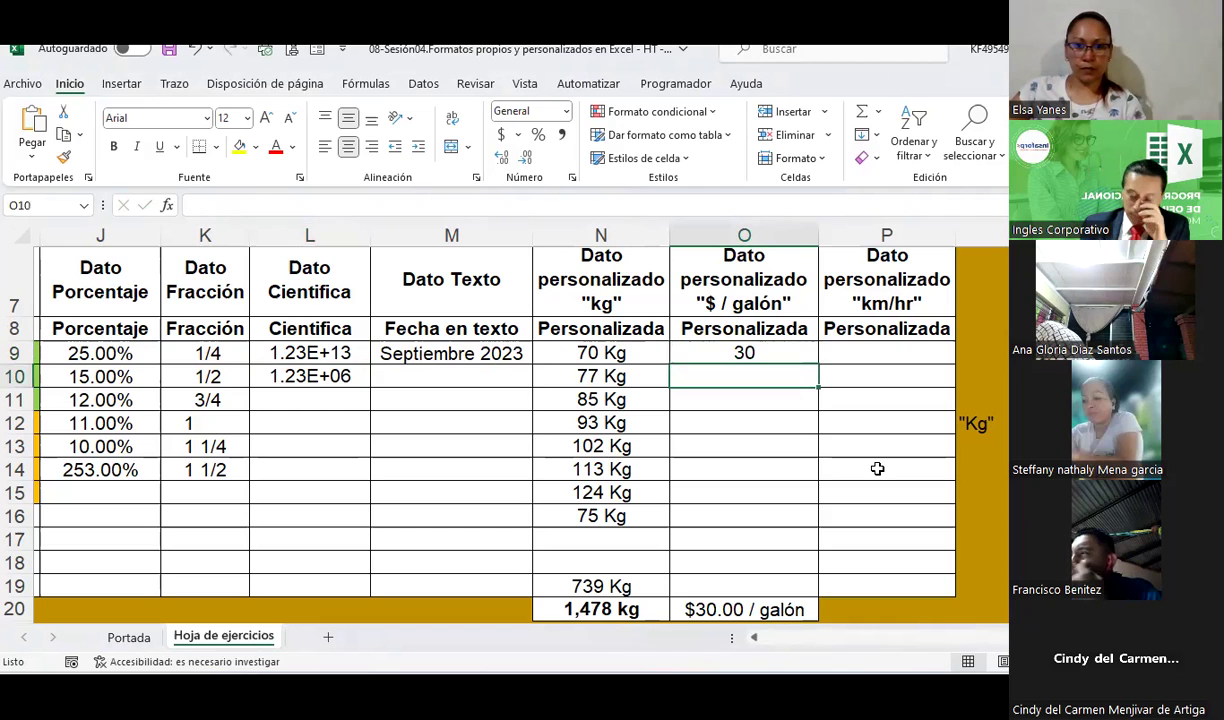
pyautogui.press('Up')
pyautogui.press('Return')
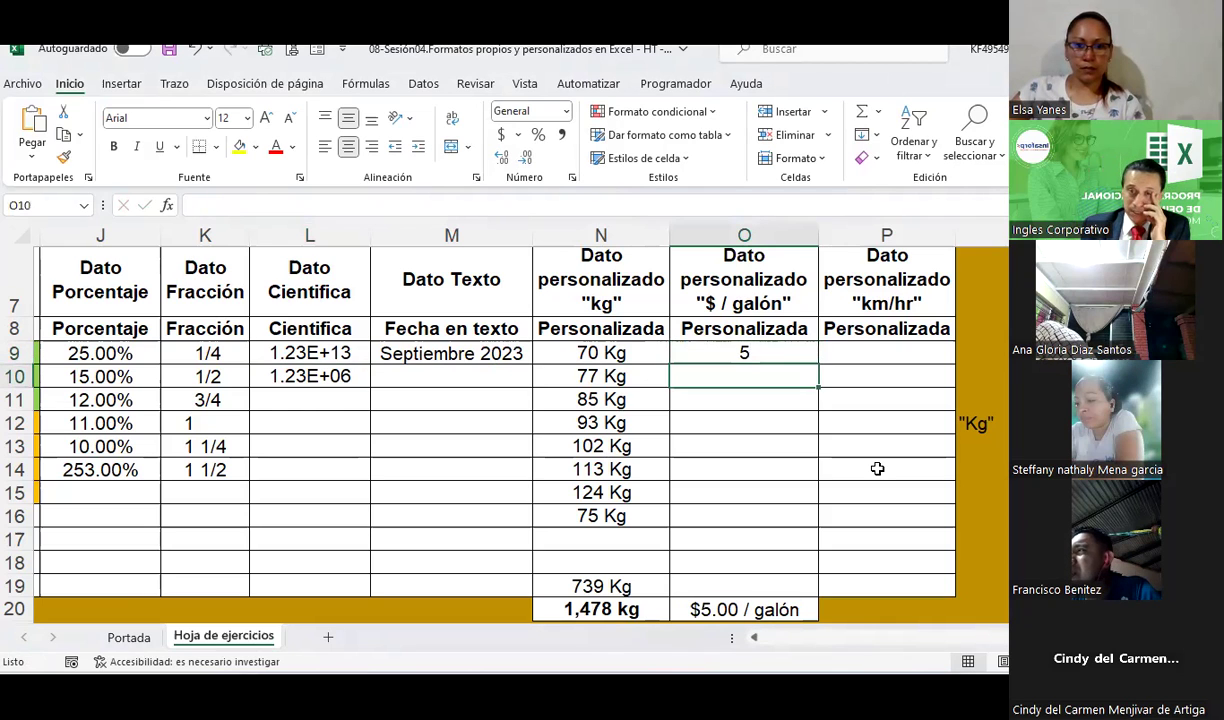
pyautogui.press('Up')
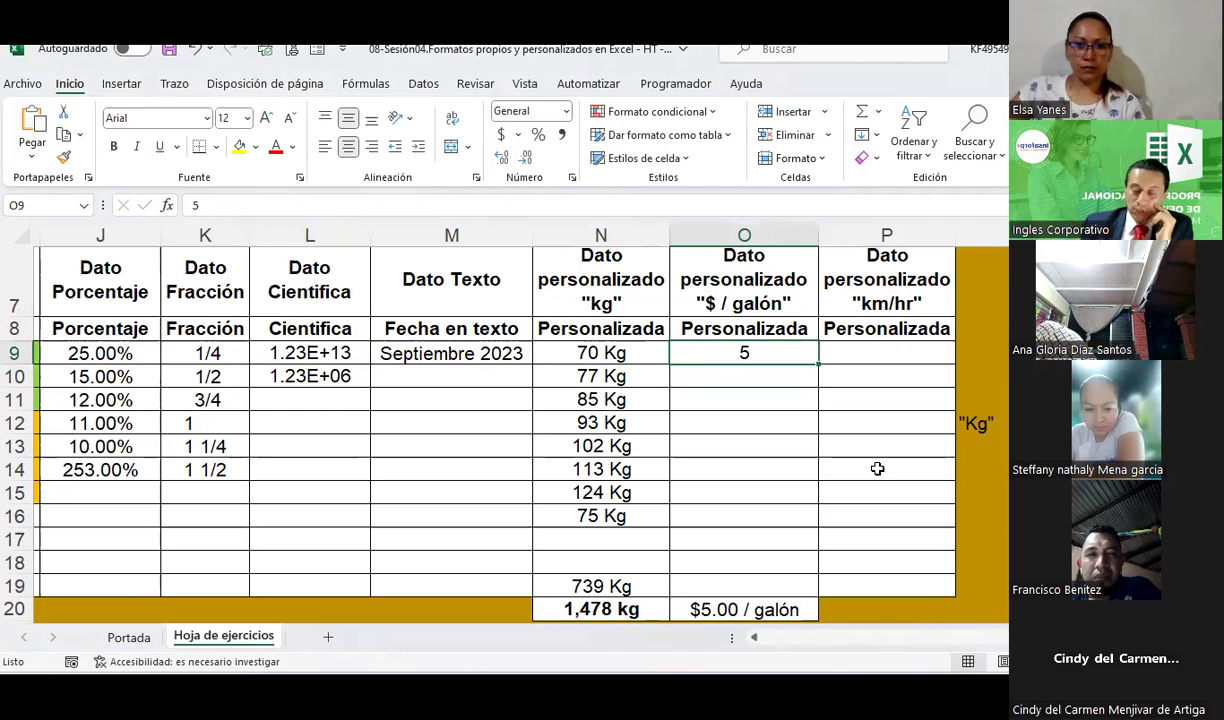
# Select the $ / galón cells O9 through O19
pyautogui.moveTo(710, 347); pyautogui.dragTo(714, 617)
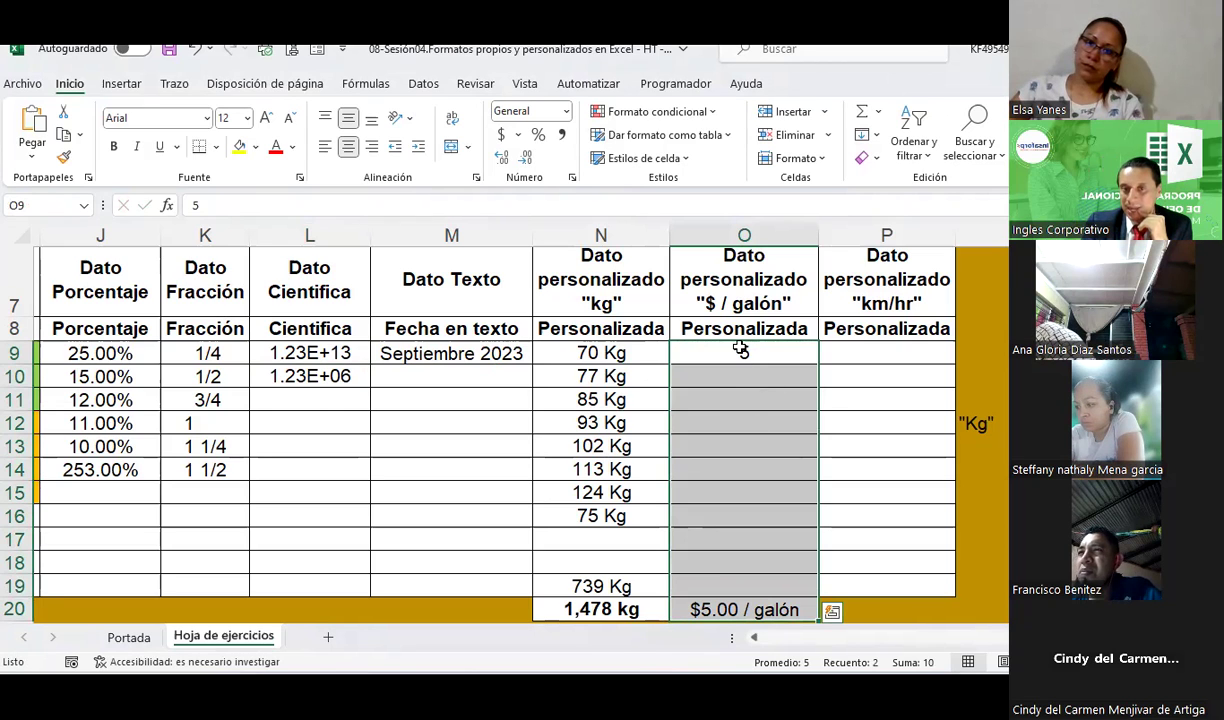
pyautogui.moveTo(740, 348); pyautogui.dragTo(737, 580)
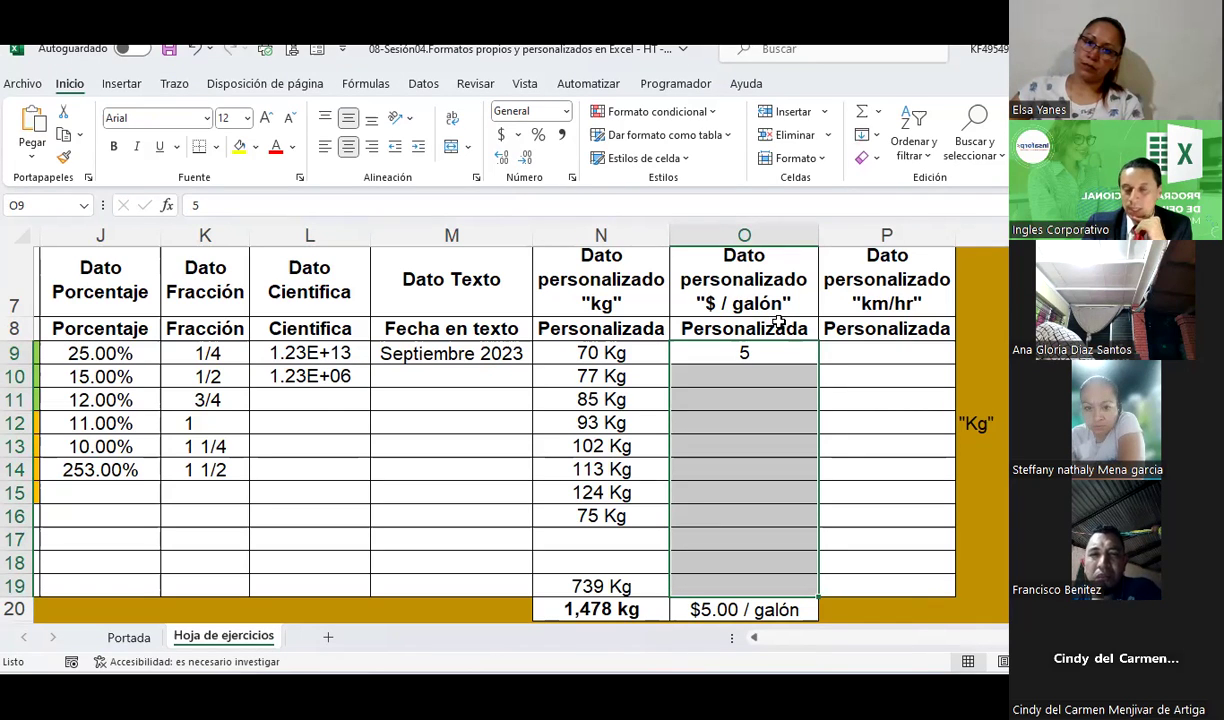
pyautogui.hscroll(1, 520, 420)
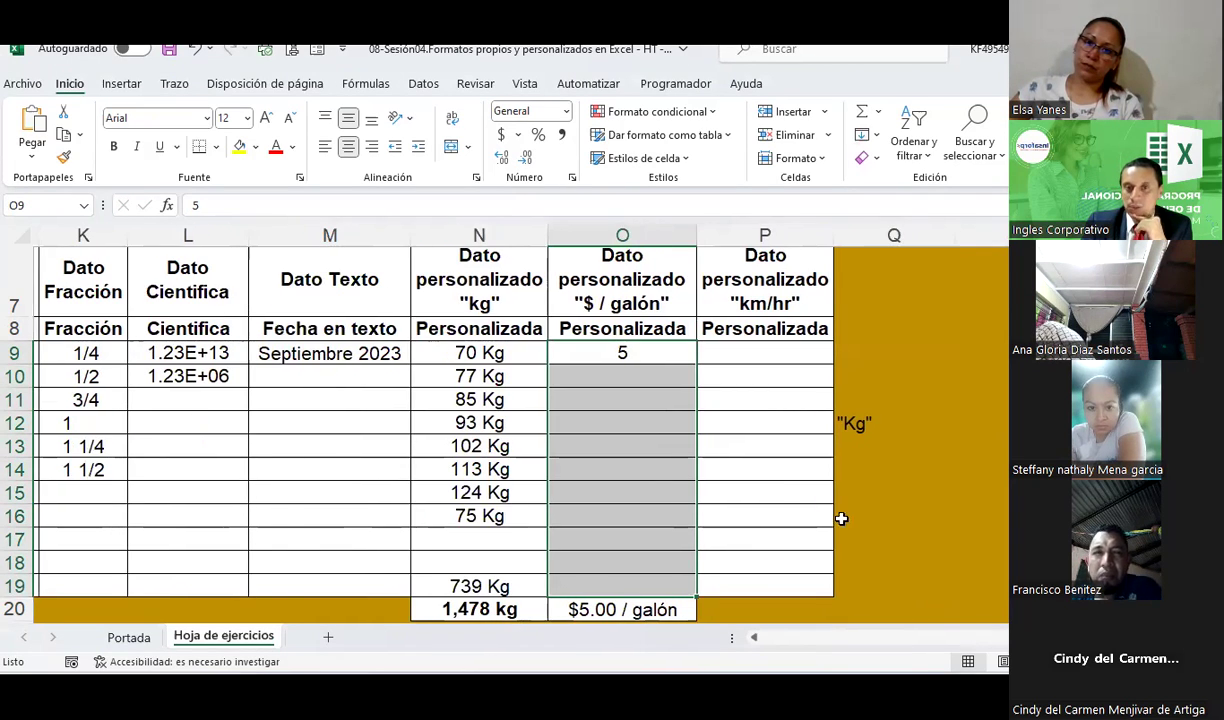
pyautogui.scroll(1, 628, 396)
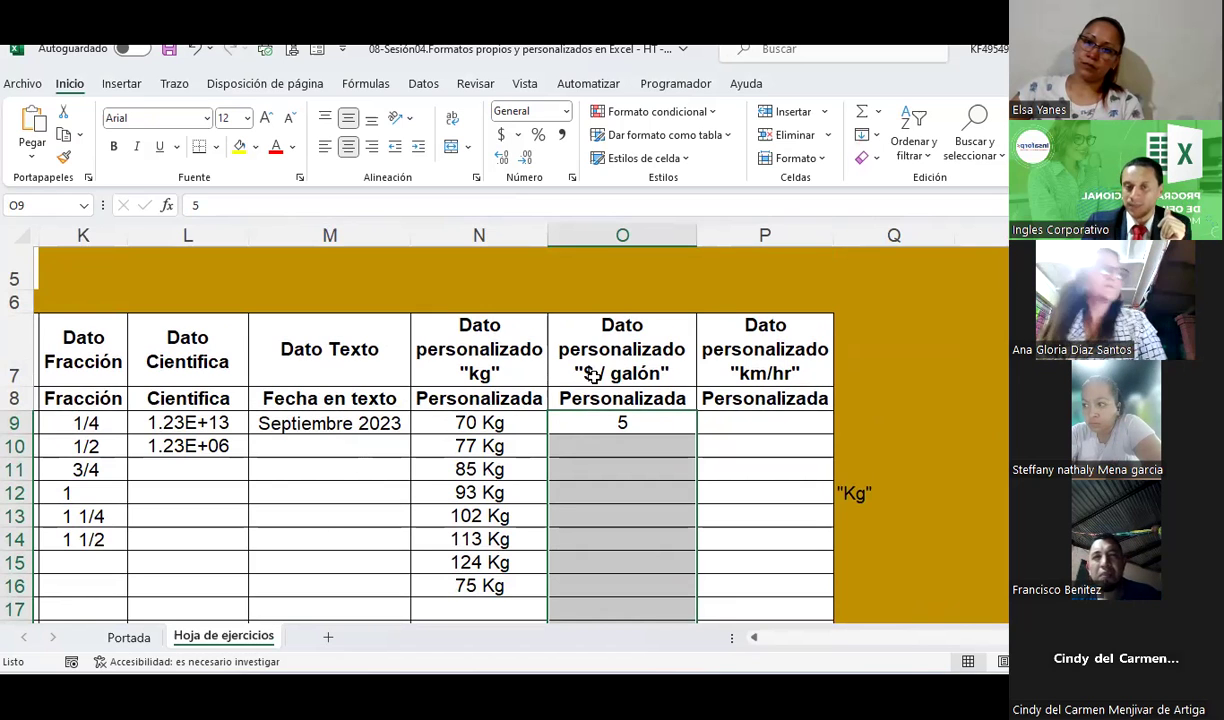
pyautogui.scroll(-1, 592, 390)
# Give O9:O19 the custom format $#,##0;-$#,##0 with a "/ galón" suffix, so O9 shows $5
pyautogui.rightClick(590, 400)
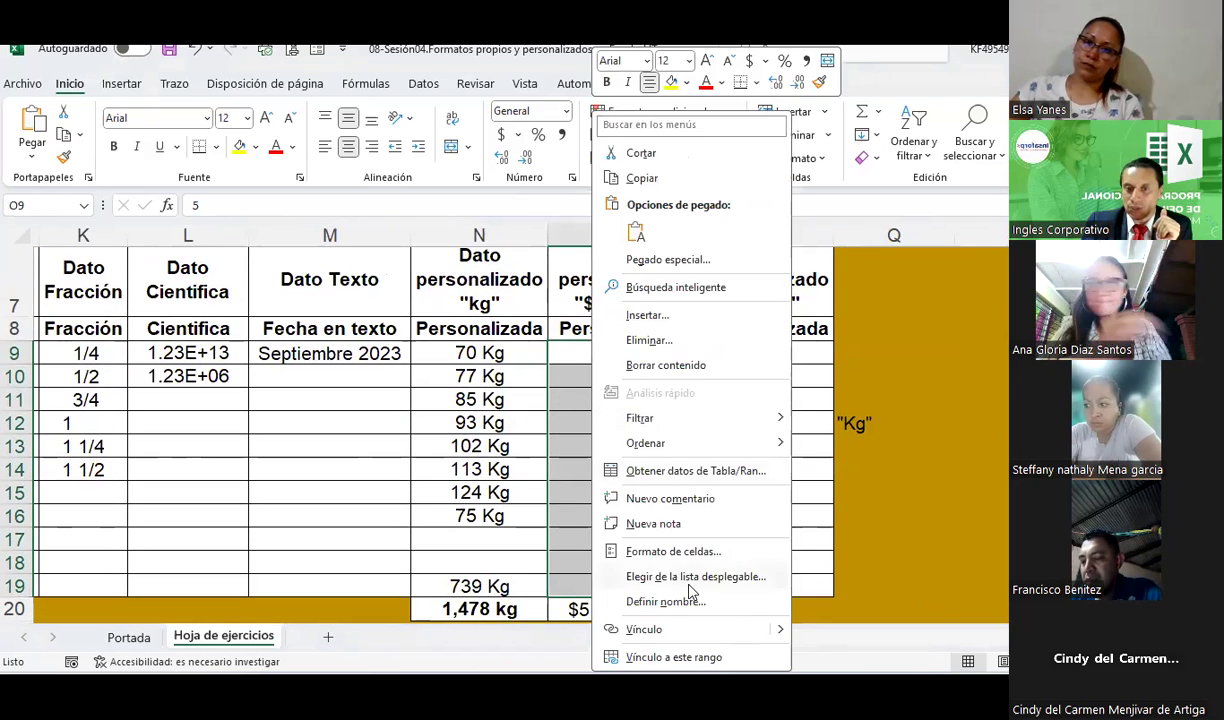
pyautogui.click(651, 554)
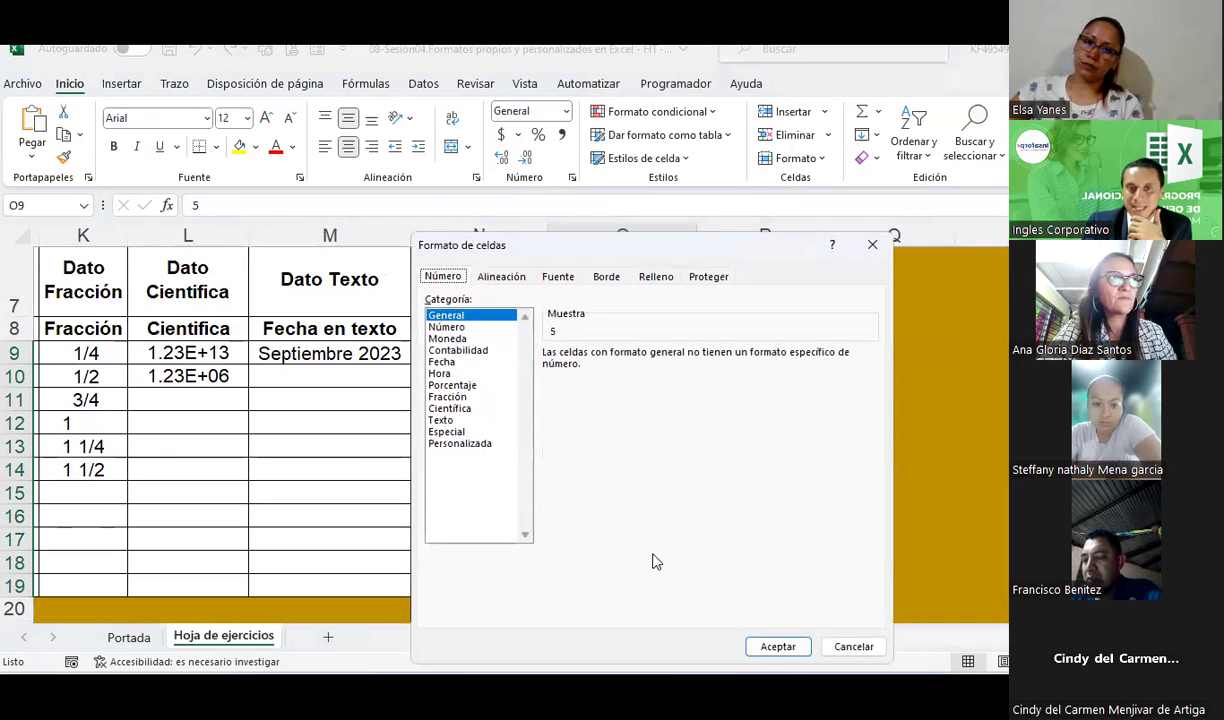
pyautogui.click(476, 445)
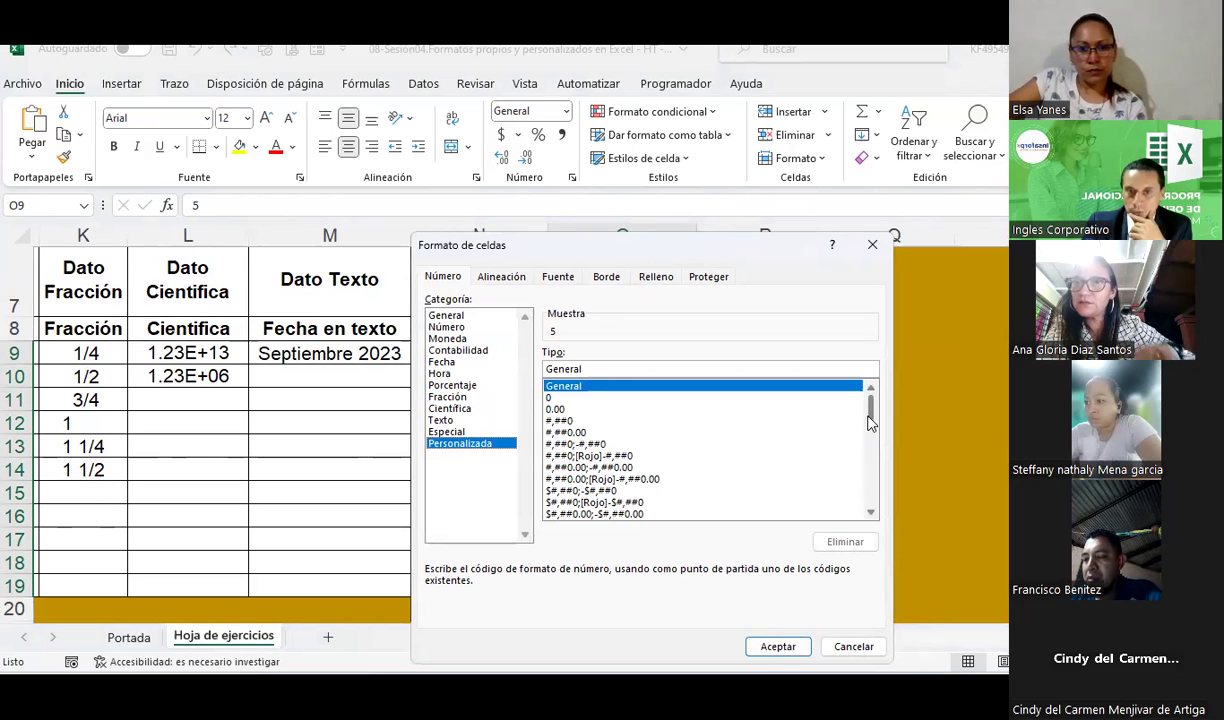
pyautogui.scroll(-1, 866, 420)
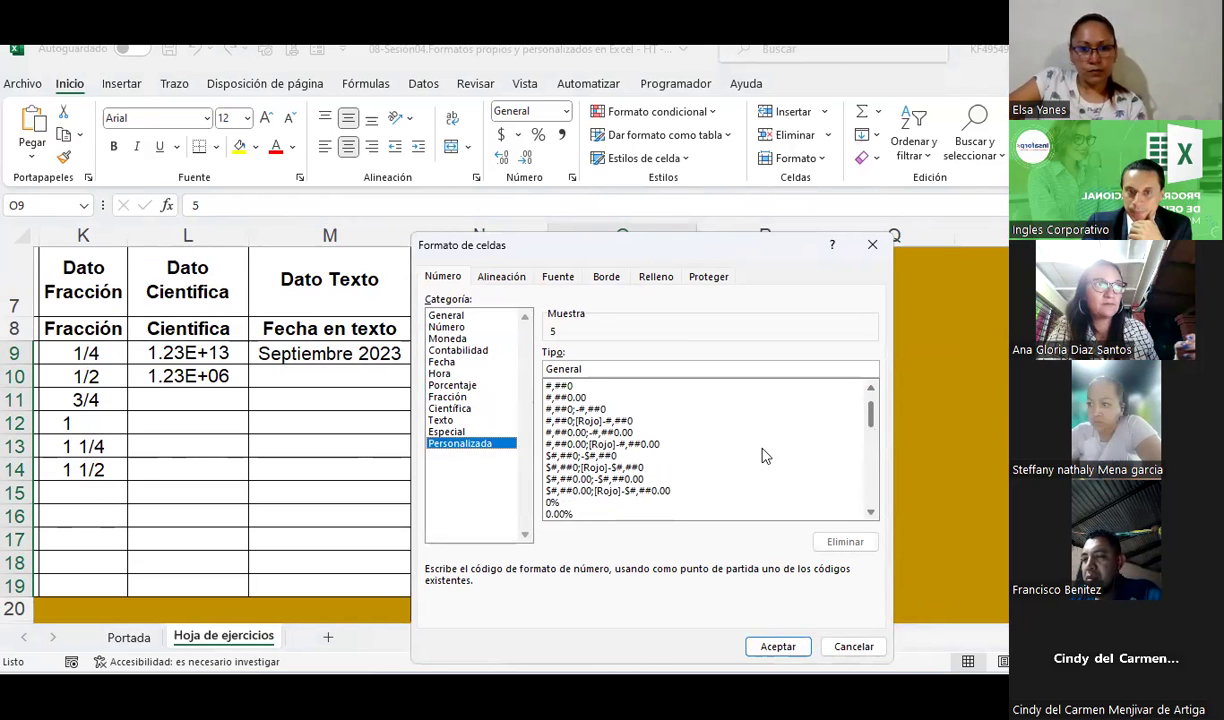
pyautogui.click(606, 456)
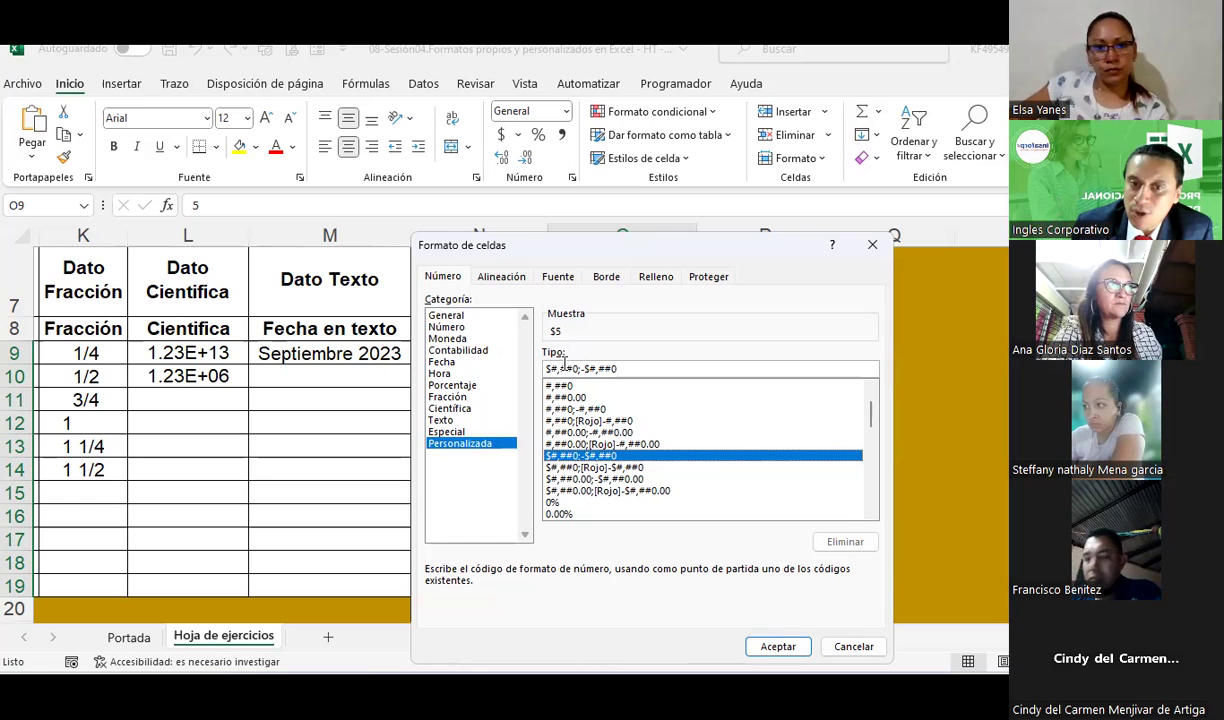
pyautogui.moveTo(601, 245); pyautogui.dragTo(680, 412)
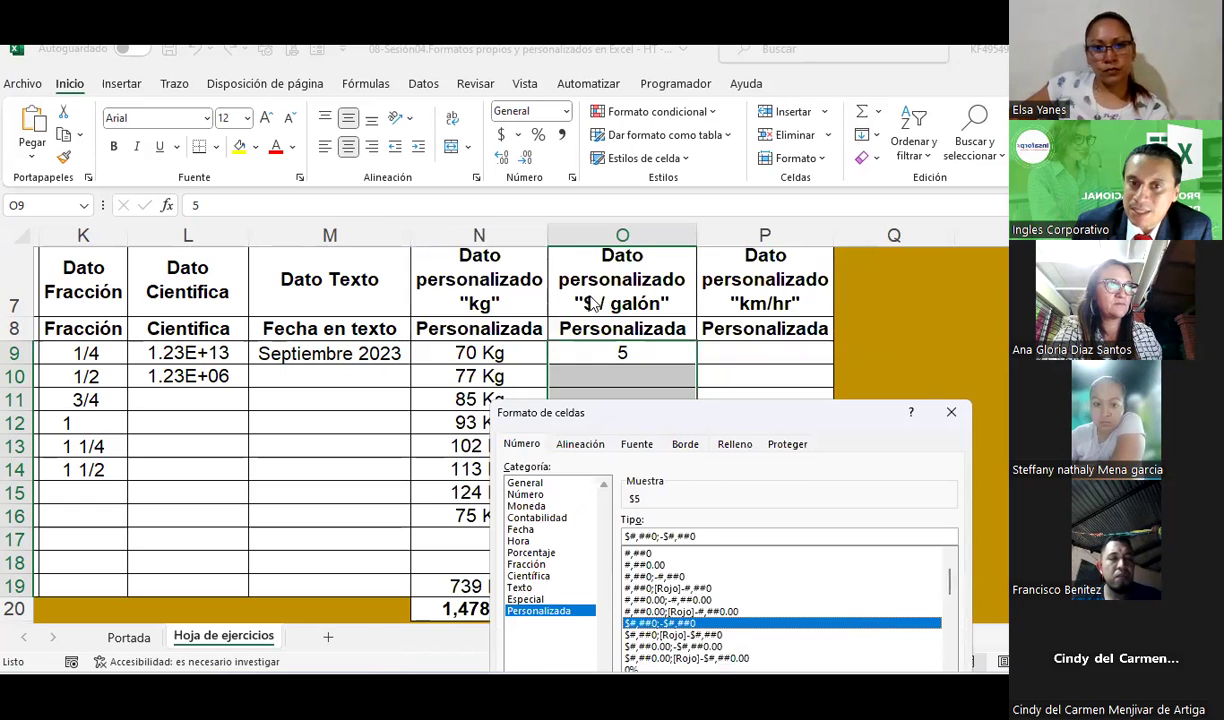
pyautogui.click(713, 538)
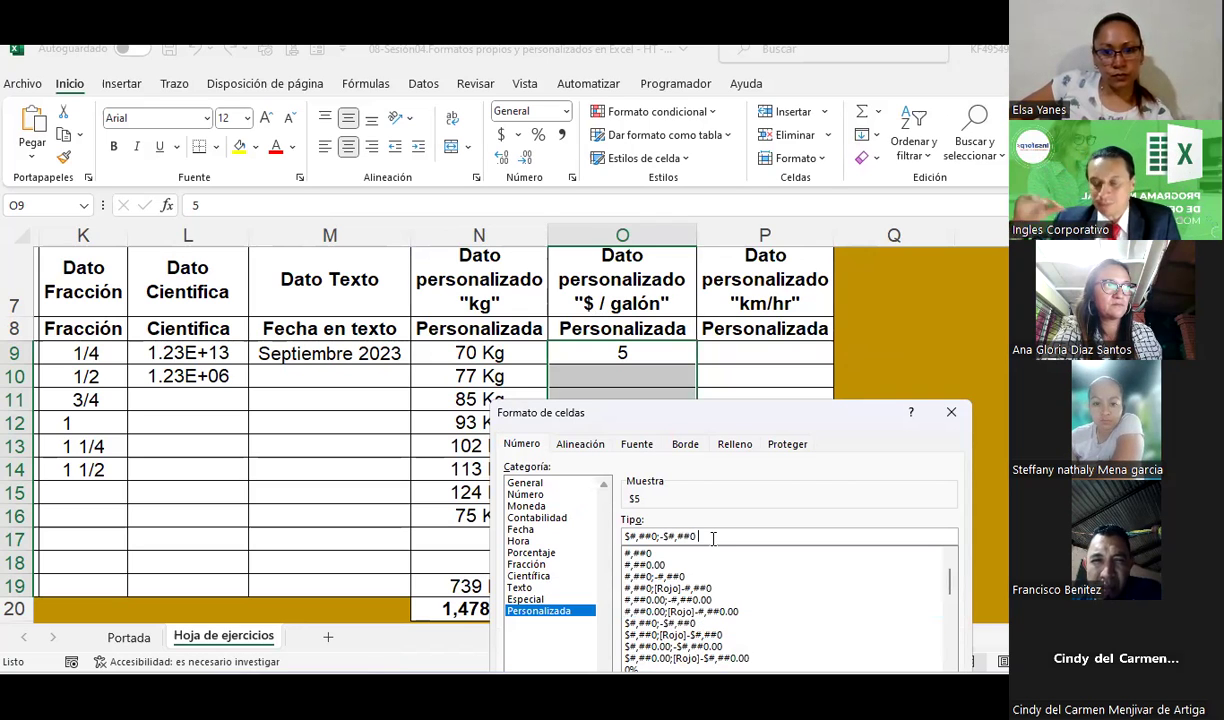
pyautogui.write('"/ galó')
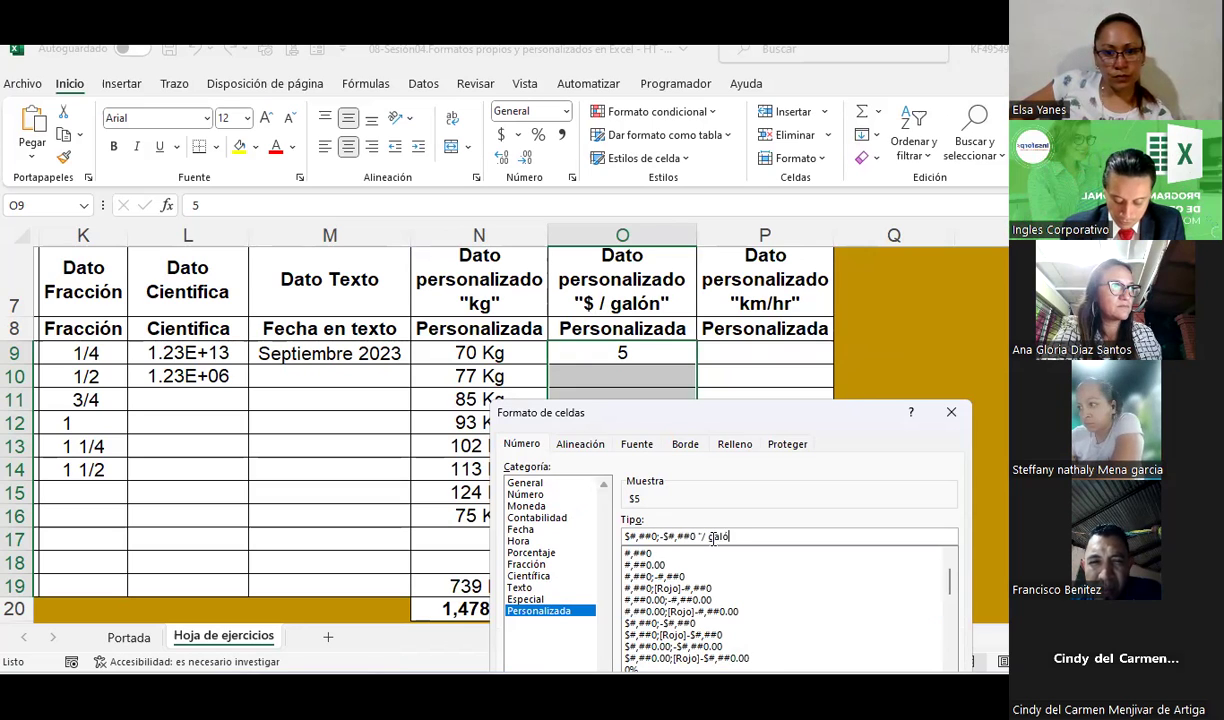
pyautogui.write('n"')
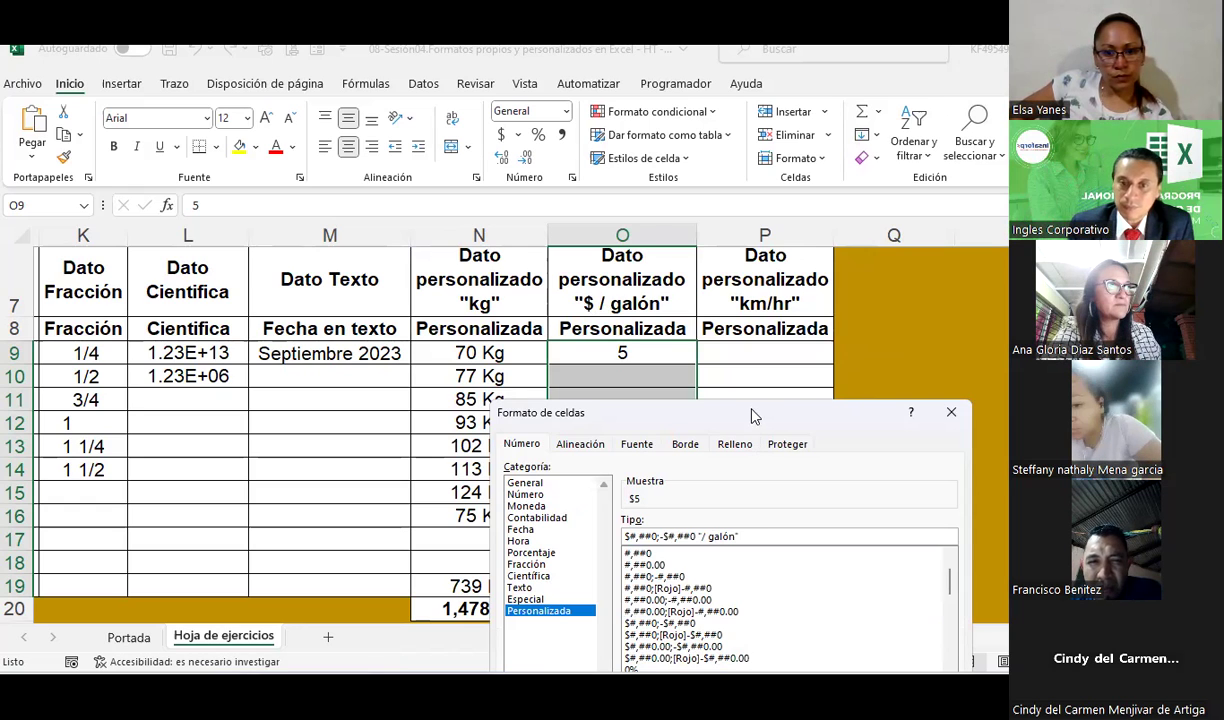
pyautogui.moveTo(754, 415); pyautogui.dragTo(318, 107)
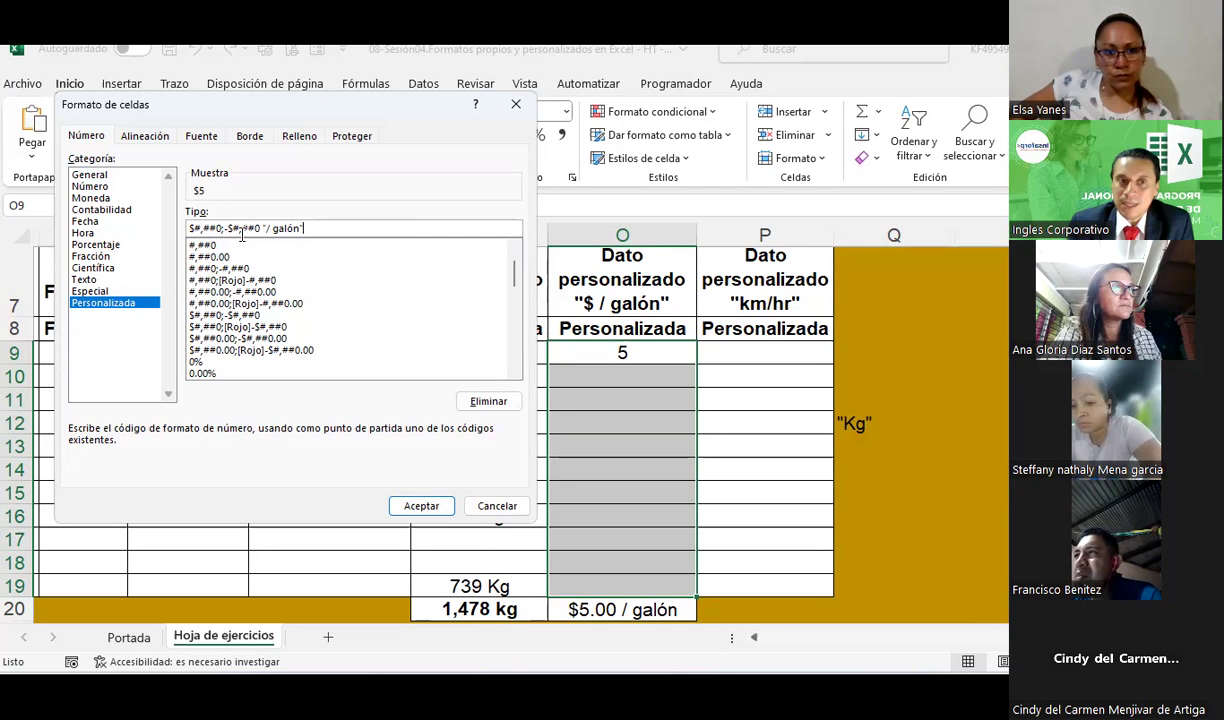
pyautogui.click(421, 506)
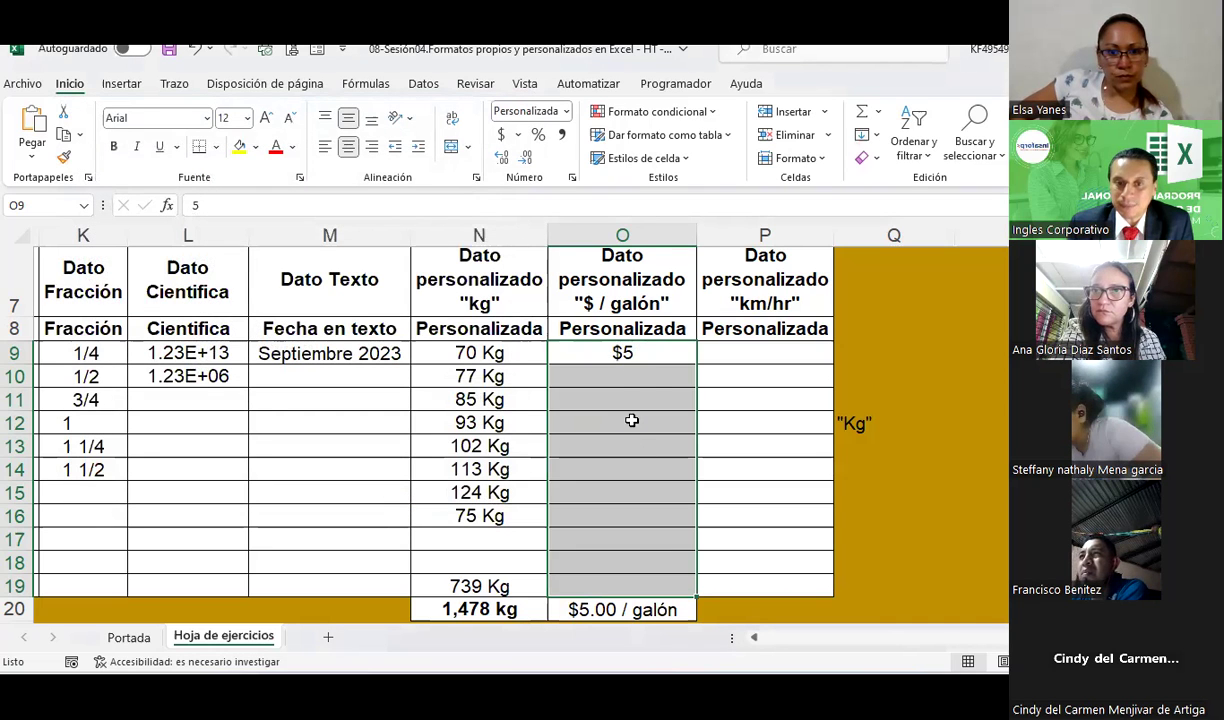
# Enter 6 as the price in cell O10
pyautogui.click(641, 551)
pyautogui.click(656, 376)
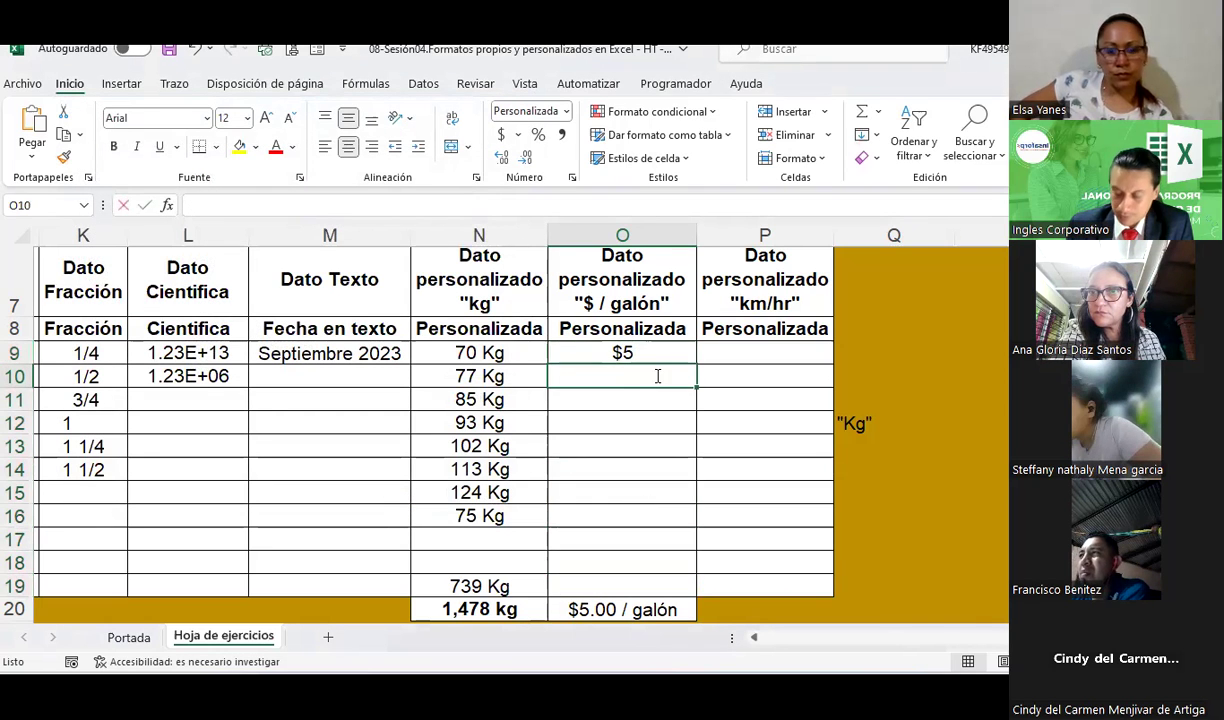
pyautogui.write('6')
pyautogui.press('Return')
# Change O9:O19's custom format to $#,##0" / Galón" so prices read $5 / Galón
pyautogui.moveTo(645, 350); pyautogui.dragTo(646, 580)
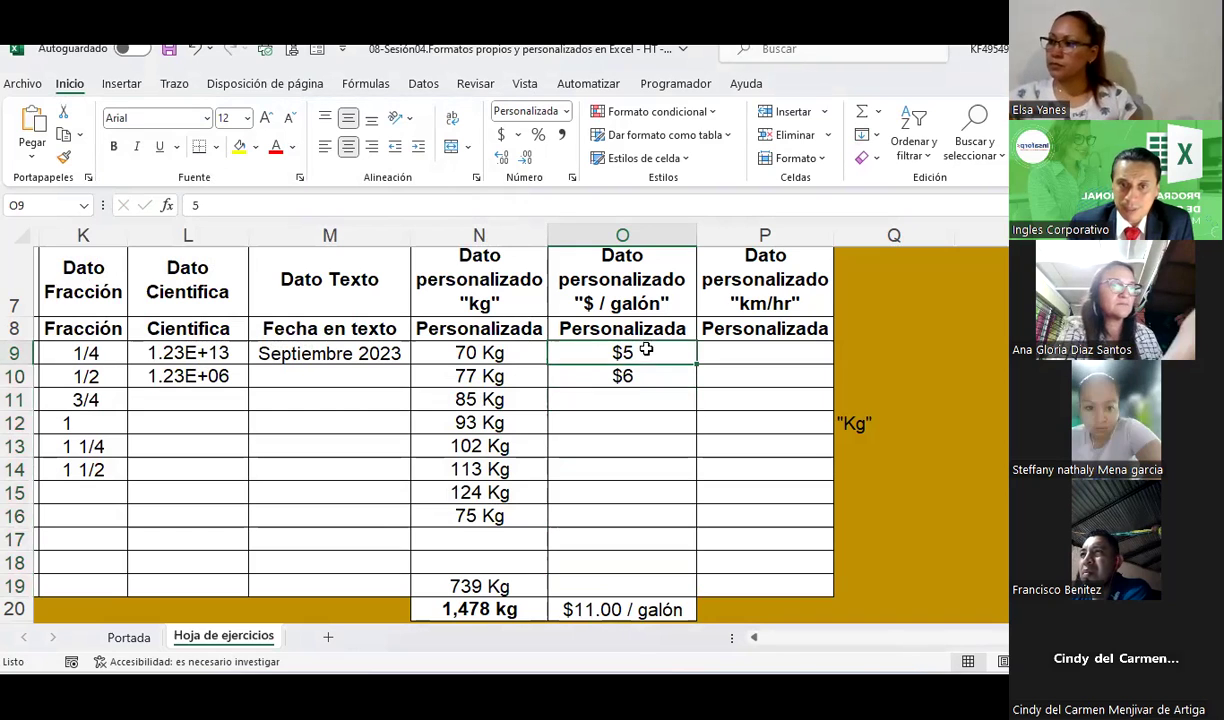
pyautogui.rightClick(646, 586)
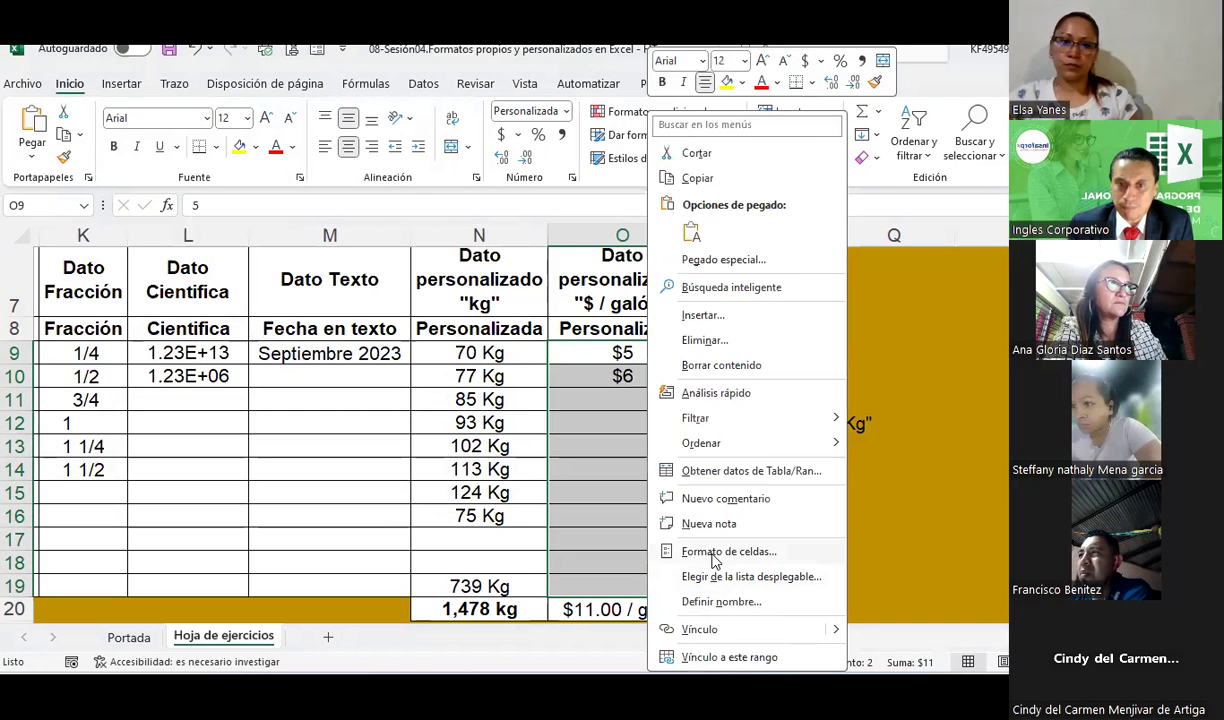
pyautogui.click(717, 555)
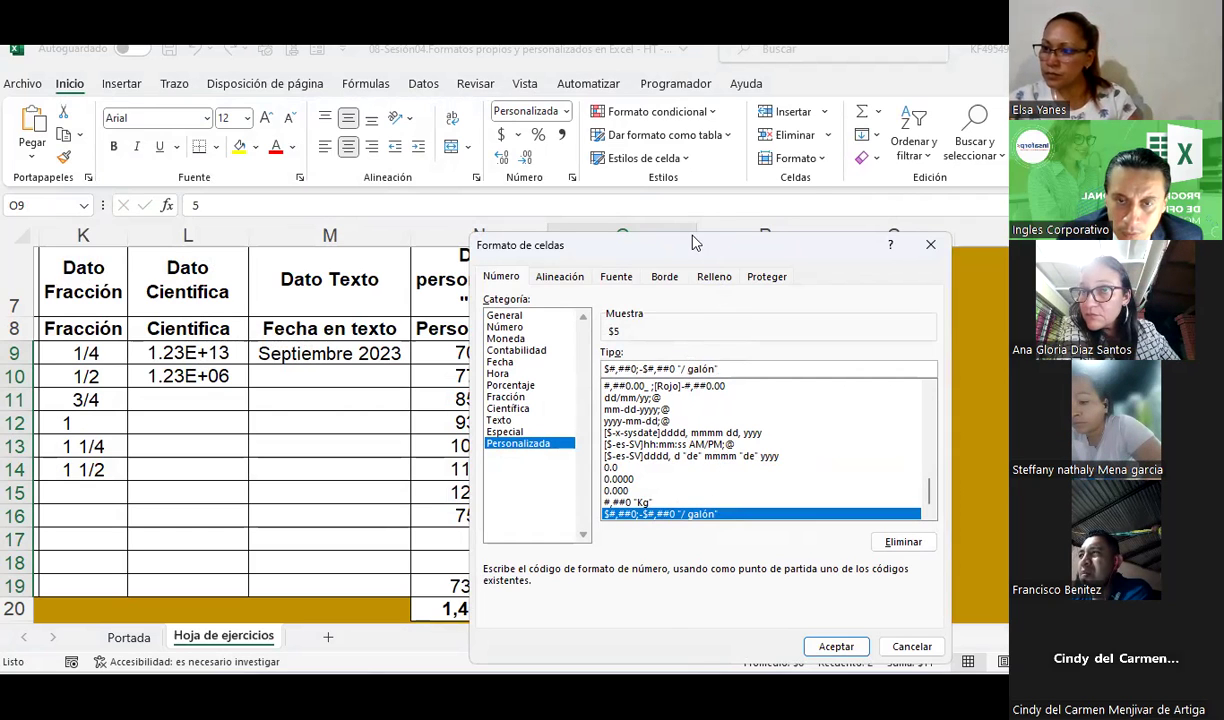
pyautogui.moveTo(691, 240); pyautogui.dragTo(549, 173)
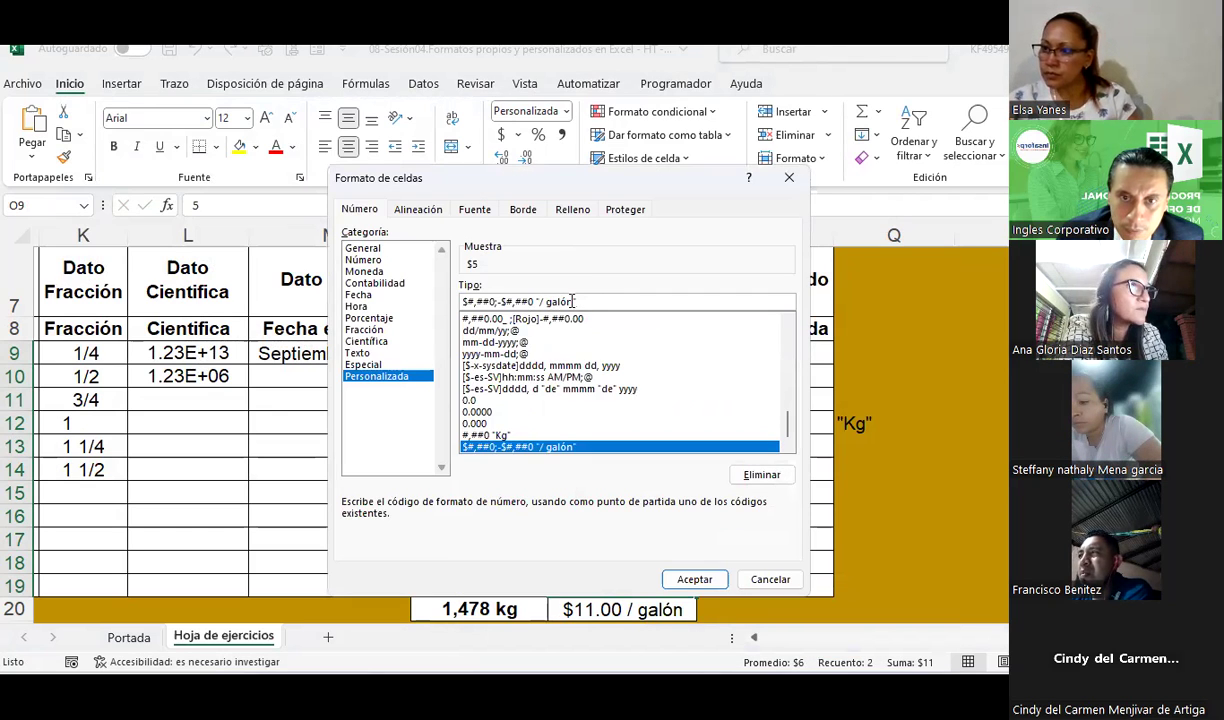
pyautogui.press('BackSpace')
pyautogui.press('BackSpace')
pyautogui.press('BackSpace')
pyautogui.press('BackSpace')
pyautogui.press('BackSpace')
pyautogui.press('BackSpace')
pyautogui.press('BackSpace')
pyautogui.press('BackSpace')
pyautogui.press('BackSpace')
pyautogui.press('BackSpace')
pyautogui.press('BackSpace')
pyautogui.press('BackSpace')
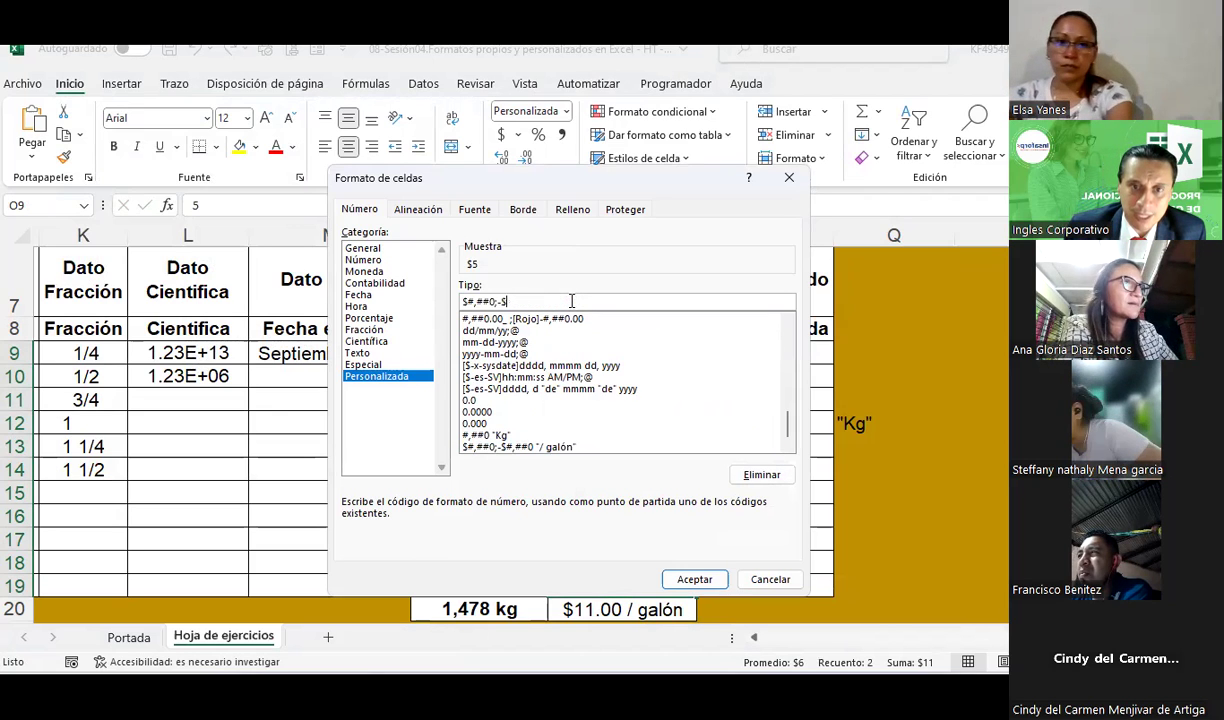
pyautogui.write('" ')
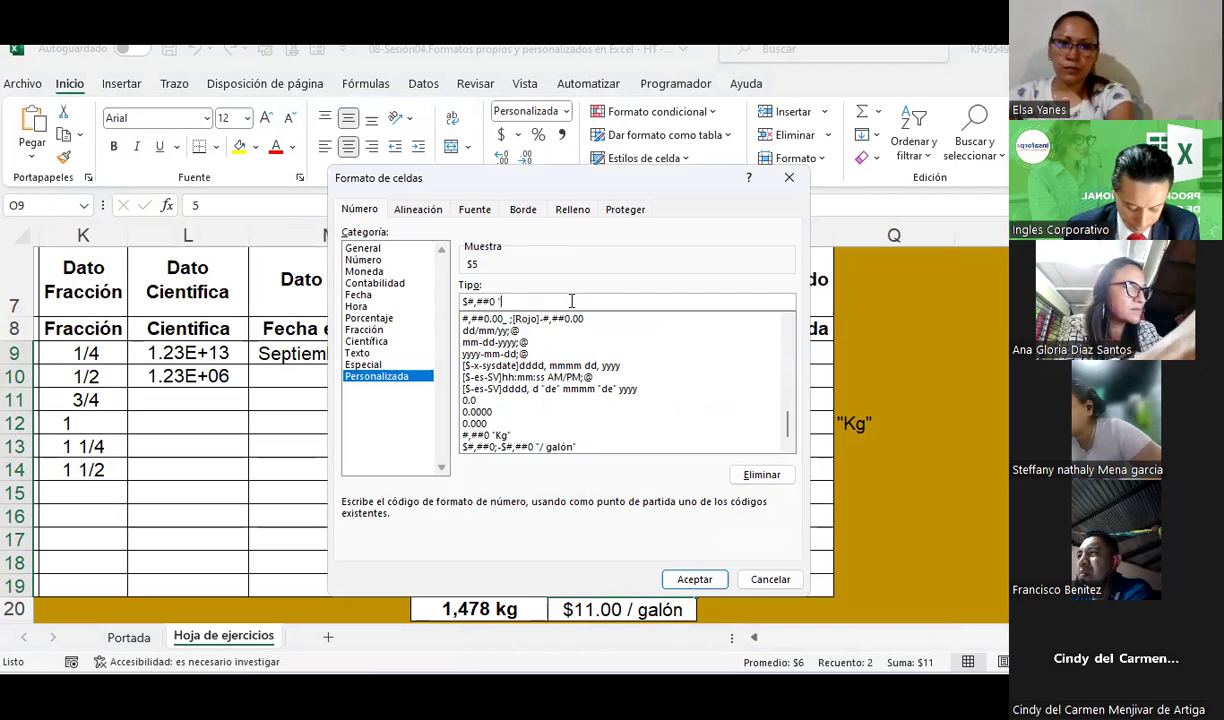
pyautogui.write('/ Galón"')
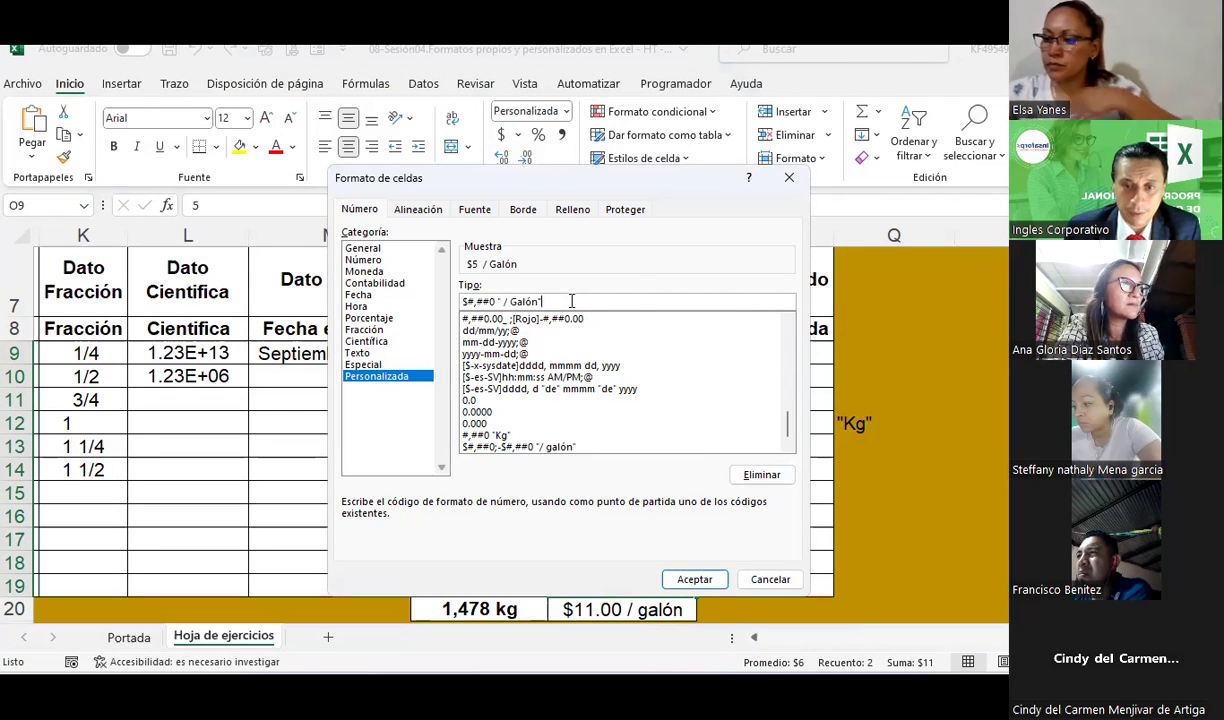
pyautogui.press('Return')
pyautogui.click(571, 301)
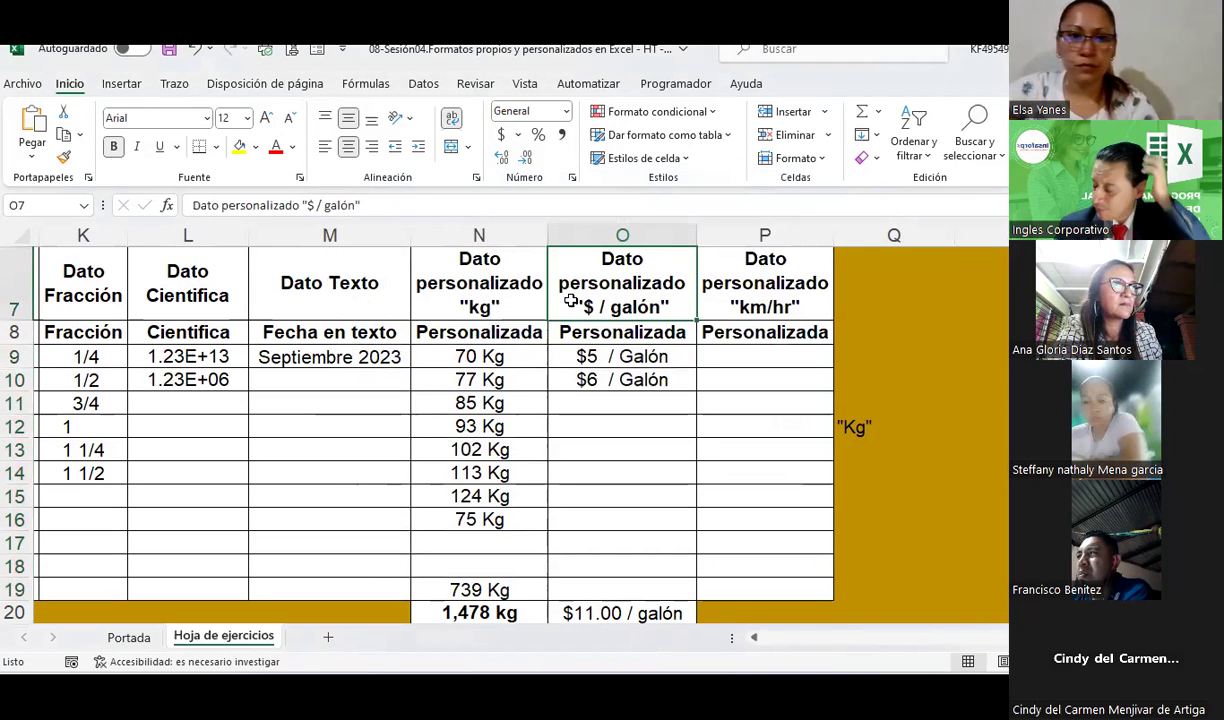
# Enter 7 in O11 so it shows $7 / Galón
pyautogui.click(648, 405)
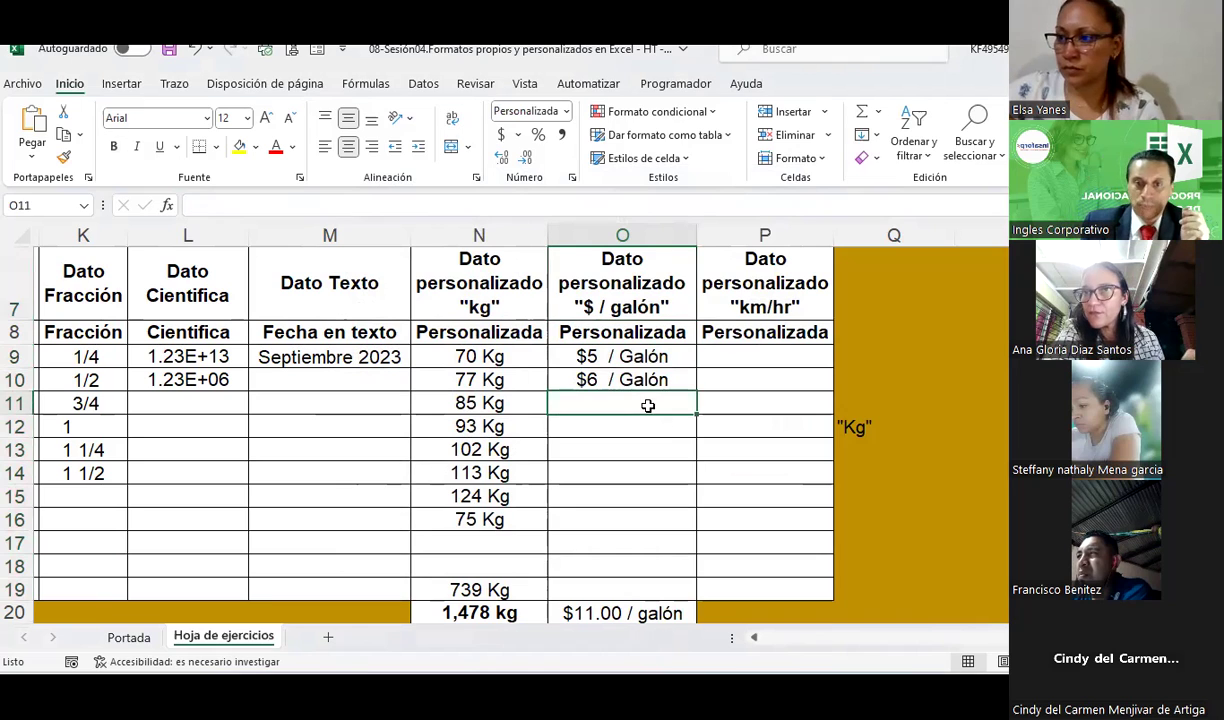
pyautogui.write('7')
pyautogui.press('Return')
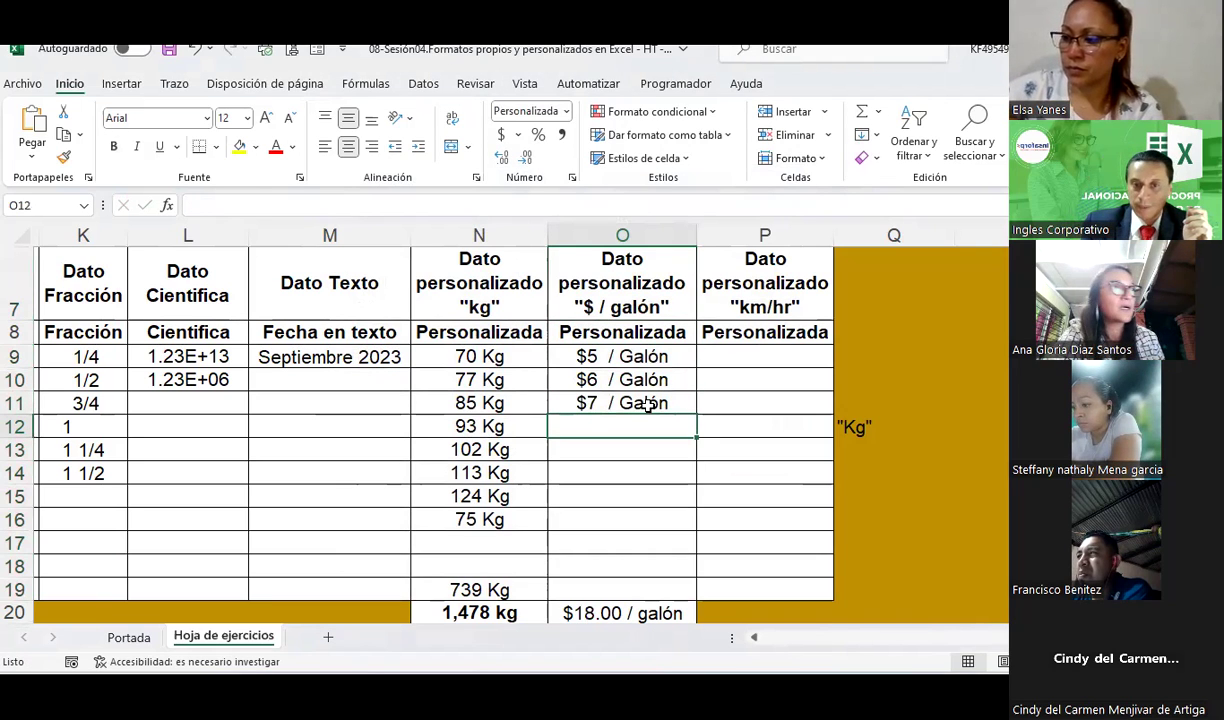
# Reopen Formato de celdas for the price range O9:O19
pyautogui.moveTo(618, 367); pyautogui.dragTo(623, 576)
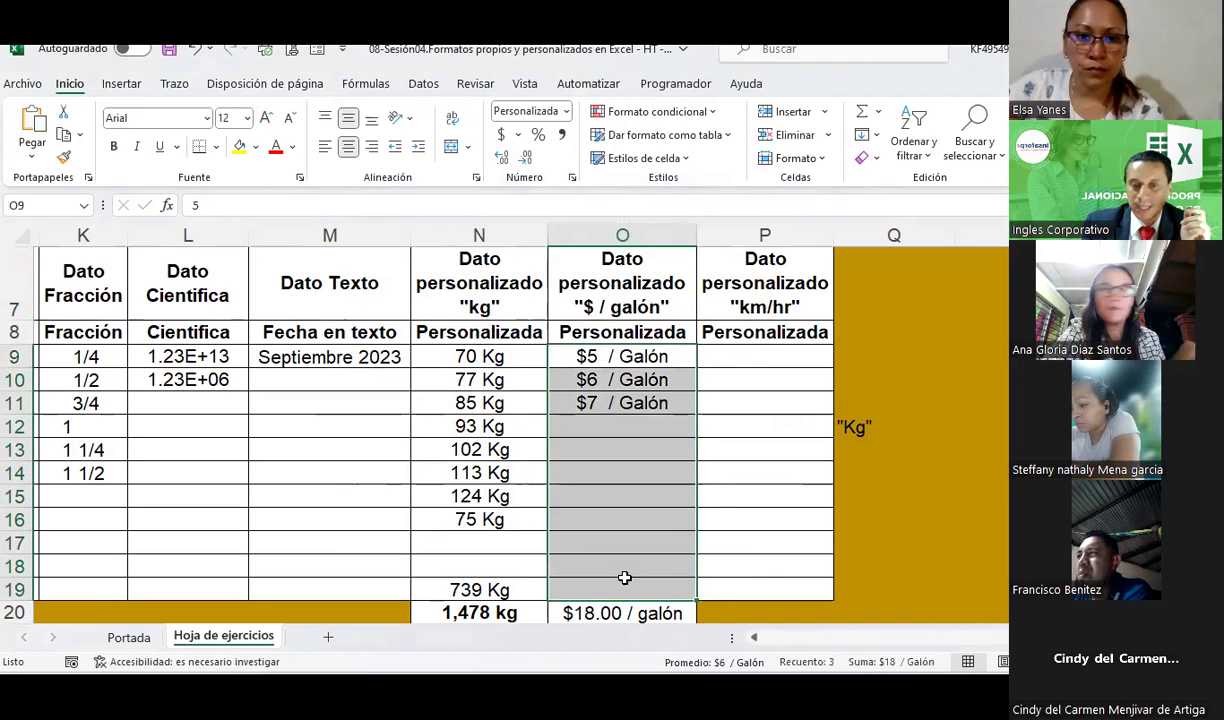
pyautogui.rightClick(625, 576)
pyautogui.click(685, 552)
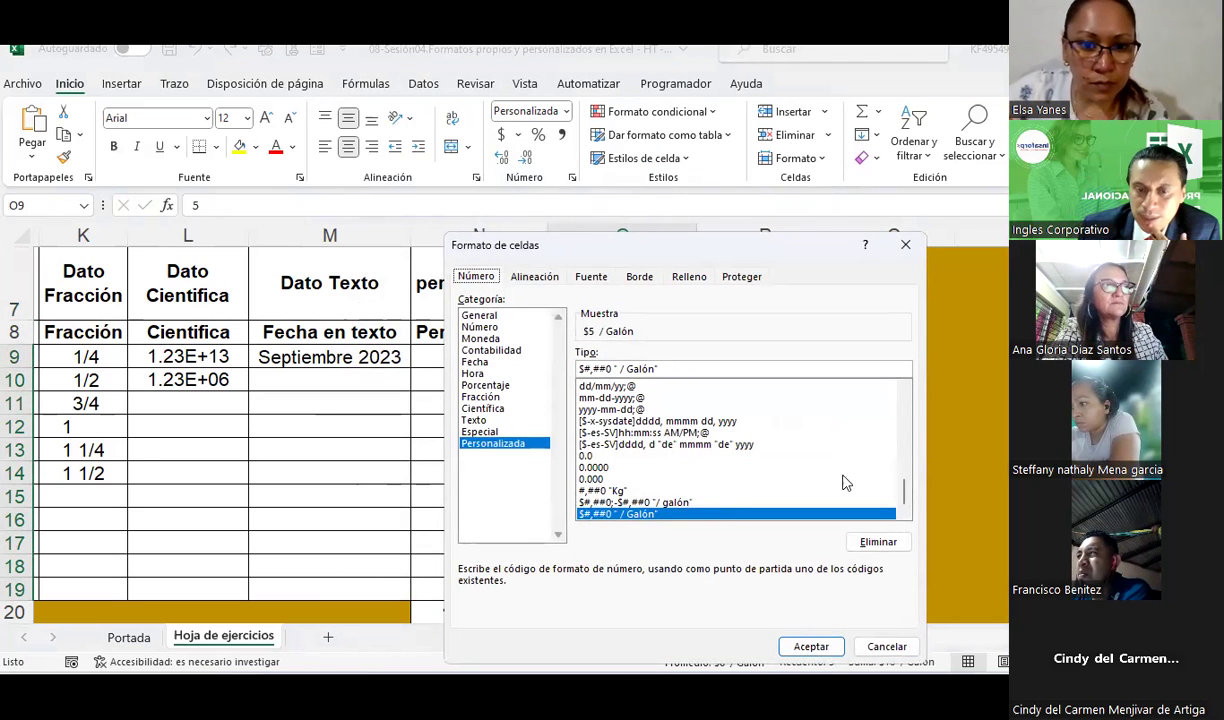
pyautogui.moveTo(907, 496); pyautogui.dragTo(907, 469)
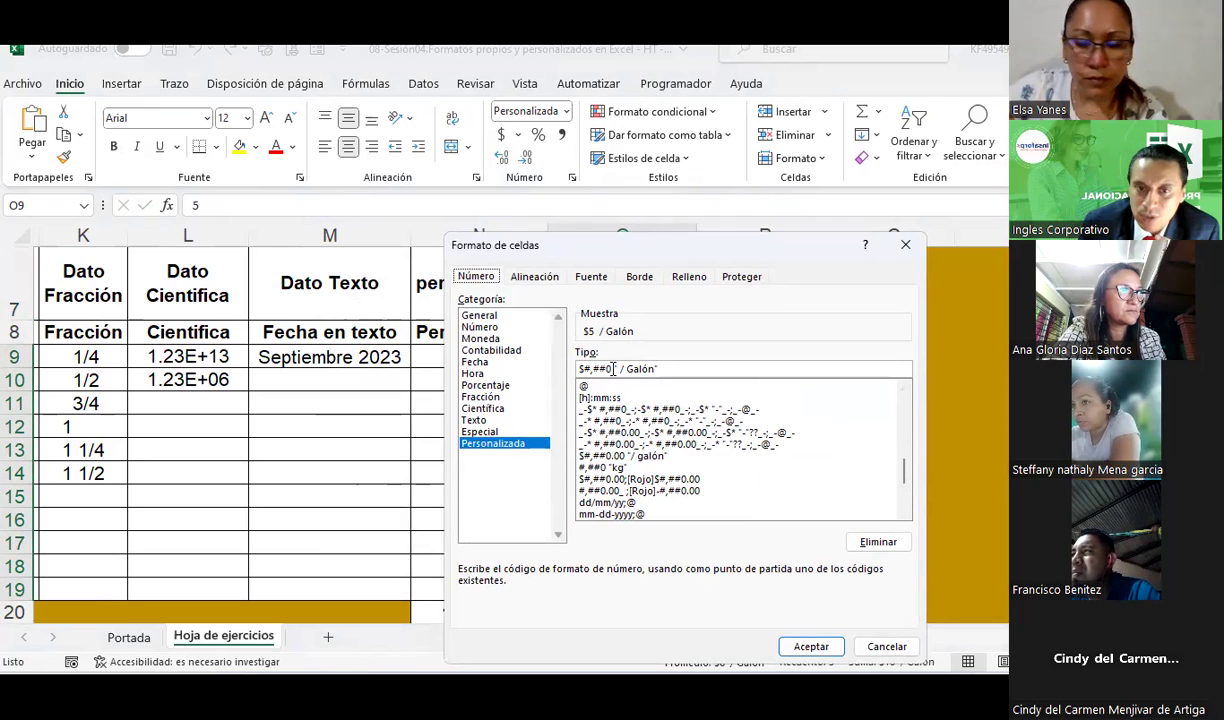
# Edit the custom Tipo code $#,##0 " / Galón" in the format dialog
pyautogui.click(615, 368)
pyautogui.write('"')
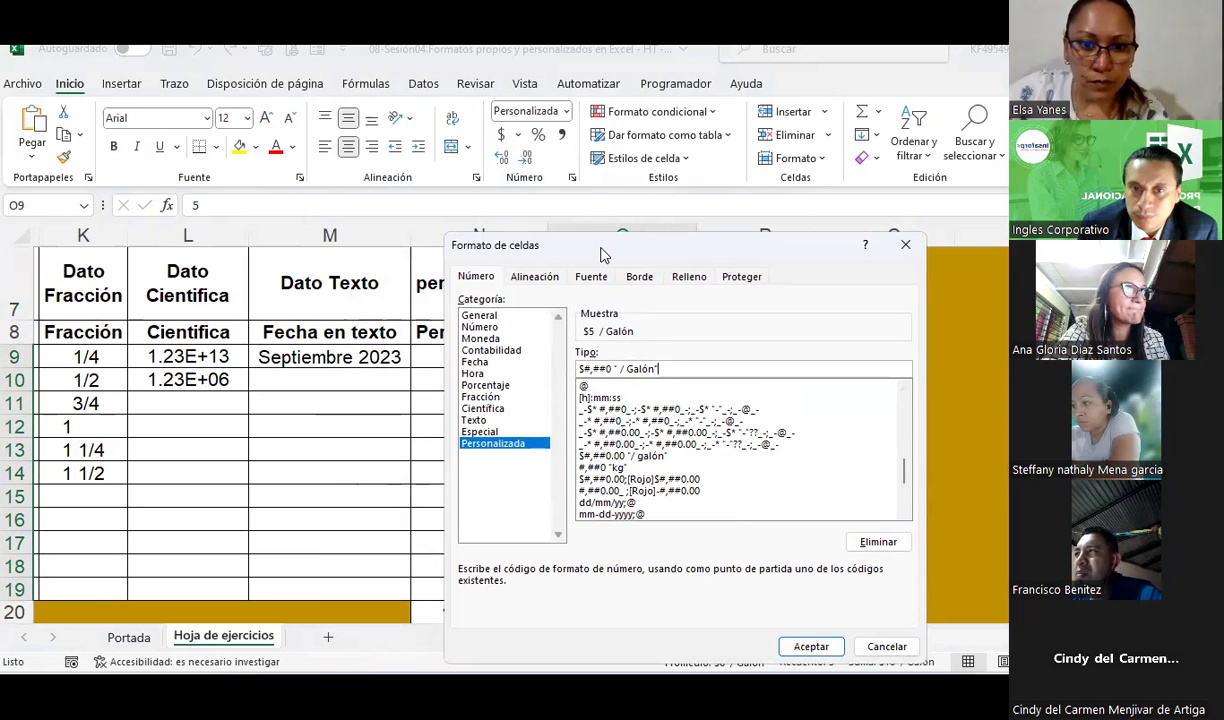
pyautogui.moveTo(583, 245); pyautogui.dragTo(528, 246)
pyautogui.moveTo(600, 256); pyautogui.dragTo(629, 185)
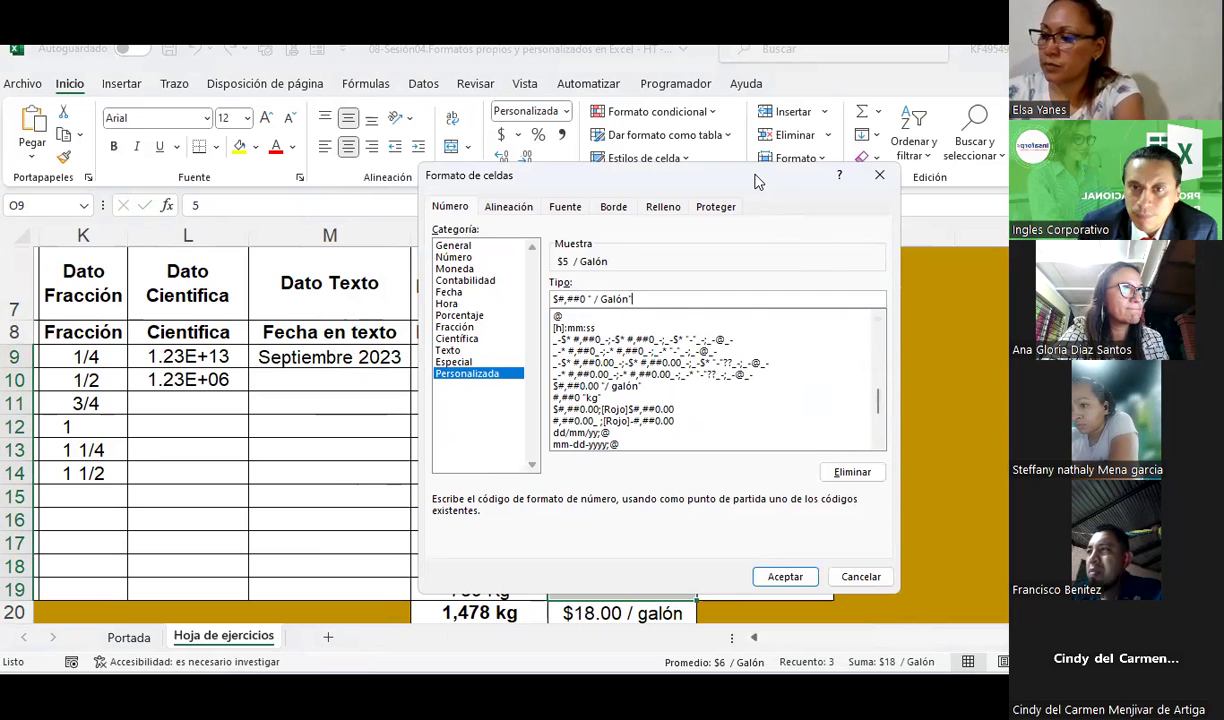
pyautogui.moveTo(755, 190); pyautogui.dragTo(735, 281)
pyautogui.click(557, 380)
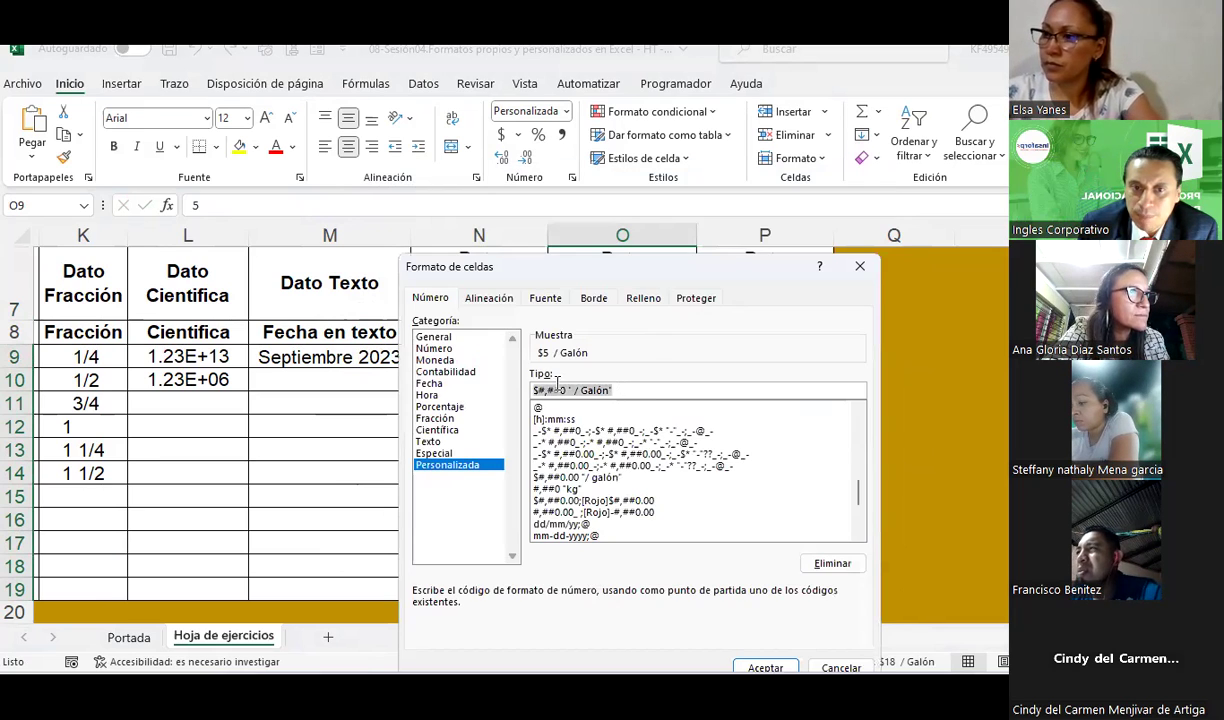
pyautogui.press('End')
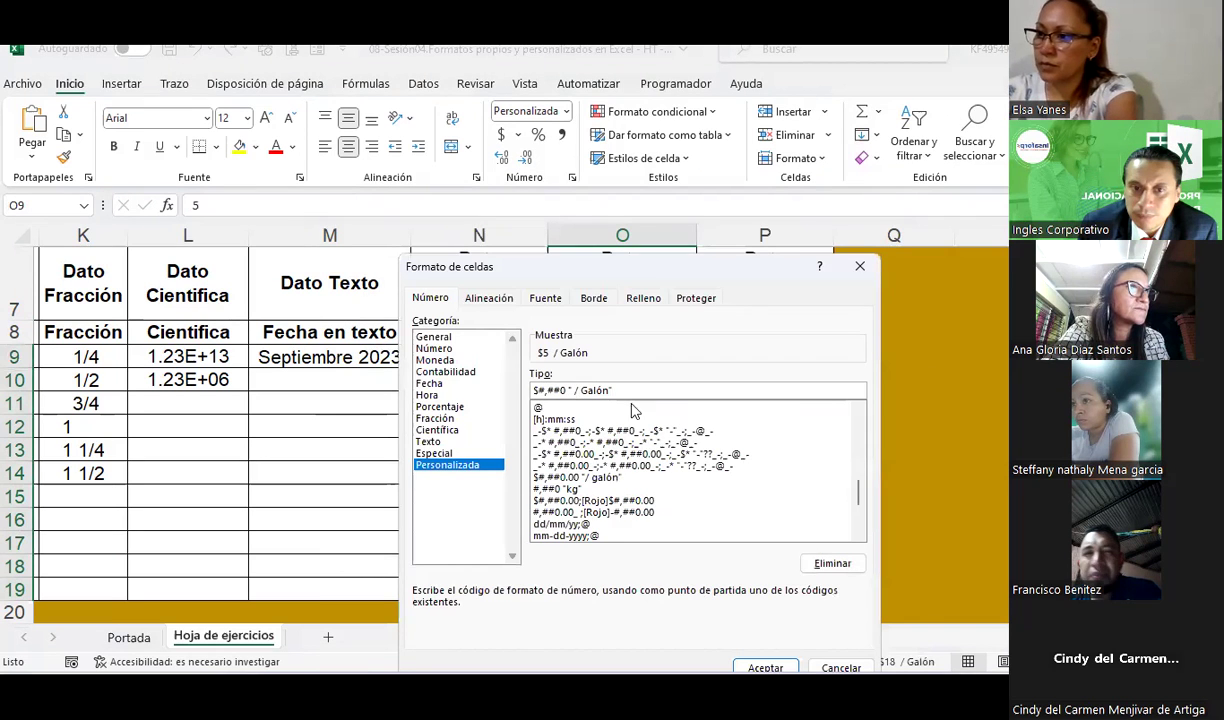
pyautogui.scroll(1, 610, 488)
pyautogui.scroll(3, 672, 490)
pyautogui.scroll(2, 672, 489)
pyautogui.scroll(3, 672, 488)
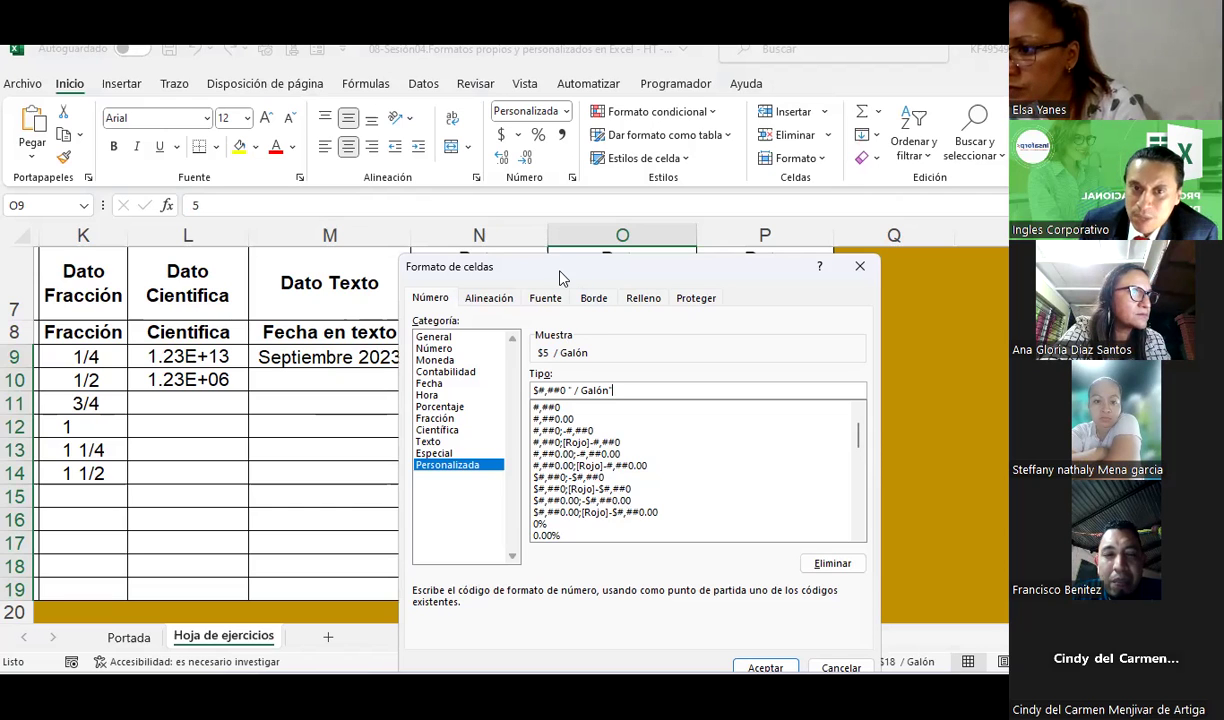
# Change the custom code to $#,##0.00" / Galón" so prices read $5.00, $6.00, $7.00 / Galón
pyautogui.moveTo(560, 278); pyautogui.dragTo(213, 297)
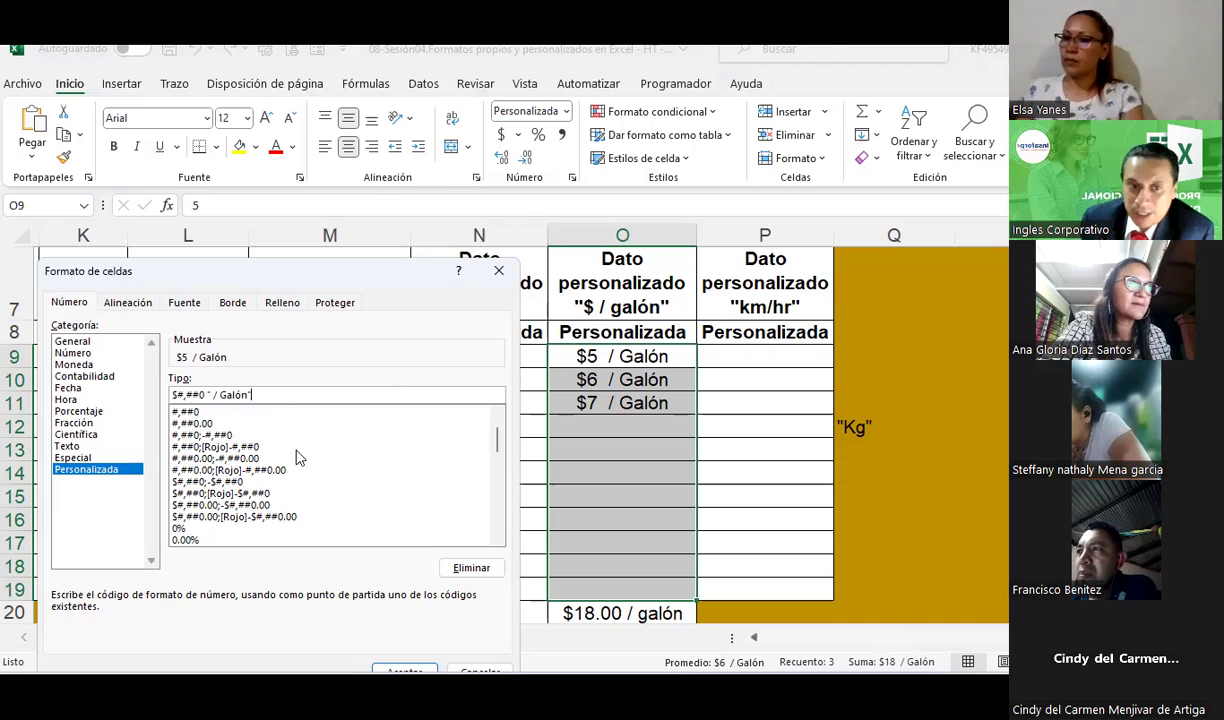
pyautogui.doubleClick(234, 395)
pyautogui.moveTo(262, 271)
pyautogui.mouseDown()
pyautogui.moveTo(516, 265)
pyautogui.moveTo(528, 275)
pyautogui.mouseUp()
pyautogui.click(428, 395)
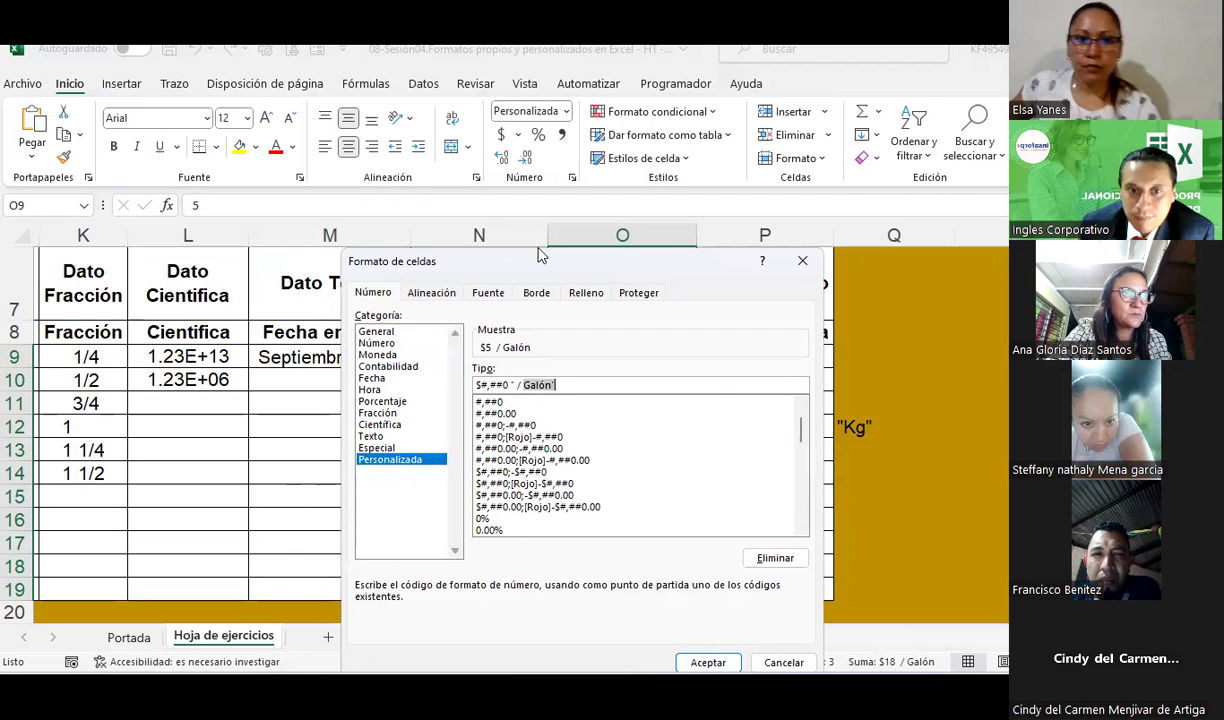
pyautogui.moveTo(514, 256); pyautogui.dragTo(512, 279)
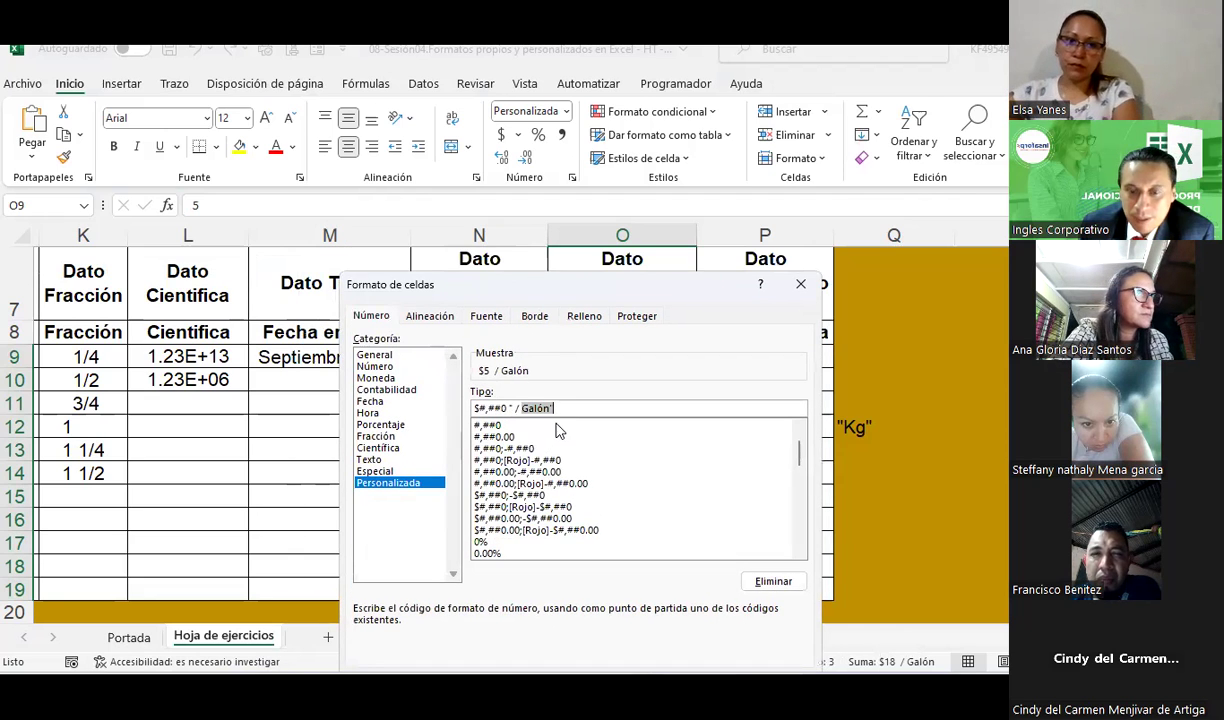
pyautogui.press('Left')
pyautogui.press('Left')
pyautogui.press('Left')
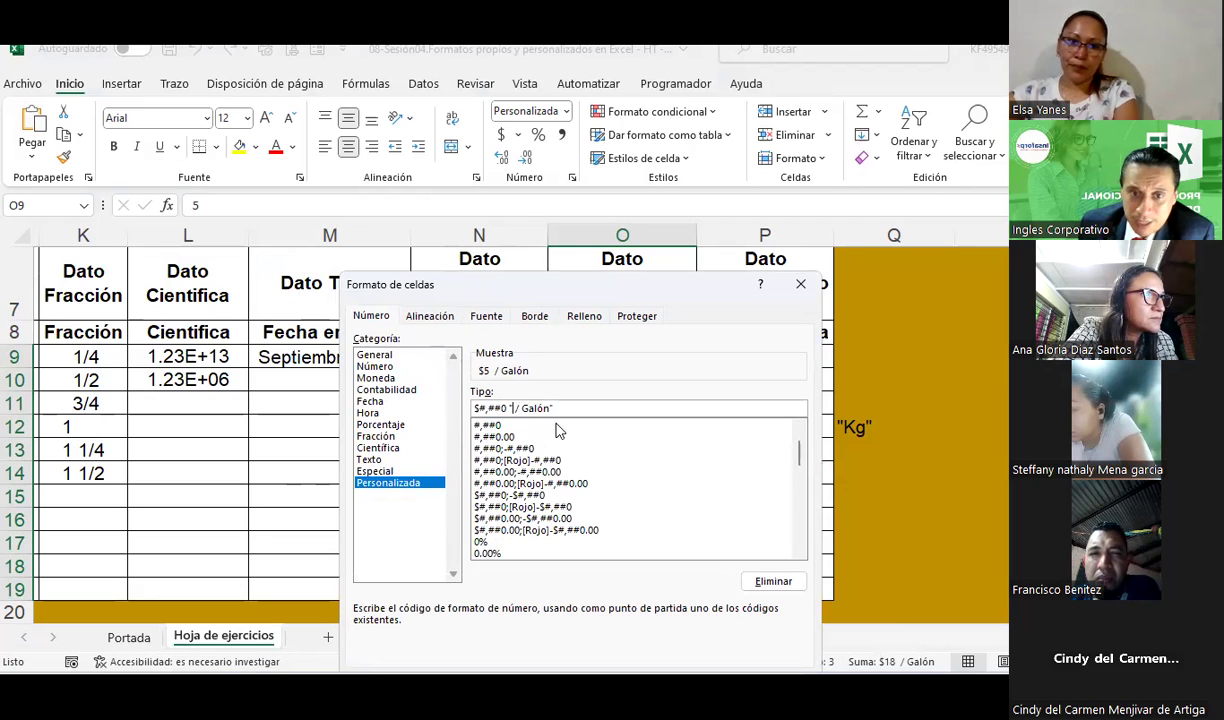
pyautogui.press('Left')
pyautogui.press('Left')
pyautogui.write('.00')
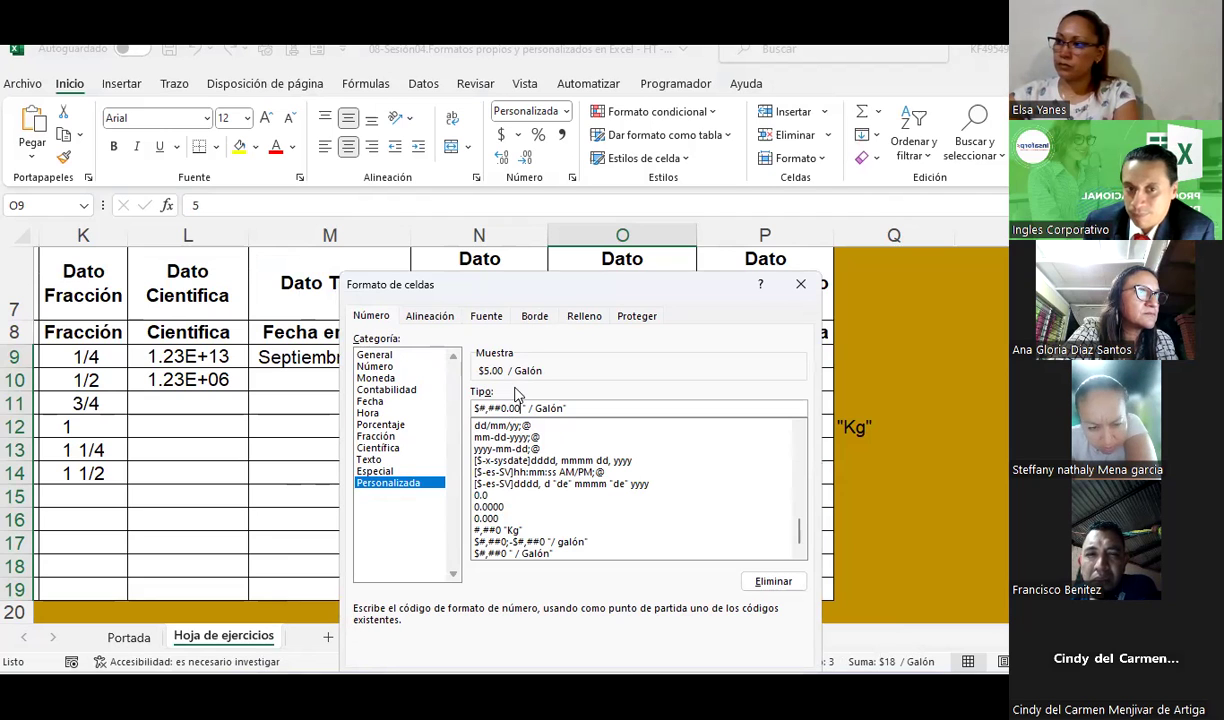
pyautogui.moveTo(478, 285); pyautogui.dragTo(487, 181)
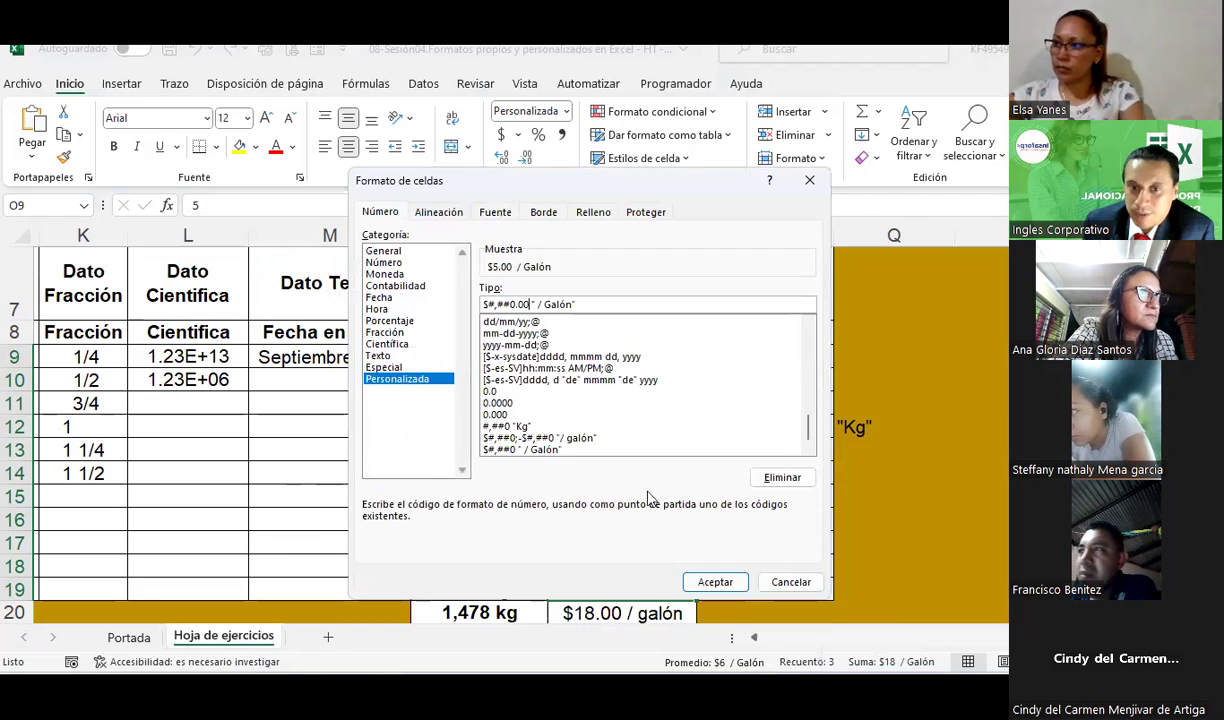
pyautogui.click(715, 581)
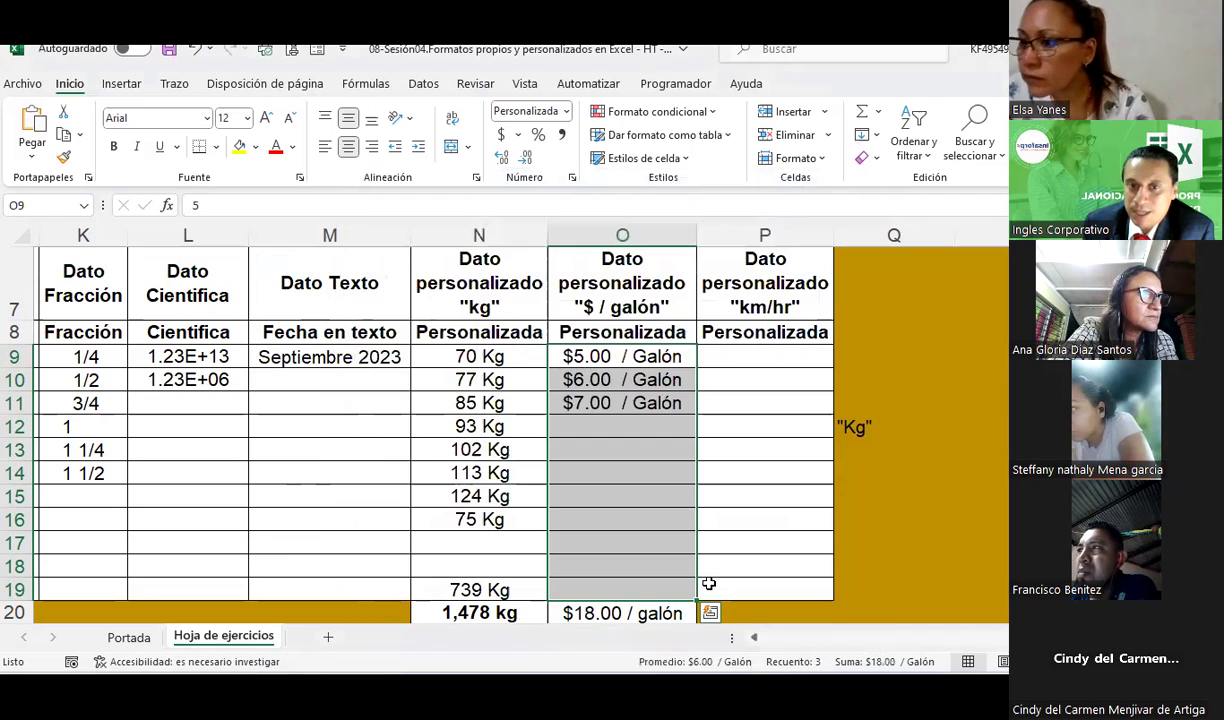
# Enter 1.50 as the price in O12, save the workbook, and select O9:O19
pyautogui.click(594, 374)
pyautogui.click(600, 428)
pyautogui.write('8')
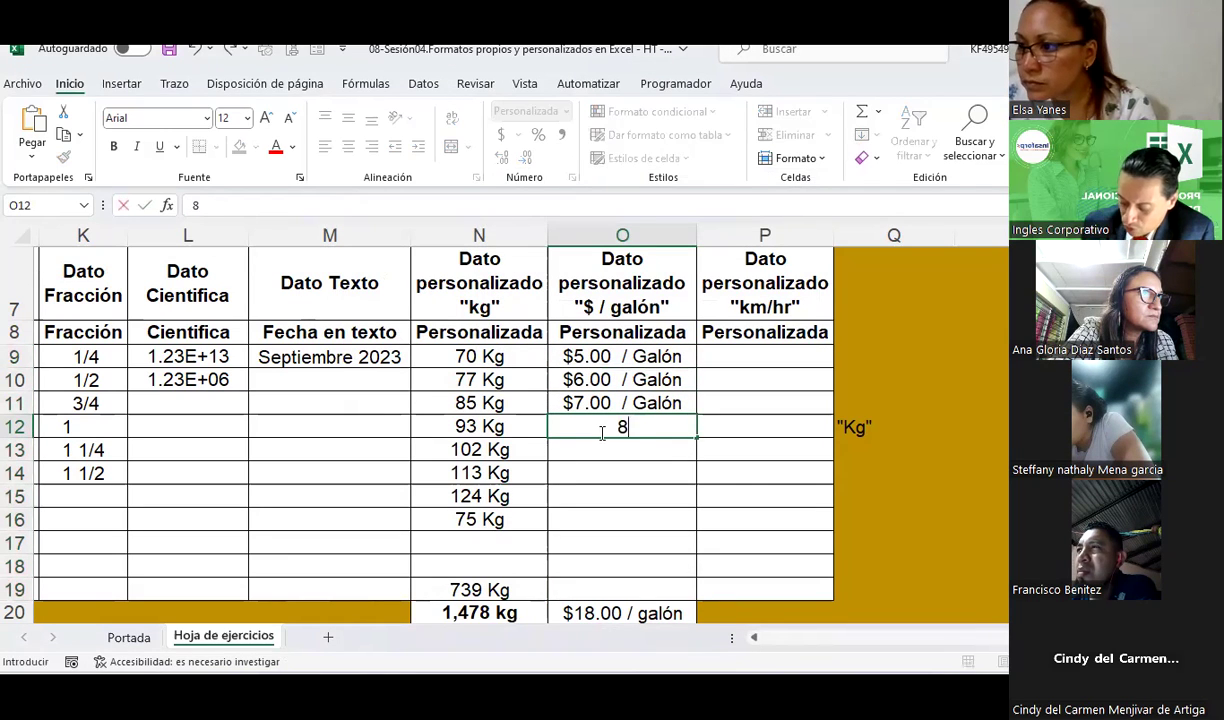
pyautogui.write('.50')
pyautogui.press('Return')
pyautogui.click(601, 430)
pyautogui.write('1.')
pyautogui.hotkey('ctrl', 'Return')
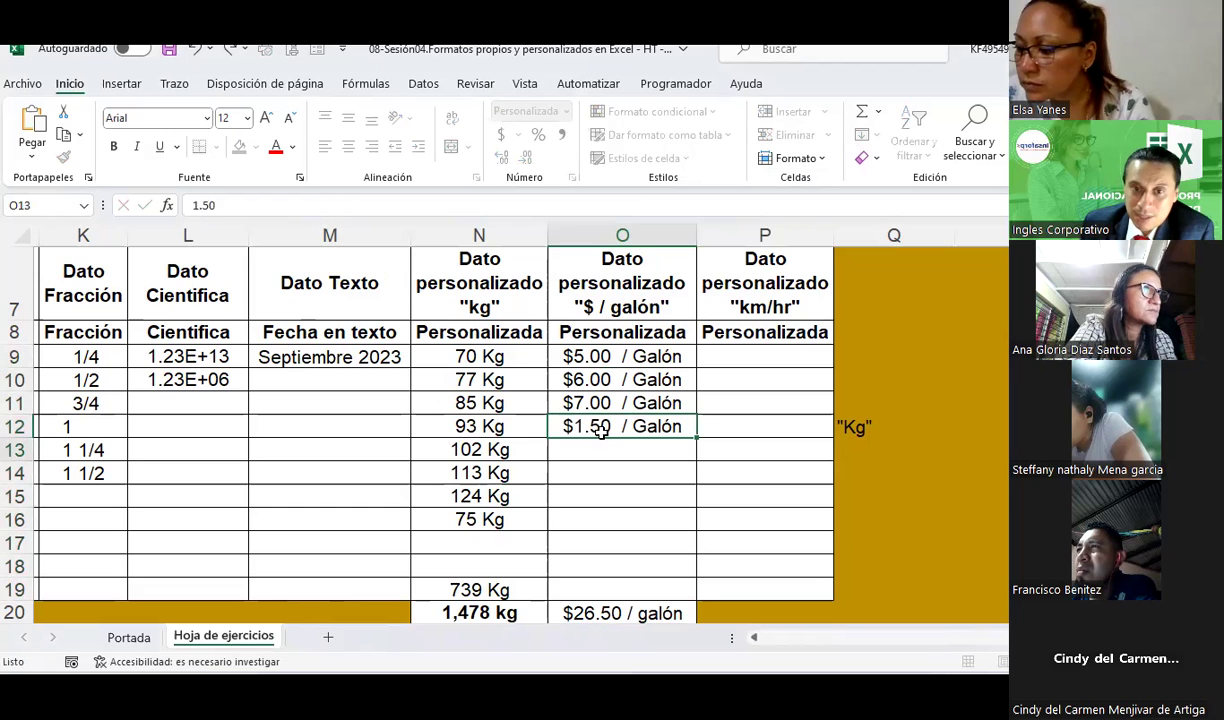
pyautogui.hotkey('ctrl', 's')
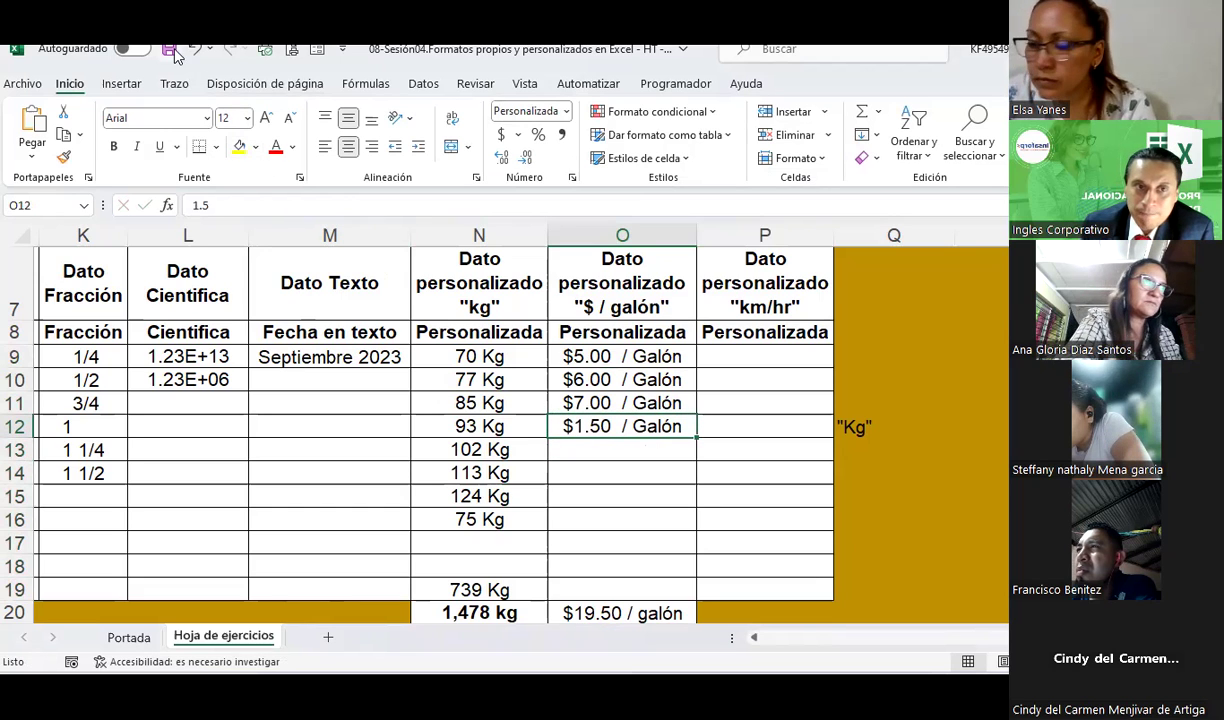
pyautogui.moveTo(622, 357); pyautogui.dragTo(601, 592)
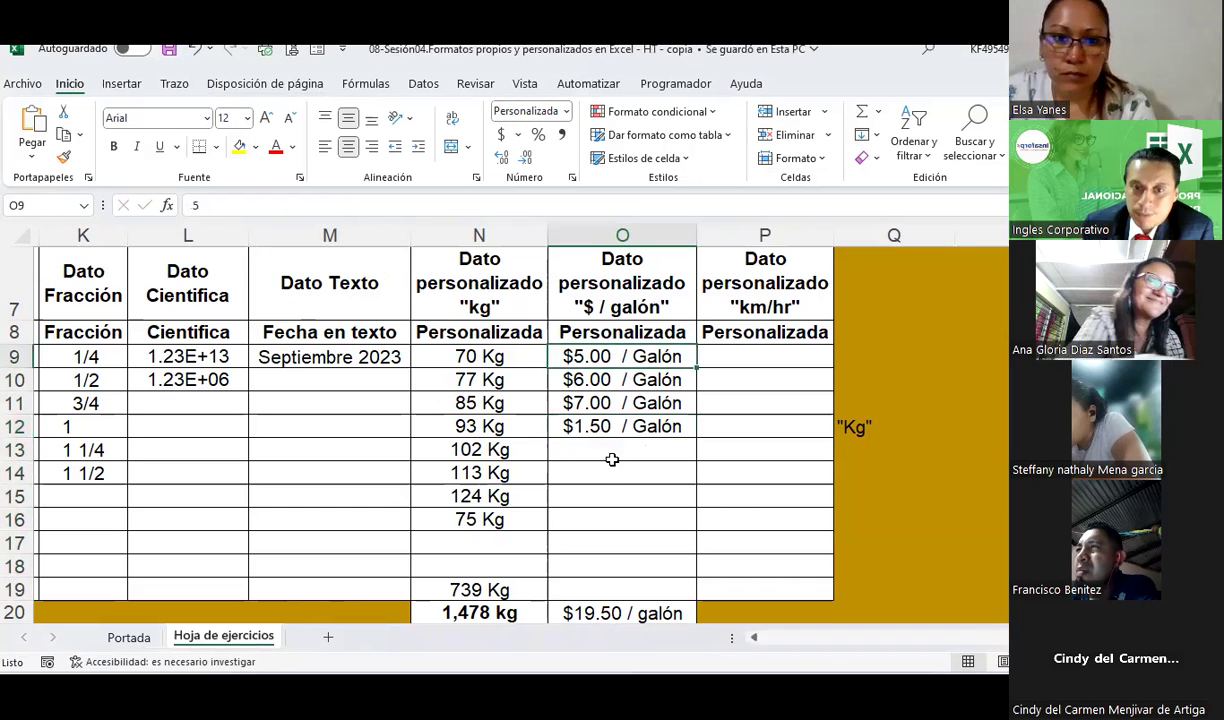
# Apply the custom $#,##0.00 " / Galón" format to the selected price cells
pyautogui.rightClick(603, 595)
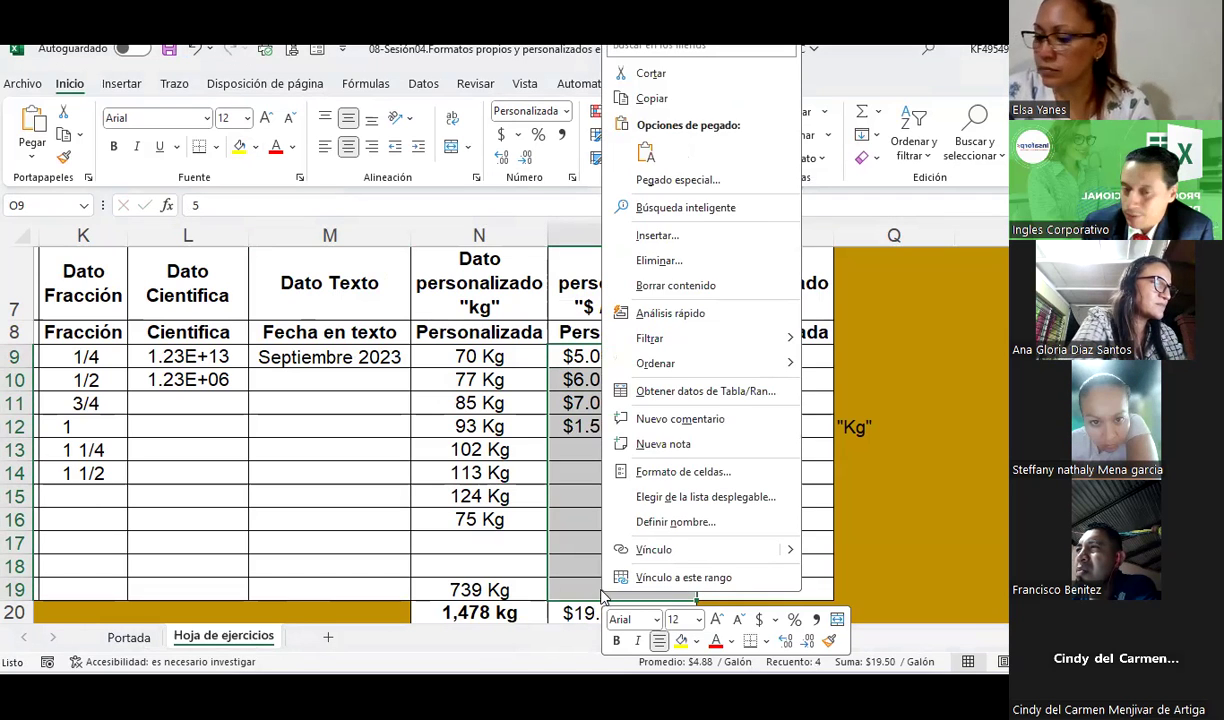
pyautogui.click(672, 474)
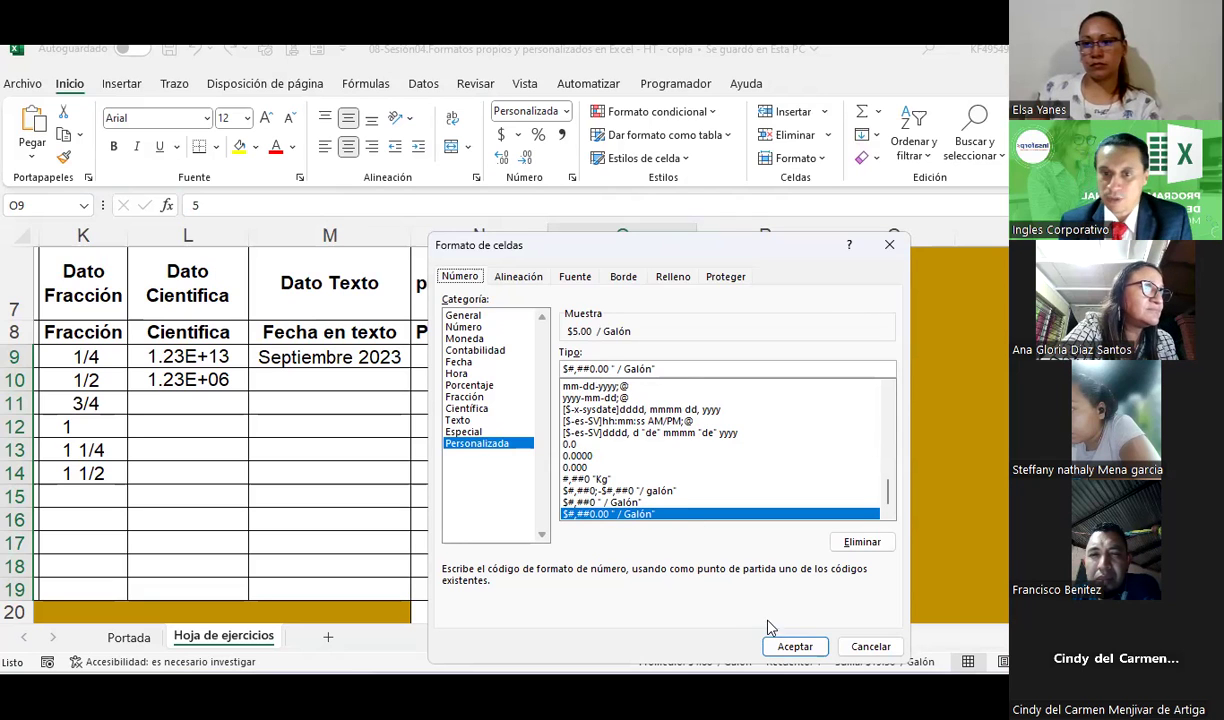
pyautogui.click(785, 648)
pyautogui.scroll(1, 743, 428)
pyautogui.scroll(-1, 743, 428)
pyautogui.click(743, 450)
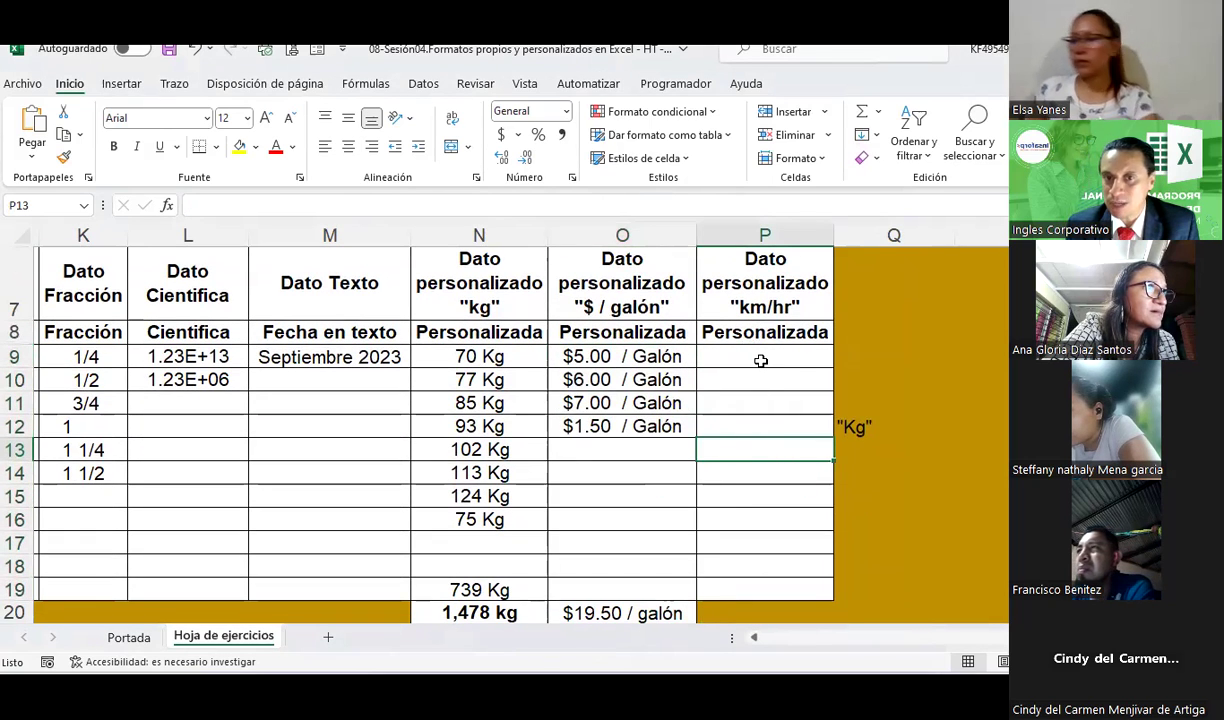
# Select km/hr cells P9:P18, then switch to the 04-Excel Básico folder in File Explorer
pyautogui.moveTo(761, 360); pyautogui.dragTo(754, 560)
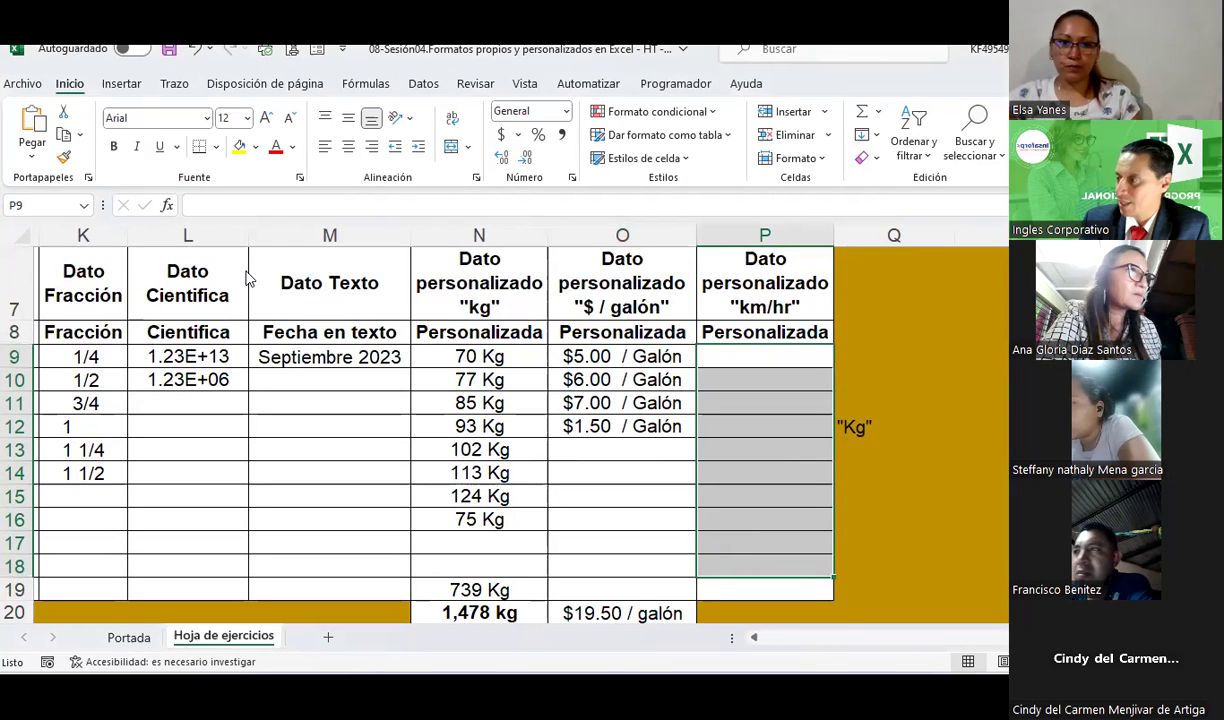
pyautogui.hotkey('alt', 'Tab')
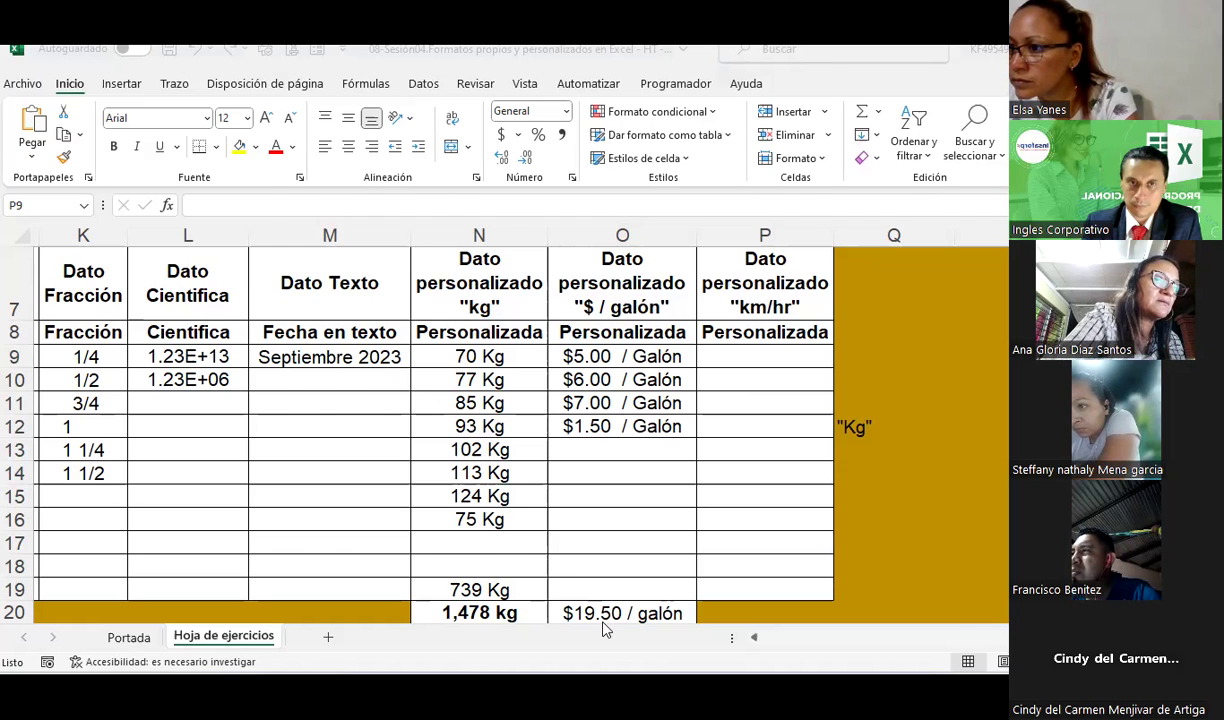
pyautogui.hotkey('alt', 'Tab')
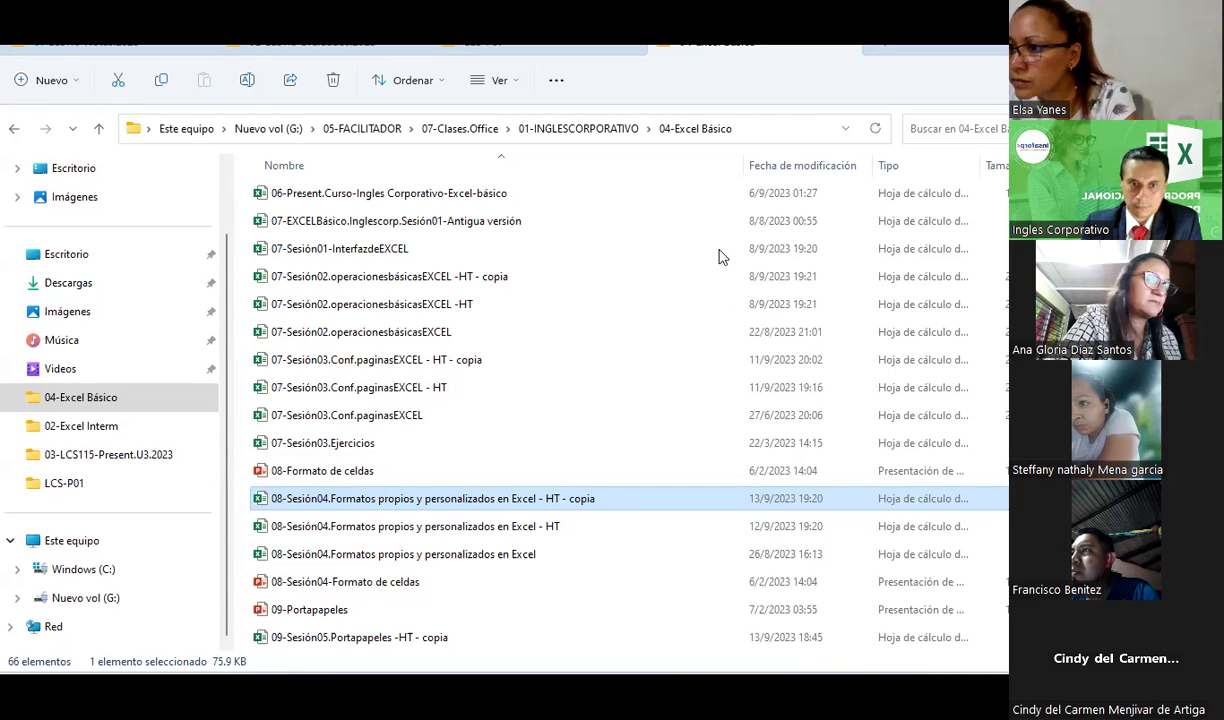
# Open the 09-Sesión05.Portapapeles -HT - copia workbook from the folder
pyautogui.click(377, 645)
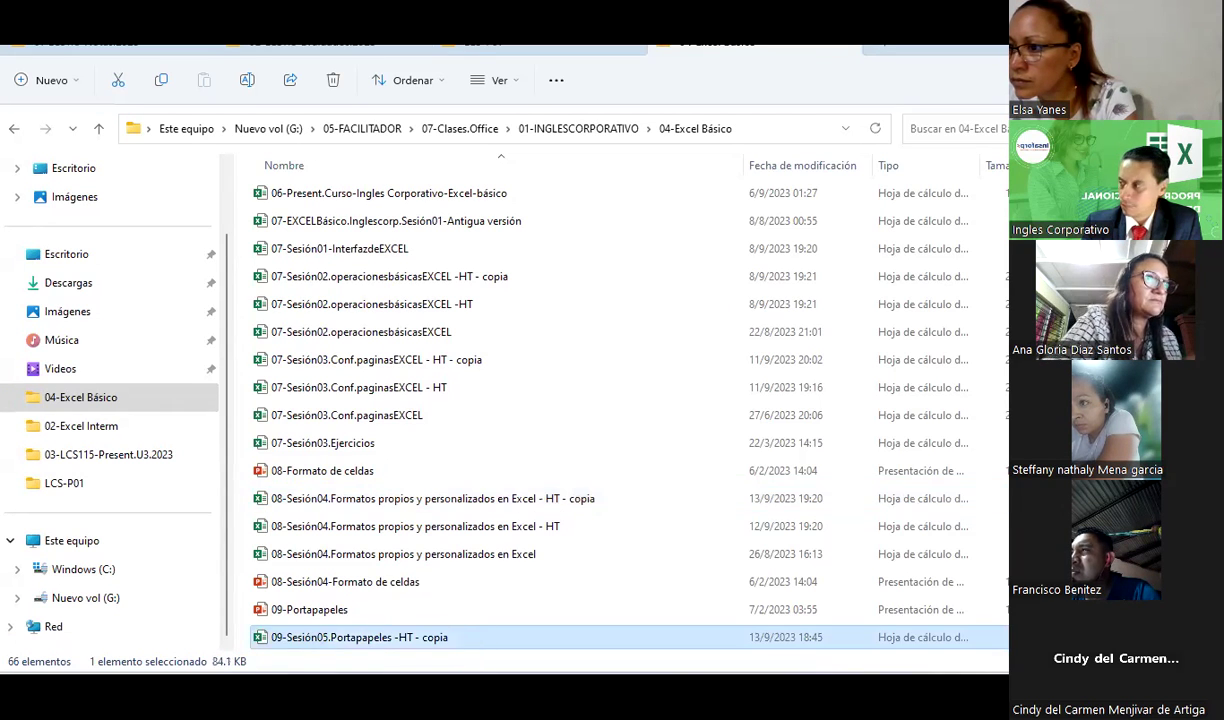
pyautogui.hotkey('alt', 'Tab')
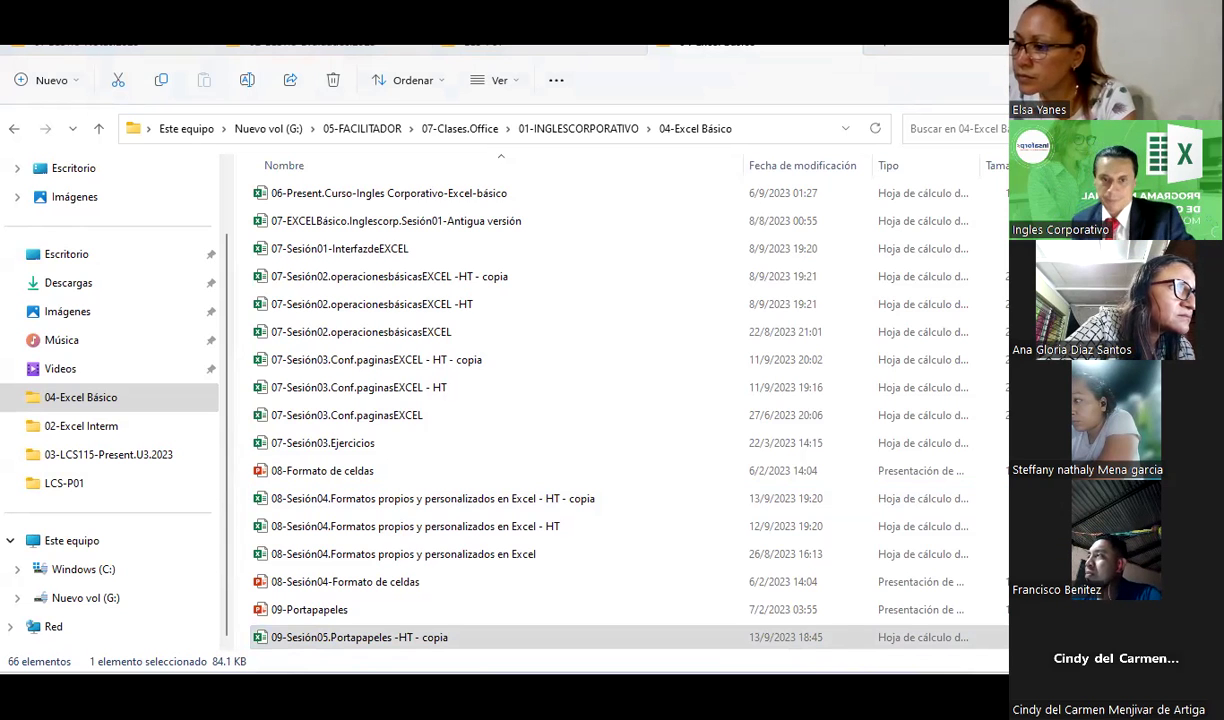
pyautogui.hotkey('alt', 'Tab')
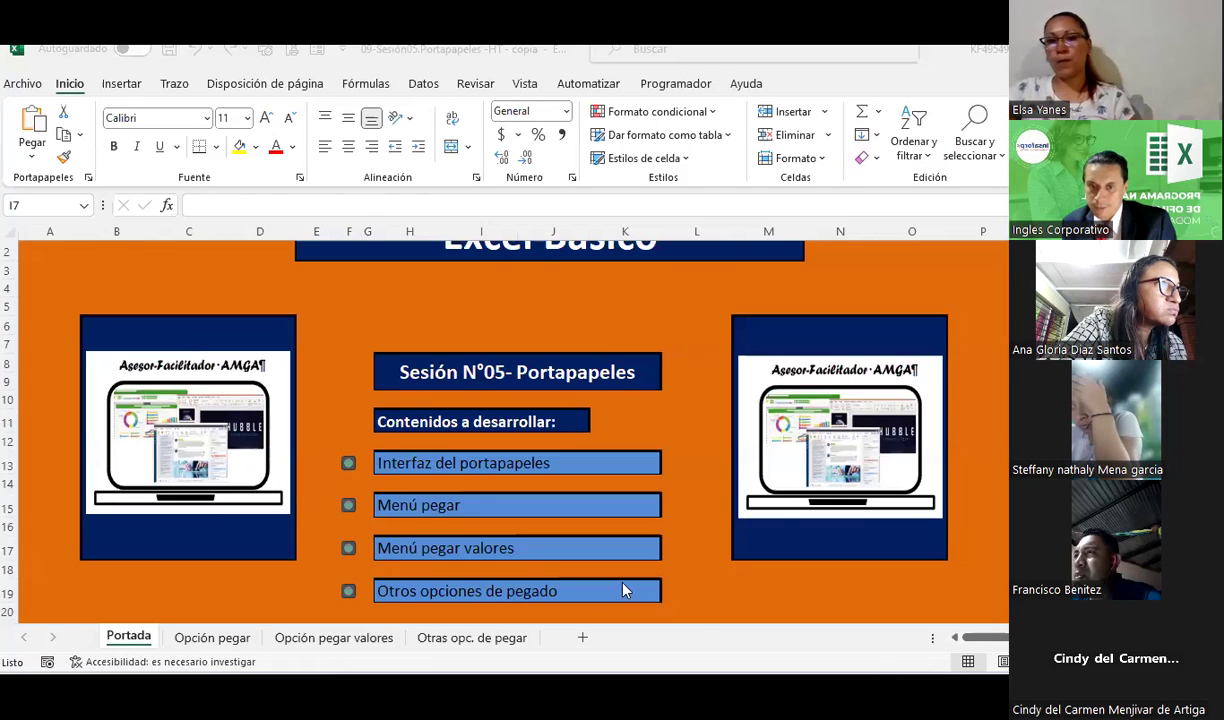
# Return to the Sesión04 exercise sheet and select the km/hr cells P9:P18
pyautogui.click(831, 594)
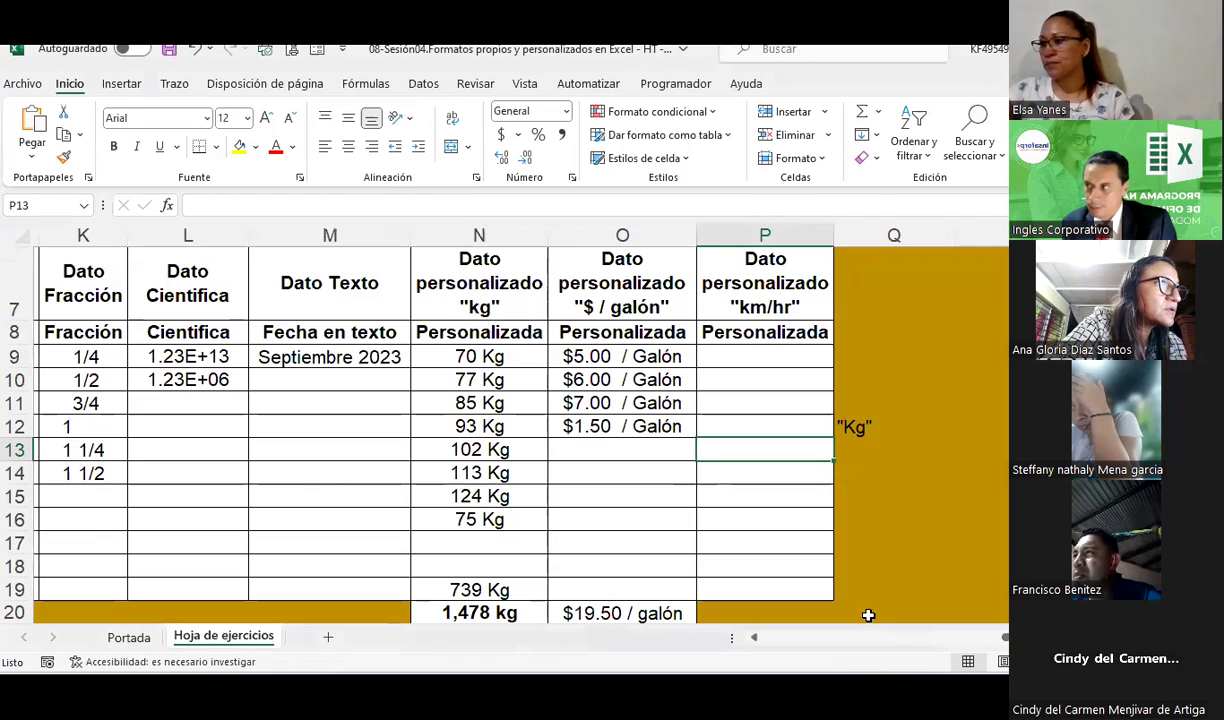
pyautogui.click(900, 380)
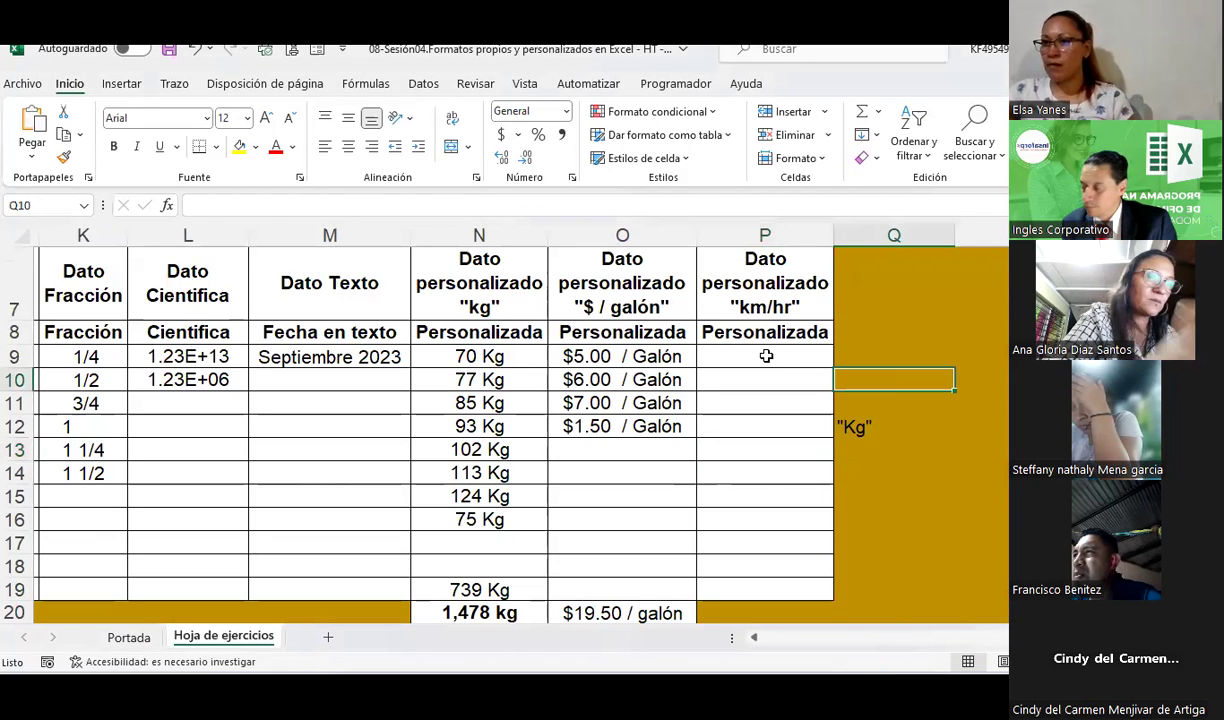
pyautogui.moveTo(766, 356); pyautogui.dragTo(768, 567)
# Apply the custom number format #,##0 "Km/hr" to cells P9:P18
pyautogui.rightClick(770, 575)
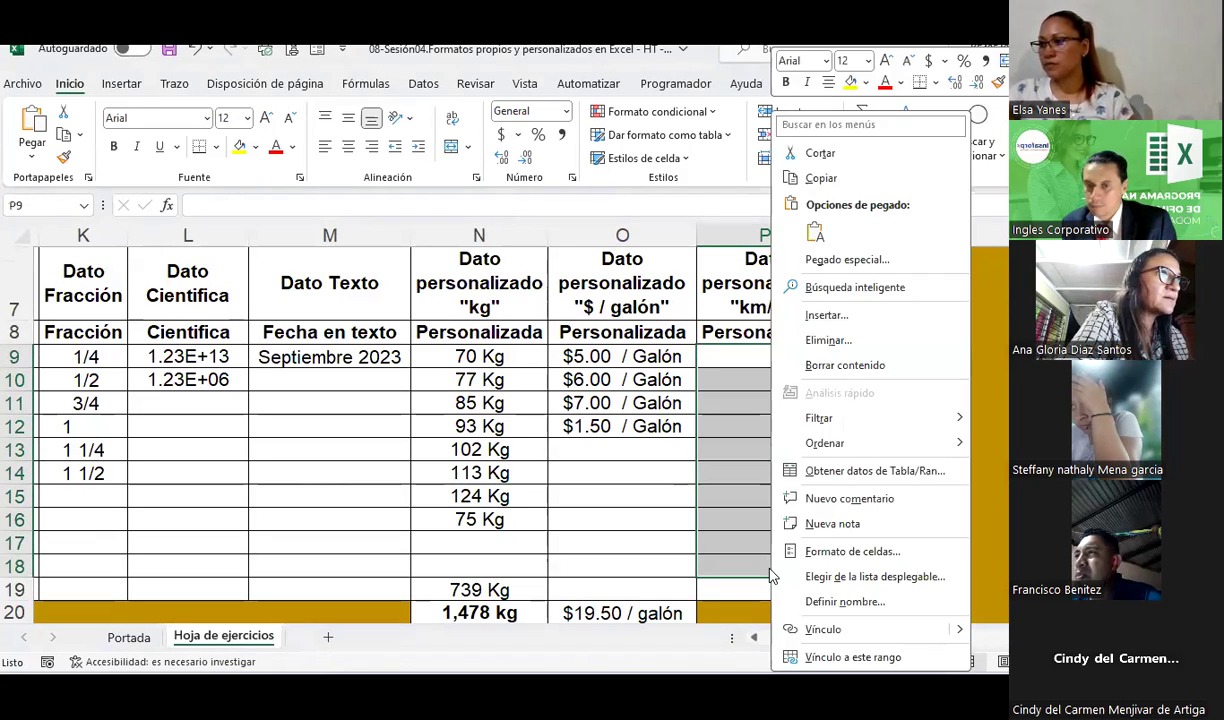
pyautogui.click(848, 554)
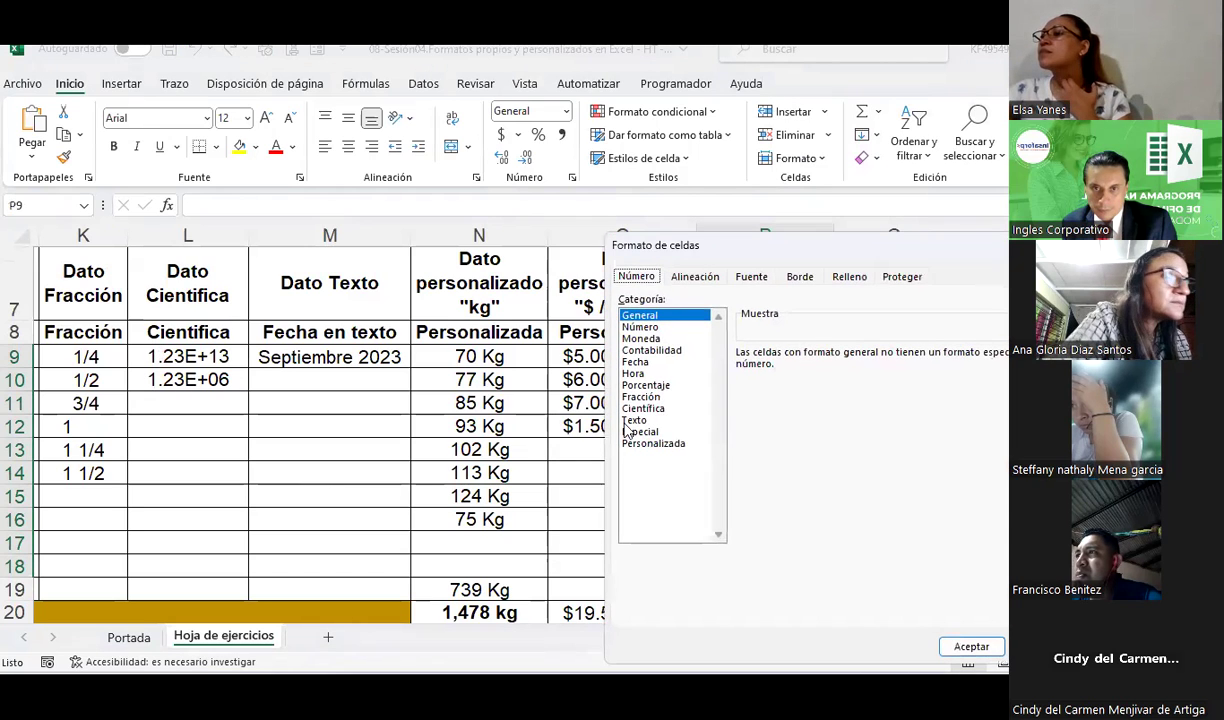
pyautogui.click(655, 444)
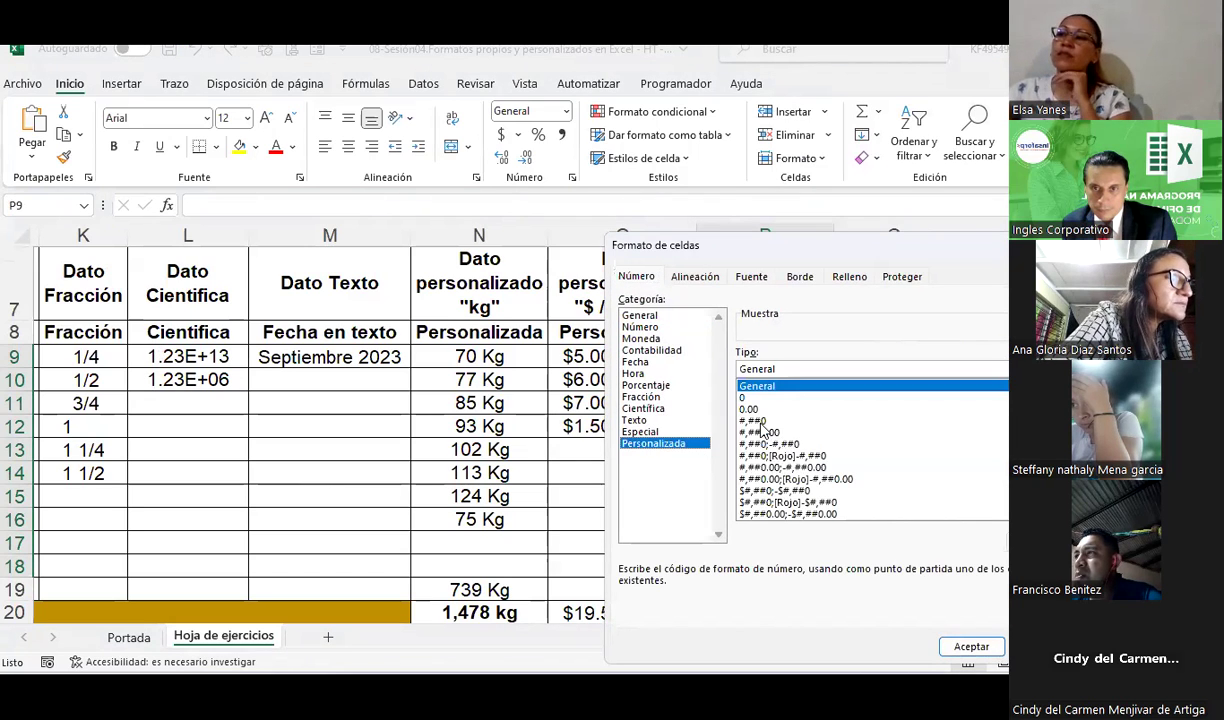
pyautogui.click(760, 421)
pyautogui.click(790, 369)
pyautogui.write('"')
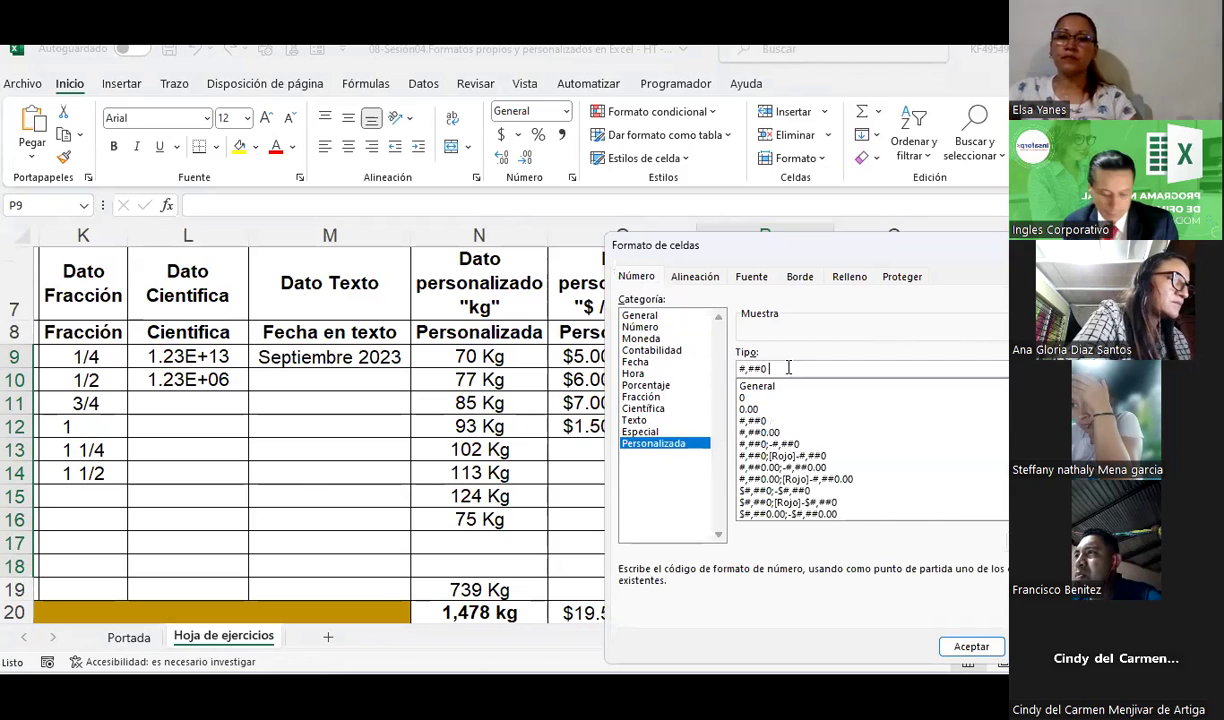
pyautogui.write('Km')
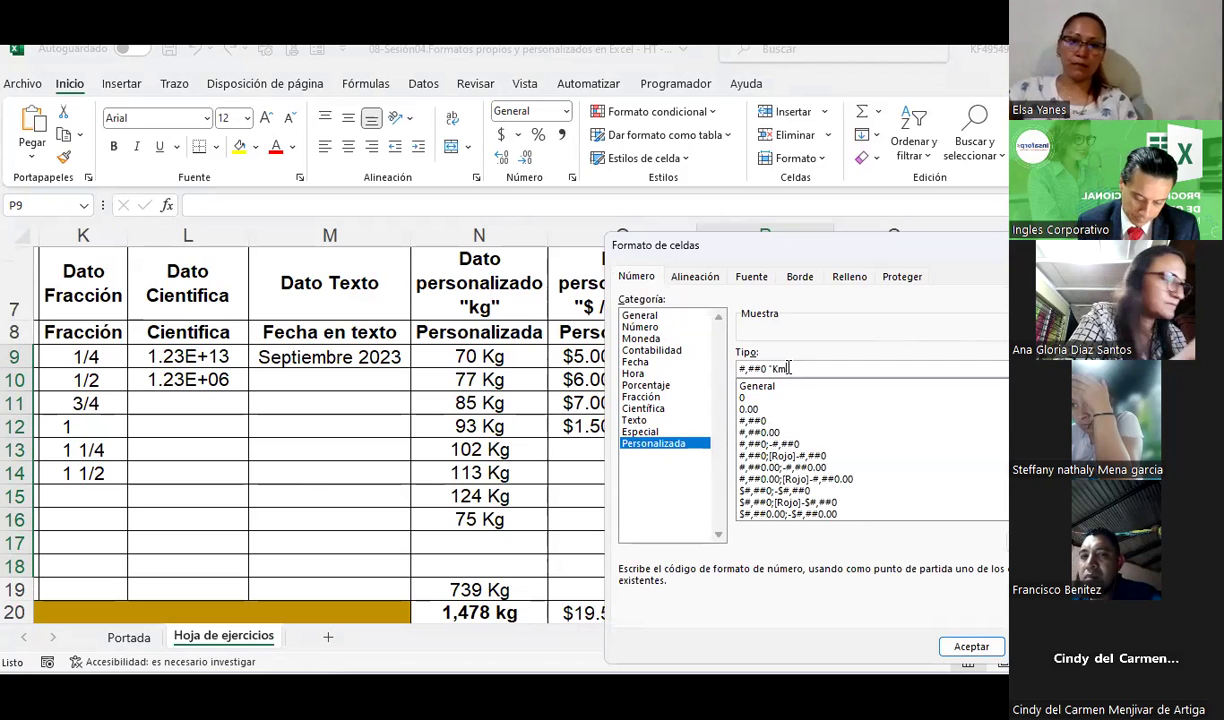
pyautogui.write('/hr"')
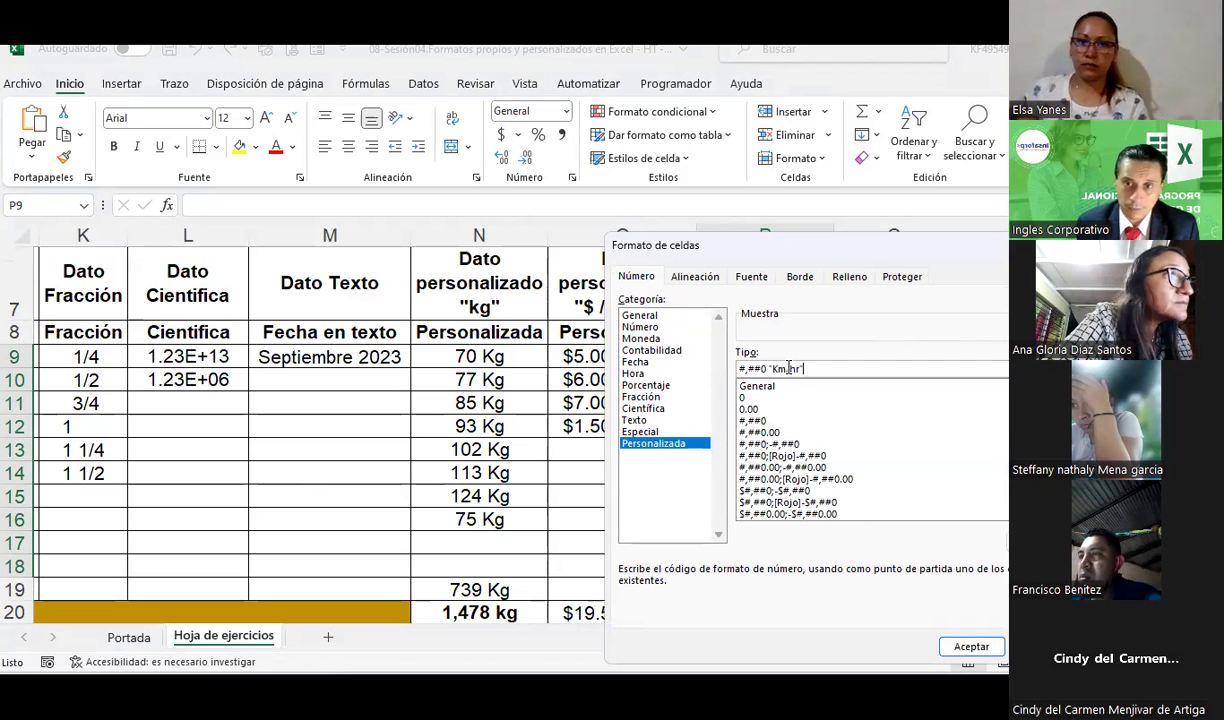
pyautogui.press('Return')
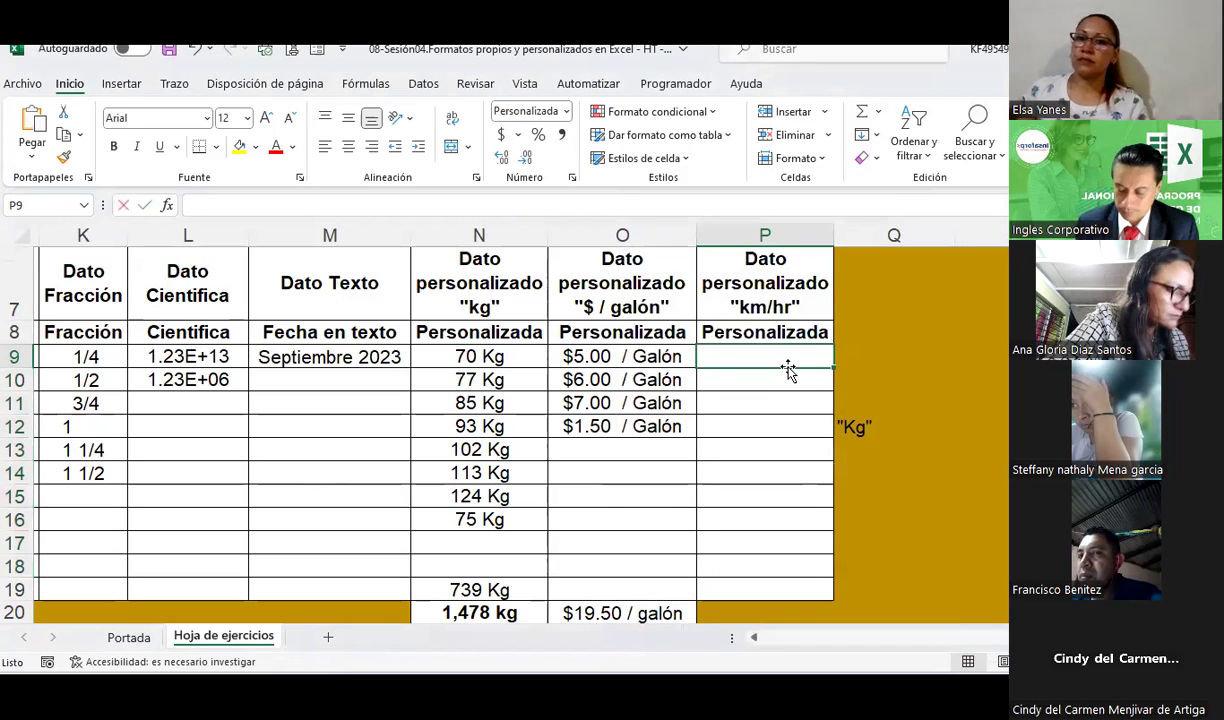
# Enter 10, 12 and 25 into km/hr cells P9 through P11
pyautogui.write('10')
pyautogui.press('Return')
pyautogui.write('12')
pyautogui.press('Return')
pyautogui.write('25')
pyautogui.press('Return')
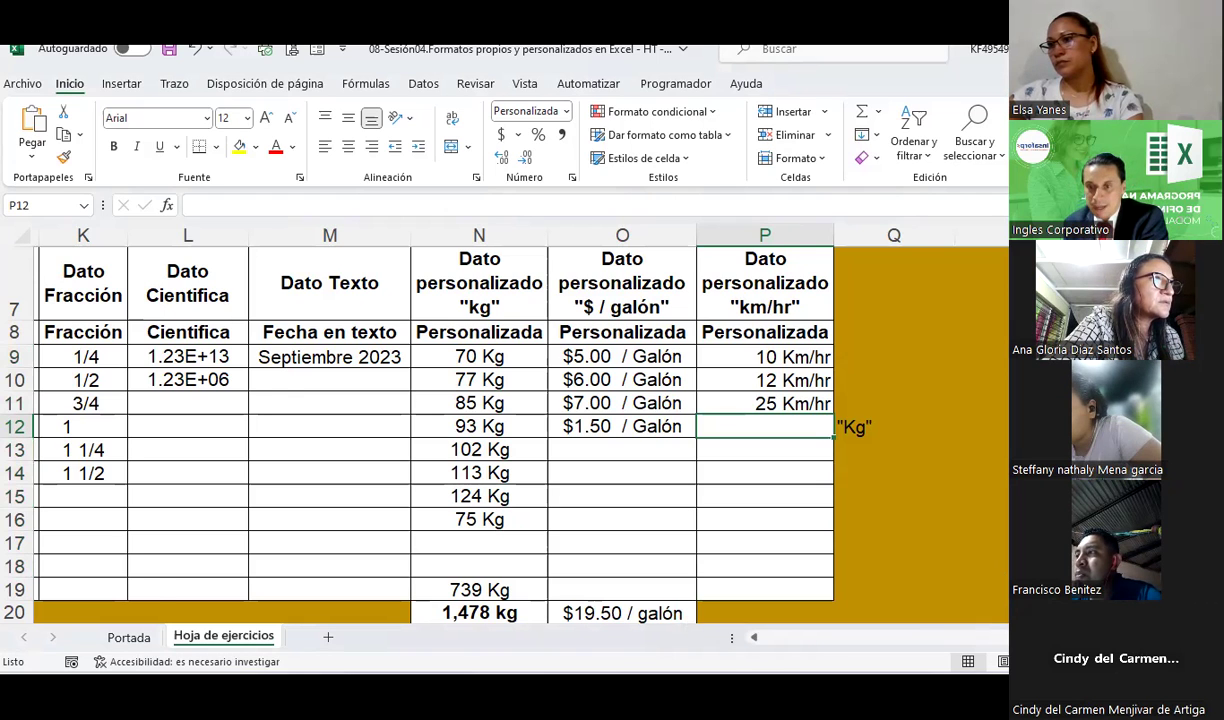
# Check P9's stored value, then enter 12.5 into P12
pyautogui.hscroll(-1, 520, 420)
pyautogui.hscroll(3, 520, 420)
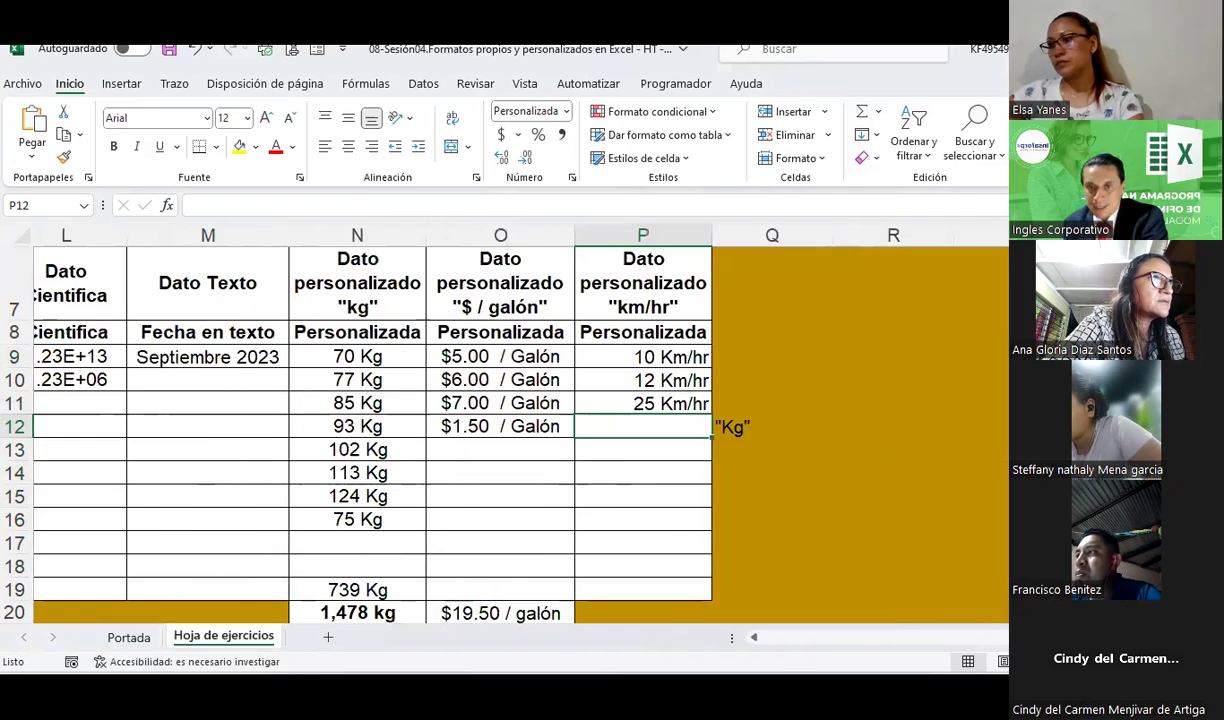
pyautogui.click(664, 358)
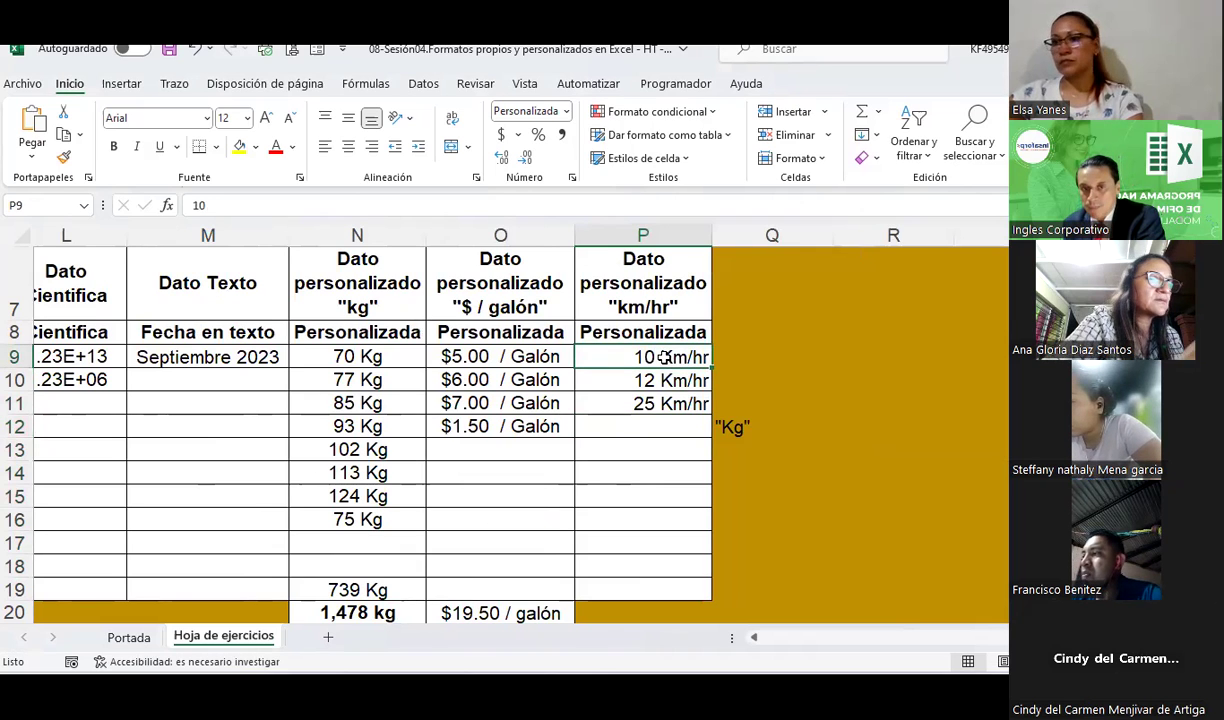
pyautogui.click(628, 427)
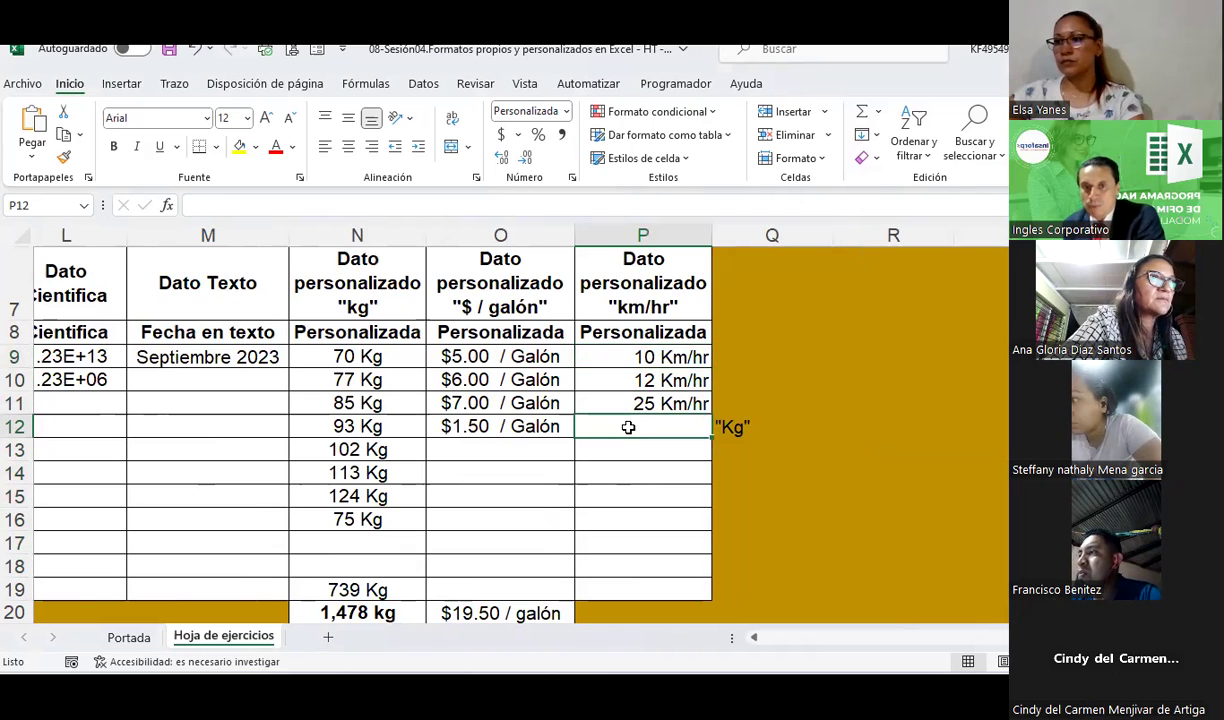
pyautogui.write('12.5')
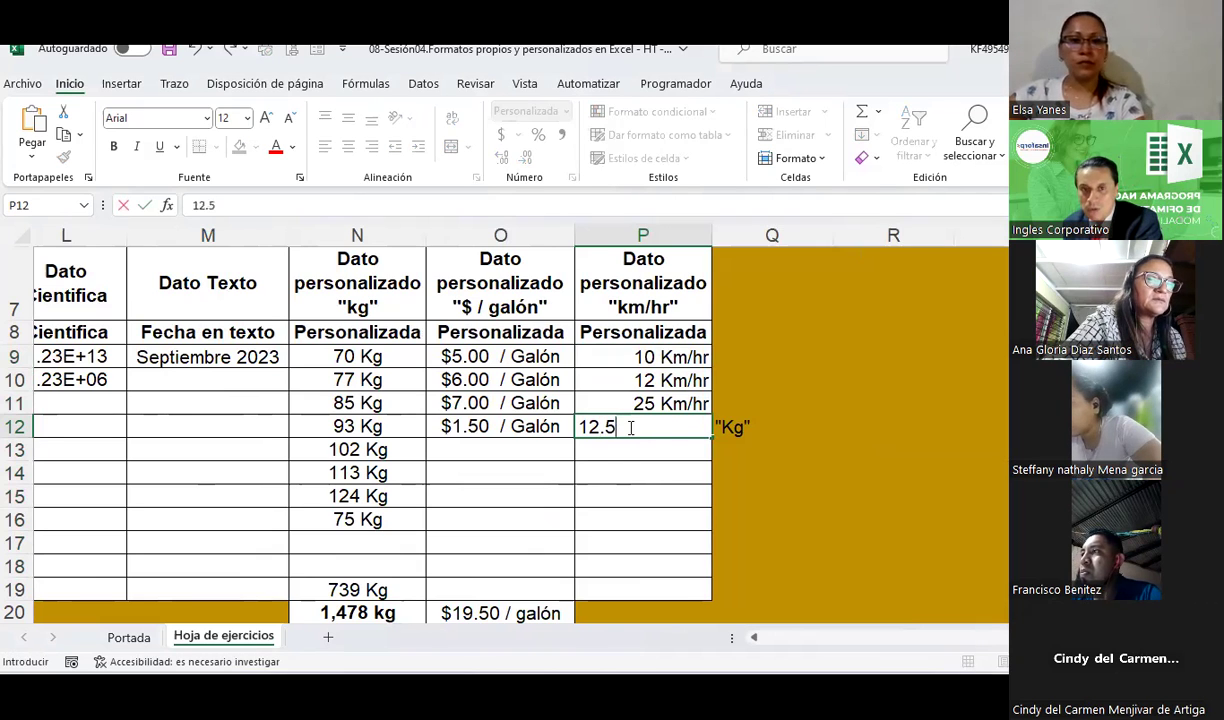
pyautogui.press('Return')
# Adjust P12's decimals so it displays 12.50 Km/hr
pyautogui.click(628, 427)
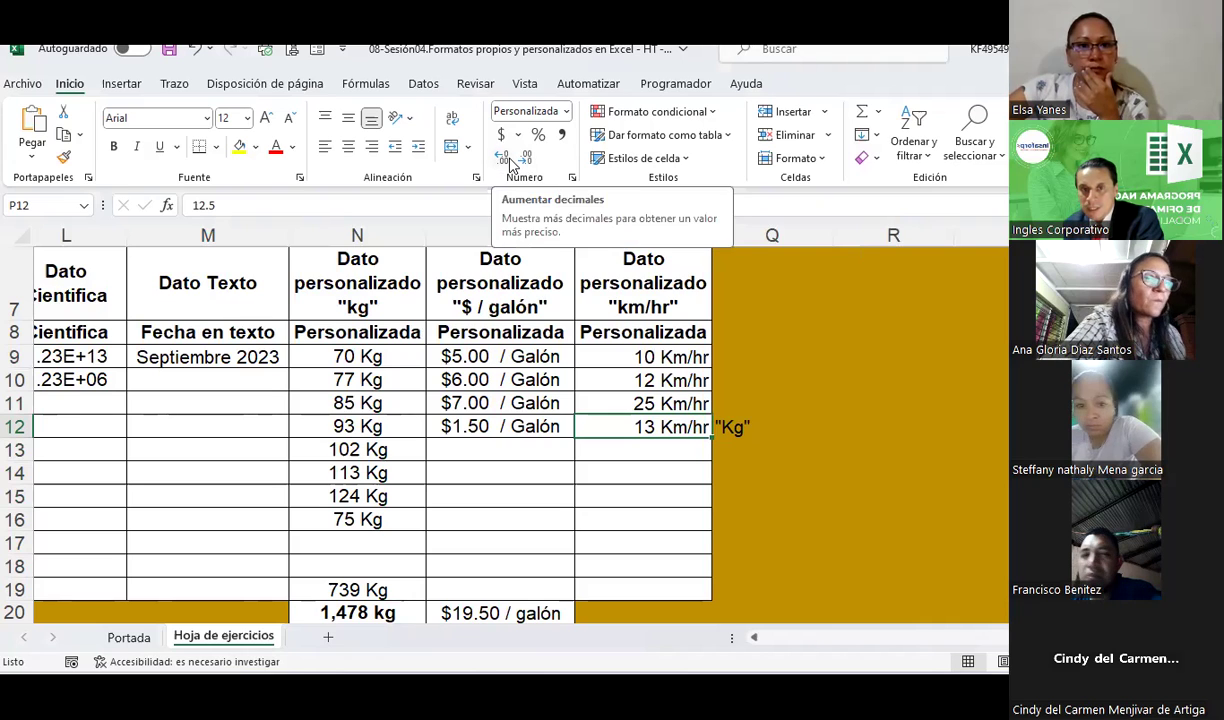
pyautogui.click(508, 160)
pyautogui.click(506, 159)
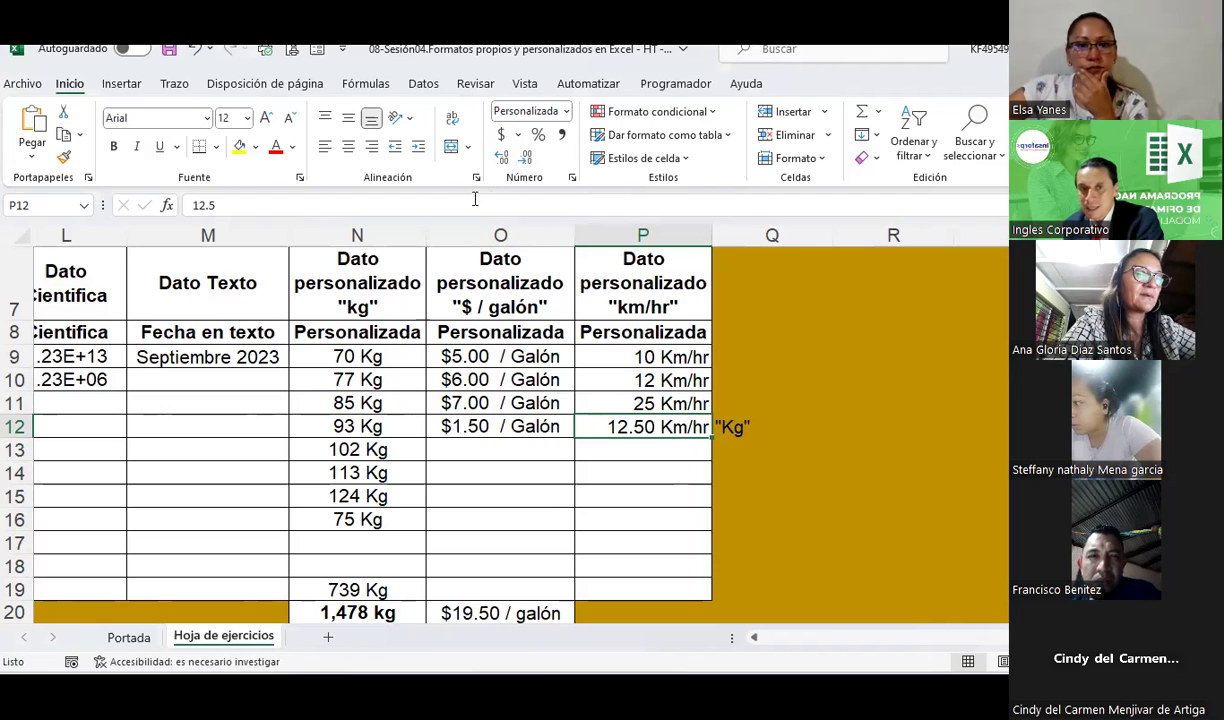
pyautogui.click(524, 160)
pyautogui.click(524, 160)
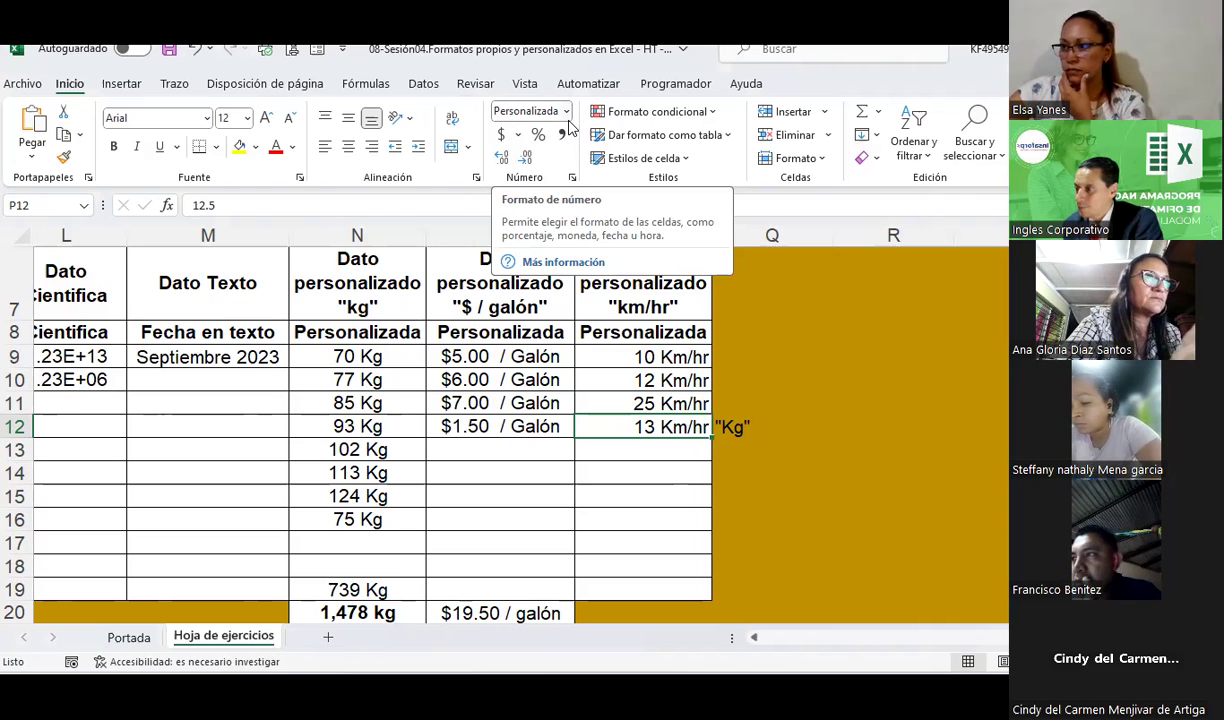
pyautogui.click(499, 158)
pyautogui.click(499, 158)
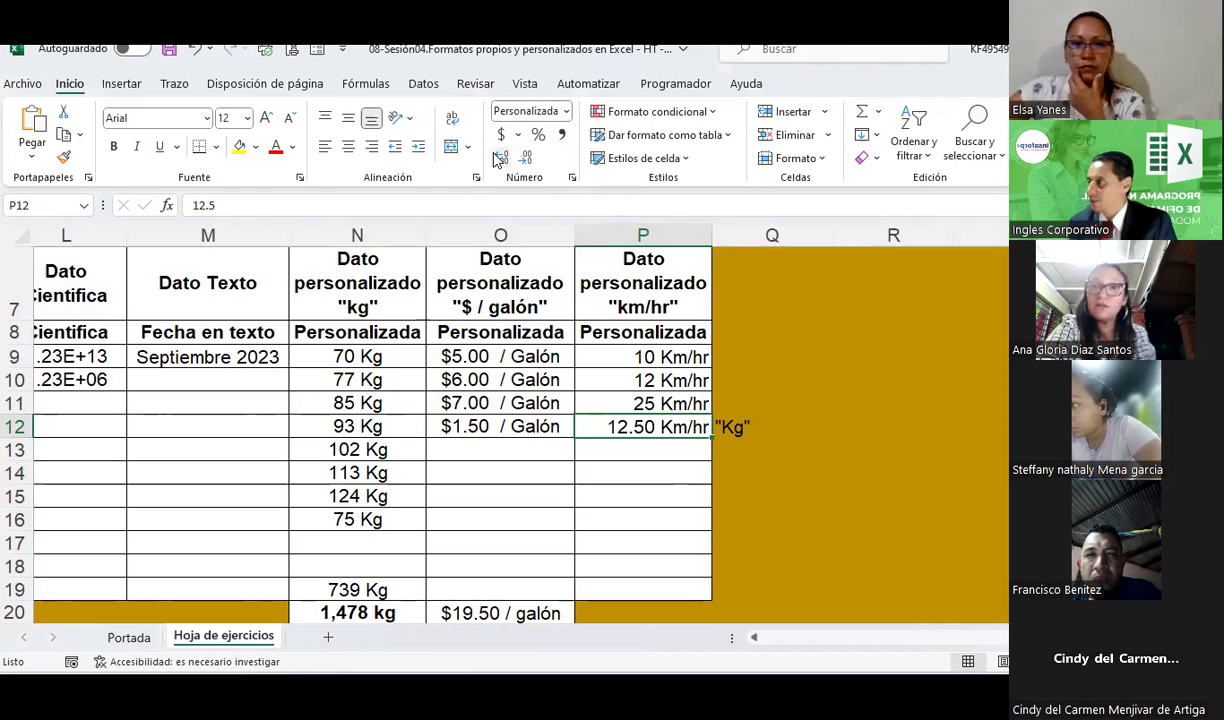
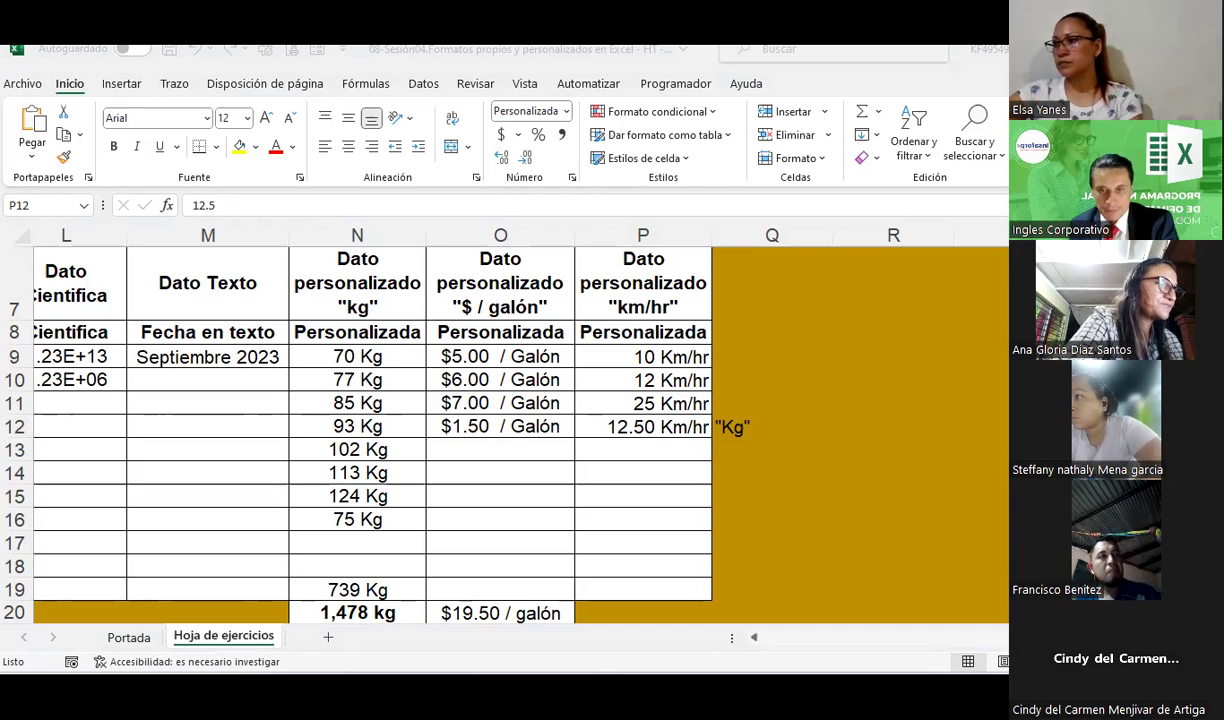
# Close the custom-formats workbook with Ctrl+W, choosing Guardar to keep the changes
pyautogui.click(807, 440)
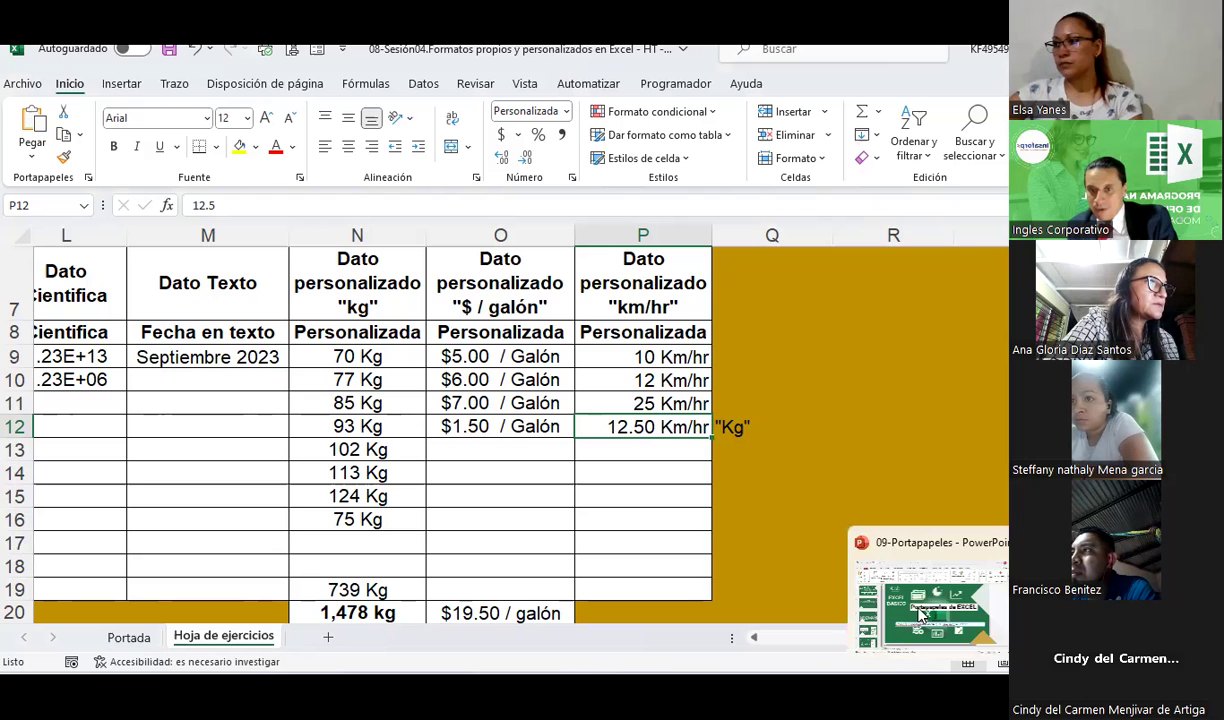
pyautogui.click(921, 424)
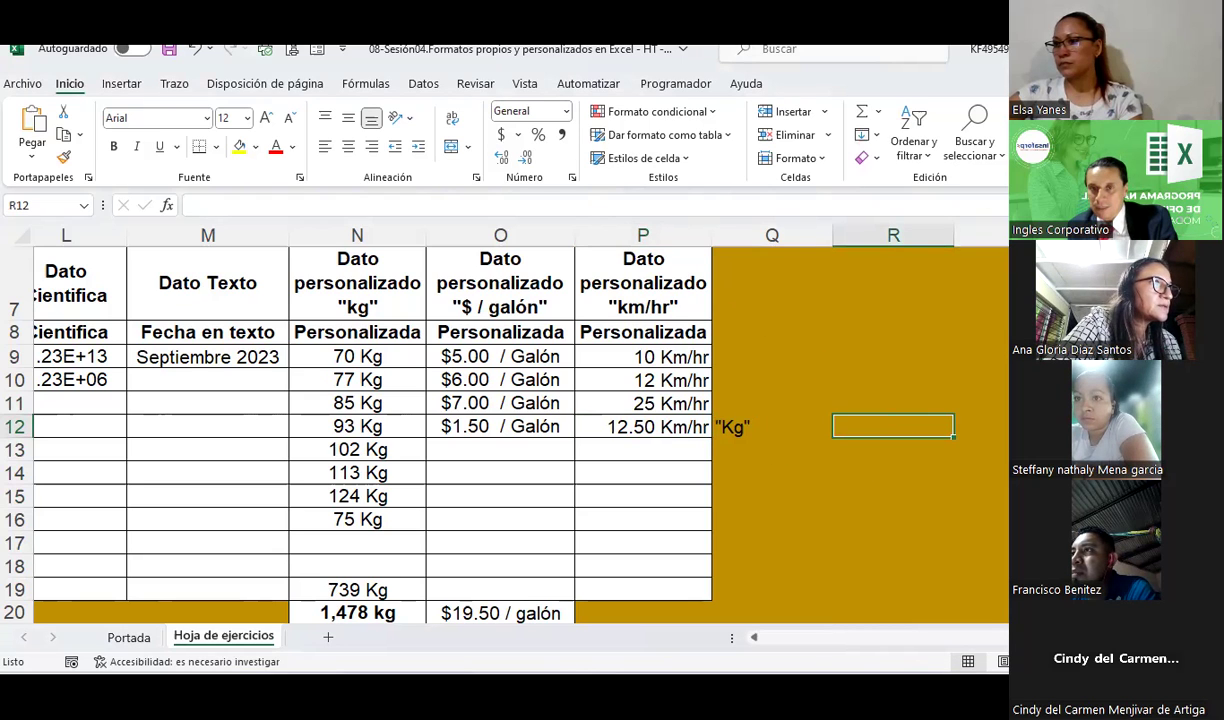
pyautogui.hotkey('ctrl', 'w')
pyautogui.click(550, 390)
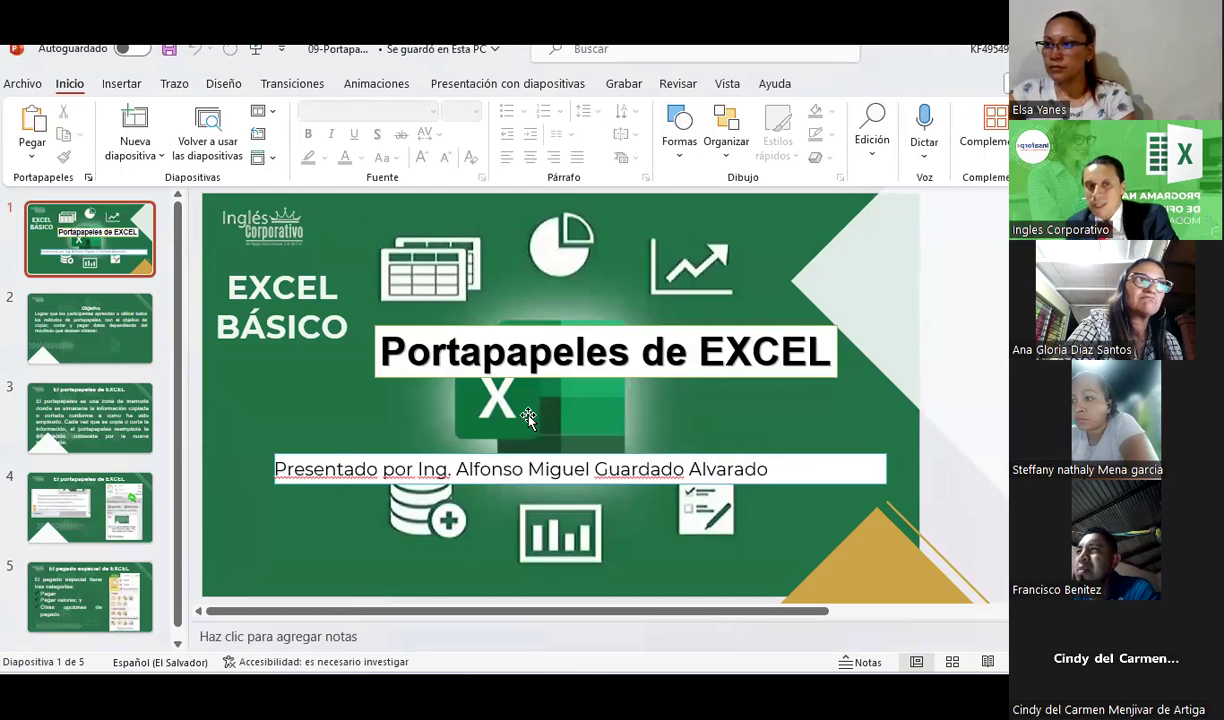
# Go to slide 2, 'Objetivo', of the Portapapeles de EXCEL presentation
pyautogui.click(45, 325)
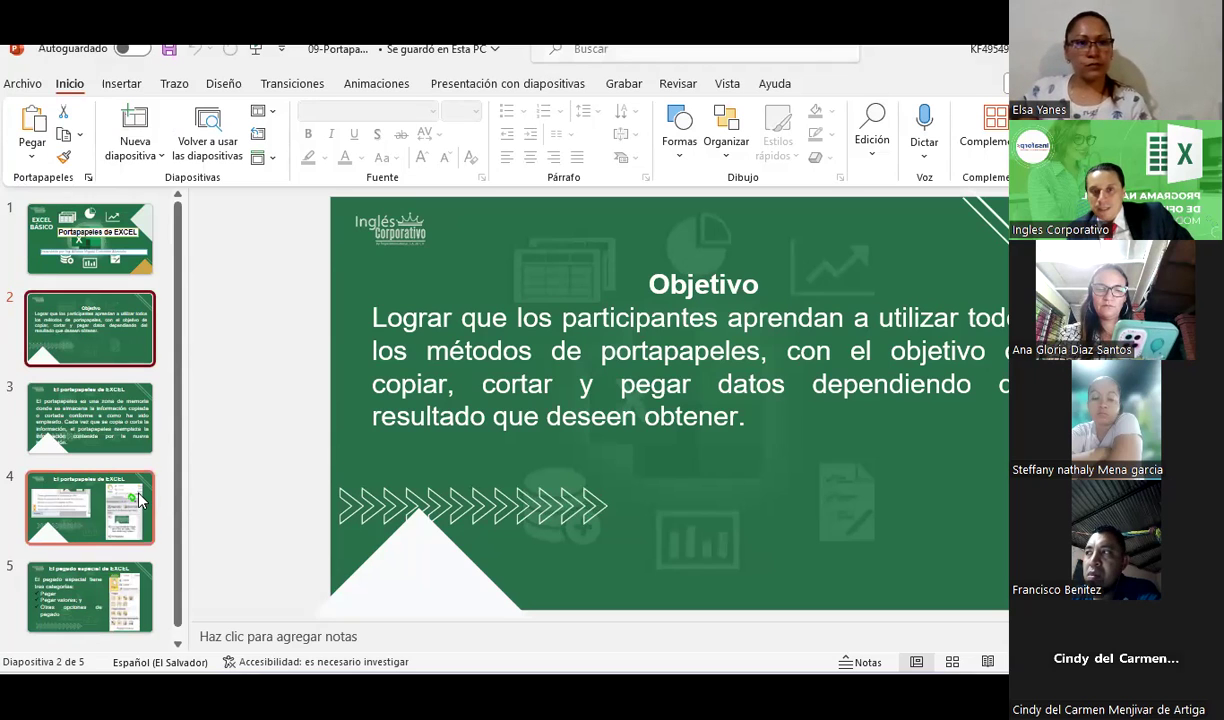
# Review slides 4 and 5 on clipboard and paste special, then switch to the Sesión N°05 Portapapeles workbook
pyautogui.click(119, 513)
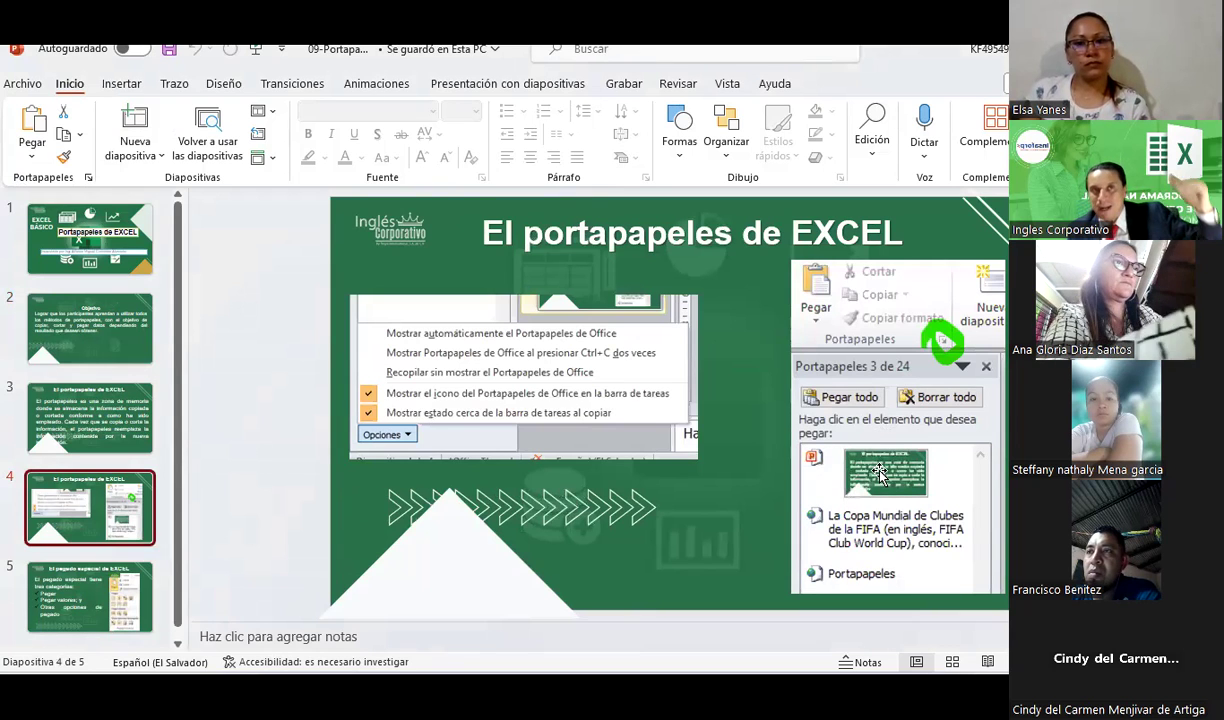
pyautogui.click(101, 576)
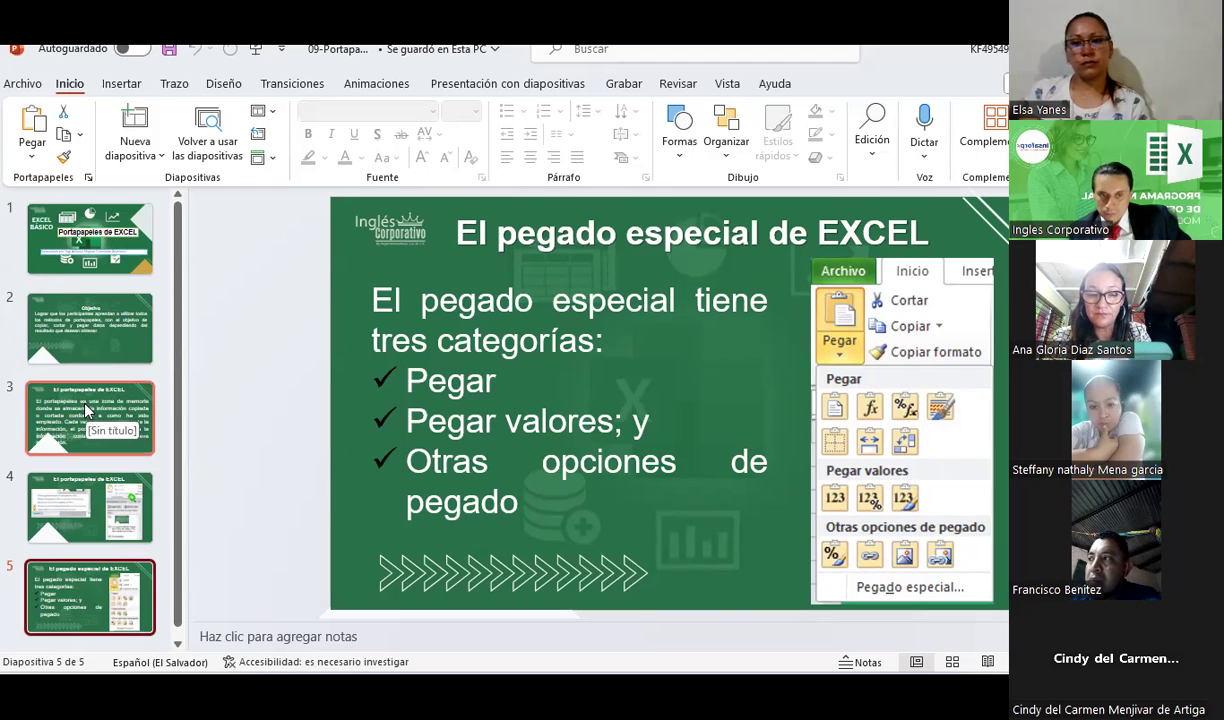
pyautogui.scroll(-1, 80, 385)
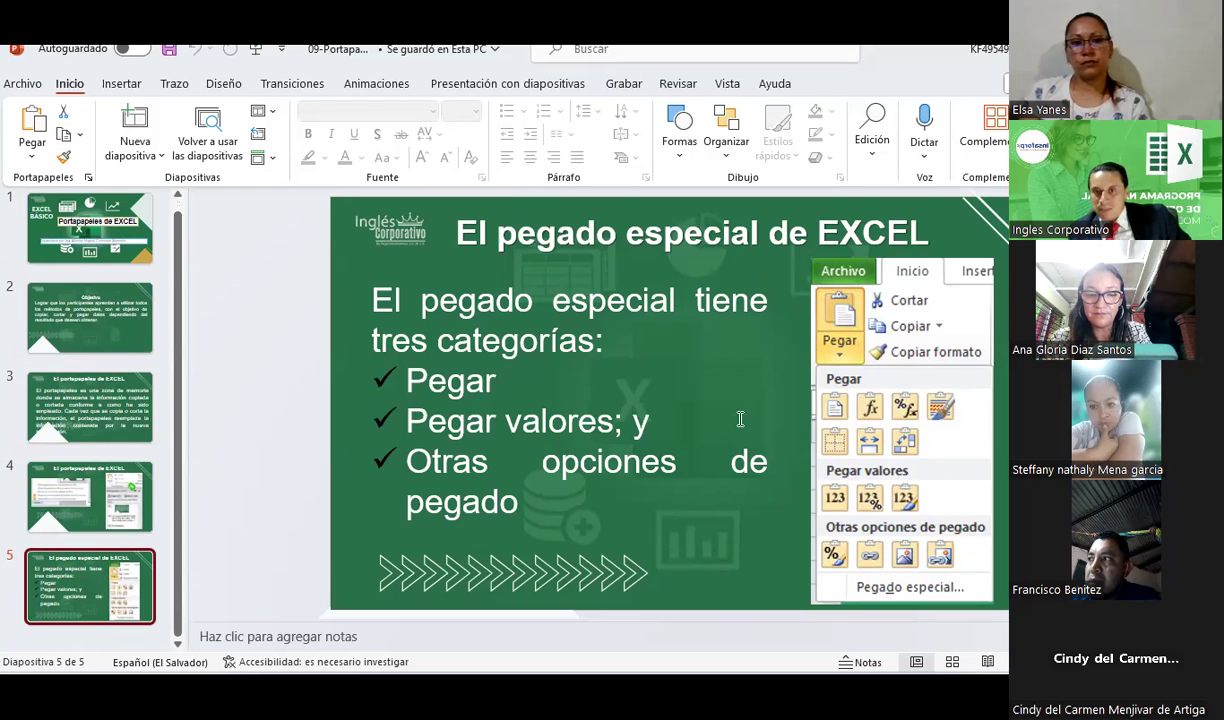
pyautogui.click(95, 480)
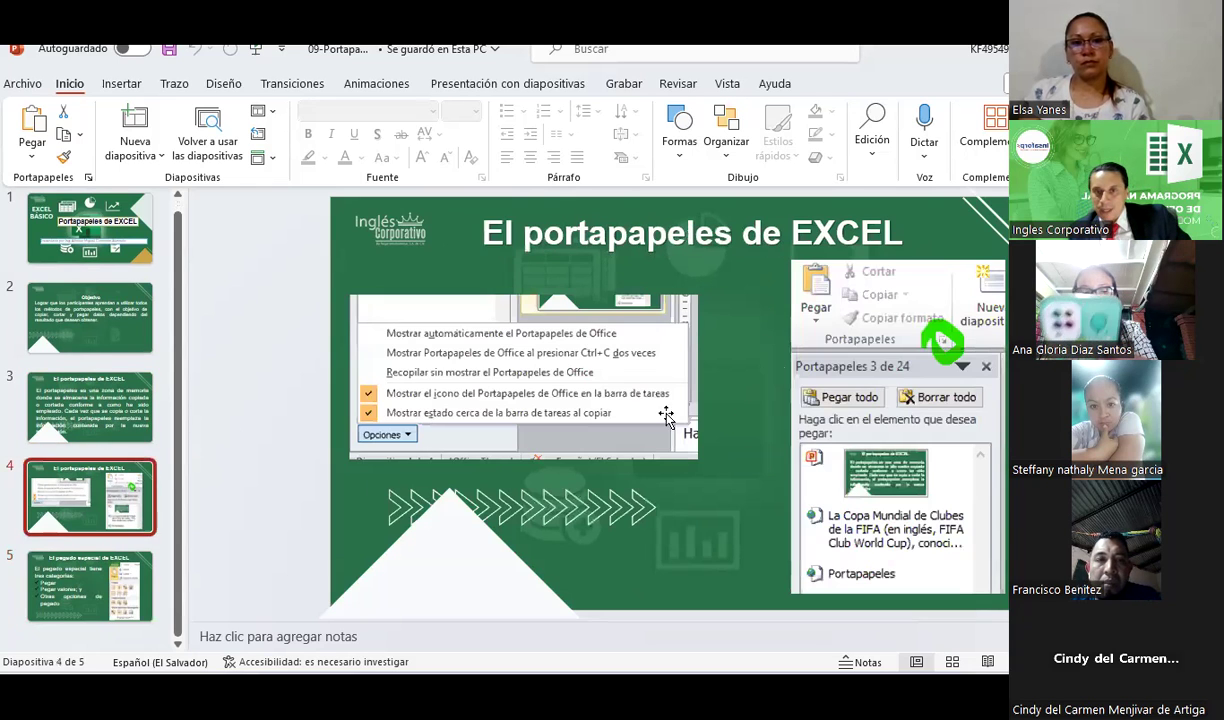
pyautogui.click(84, 582)
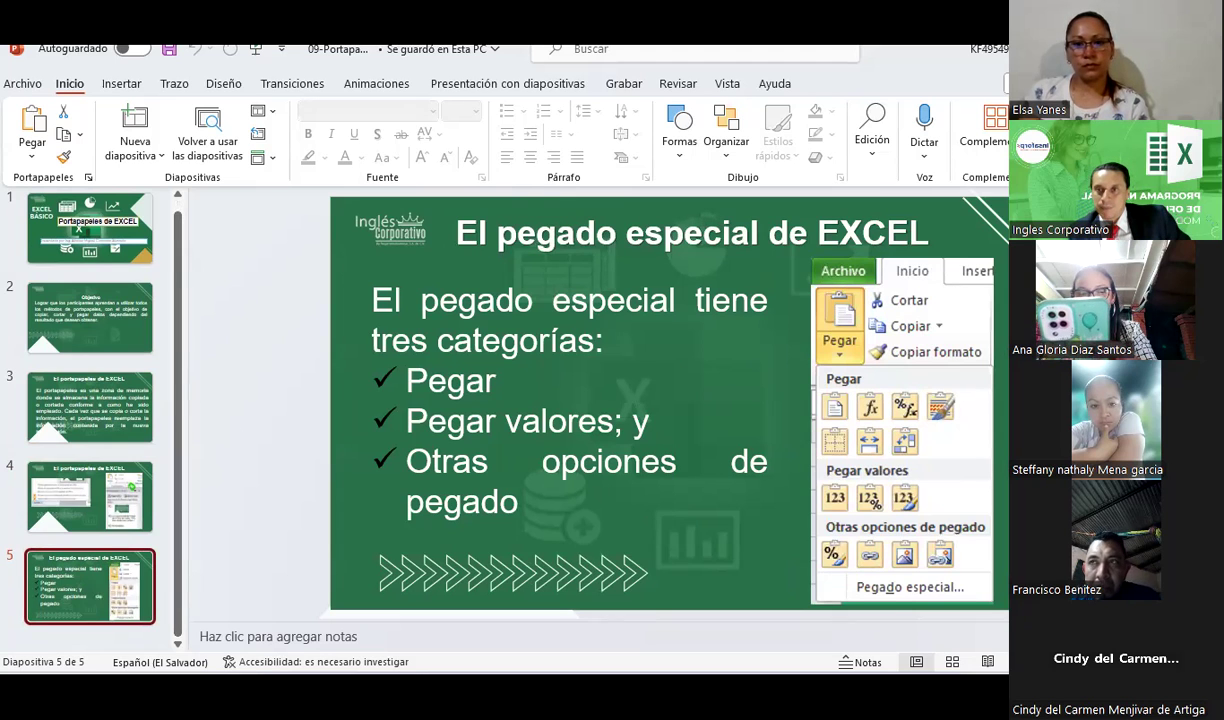
pyautogui.hotkey('alt', 'Tab')
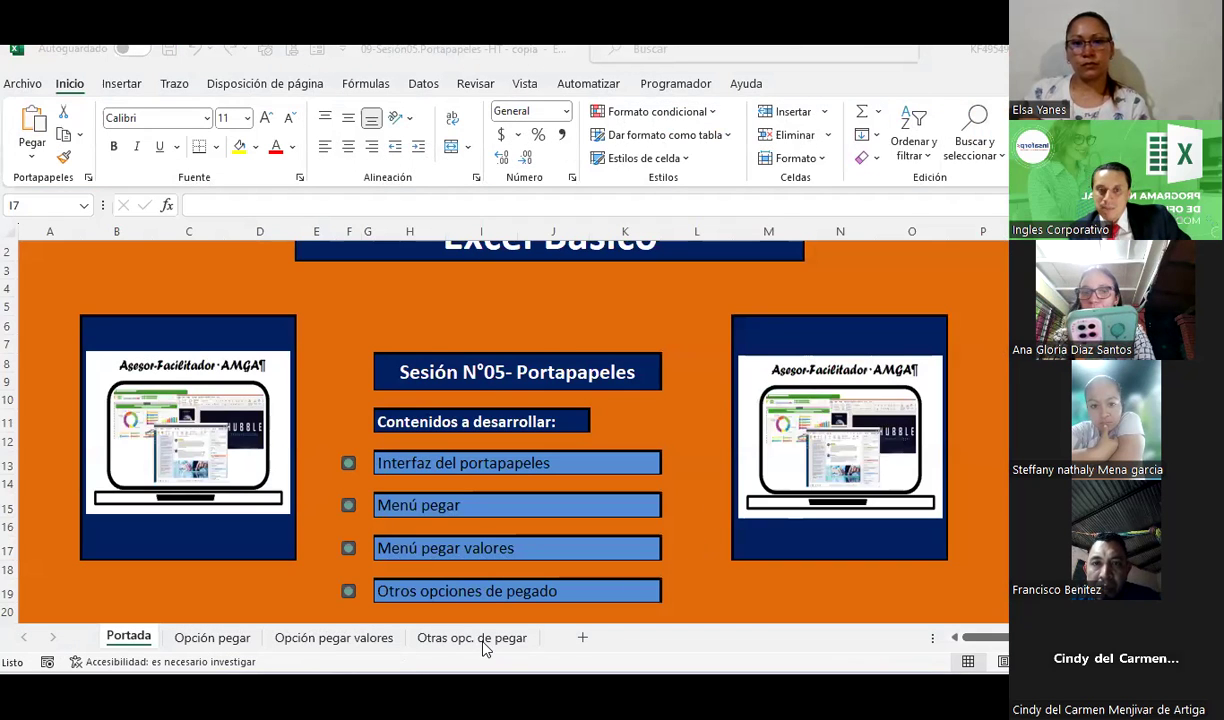
# Insert a blank Hoja1 sheet, select C3, then bring up the ASCII code page in Firefox
pyautogui.click(582, 637)
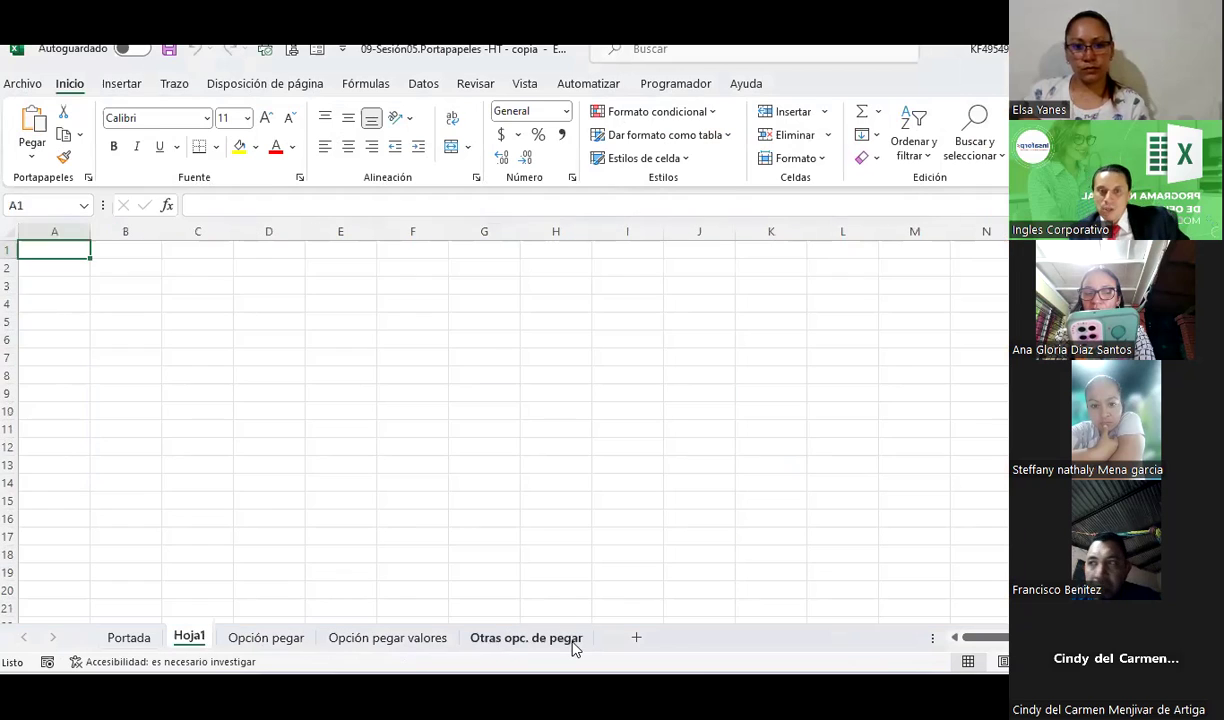
pyautogui.click(193, 280)
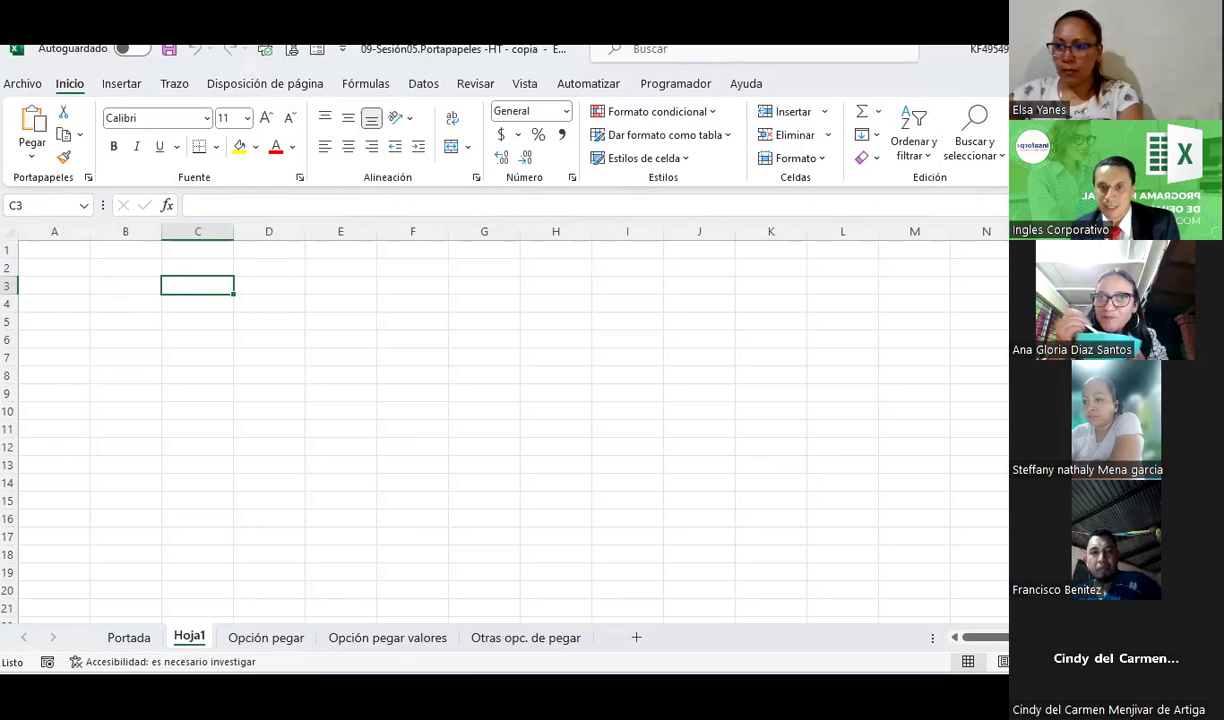
pyautogui.click(700, 520)
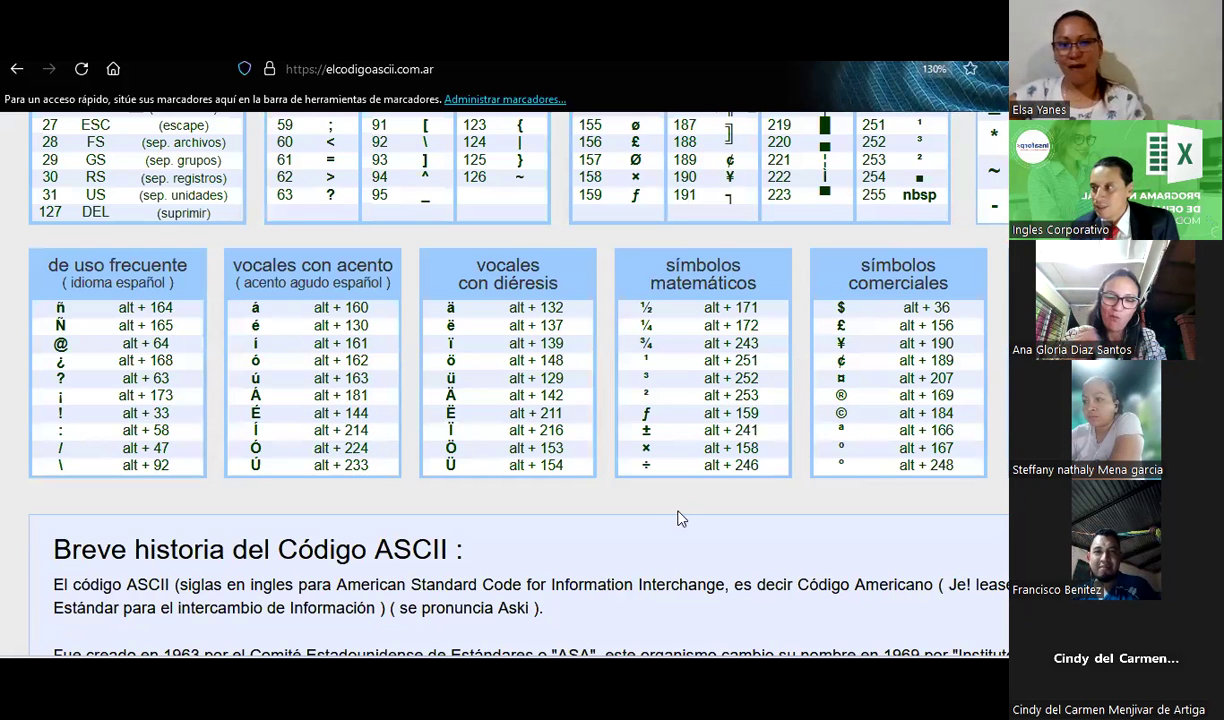
# Search the web for 'Turismo en El Salvador'
pyautogui.click(467, 70)
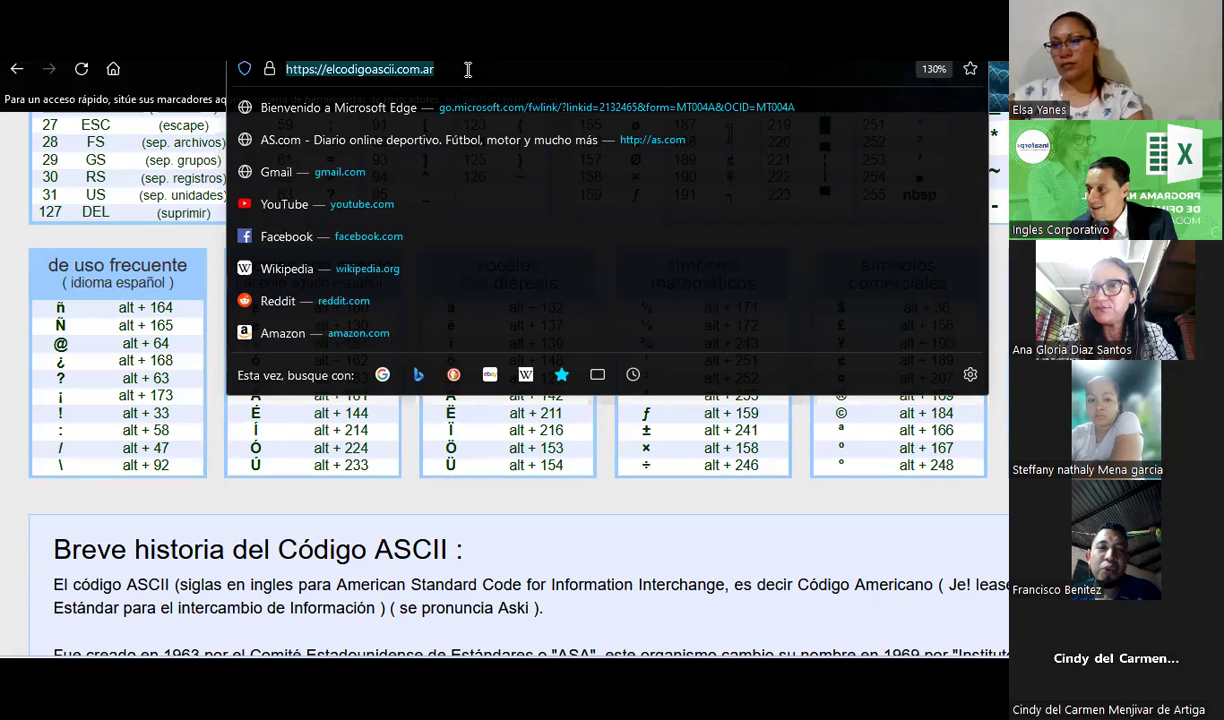
pyautogui.write('T')
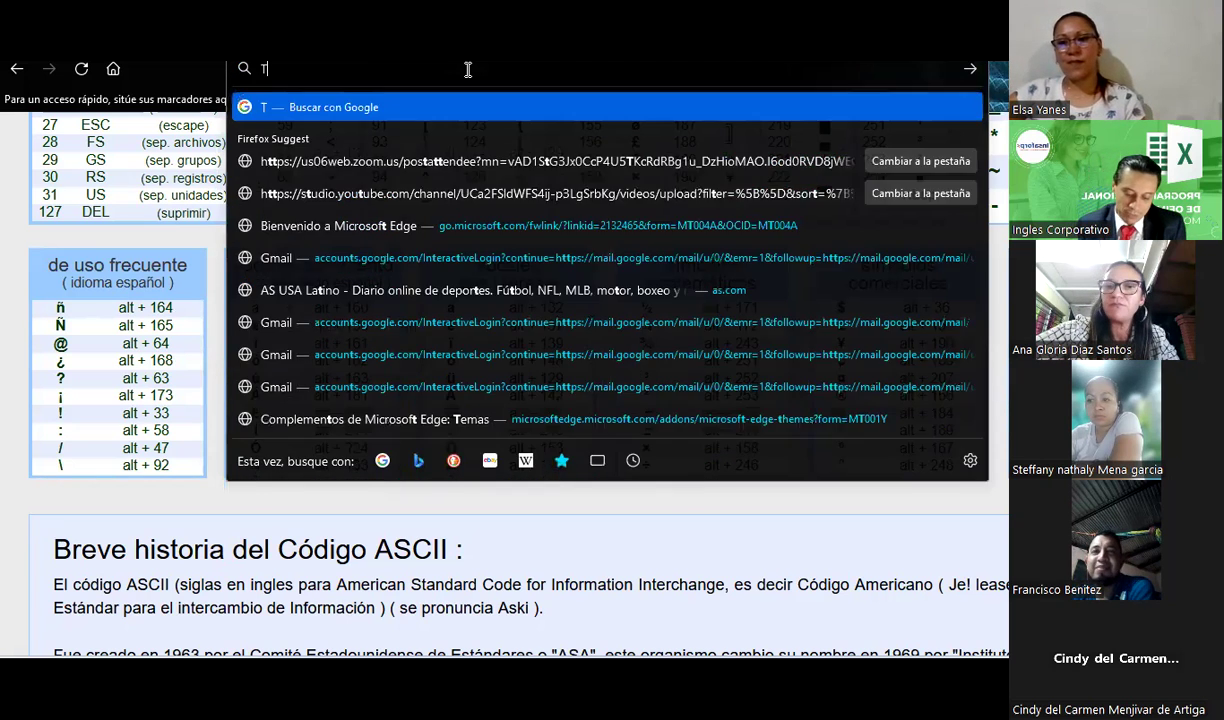
pyautogui.write('urismo')
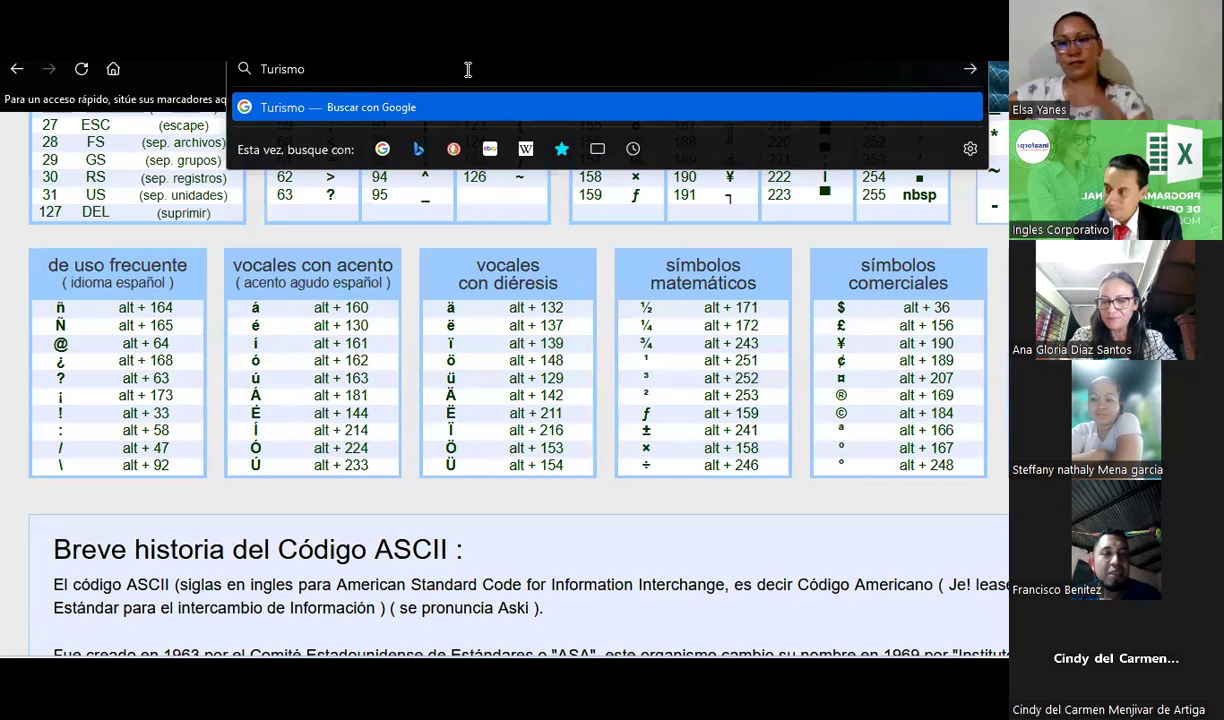
pyautogui.write(' en El Salvador')
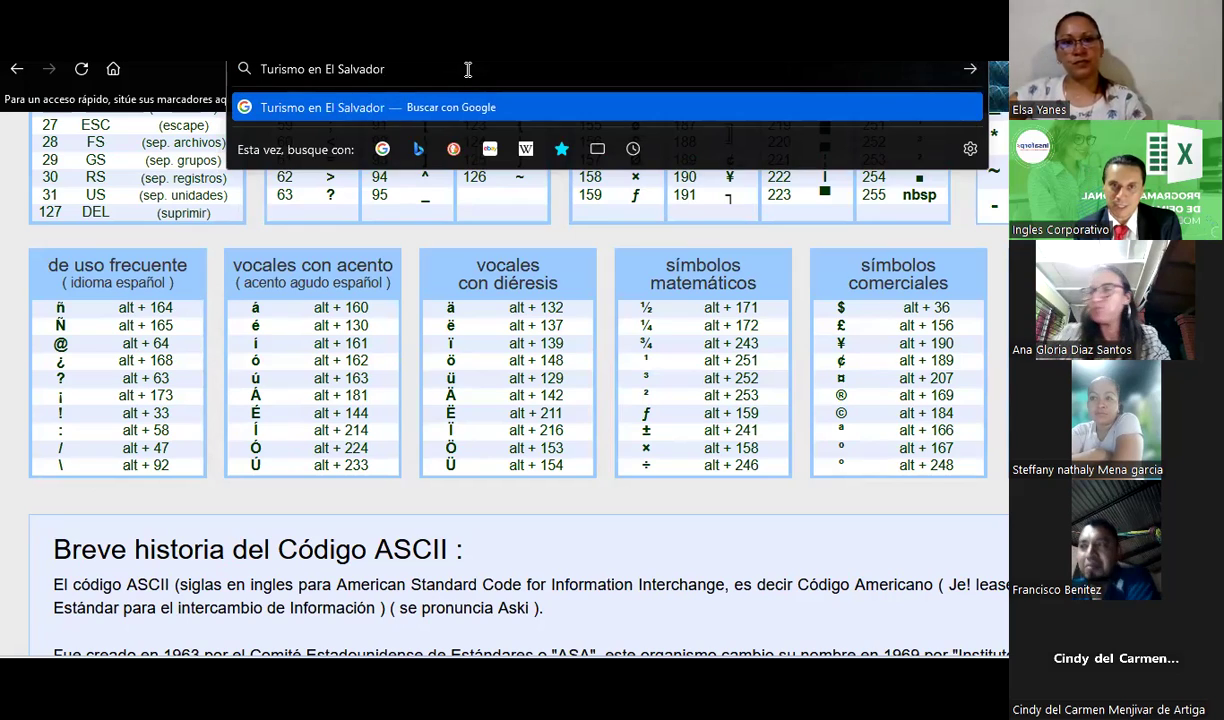
pyautogui.press('Return')
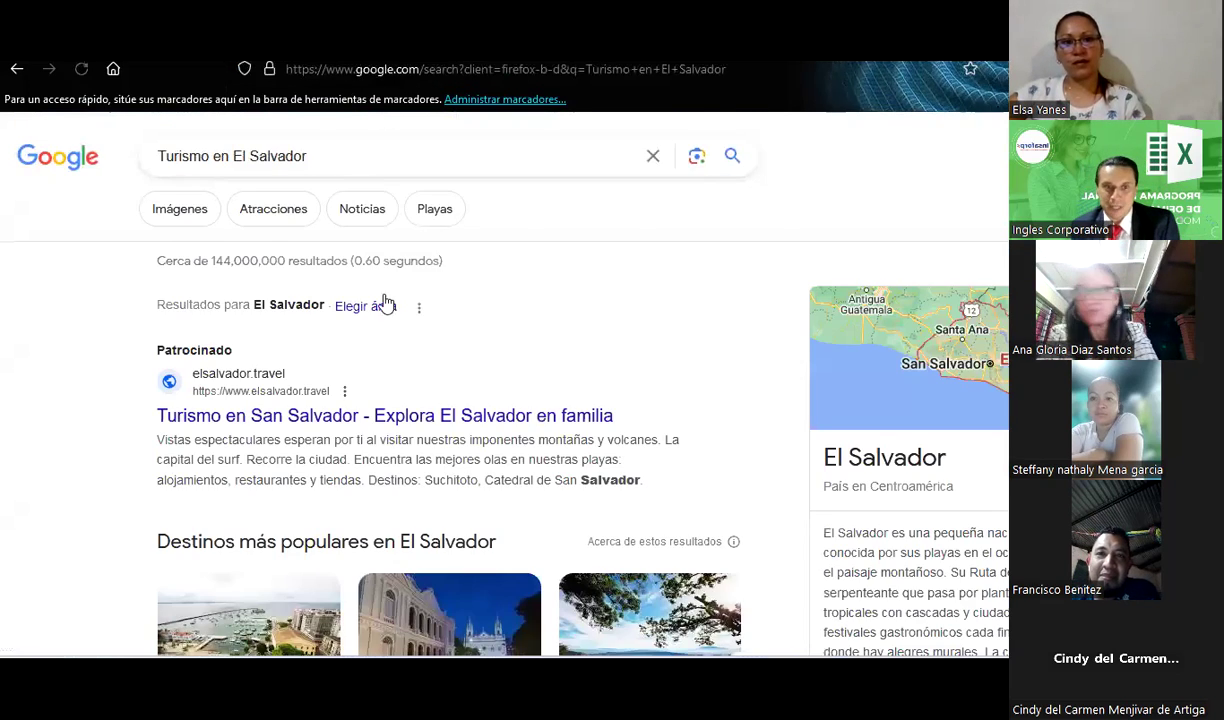
# Open the El Salvador tourism website, dismiss its promotional popup, and browse the page
pyautogui.scroll(-3, 378, 280)
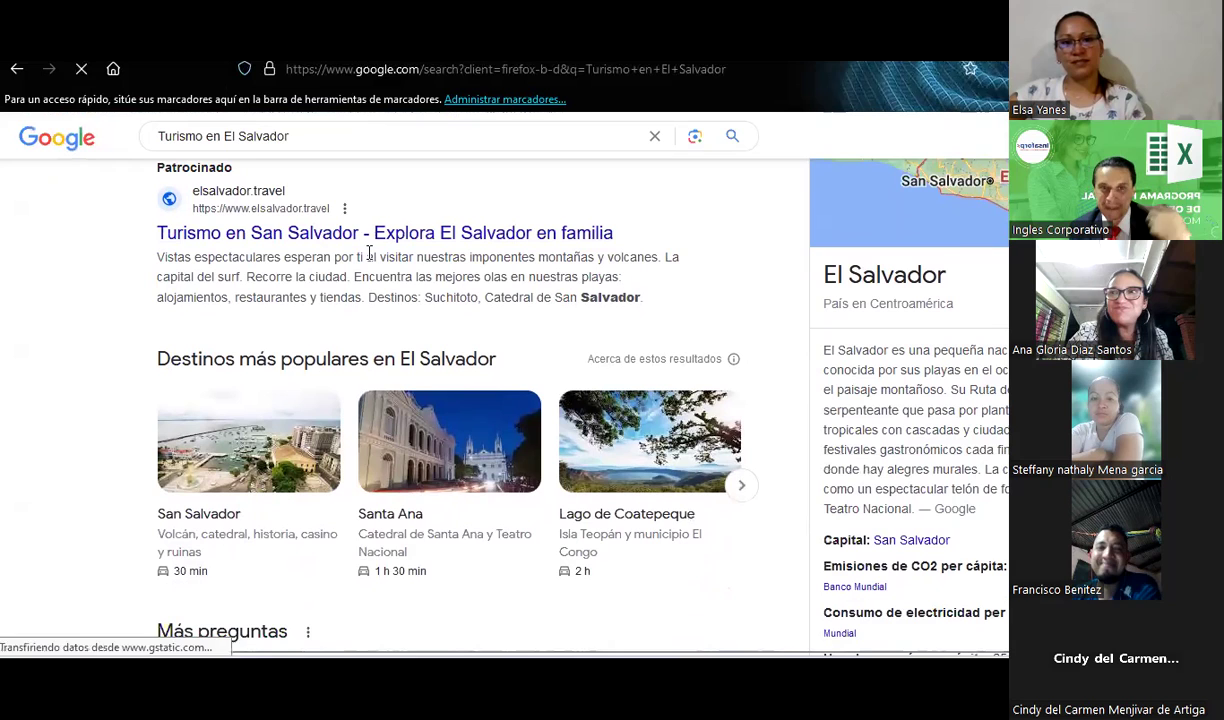
pyautogui.click(430, 240)
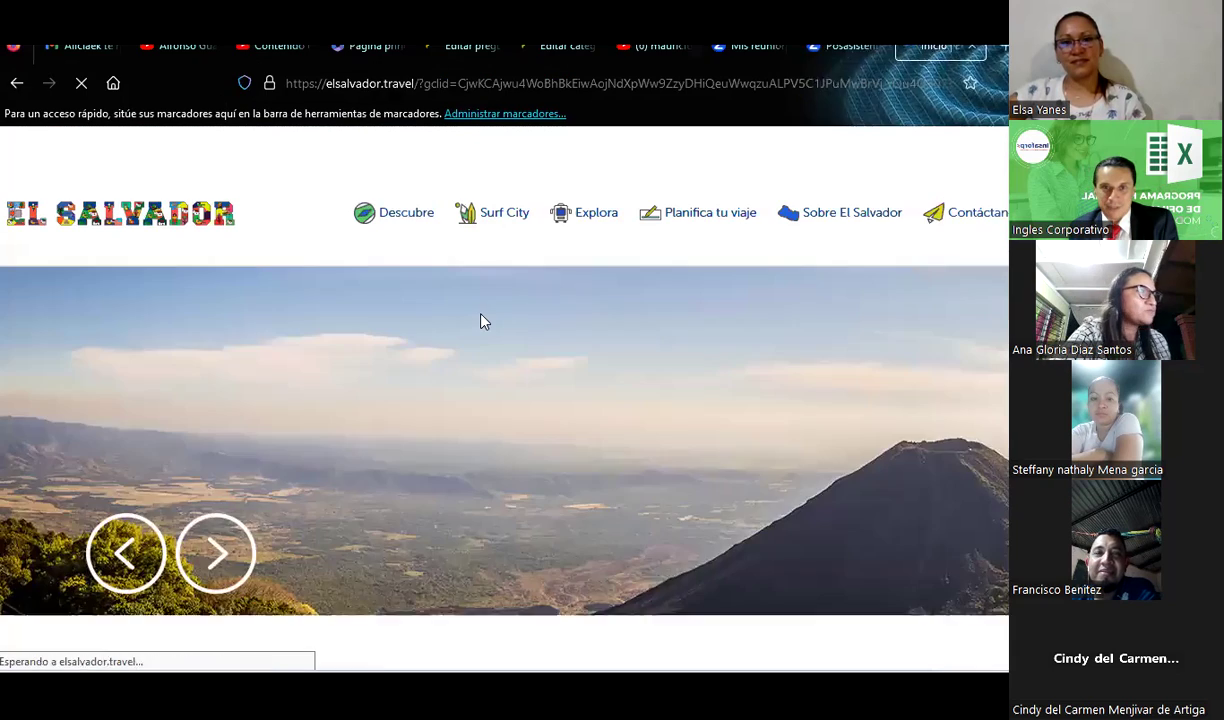
pyautogui.scroll(-5, 480, 321)
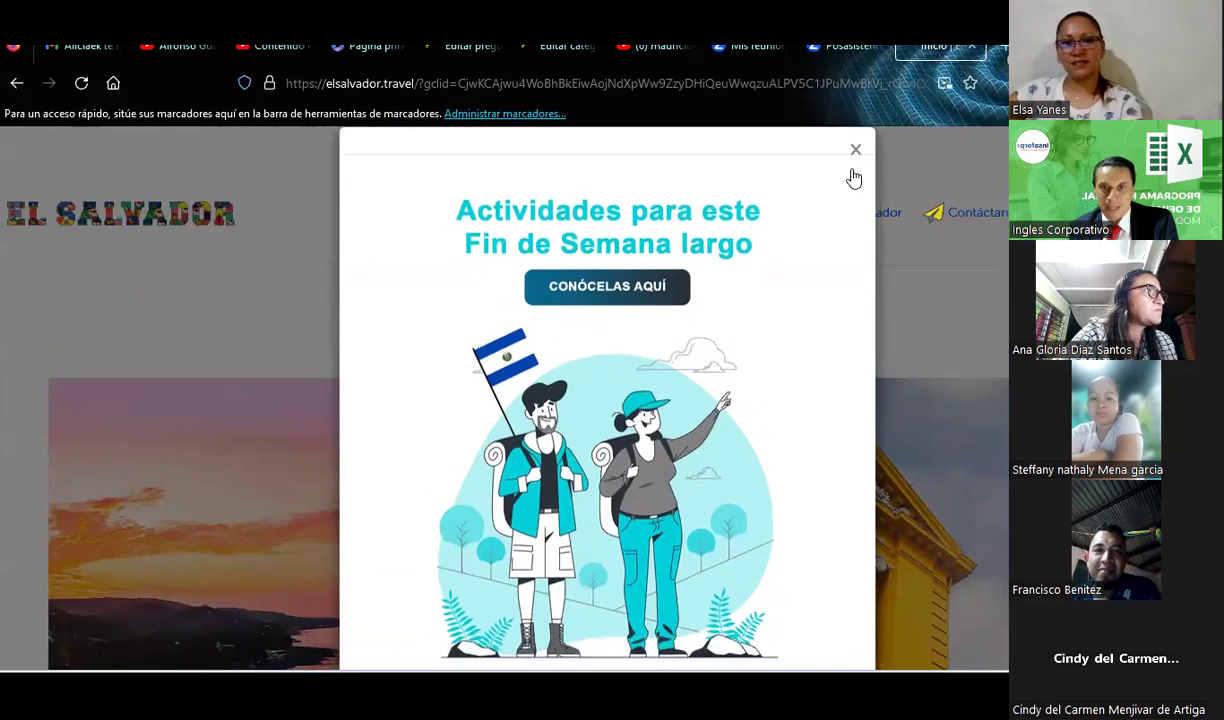
pyautogui.click(853, 176)
pyautogui.scroll(-2, 486, 372)
pyautogui.scroll(-2, 490, 373)
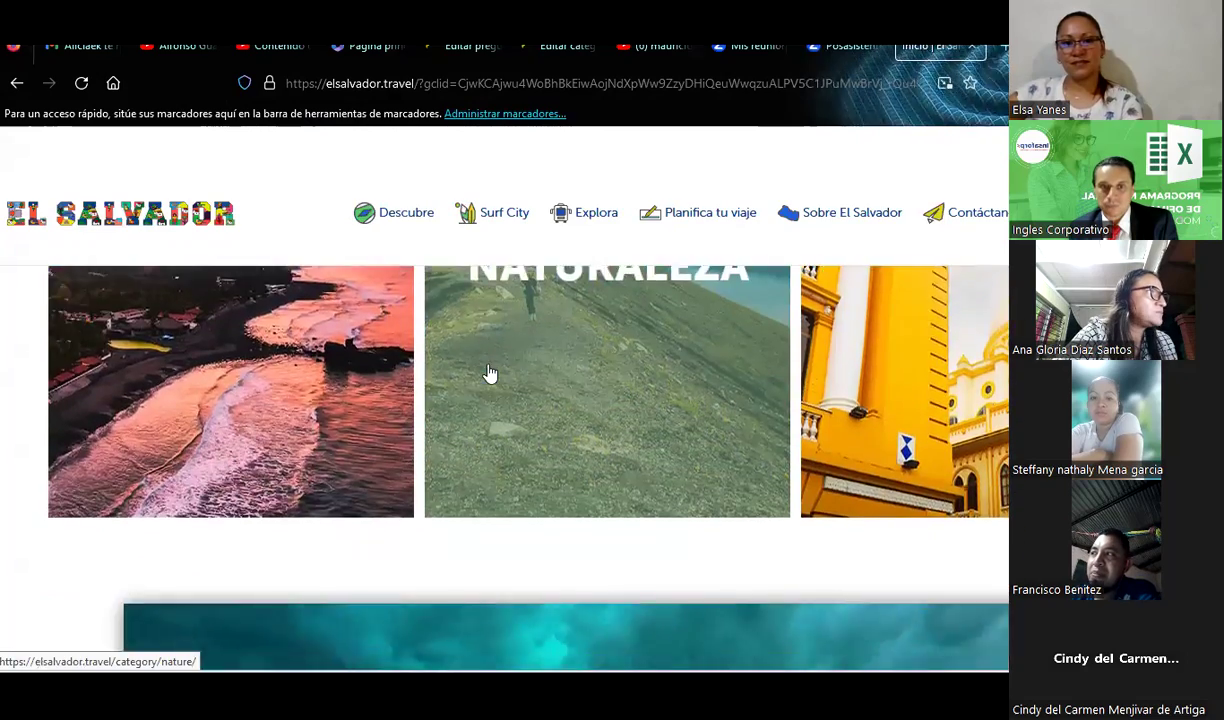
pyautogui.scroll(-3, 490, 373)
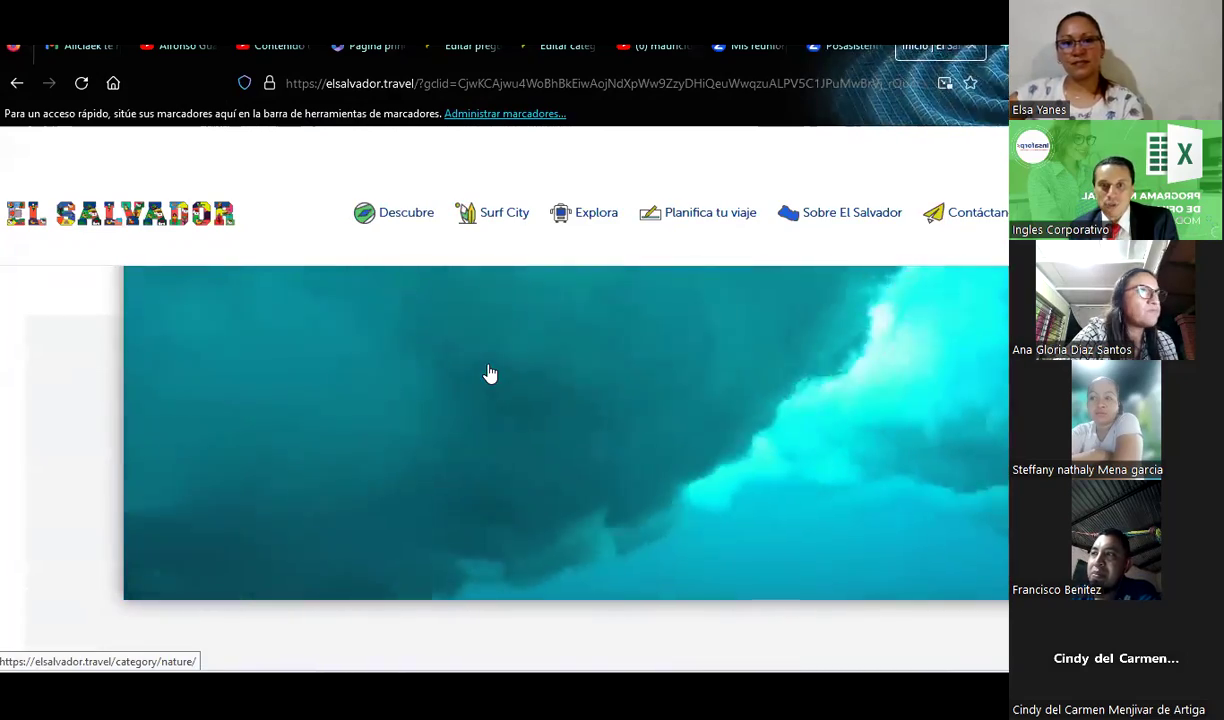
pyautogui.scroll(-3, 490, 373)
pyautogui.scroll(-3, 490, 373)
pyautogui.scroll(-4, 490, 373)
pyautogui.scroll(-3, 490, 372)
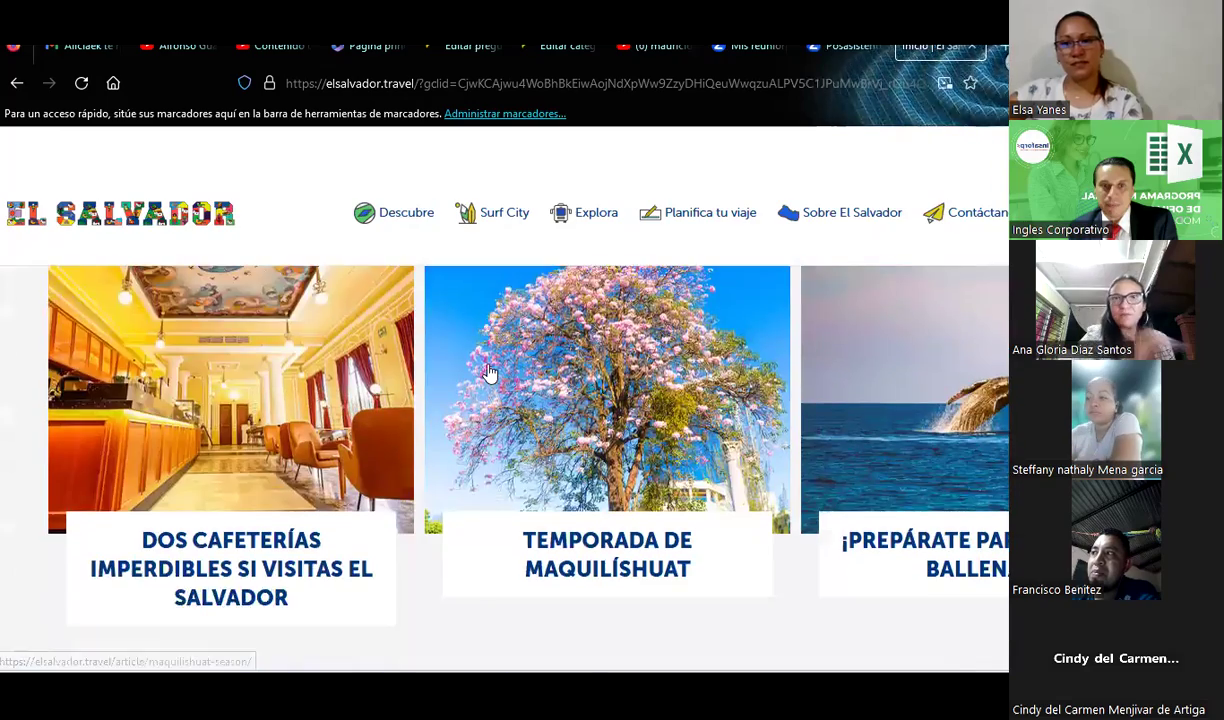
pyautogui.scroll(3, 490, 372)
pyautogui.scroll(-3, 615, 518)
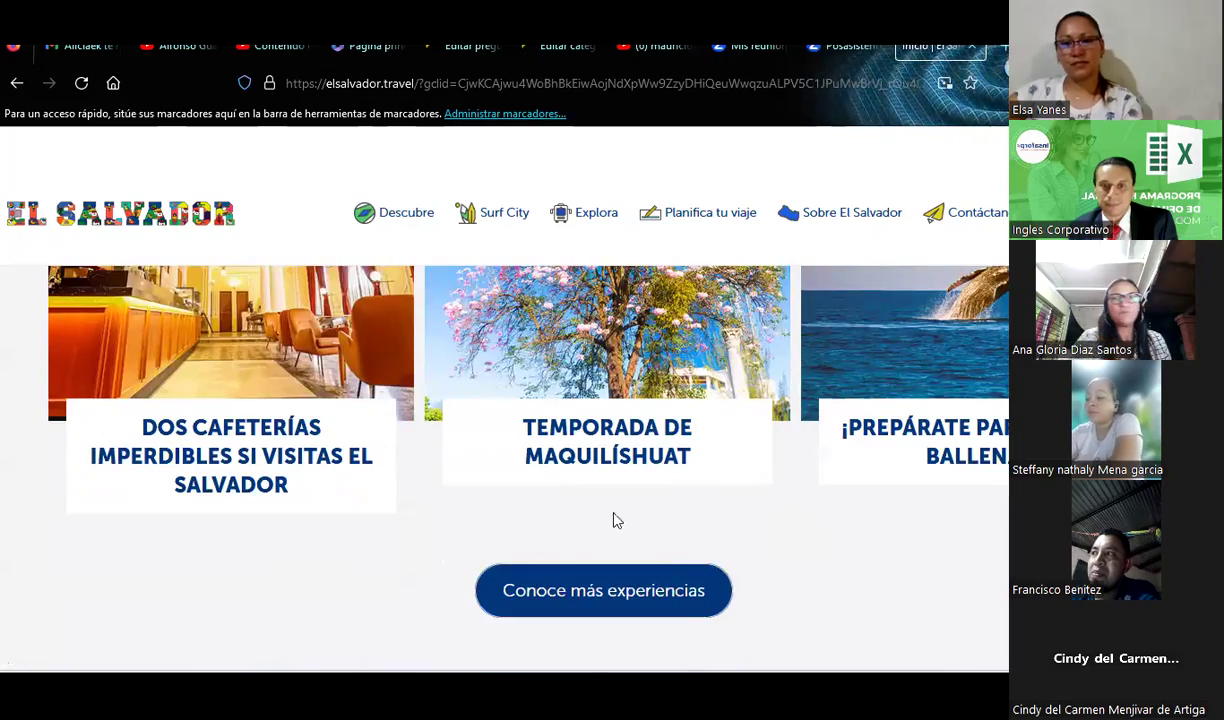
# Read the Maquilishuat season article, then return to Excel and select E12 on Hoja1
pyautogui.click(622, 466)
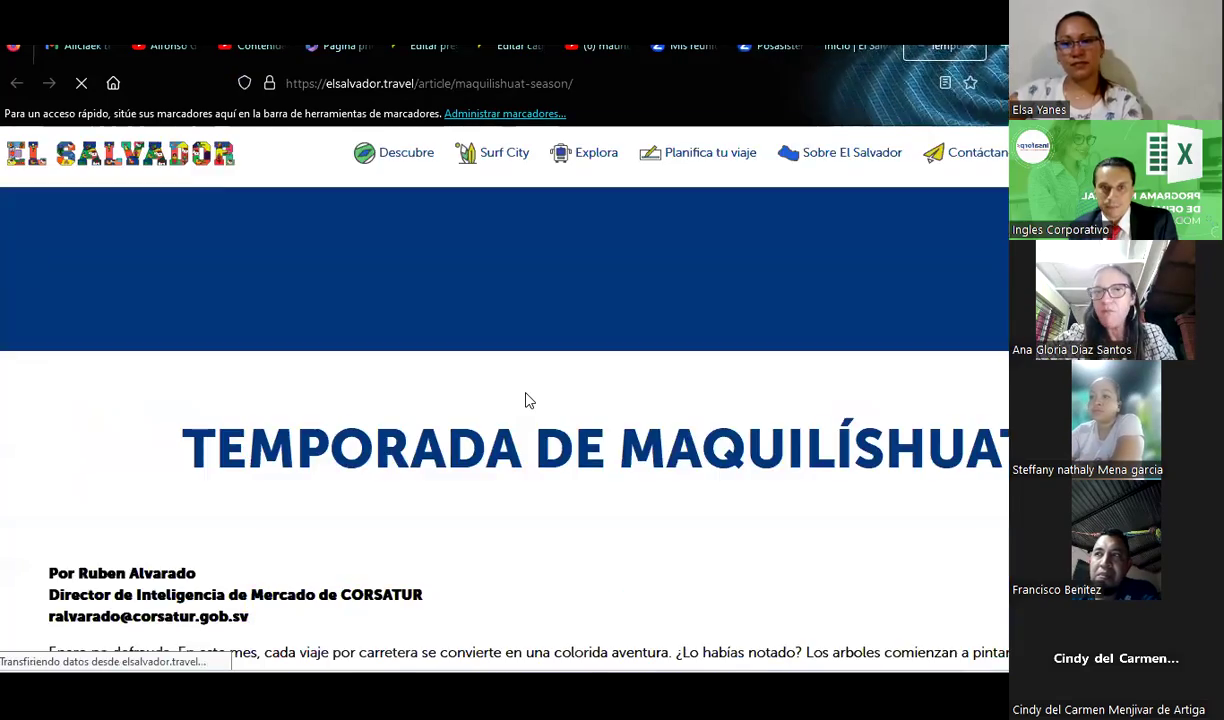
pyautogui.scroll(-3, 527, 402)
pyautogui.scroll(-2, 528, 400)
pyautogui.scroll(-5, 528, 400)
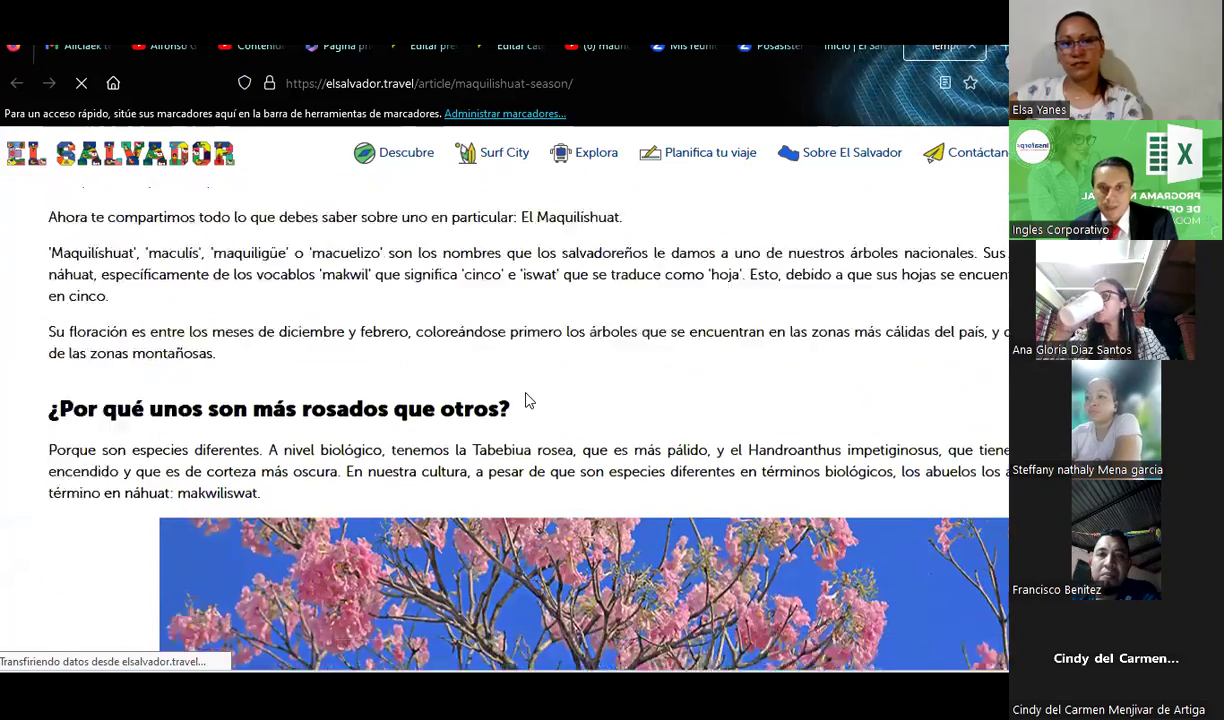
pyautogui.scroll(-5, 527, 400)
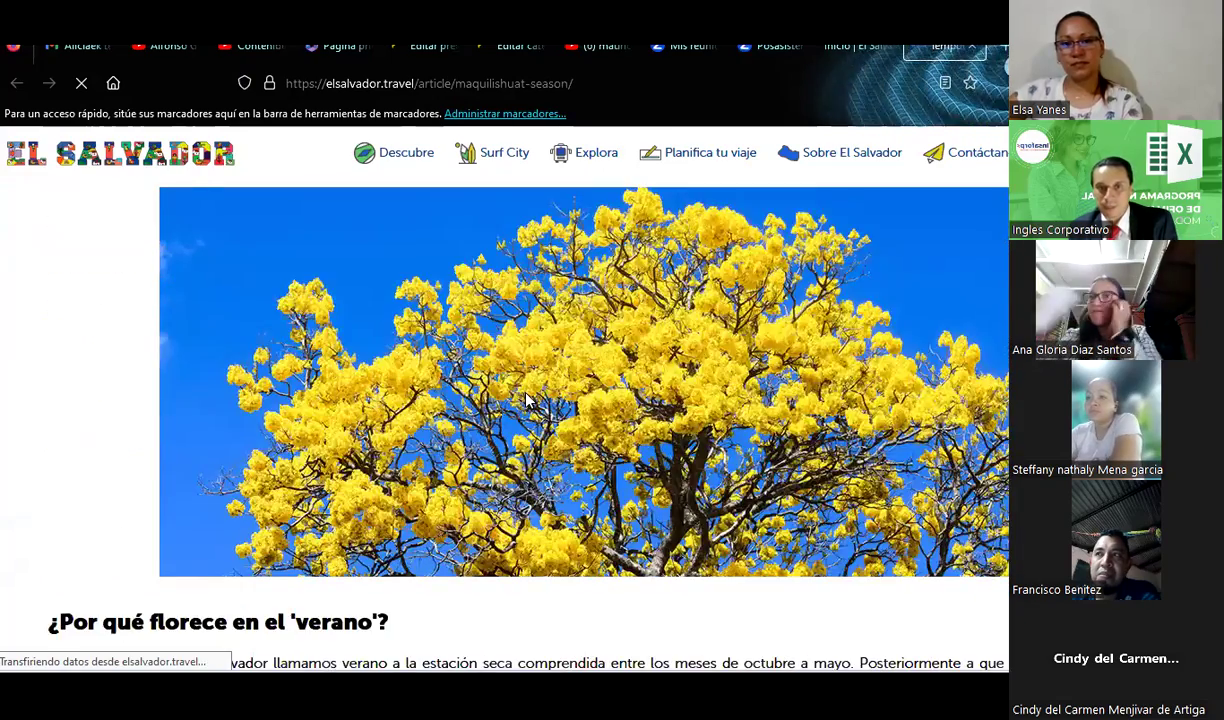
pyautogui.scroll(2, 527, 400)
pyautogui.scroll(-4, 527, 400)
pyautogui.scroll(-4, 527, 400)
pyautogui.scroll(-2, 527, 400)
pyautogui.scroll(-2, 527, 400)
pyautogui.scroll(10, 527, 400)
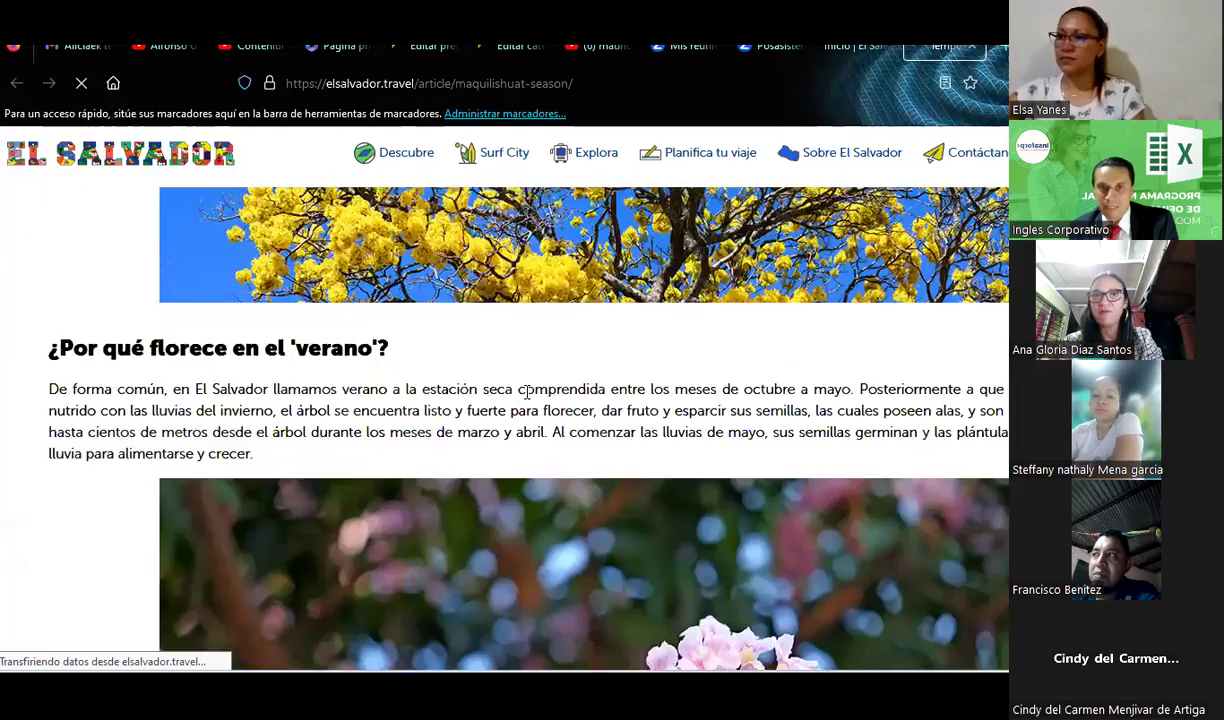
pyautogui.scroll(9, 527, 400)
pyautogui.scroll(5, 527, 400)
pyautogui.scroll(6, 527, 400)
pyautogui.scroll(5, 527, 400)
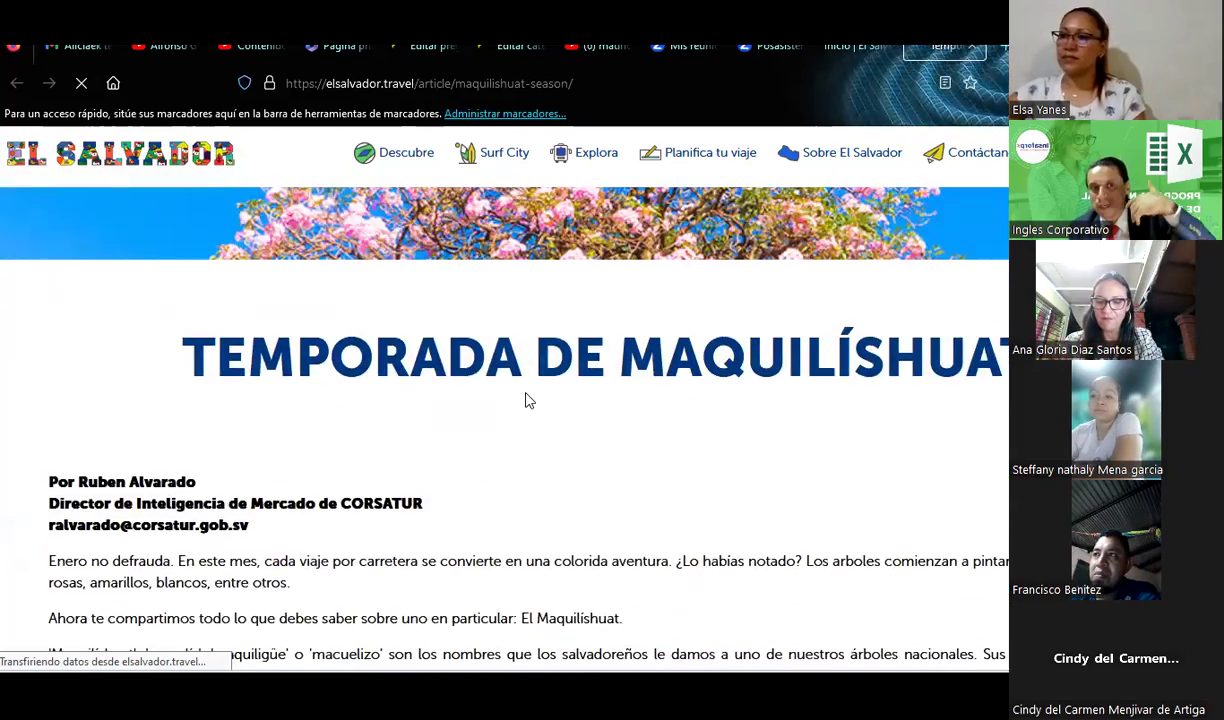
pyautogui.scroll(-2, 527, 400)
pyautogui.scroll(2, 527, 400)
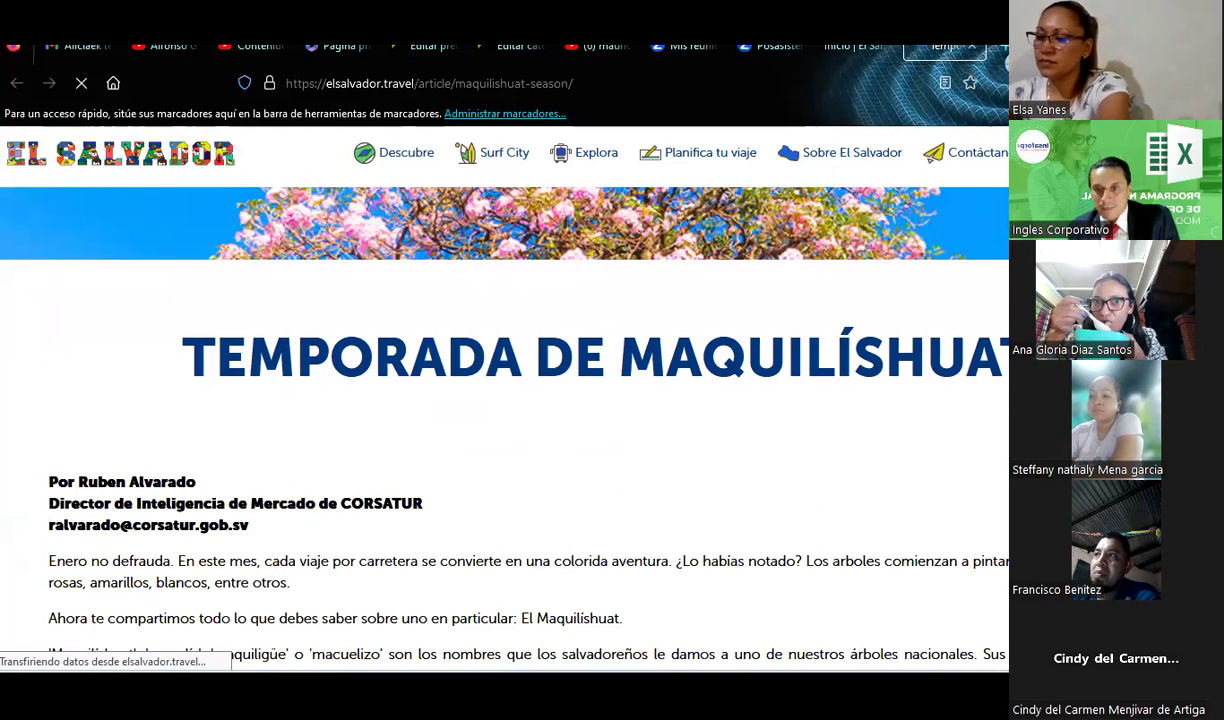
pyautogui.hotkey('alt', 'Tab')
pyautogui.click(311, 447)
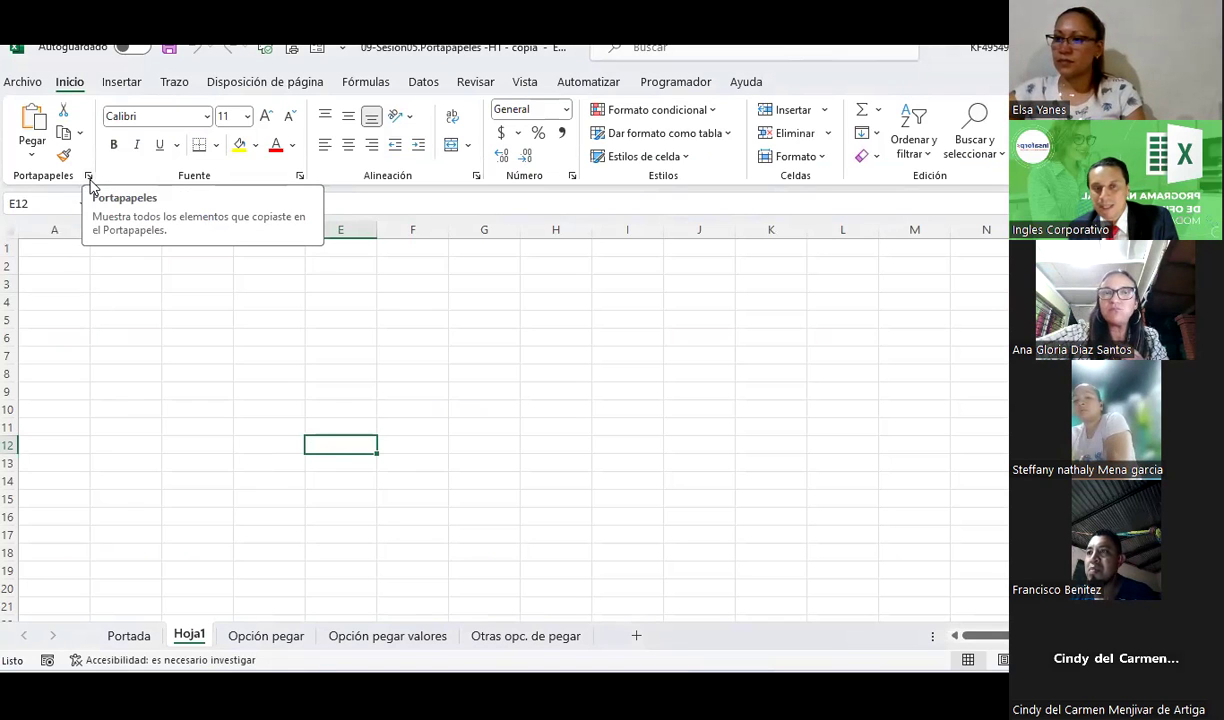
# Clear all stored items from the Portapapeles pane with Borrar todo, then return to the Maquilishuat article
pyautogui.click(88, 177)
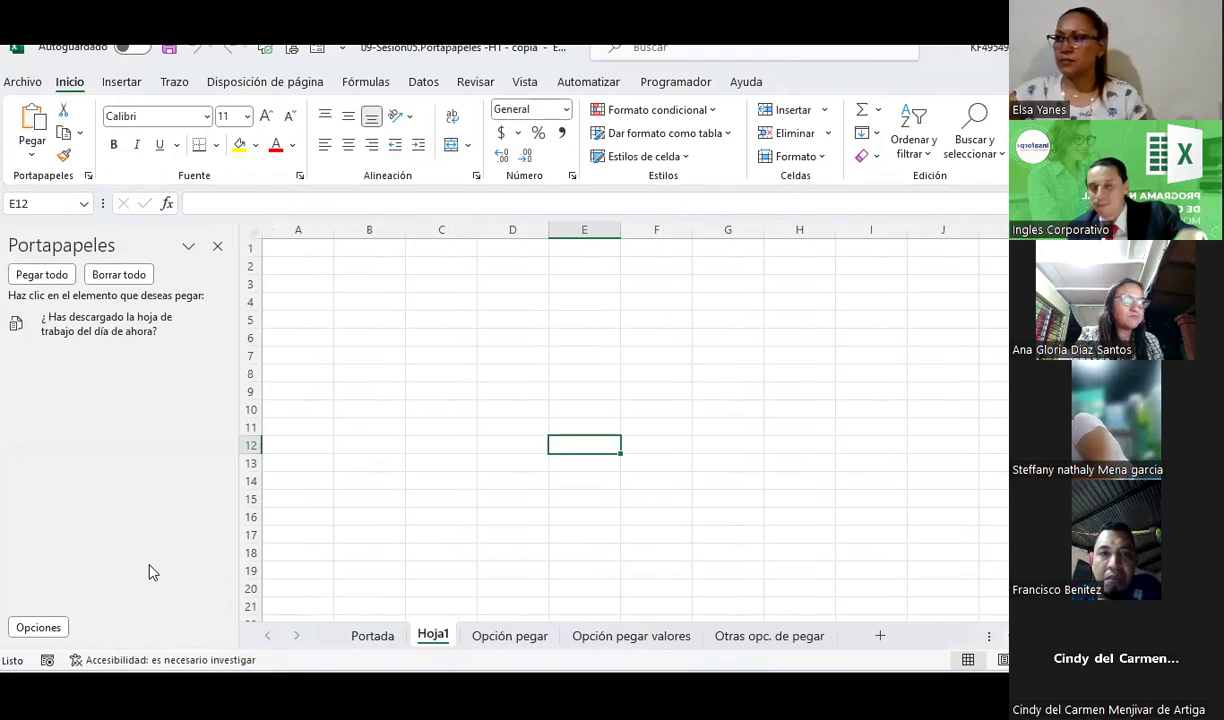
pyautogui.click(130, 281)
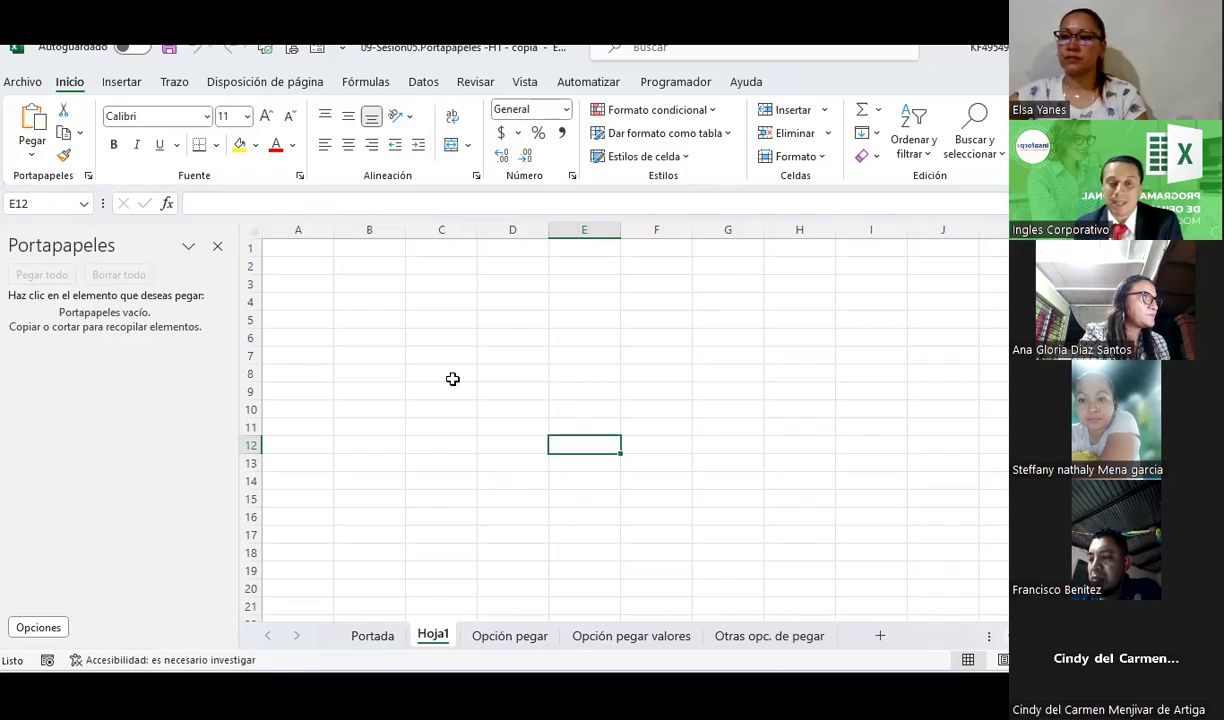
pyautogui.hotkey('alt', 'Tab')
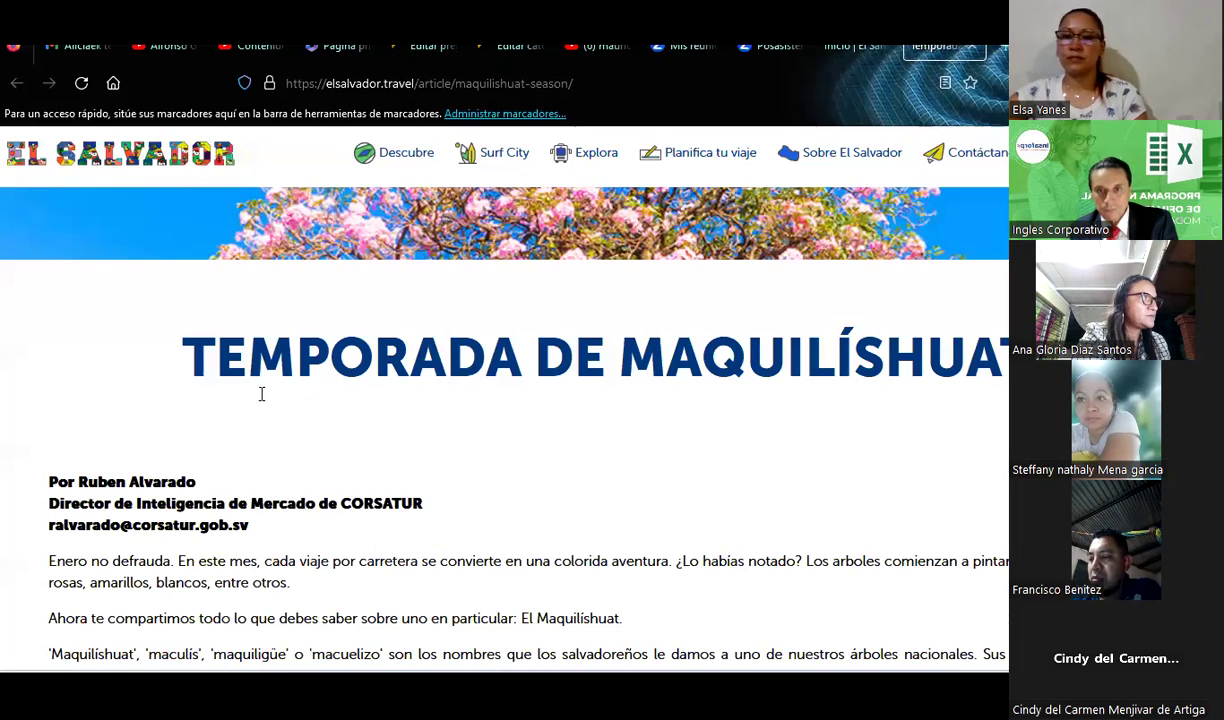
# Copy the article's first two Maquilishuat paragraphs and paste them into C5 on Hoja1
pyautogui.scroll(-3, 309, 414)
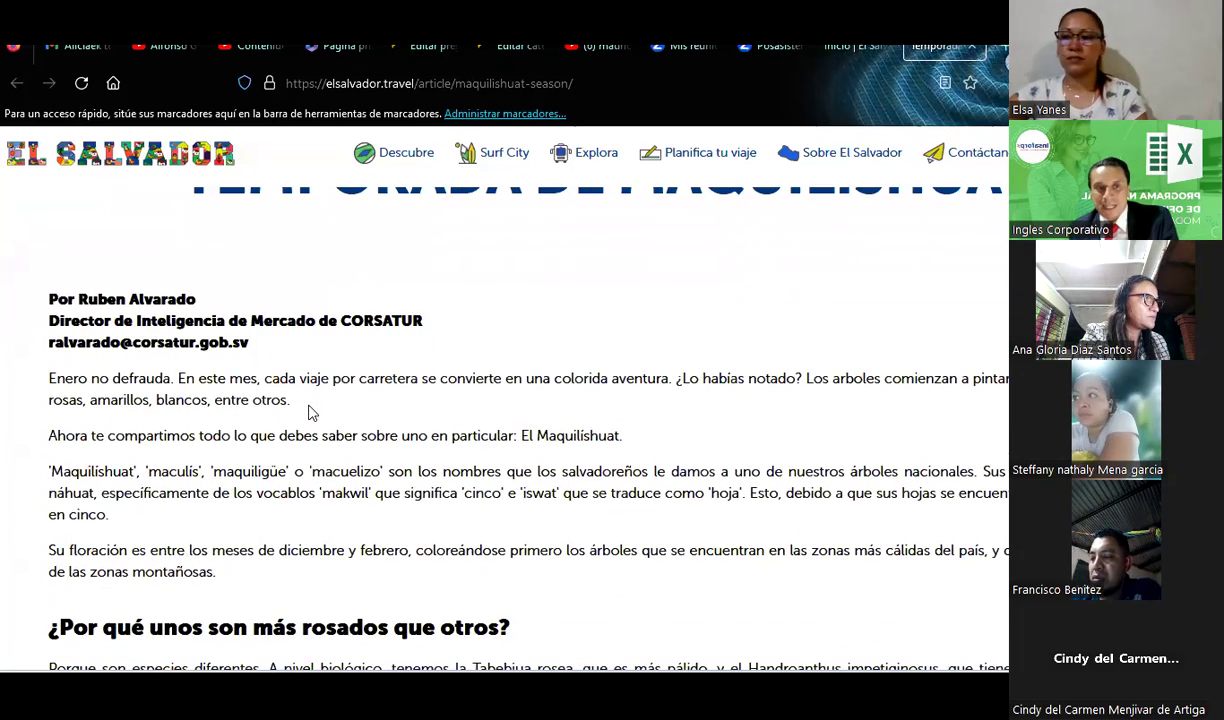
pyautogui.scroll(-2, 309, 414)
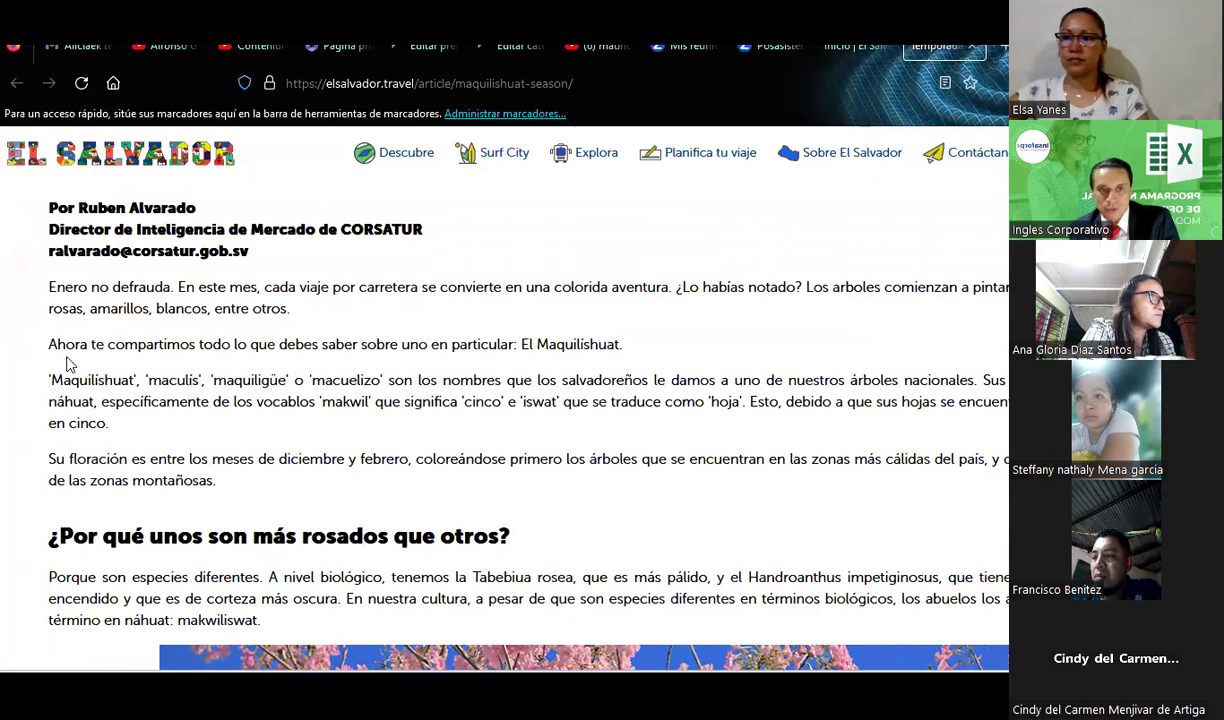
pyautogui.moveTo(49, 344); pyautogui.dragTo(140, 428)
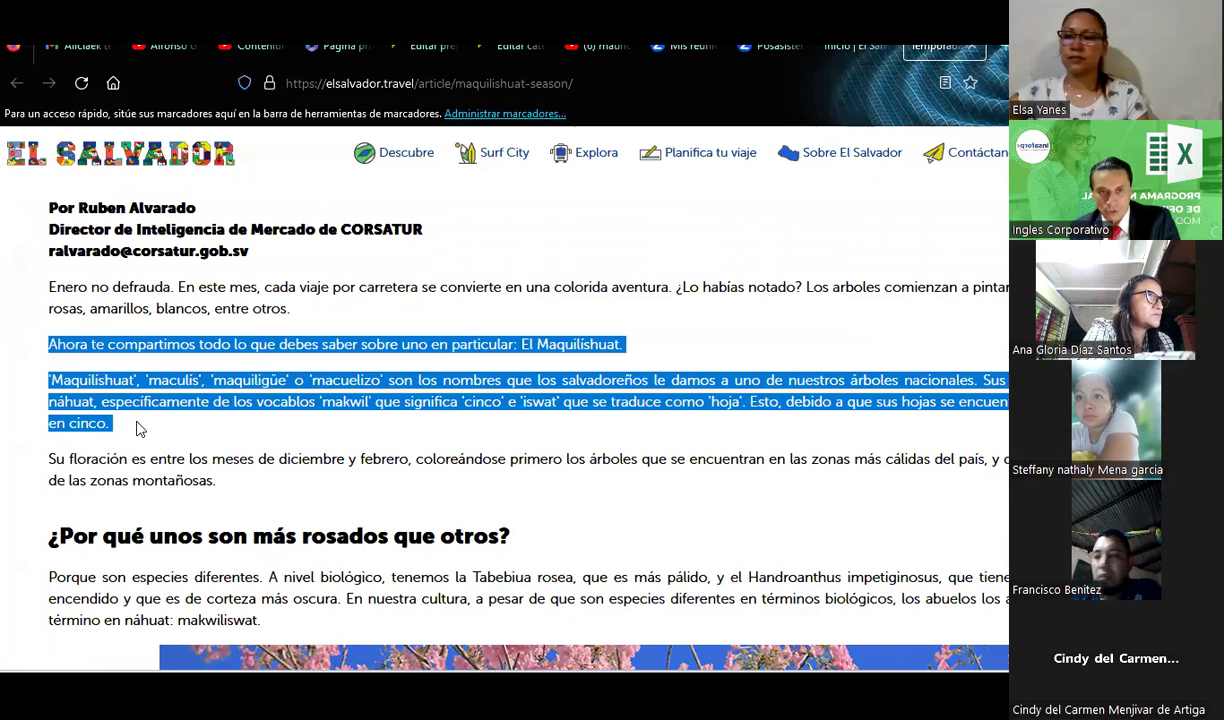
pyautogui.hotkey('ctrl', 'c')
pyautogui.hotkey('alt', 'Tab')
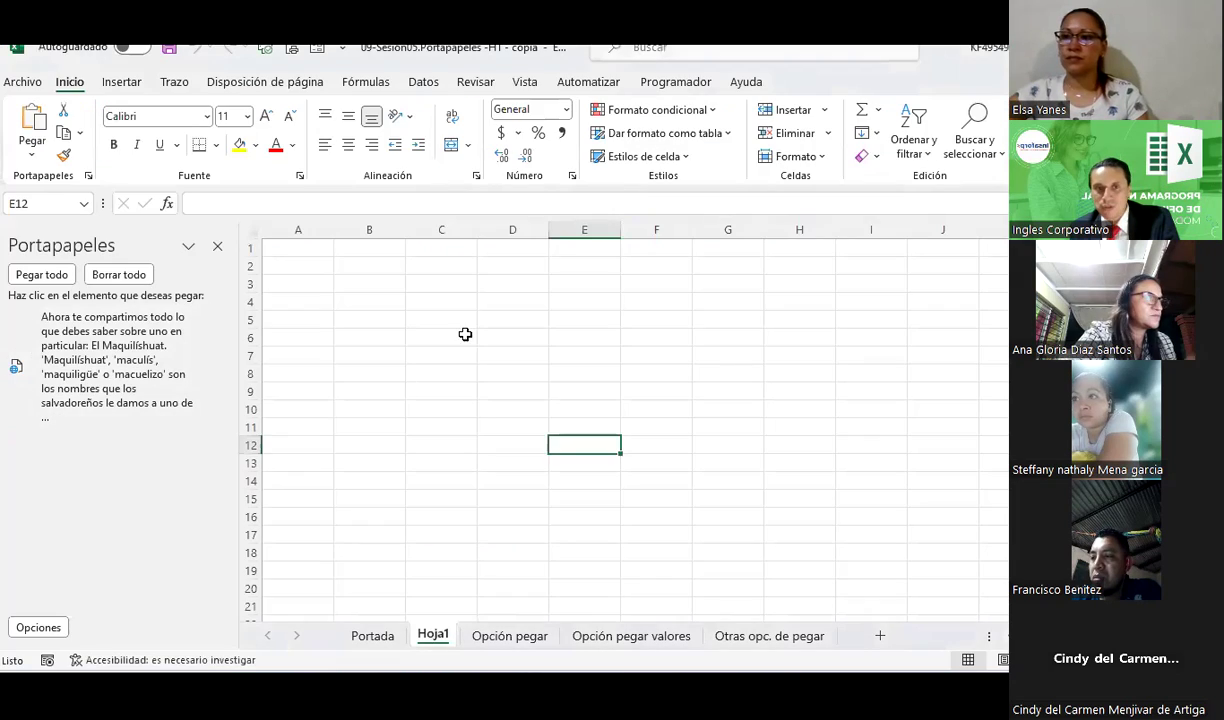
pyautogui.click(470, 316)
pyautogui.hotkey('ctrl', 'v')
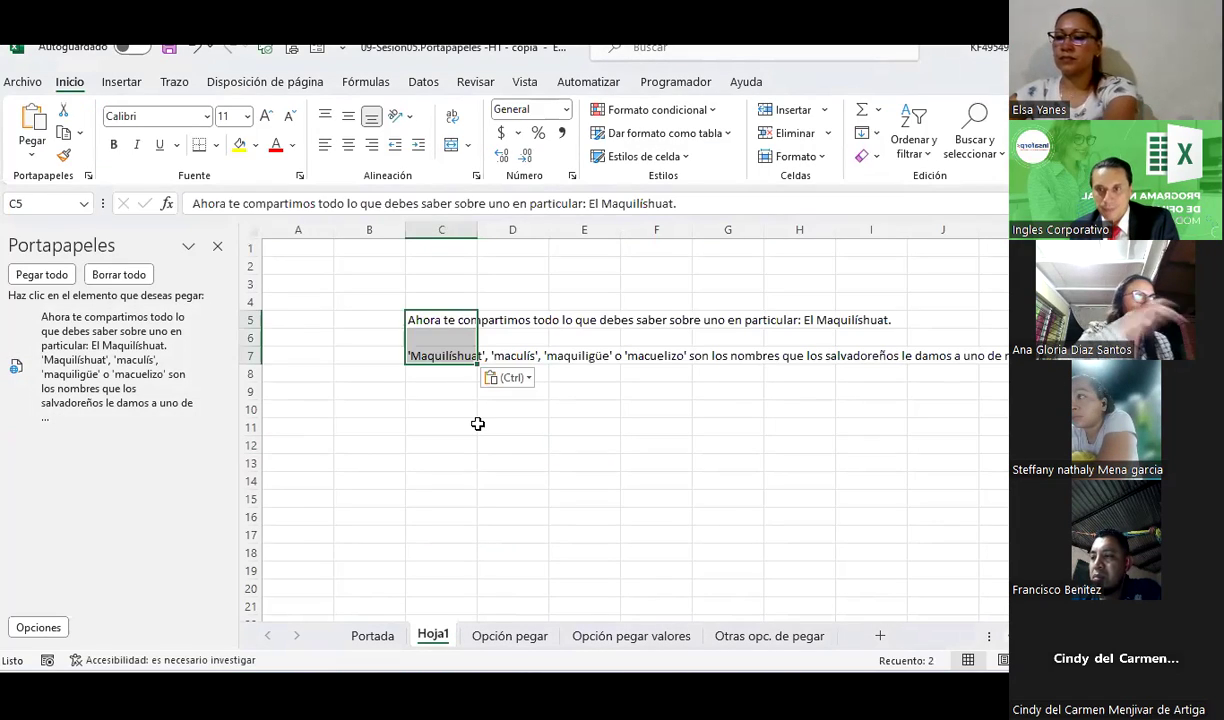
pyautogui.click(478, 427)
# Copy the 'Porque son especies diferentes' paragraph and paste it into C10
pyautogui.hotkey('alt', 'Tab')
pyautogui.scroll(-2, 478, 424)
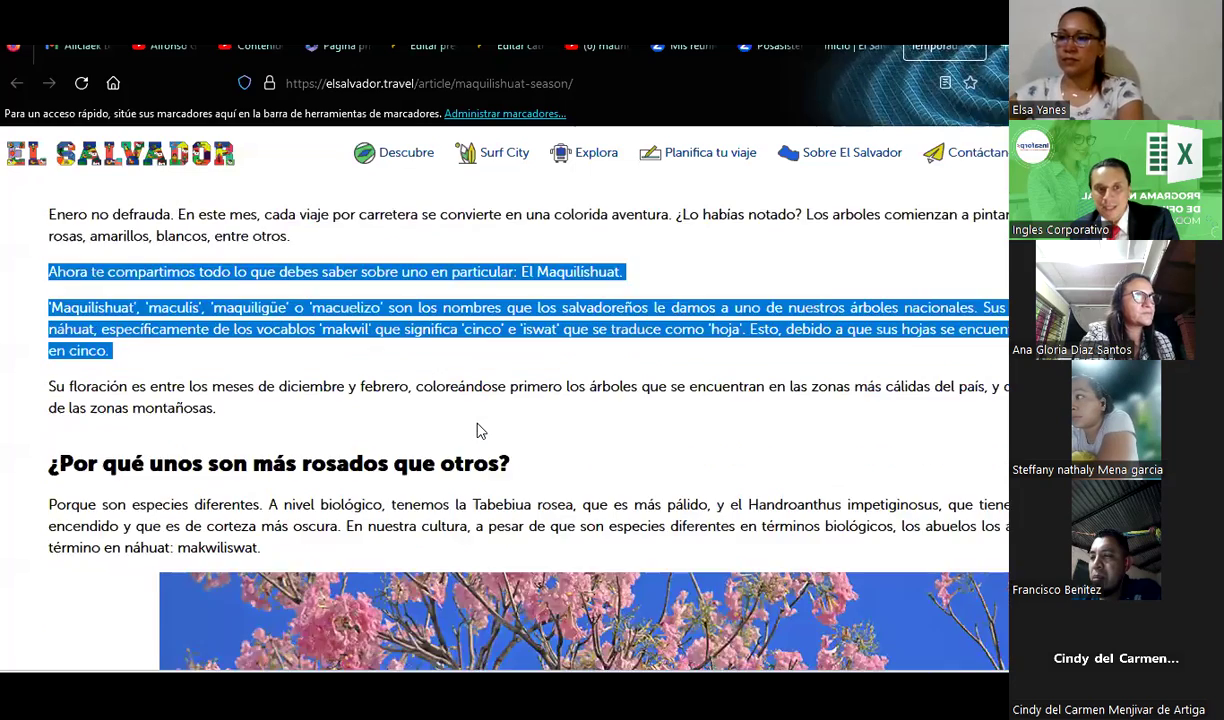
pyautogui.scroll(-1, 478, 424)
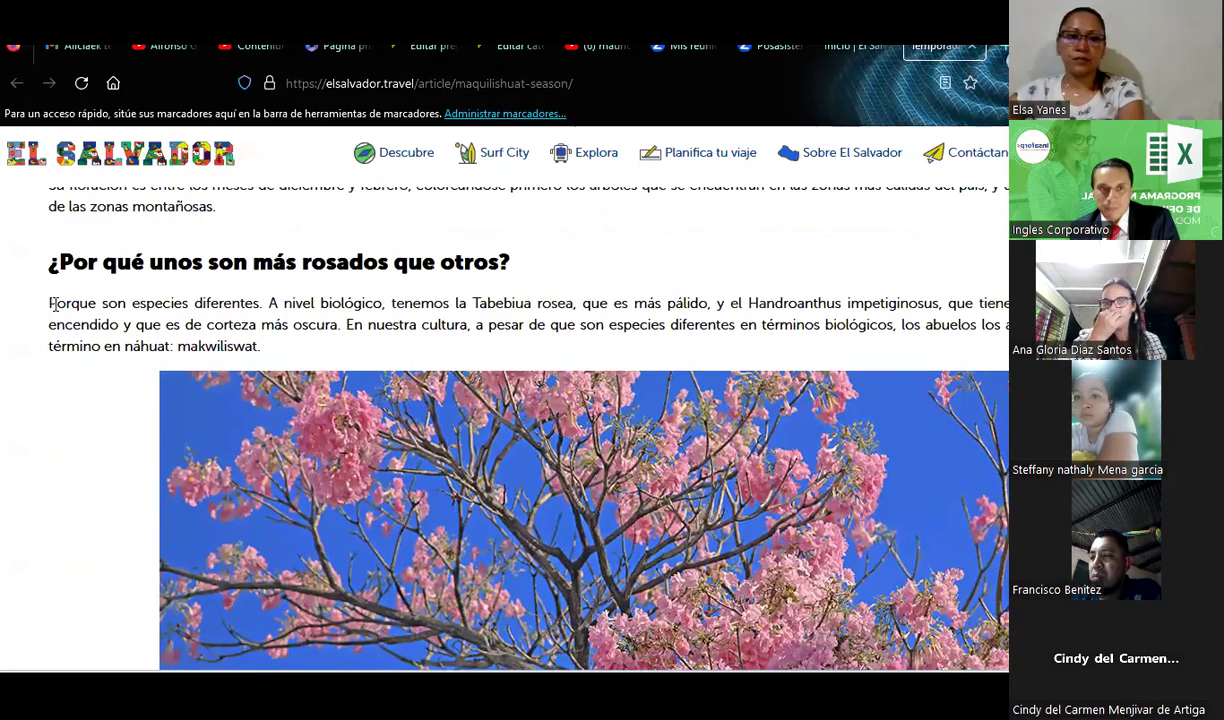
pyautogui.moveTo(51, 298); pyautogui.dragTo(288, 360)
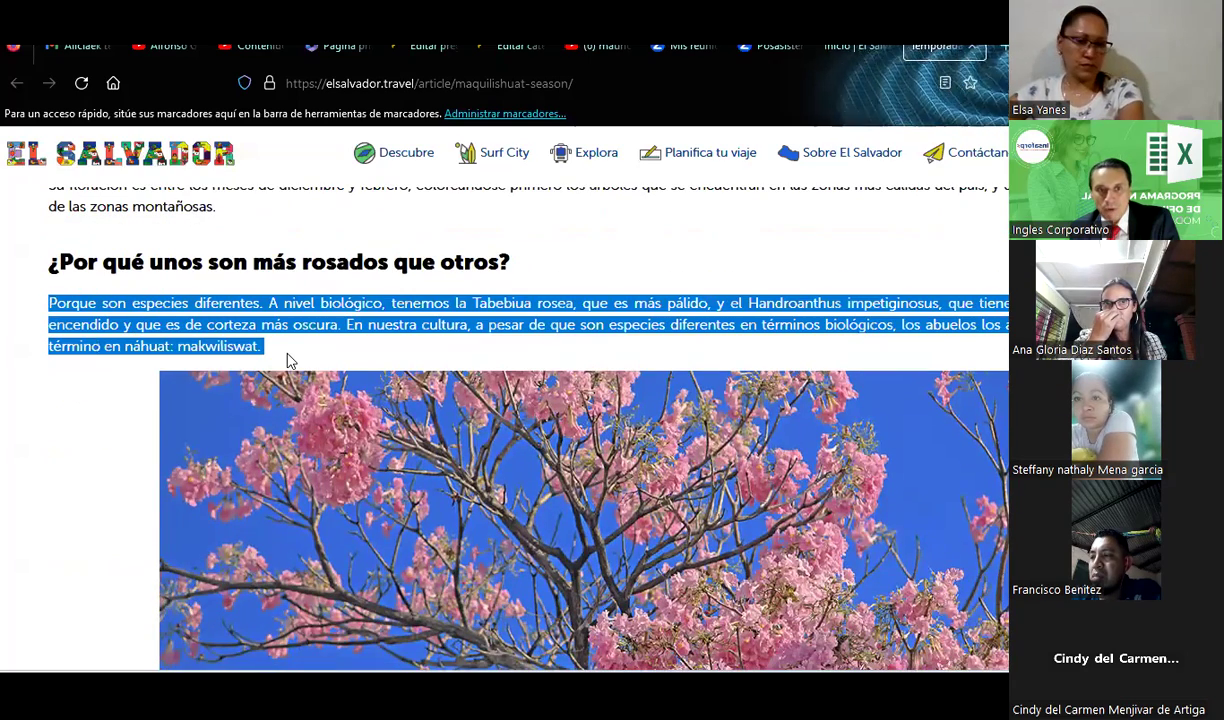
pyautogui.hotkey('ctrl', 'c')
pyautogui.hotkey('alt', 'Tab')
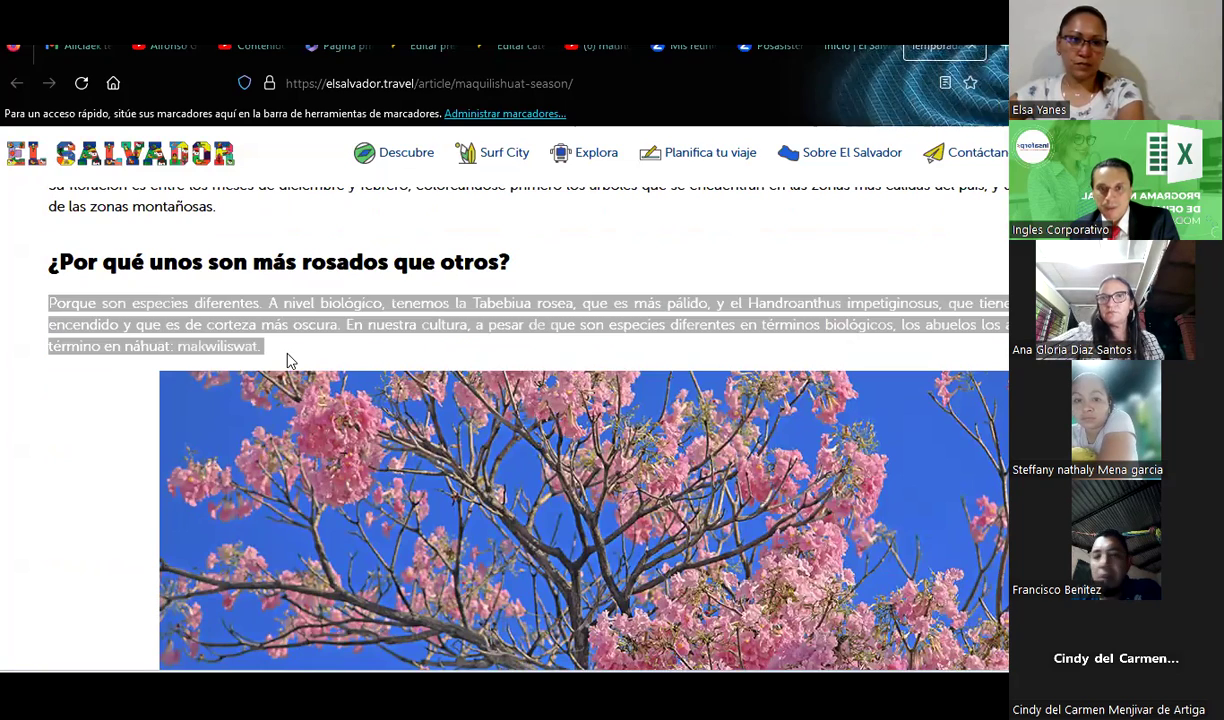
pyautogui.click(431, 414)
pyautogui.hotkey('ctrl', 'v')
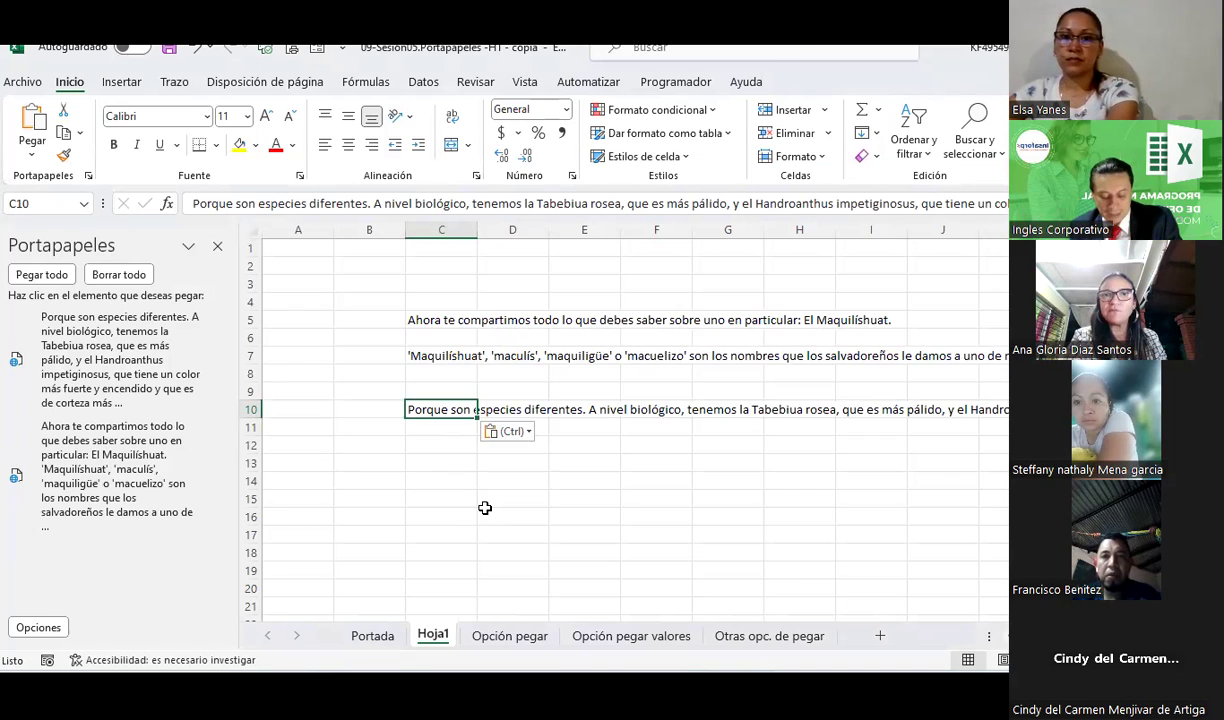
# Copy the selected article paragraph again and paste it into the sheet
pyautogui.hotkey('alt', 'Tab')
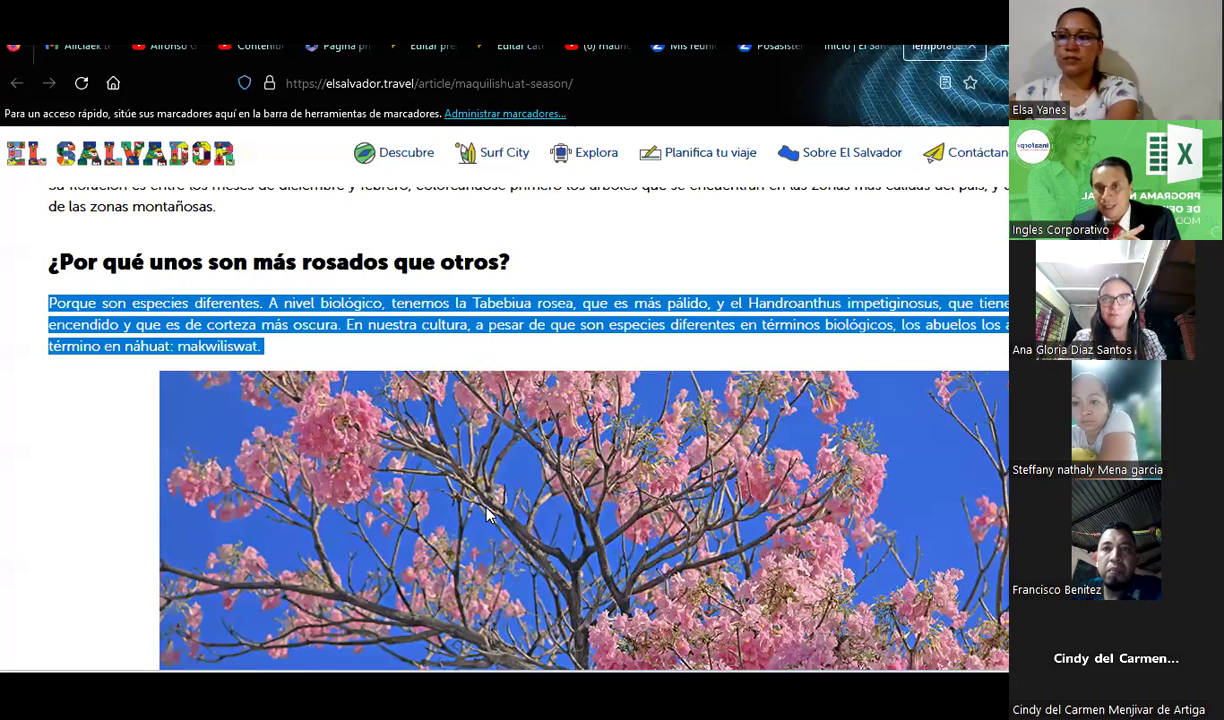
pyautogui.hotkey('ctrl', 'c')
pyautogui.hotkey('alt', 'Tab')
pyautogui.hotkey('ctrl', 'v')
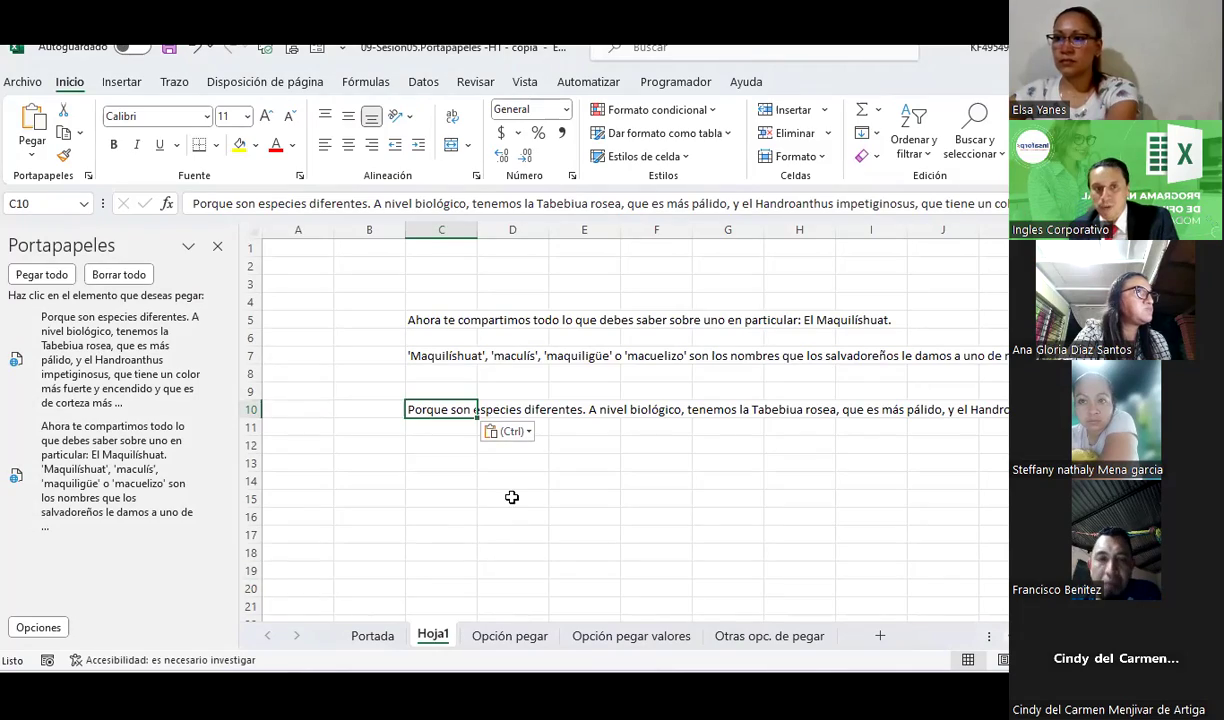
# Collect the yellow-tree and summer-blooming sections, each heading with its paragraph, from the article
pyautogui.hotkey('alt', 'Tab')
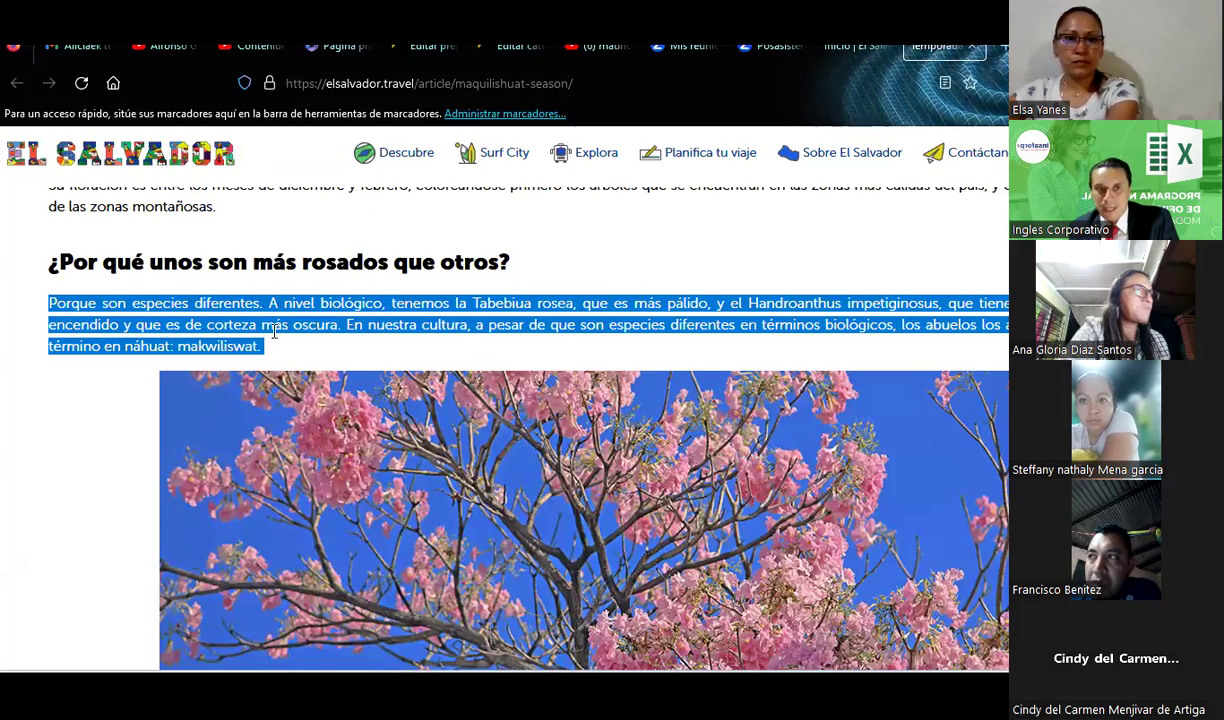
pyautogui.scroll(-6, 274, 331)
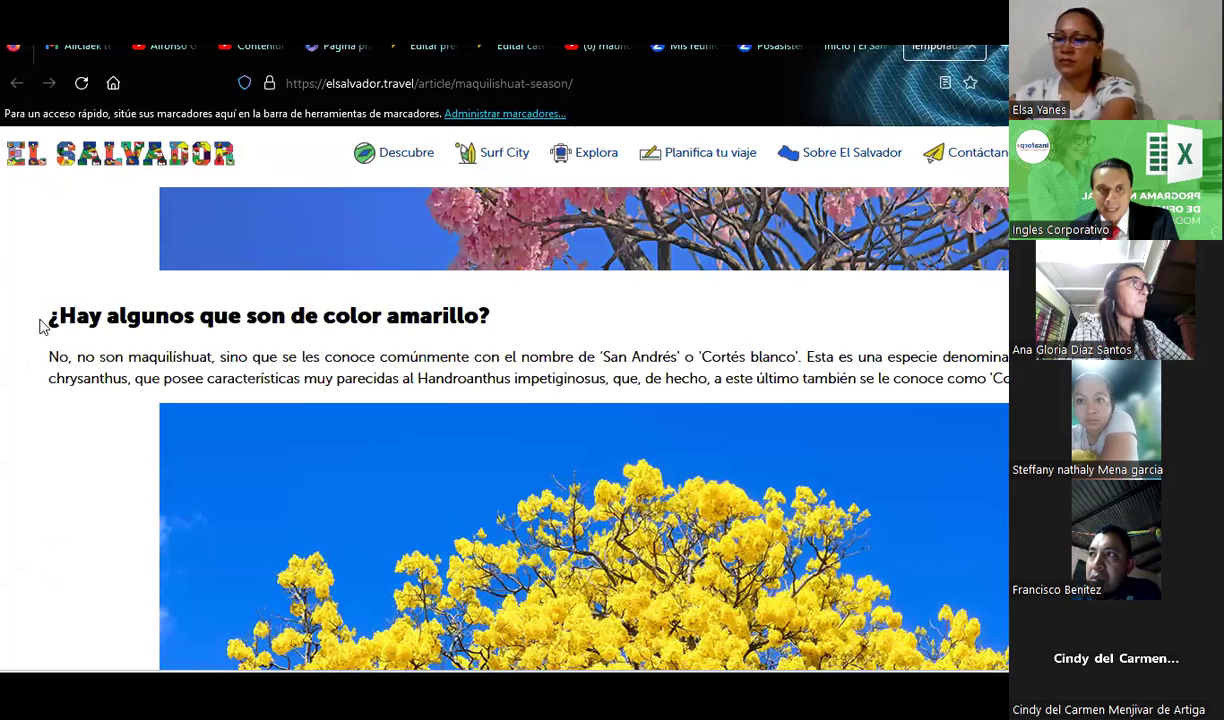
pyautogui.moveTo(47, 318); pyautogui.dragTo(1005, 380)
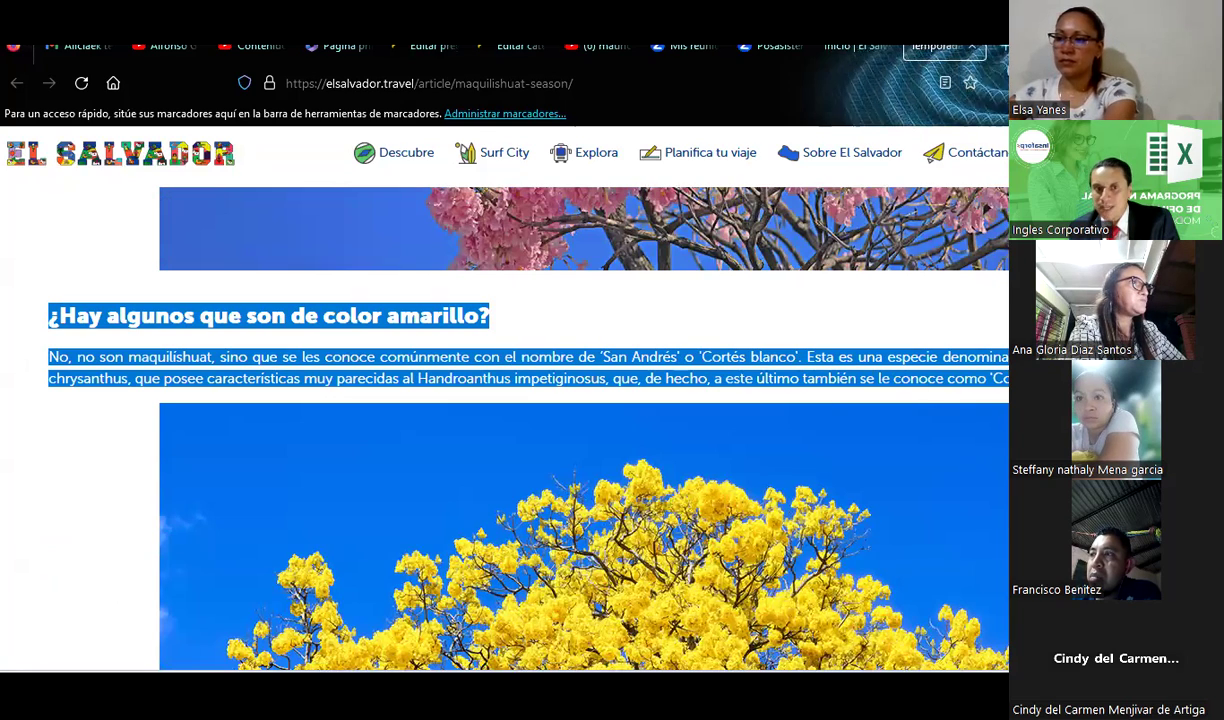
pyautogui.scroll(-5, 314, 432)
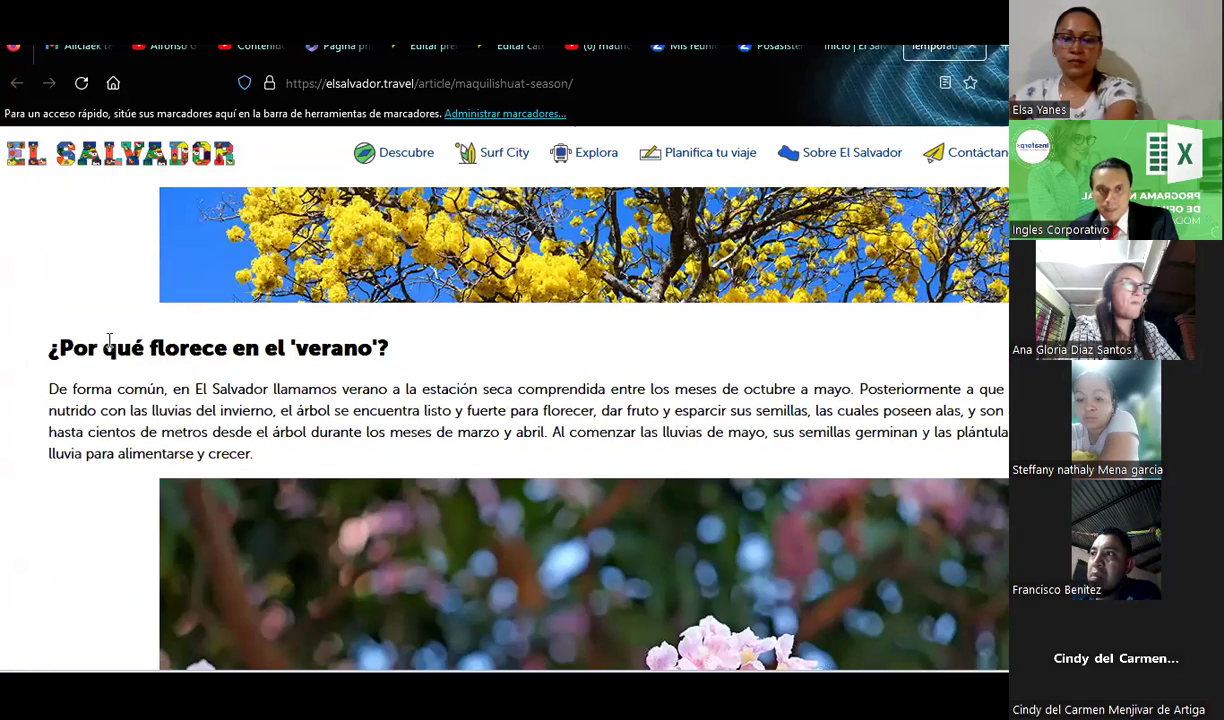
pyautogui.moveTo(46, 340); pyautogui.dragTo(305, 461)
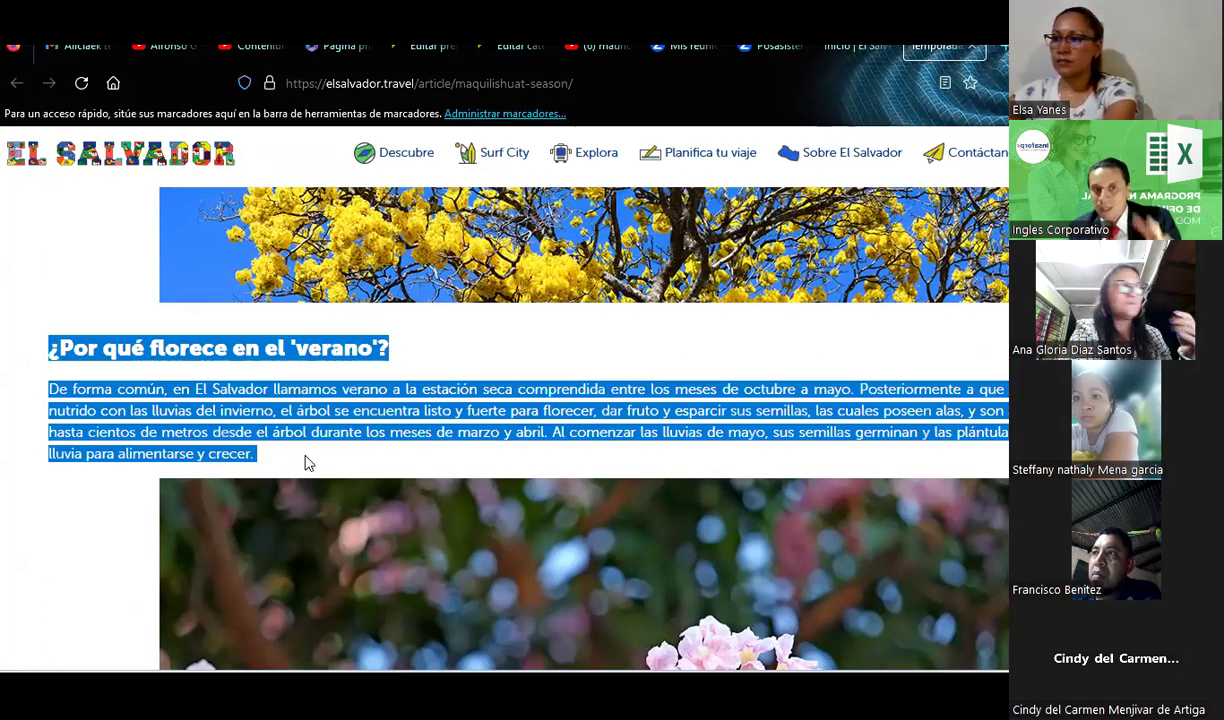
pyautogui.hotkey('alt', 'Tab')
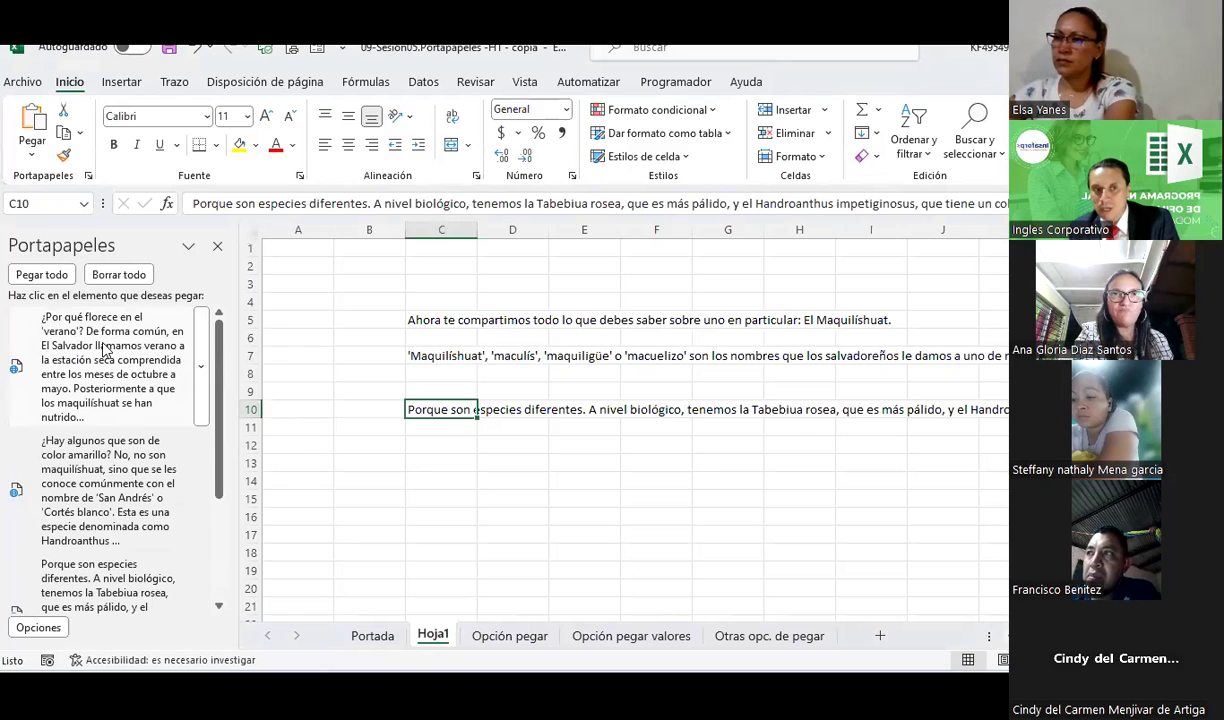
# From the Clipboard pane, paste the first stored Maquilishuat passage into C14 and the species-difference passage into C19
pyautogui.scroll(-3, 120, 450)
pyautogui.scroll(-2, 140, 540)
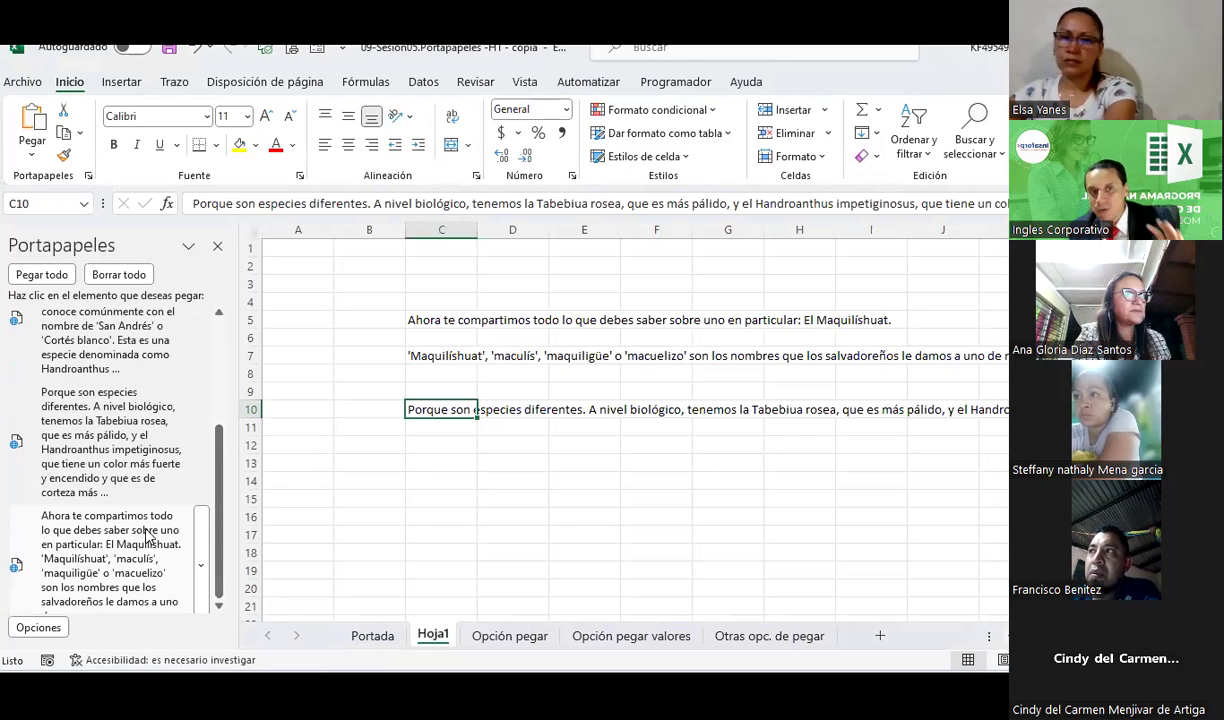
pyautogui.scroll(2, 145, 533)
pyautogui.scroll(2, 146, 531)
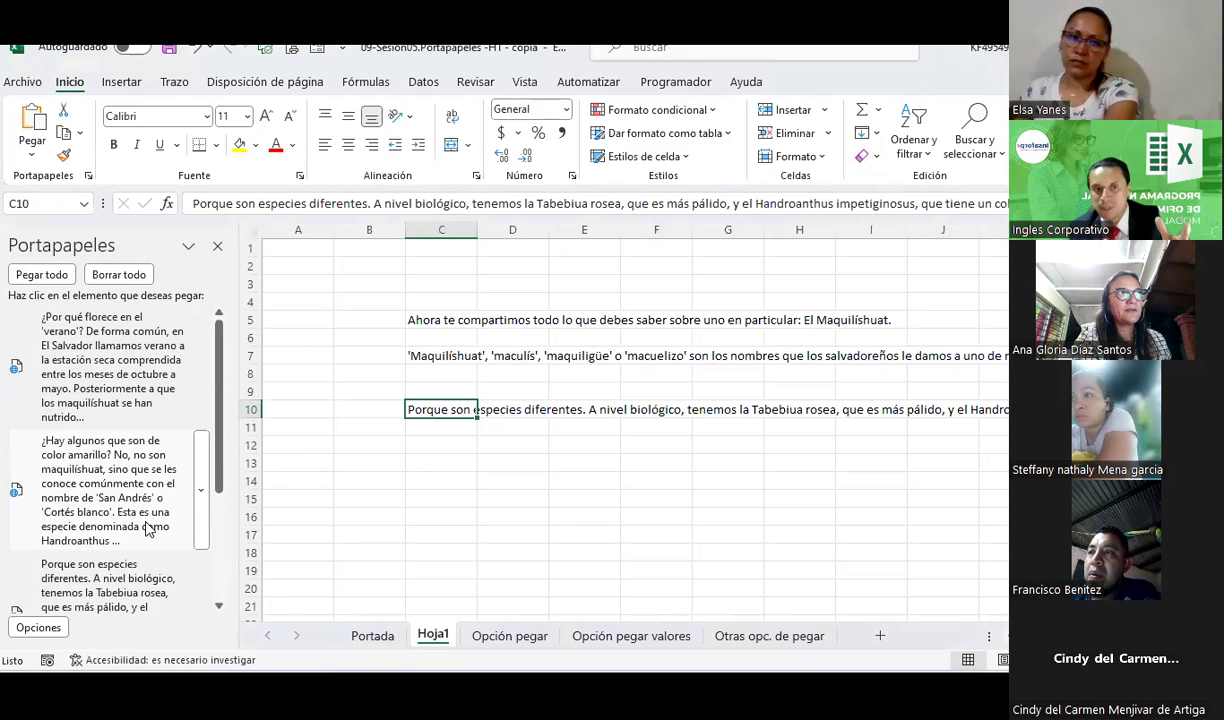
pyautogui.scroll(-2, 148, 530)
pyautogui.scroll(-1, 180, 533)
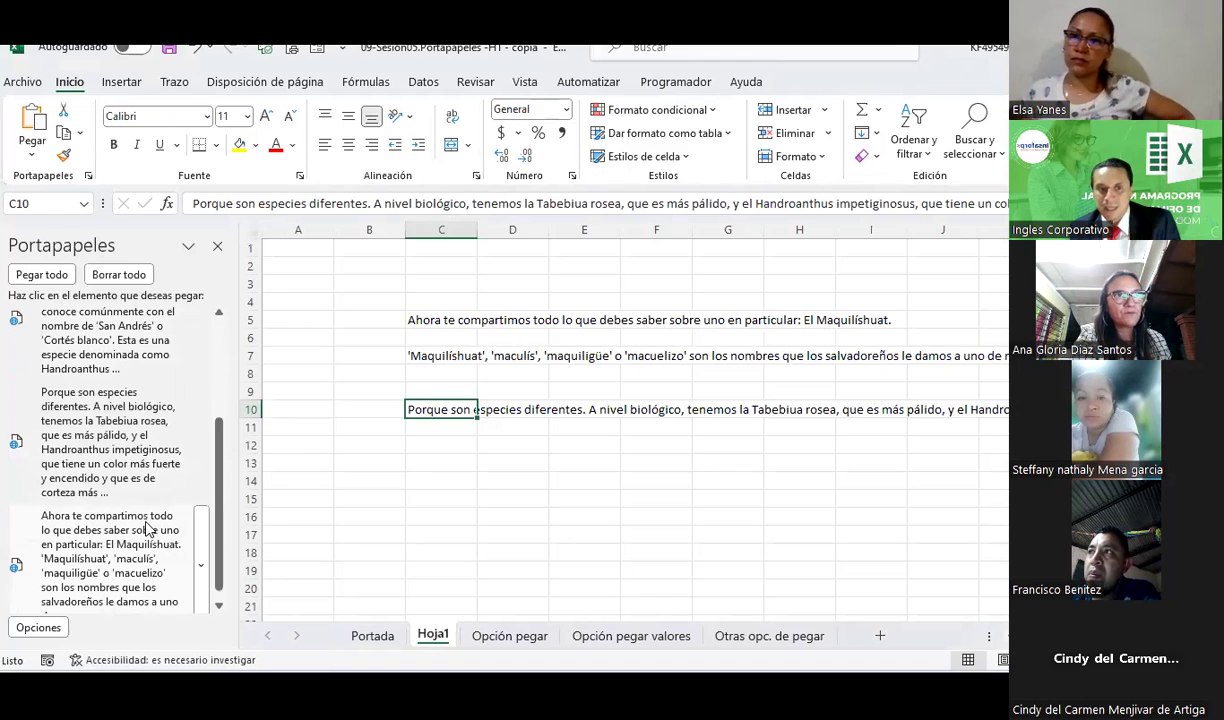
pyautogui.click(424, 483)
pyautogui.click(203, 551)
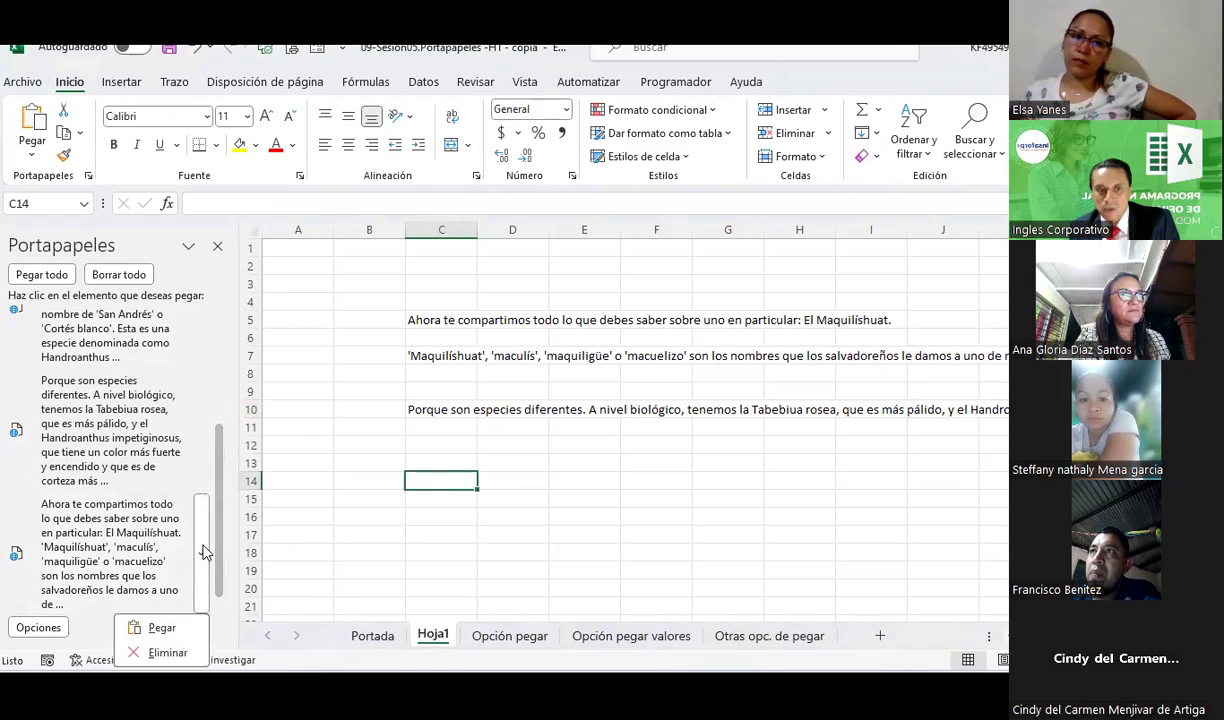
pyautogui.click(157, 627)
pyautogui.scroll(-1, 404, 558)
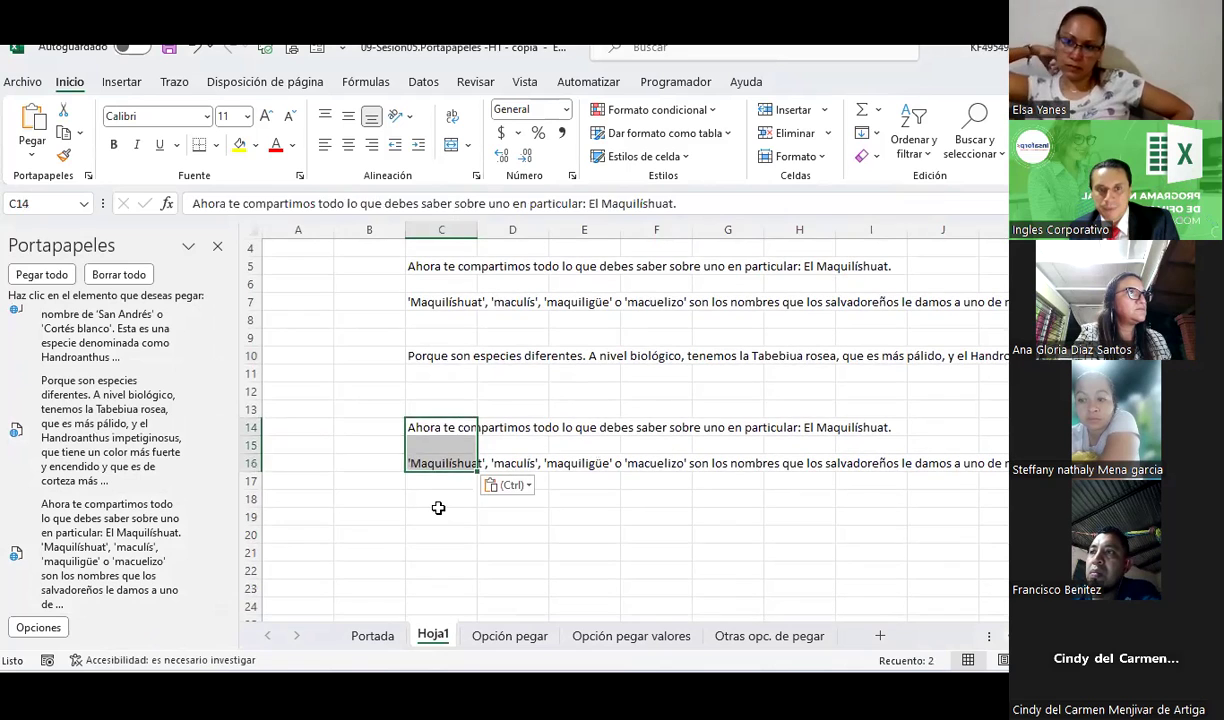
pyautogui.click(437, 512)
pyautogui.click(203, 551)
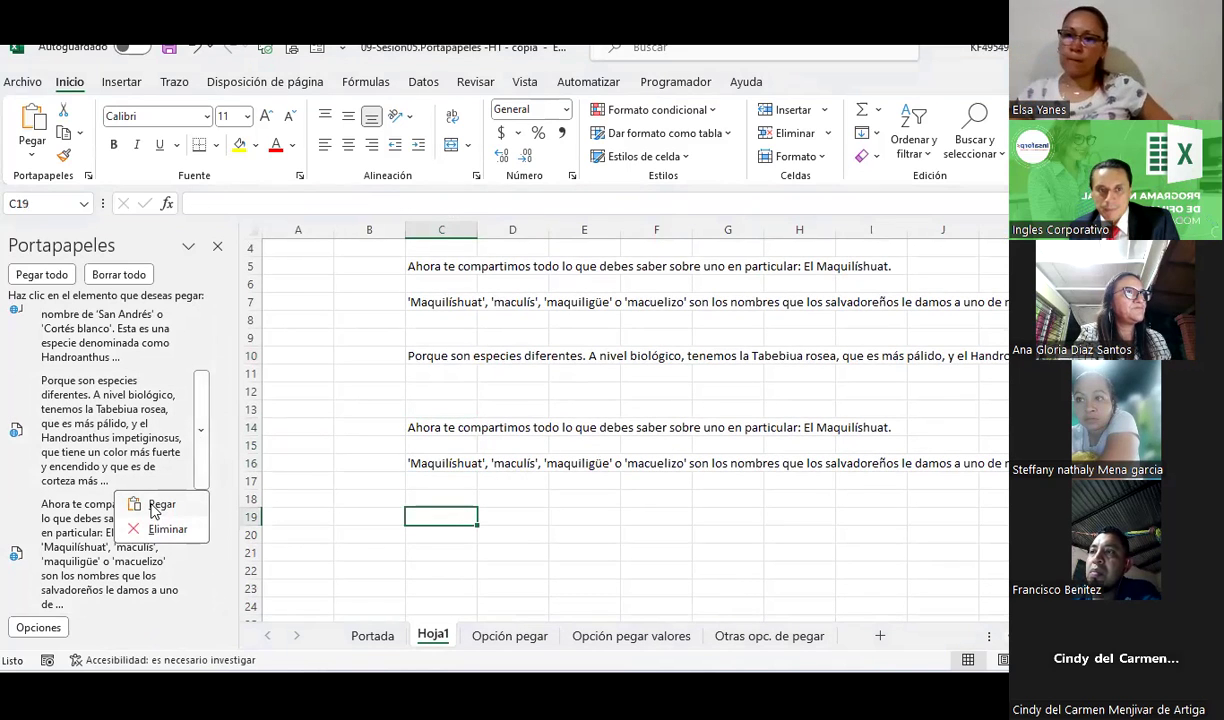
pyautogui.click(162, 505)
# Paste the yellow-trees passage into C21 and the summer-flowering passage into C26
pyautogui.scroll(-2, 425, 535)
pyautogui.click(420, 448)
pyautogui.scroll(3, 110, 420)
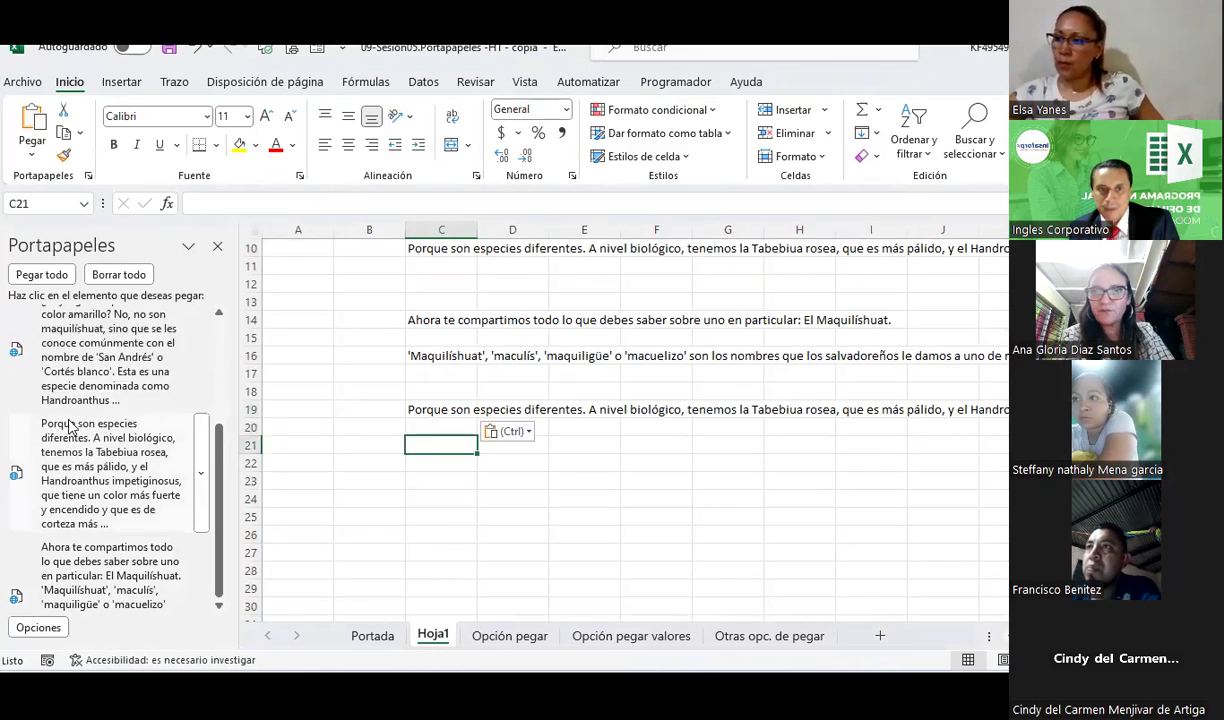
pyautogui.click(201, 435)
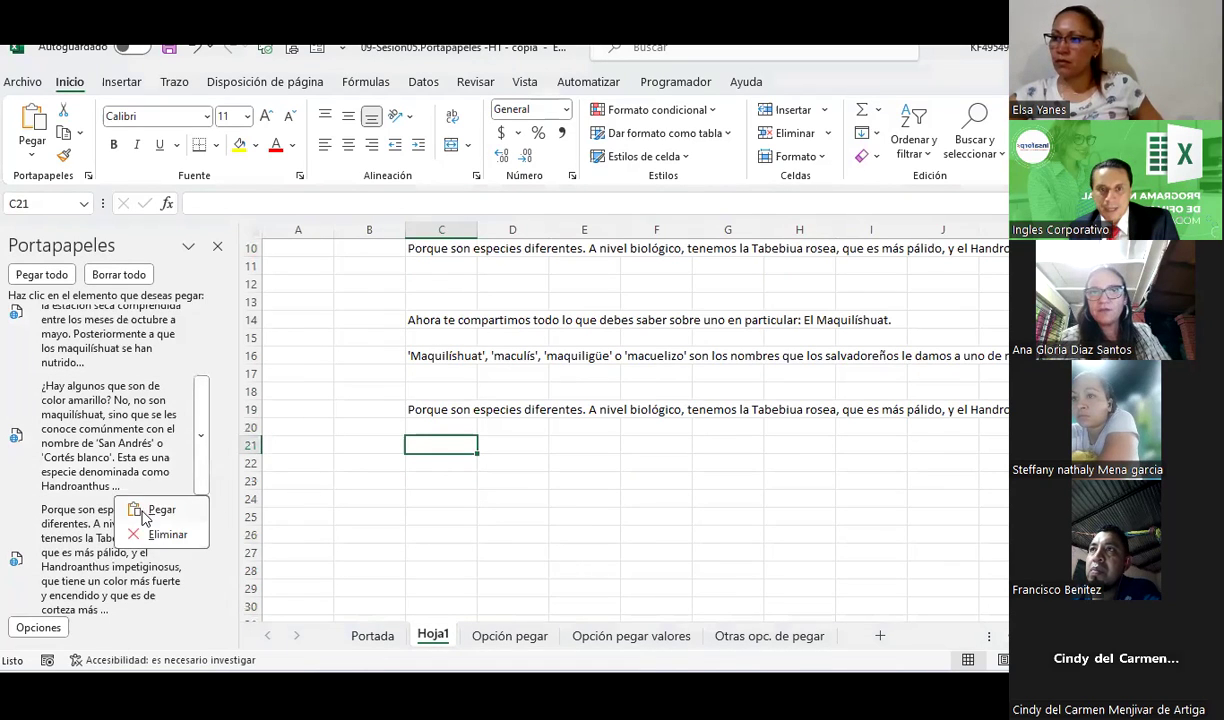
pyautogui.click(150, 510)
pyautogui.click(440, 543)
pyautogui.scroll(1, 30, 415)
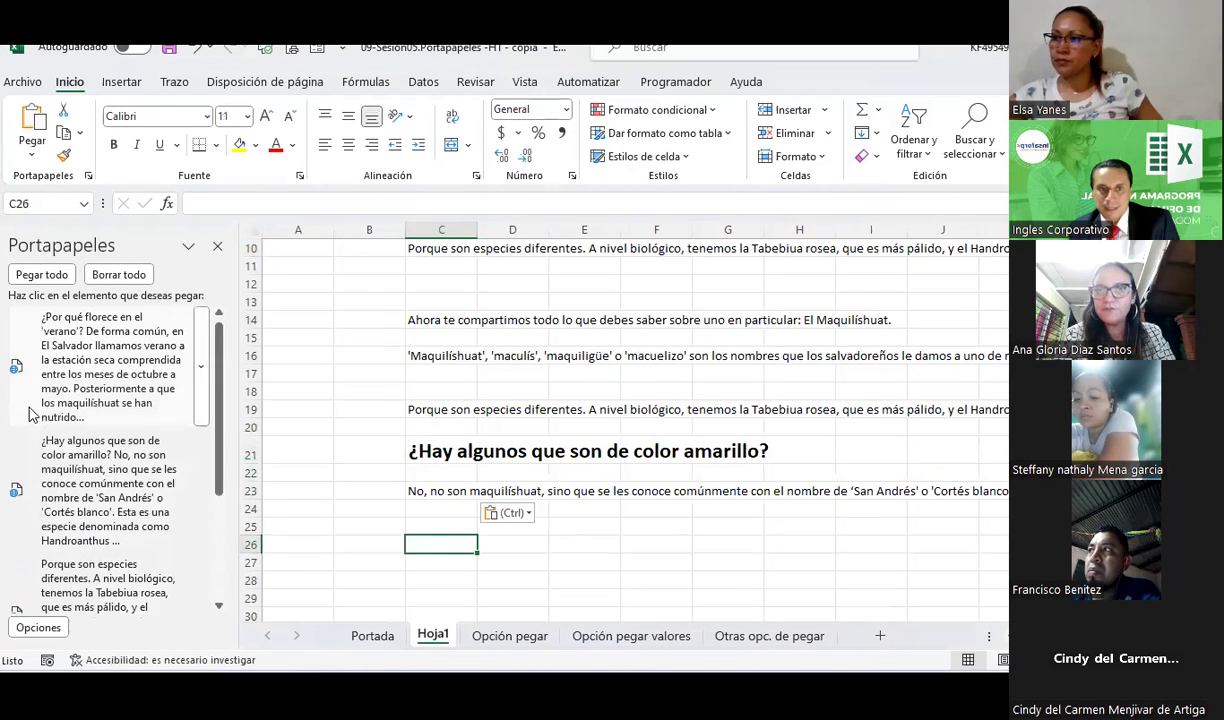
pyautogui.click(201, 367)
pyautogui.click(150, 438)
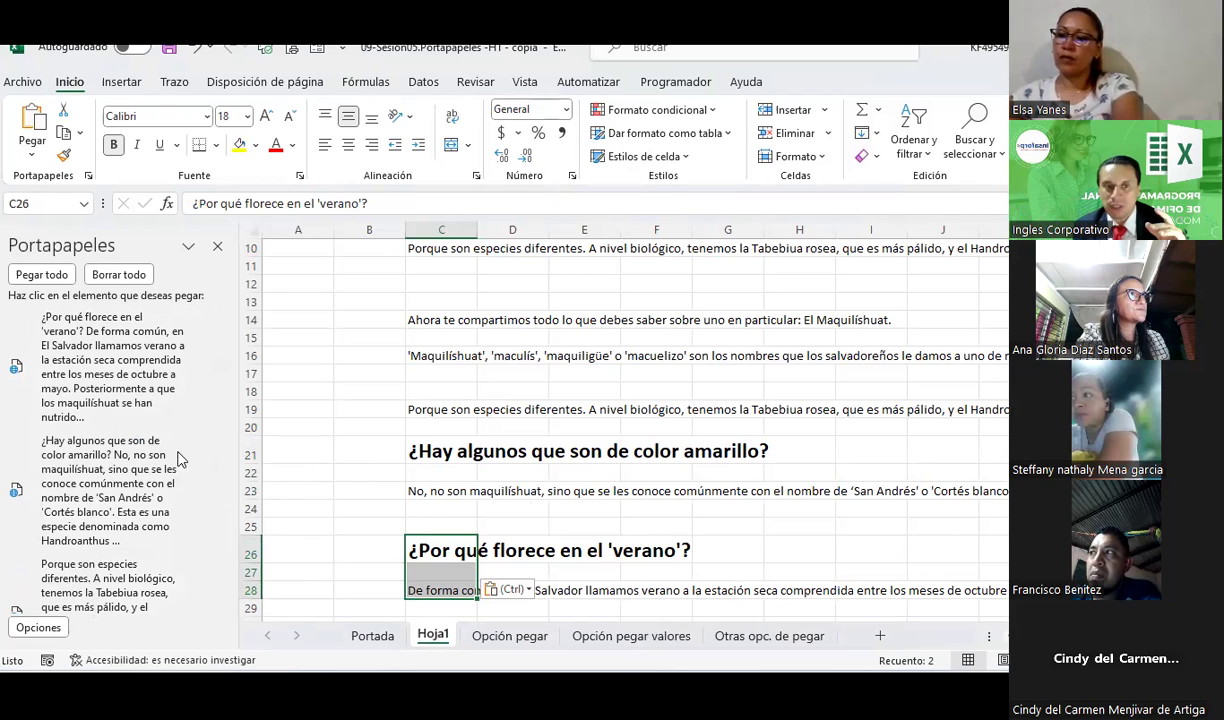
pyautogui.scroll(-2, 181, 458)
pyautogui.scroll(-1, 140, 450)
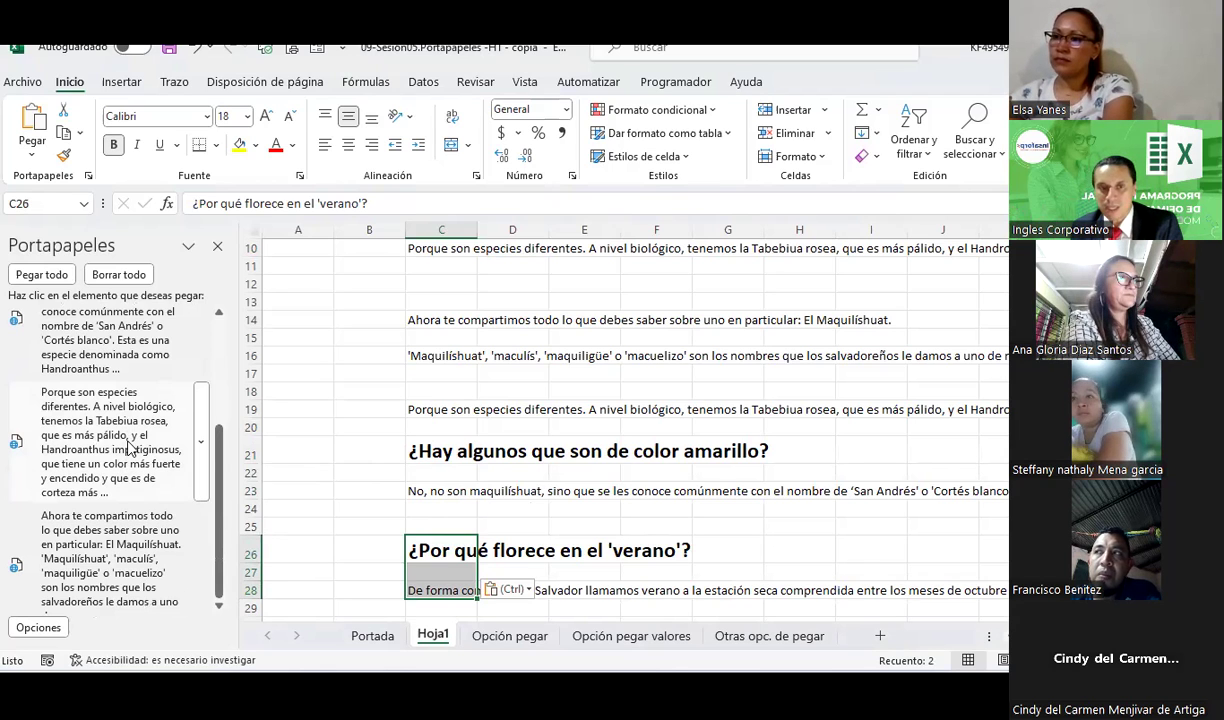
pyautogui.click(341, 341)
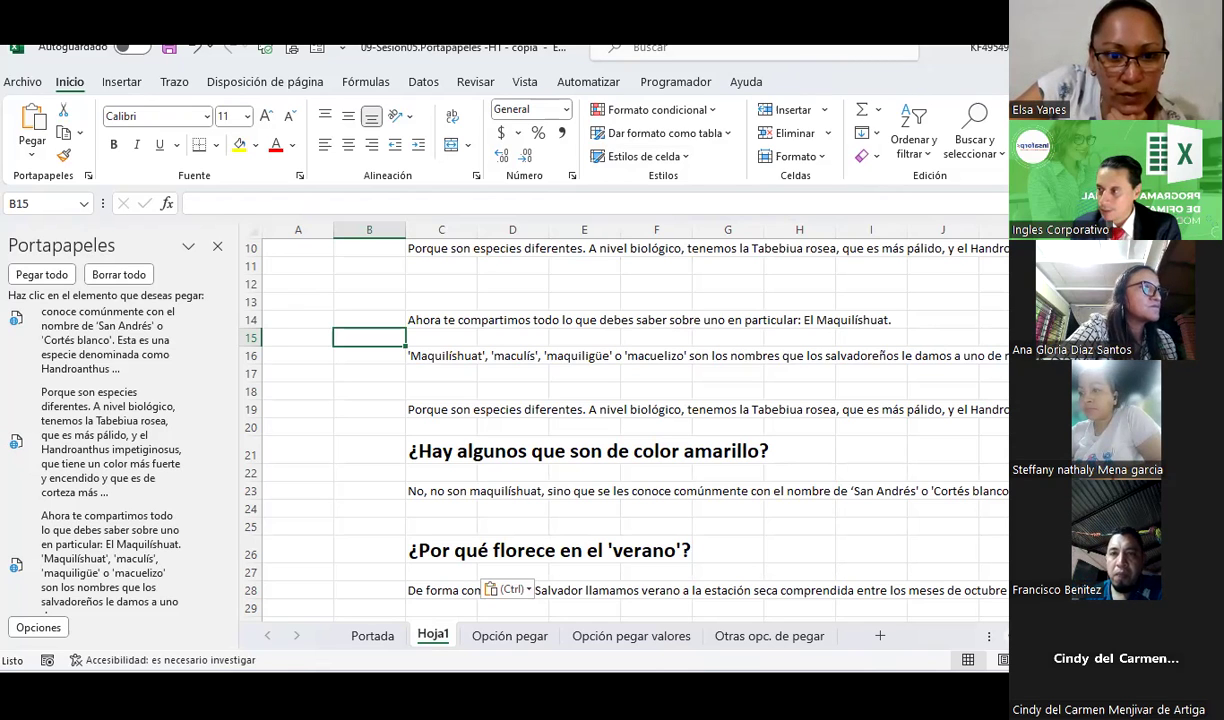
# Paste the species-difference passage from the Clipboard pane into C31
pyautogui.click(497, 409)
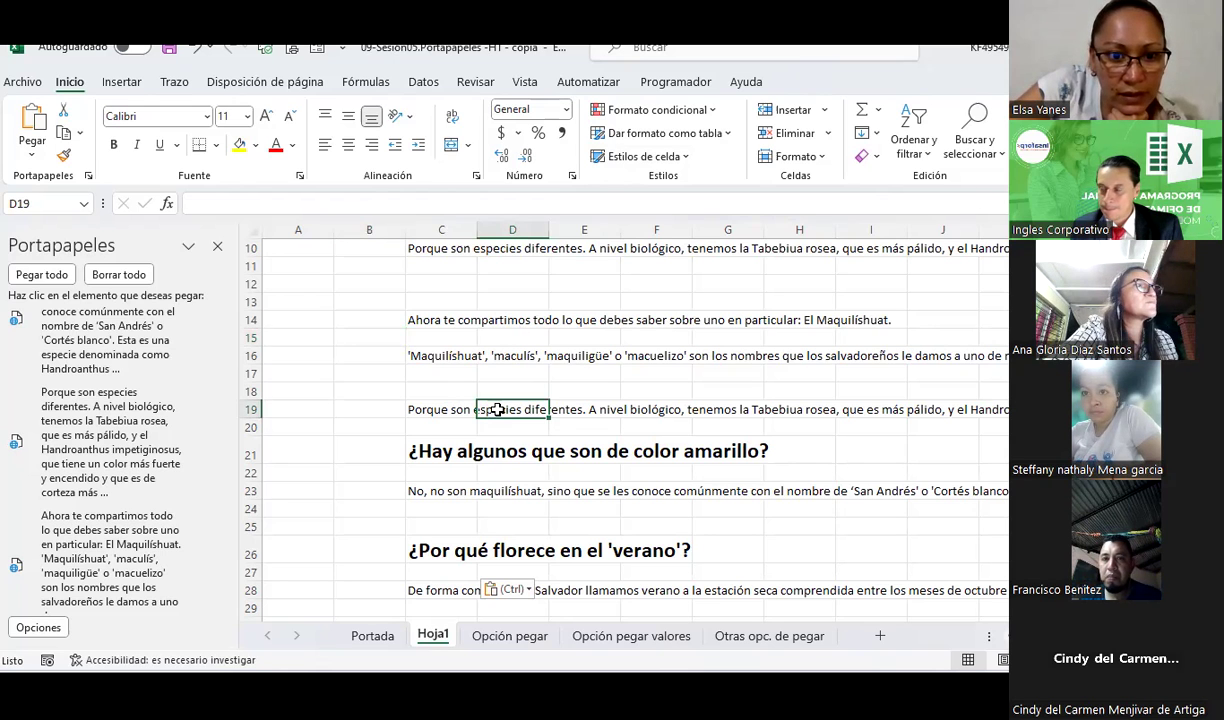
pyautogui.scroll(-3, 520, 410)
pyautogui.scroll(-1, 500, 440)
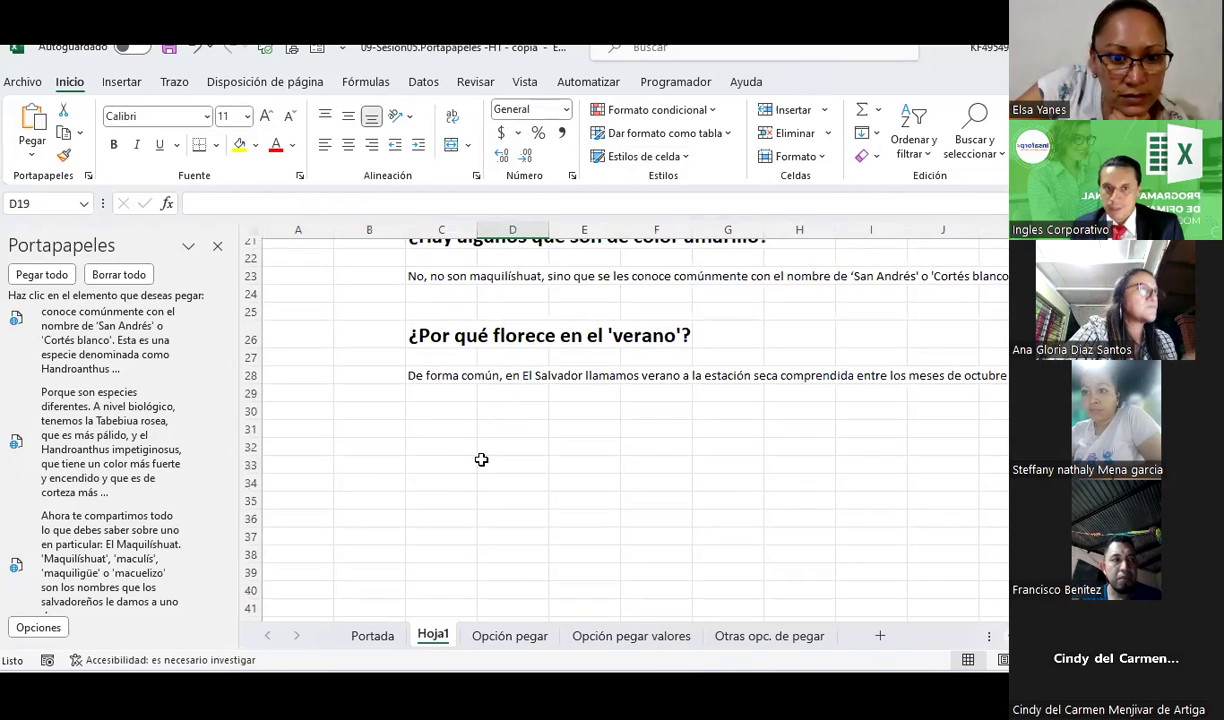
pyautogui.doubleClick(433, 427)
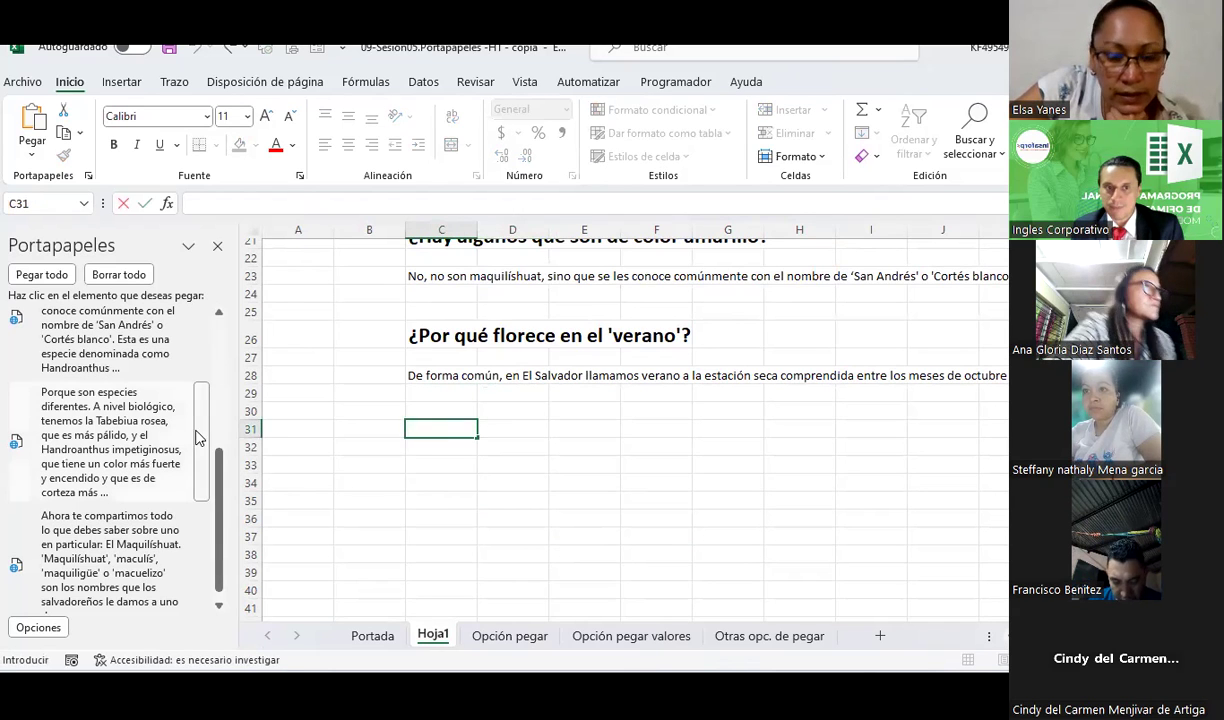
pyautogui.click(201, 562)
pyautogui.click(172, 527)
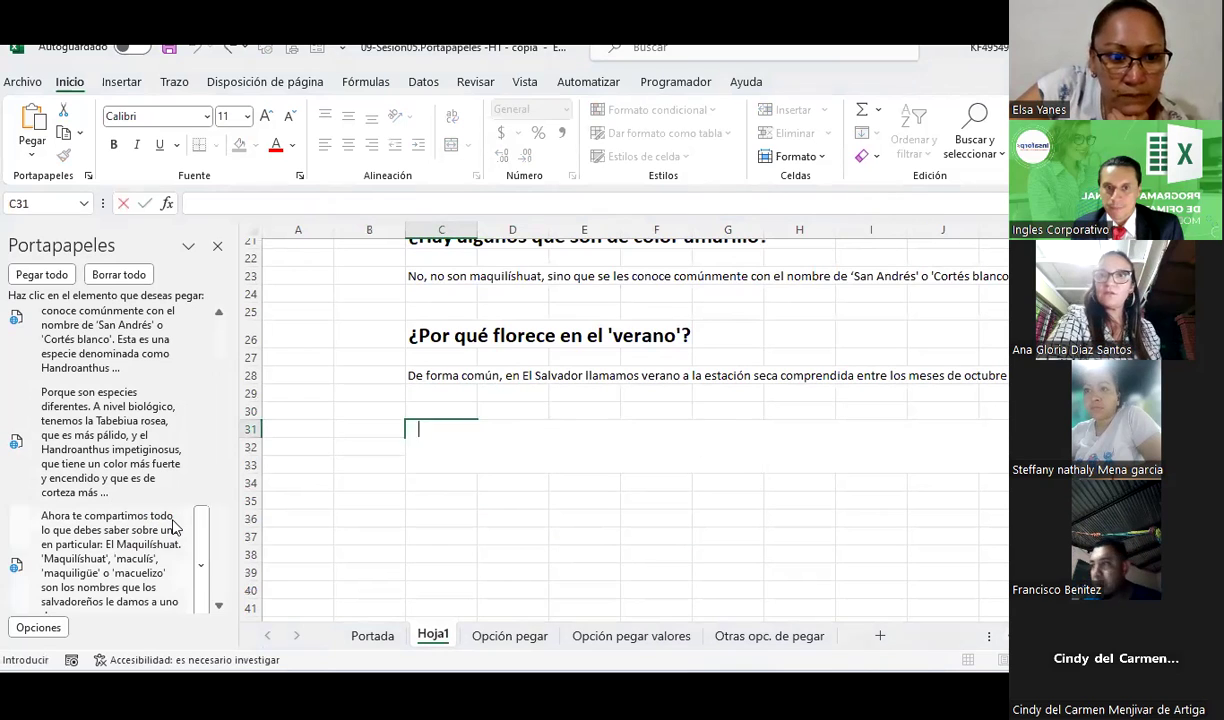
pyautogui.click(555, 549)
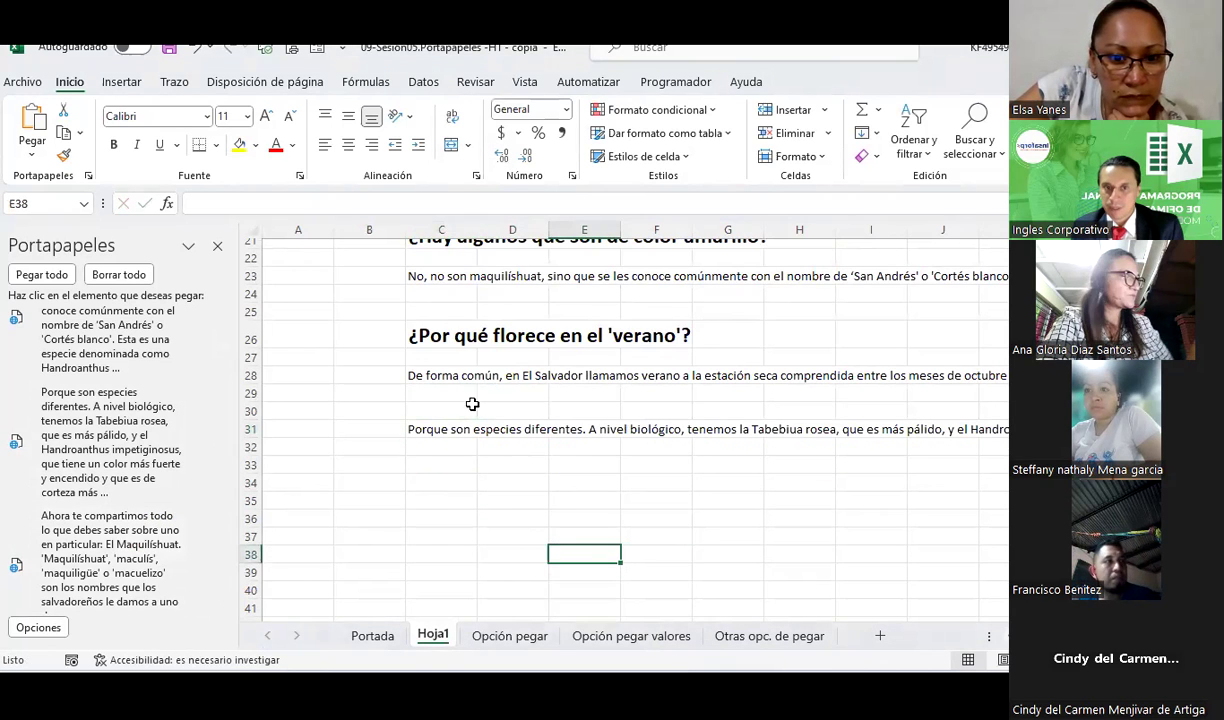
# Turn Ajustar texto on for C28's summer-flowering paragraph, then off again
pyautogui.click(452, 373)
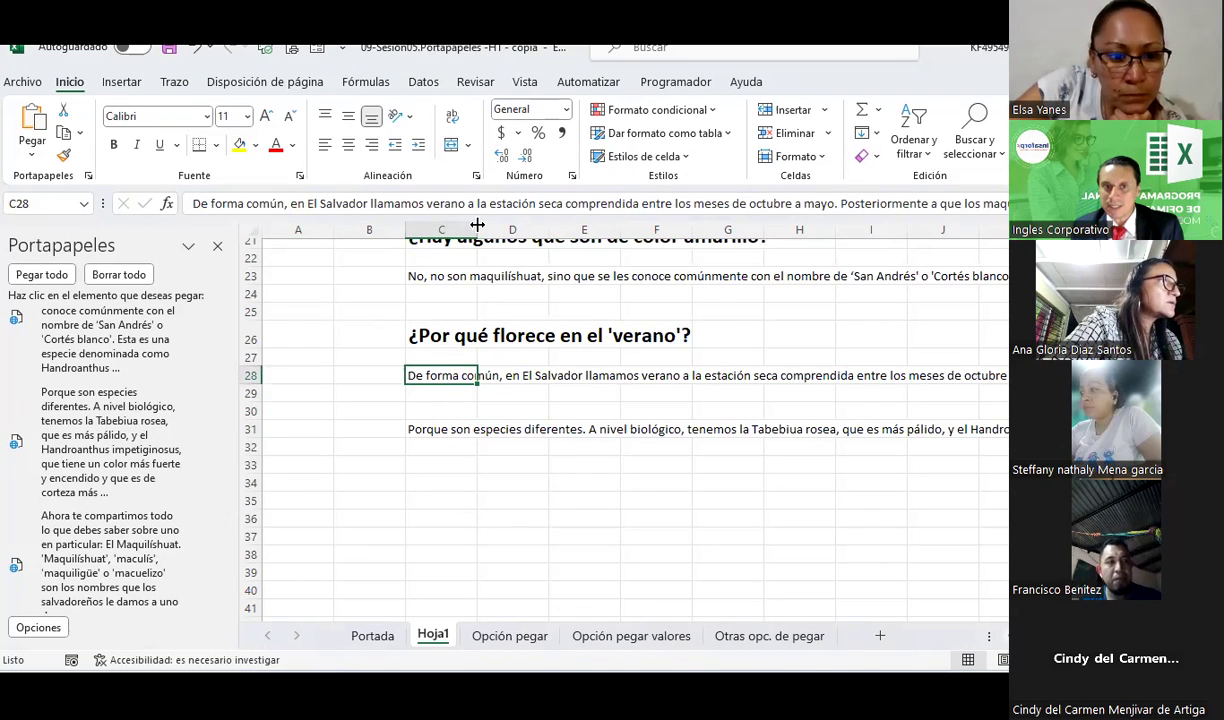
pyautogui.click(452, 116)
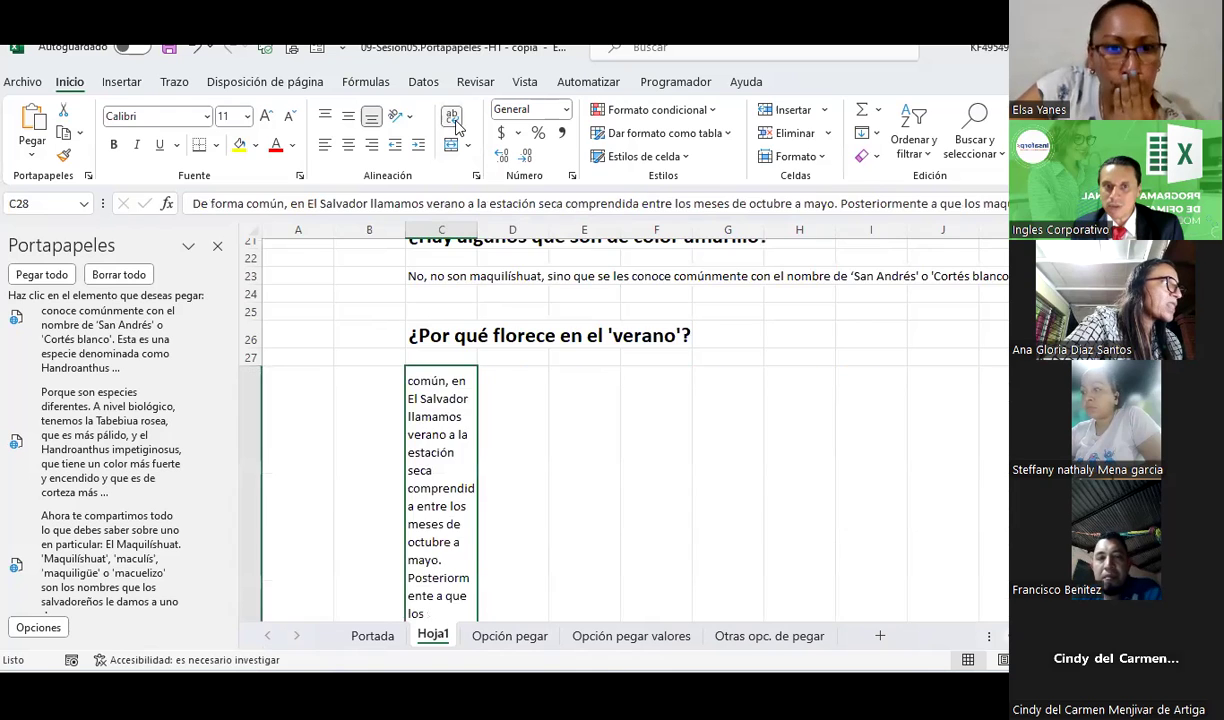
pyautogui.scroll(-3, 436, 456)
pyautogui.scroll(-3, 436, 456)
pyautogui.scroll(3, 434, 455)
pyautogui.scroll(2, 433, 454)
pyautogui.scroll(4, 431, 453)
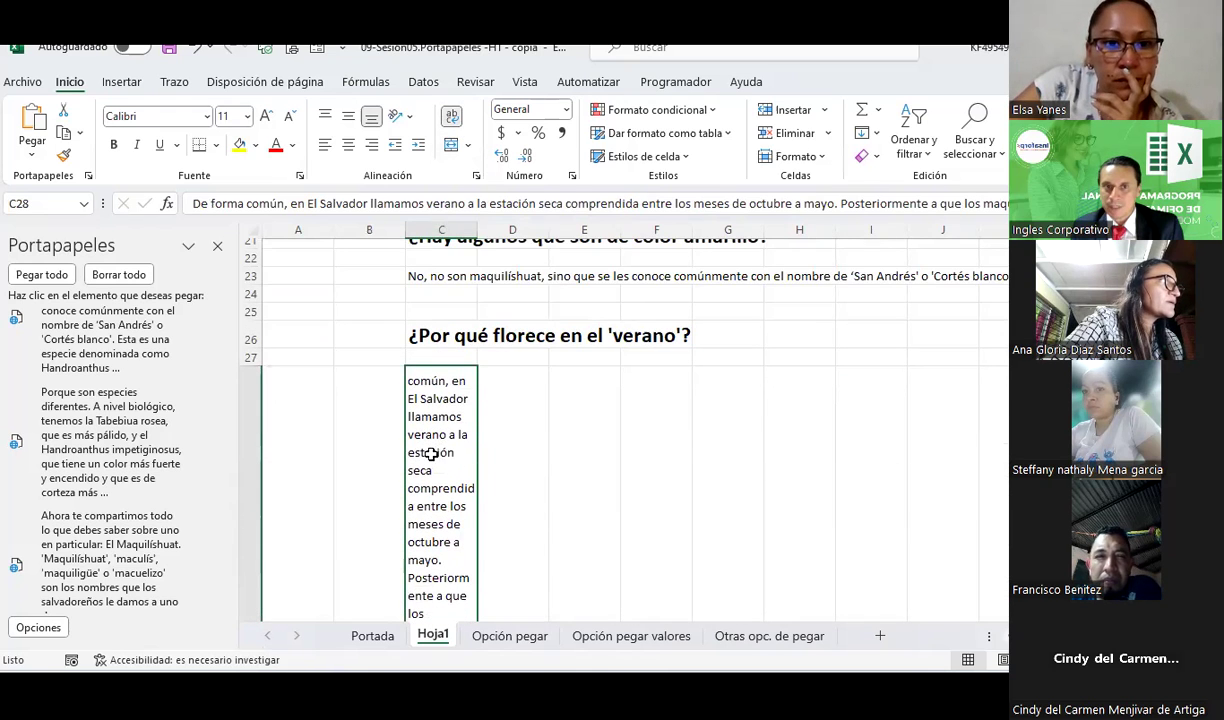
pyautogui.click(452, 116)
pyautogui.scroll(2, 574, 436)
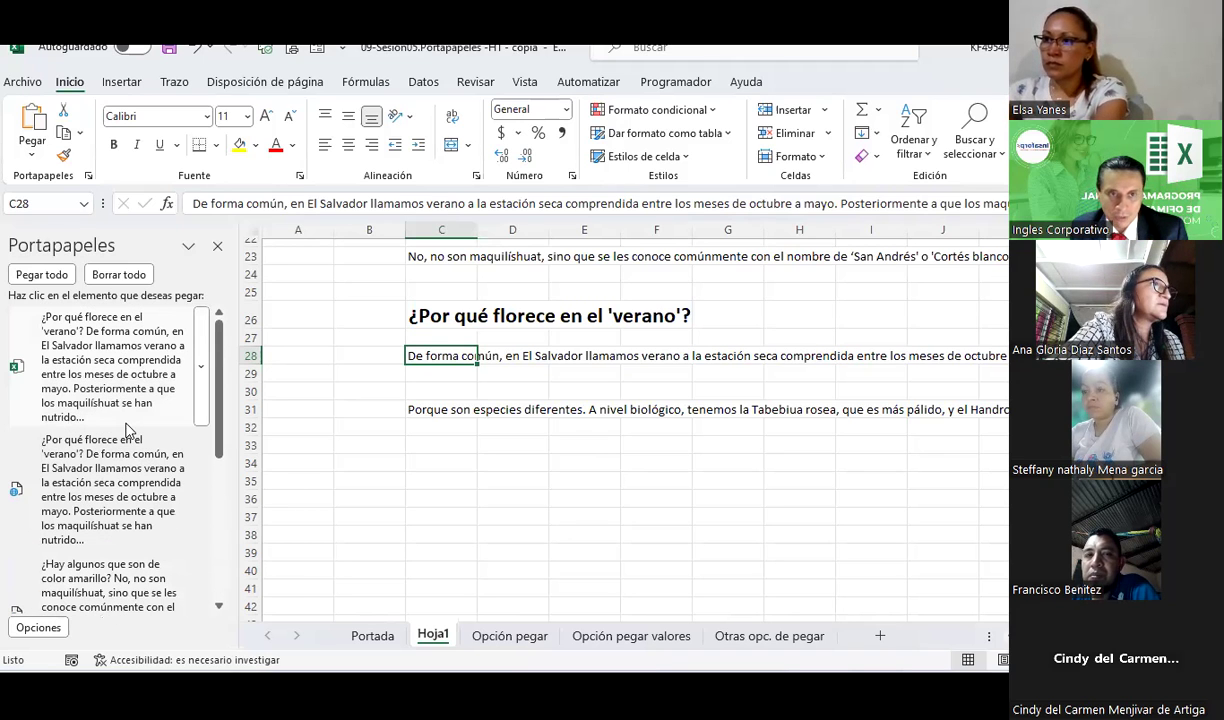
# Empty and close the Portapapeles pane, then drag Hoja1 after 'Otras opc. de pegar'
pyautogui.click(116, 275)
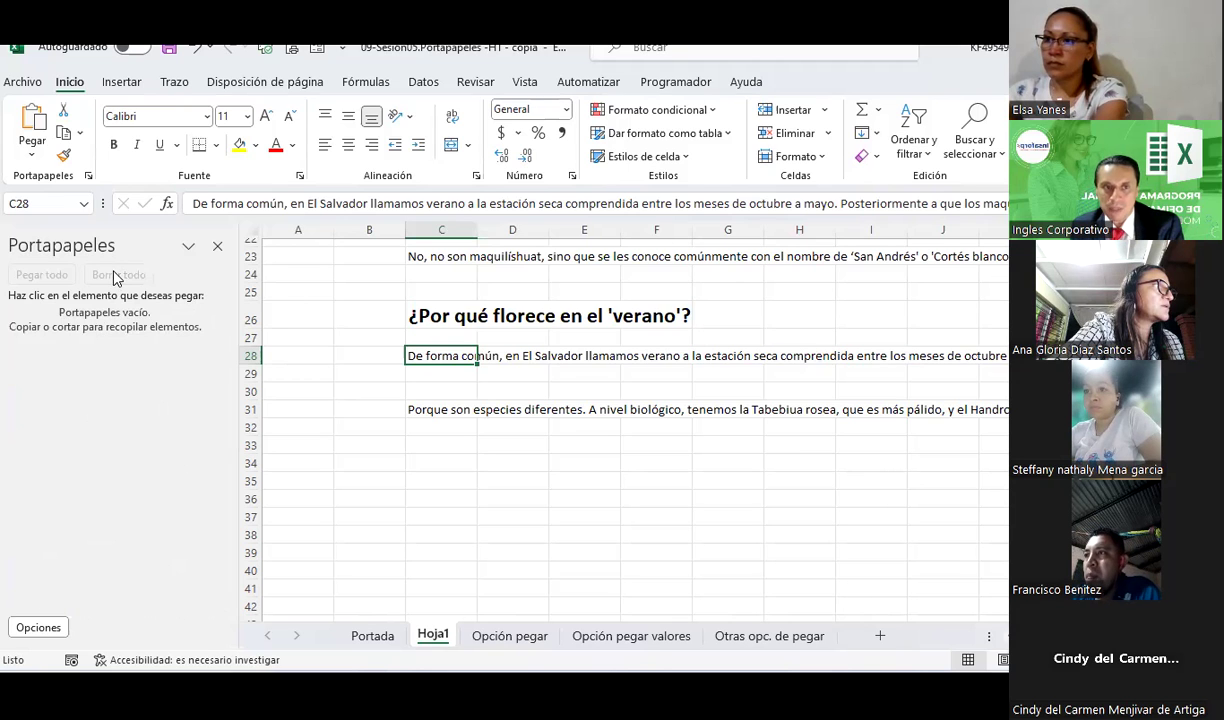
pyautogui.click(217, 245)
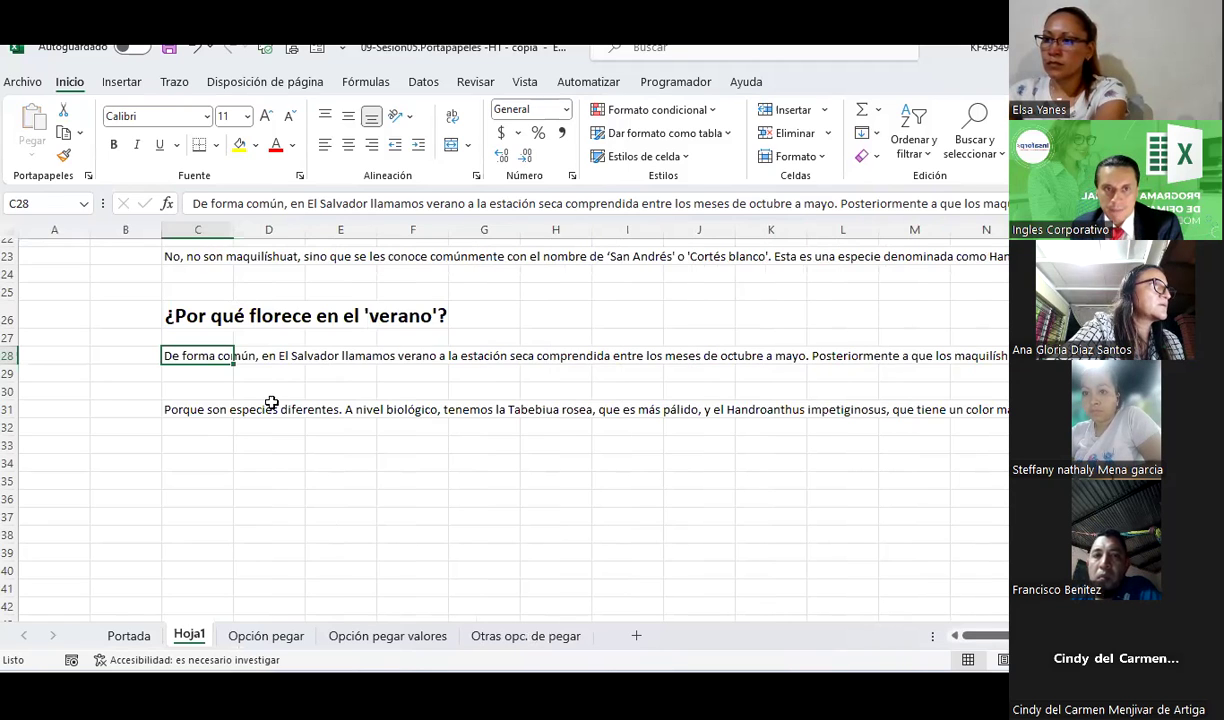
pyautogui.click(340, 463)
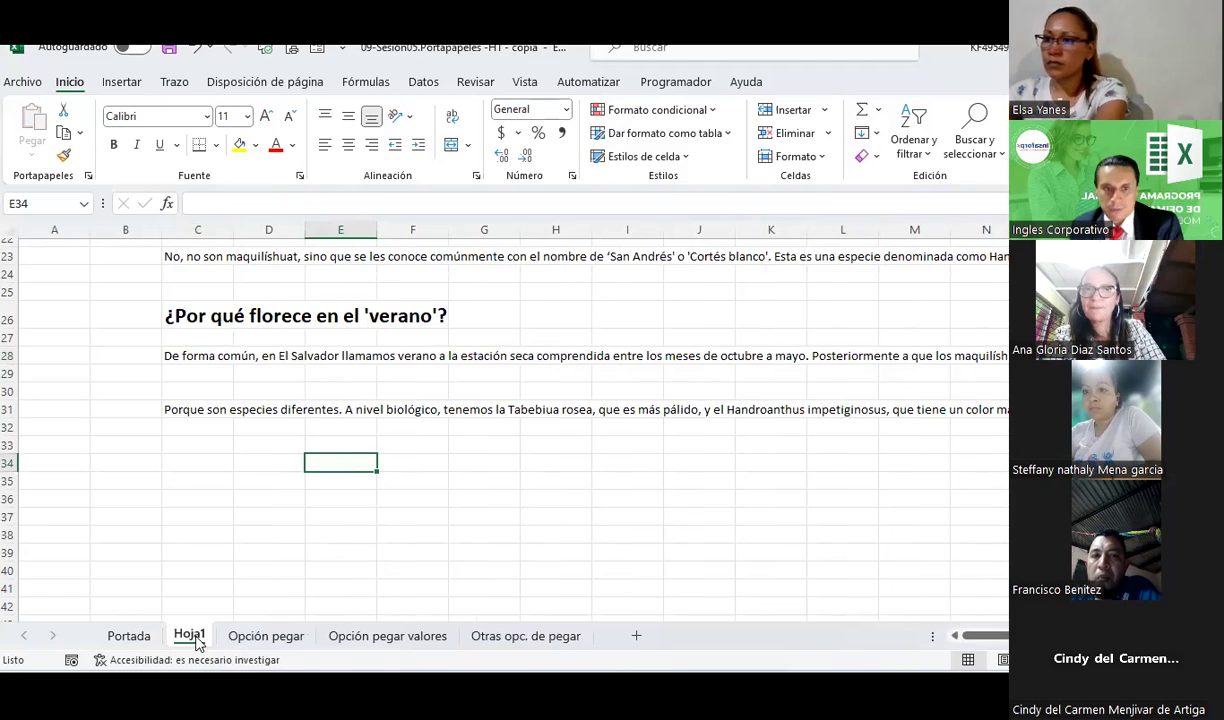
pyautogui.moveTo(553, 596); pyautogui.dragTo(595, 625)
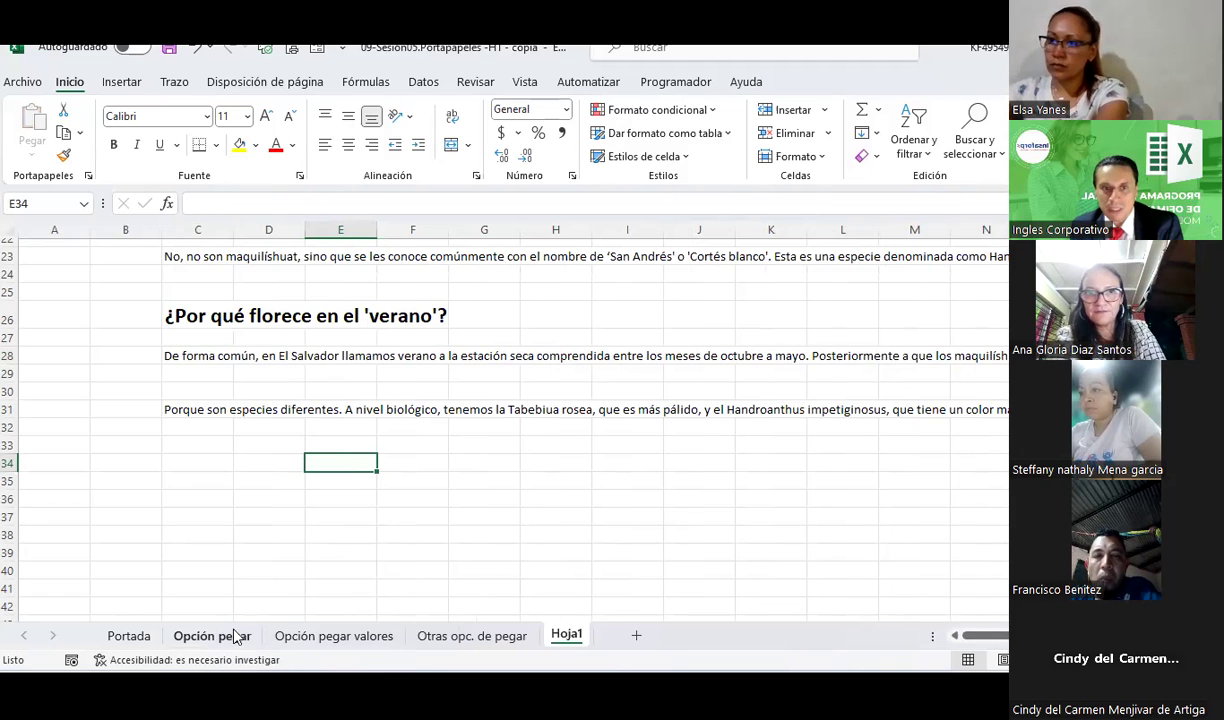
# Switch to the Opción pegar sheet and select the days-to-expire cell G7 in Tabla origen
pyautogui.click(230, 636)
pyautogui.scroll(3, 375, 418)
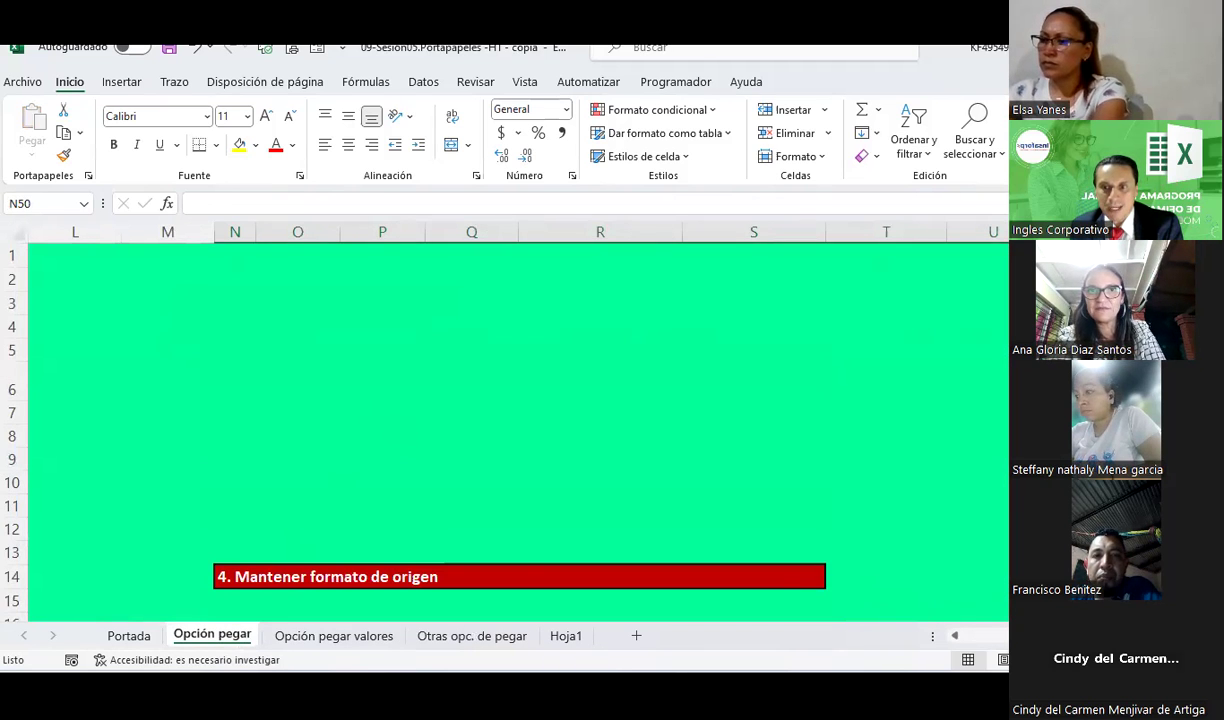
pyautogui.hscroll(-5, 464, 459)
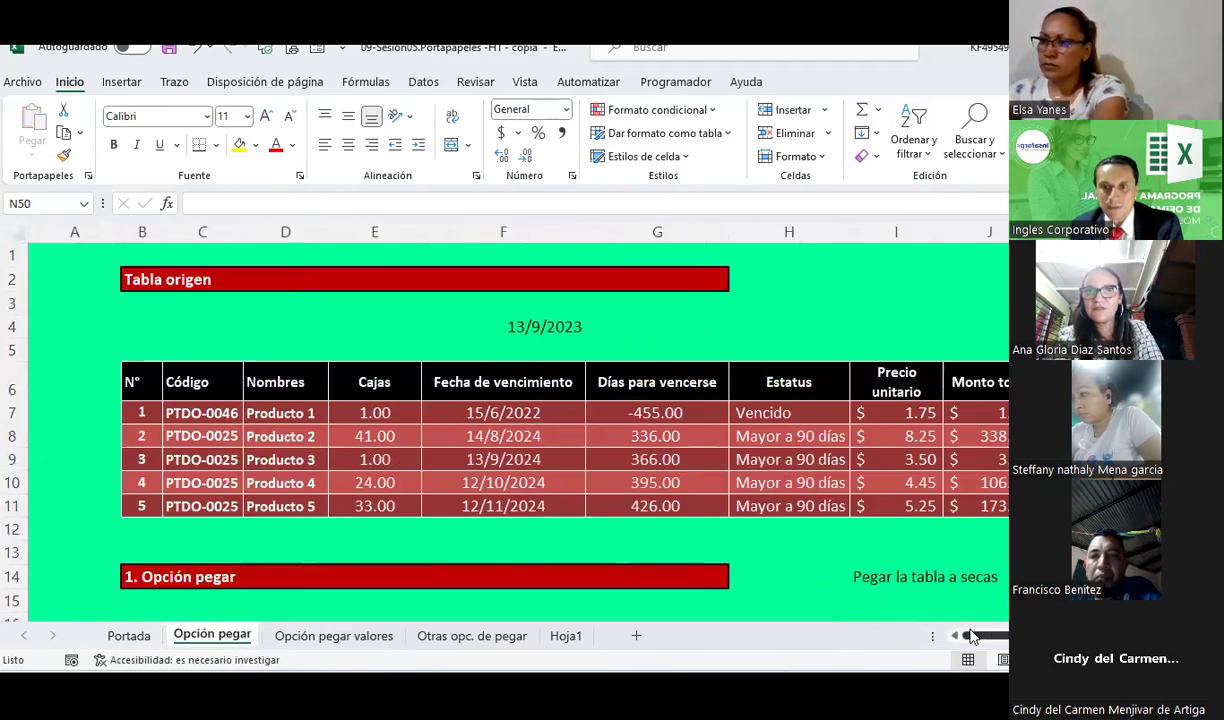
pyautogui.click(656, 410)
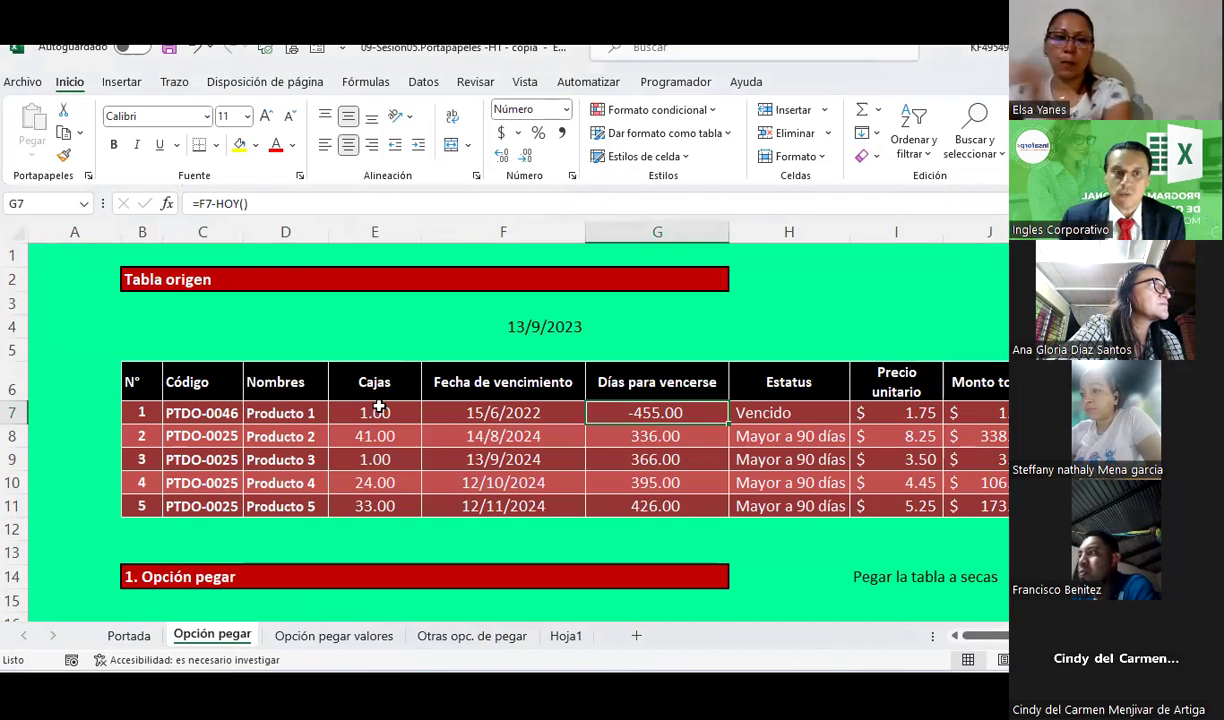
# Select the unit prices I7:I11 and the Monto total amounts J7:J11
pyautogui.scroll(-1, 316, 404)
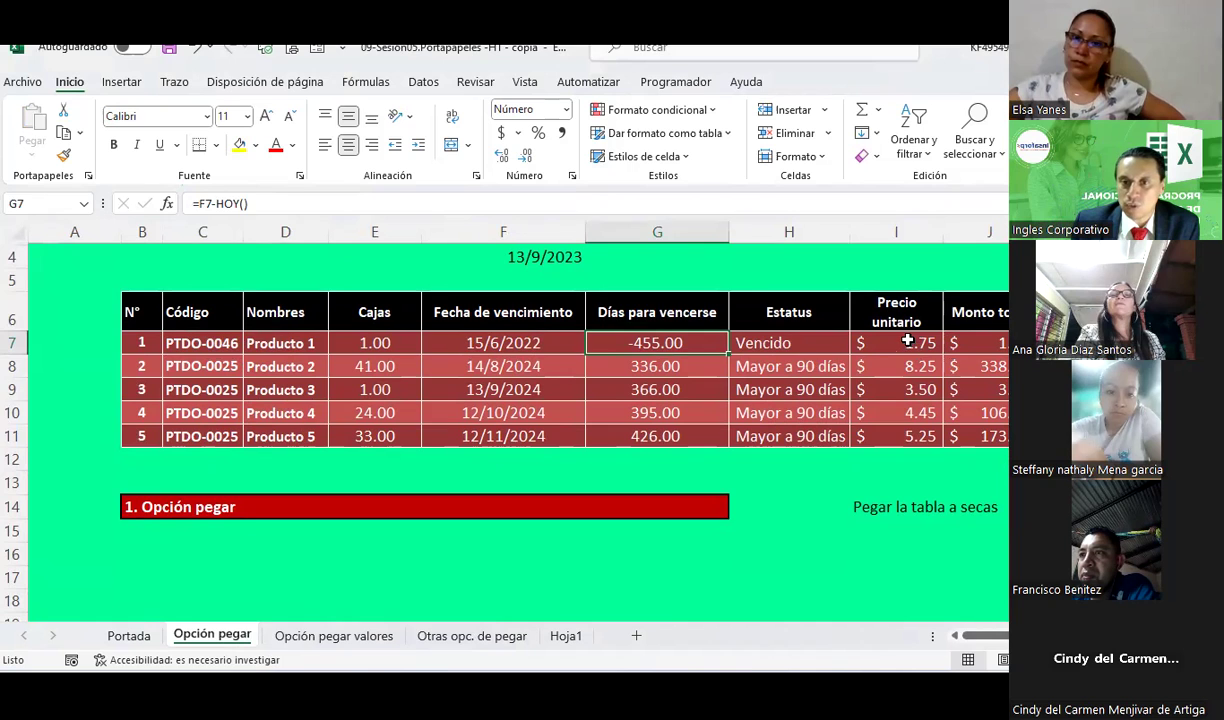
pyautogui.moveTo(907, 341); pyautogui.dragTo(910, 436)
pyautogui.moveTo(985, 343); pyautogui.dragTo(993, 435)
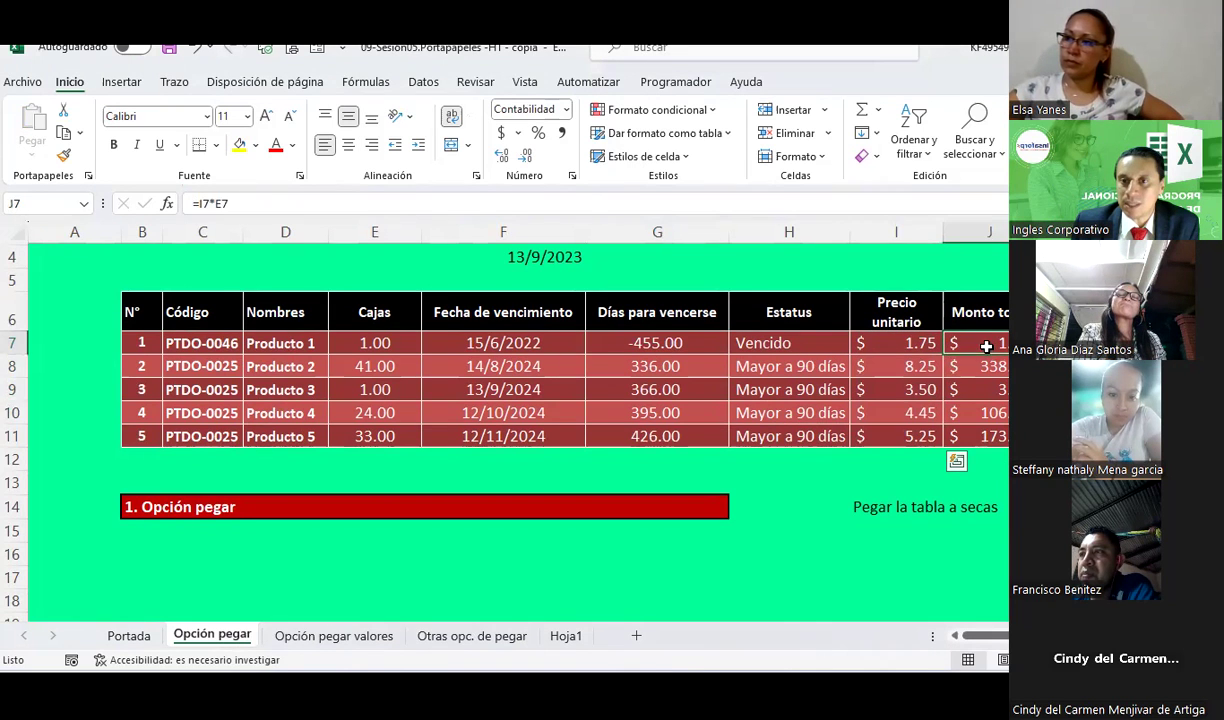
pyautogui.click(993, 435)
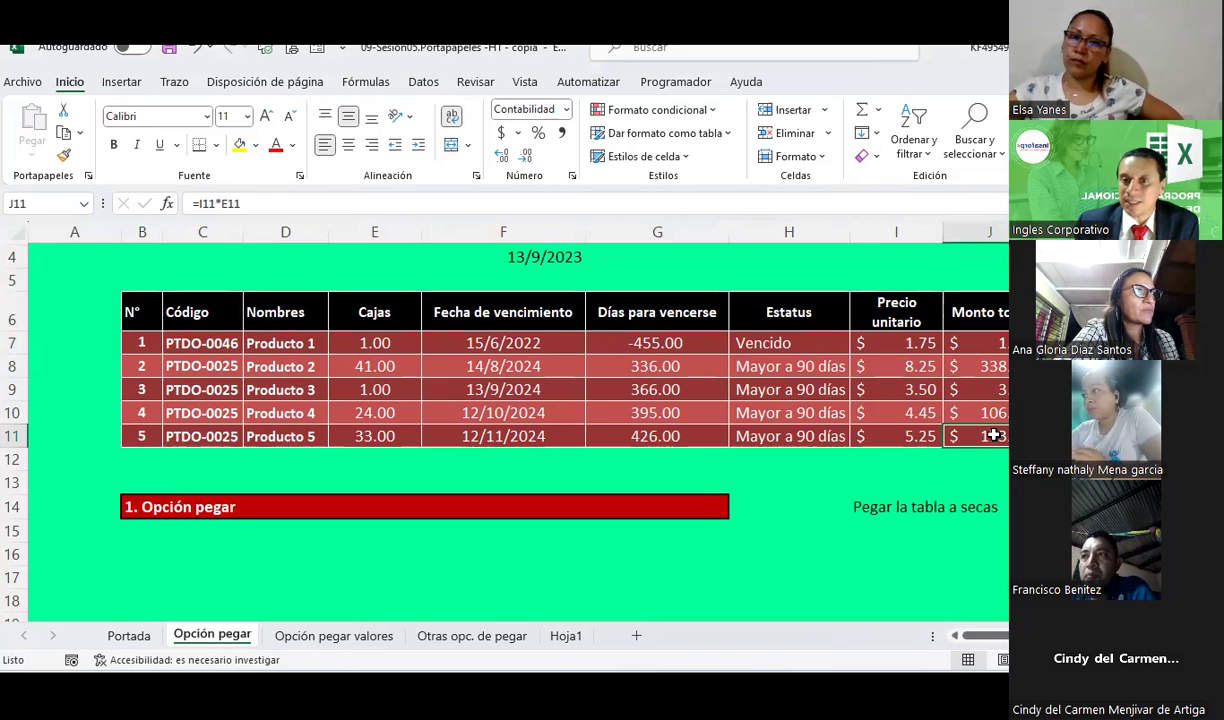
# Check row 7's values and J7's =I7*E7 formula, then show the Fórmulas tools
pyautogui.click(965, 345)
pyautogui.click(901, 340)
pyautogui.click(789, 343)
pyautogui.click(610, 345)
pyautogui.click(525, 343)
pyautogui.click(376, 343)
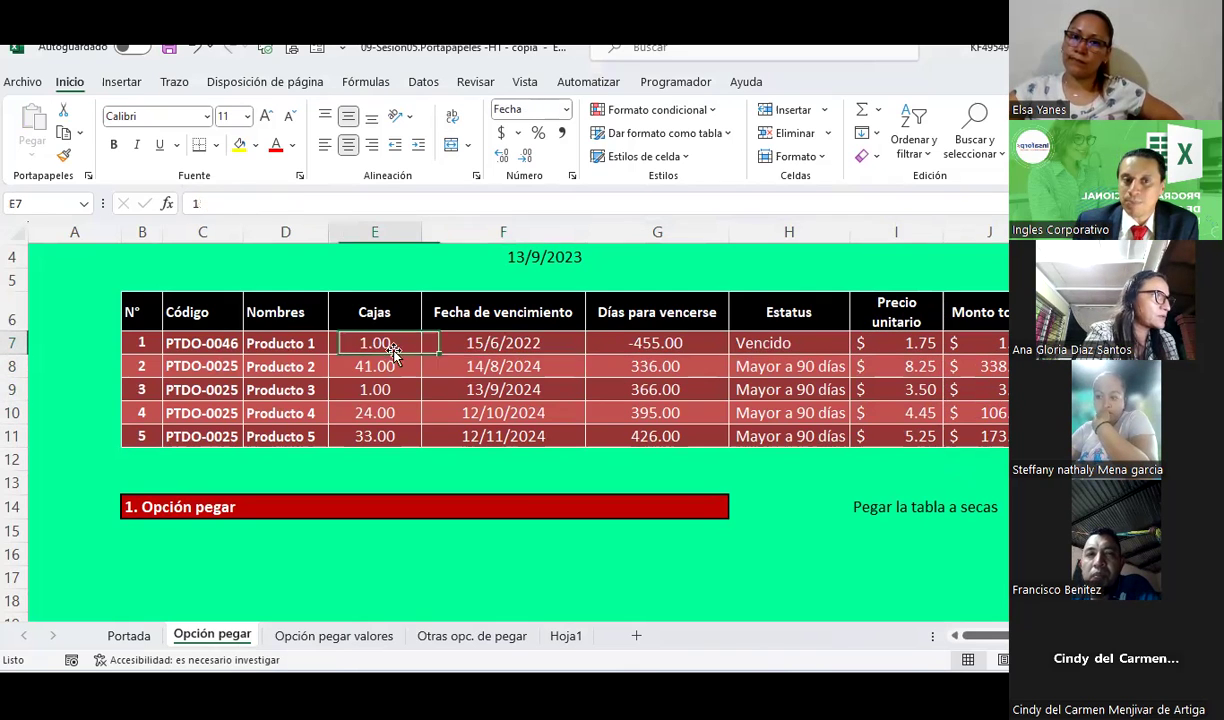
pyautogui.click(143, 341)
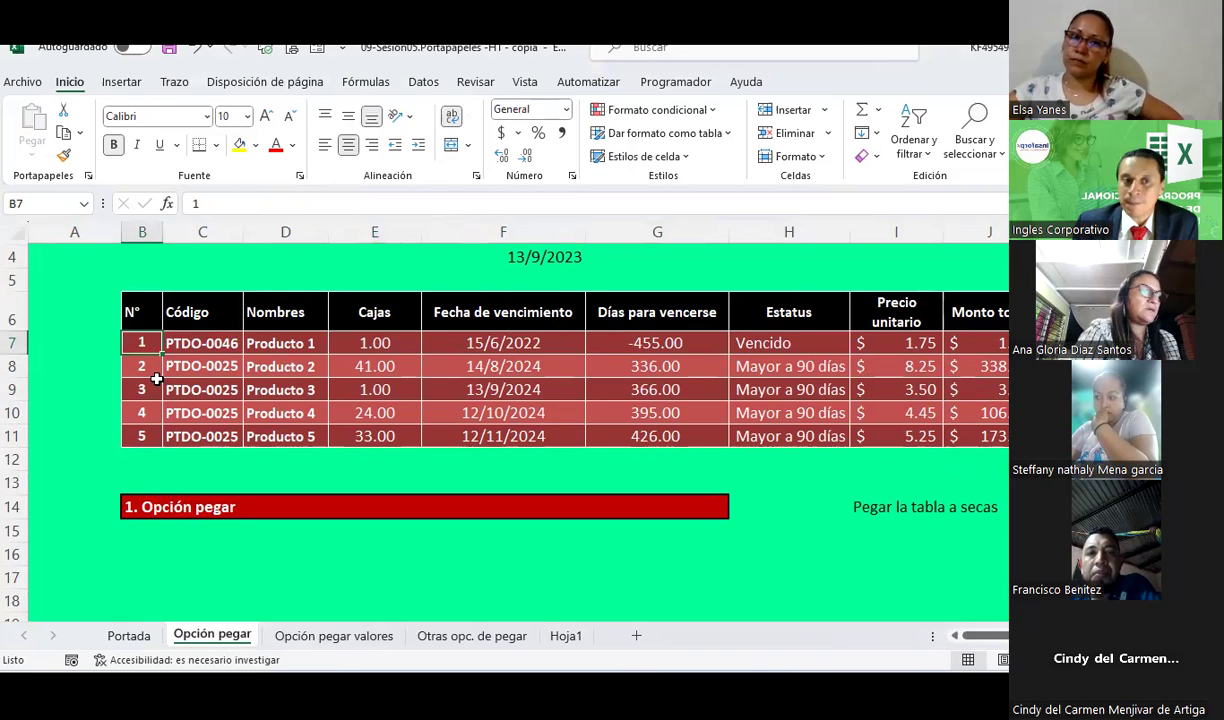
pyautogui.click(983, 346)
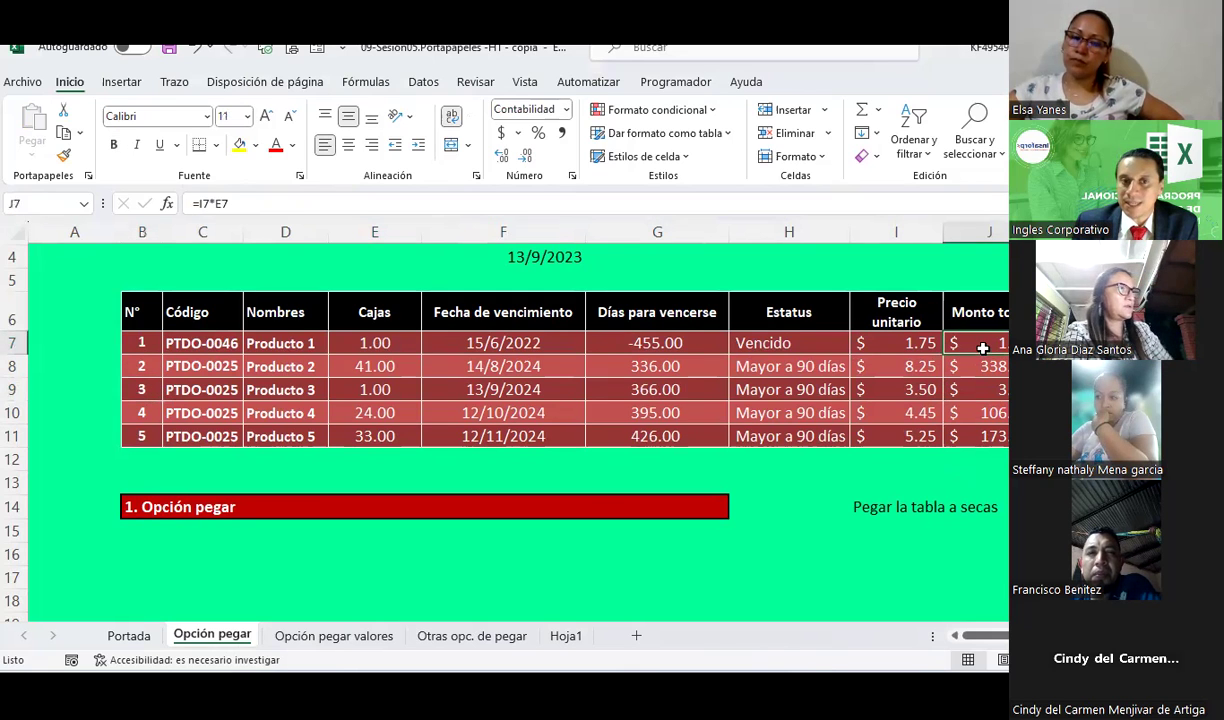
pyautogui.hscroll(3, 540, 400)
pyautogui.hscroll(-3, 540, 400)
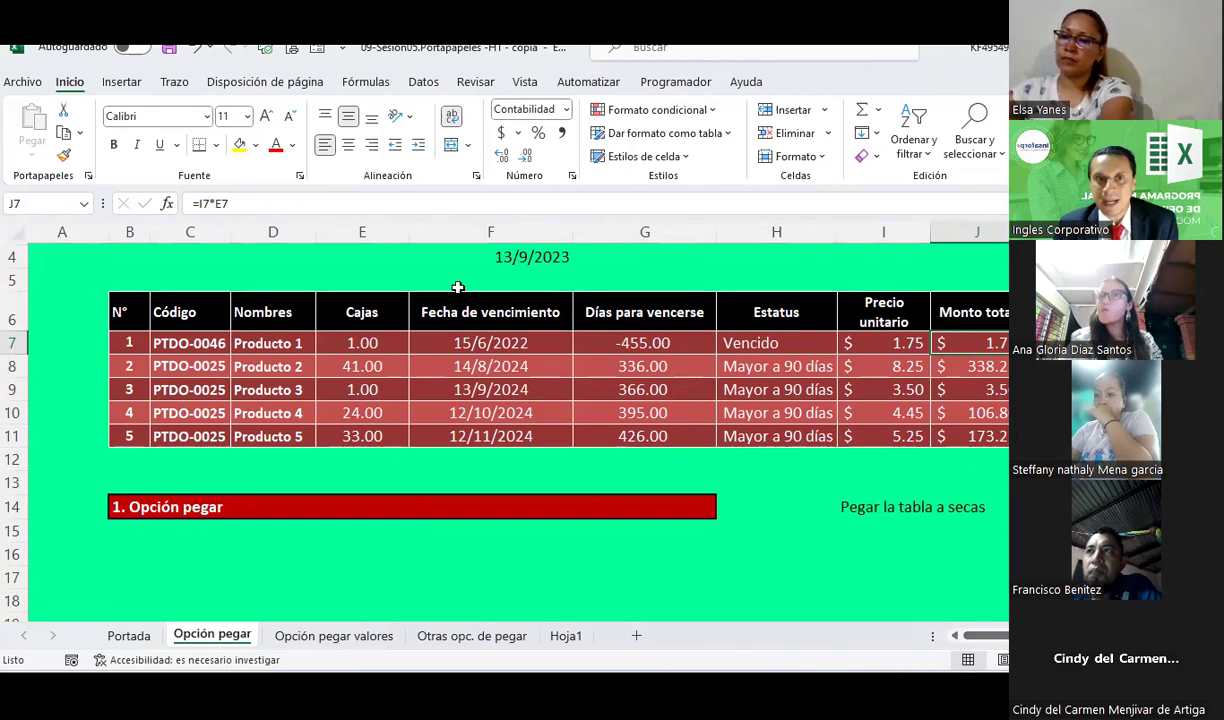
pyautogui.click(375, 91)
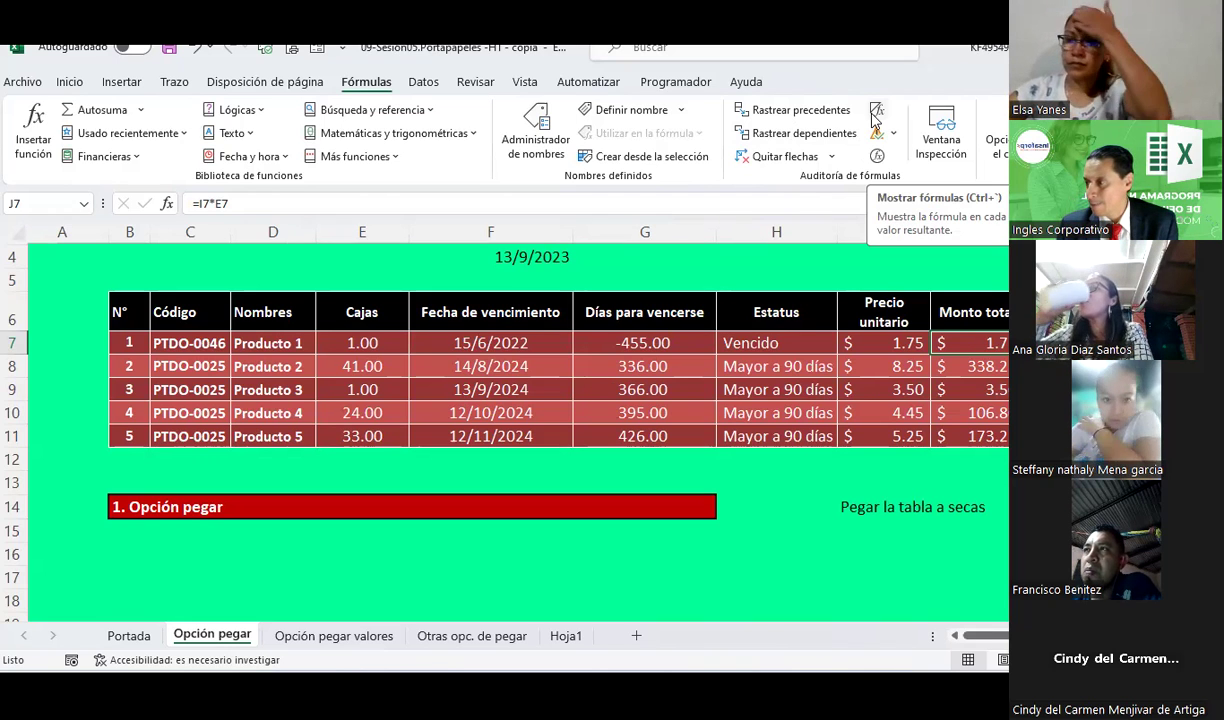
pyautogui.click(874, 112)
pyautogui.moveTo(985, 636); pyautogui.dragTo(1002, 645)
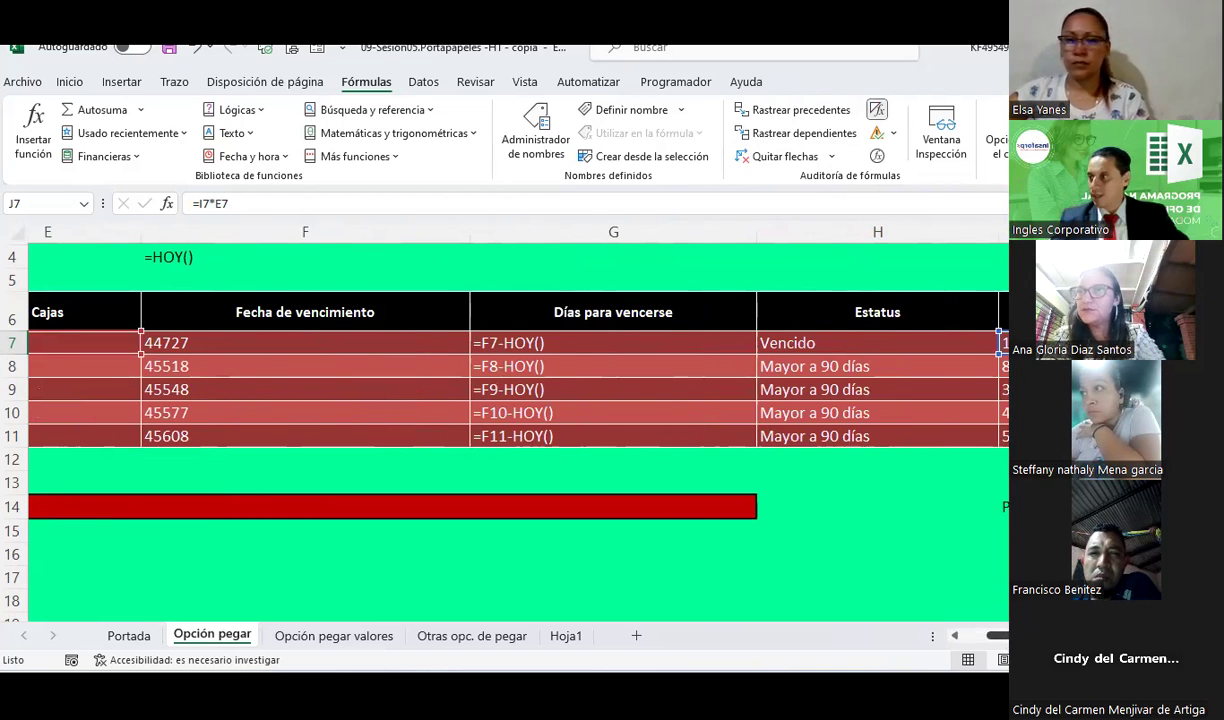
pyautogui.moveTo(997, 635); pyautogui.dragTo(1003, 635)
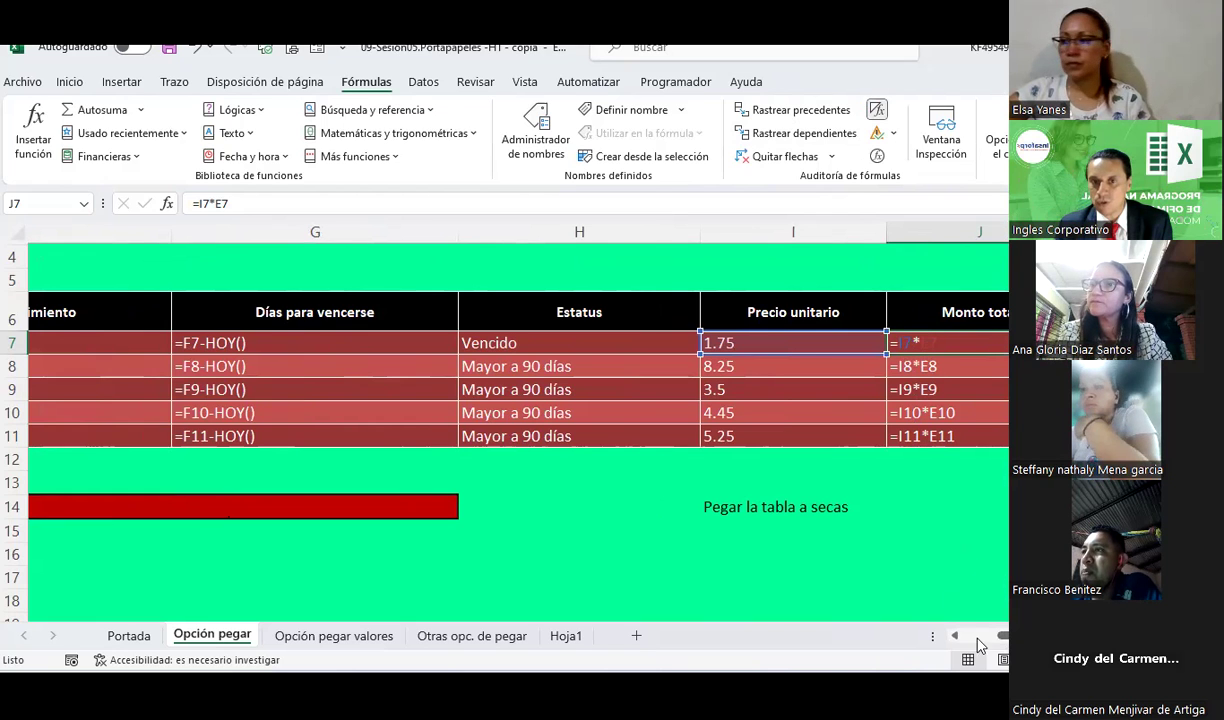
pyautogui.moveTo(1008, 635); pyautogui.dragTo(1006, 636)
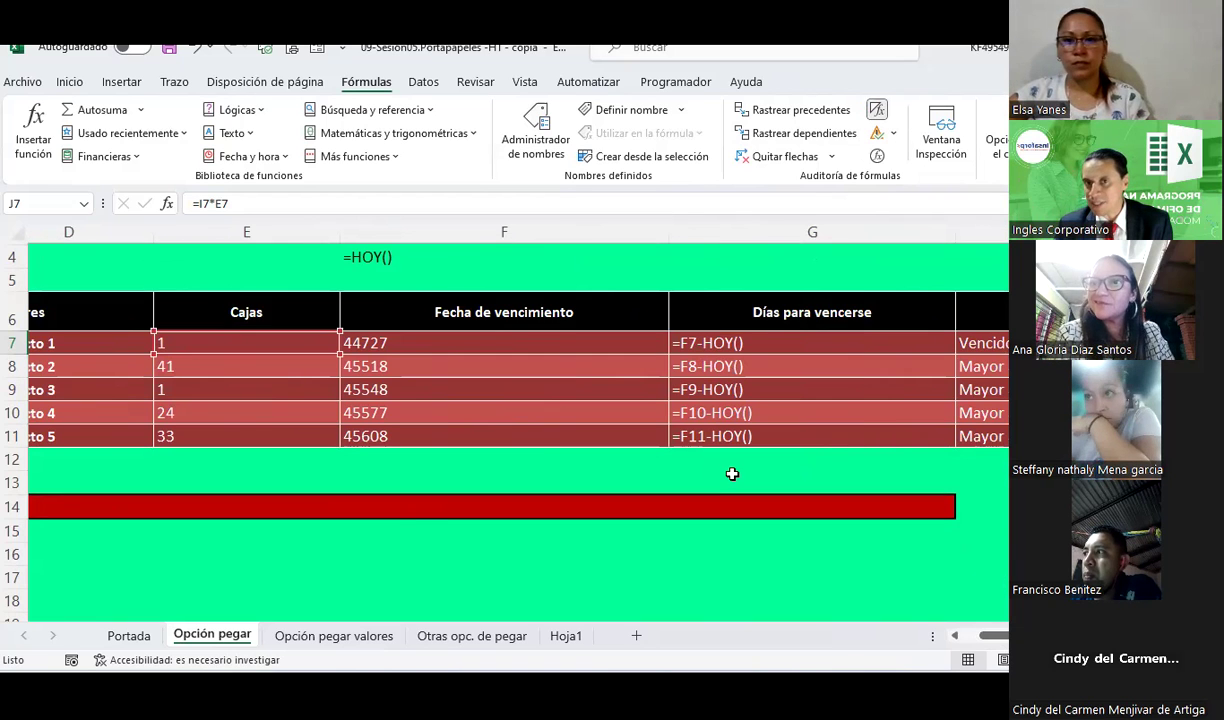
pyautogui.click(878, 112)
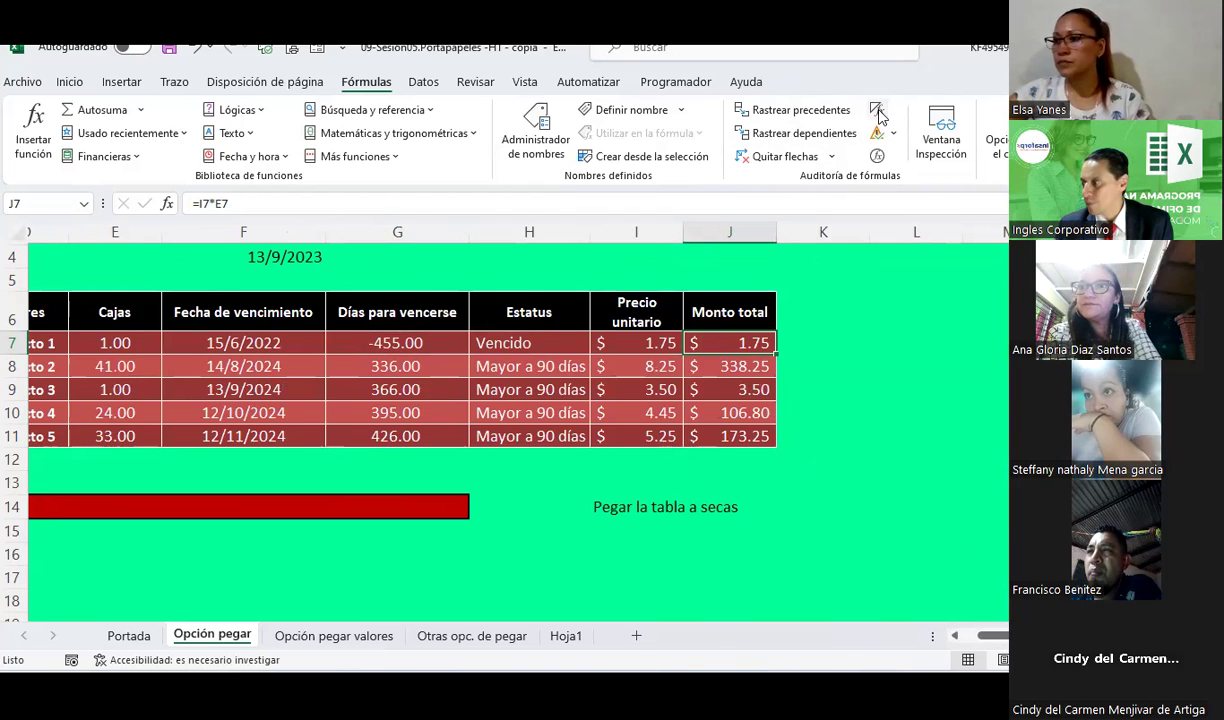
pyautogui.click(878, 112)
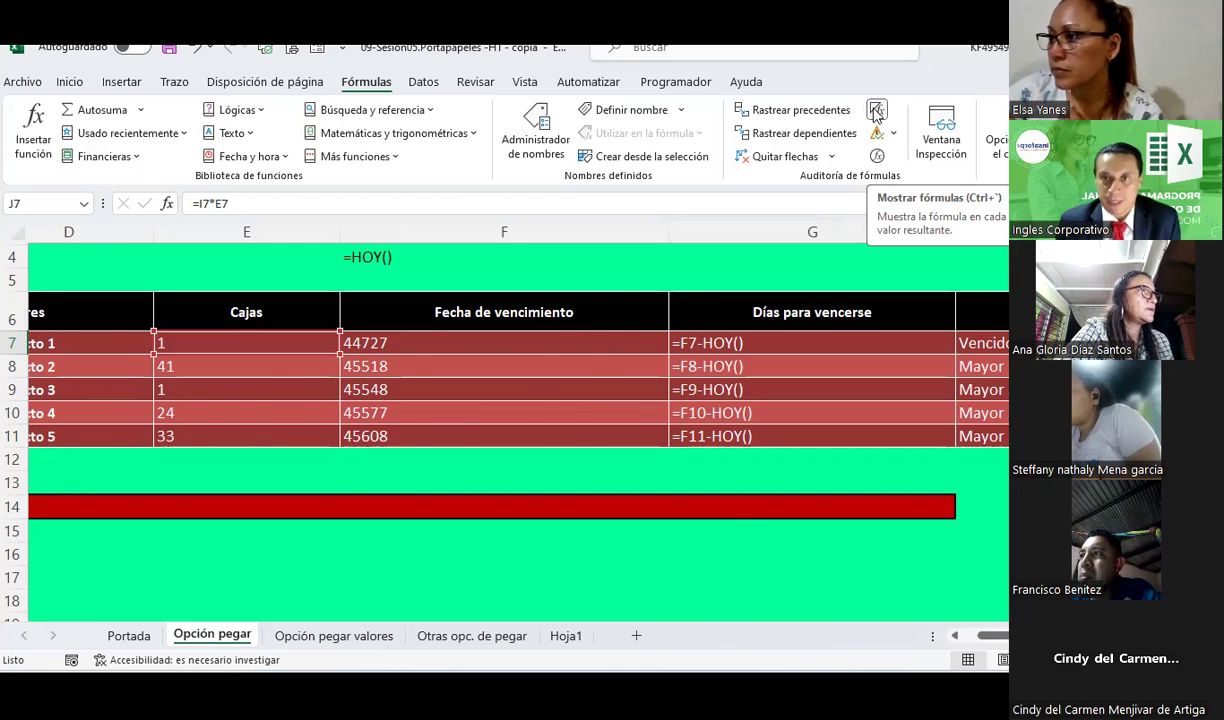
pyautogui.click(875, 113)
pyautogui.moveTo(990, 636); pyautogui.dragTo(969, 637)
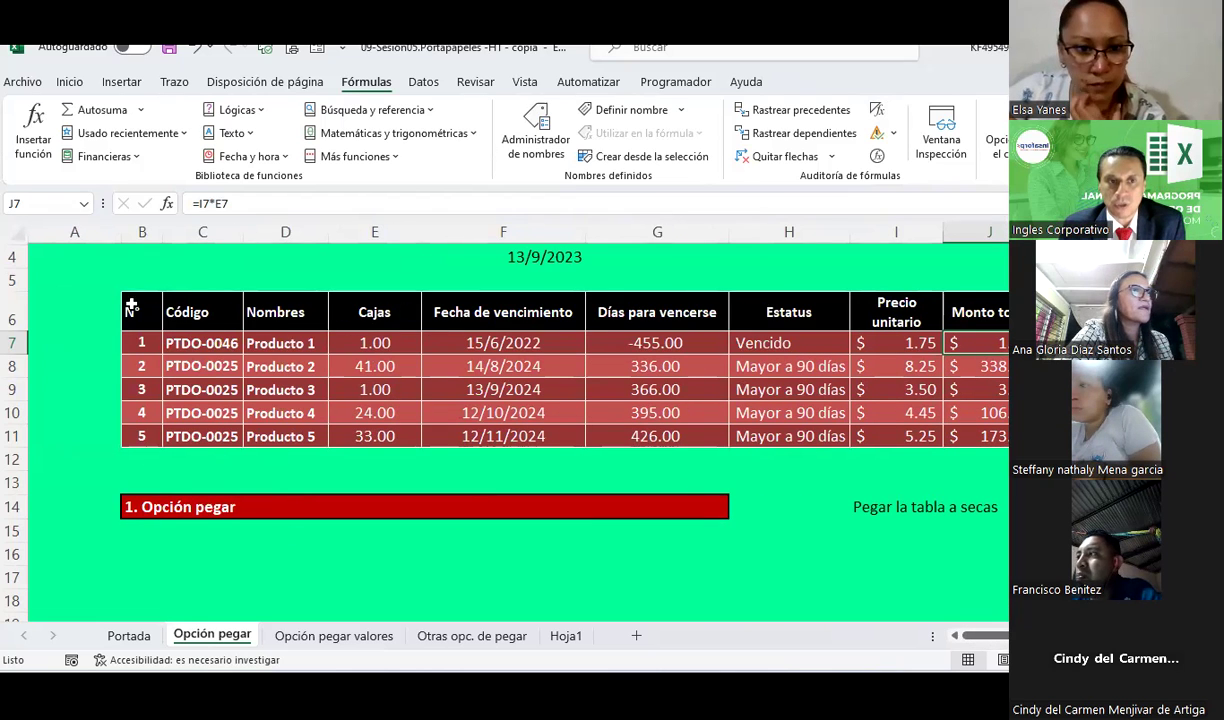
pyautogui.moveTo(131, 305); pyautogui.dragTo(975, 436)
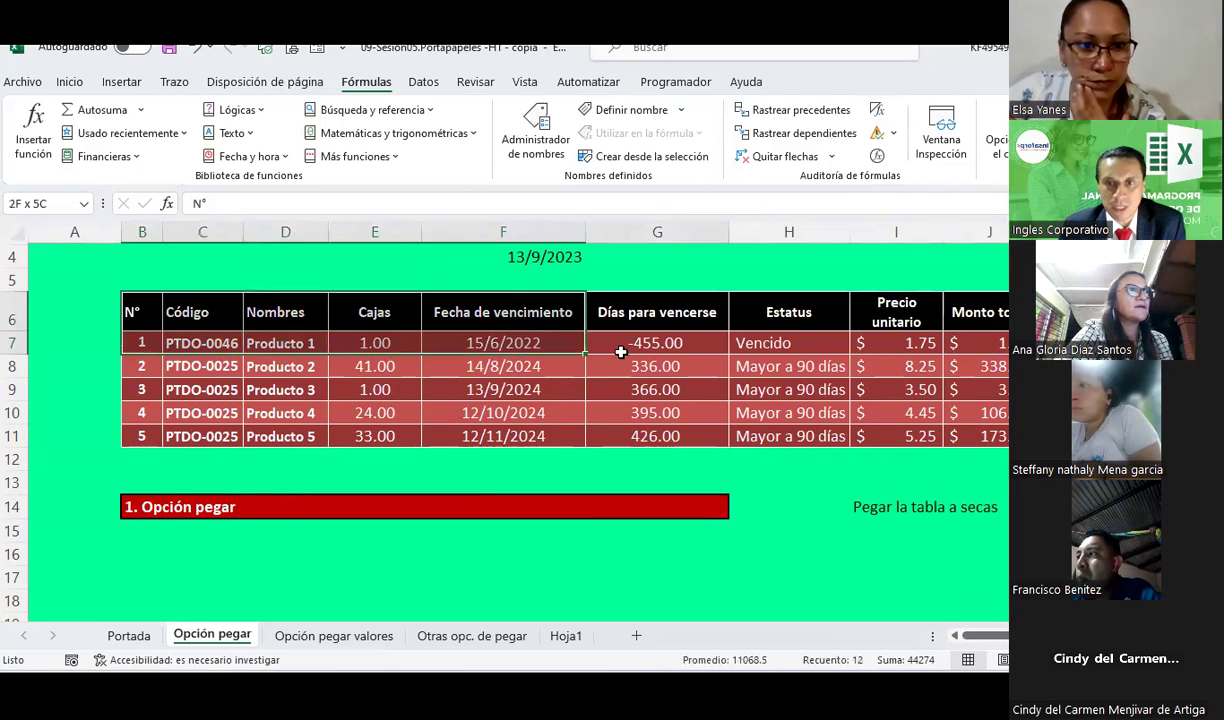
# Copy the source table and paste it at B16 keeping its source formatting
pyautogui.click(66, 86)
pyautogui.click(62, 136)
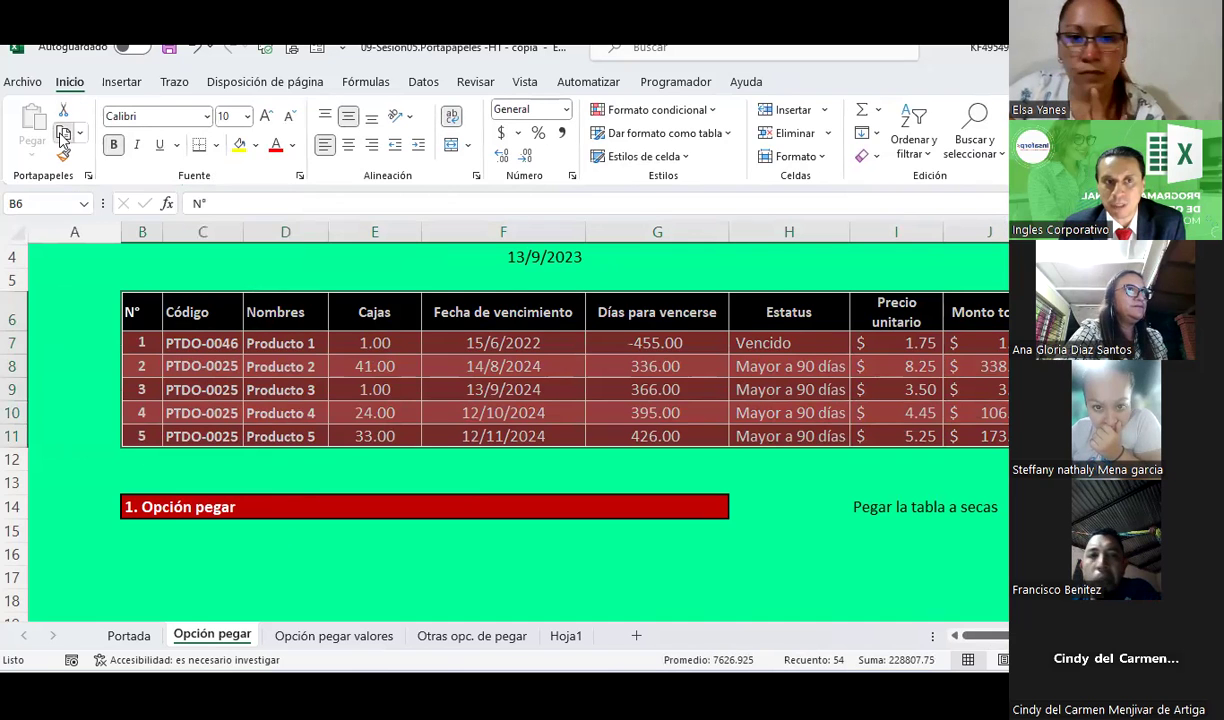
pyautogui.scroll(-2, 213, 451)
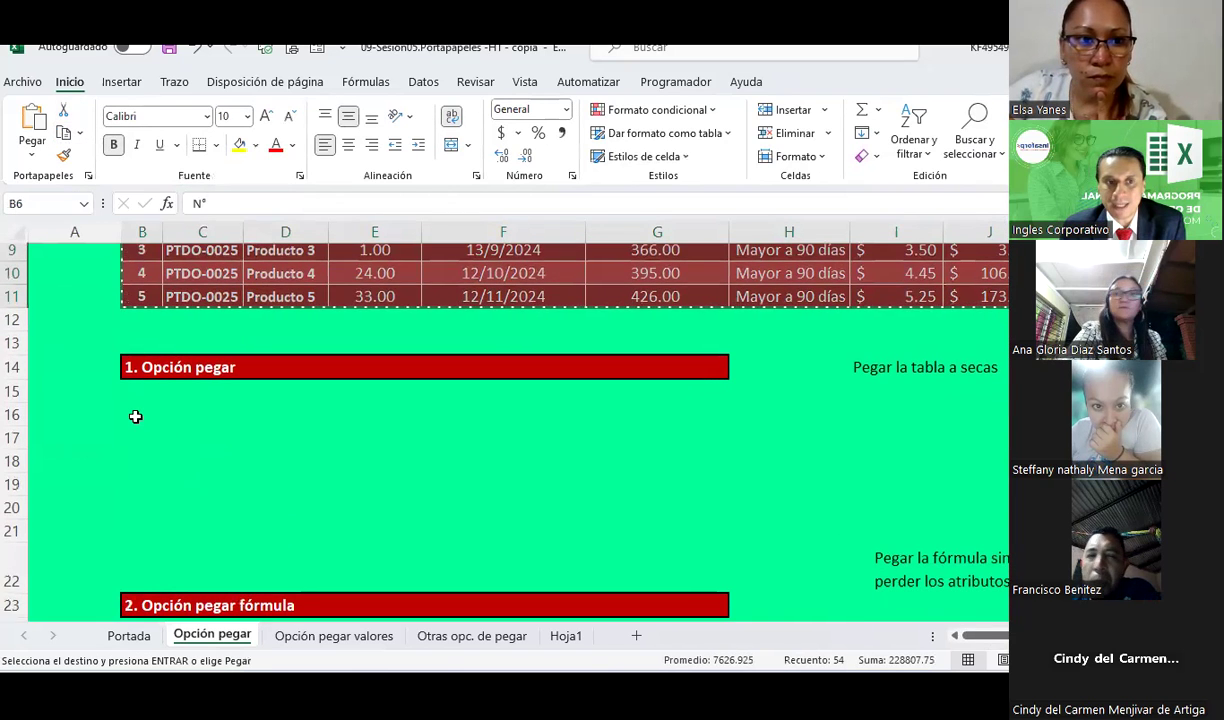
pyautogui.click(131, 421)
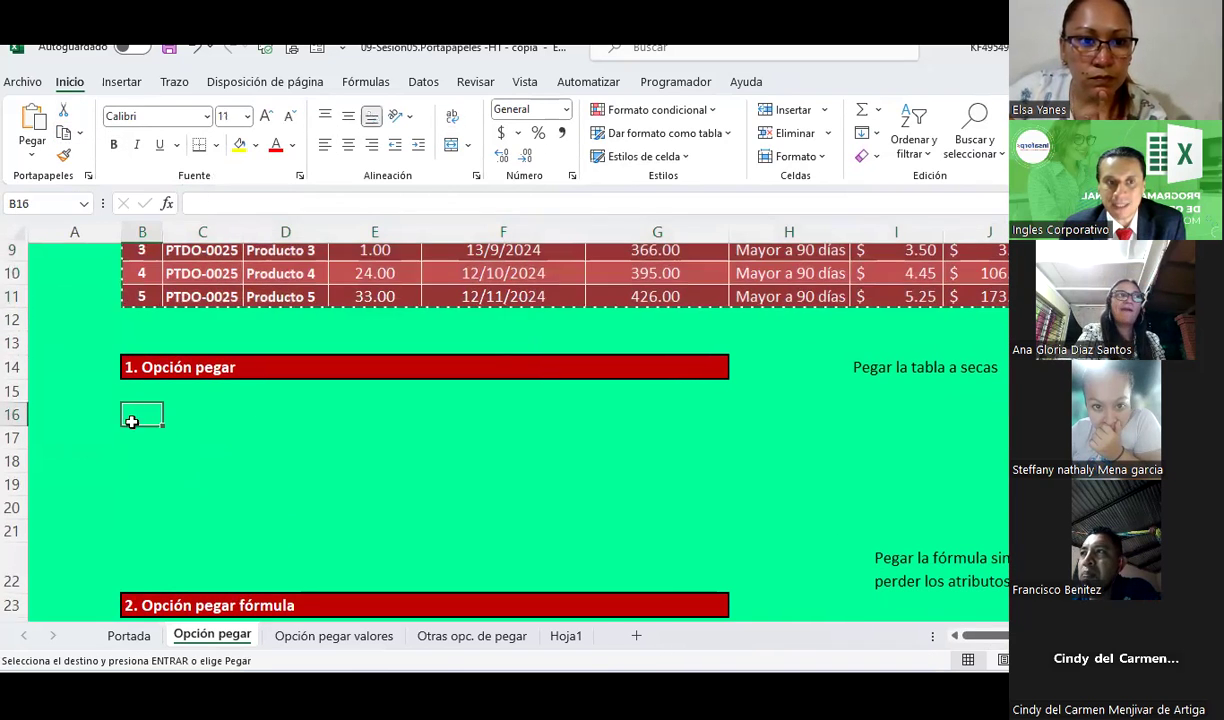
pyautogui.click(31, 150)
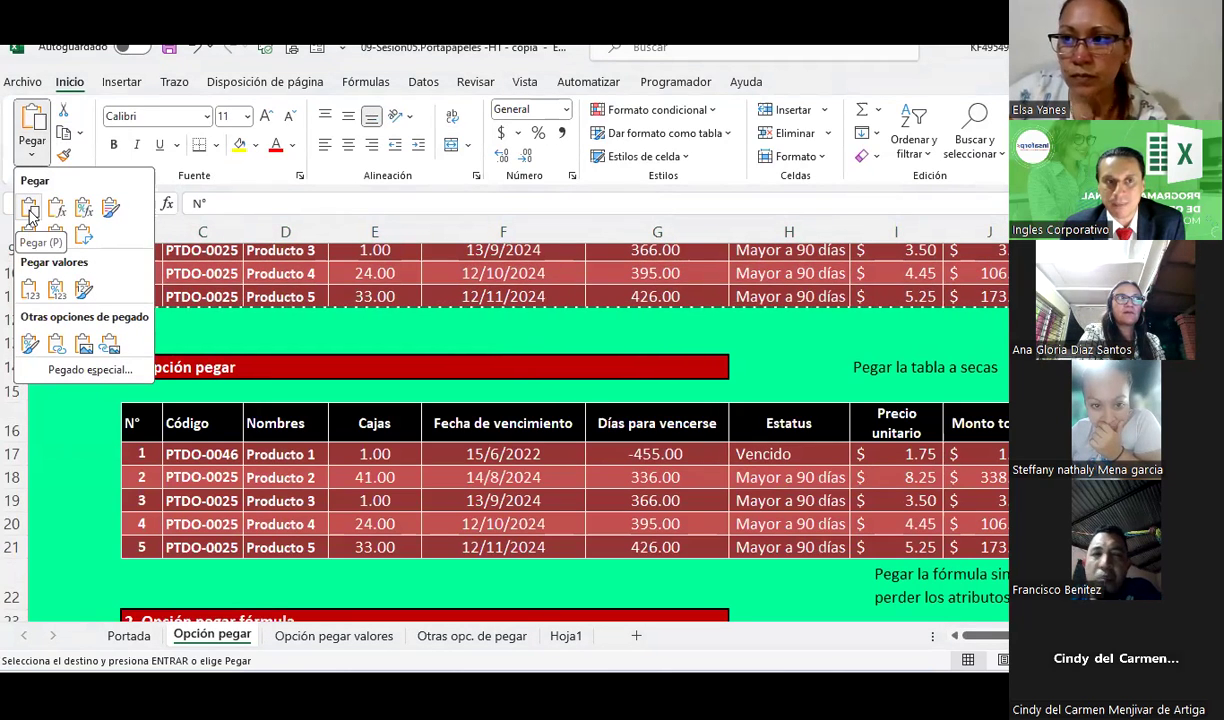
pyautogui.click(31, 212)
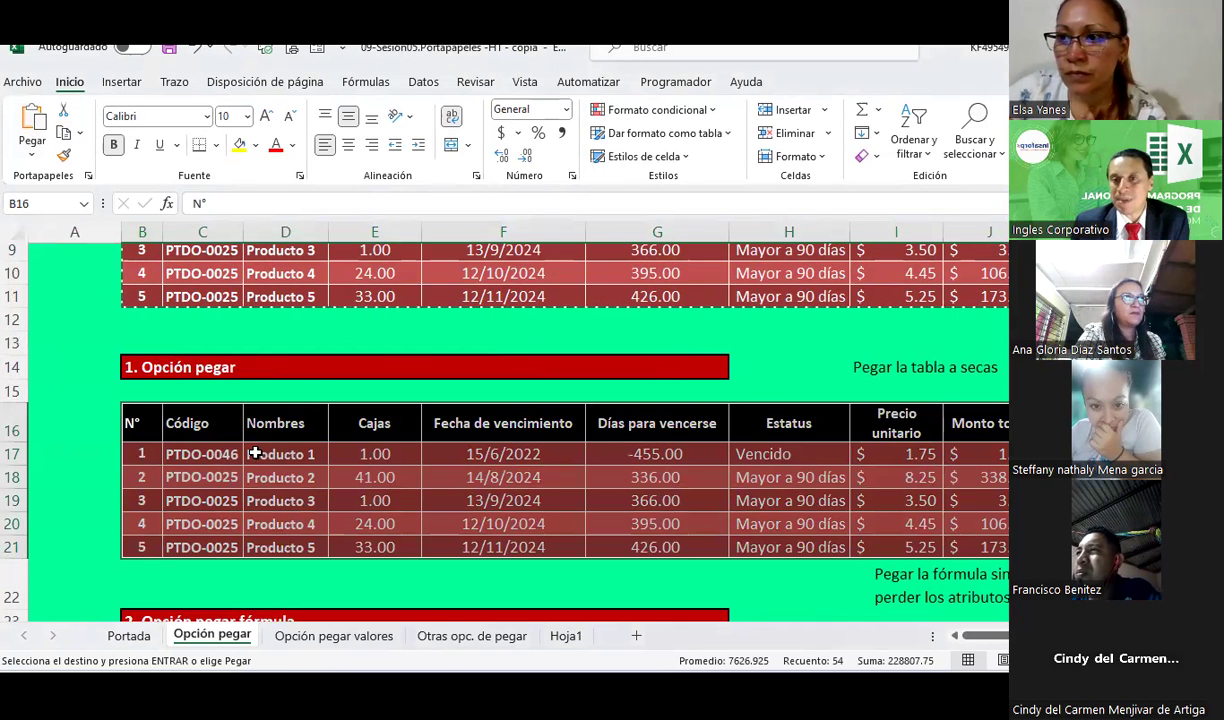
# Check the pasted row 17, including formulas =F17-HOY() in G17 and =I17*E17 in J17
pyautogui.scroll(-1, 255, 453)
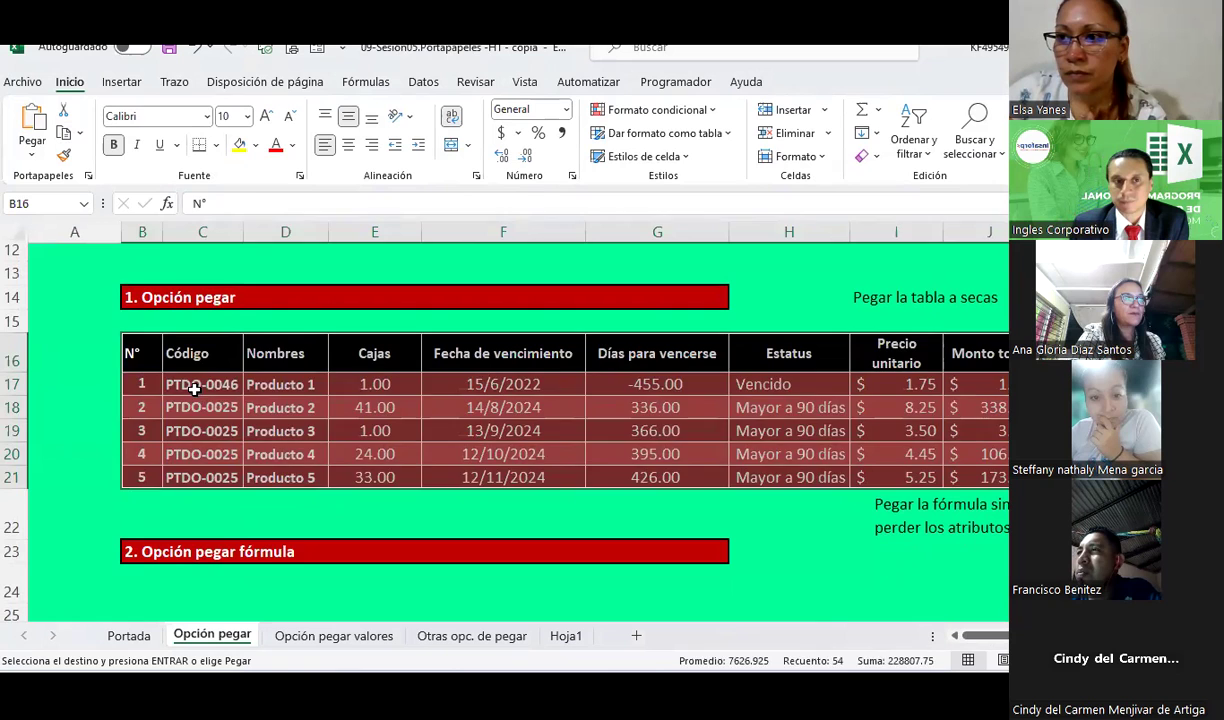
pyautogui.click(188, 378)
pyautogui.click(626, 381)
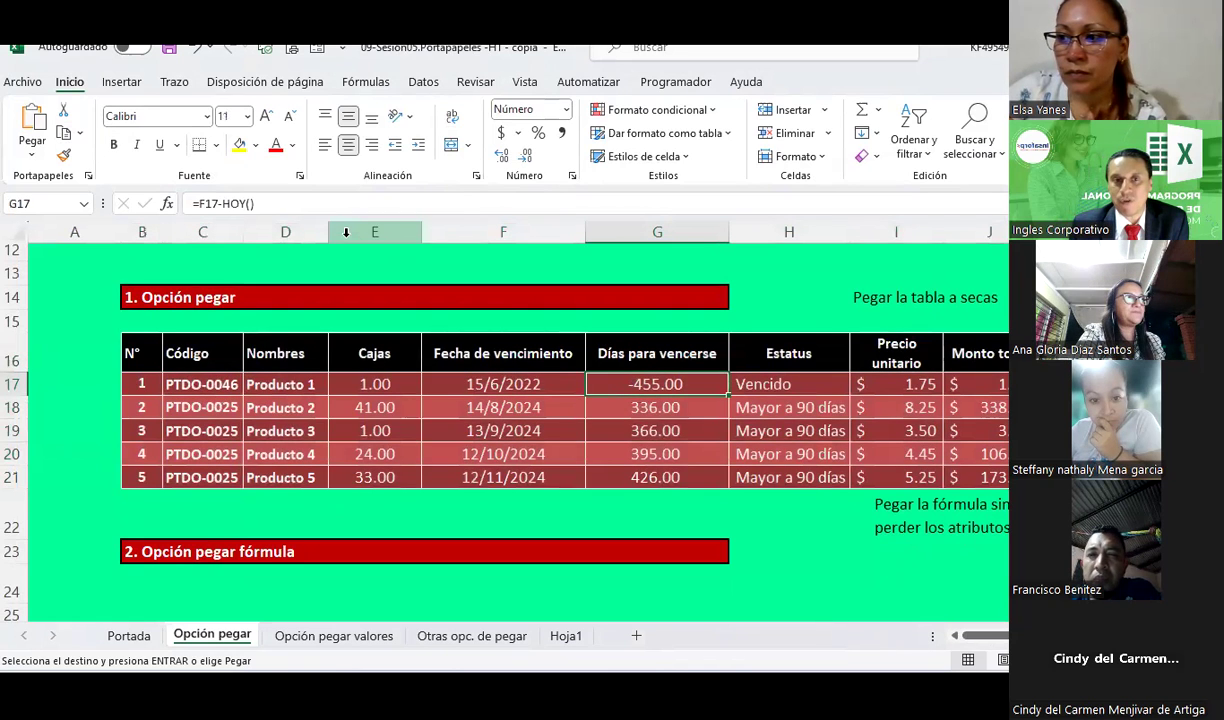
pyautogui.click(1003, 385)
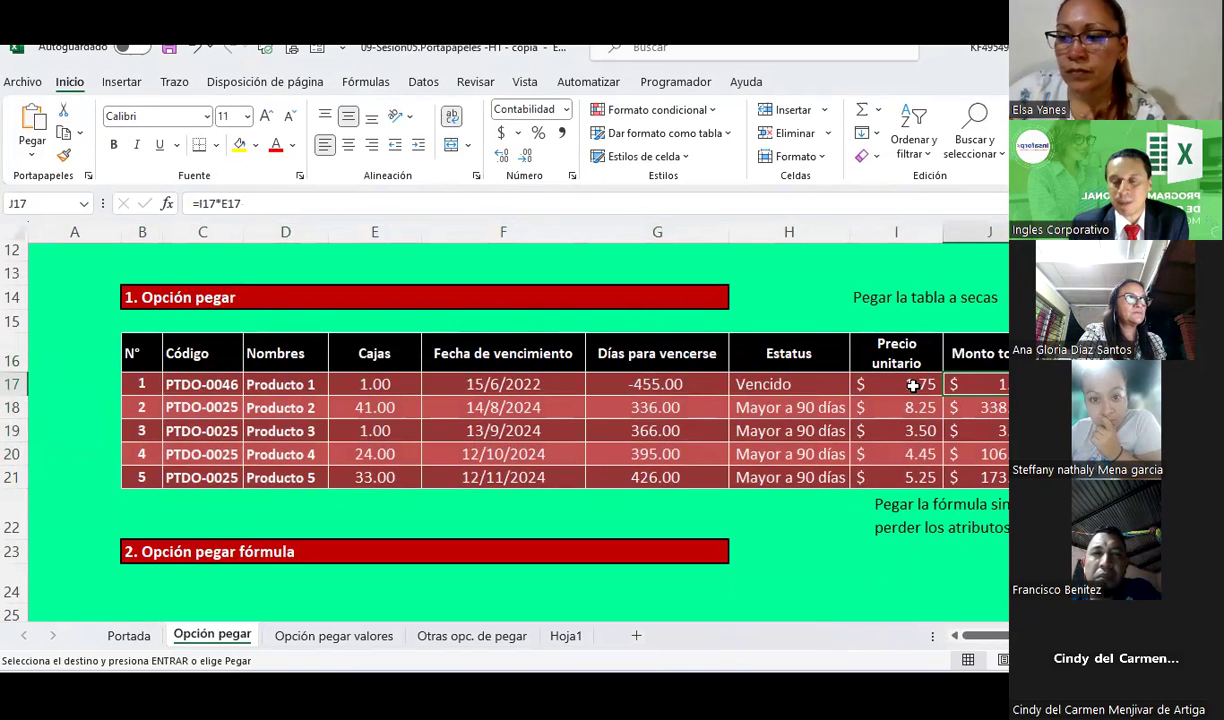
pyautogui.click(913, 385)
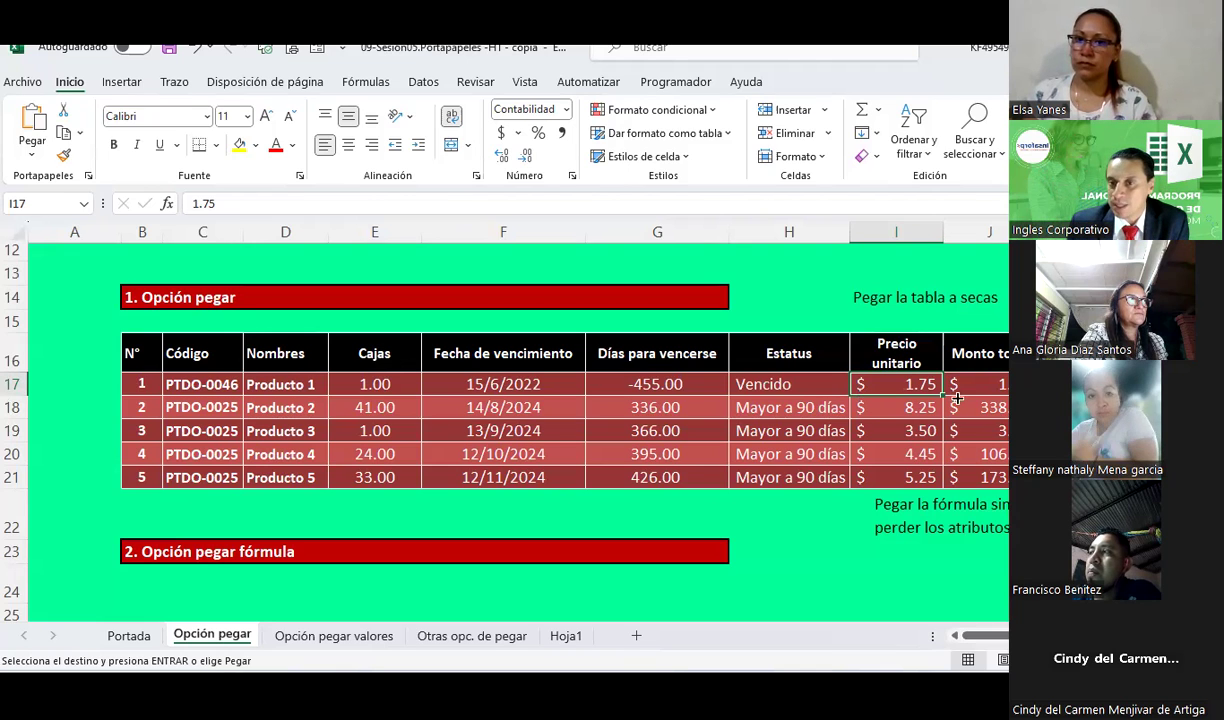
pyautogui.click(1005, 383)
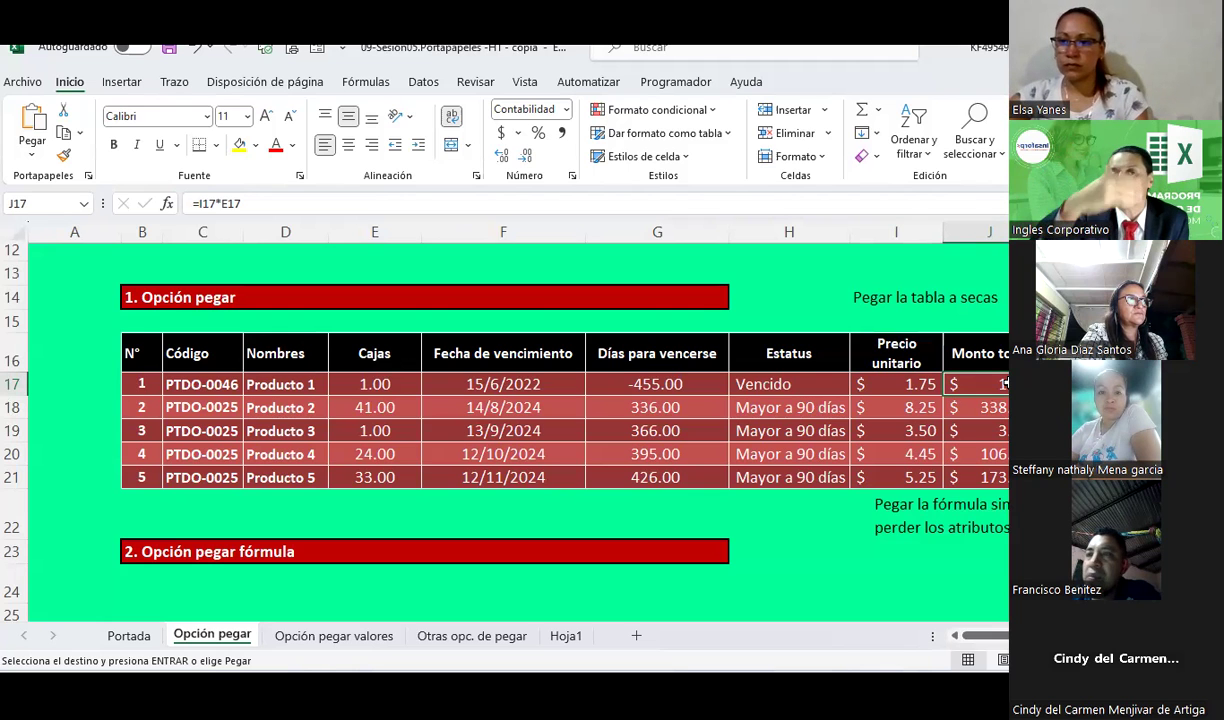
pyautogui.scroll(1, 217, 326)
pyautogui.scroll(-1, 217, 326)
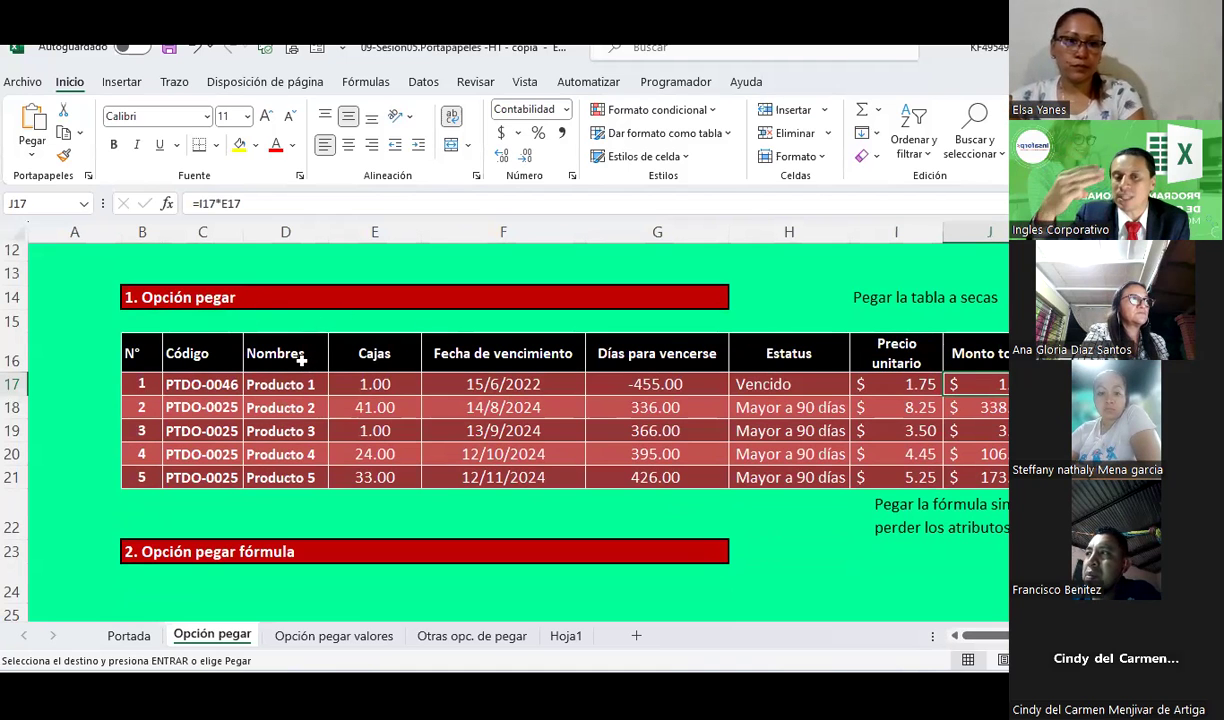
pyautogui.scroll(-4, 300, 360)
pyautogui.scroll(-2, 300, 362)
pyautogui.scroll(1, 300, 362)
pyautogui.scroll(4, 302, 364)
pyautogui.scroll(1, 302, 364)
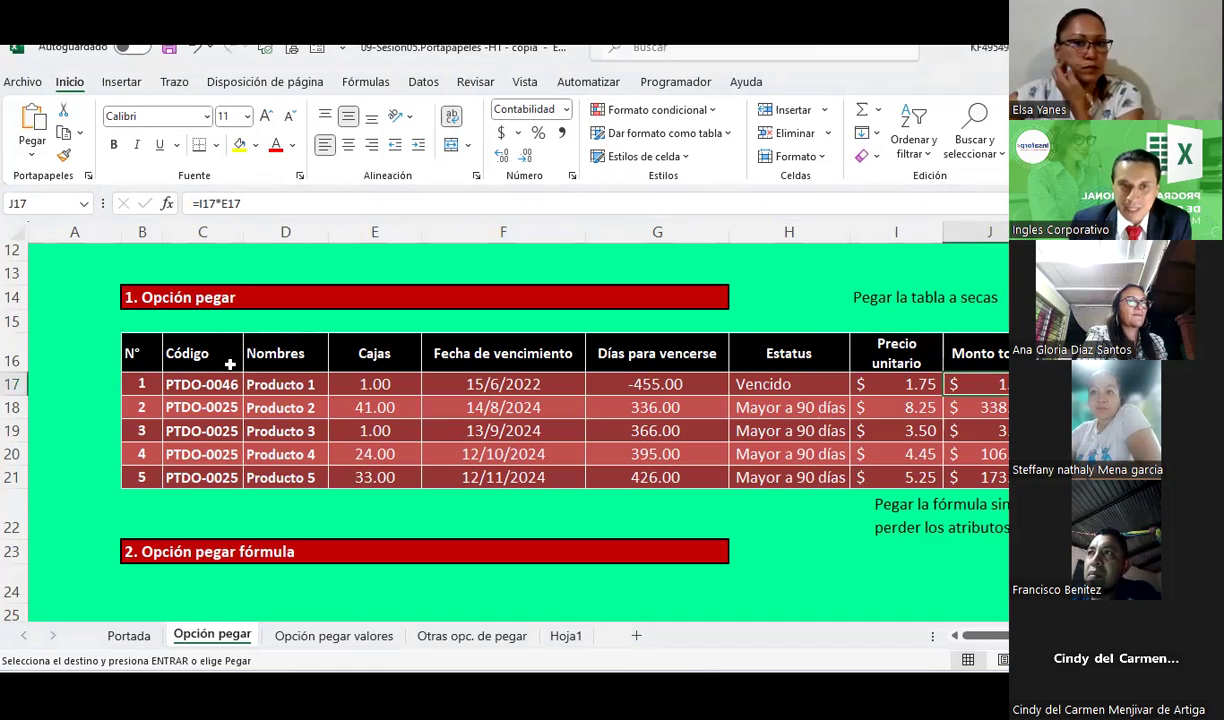
# Paste only the formulas of Tabla origen B6:J11 at B25
pyautogui.scroll(4, 156, 347)
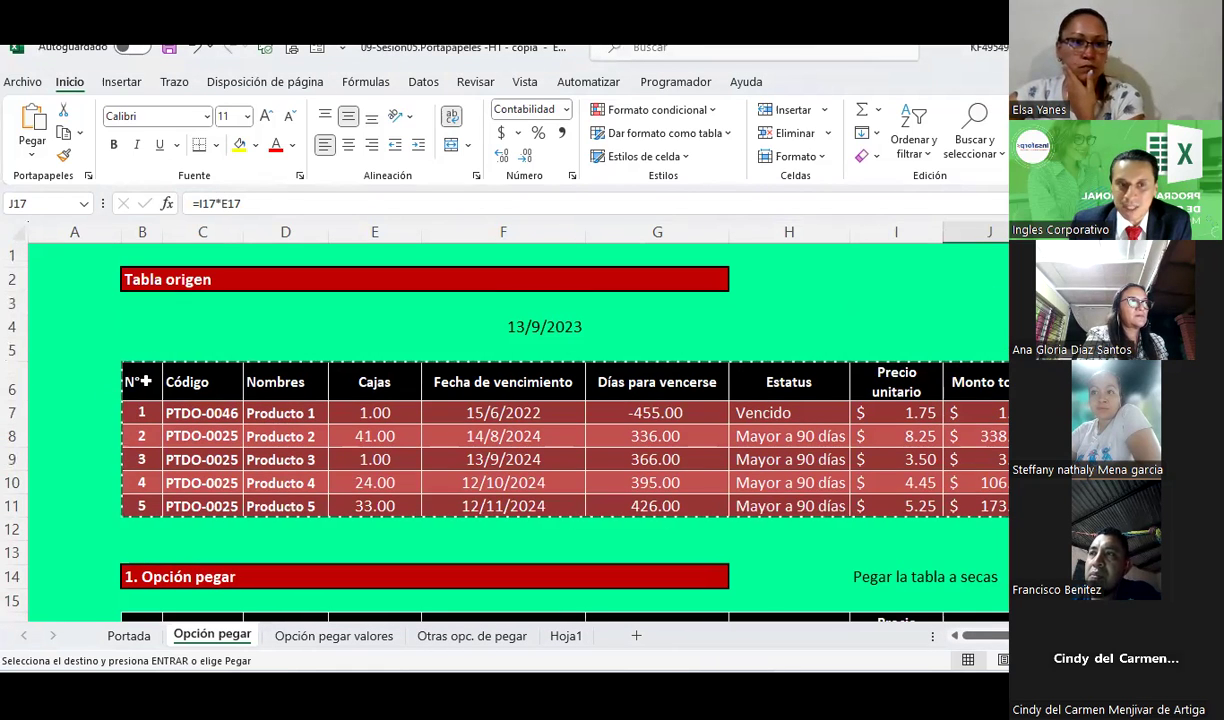
pyautogui.moveTo(145, 381); pyautogui.dragTo(960, 505)
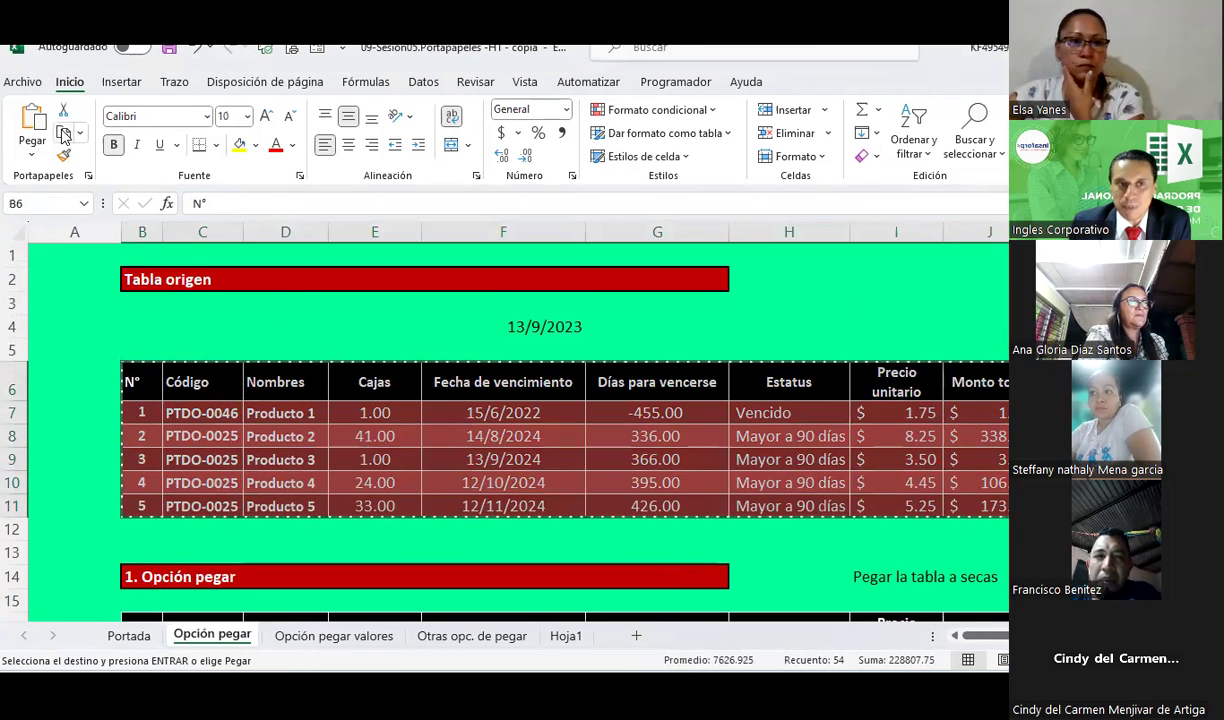
pyautogui.scroll(-5, 176, 244)
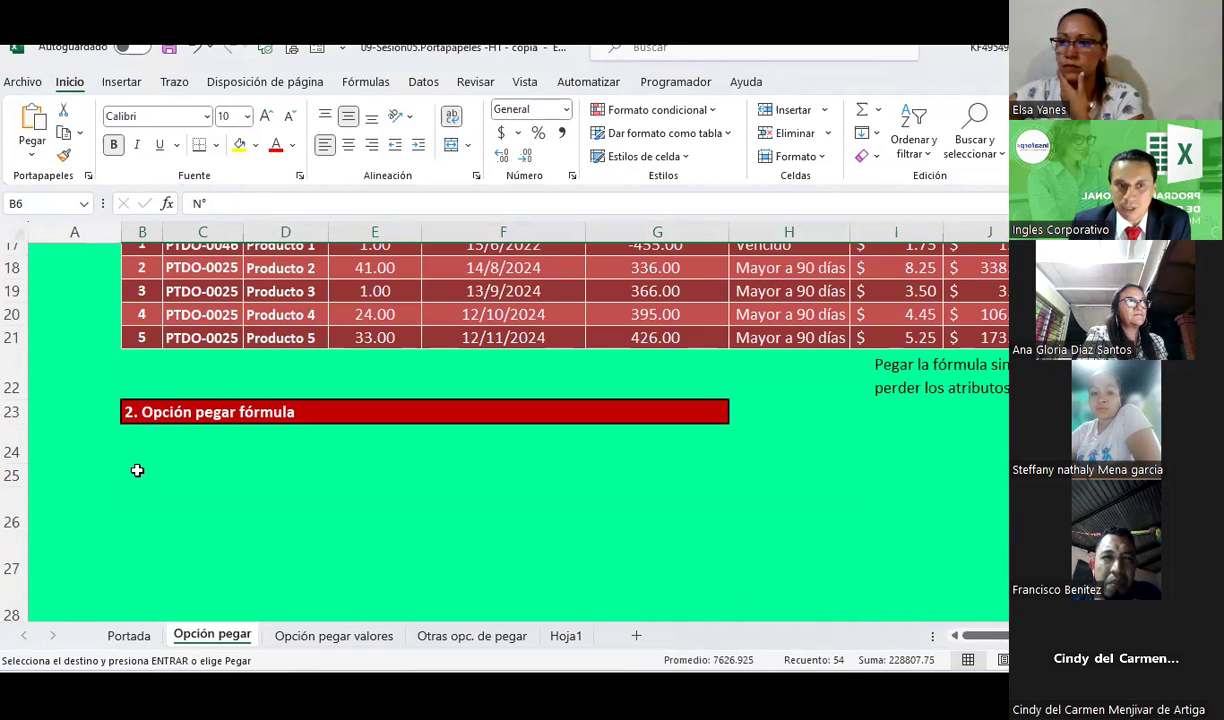
pyautogui.click(137, 470)
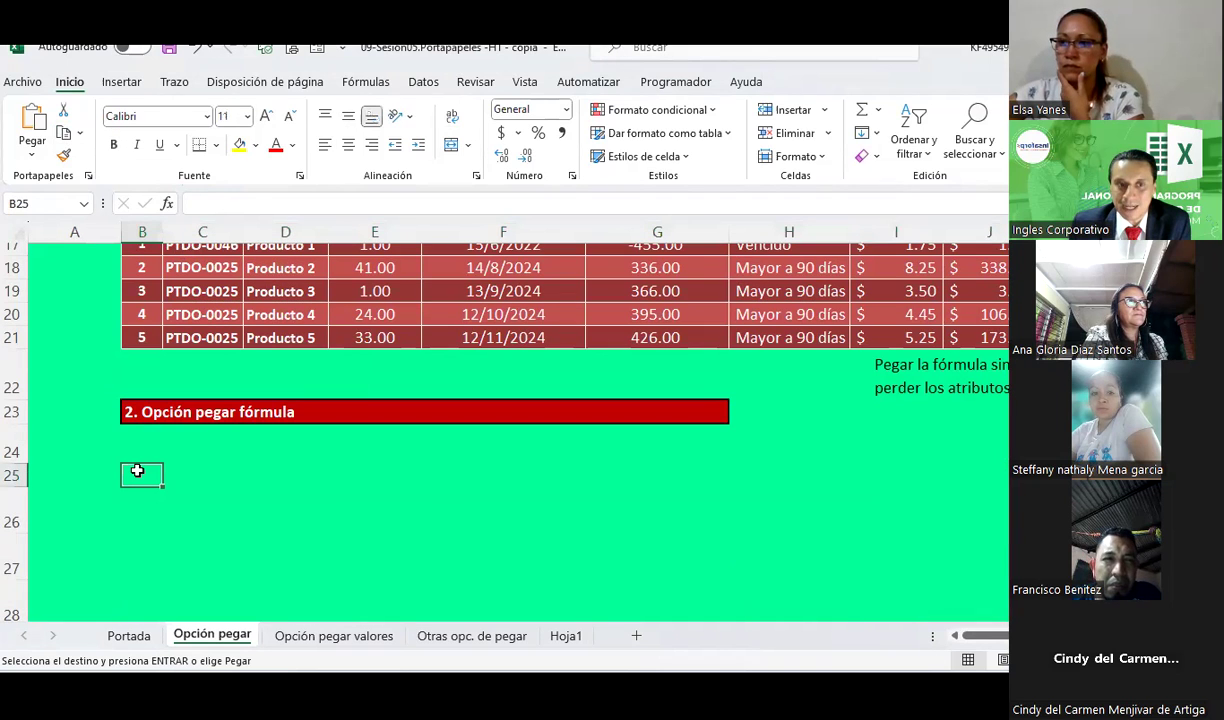
pyautogui.click(30, 160)
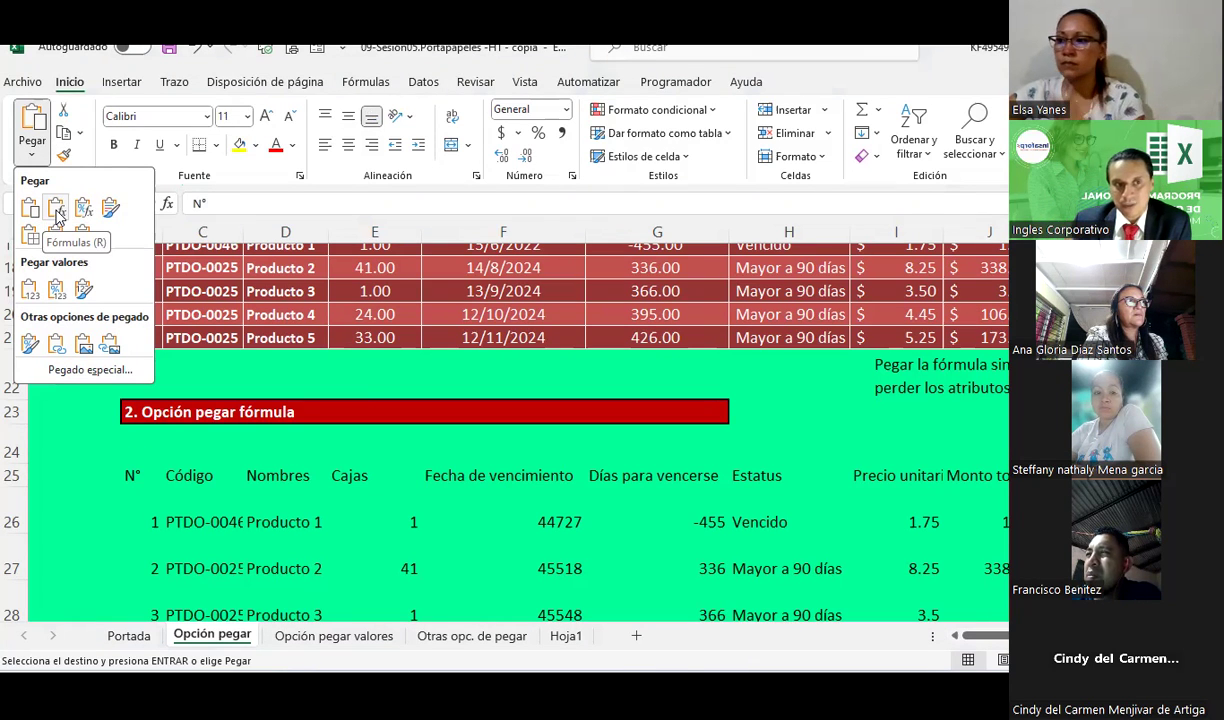
pyautogui.click(57, 212)
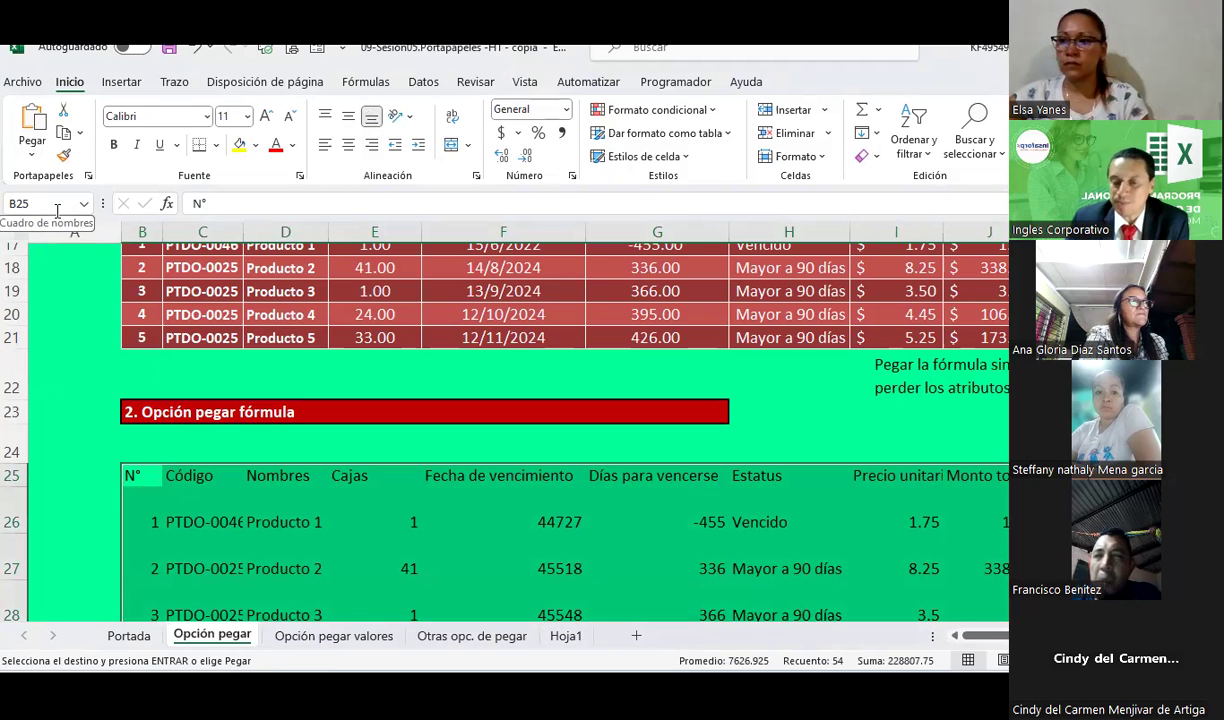
# Check the Monto total formulas in J26–J29 and select the unformatted copy for removal
pyautogui.scroll(-2, 649, 414)
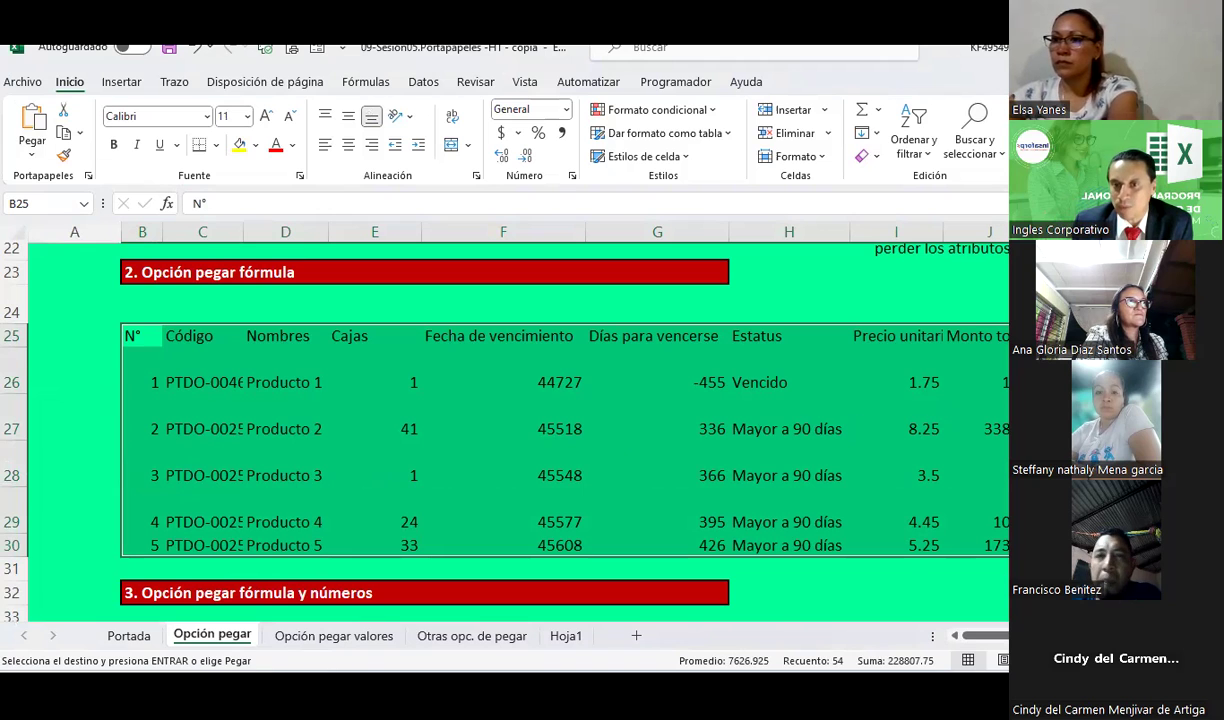
pyautogui.click(990, 398)
pyautogui.click(990, 418)
pyautogui.click(1002, 461)
pyautogui.click(1000, 520)
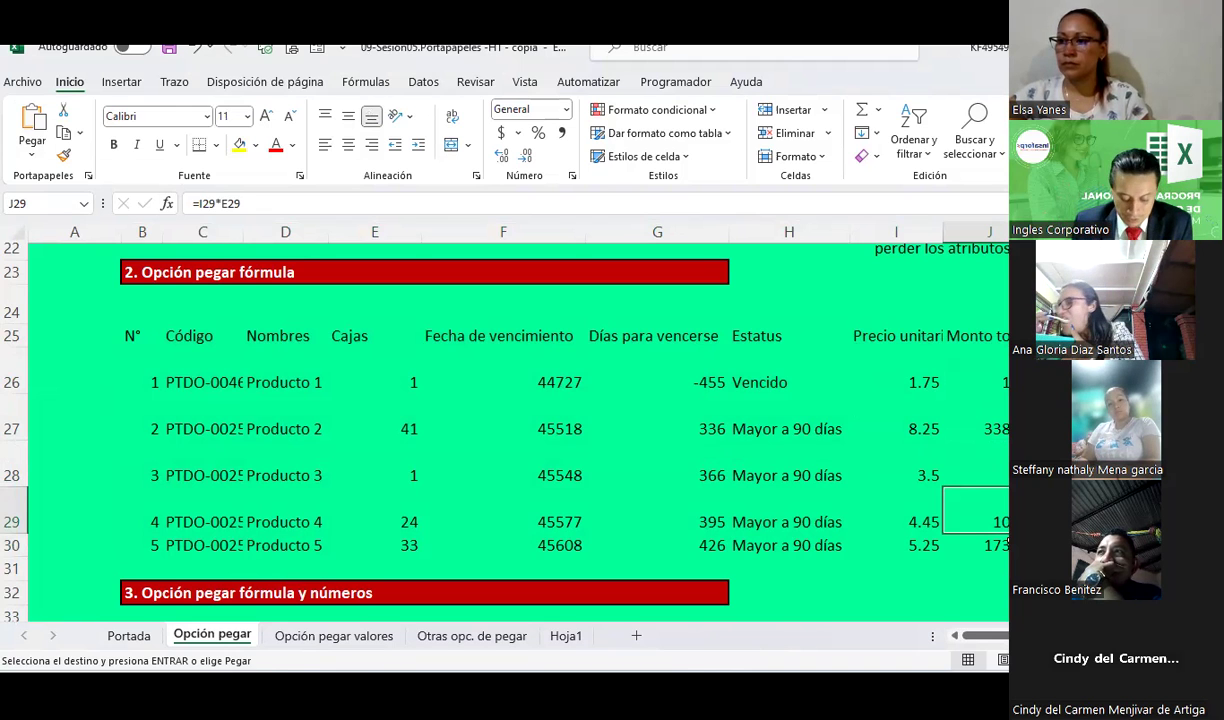
pyautogui.moveTo(142, 336); pyautogui.dragTo(990, 545)
# Paste a formatted copy of Tabla origen B6:J11 at B25 under section 2
pyautogui.scroll(3, 440, 417)
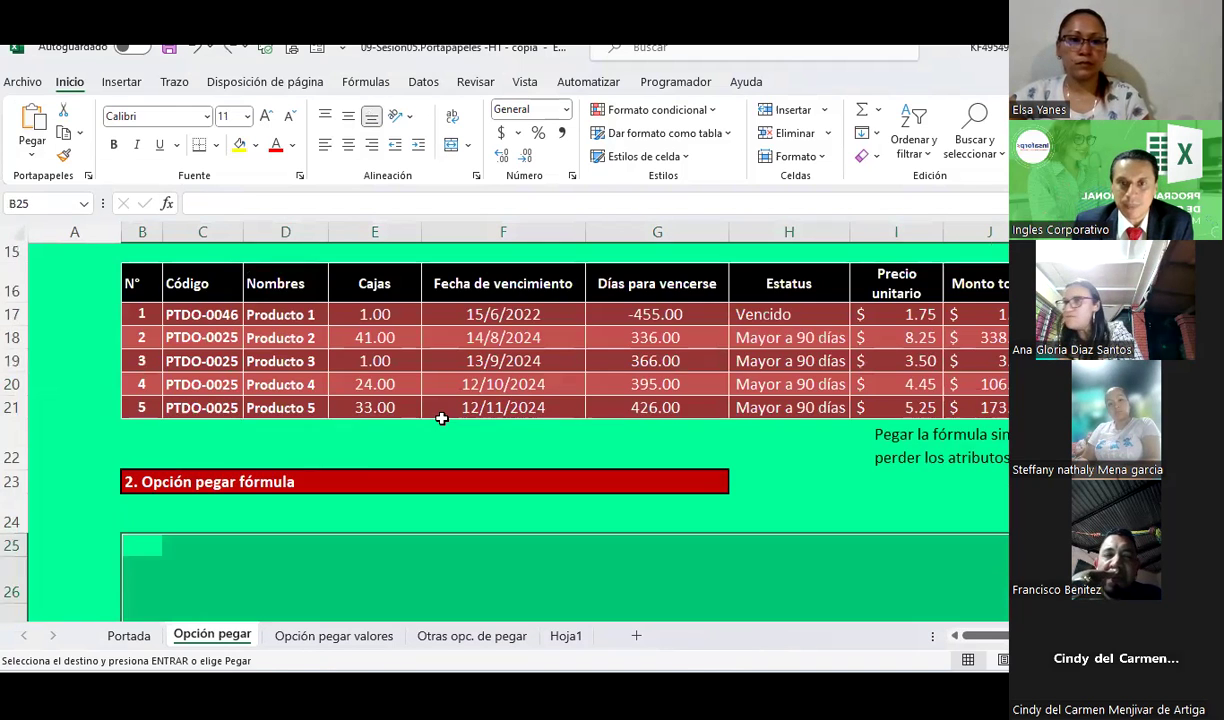
pyautogui.scroll(4, 140, 343)
pyautogui.click(136, 373)
pyautogui.moveTo(136, 373); pyautogui.dragTo(975, 506)
pyautogui.scroll(-3, 244, 515)
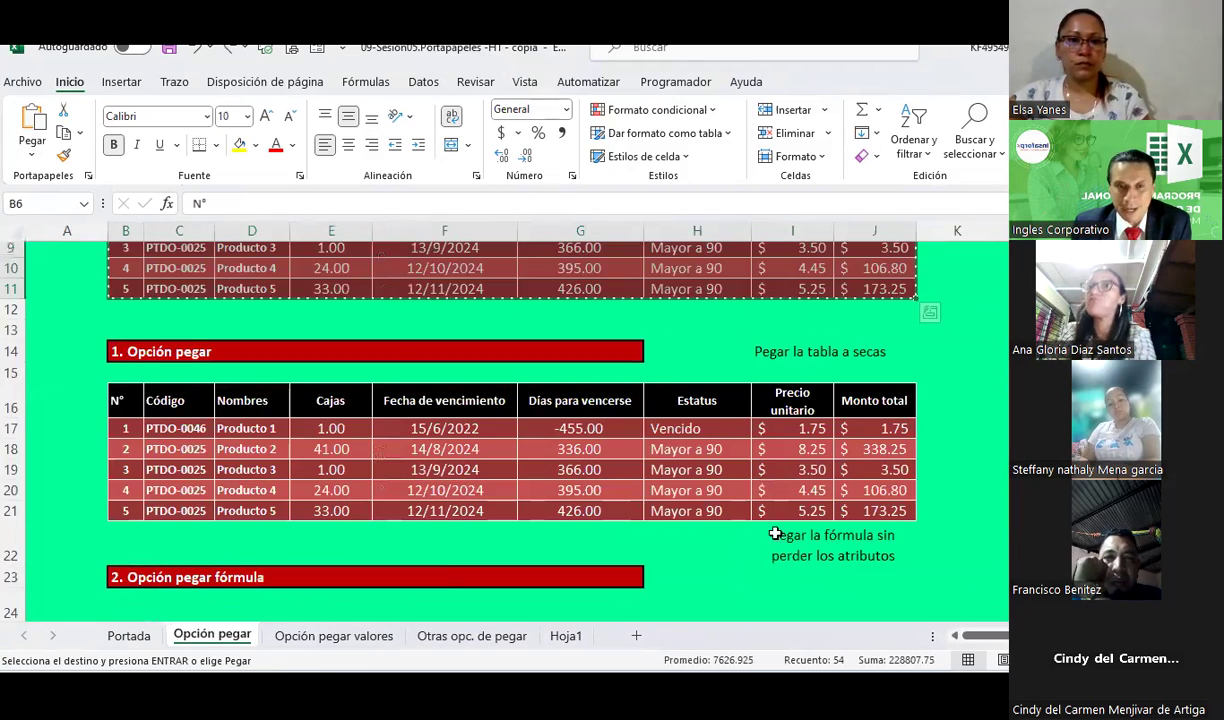
pyautogui.scroll(-2, 244, 515)
pyautogui.click(117, 507)
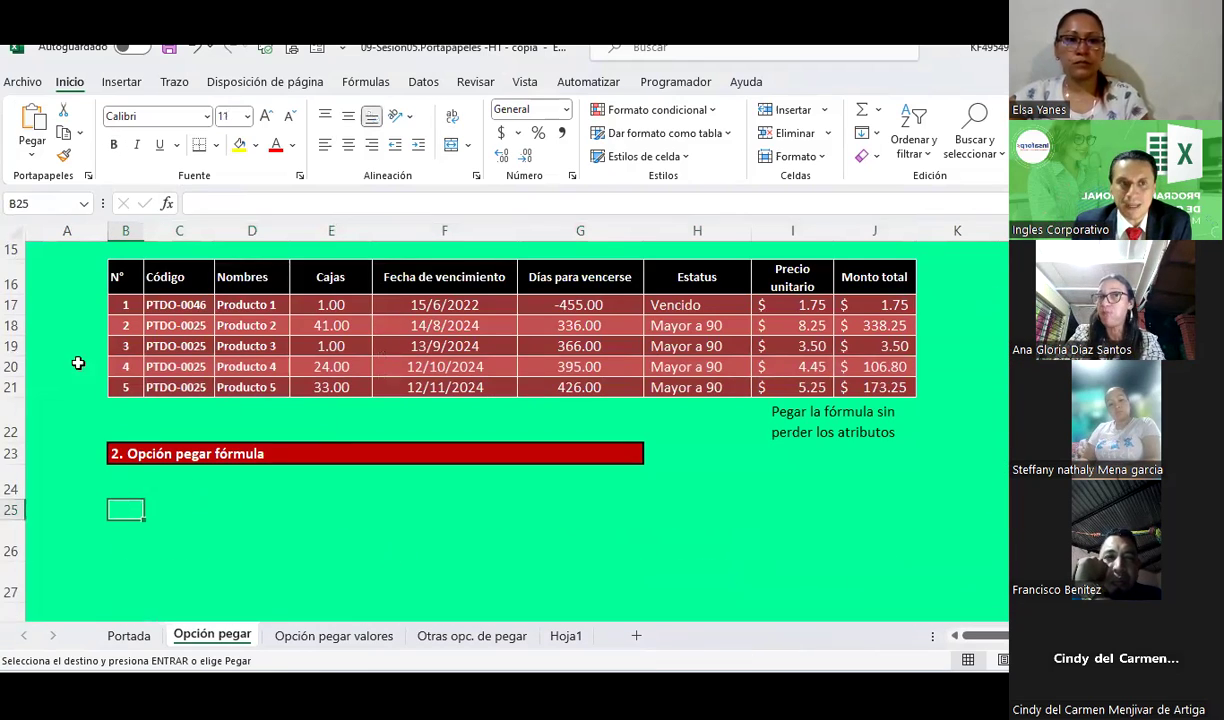
pyautogui.click(32, 155)
pyautogui.click(36, 212)
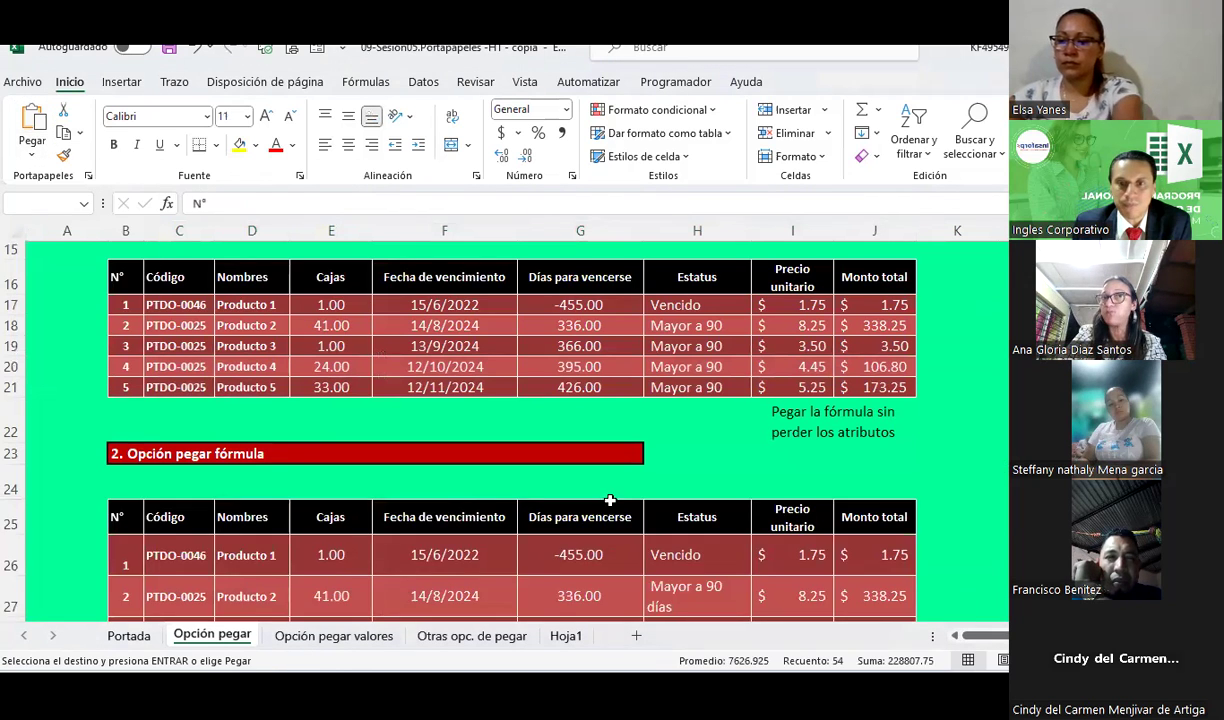
# Clear the pasted Monto total values in the section 2 table
pyautogui.scroll(-2, 610, 500)
pyautogui.click(790, 472)
pyautogui.moveTo(874, 472)
pyautogui.mouseDown()
pyautogui.moveTo(895, 537)
pyautogui.moveTo(895, 556)
pyautogui.moveTo(874, 464)
pyautogui.moveTo(878, 597)
pyautogui.moveTo(878, 586)
pyautogui.mouseUp()
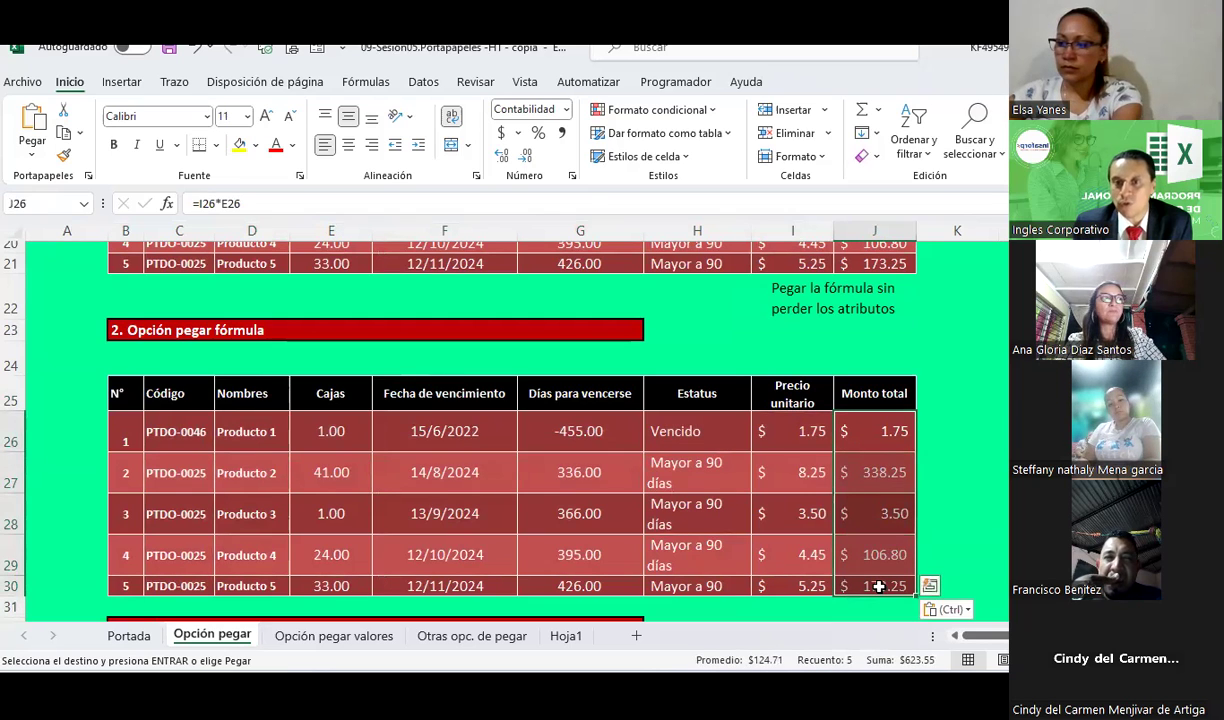
pyautogui.press('Delete')
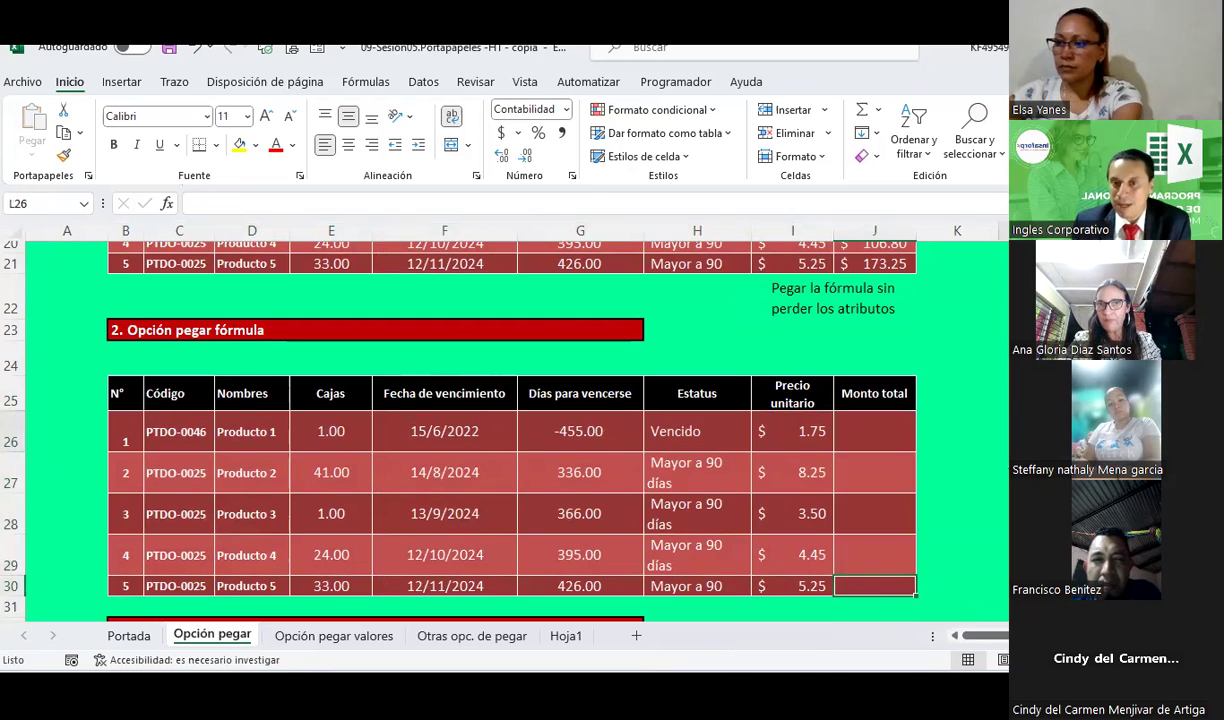
pyautogui.click(1003, 430)
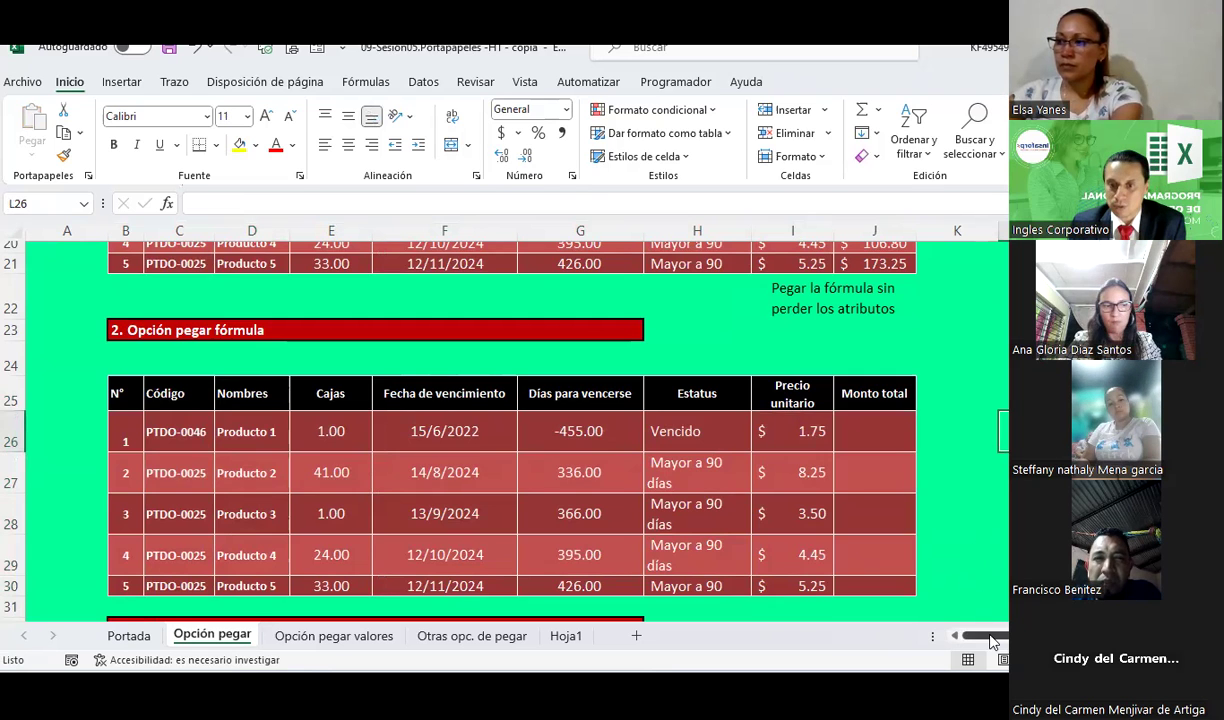
pyautogui.moveTo(985, 636); pyautogui.dragTo(998, 641)
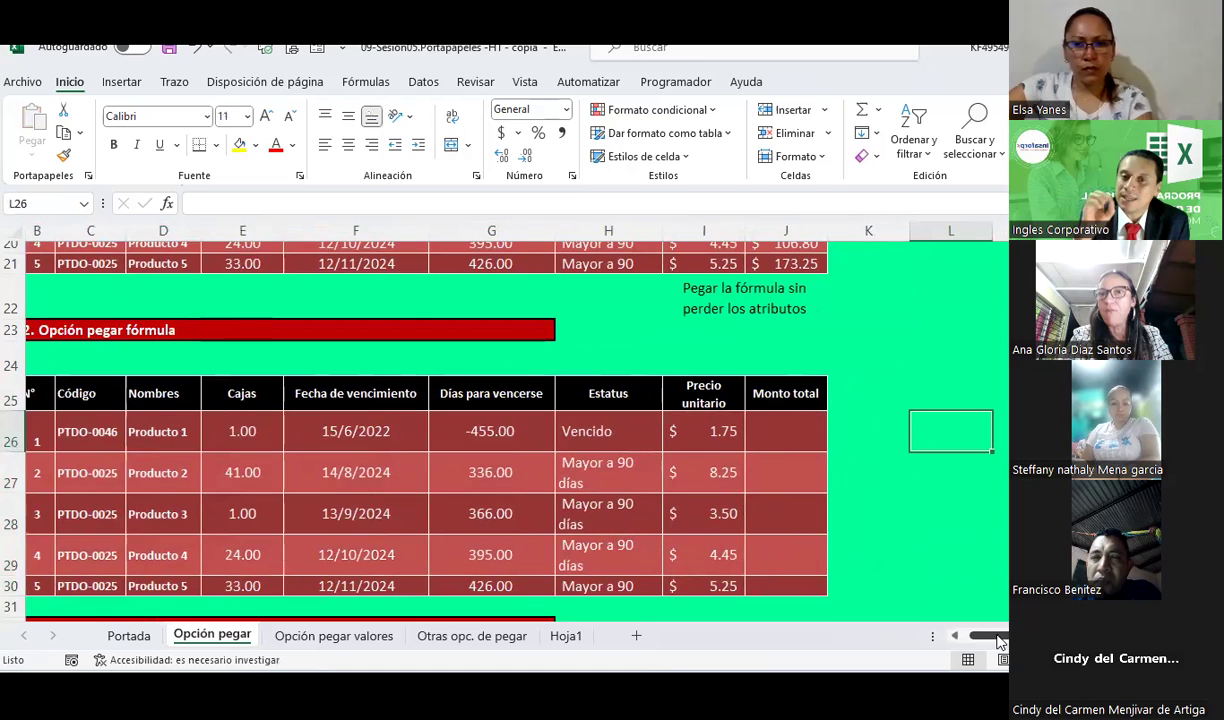
# Enter the formula =E26*I26 (Cajas times Precio unitario) in J26
pyautogui.click(780, 417)
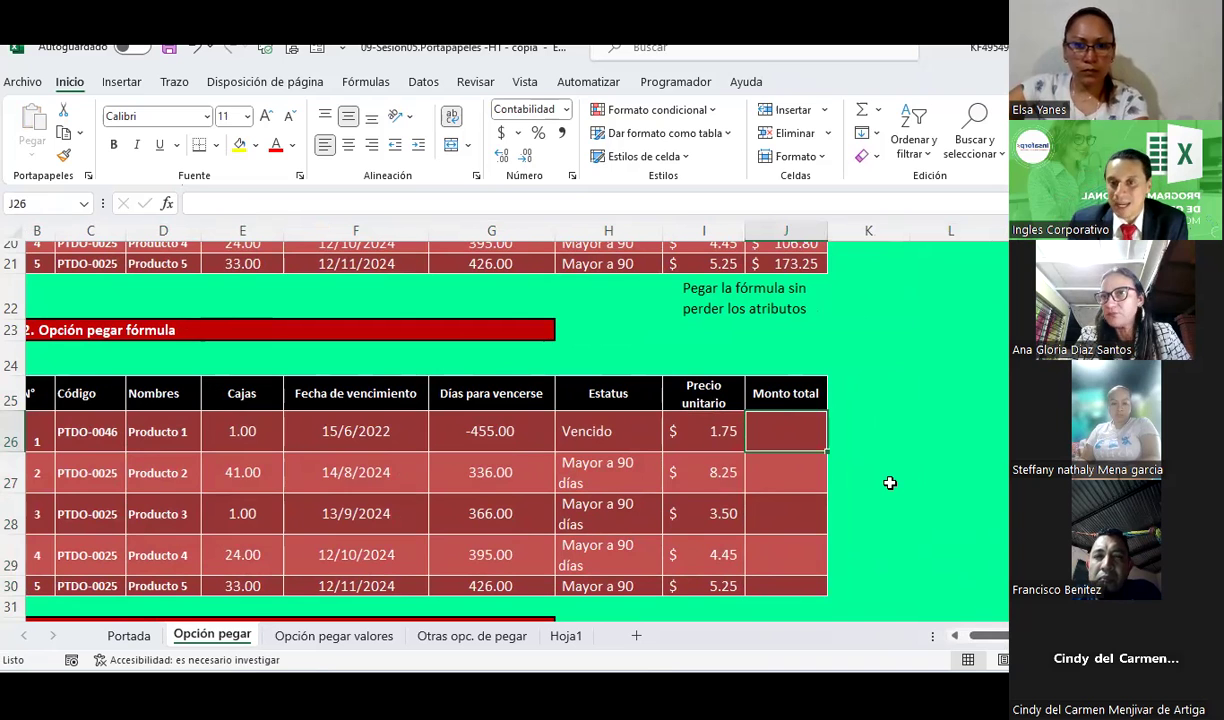
pyautogui.hotkey('ctrl', 'Left')
pyautogui.hotkey('ctrl', 'Left')
pyautogui.press('Right')
pyautogui.press('Right')
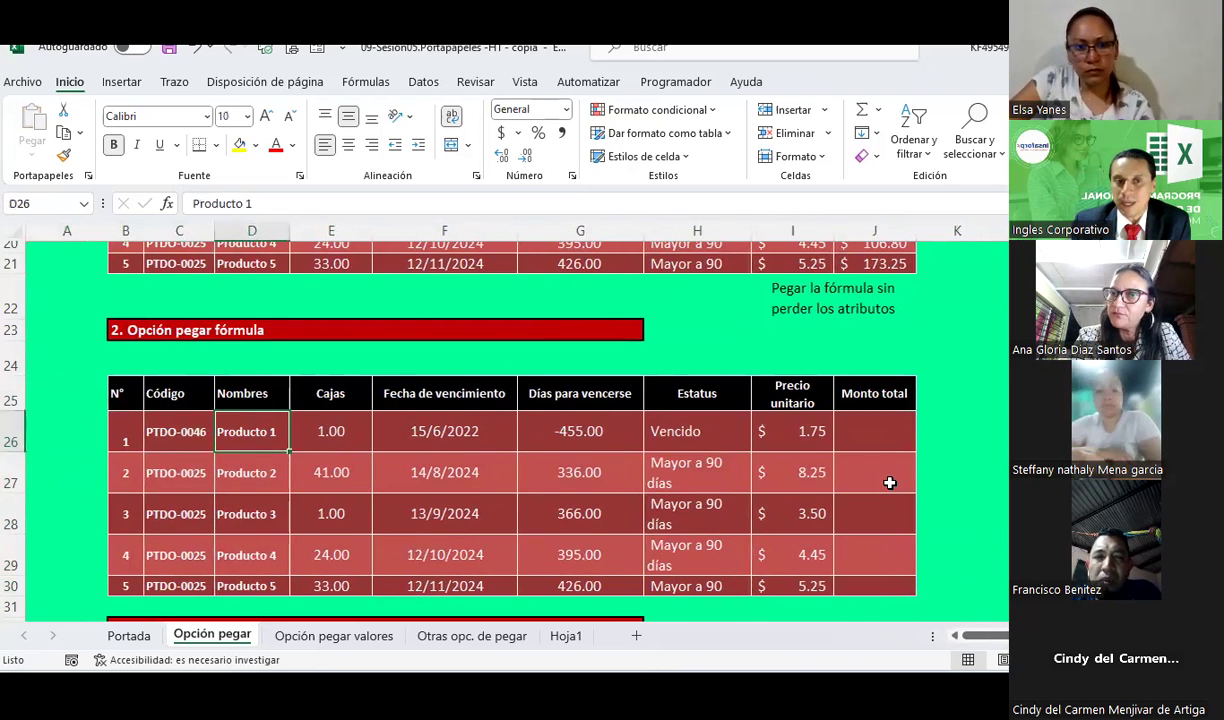
pyautogui.press('Right')
pyautogui.press('Right')
pyautogui.press('Right')
pyautogui.press('Right')
pyautogui.press('Right')
pyautogui.press('Right')
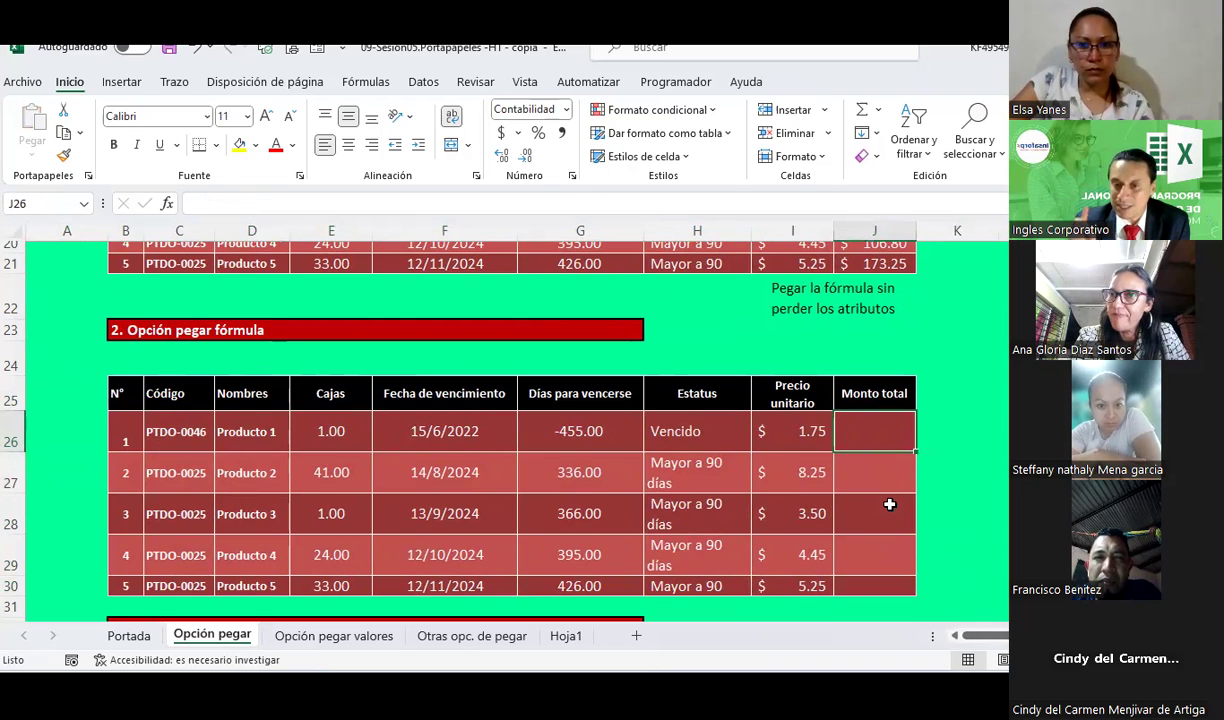
pyautogui.write('=')
pyautogui.press('Left')
pyautogui.press('Left')
pyautogui.press('Left')
pyautogui.press('Left')
pyautogui.press('Left')
pyautogui.write('*')
pyautogui.press('Left')
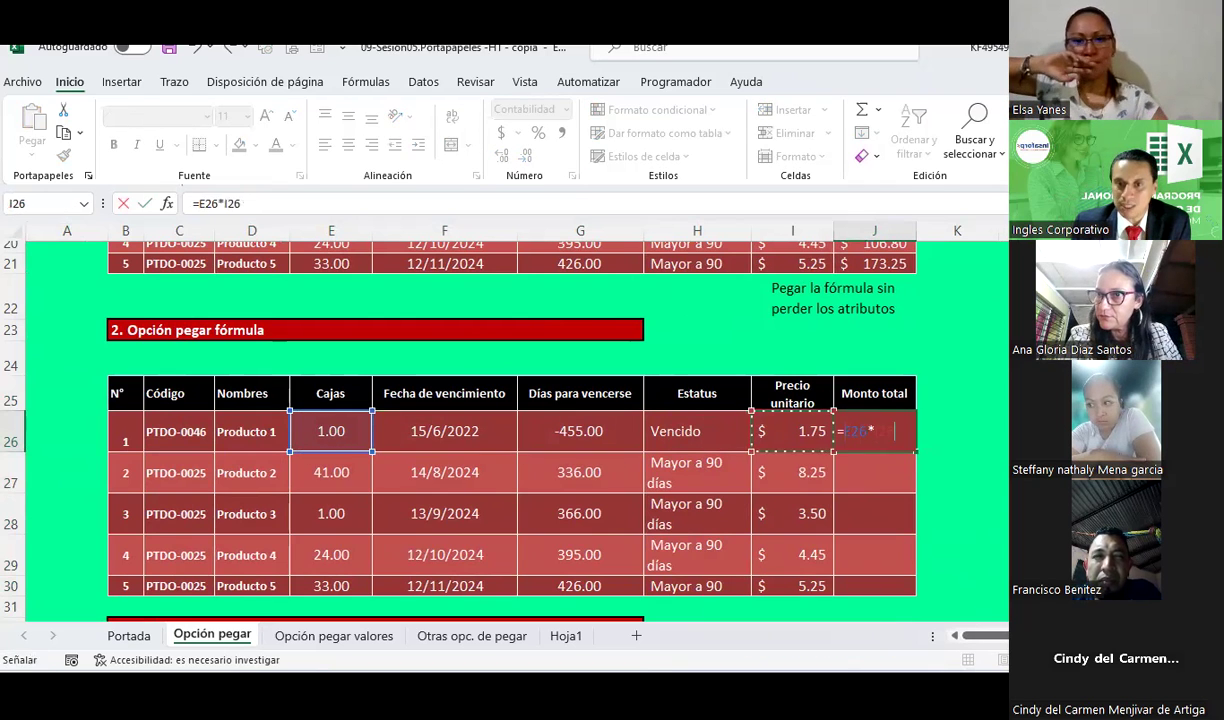
pyautogui.press('Return')
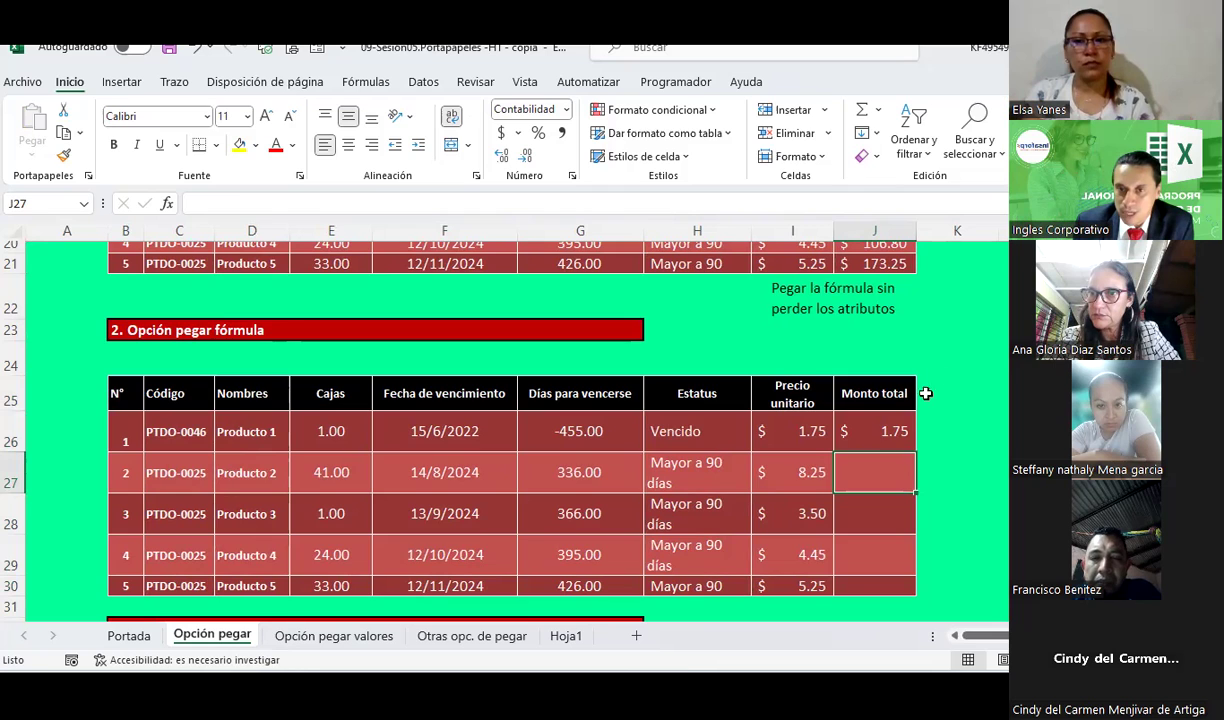
# Fill the J26 formula down to J30, ending at 173.25
pyautogui.click(870, 431)
pyautogui.moveTo(914, 452); pyautogui.dragTo(893, 586)
pyautogui.click(1003, 472)
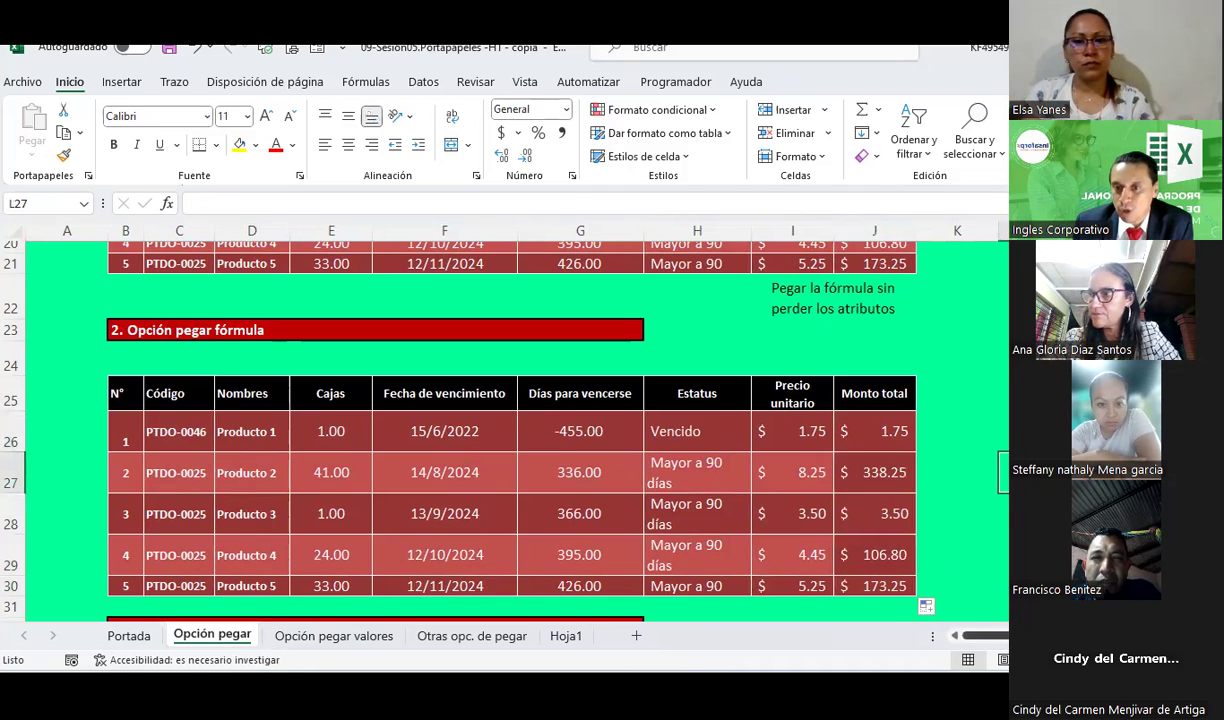
pyautogui.hscroll(1, 550, 420)
pyautogui.hscroll(-1, 550, 420)
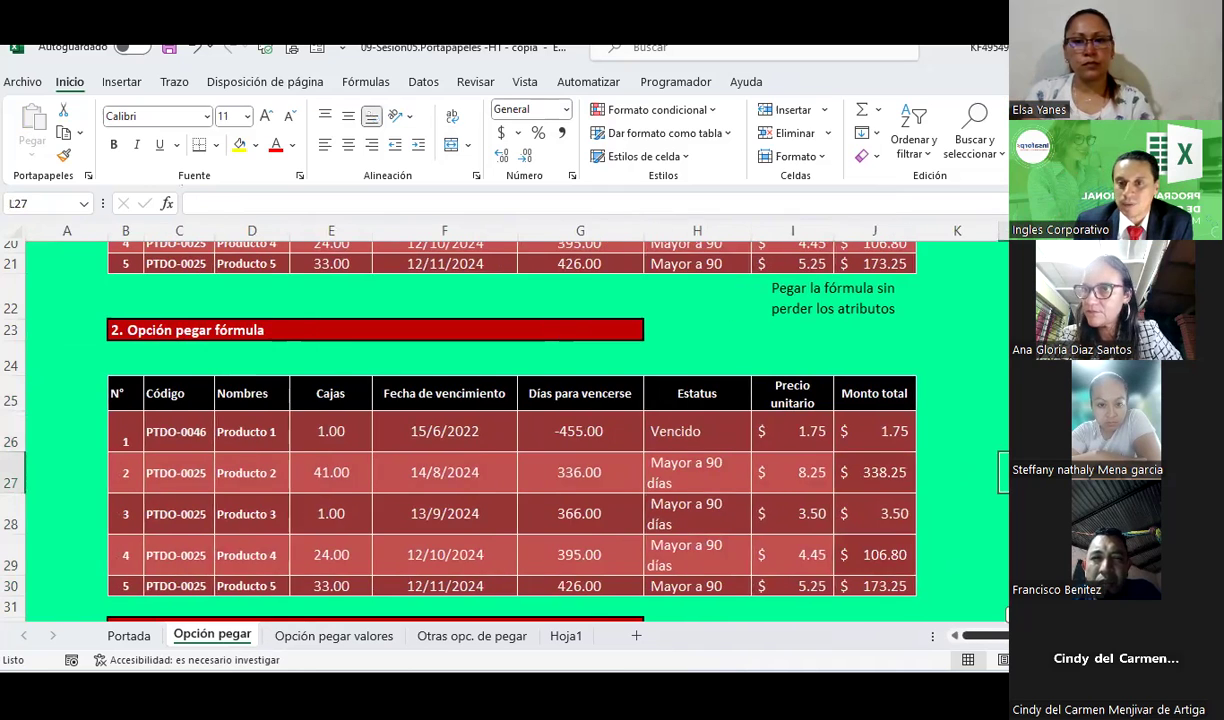
pyautogui.hscroll(1, 936, 398)
pyautogui.scroll(-1, 936, 398)
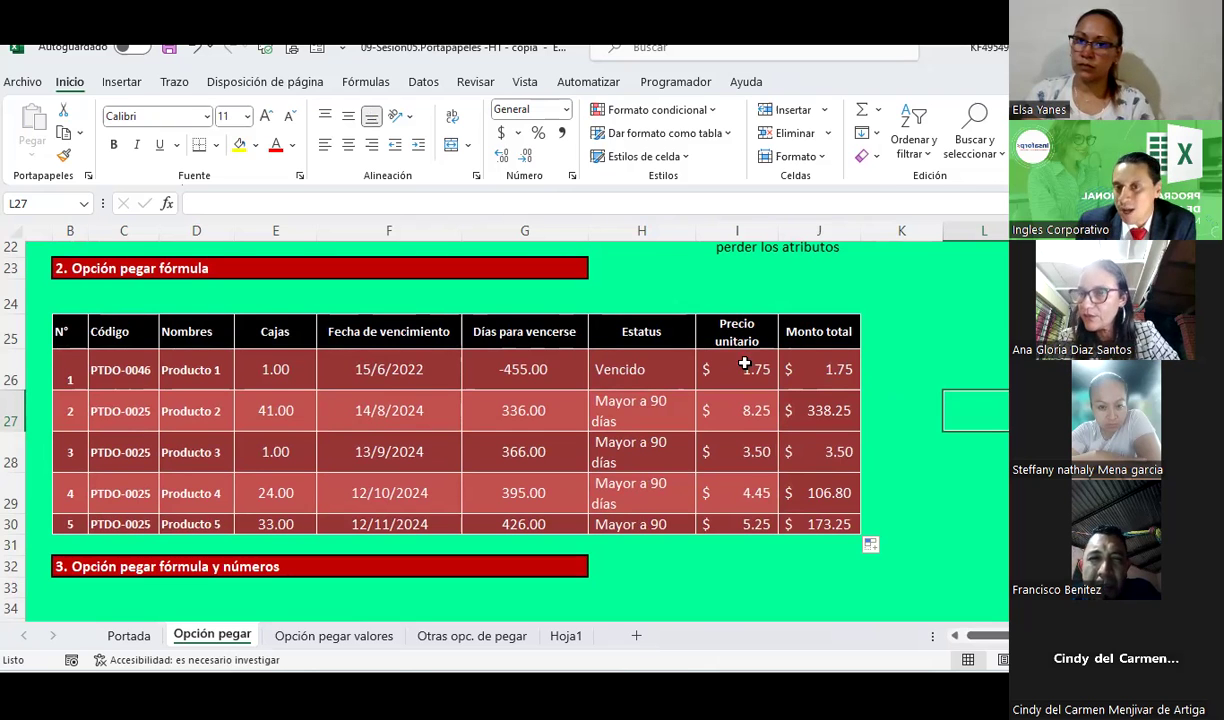
pyautogui.click(795, 367)
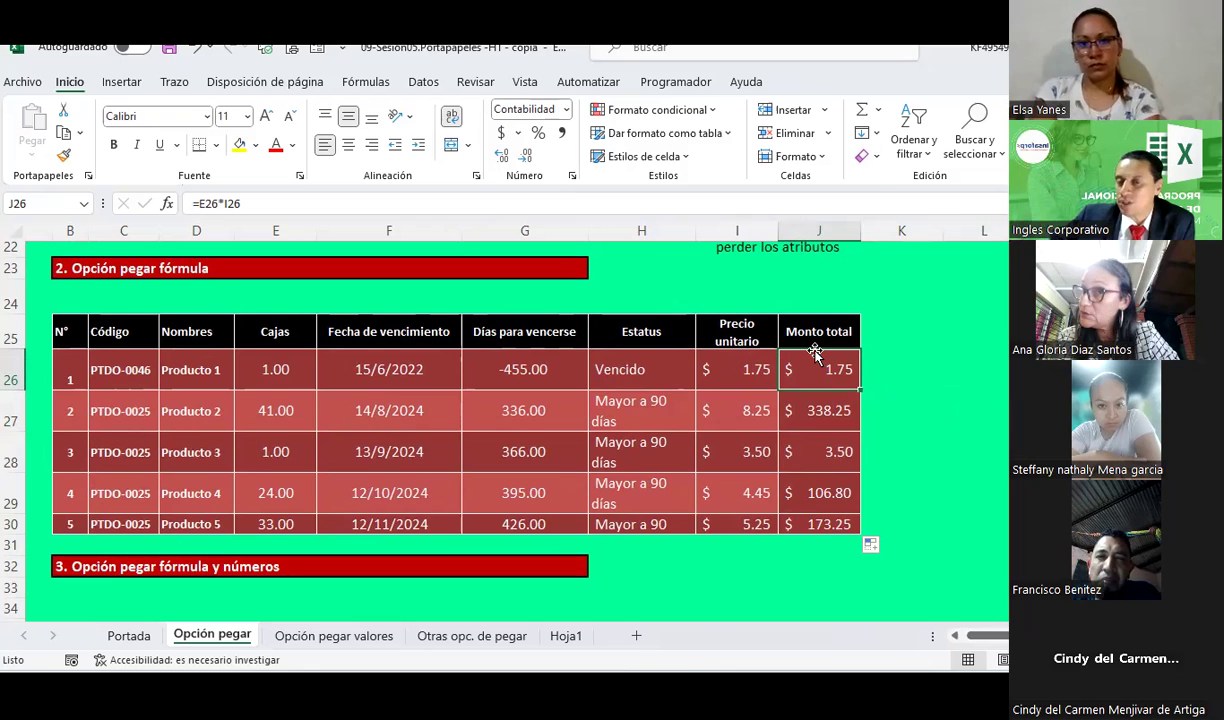
pyautogui.click(825, 404)
pyautogui.click(831, 451)
pyautogui.click(827, 370)
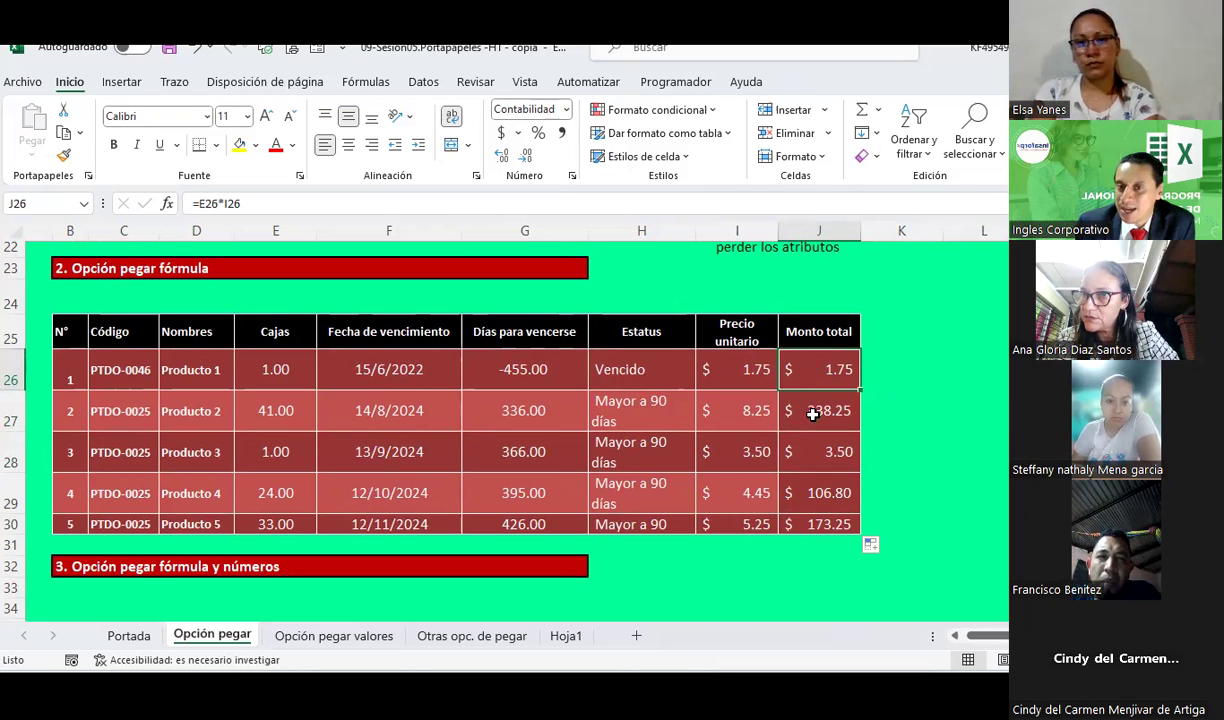
pyautogui.click(812, 415)
pyautogui.moveTo(69, 395); pyautogui.dragTo(708, 427)
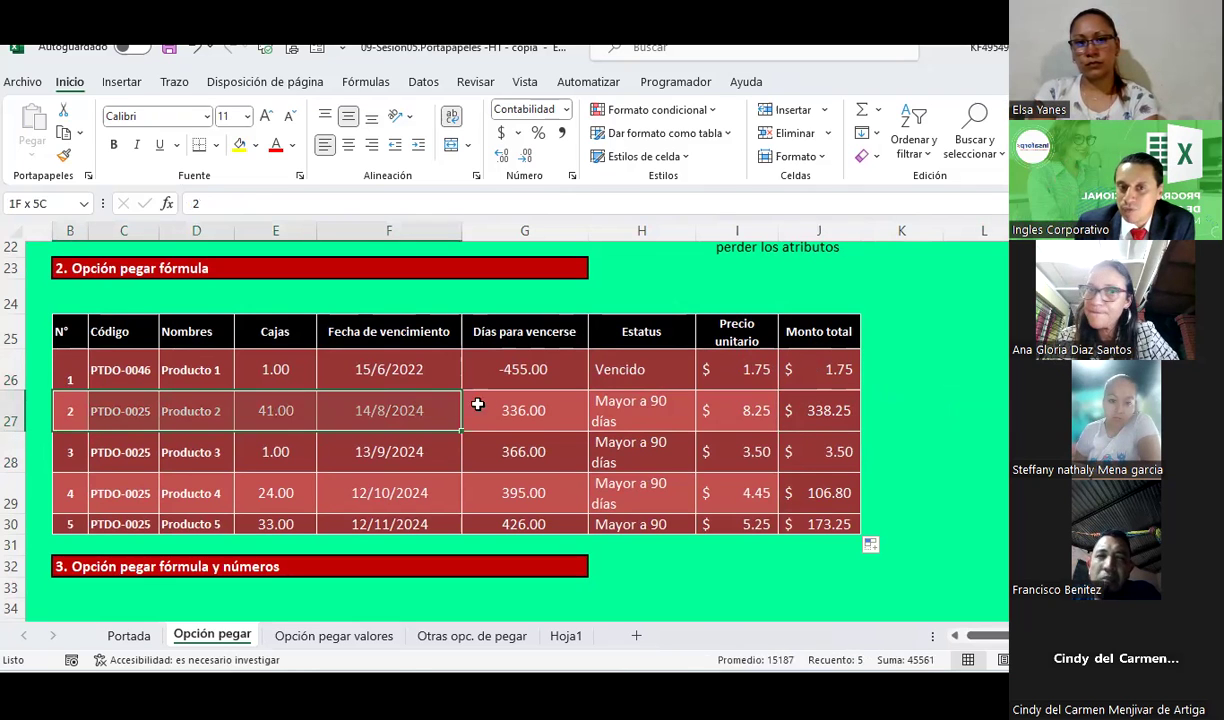
pyautogui.moveTo(645, 495); pyautogui.dragTo(655, 455)
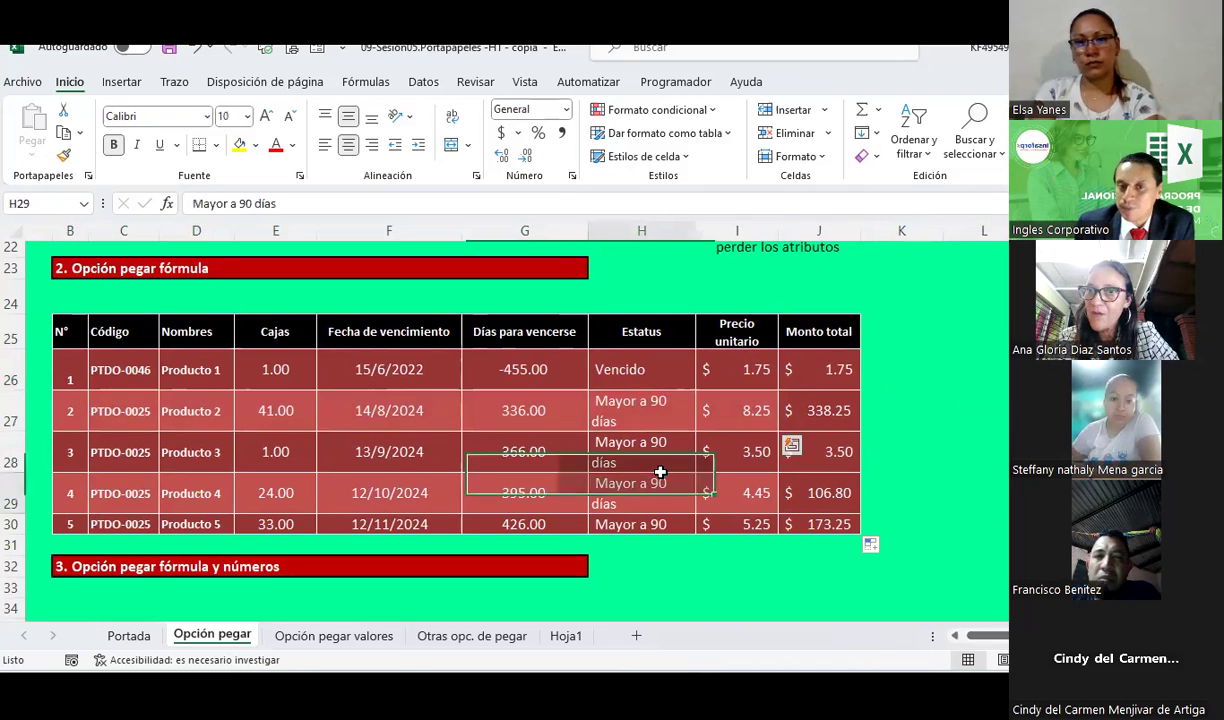
pyautogui.click(639, 365)
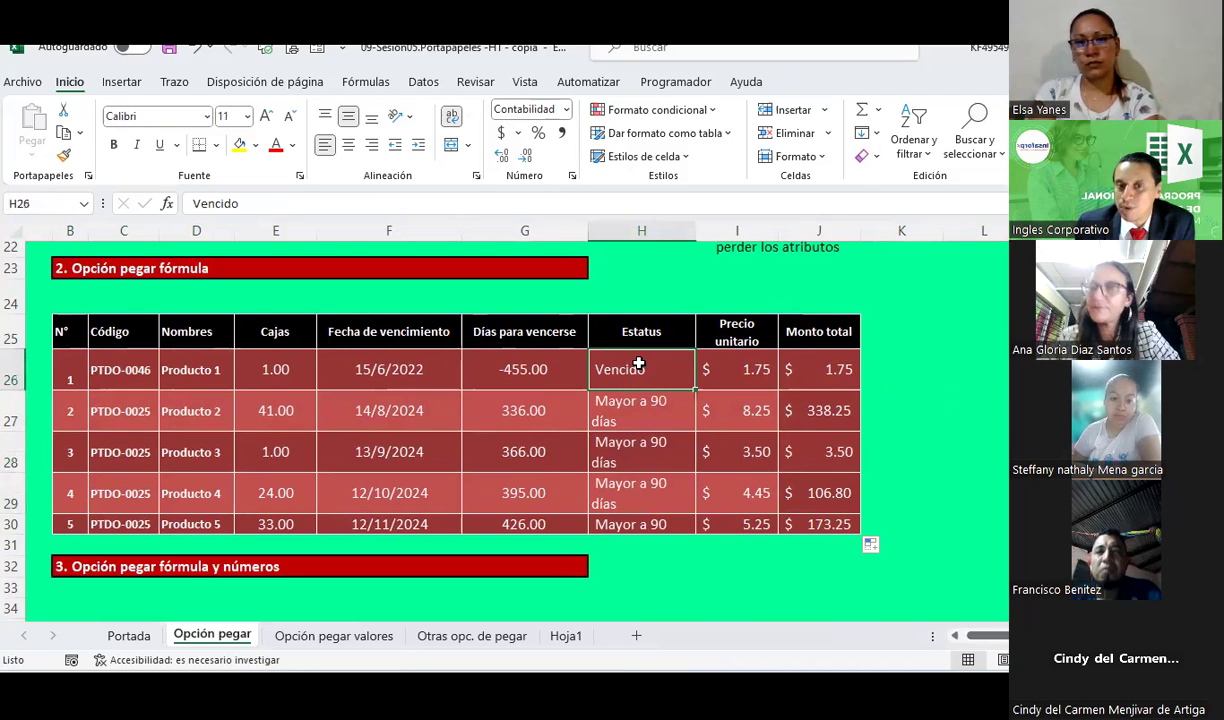
pyautogui.click(644, 418)
# Try moving the Vencido status from H26 onto H30, then cancel the replace prompt
pyautogui.click(645, 456)
pyautogui.click(623, 404)
pyautogui.click(621, 367)
pyautogui.moveTo(621, 367); pyautogui.dragTo(650, 515)
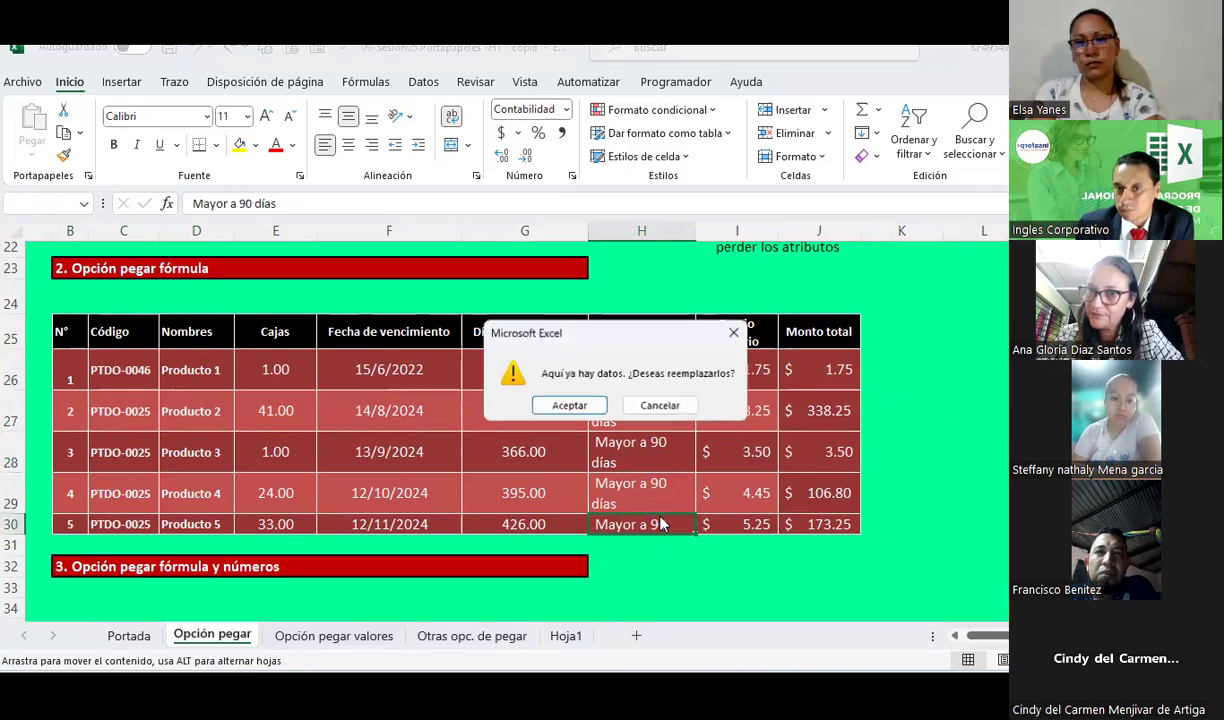
pyautogui.click(734, 332)
pyautogui.click(947, 461)
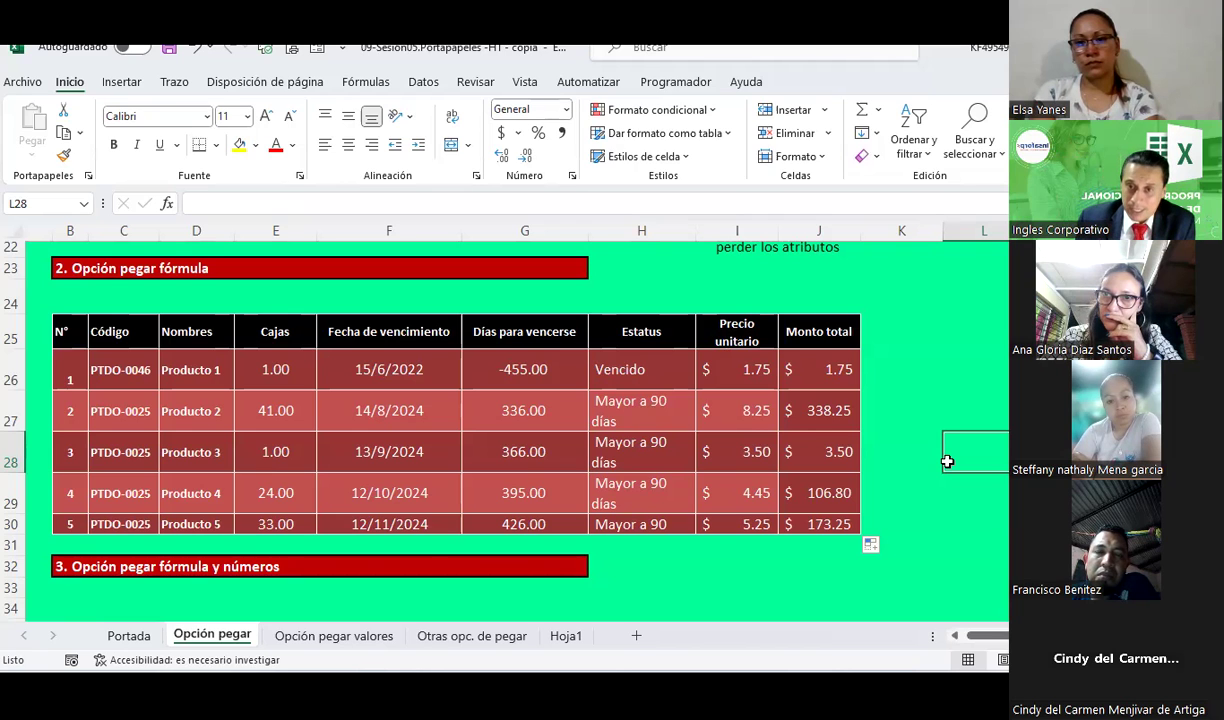
# Check the Monto total and Precio unitario values, then undo the J27:J30 fill
pyautogui.click(816, 409)
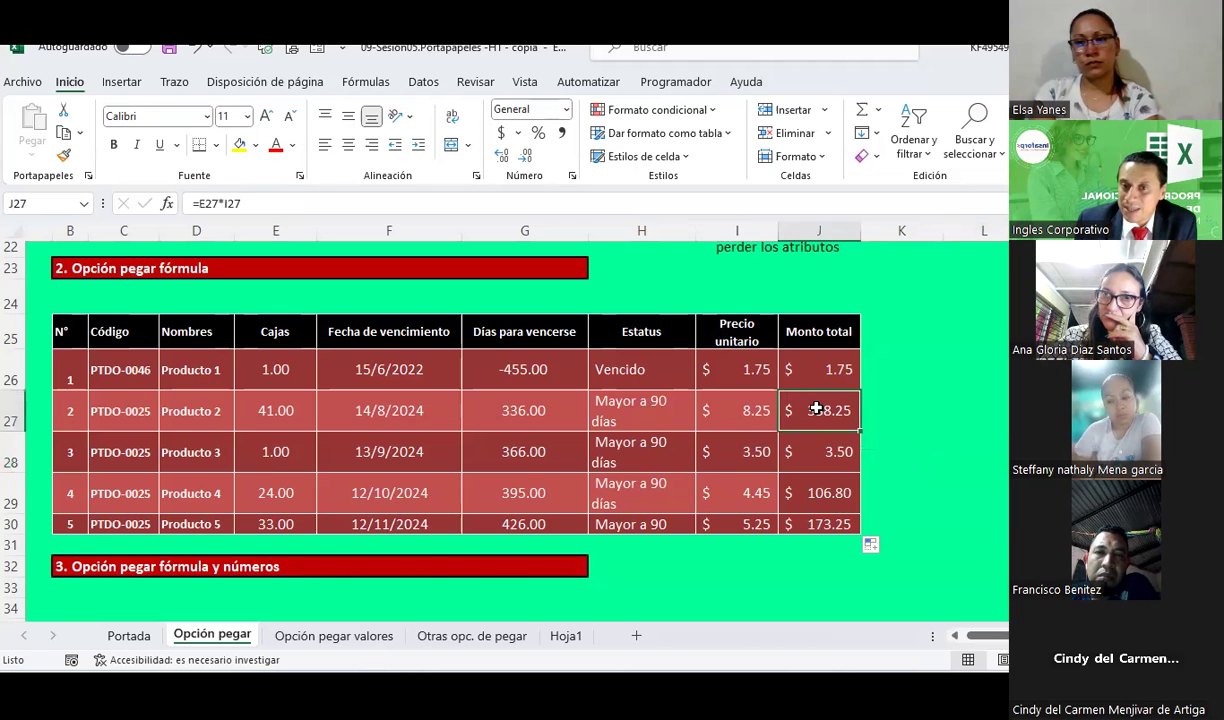
pyautogui.click(814, 494)
pyautogui.click(746, 492)
pyautogui.click(741, 413)
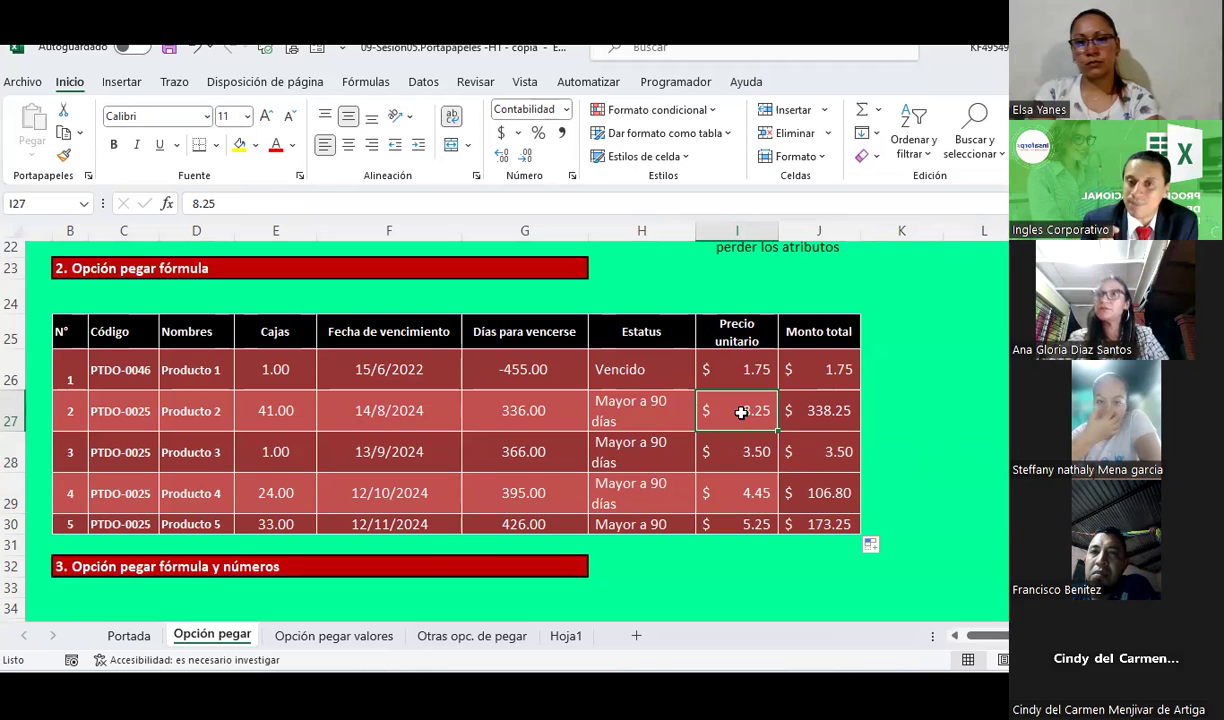
pyautogui.hotkey('ctrl', 'z')
pyautogui.hotkey('ctrl', 'z')
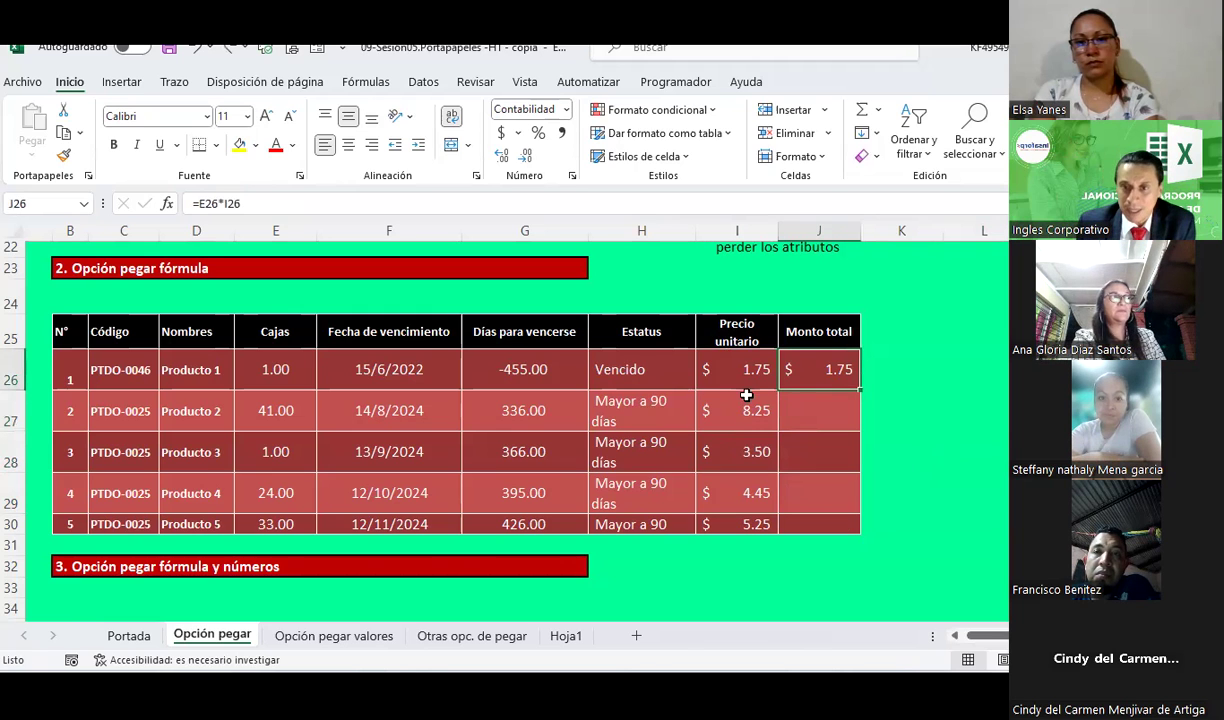
# Make the empty Monto total cell J28 bold with a yellow fill
pyautogui.press('Right')
pyautogui.press('Right')
pyautogui.click(838, 371)
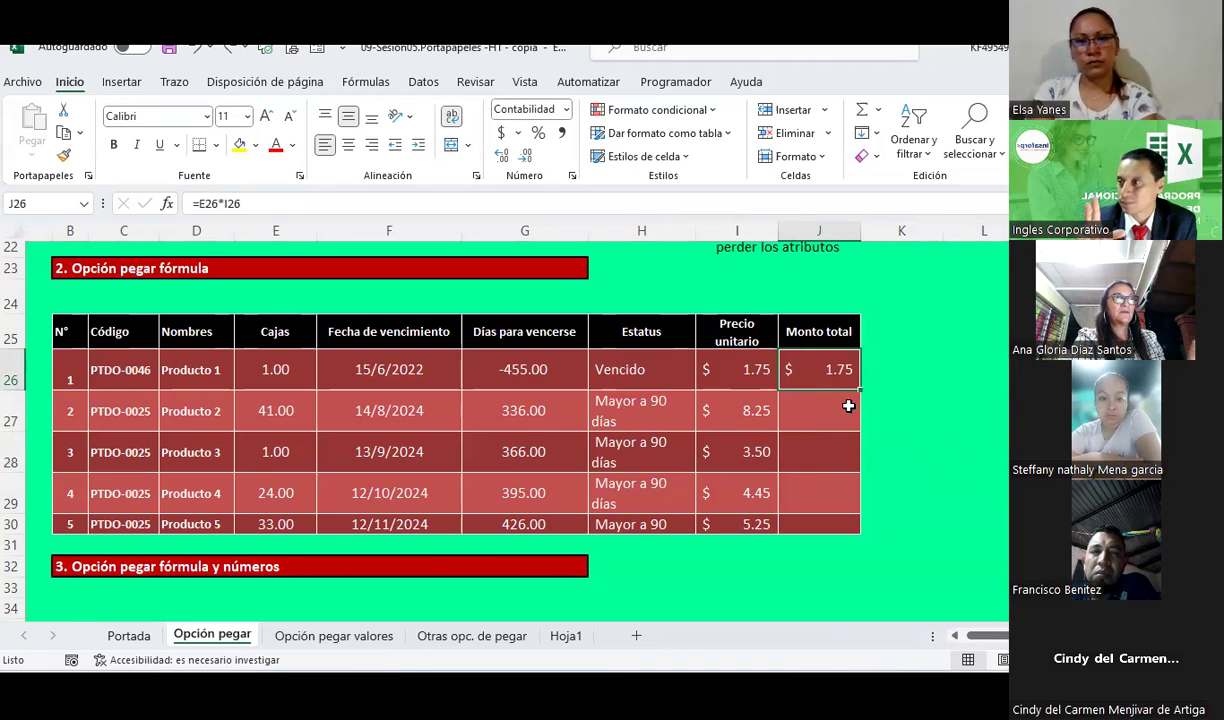
pyautogui.click(818, 454)
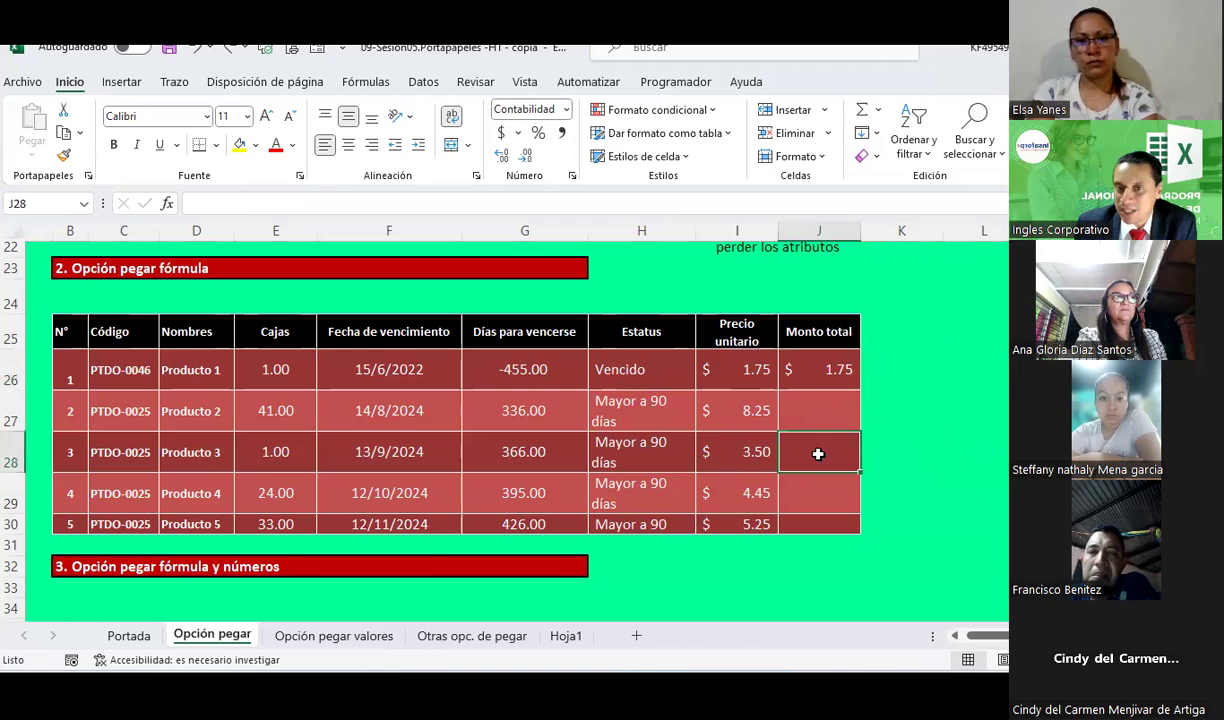
pyautogui.click(295, 149)
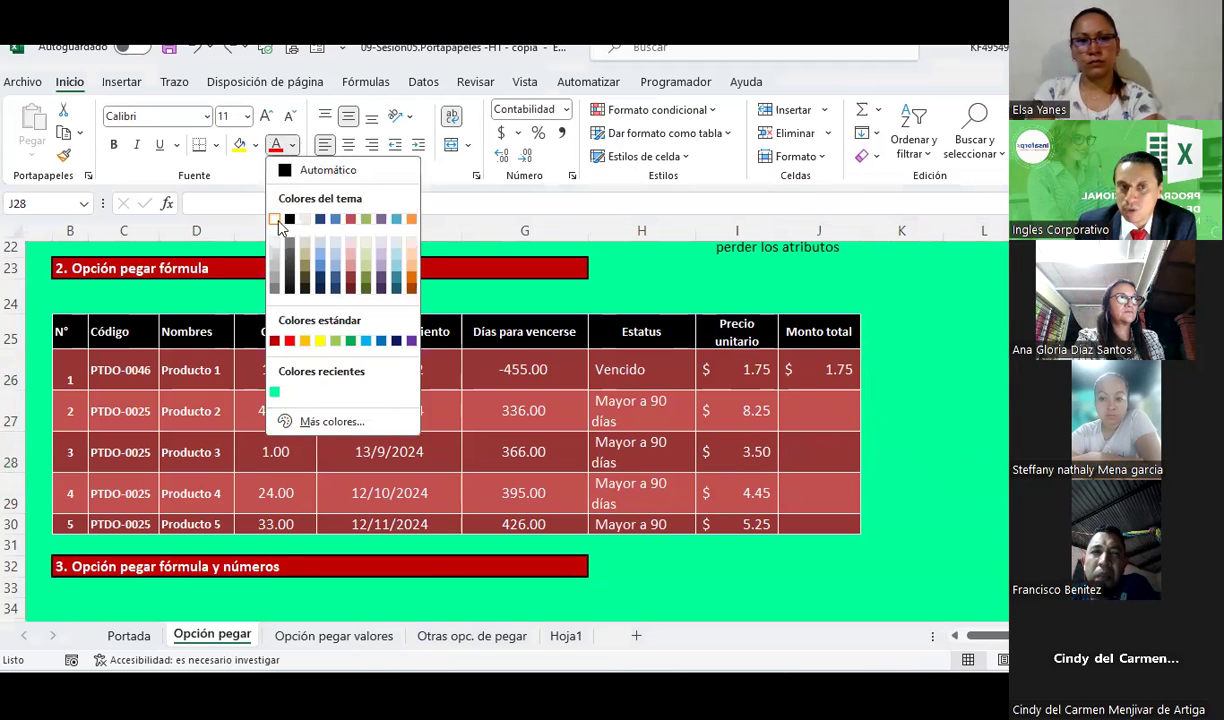
pyautogui.click(232, 190)
pyautogui.click(113, 144)
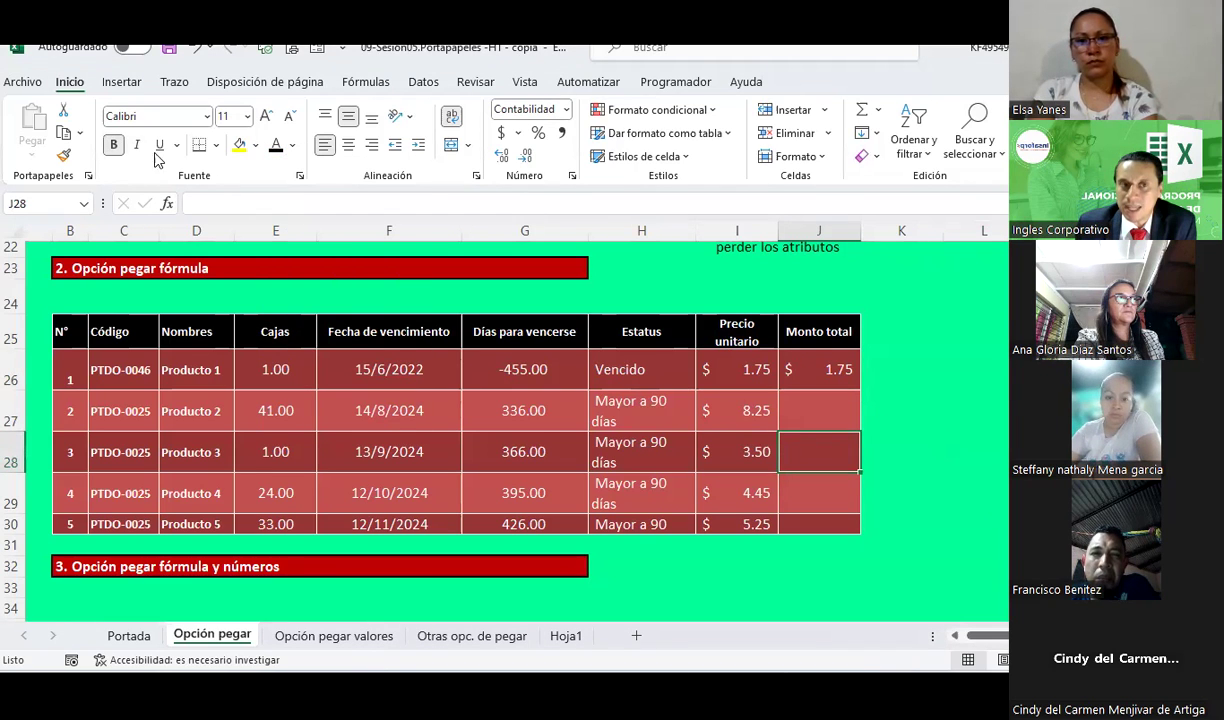
pyautogui.click(256, 145)
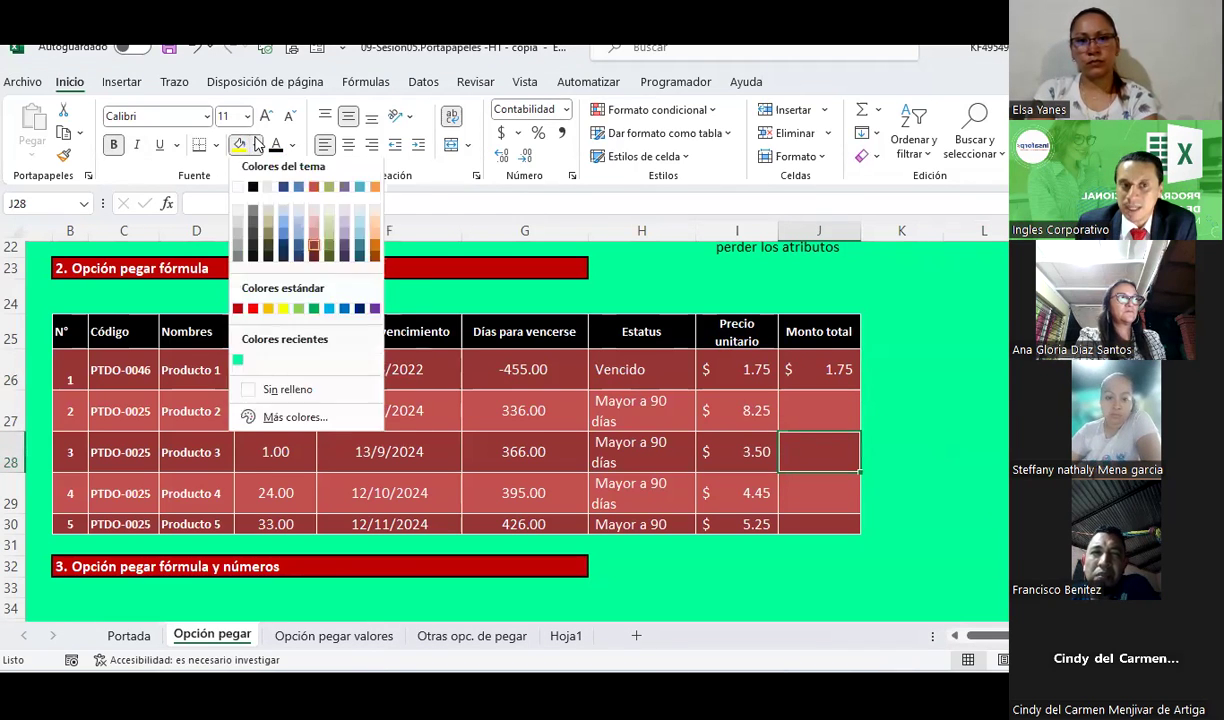
pyautogui.click(283, 308)
pyautogui.click(932, 449)
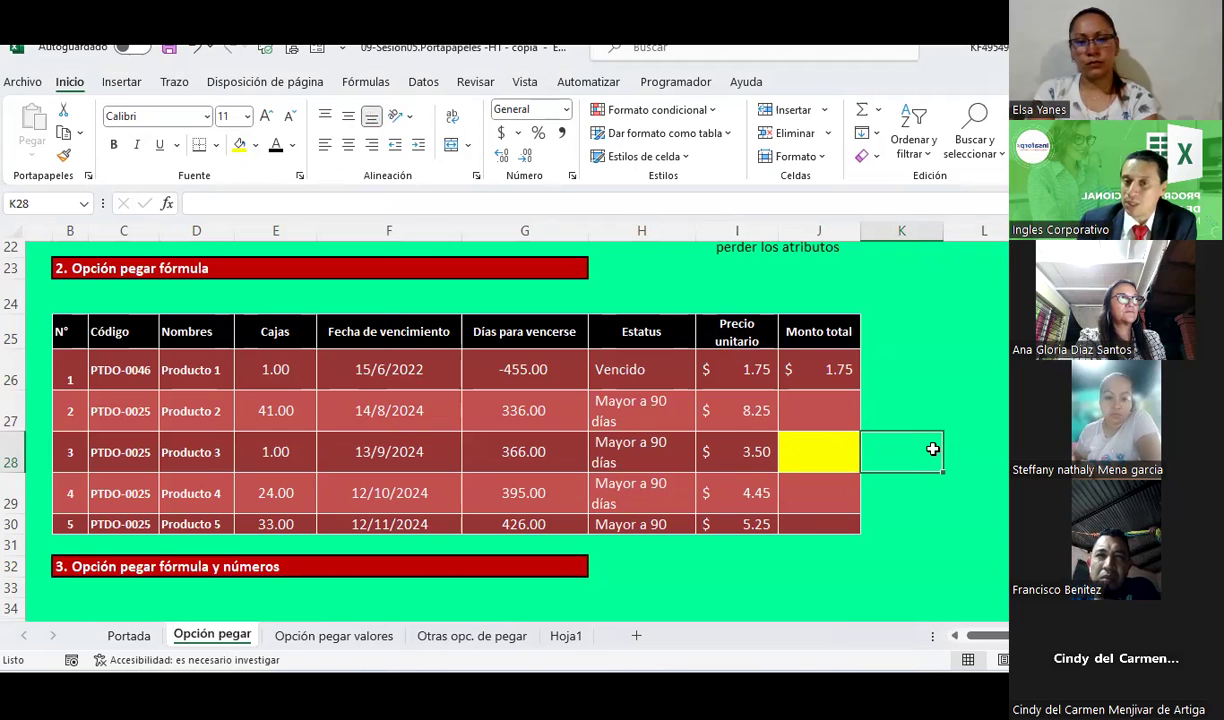
pyautogui.click(834, 370)
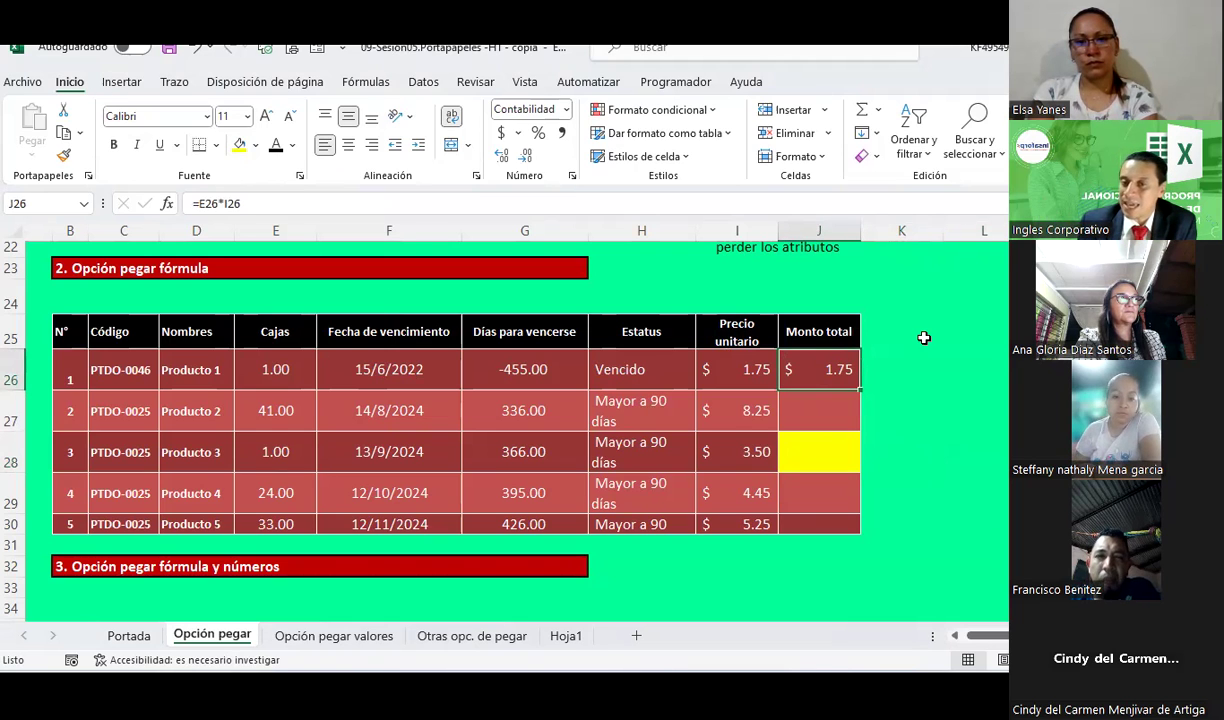
# Copy J26 and paste only its formula into J27:J30
pyautogui.hotkey('ctrl', 'c')
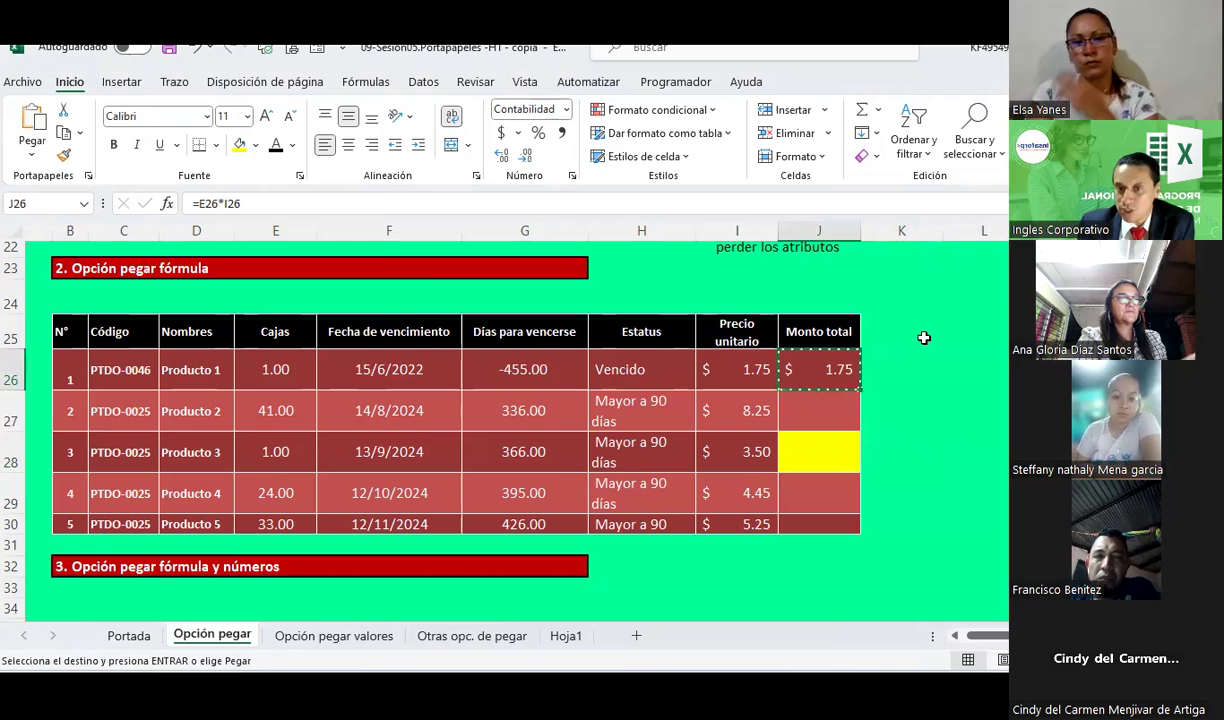
pyautogui.moveTo(836, 412); pyautogui.dragTo(830, 520)
pyautogui.click(31, 155)
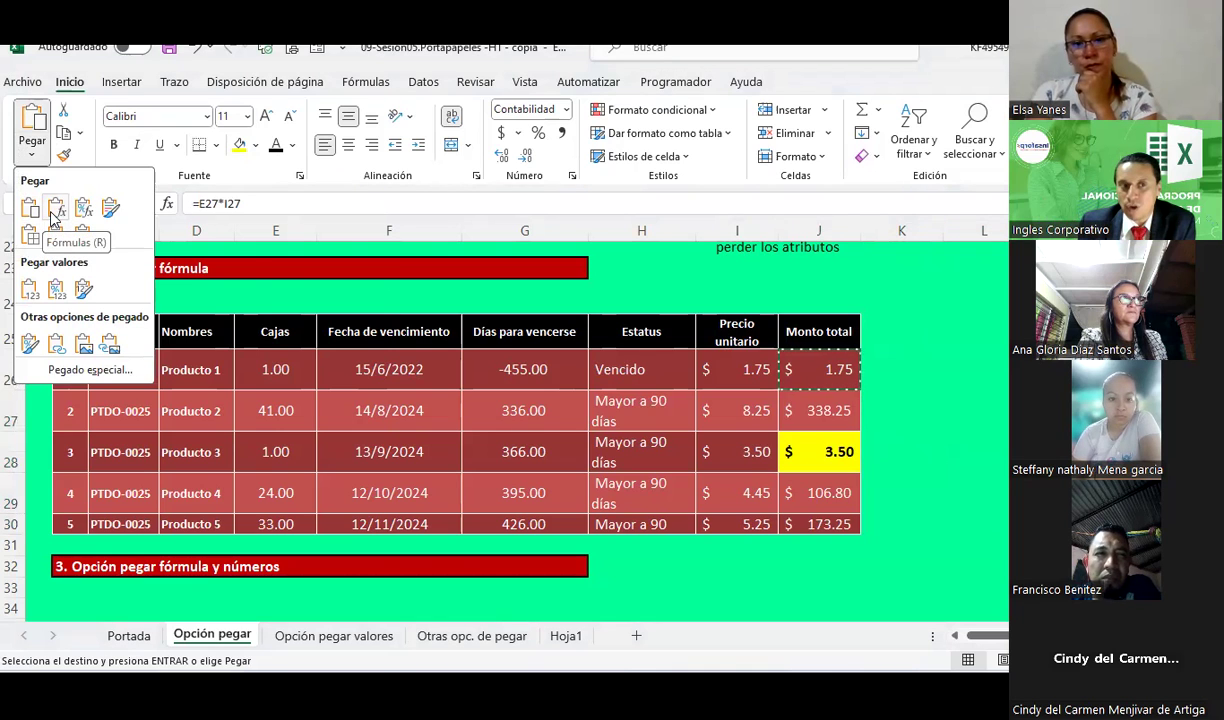
pyautogui.click(847, 418)
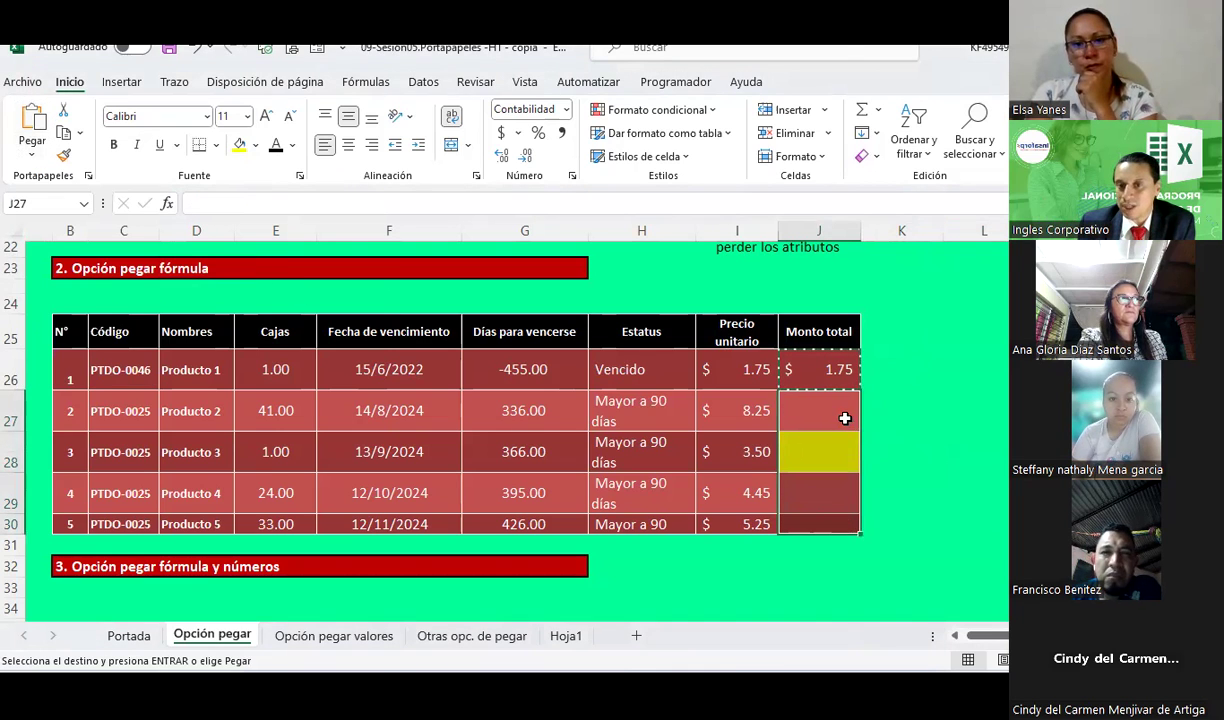
pyautogui.rightClick(845, 418)
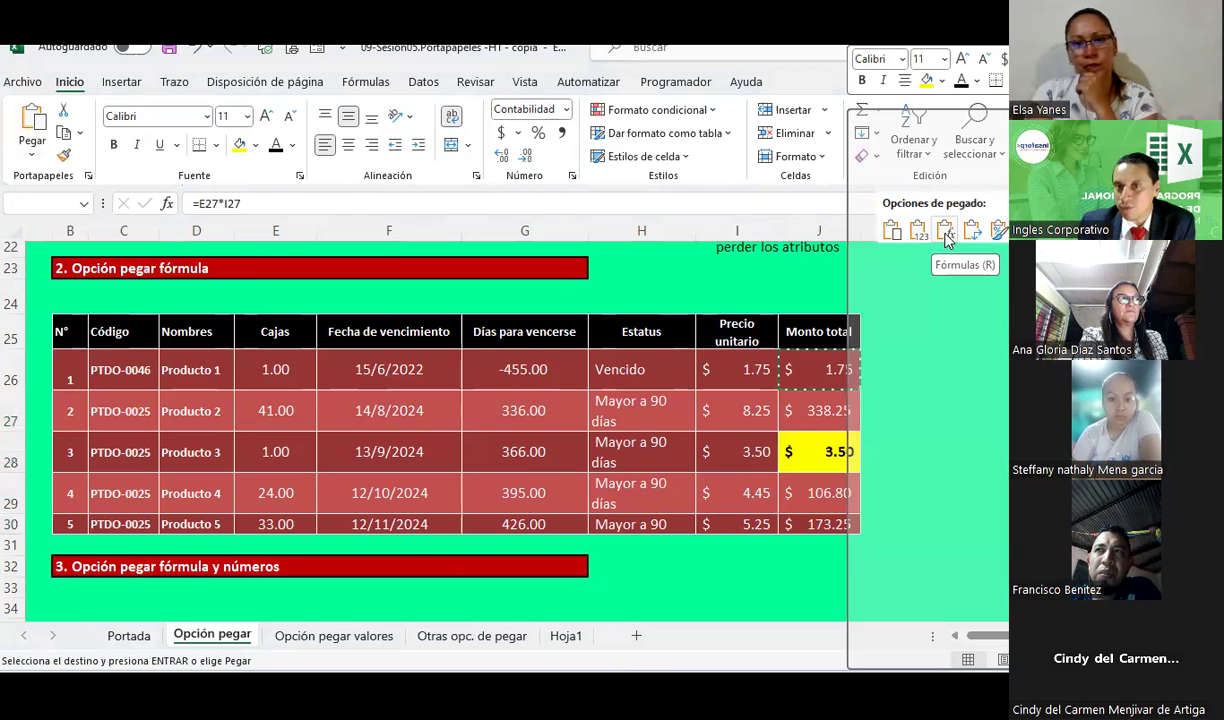
pyautogui.click(947, 237)
pyautogui.click(956, 404)
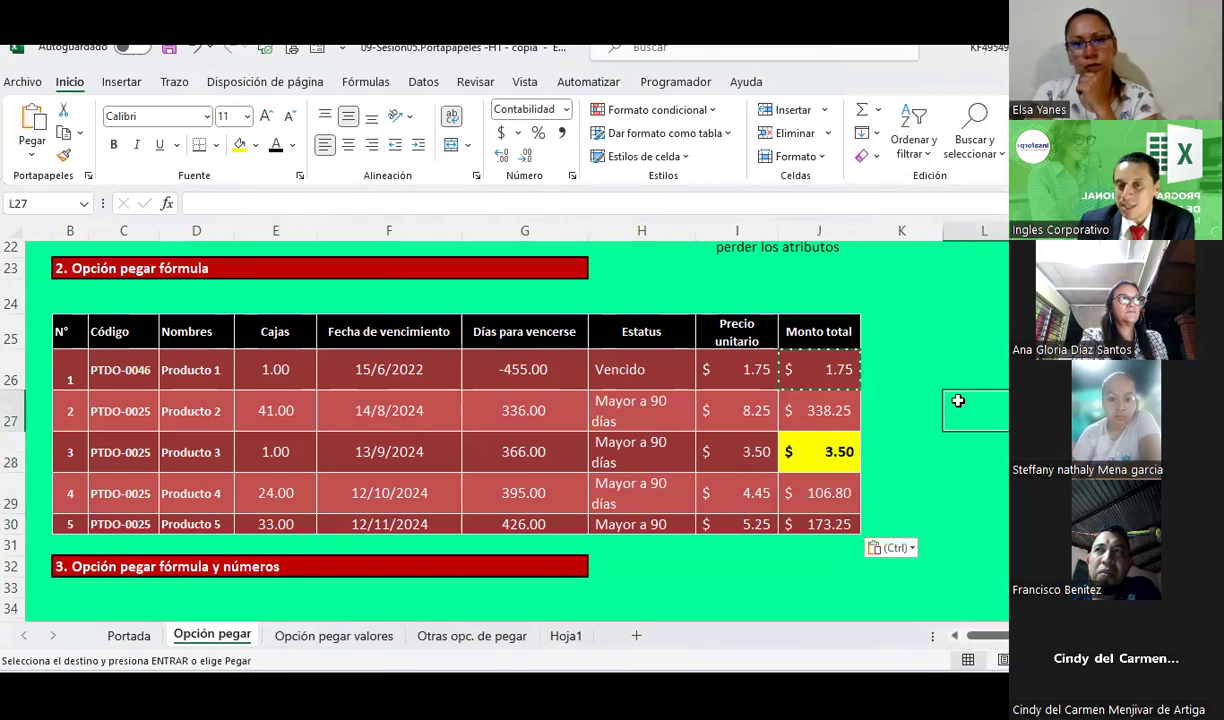
# Check the pasted Monto total formulas in J27–J29 (338.25, 3.50, 106.80)
pyautogui.click(842, 411)
pyautogui.click(835, 451)
pyautogui.click(830, 494)
pyautogui.click(830, 452)
pyautogui.click(832, 402)
pyautogui.click(829, 388)
pyautogui.click(830, 394)
pyautogui.click(823, 441)
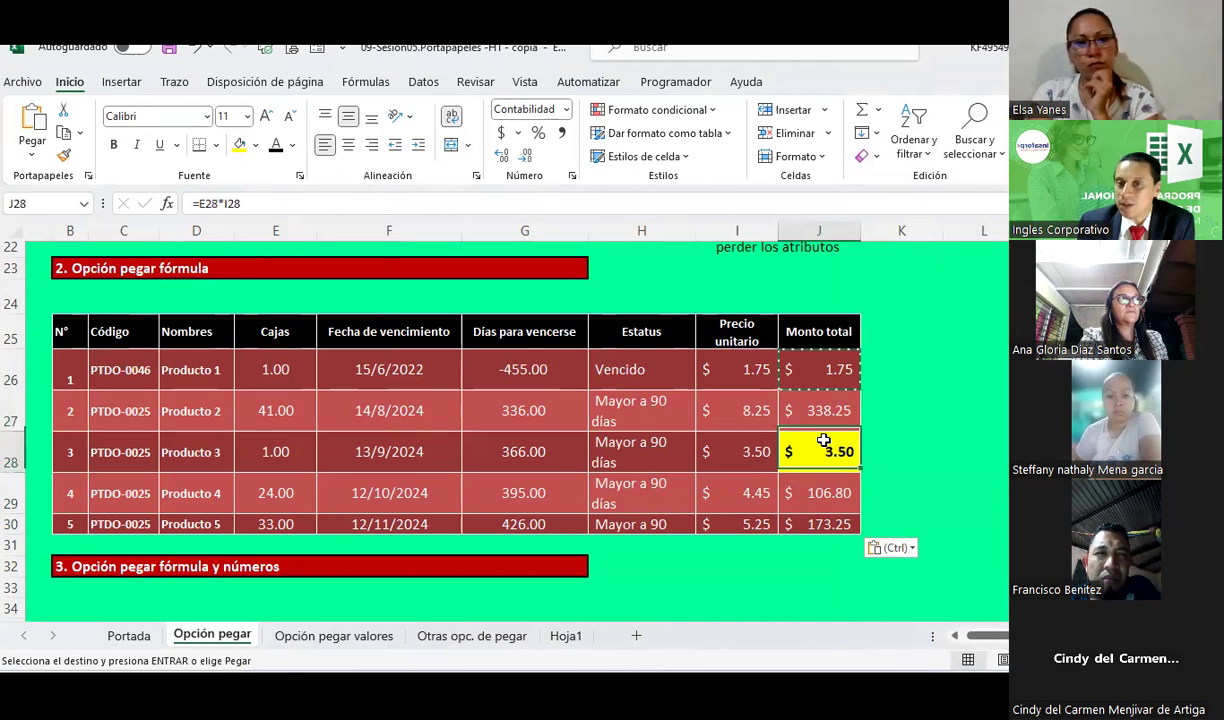
pyautogui.click(818, 494)
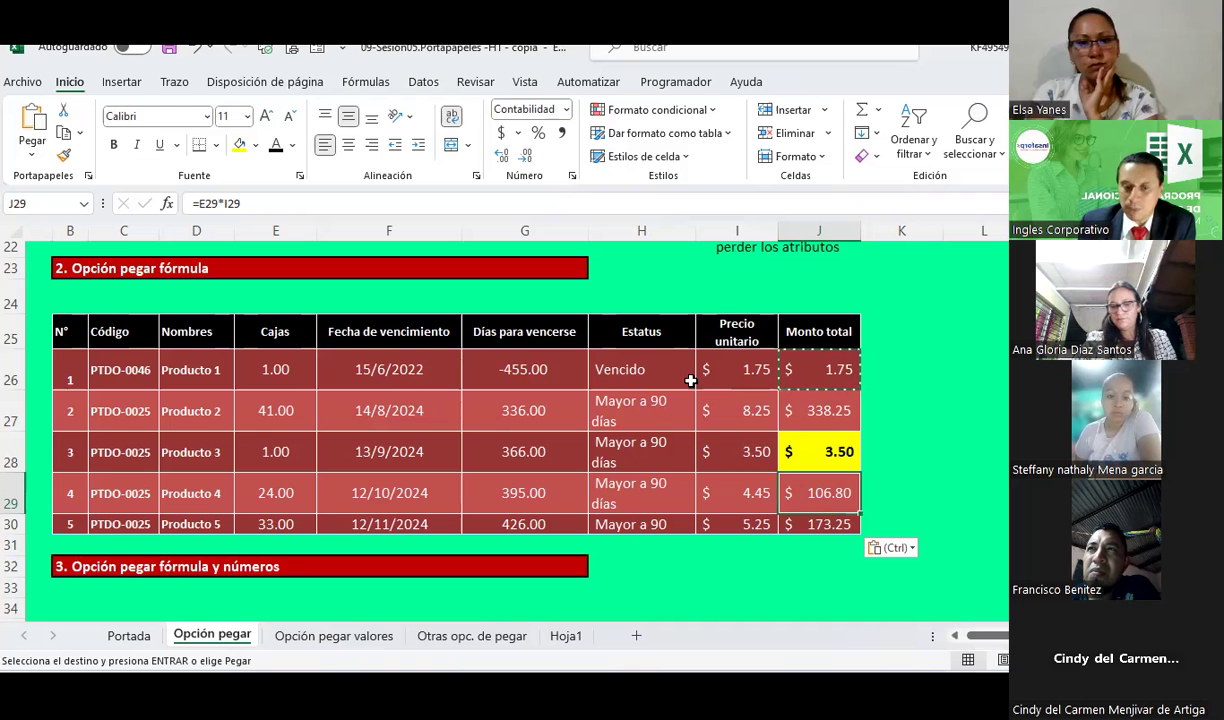
# Select the Tabla origen range B6:J11 for copying
pyautogui.scroll(1, 689, 378)
pyautogui.scroll(2, 593, 363)
pyautogui.scroll(2, 500, 346)
pyautogui.scroll(2, 116, 344)
pyautogui.moveTo(62, 363); pyautogui.dragTo(818, 474)
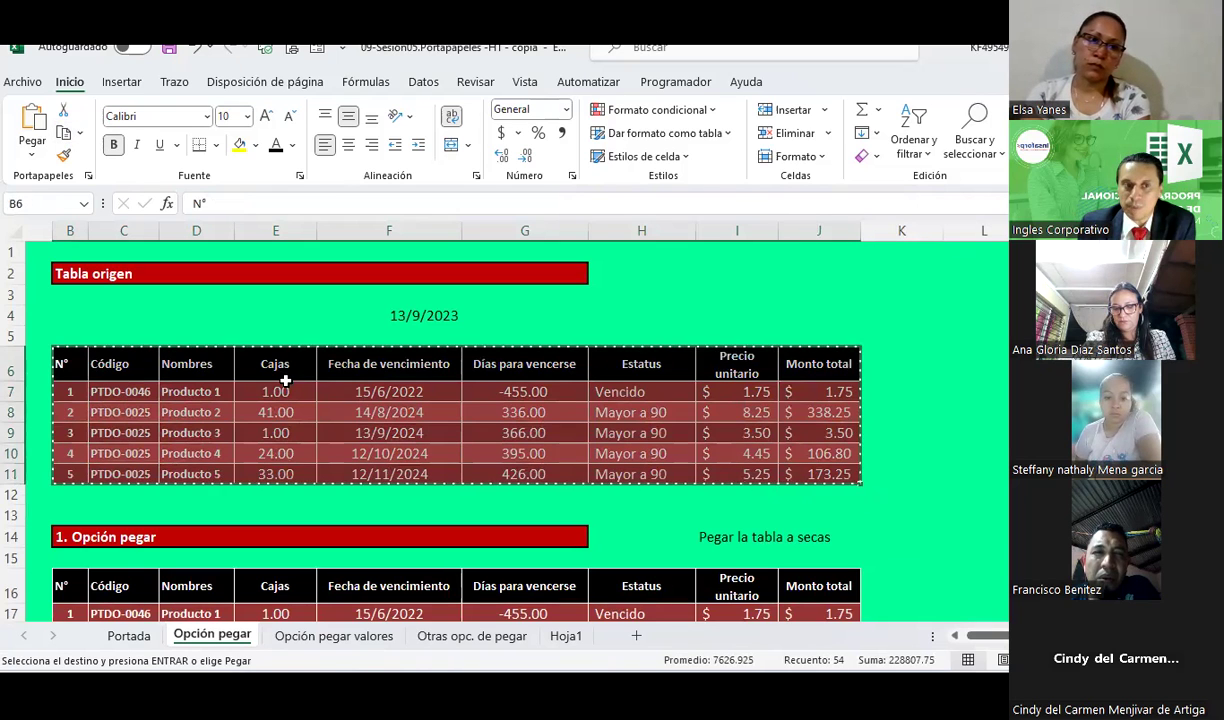
pyautogui.scroll(-4, 286, 381)
pyautogui.scroll(-4, 286, 381)
pyautogui.scroll(-1, 284, 388)
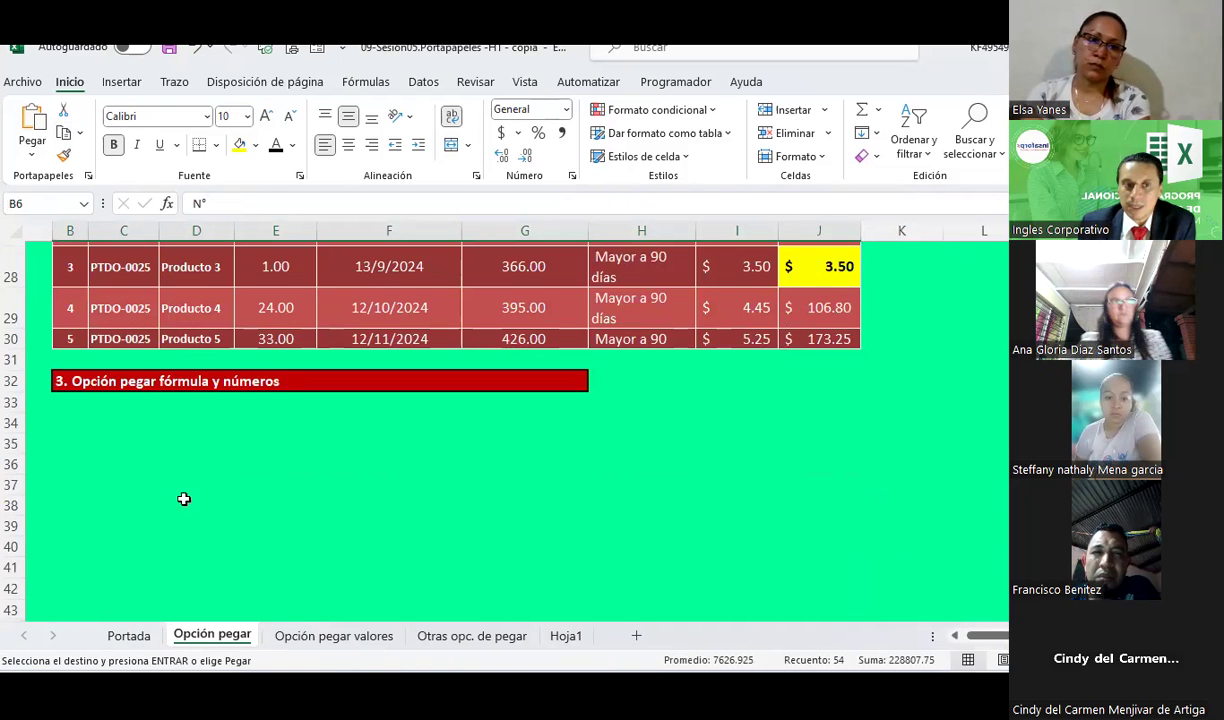
# Paste it at B34 with formulas and number formats, and centre its text
pyautogui.click(61, 427)
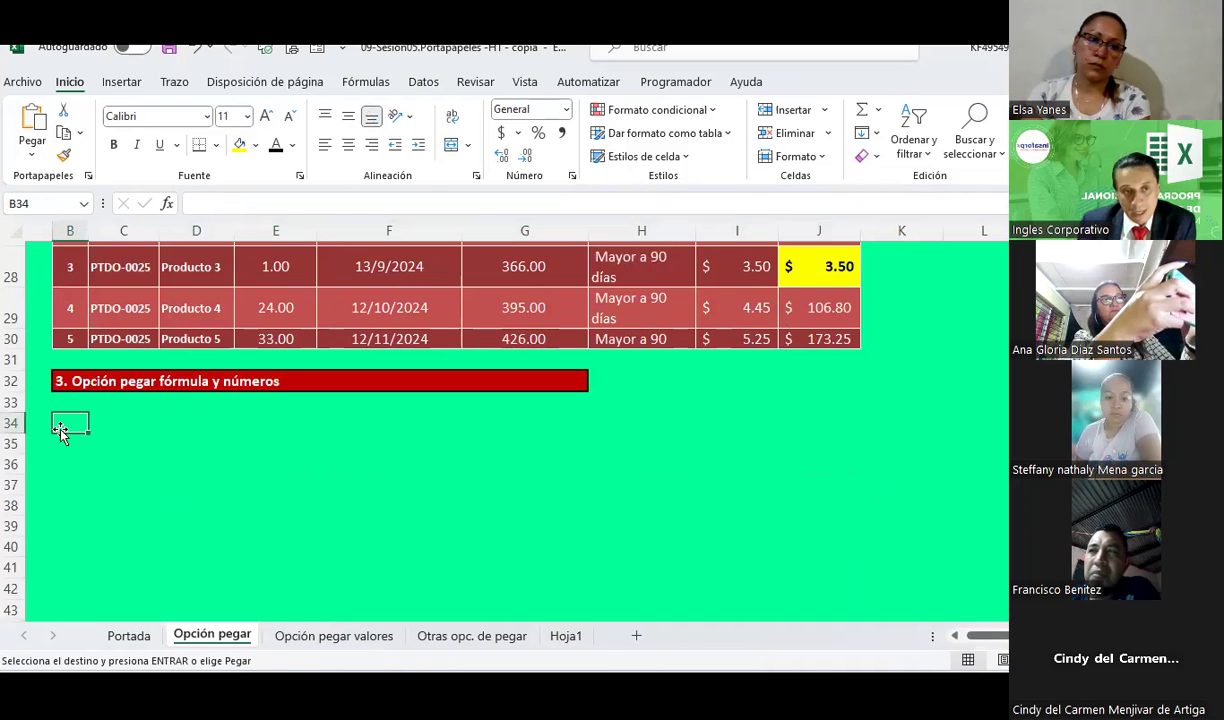
pyautogui.click(31, 152)
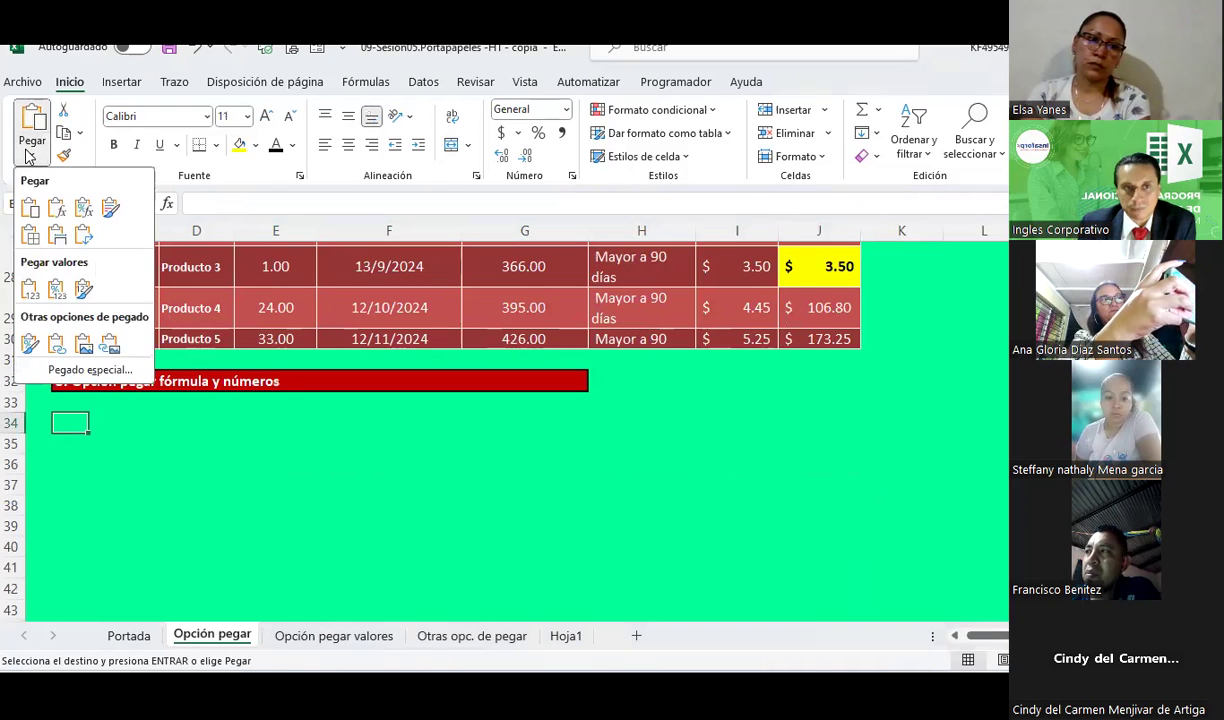
pyautogui.click(79, 216)
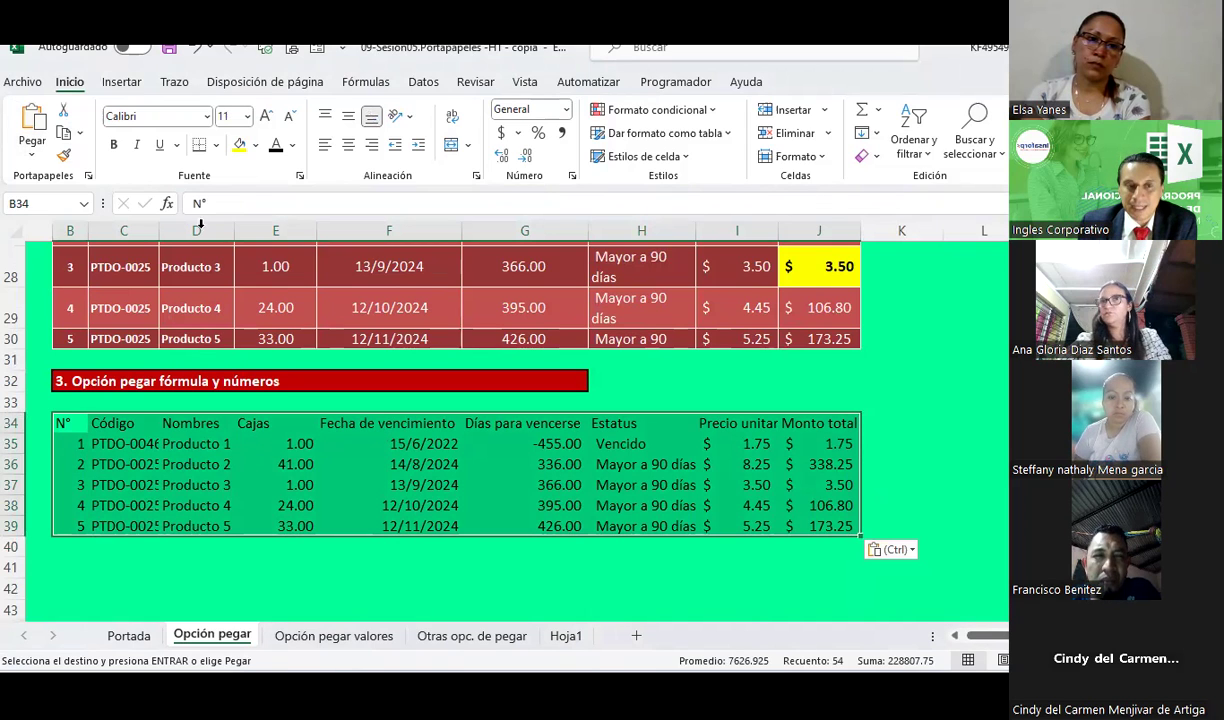
pyautogui.click(345, 148)
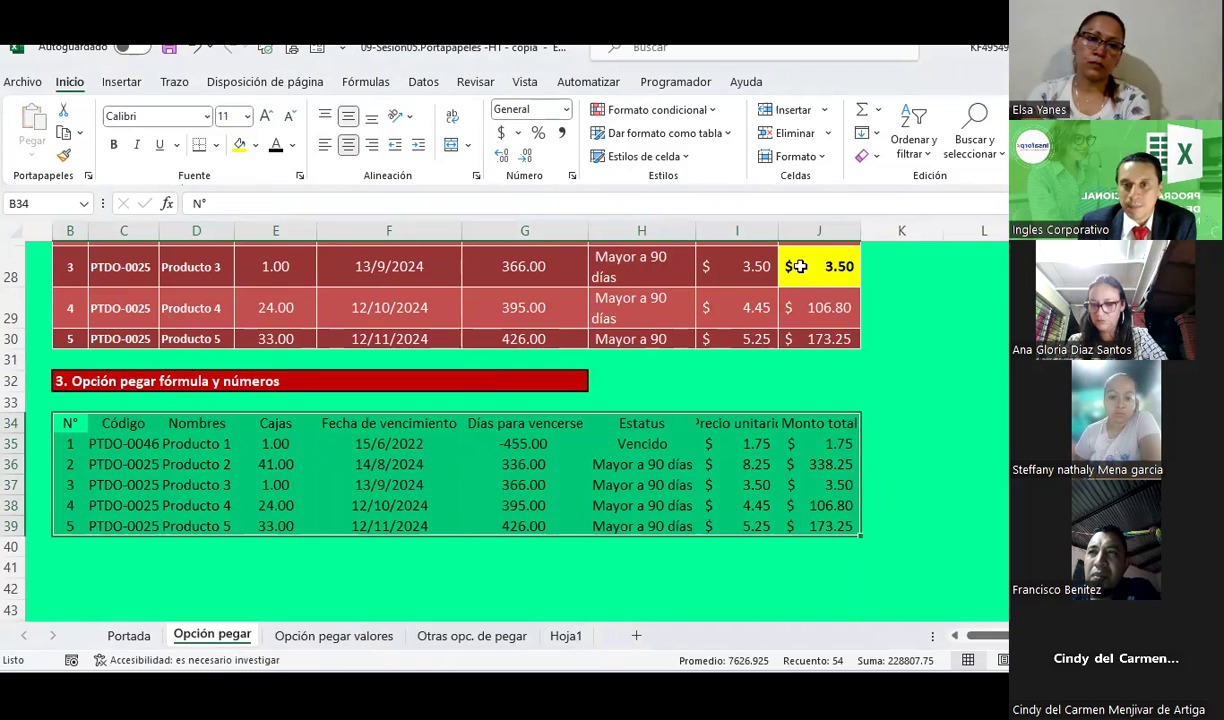
pyautogui.scroll(1, 759, 389)
pyautogui.scroll(1, 759, 389)
pyautogui.scroll(-2, 759, 389)
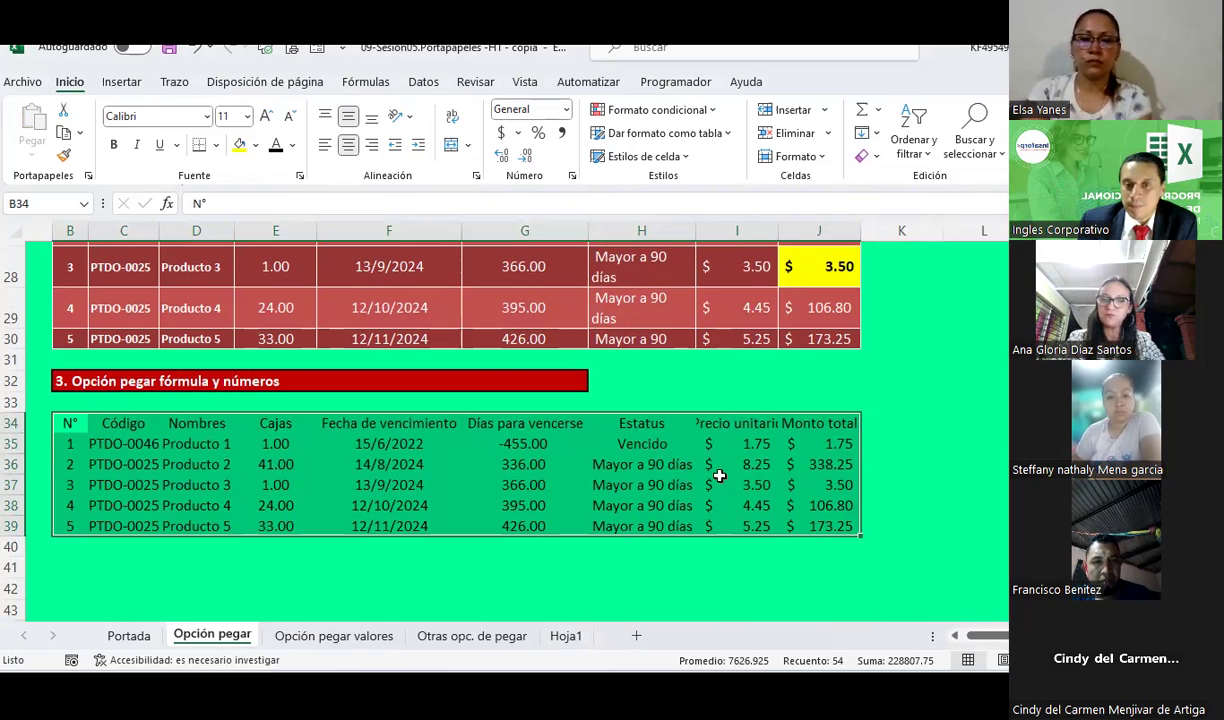
pyautogui.click(390, 439)
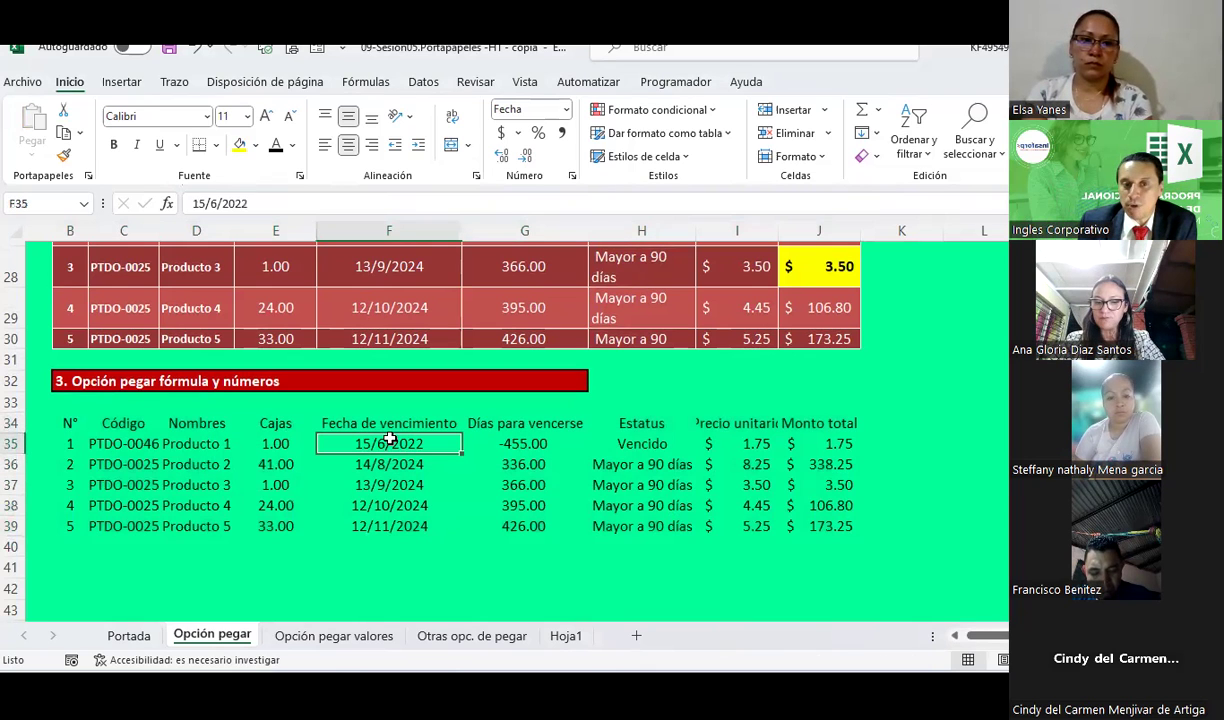
pyautogui.click(815, 444)
pyautogui.click(818, 462)
pyautogui.click(820, 486)
pyautogui.click(820, 506)
pyautogui.click(821, 527)
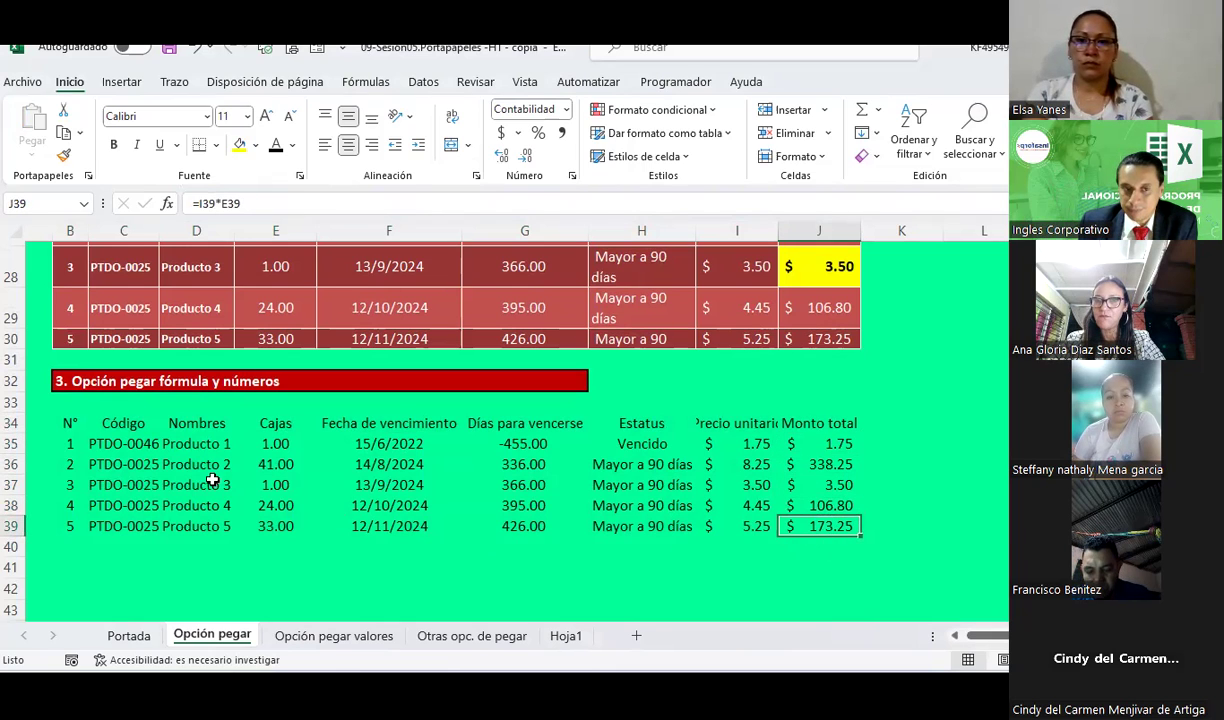
pyautogui.click(186, 466)
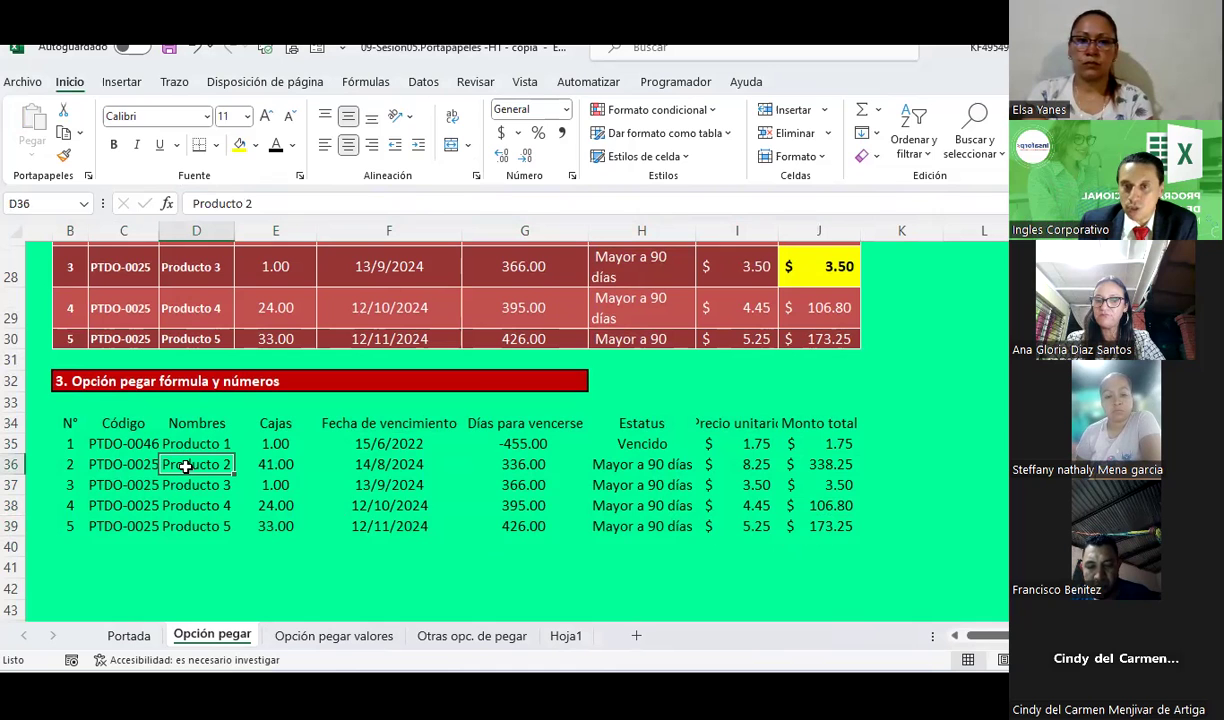
pyautogui.scroll(9, 355, 432)
pyautogui.scroll(-9, 354, 432)
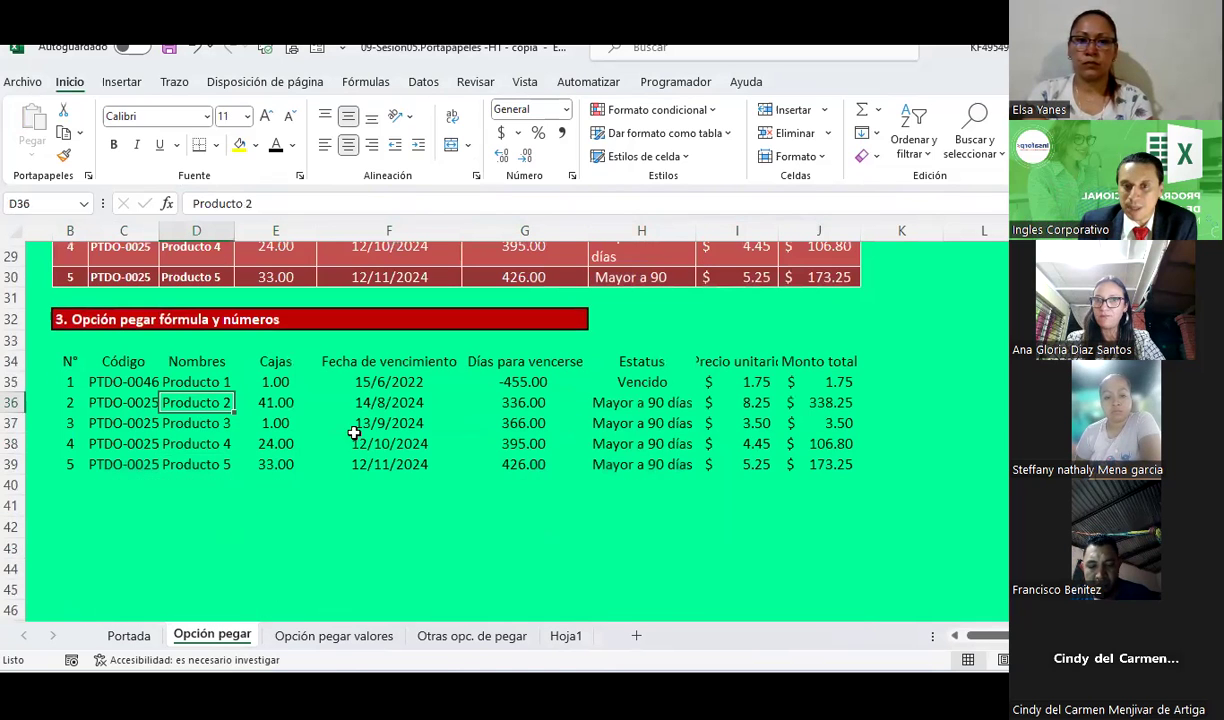
pyautogui.click(725, 405)
pyautogui.click(302, 421)
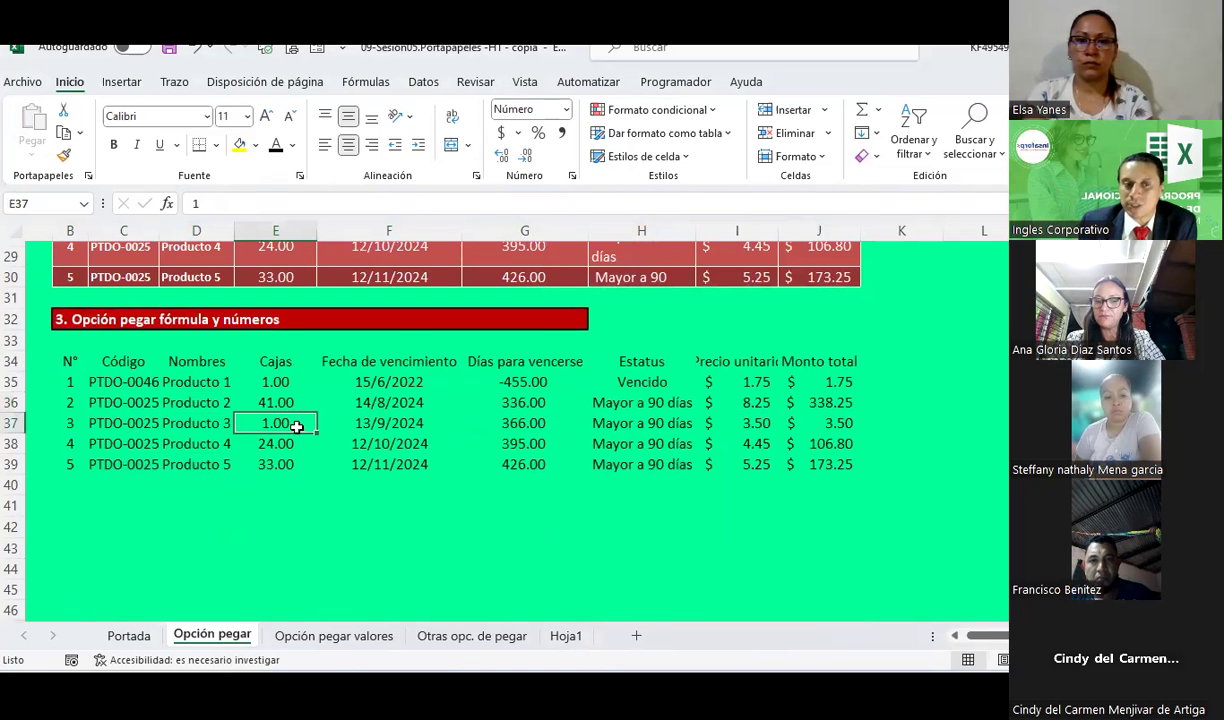
pyautogui.moveTo(65, 357); pyautogui.dragTo(828, 464)
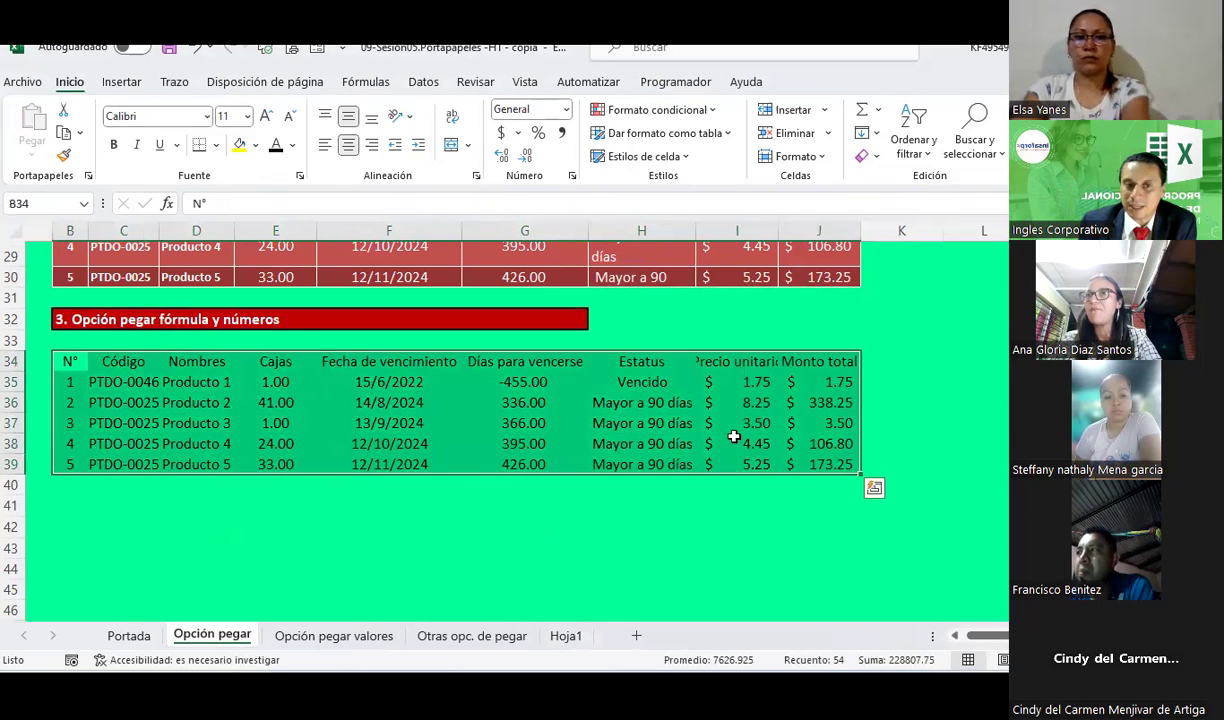
# Give the pasted table all borders
pyautogui.click(217, 145)
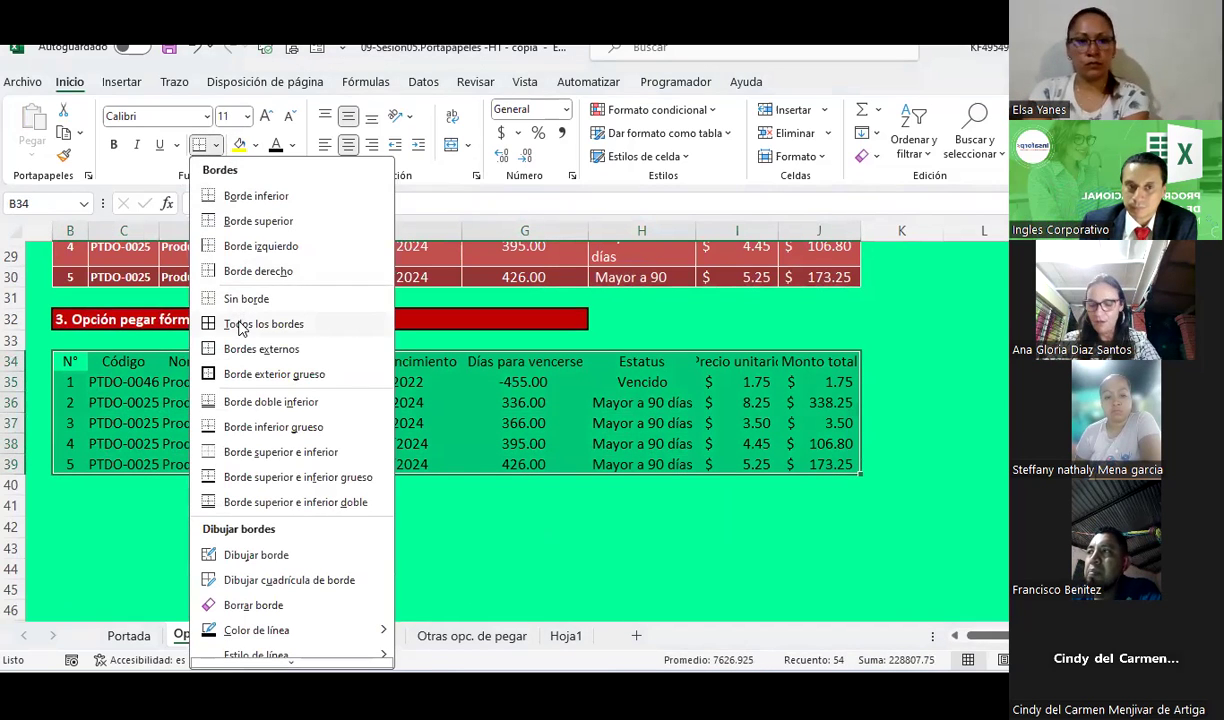
pyautogui.click(240, 322)
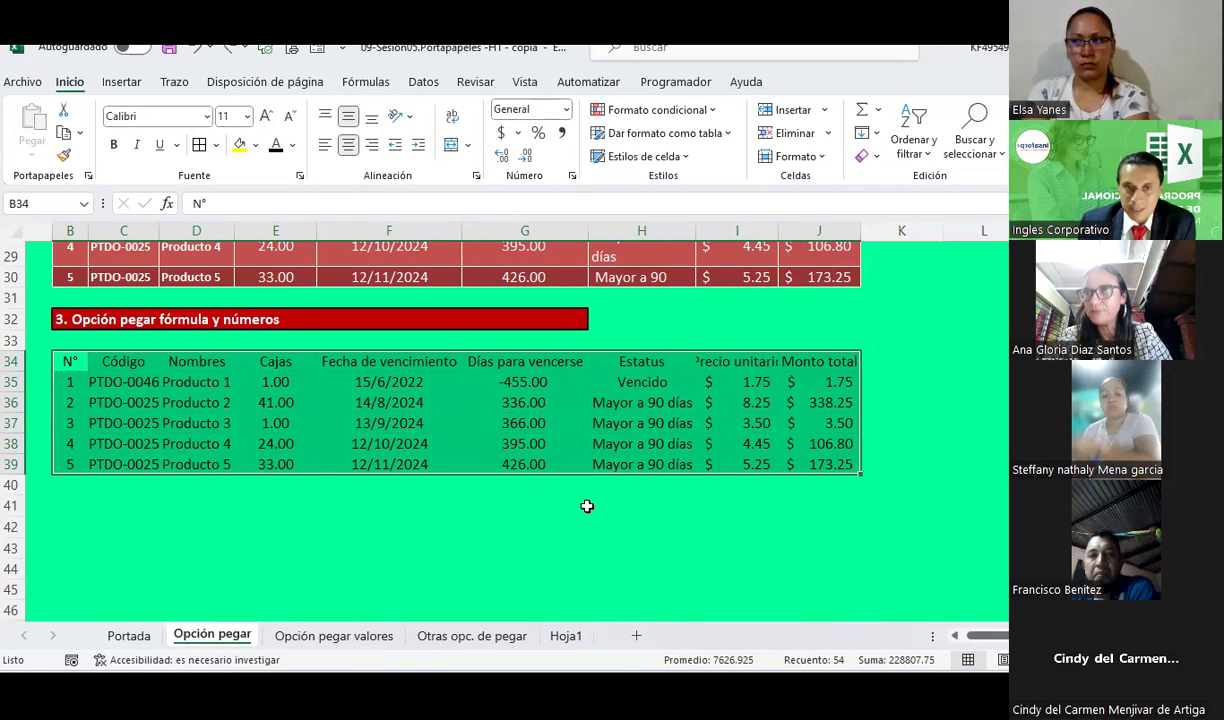
pyautogui.scroll(3, 587, 506)
pyautogui.scroll(6, 587, 506)
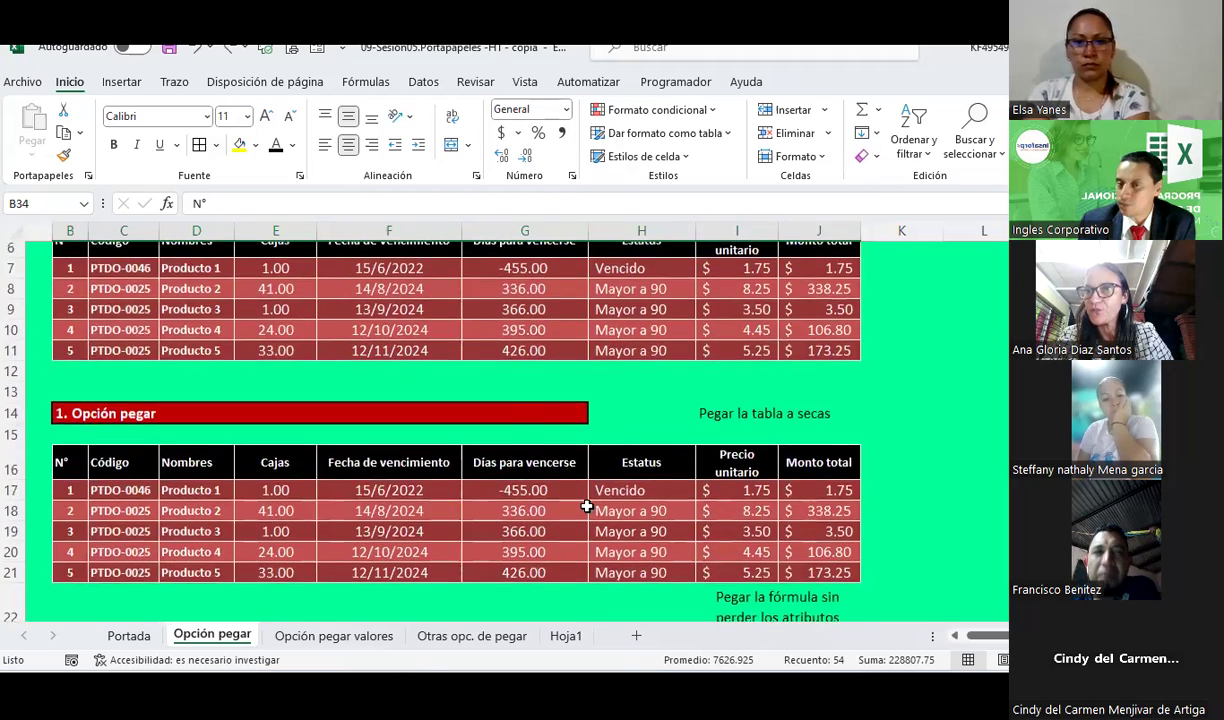
pyautogui.scroll(-3, 587, 506)
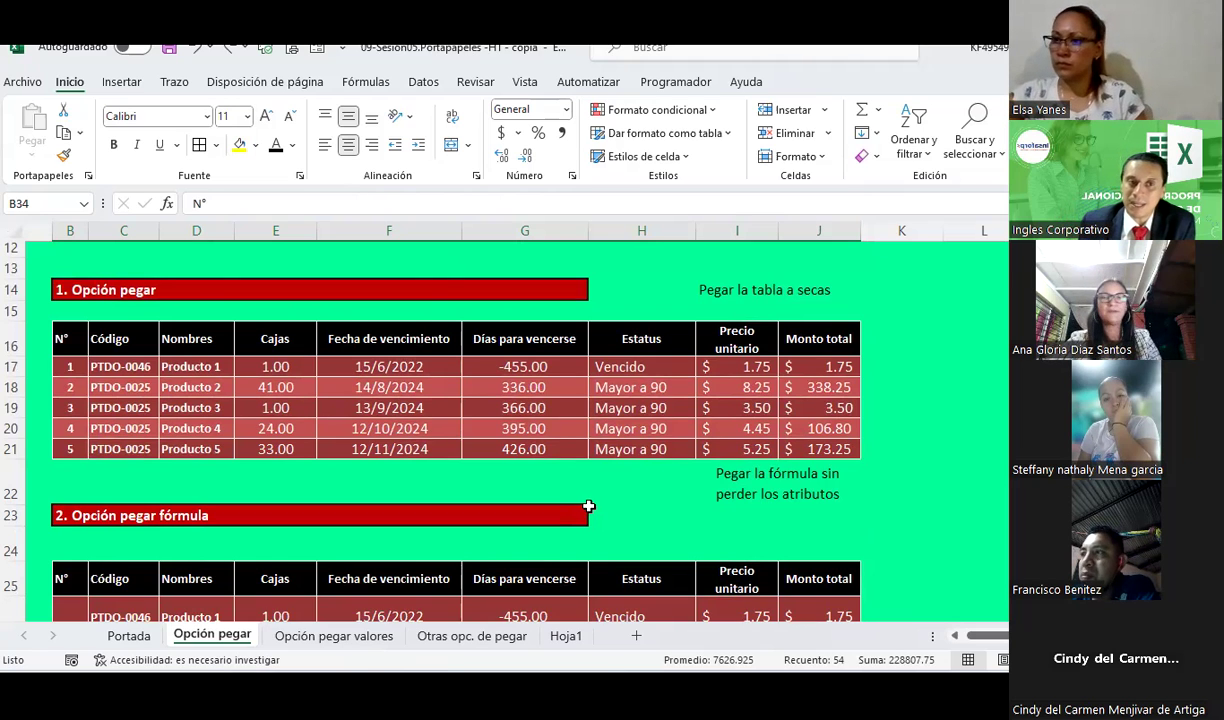
# Check G18's Días para vencerse formula, then select Tabla origen B6:J11
pyautogui.click(524, 388)
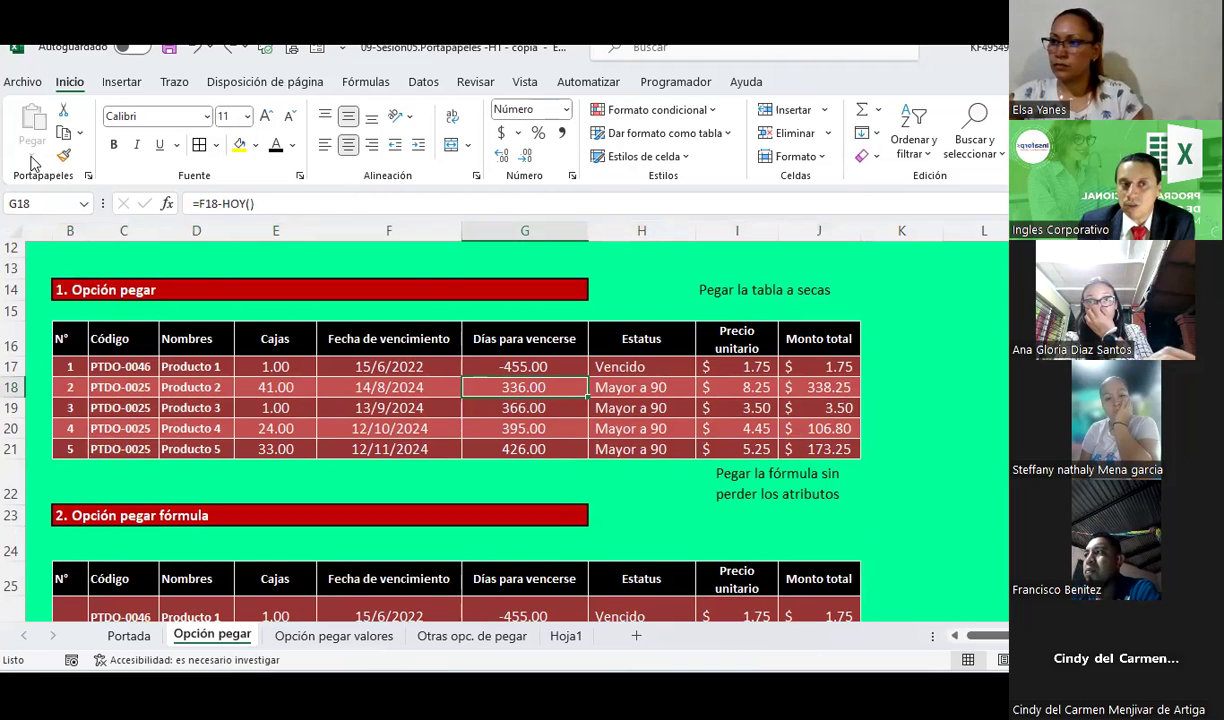
pyautogui.scroll(4, 180, 340)
pyautogui.moveTo(82, 360)
pyautogui.mouseDown()
pyautogui.moveTo(853, 488)
pyautogui.moveTo(833, 470)
pyautogui.mouseUp()
# Copy the Tabla origen table, then close the Pegar menu with Esc to cancel the copy marquee
pyautogui.hotkey('ctrl', 'c')
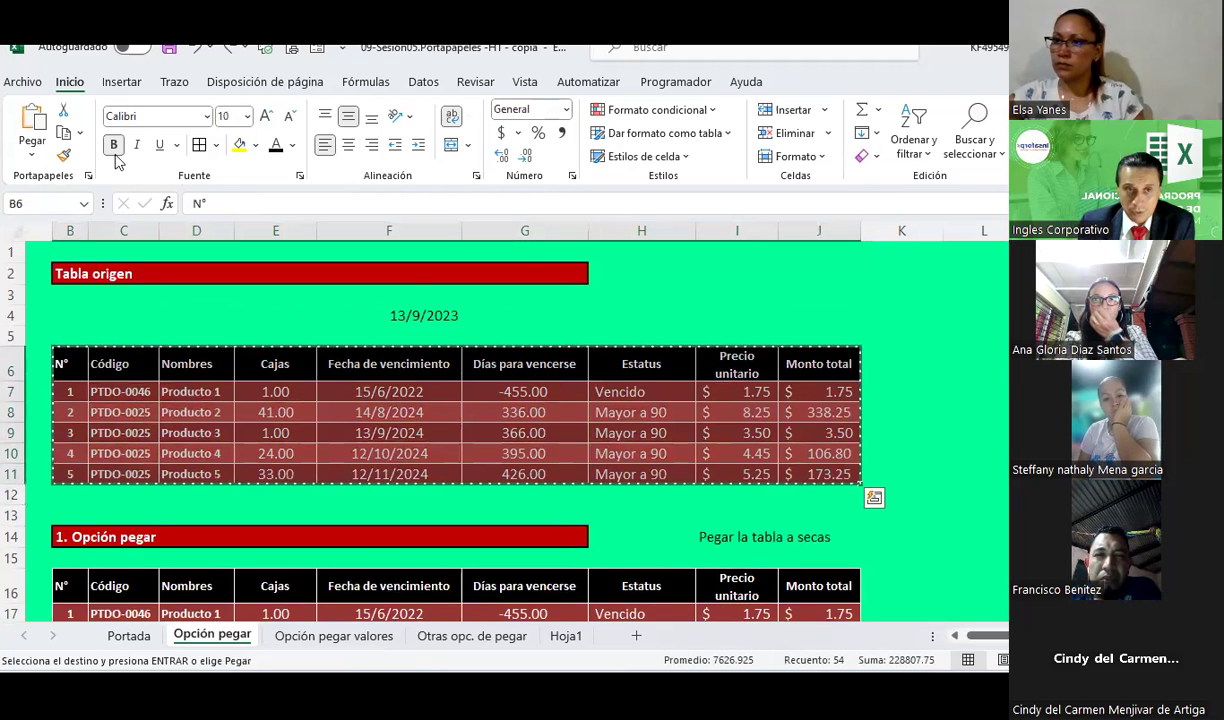
pyautogui.click(44, 151)
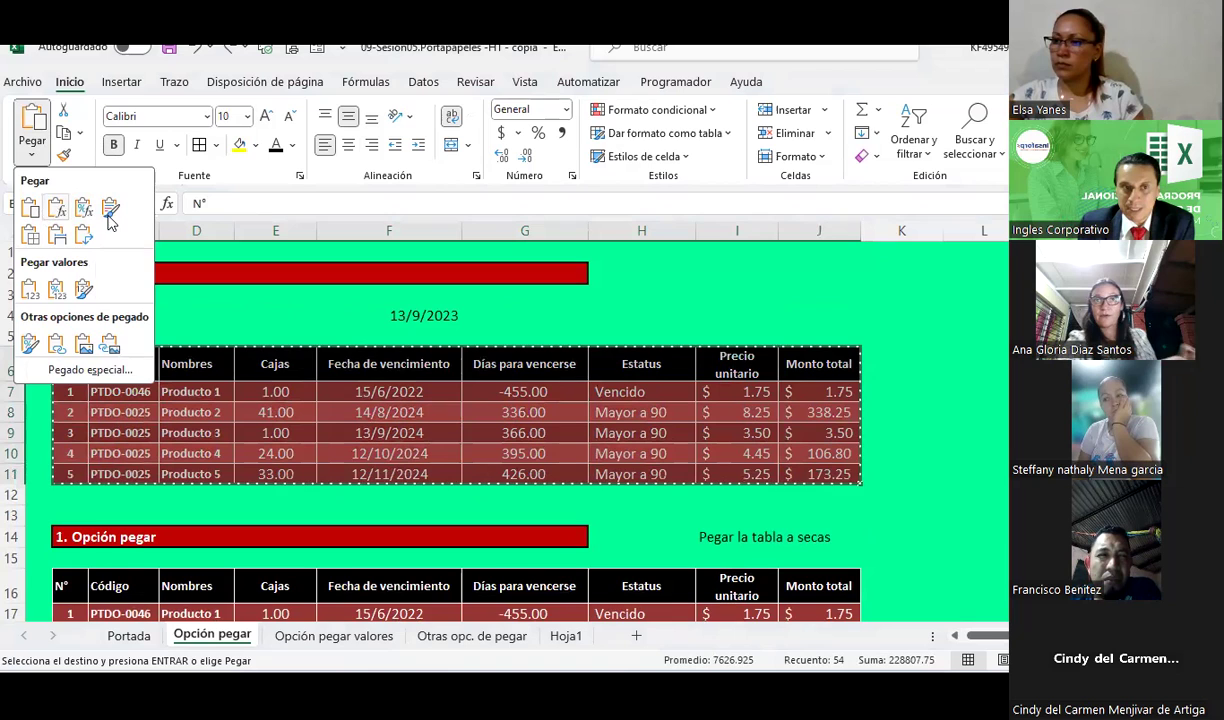
pyautogui.press('Escape')
pyautogui.press('Escape')
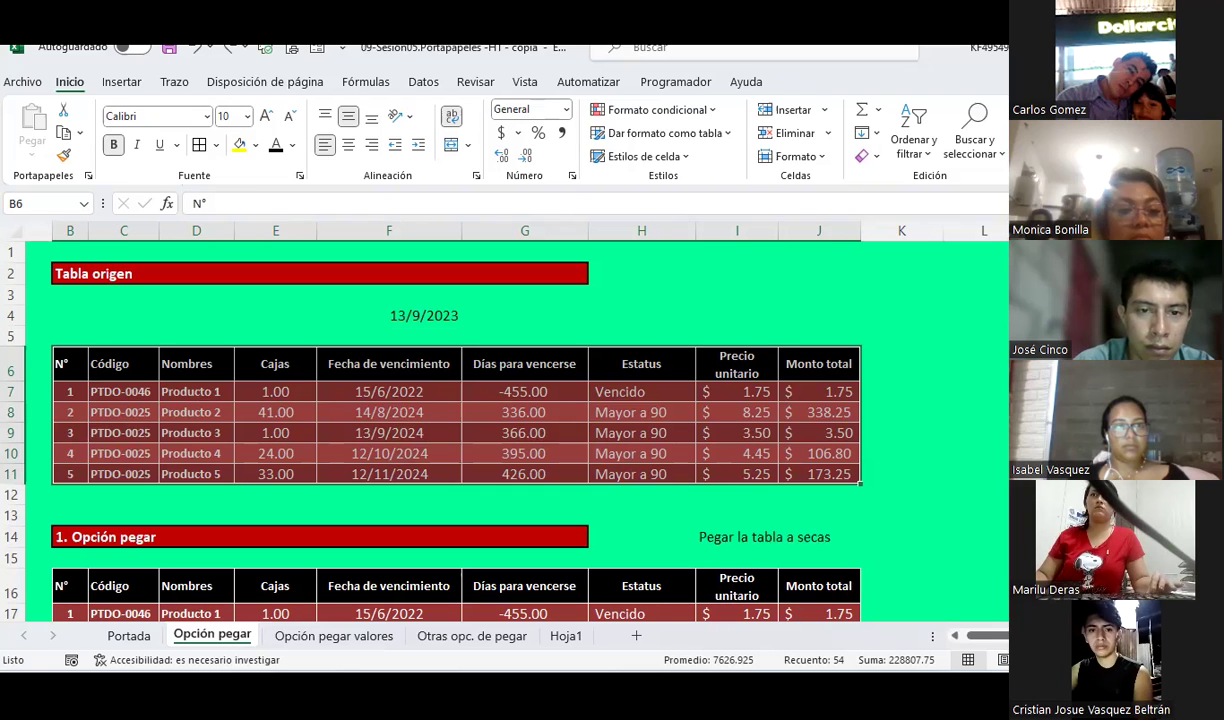
pyautogui.hotkey('alt', 'Tab')
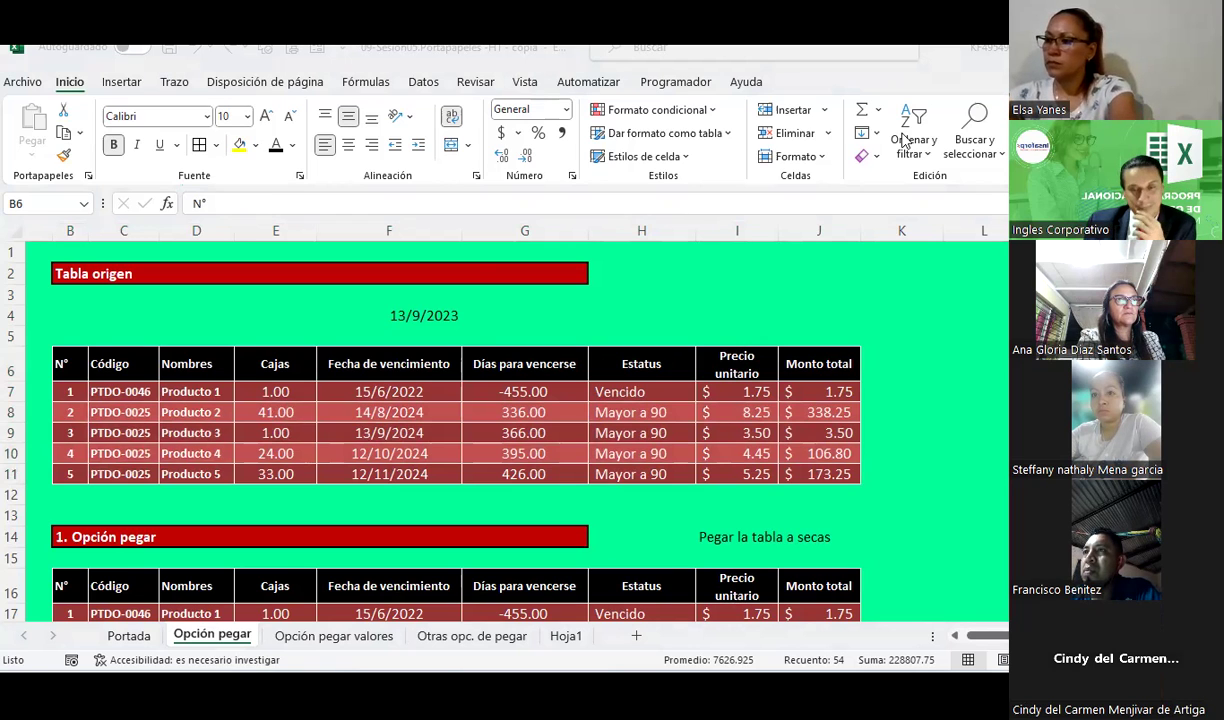
pyautogui.hotkey('alt', 'Tab')
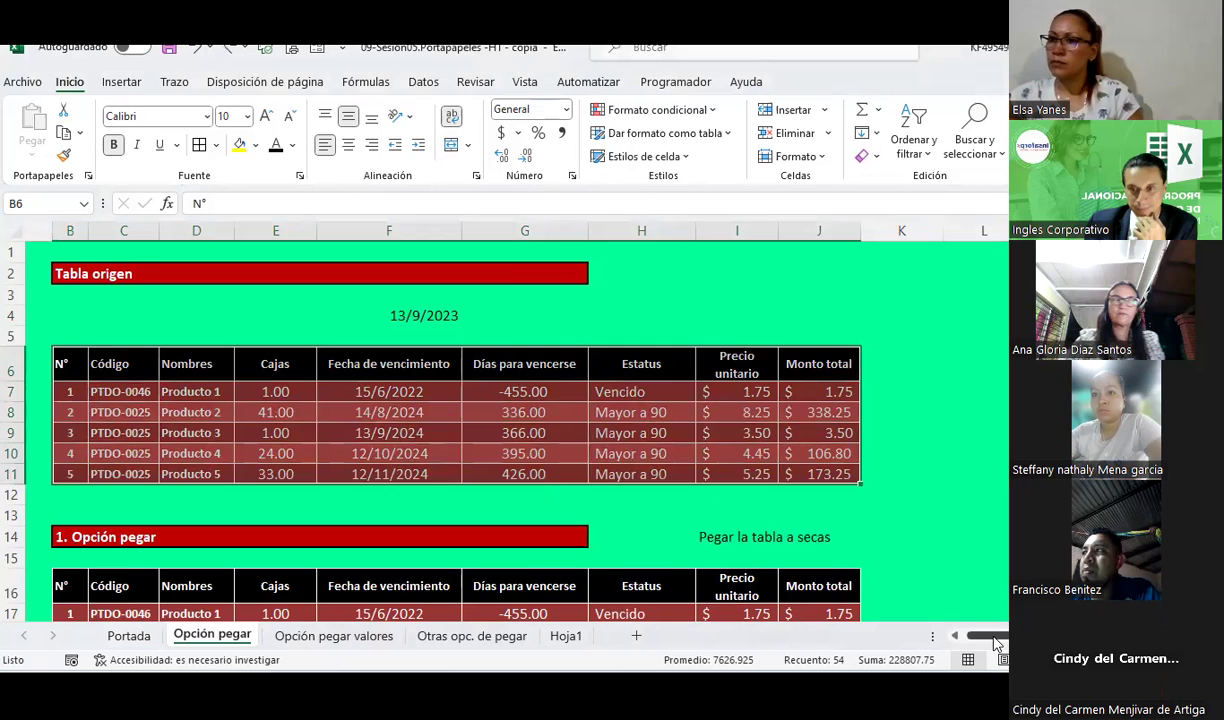
pyautogui.scroll(-4, 729, 503)
pyautogui.scroll(-3, 729, 503)
pyautogui.scroll(-1, 731, 503)
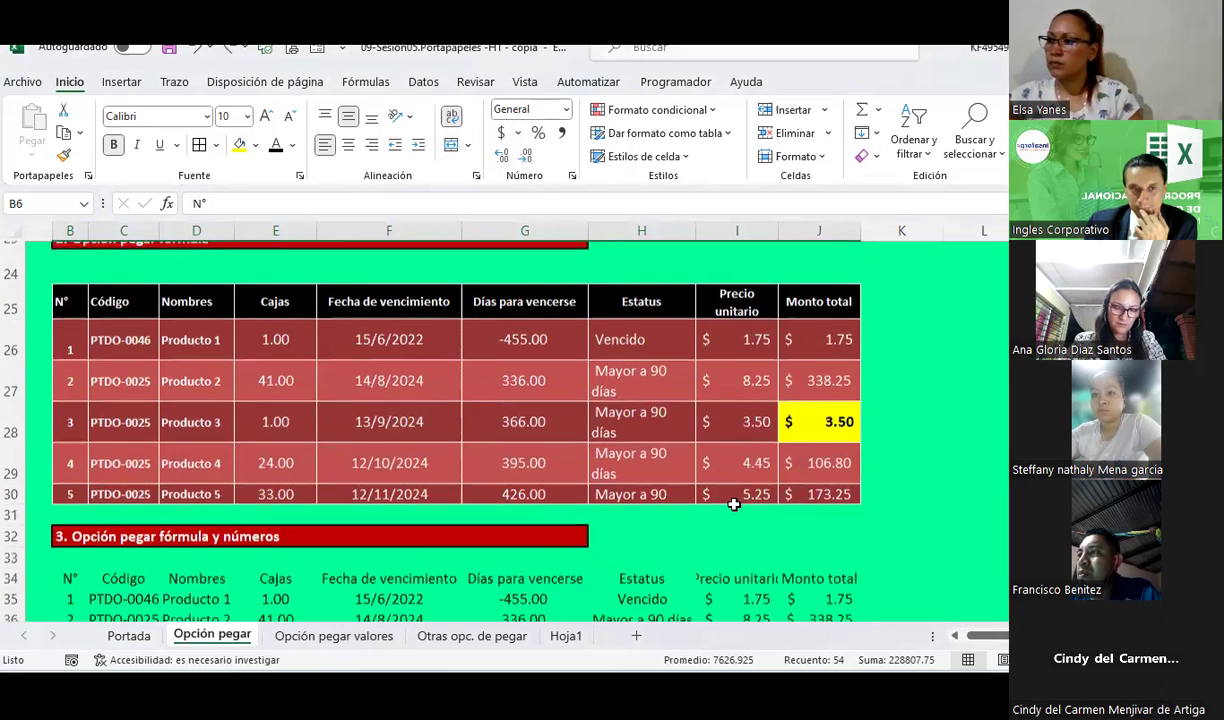
pyautogui.scroll(-1, 733, 505)
pyautogui.click(508, 565)
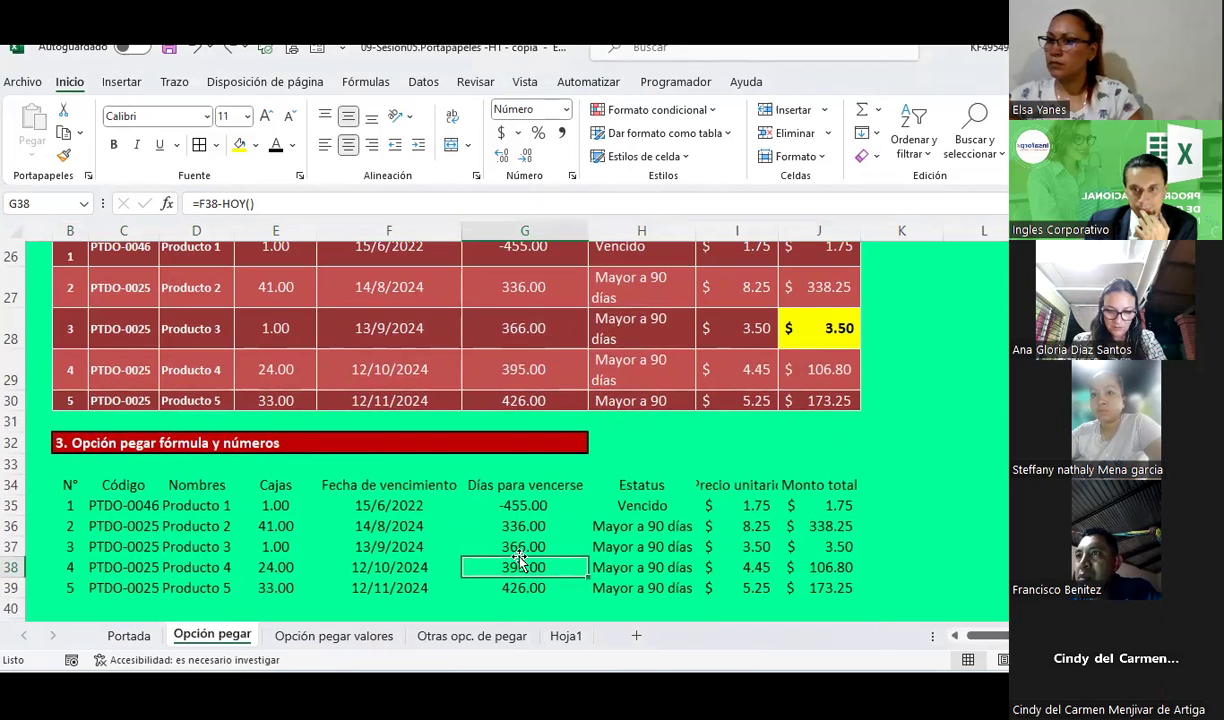
pyautogui.scroll(-1, 519, 563)
pyautogui.scroll(-1, 519, 560)
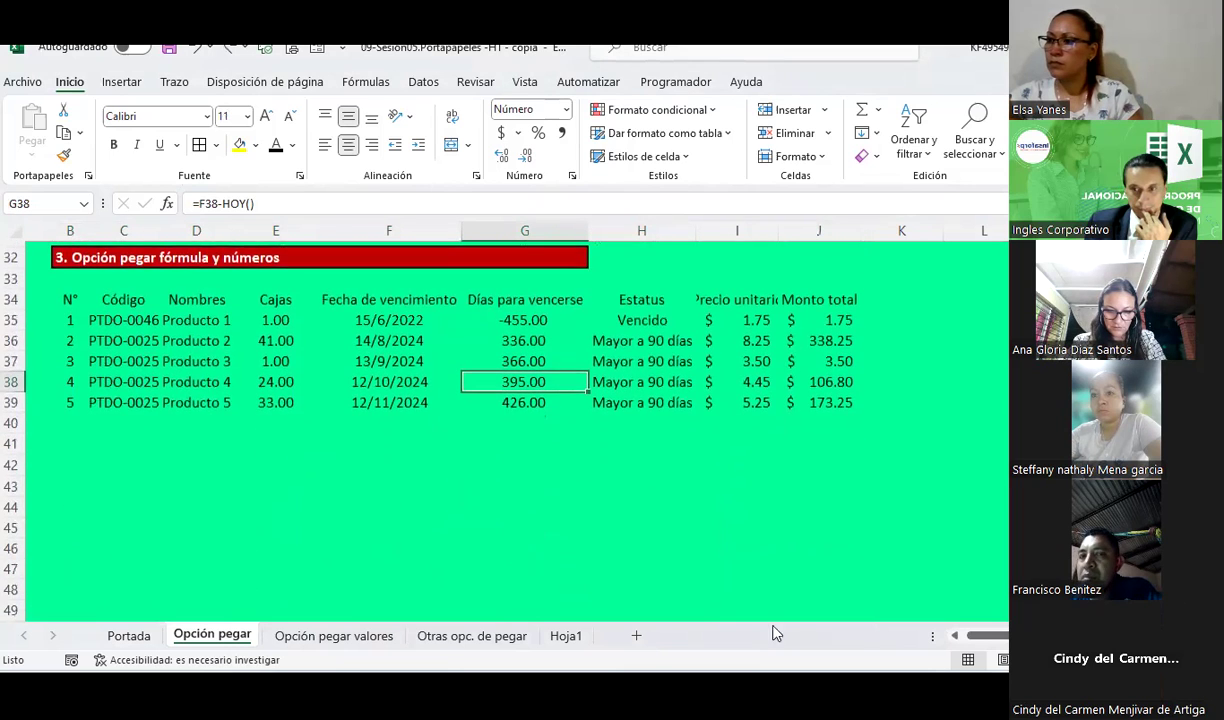
pyautogui.click(720, 410)
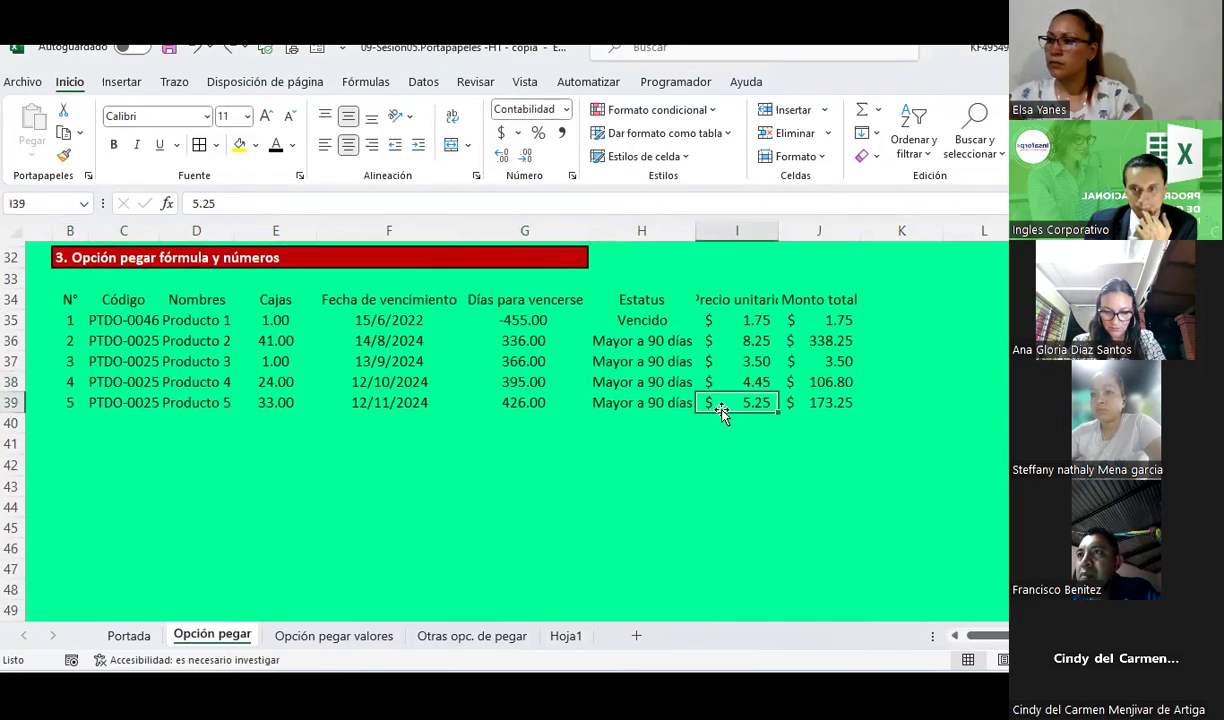
pyautogui.scroll(2, 722, 413)
pyautogui.scroll(1, 722, 413)
pyautogui.scroll(2, 722, 413)
pyautogui.scroll(-3, 722, 413)
pyautogui.scroll(-1, 722, 413)
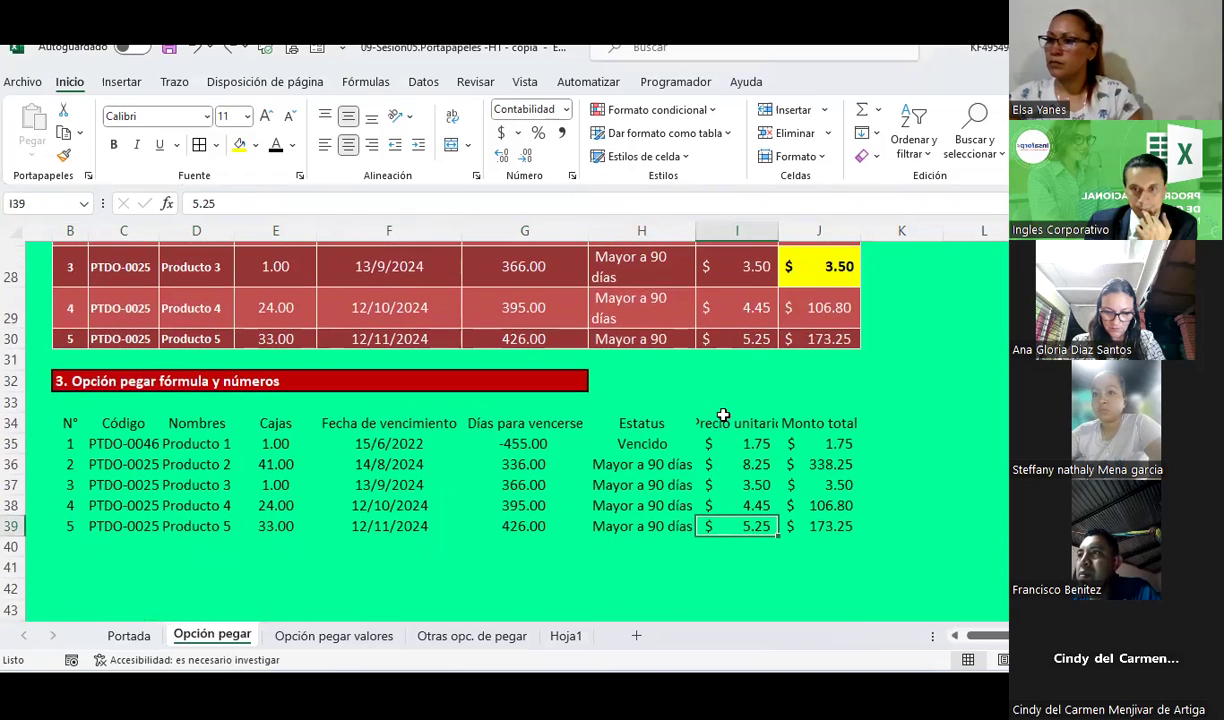
pyautogui.click(820, 439)
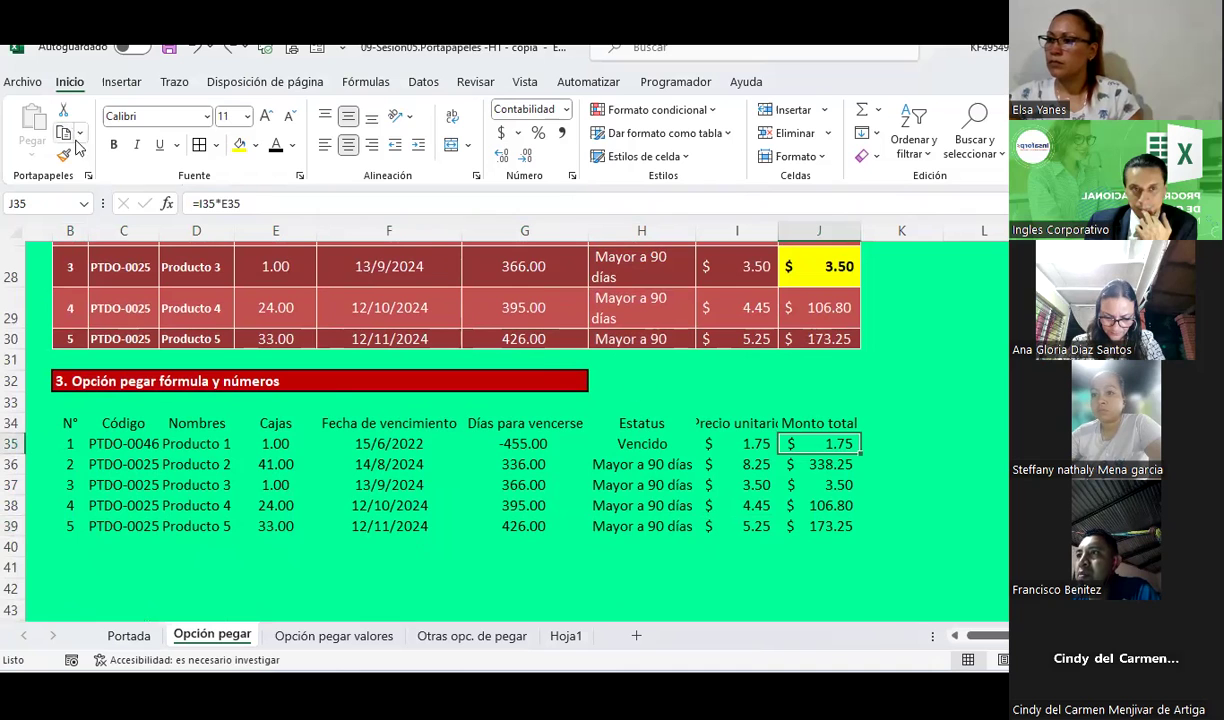
pyautogui.scroll(1, 661, 491)
# Clear the Monto total cells J27:J30 and copy J26's formula
pyautogui.moveTo(833, 350); pyautogui.dragTo(848, 464)
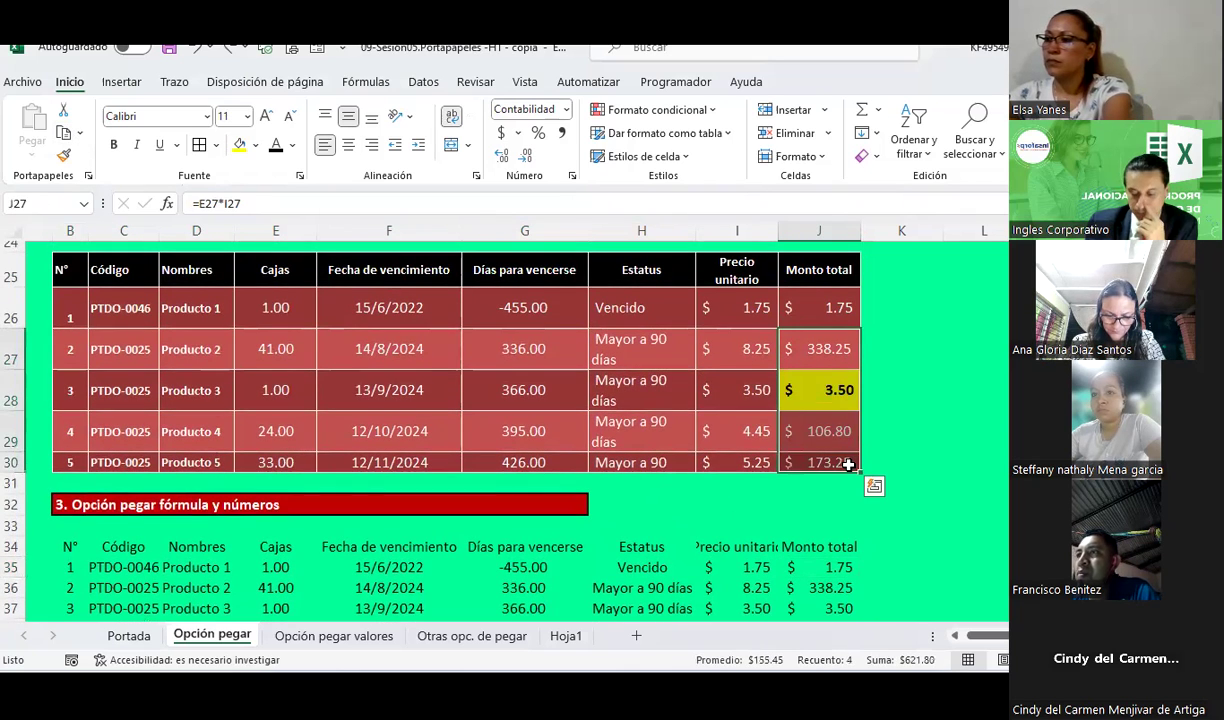
pyautogui.press('Delete')
pyautogui.click(835, 310)
pyautogui.rightClick(840, 312)
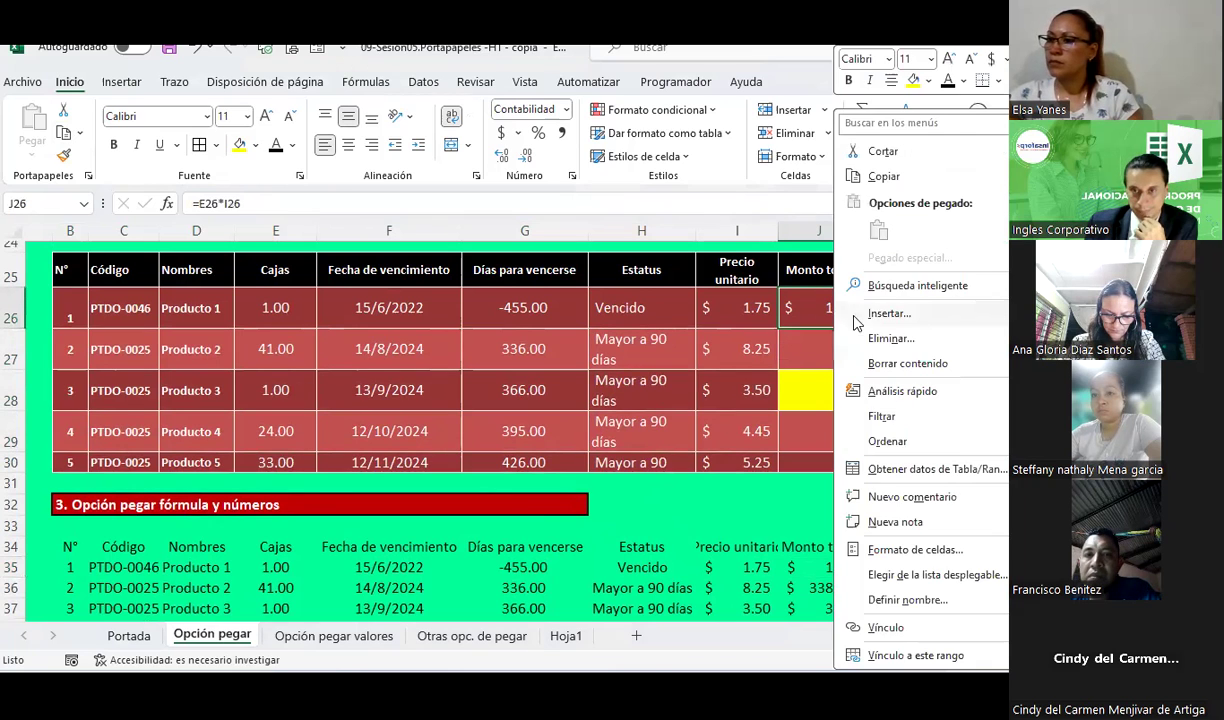
pyautogui.click(883, 176)
pyautogui.click(32, 150)
pyautogui.click(787, 408)
# Paste J26's formula into J27:J30 as Formato de fórmulas y números
pyautogui.moveTo(806, 347); pyautogui.dragTo(805, 462)
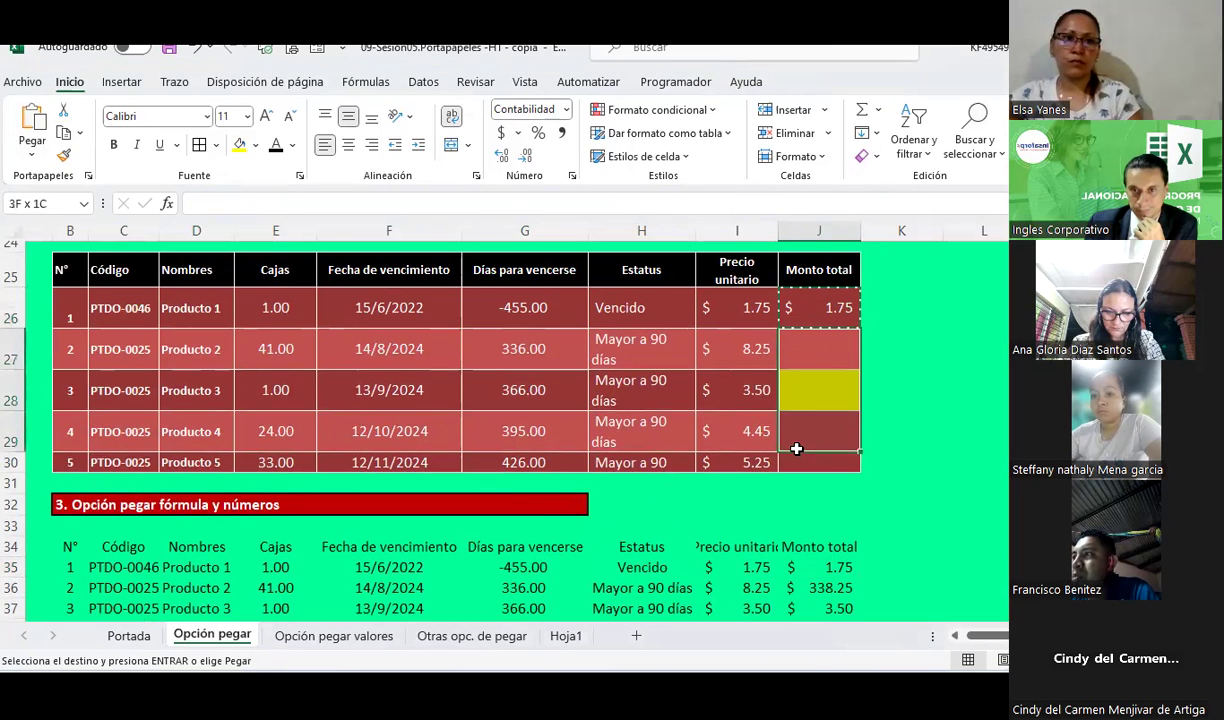
pyautogui.click(33, 158)
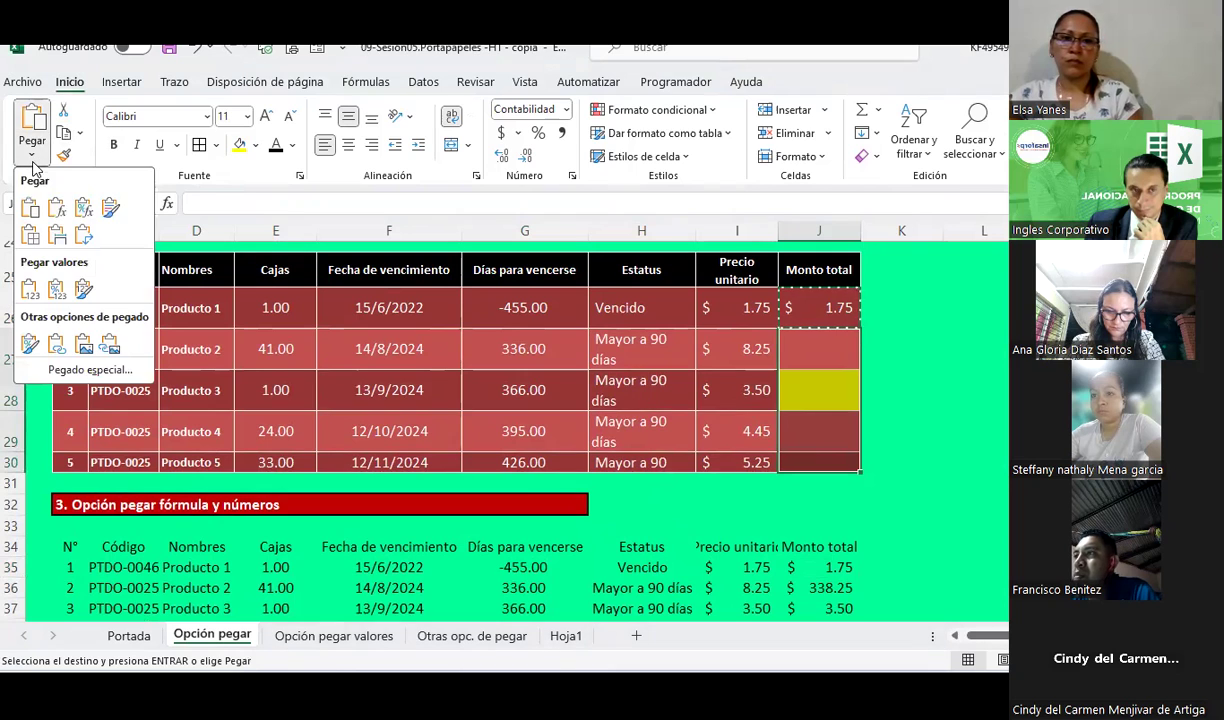
pyautogui.click(83, 207)
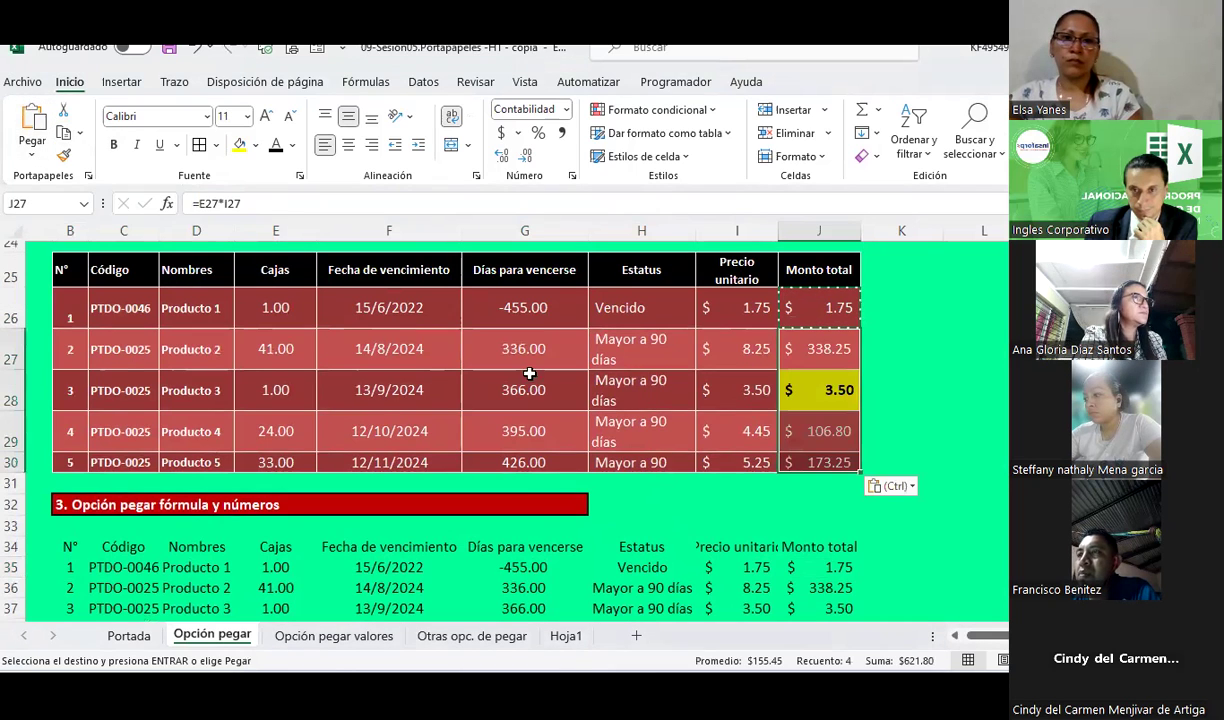
pyautogui.click(820, 345)
pyautogui.click(910, 487)
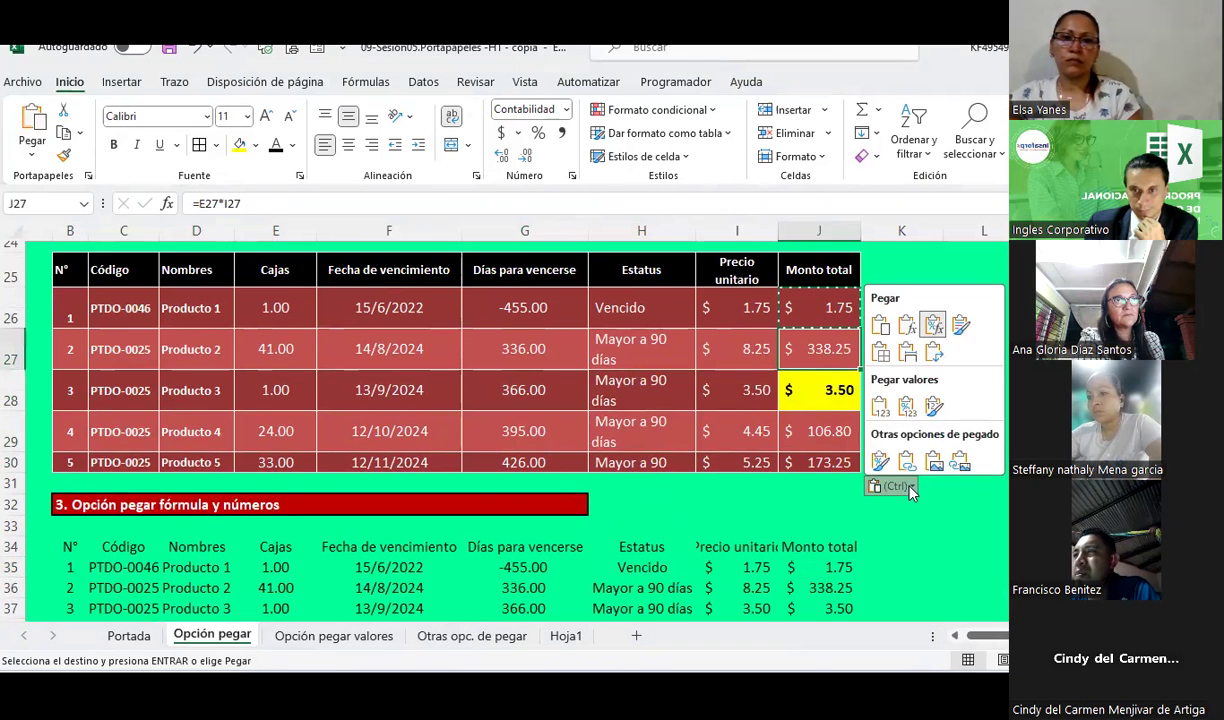
pyautogui.click(895, 487)
# Inspect the Monto total formulas in J35 through J39 of section 3
pyautogui.scroll(-1, 820, 508)
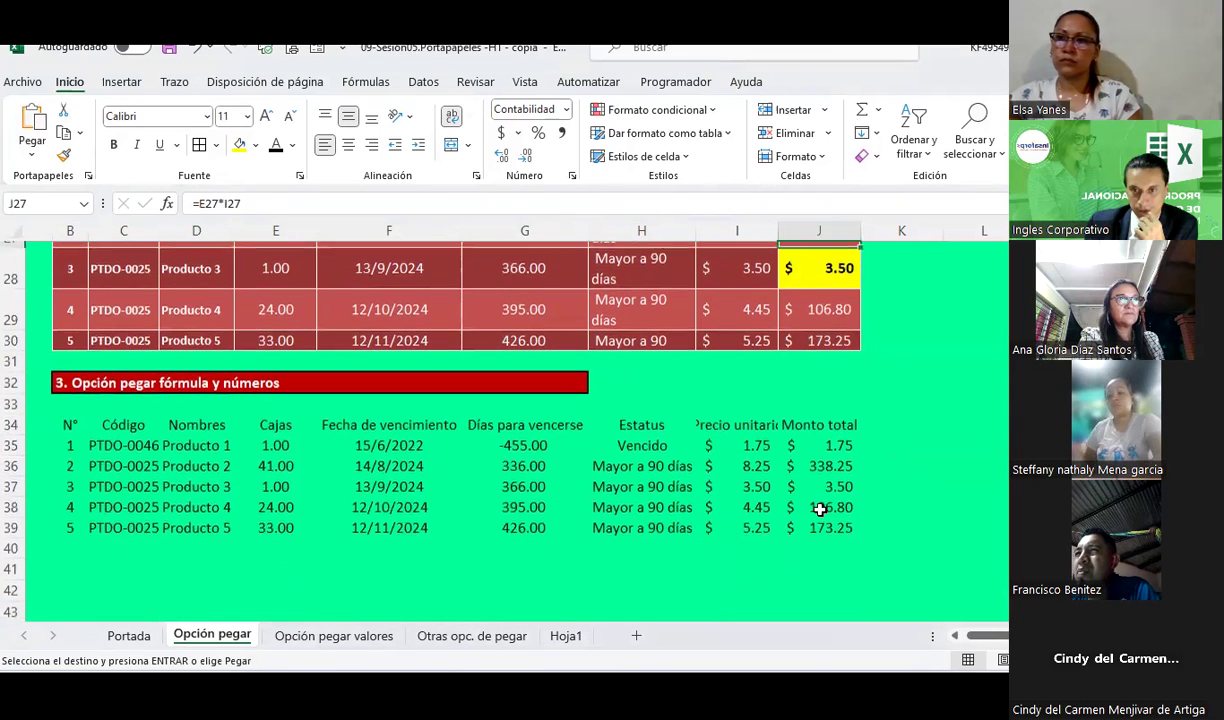
pyautogui.click(820, 506)
pyautogui.click(815, 526)
pyautogui.click(818, 506)
pyautogui.click(820, 468)
pyautogui.click(788, 480)
pyautogui.click(817, 443)
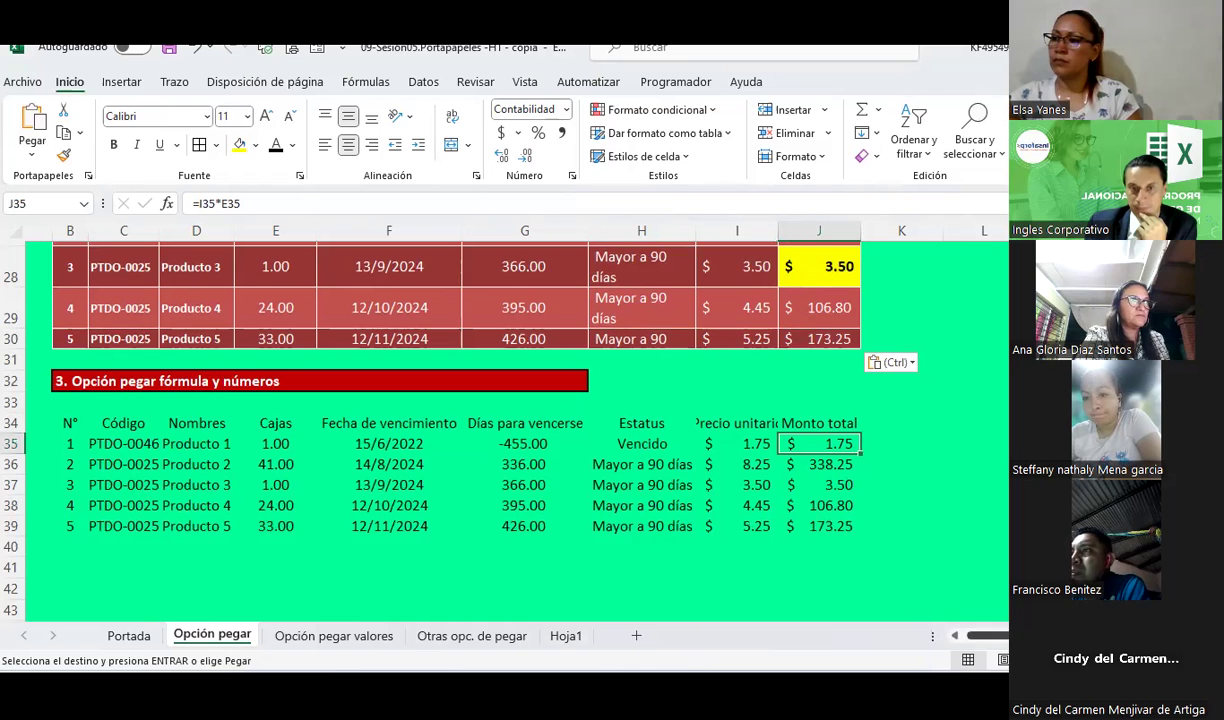
# Paste the clipboard contents into N16 under the section 4 heading
pyautogui.moveTo(1000, 636); pyautogui.dragTo(1006, 636)
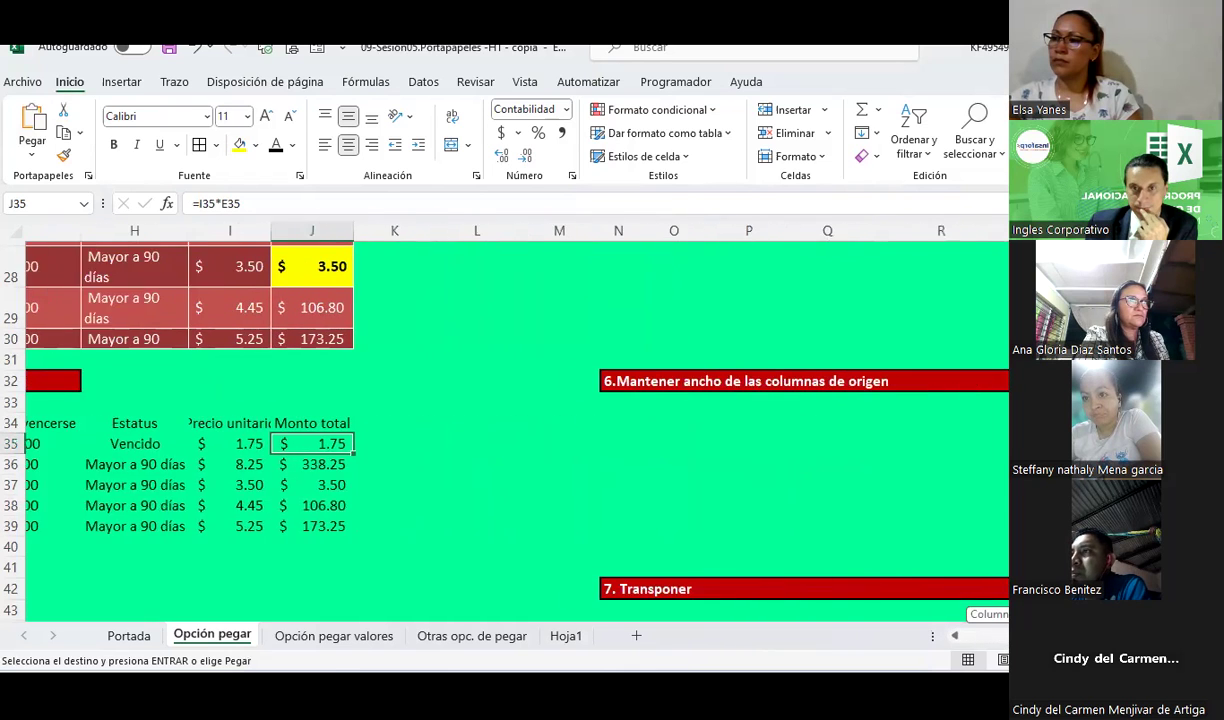
pyautogui.scroll(2, 822, 462)
pyautogui.scroll(2, 822, 462)
pyautogui.scroll(2, 824, 463)
pyautogui.scroll(1, 825, 463)
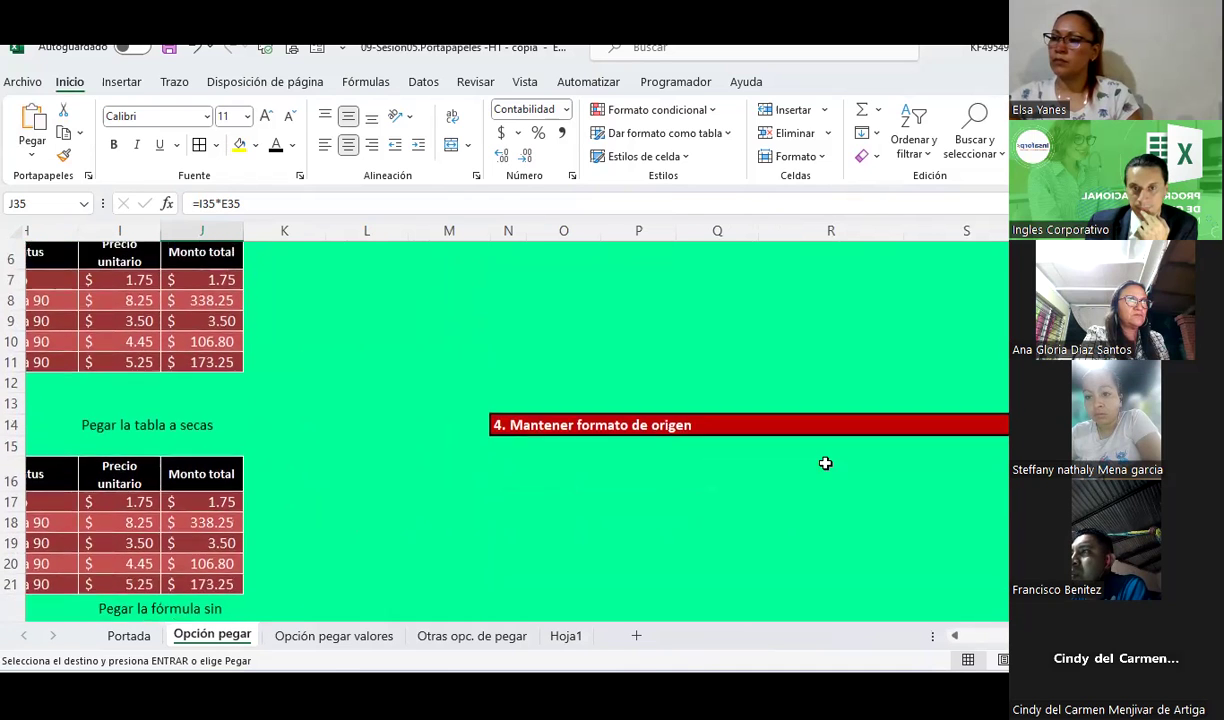
pyautogui.click(515, 461)
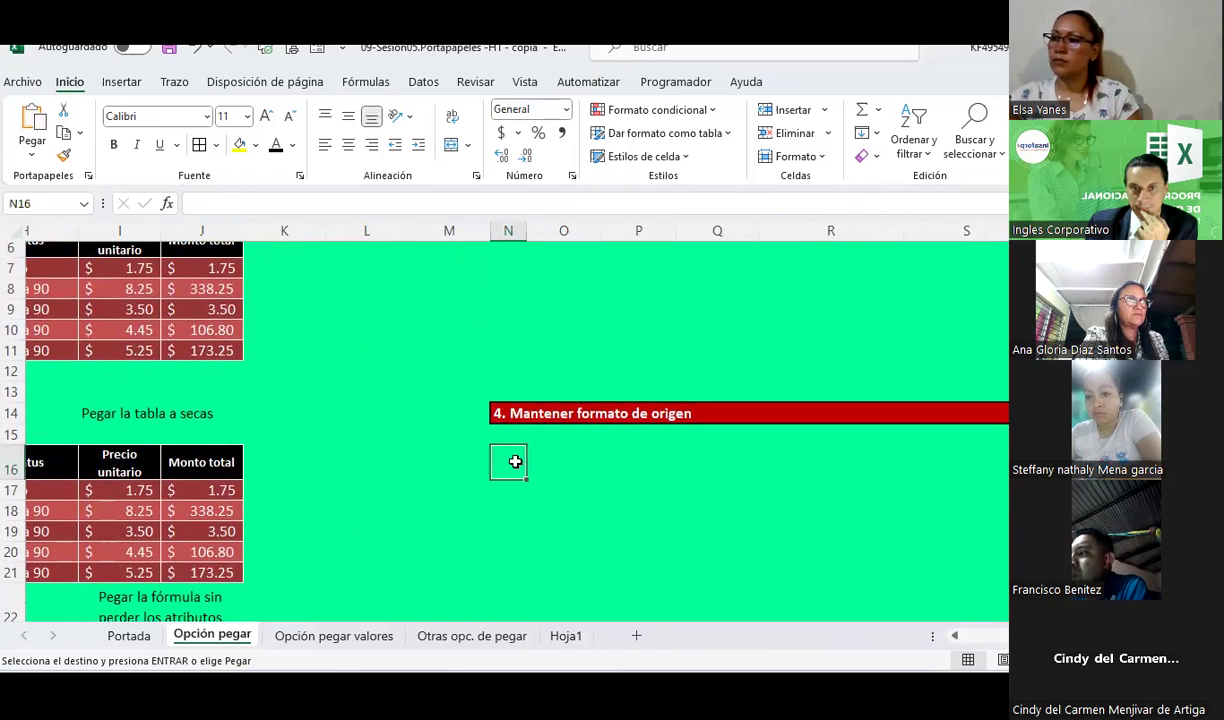
pyautogui.click(32, 148)
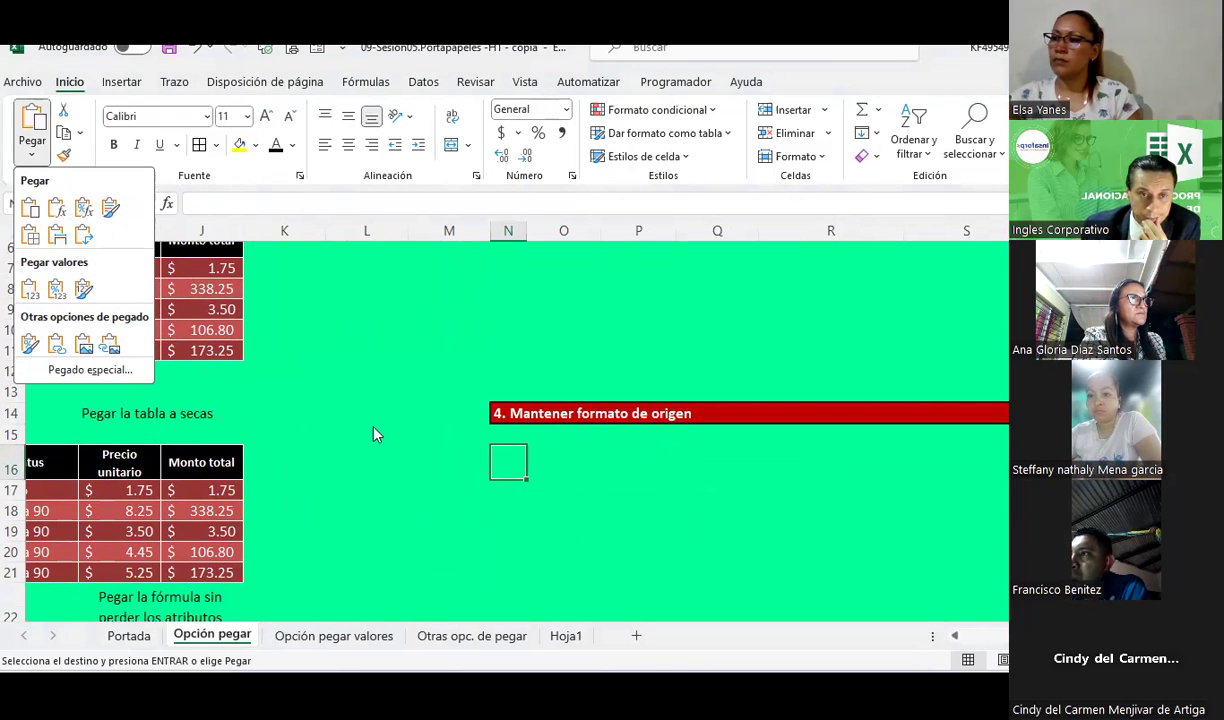
pyautogui.click(38, 121)
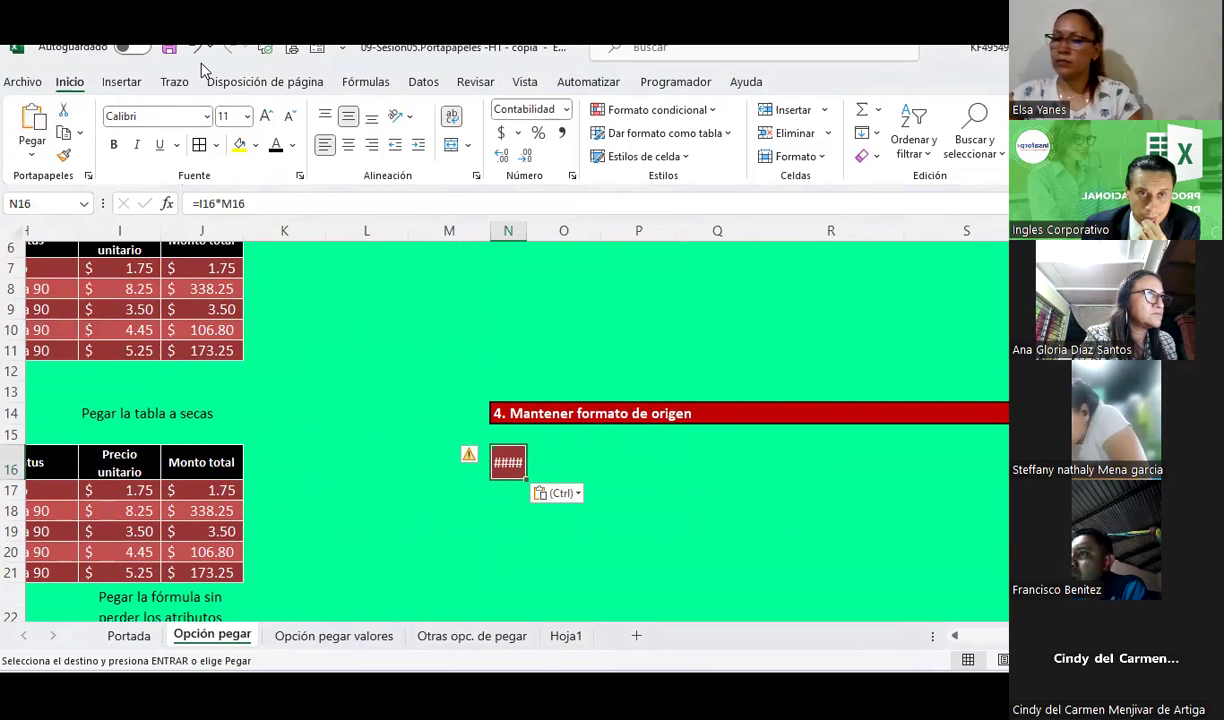
# Copy the Tabla origen table B6:J11 again and select N16 as the destination
pyautogui.scroll(2, 190, 230)
pyautogui.moveTo(192, 360); pyautogui.dragTo(205, 474)
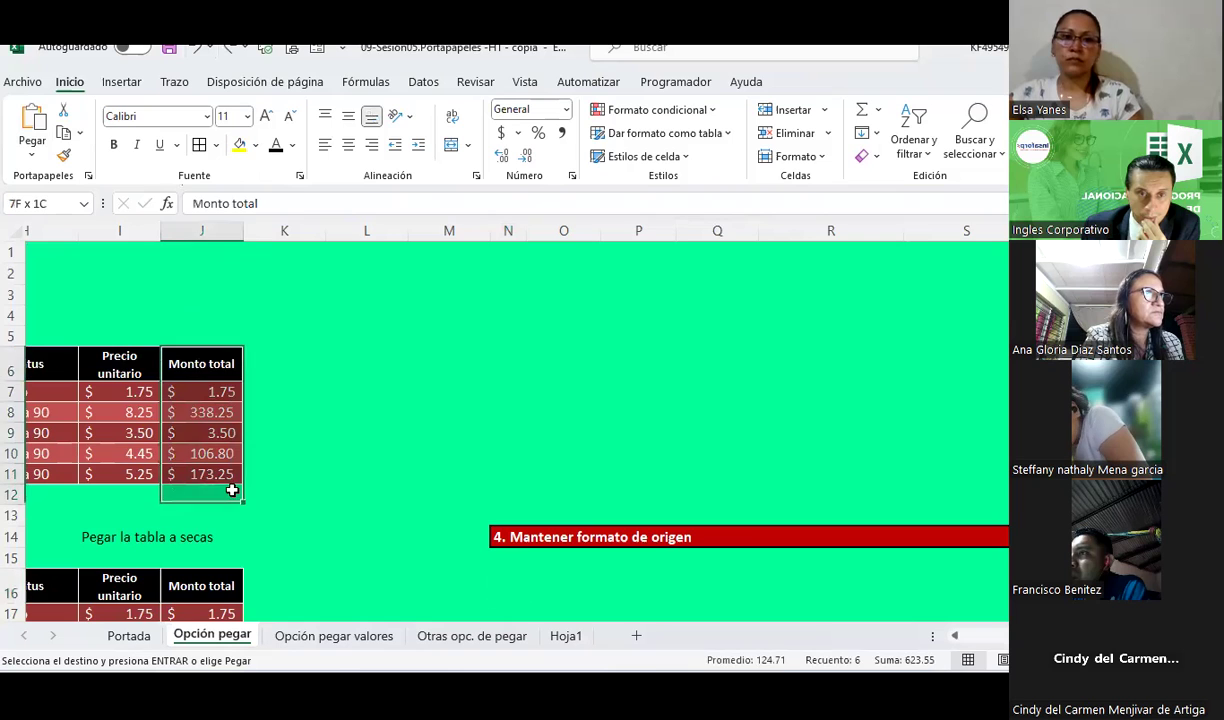
pyautogui.moveTo(15, 474); pyautogui.dragTo(128, 474)
pyautogui.hotkey('ctrl', 'c')
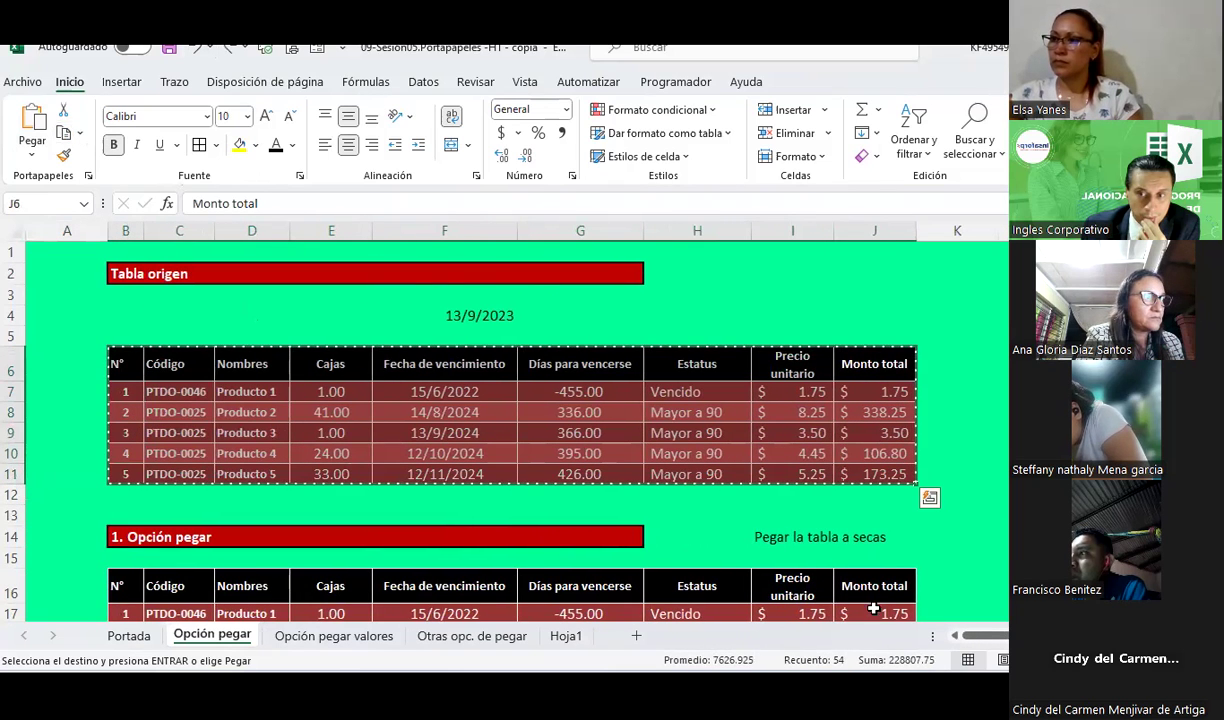
pyautogui.hscroll(3, 966, 633)
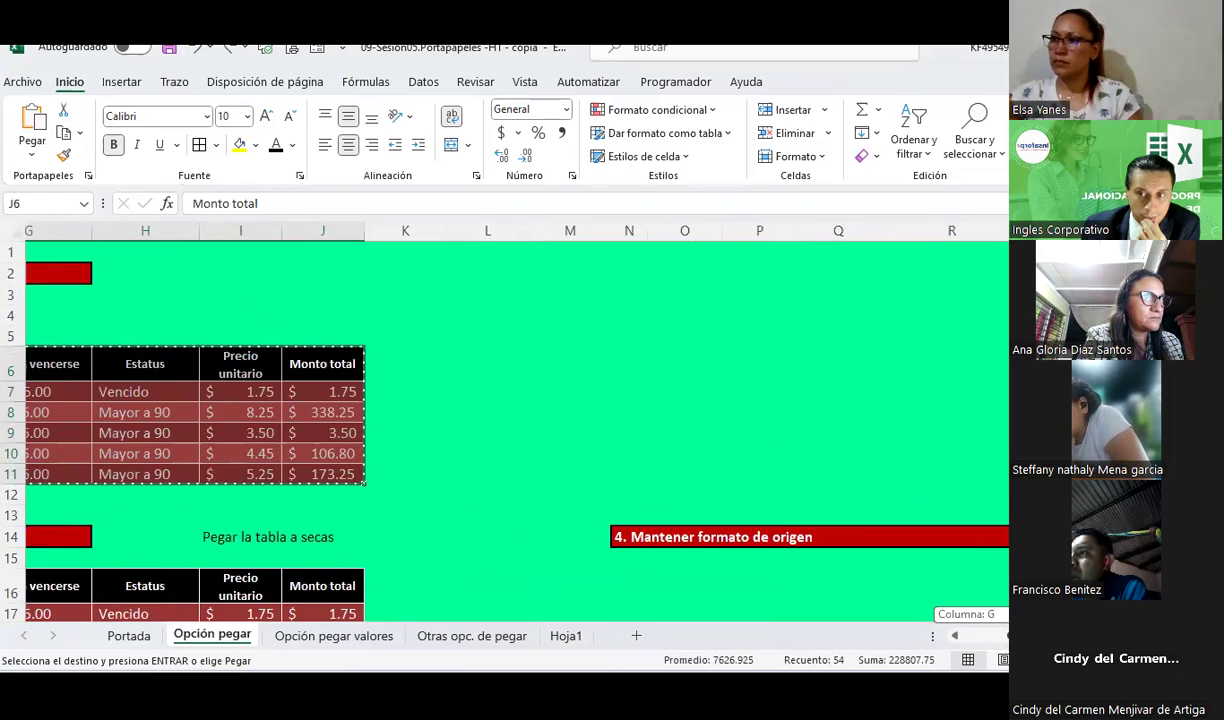
pyautogui.click(629, 584)
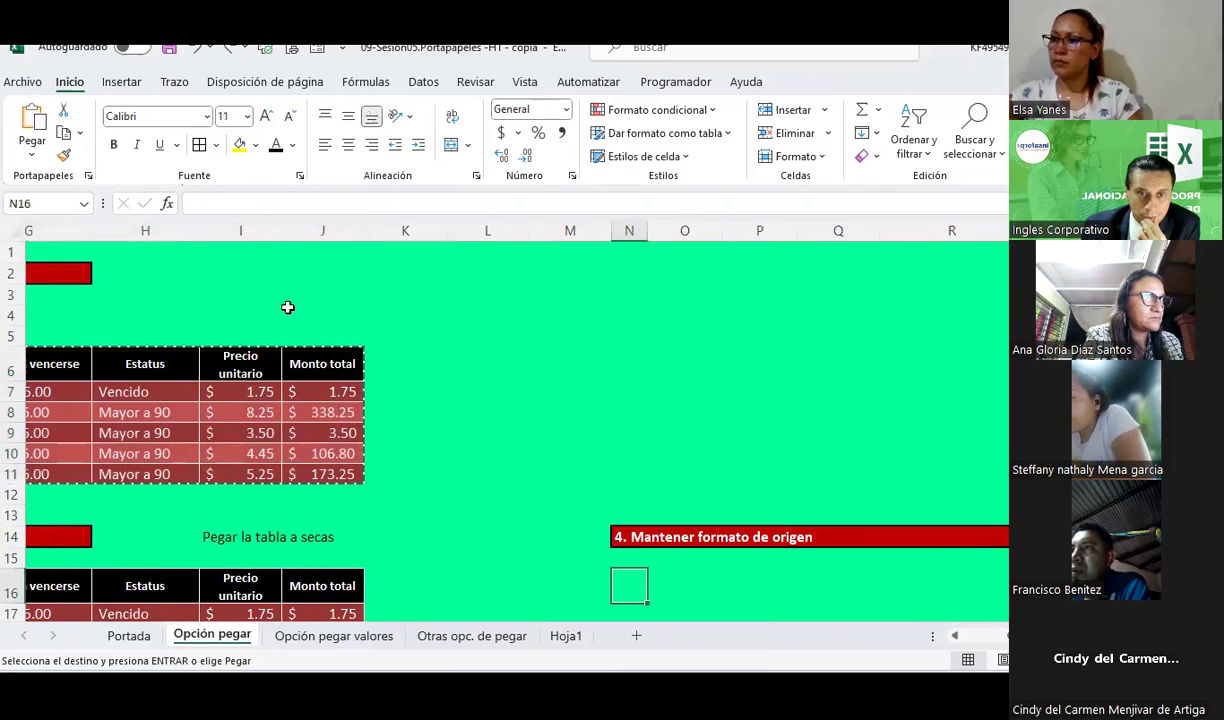
# Paste the table at N16 with Mantener formato de origen and review the result
pyautogui.click(27, 160)
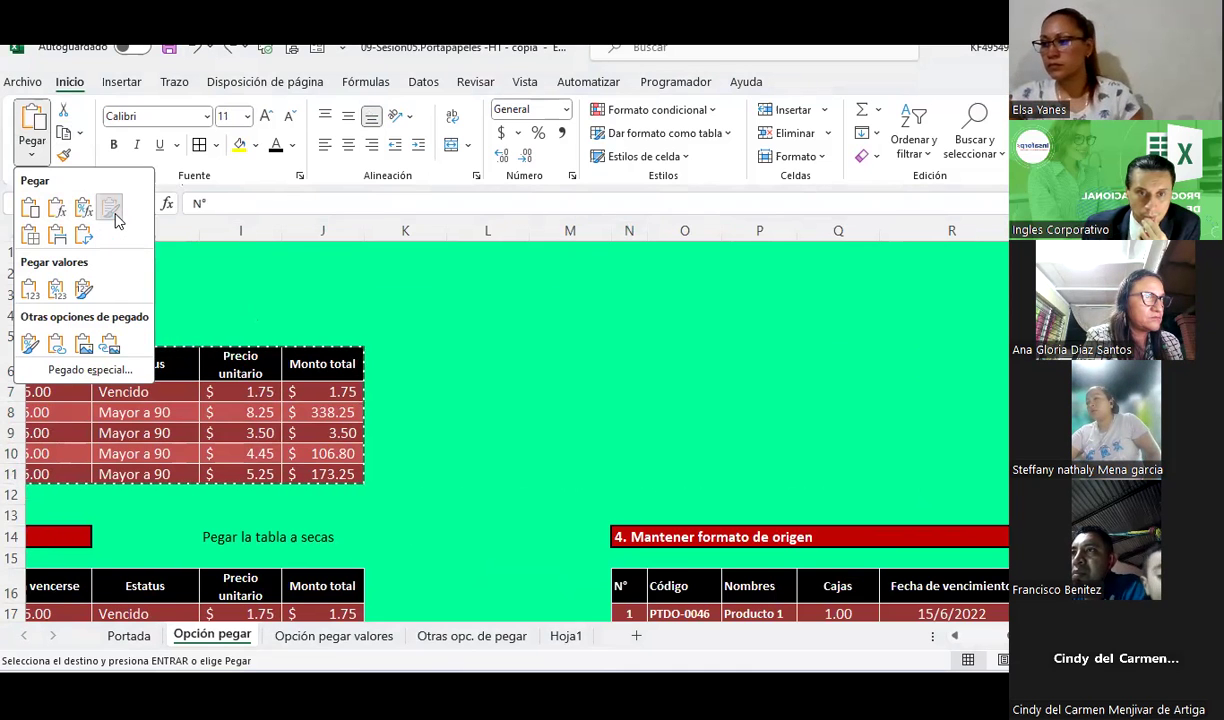
pyautogui.click(111, 208)
pyautogui.scroll(-3, 880, 510)
pyautogui.hscroll(3, 880, 510)
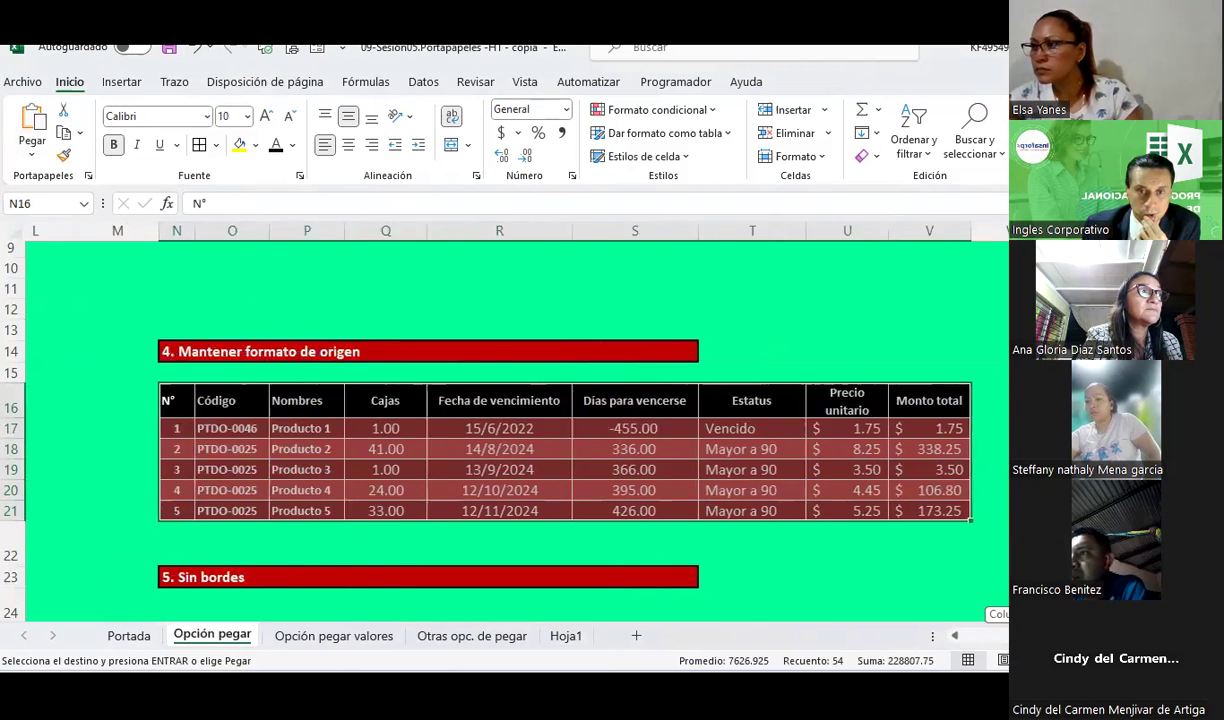
pyautogui.hscroll(-2, 517, 430)
pyautogui.hscroll(-2, 517, 430)
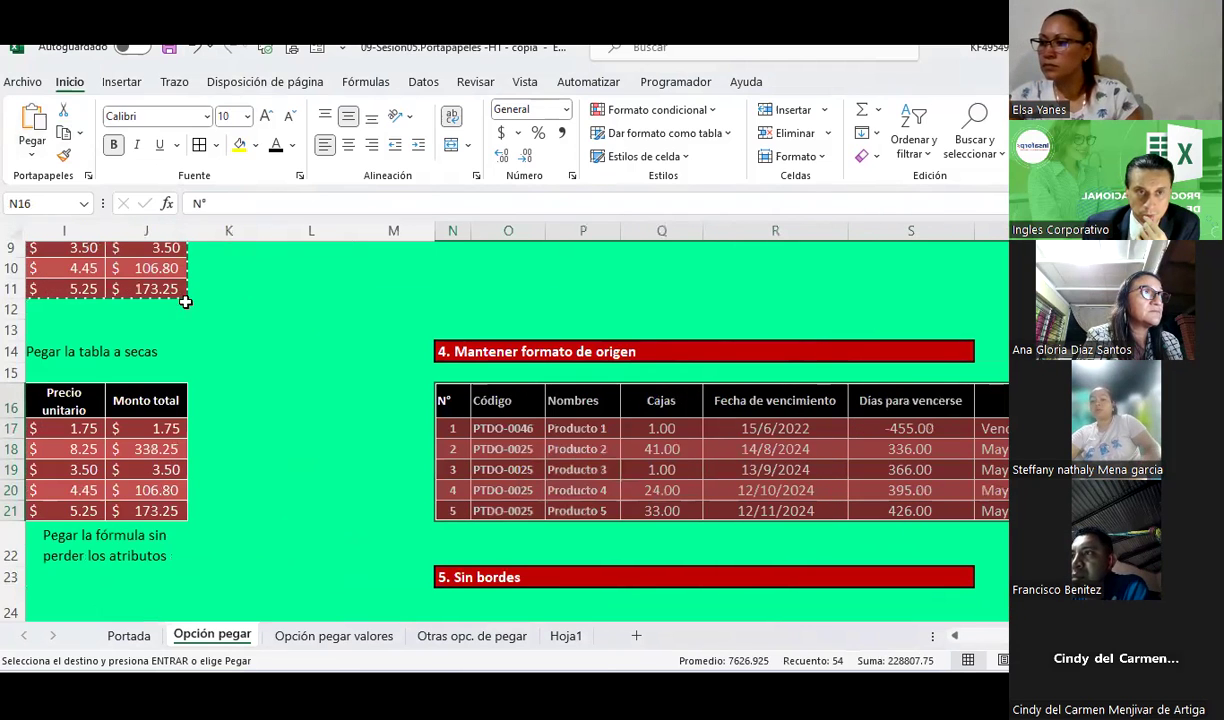
# Close the Pegar options without pasting and scroll across the pasted tables
pyautogui.click(32, 150)
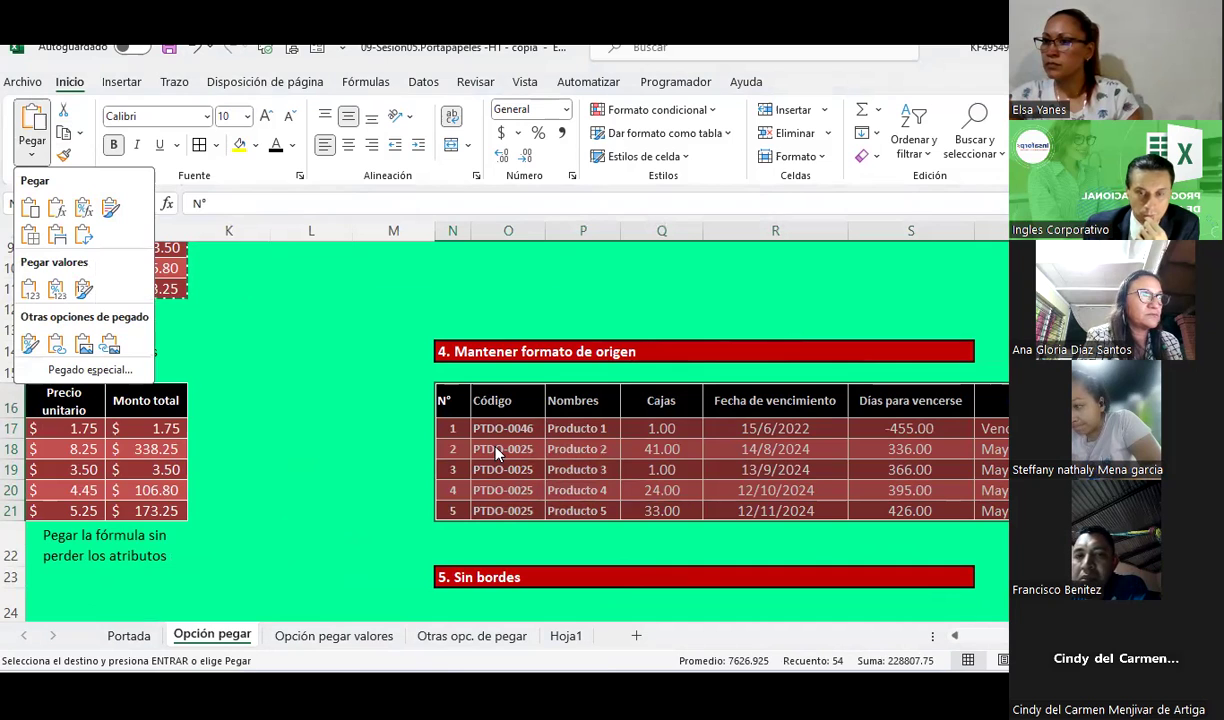
pyautogui.click(998, 630)
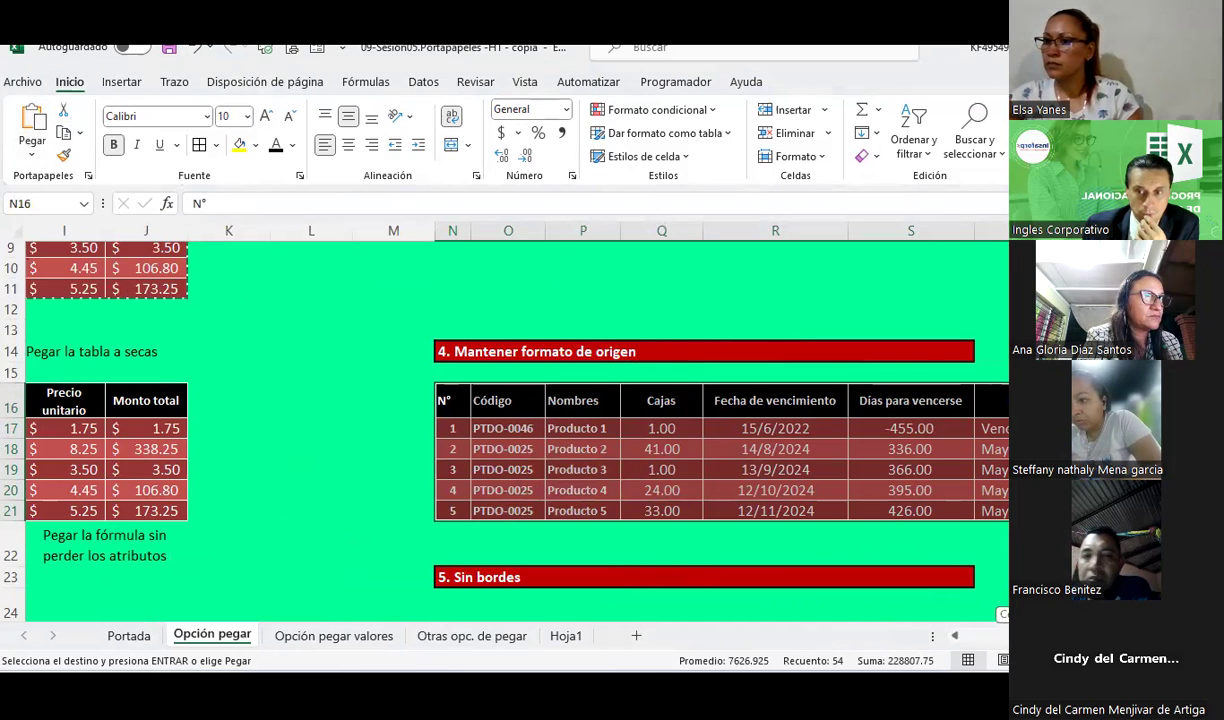
pyautogui.hscroll(4, 998, 630)
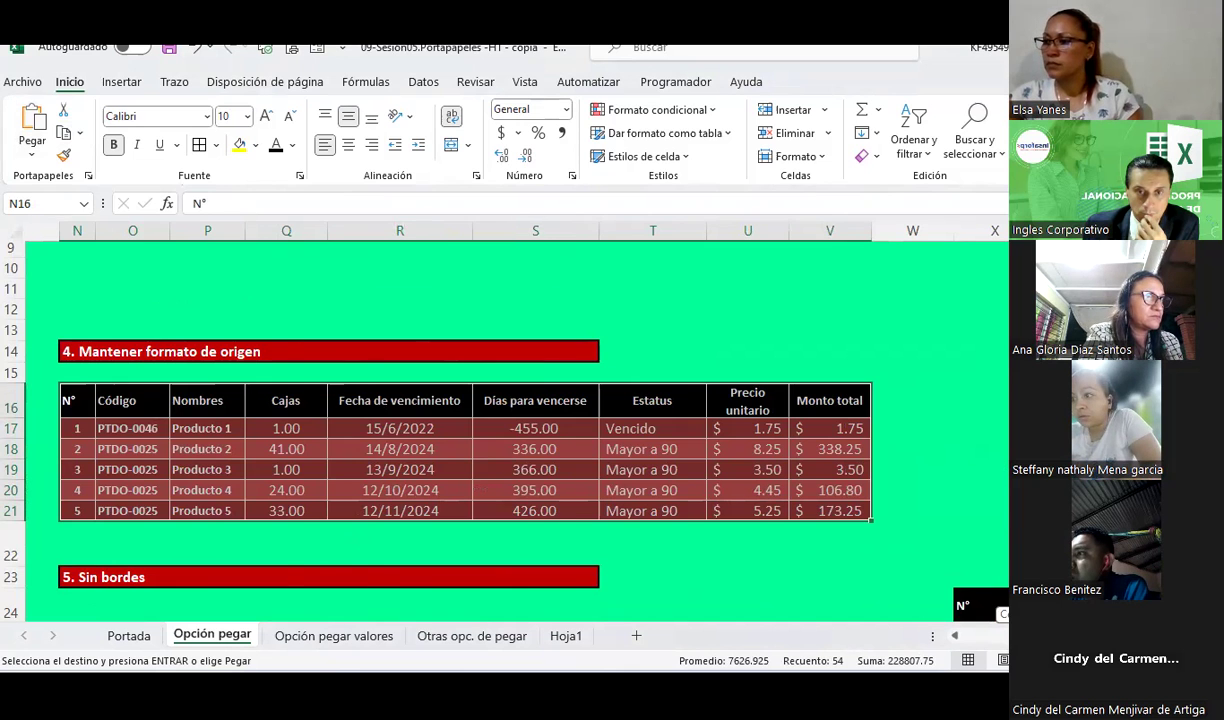
pyautogui.hscroll(-10, 500, 430)
pyautogui.hscroll(5, 500, 430)
pyautogui.hscroll(3, 500, 430)
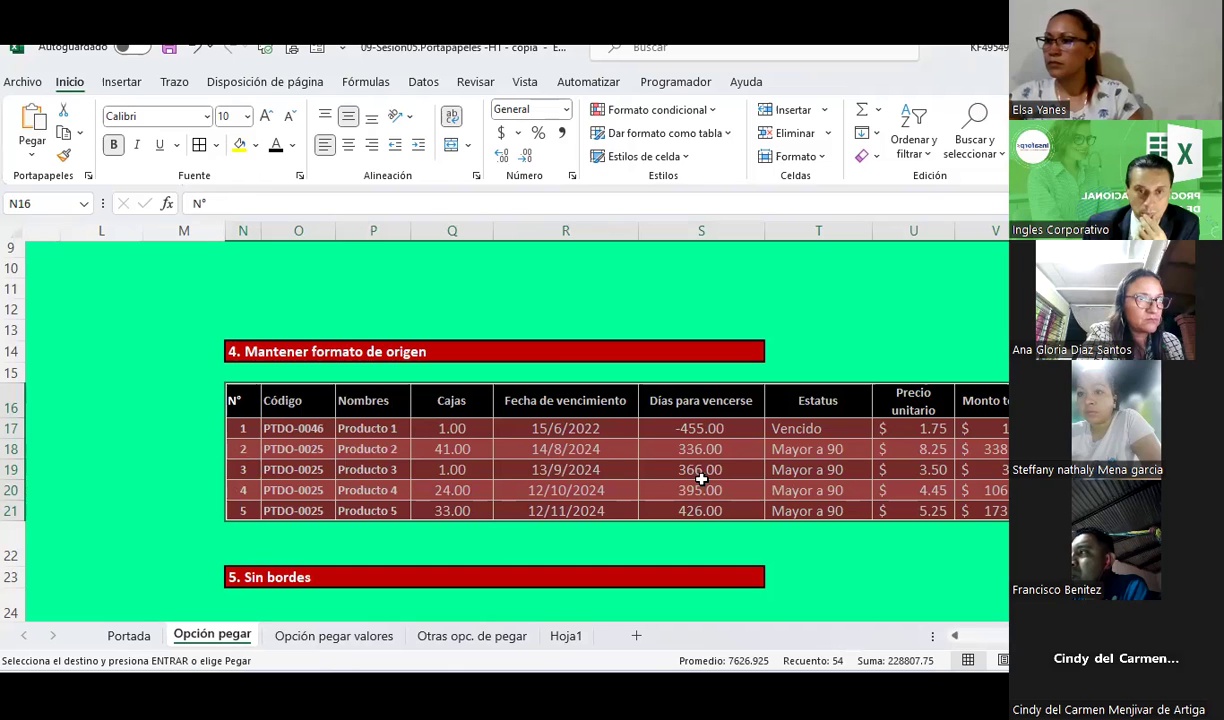
# Paste the table at N16 without borders (Sin bordes) and undo it, twice
pyautogui.click(32, 154)
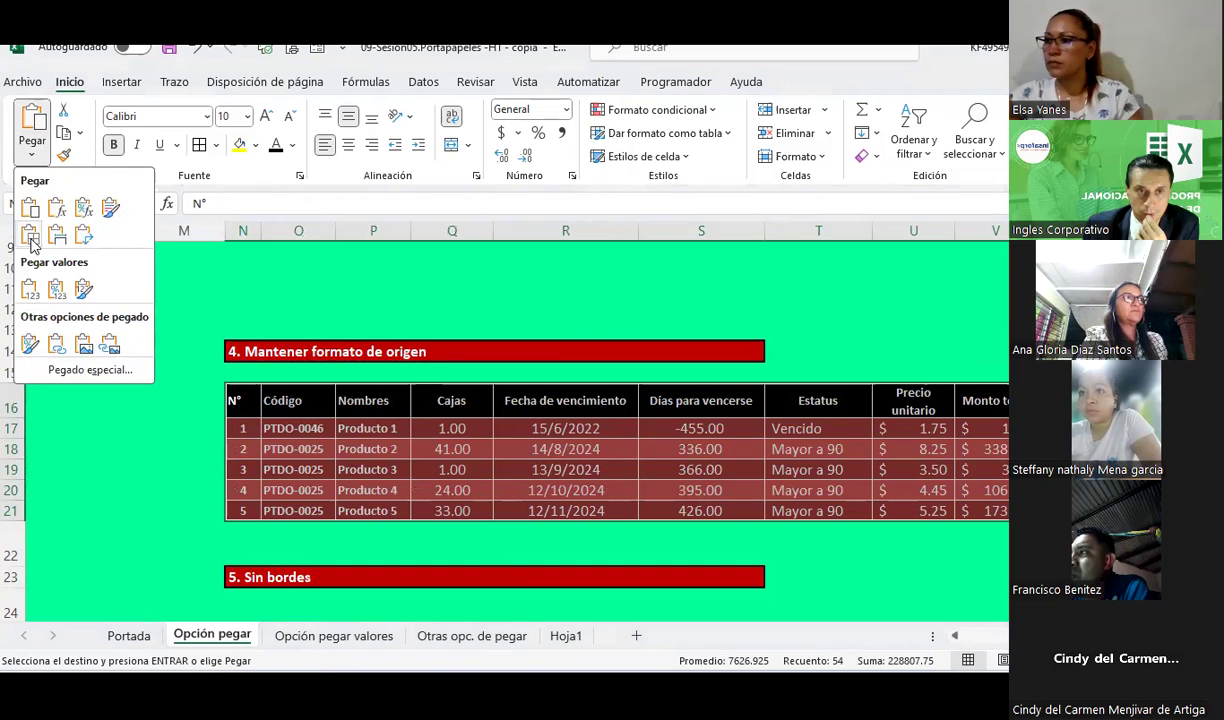
pyautogui.click(30, 236)
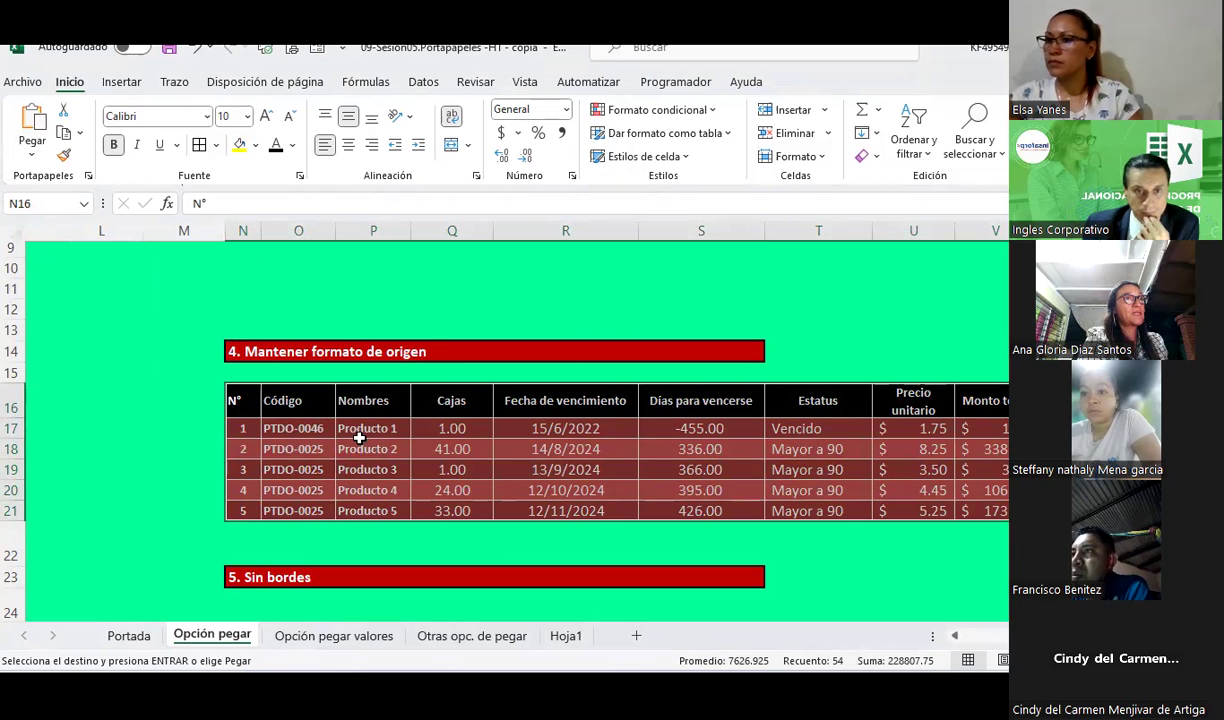
pyautogui.click(199, 50)
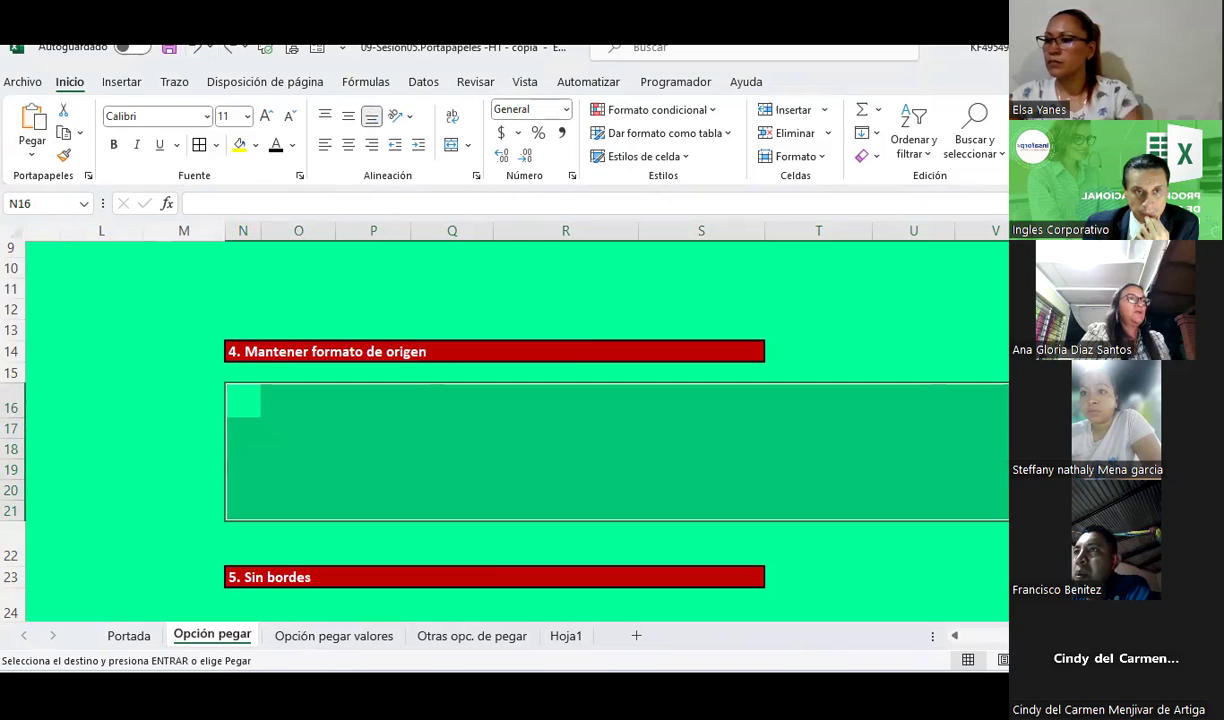
pyautogui.click(20, 156)
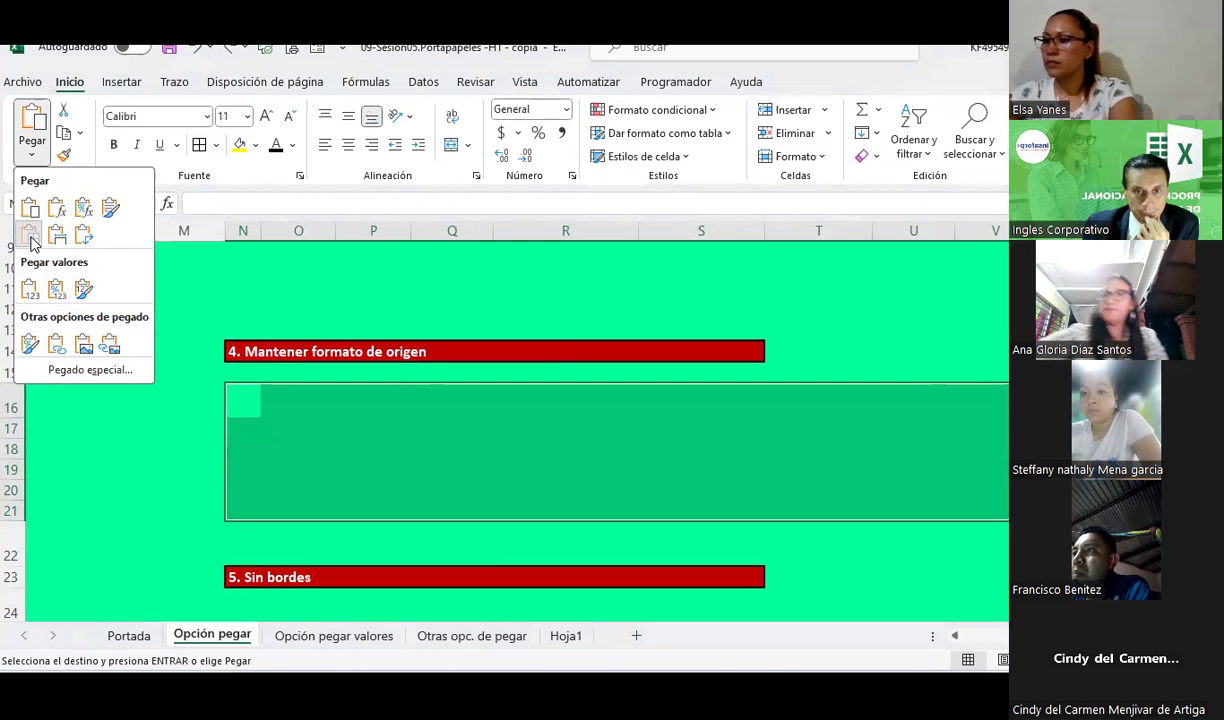
pyautogui.click(30, 234)
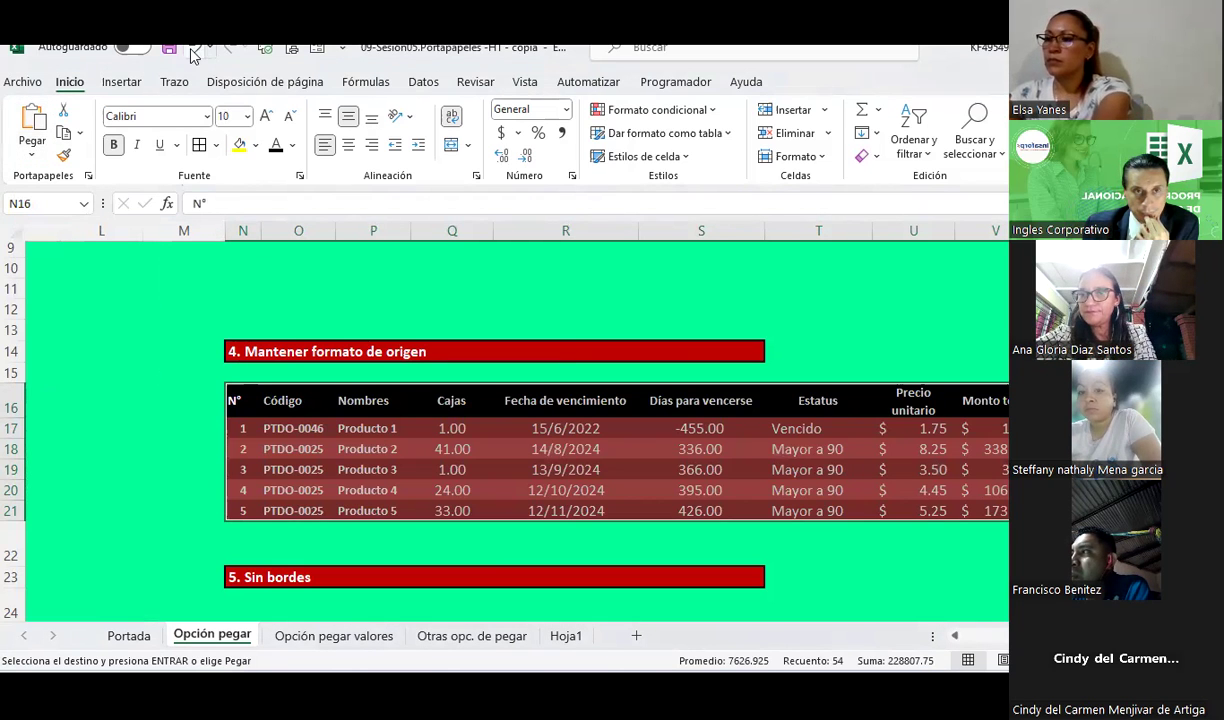
pyautogui.click(193, 50)
# Try the keep-source-column-widths paste option, then dismiss the Pegar menu without pasting
pyautogui.click(32, 156)
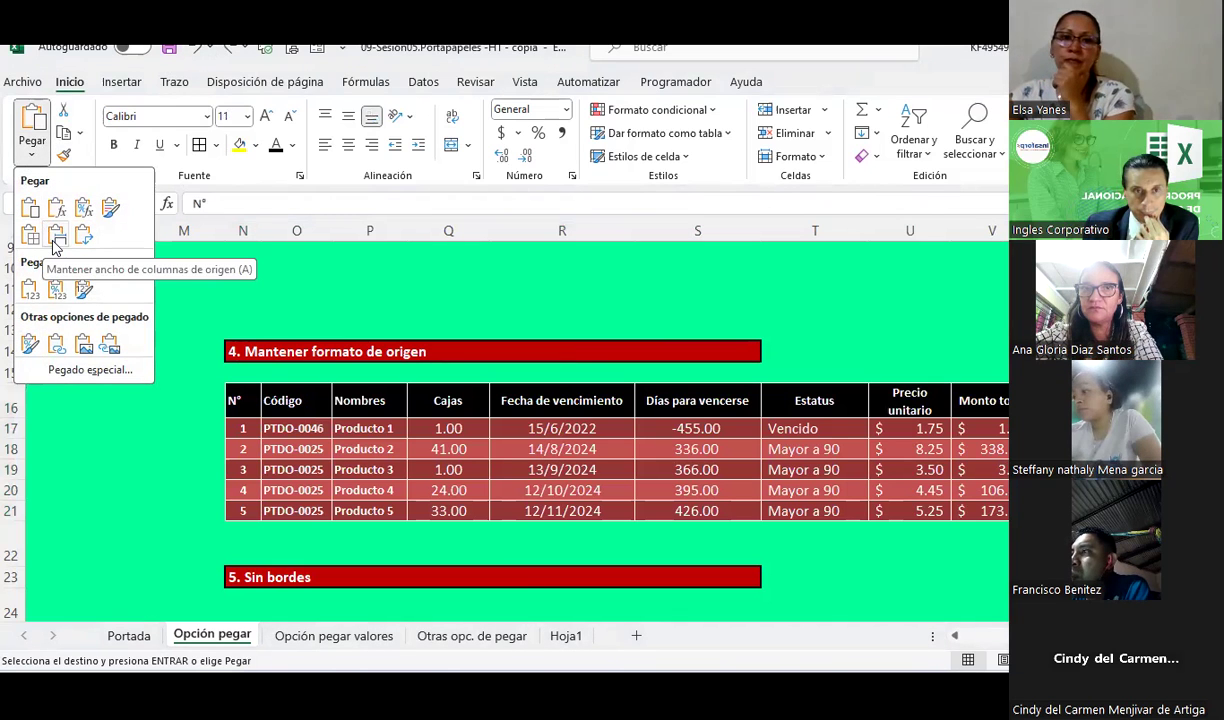
pyautogui.click(55, 240)
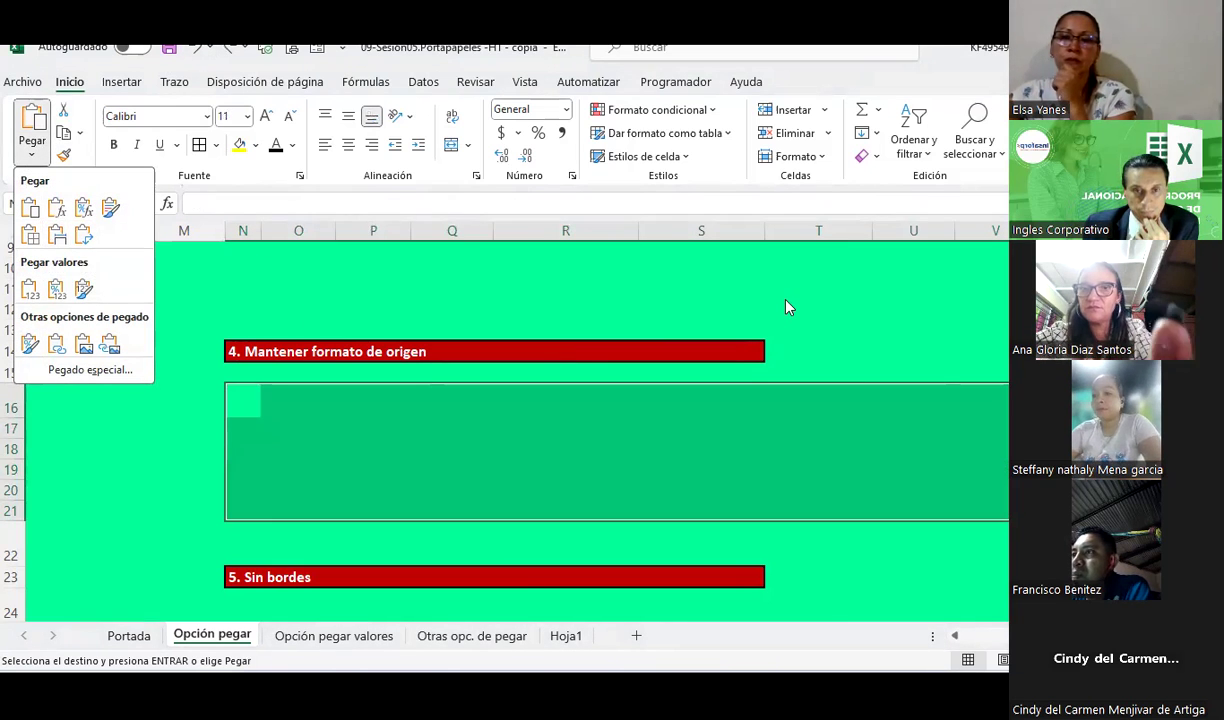
pyautogui.click(751, 286)
pyautogui.hscroll(-6, 516, 430)
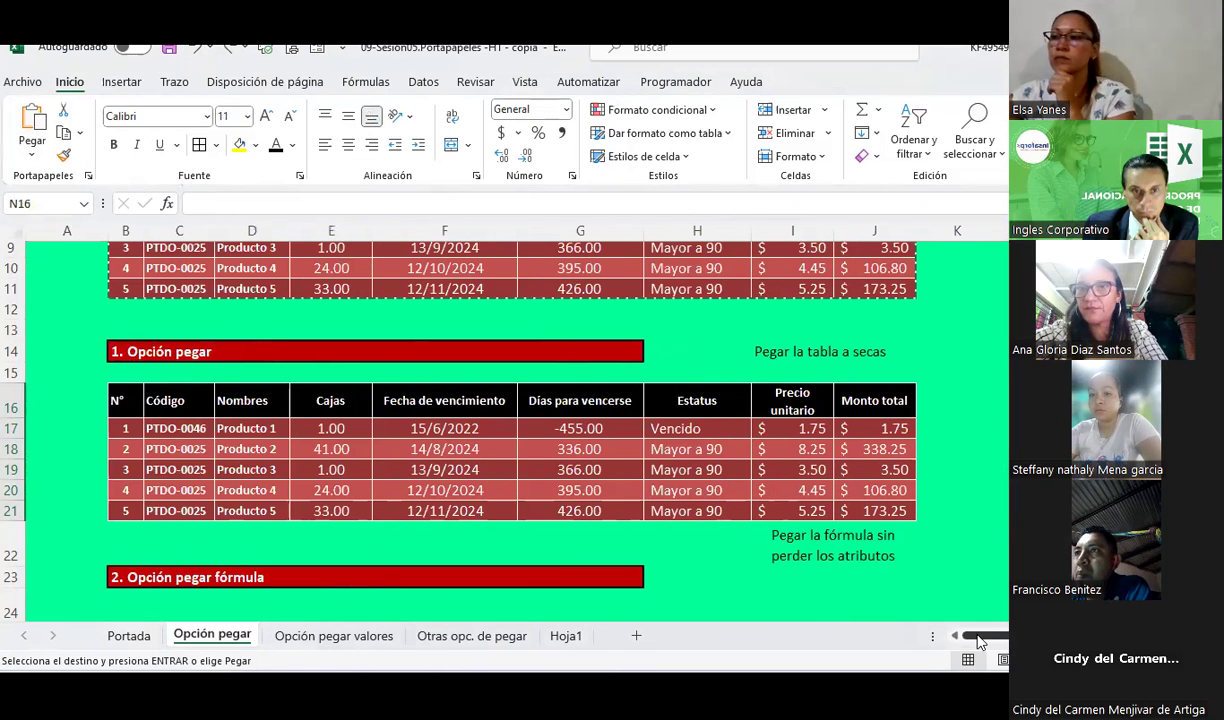
pyautogui.hscroll(5, 1005, 641)
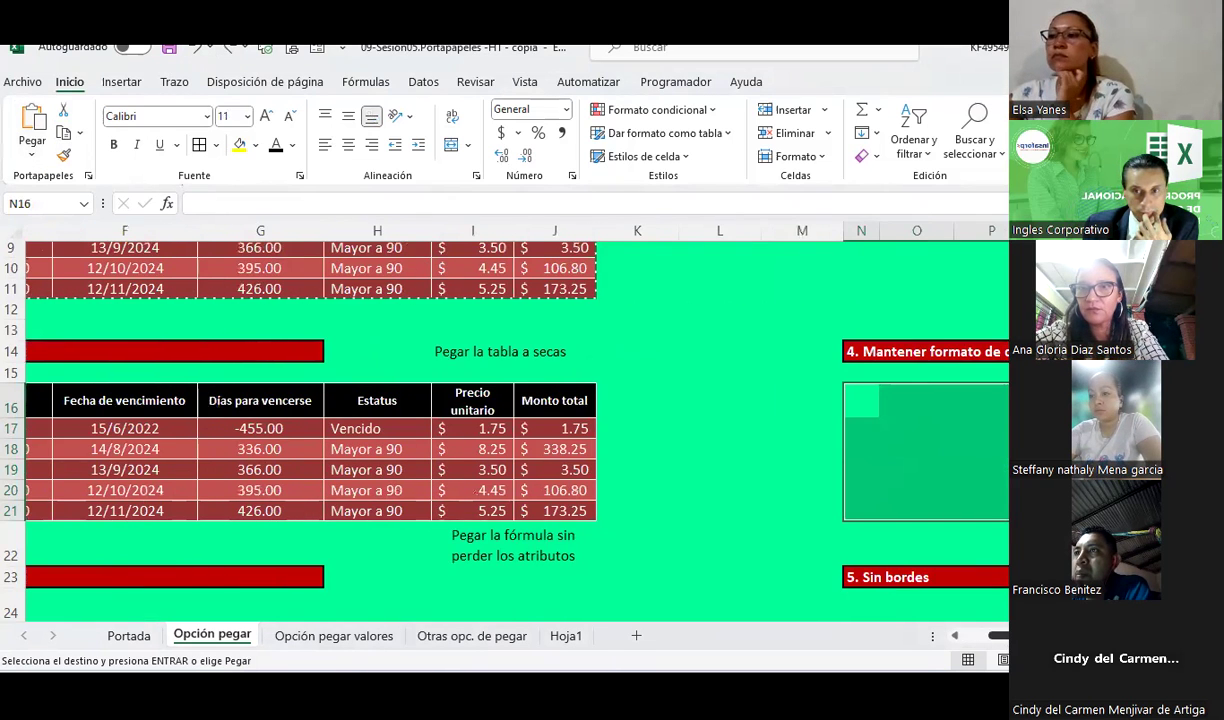
# Add sheet Hoja2 and paste the table at B4 keeping source formatting
pyautogui.click(636, 635)
pyautogui.click(139, 300)
pyautogui.click(32, 153)
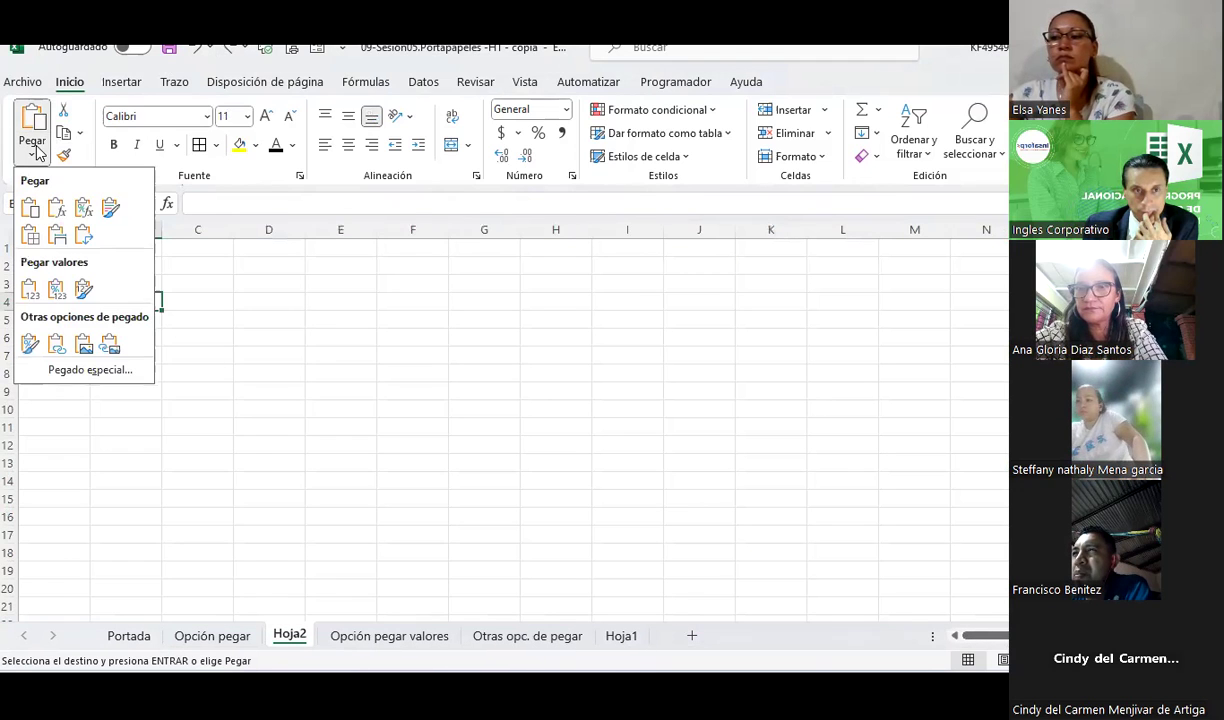
pyautogui.click(110, 210)
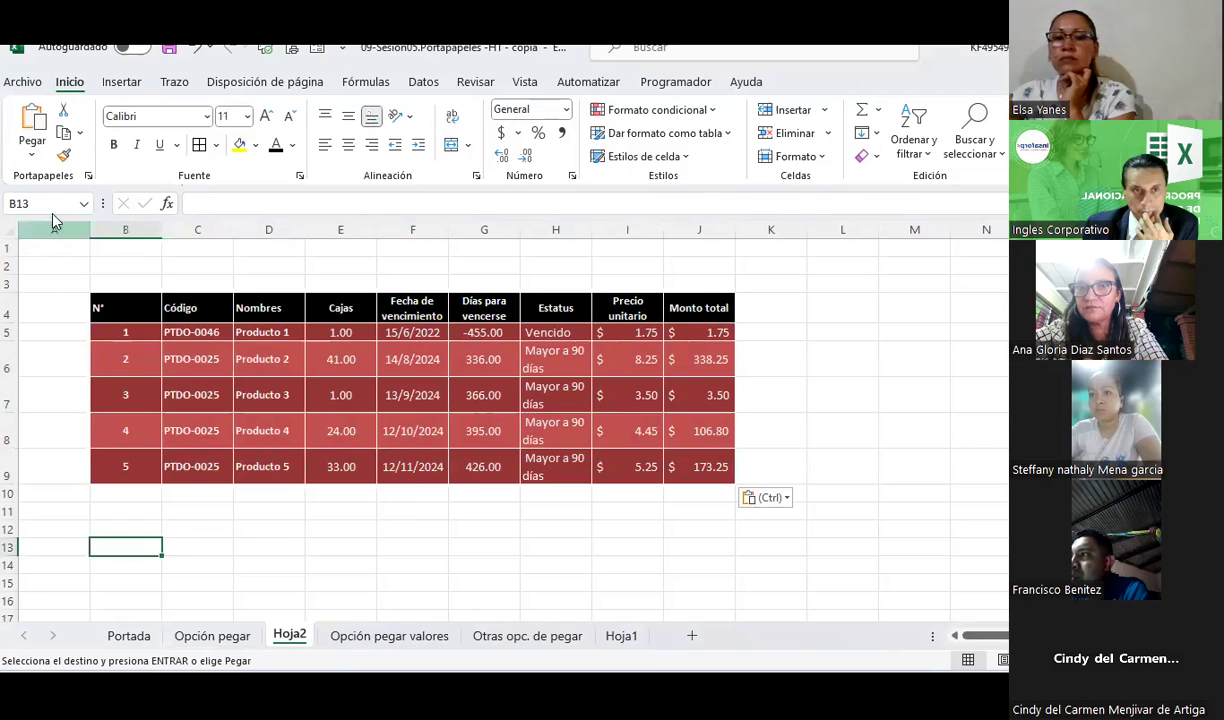
pyautogui.click(32, 152)
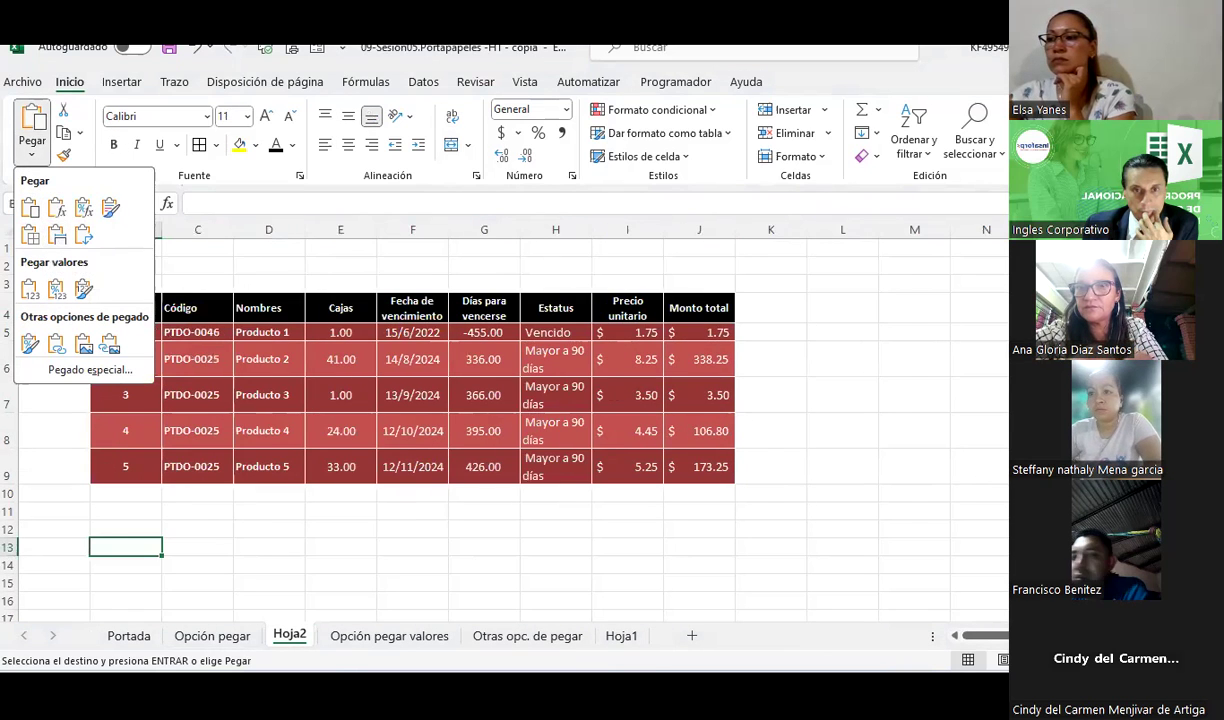
pyautogui.press('Escape')
# Paste the table at M13 keeping source column widths, then return to the Opción pegar sheet
pyautogui.click(911, 551)
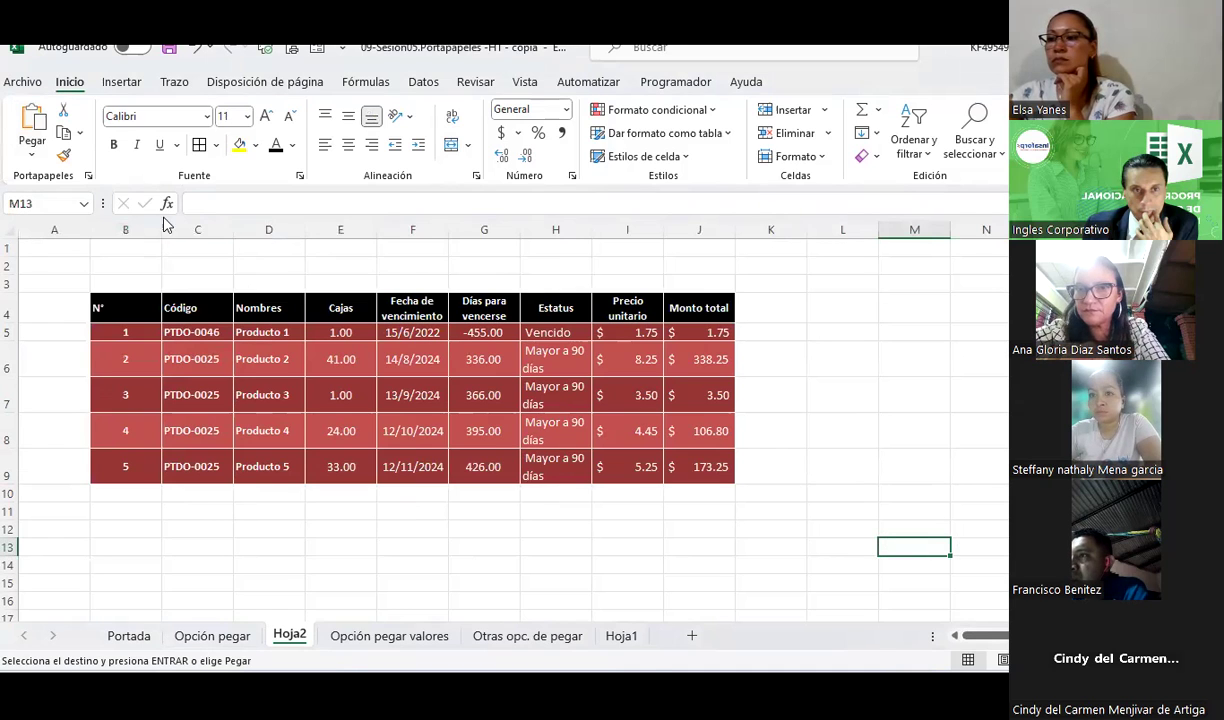
pyautogui.click(24, 152)
pyautogui.click(62, 232)
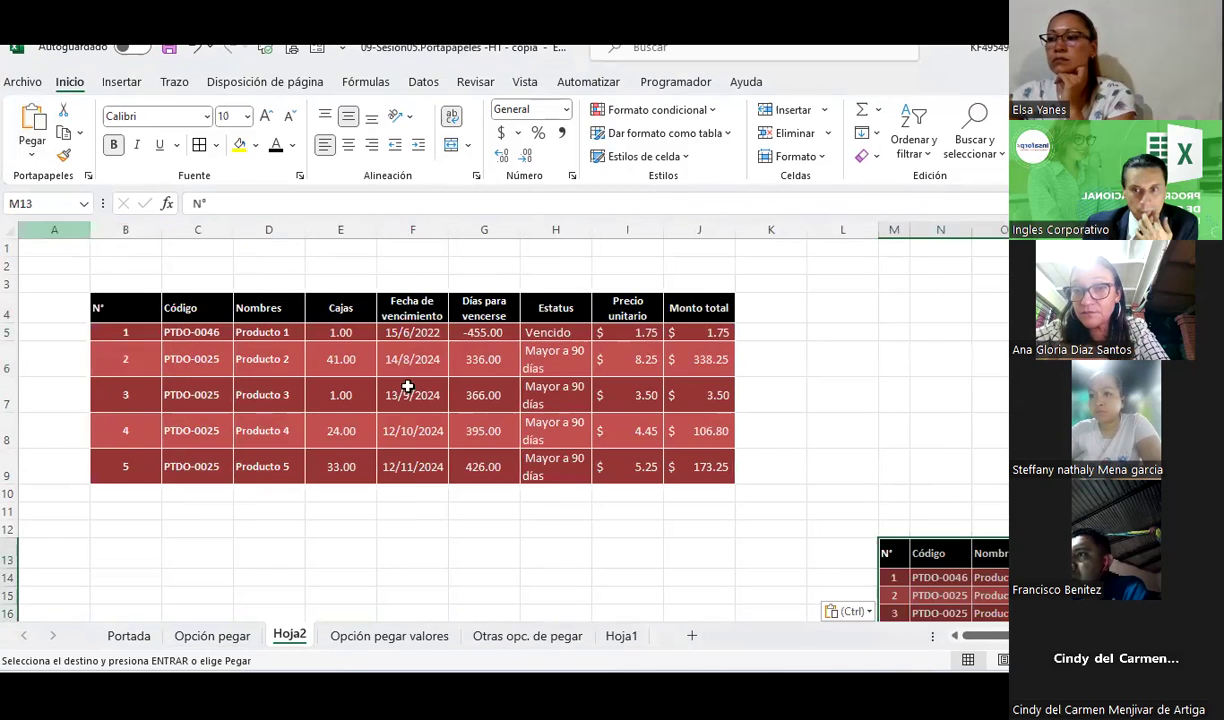
pyautogui.hscroll(2, 500, 420)
pyautogui.hscroll(-2, 500, 420)
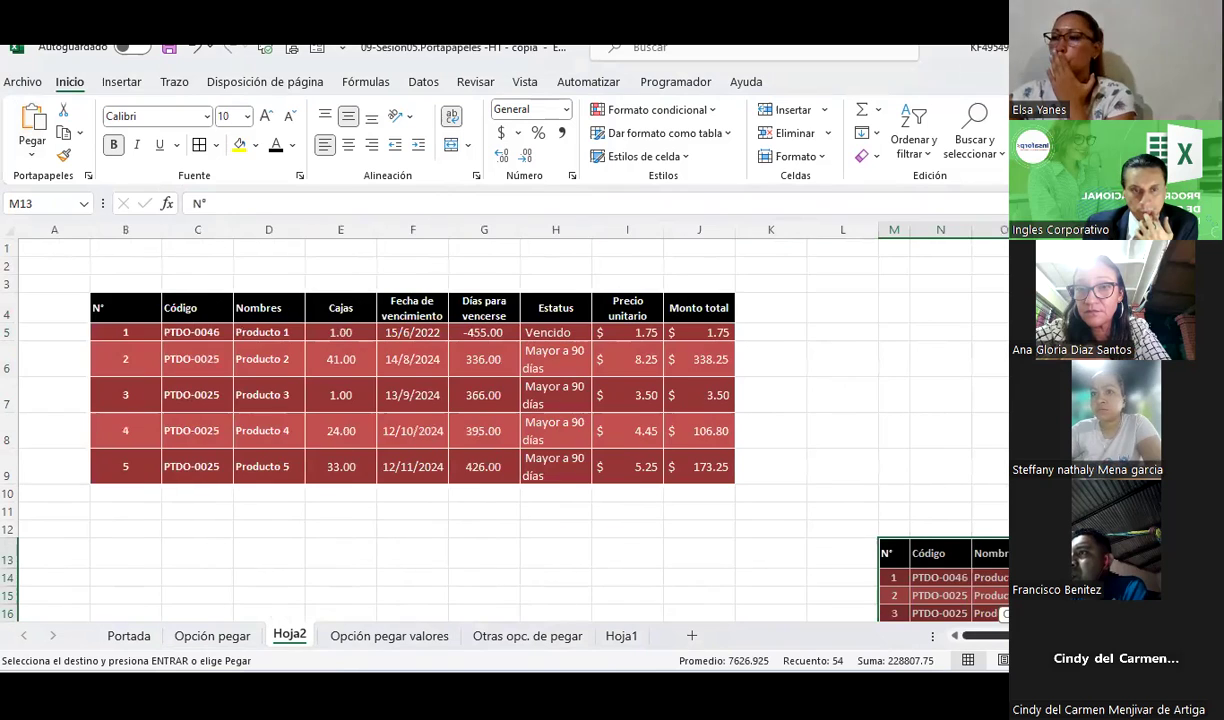
pyautogui.click(193, 614)
pyautogui.click(193, 622)
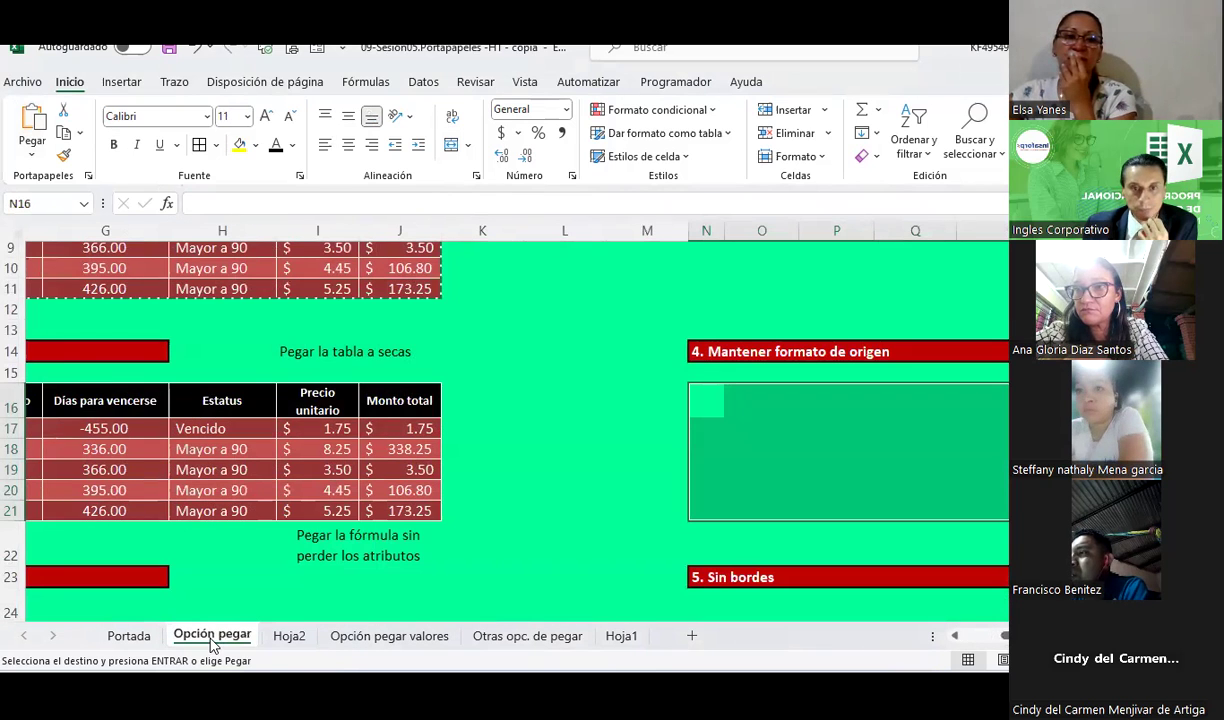
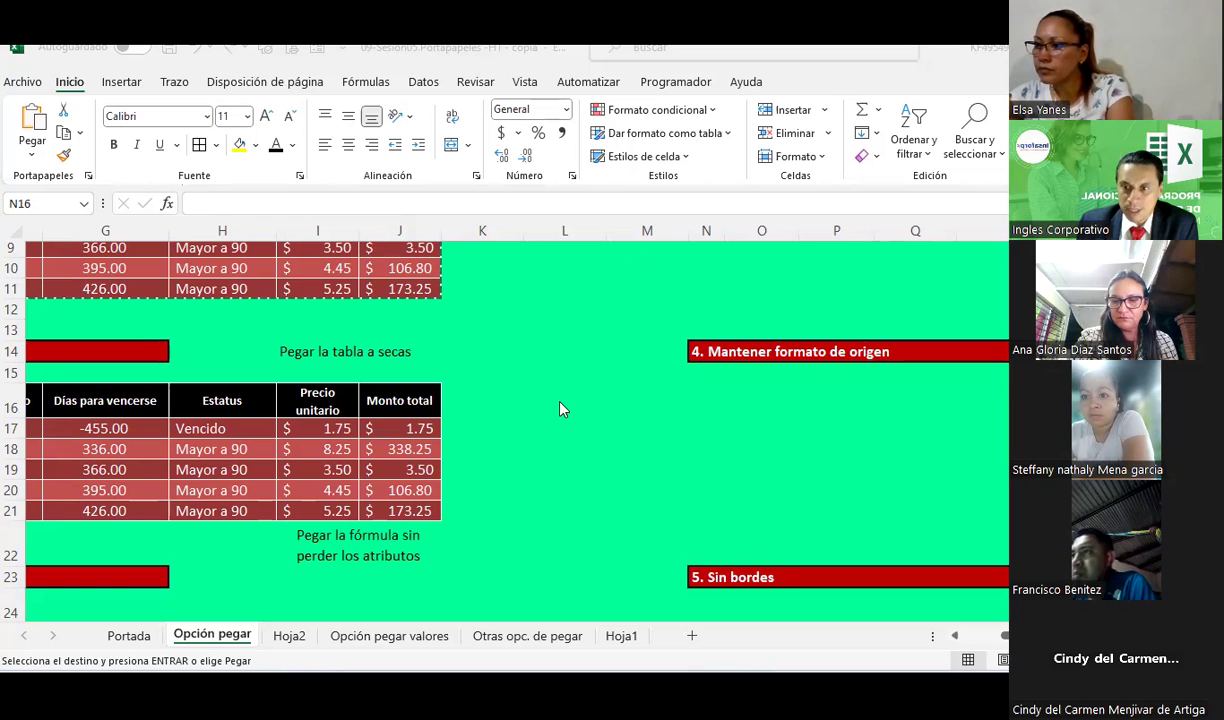
# Paste the B6:J11 product table at N16, keeping its source formatting
pyautogui.click(727, 426)
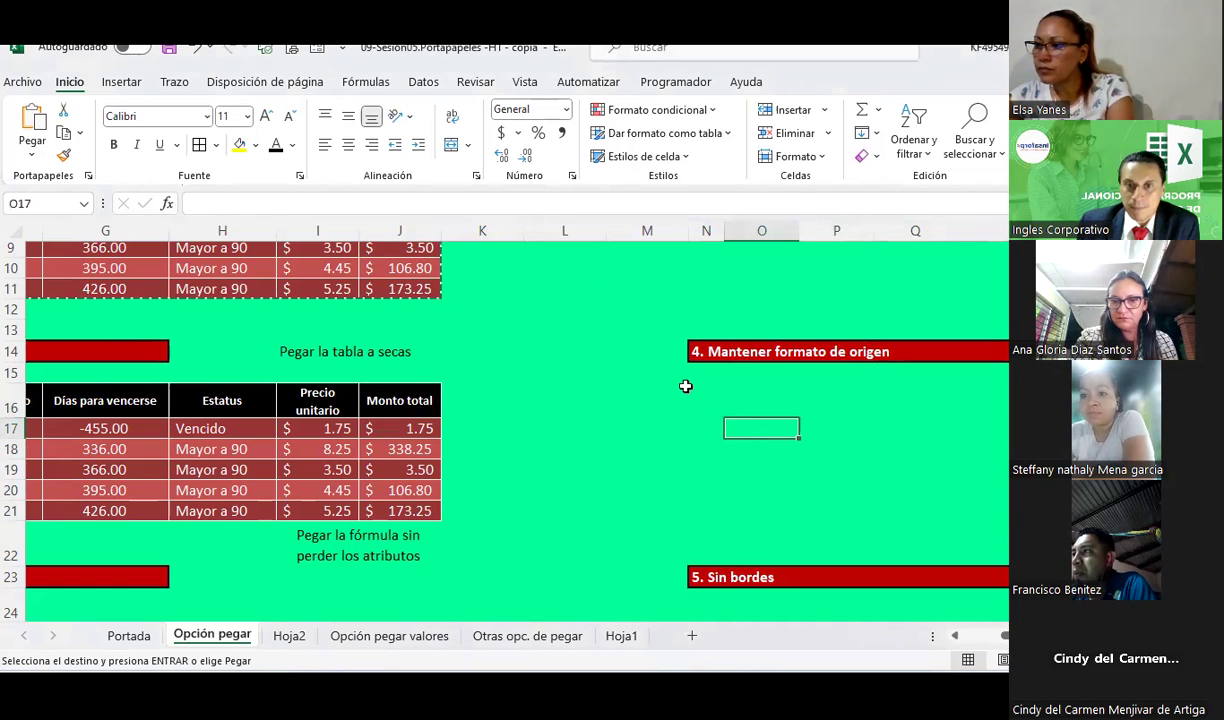
pyautogui.click(705, 400)
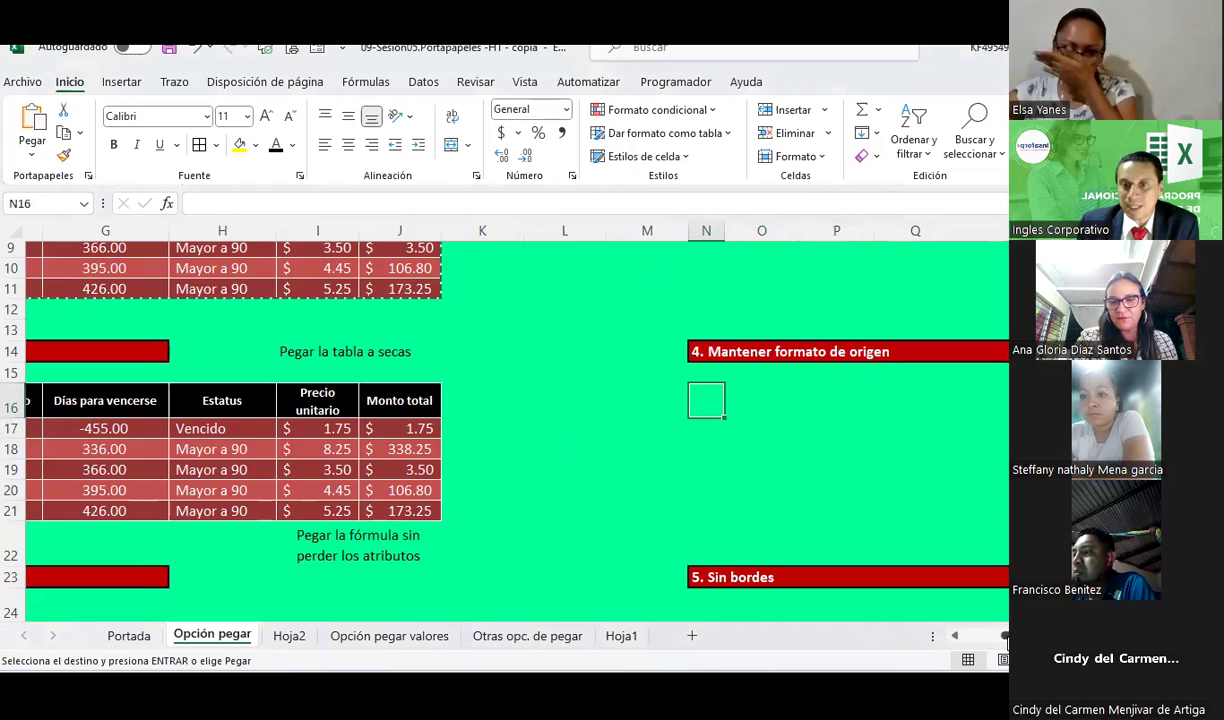
pyautogui.hscroll(3, 648, 478)
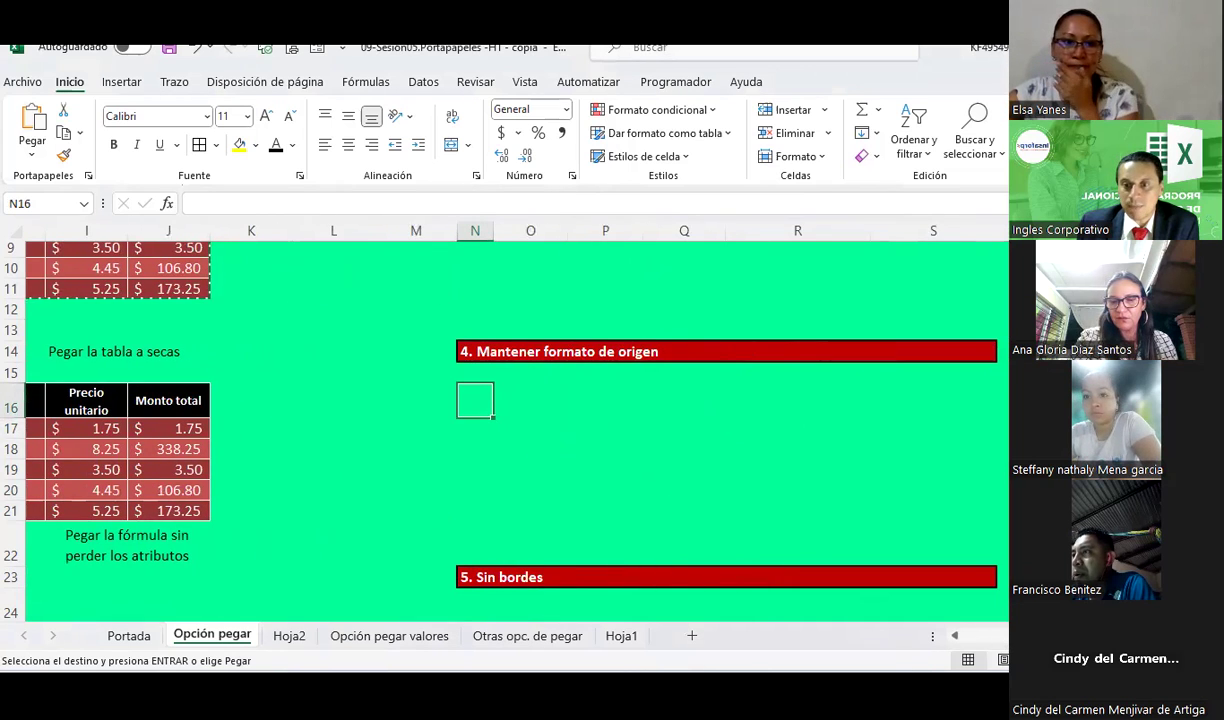
pyautogui.hscroll(-5, 227, 355)
pyautogui.scroll(2, 227, 355)
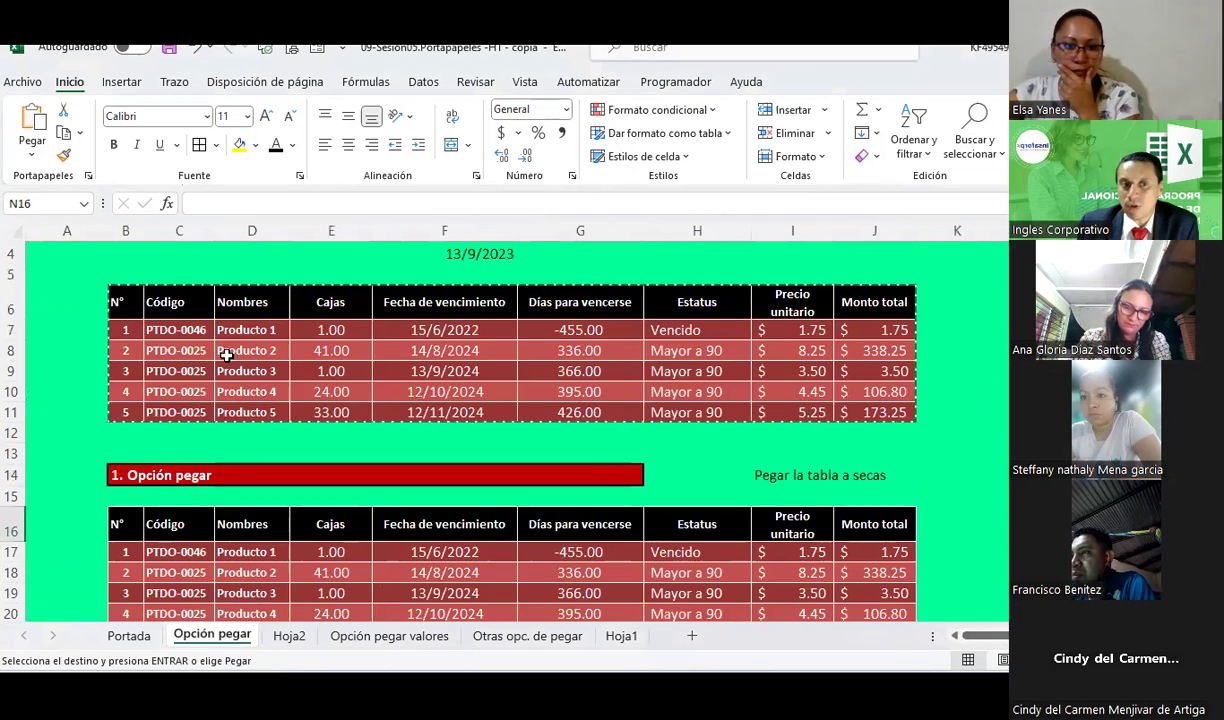
pyautogui.moveTo(122, 301); pyautogui.dragTo(850, 414)
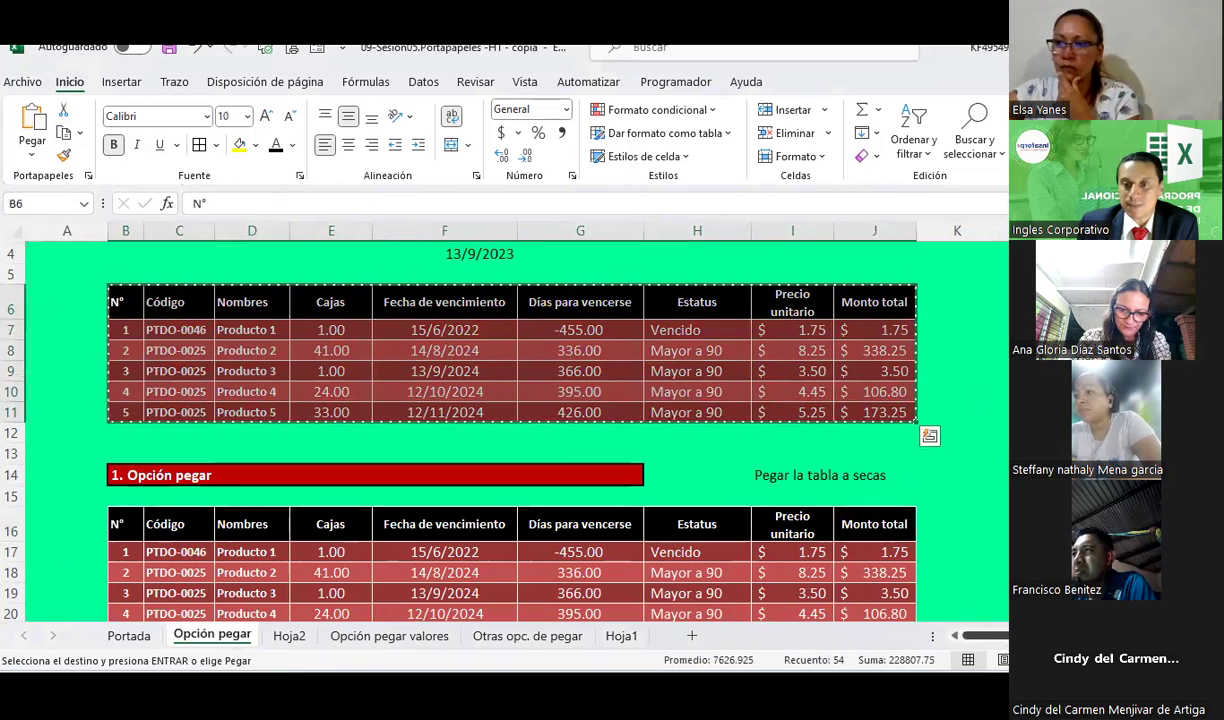
pyautogui.hscroll(5, 587, 527)
pyautogui.hscroll(-1, 587, 527)
pyautogui.click(574, 523)
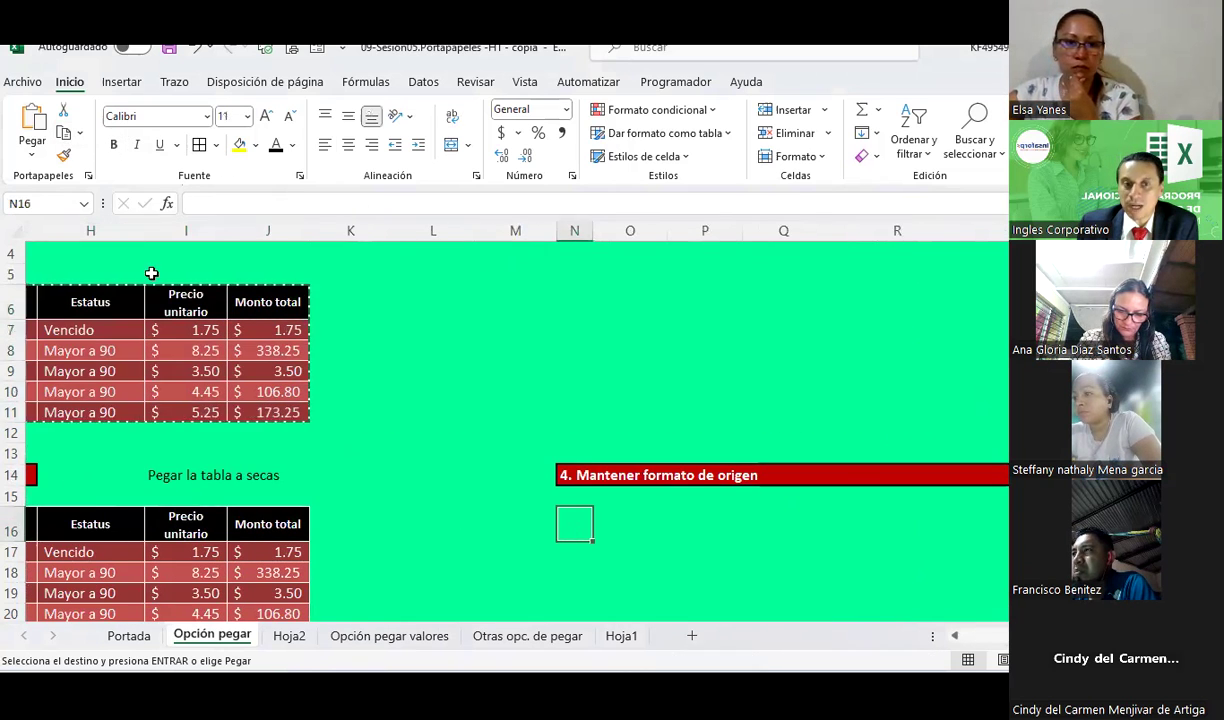
pyautogui.click(33, 122)
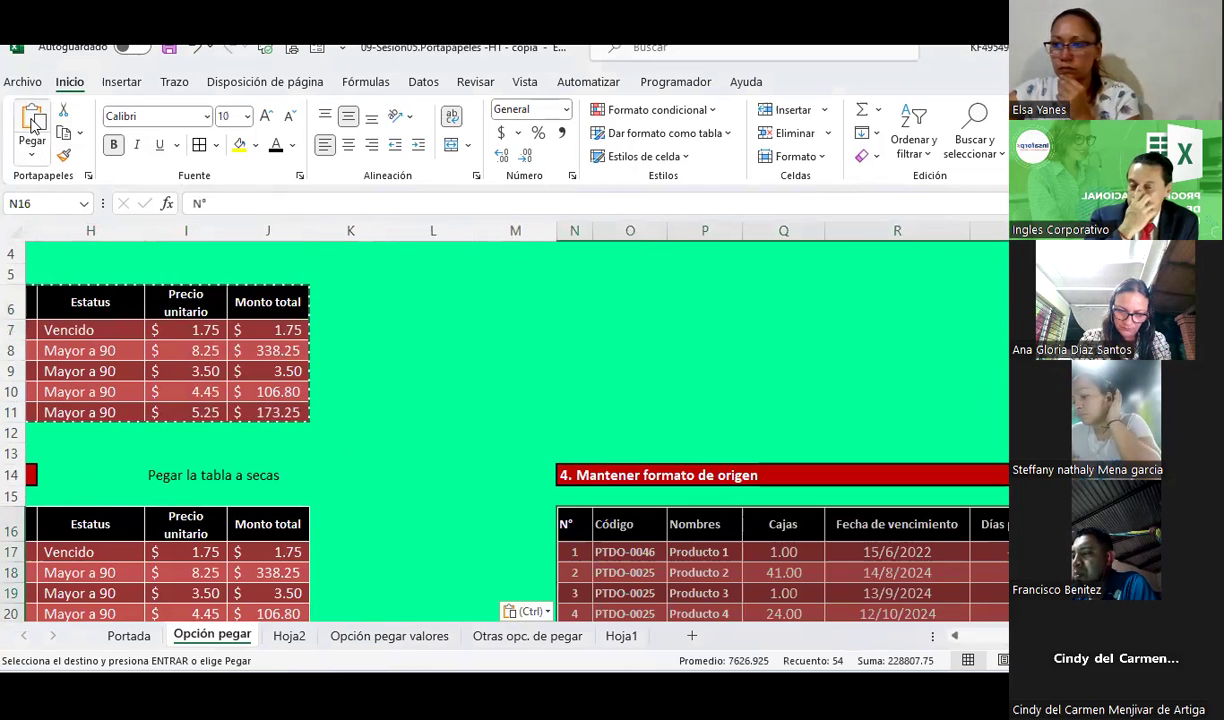
pyautogui.scroll(-2, 705, 436)
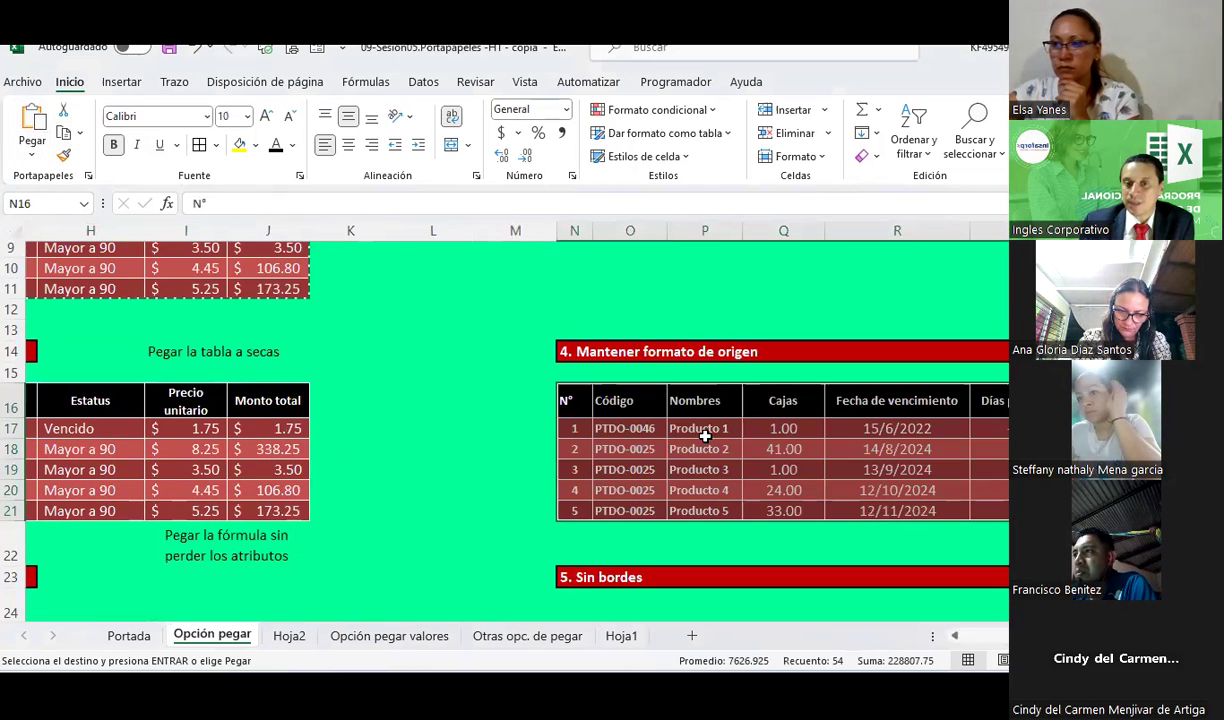
# Copy the Hoja2 product table and paste it at N25 on Opción pegar without borders
pyautogui.click(289, 636)
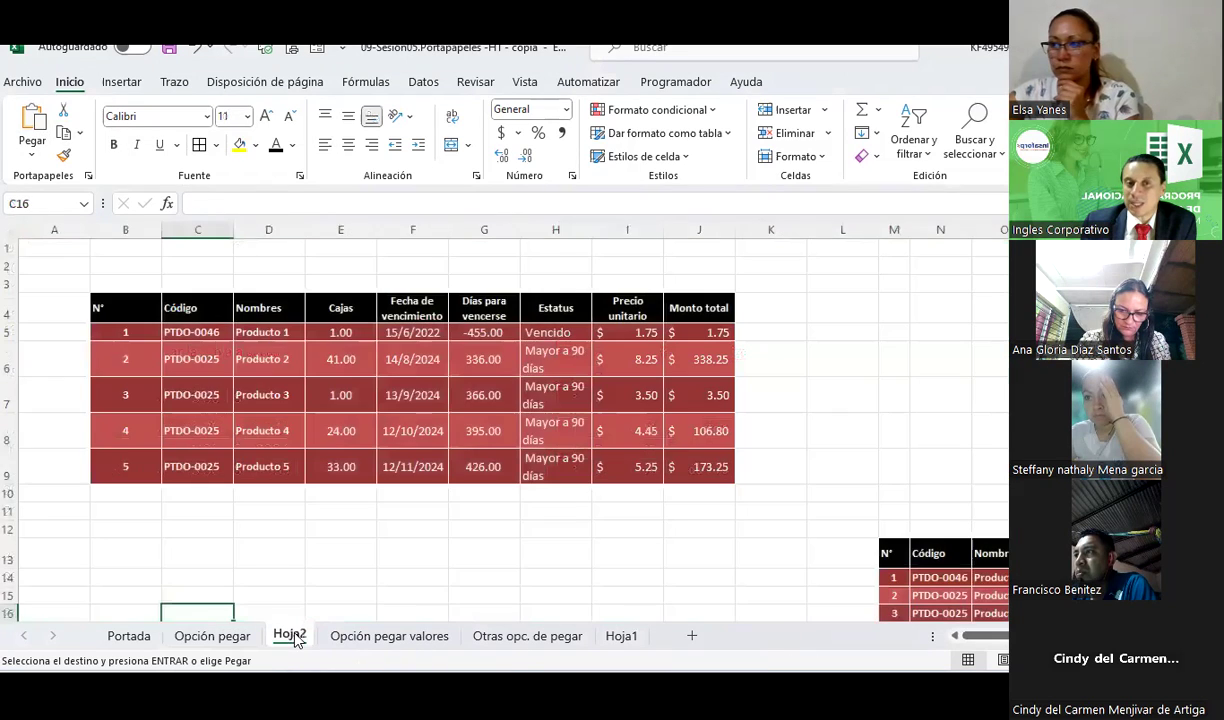
pyautogui.moveTo(128, 309); pyautogui.dragTo(690, 470)
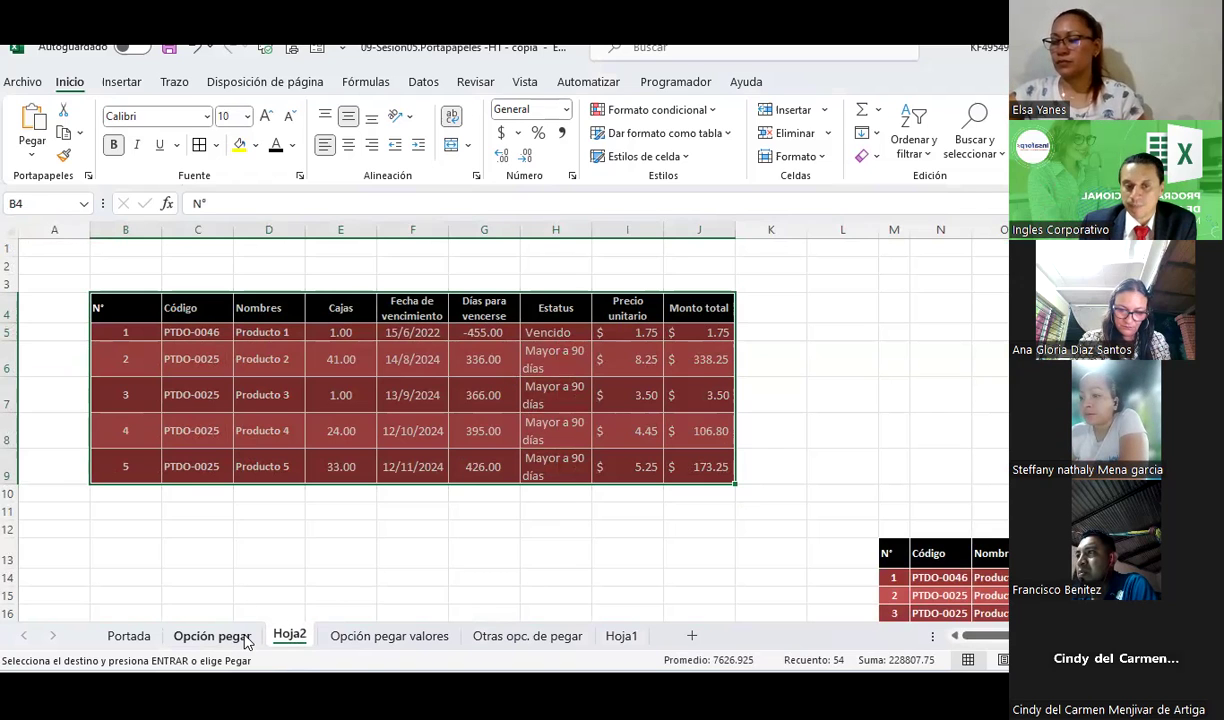
pyautogui.click(212, 636)
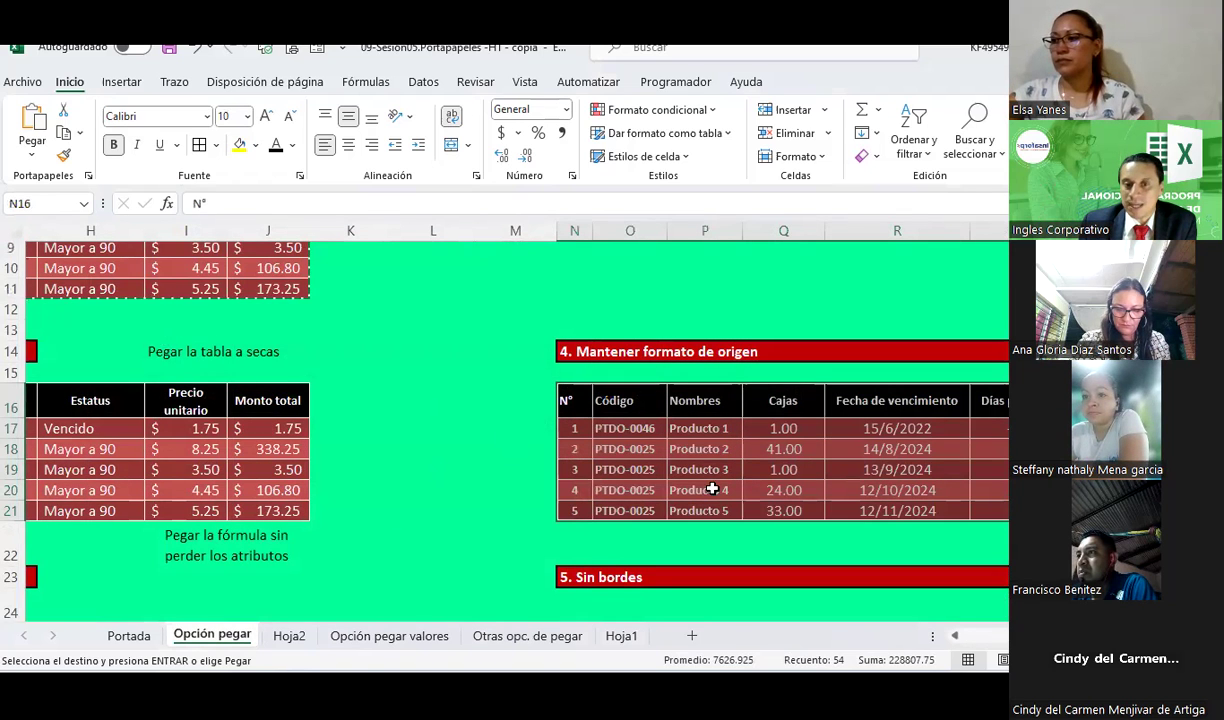
pyautogui.scroll(-2, 712, 489)
pyautogui.click(563, 505)
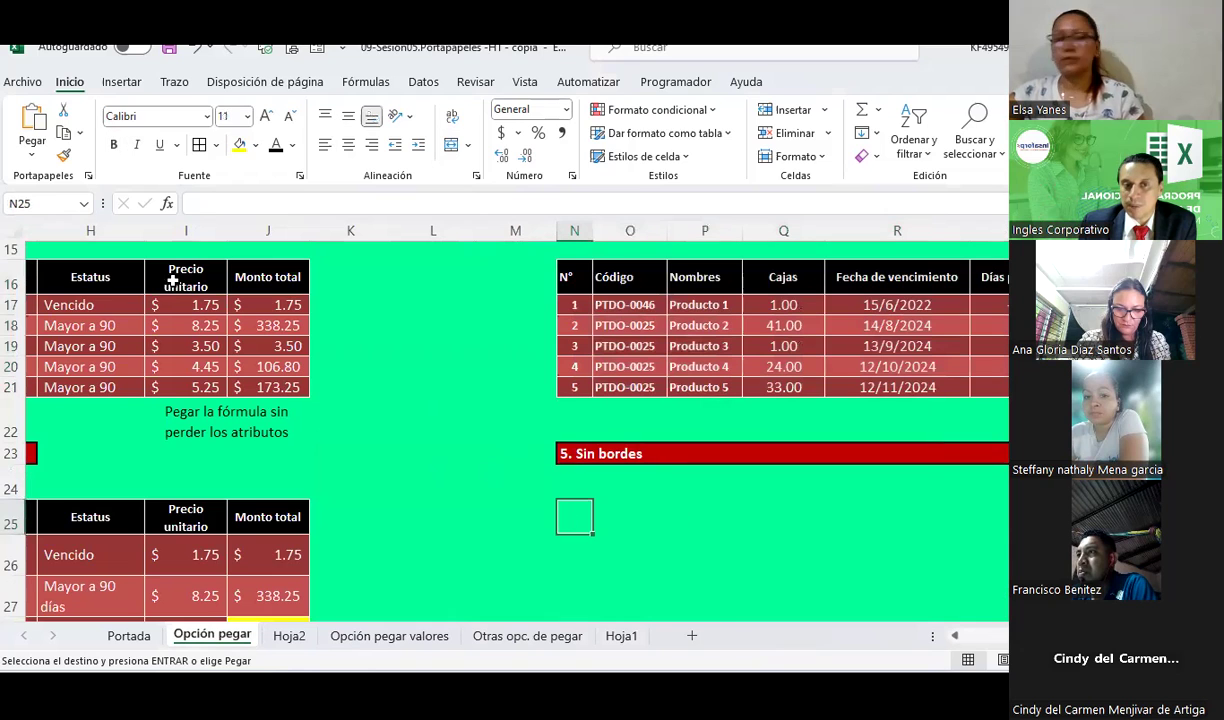
pyautogui.click(32, 152)
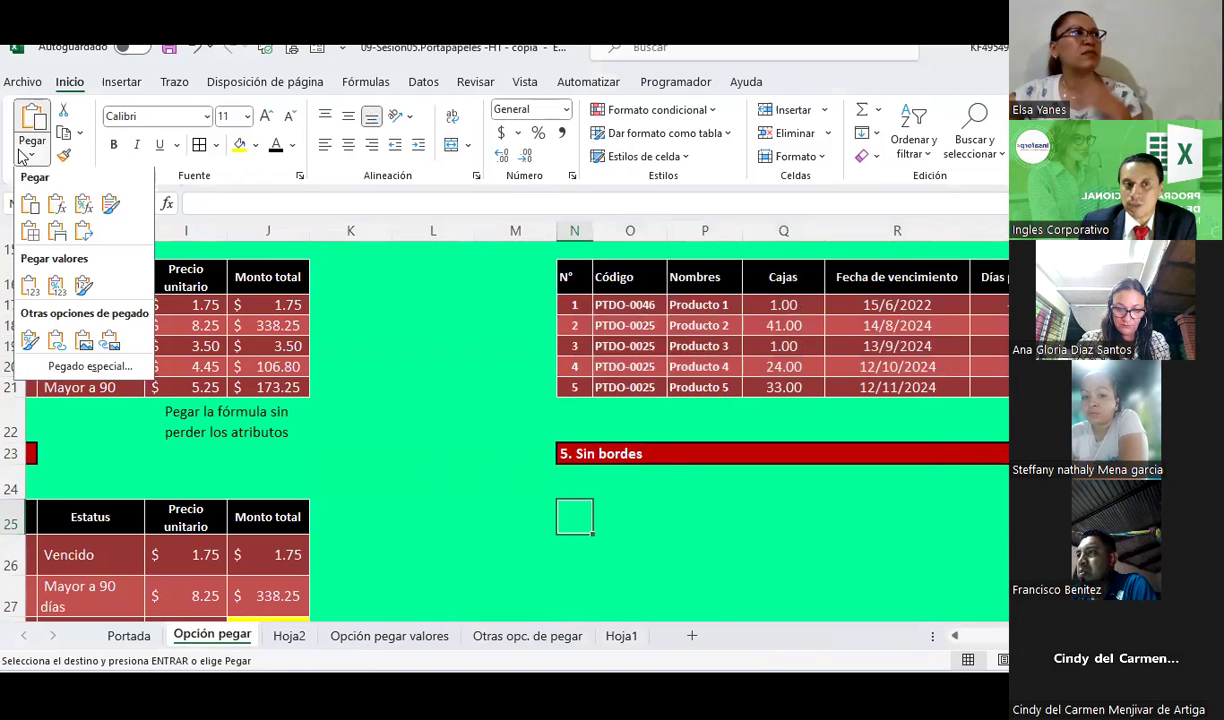
pyautogui.click(30, 236)
# Delete column X to remove the stray extra paste
pyautogui.scroll(-2, 849, 568)
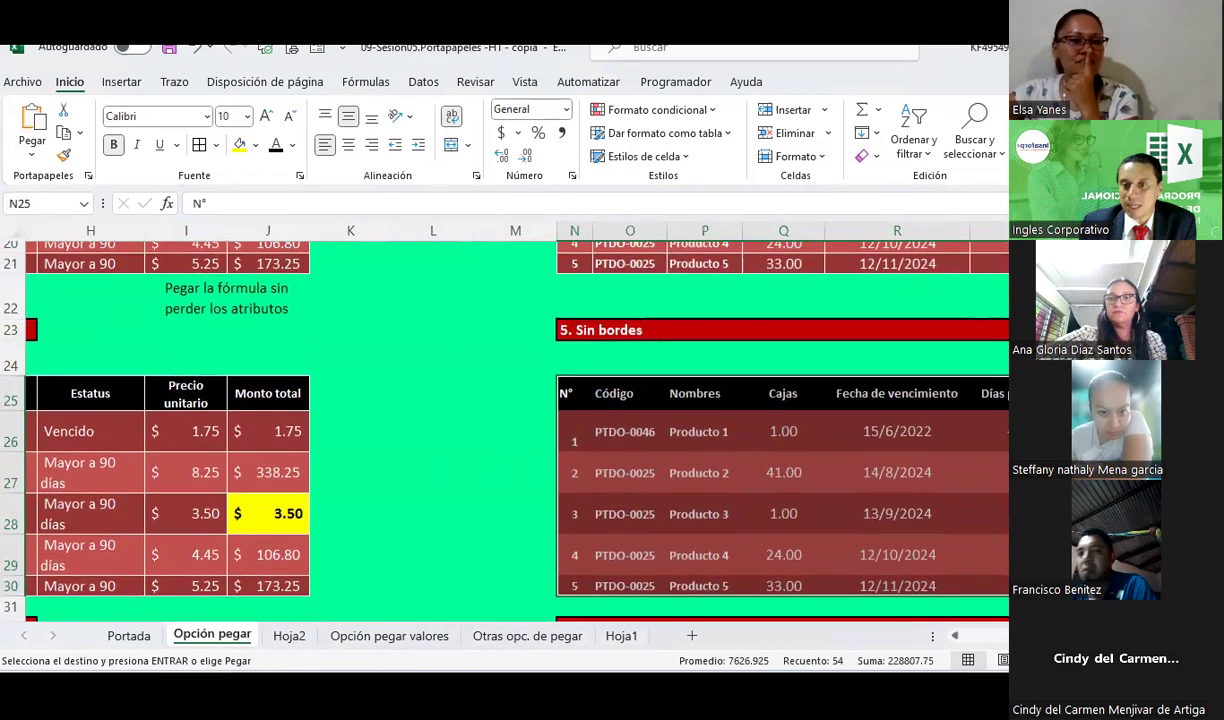
pyautogui.hscroll(3, 516, 420)
pyautogui.click(1030, 472)
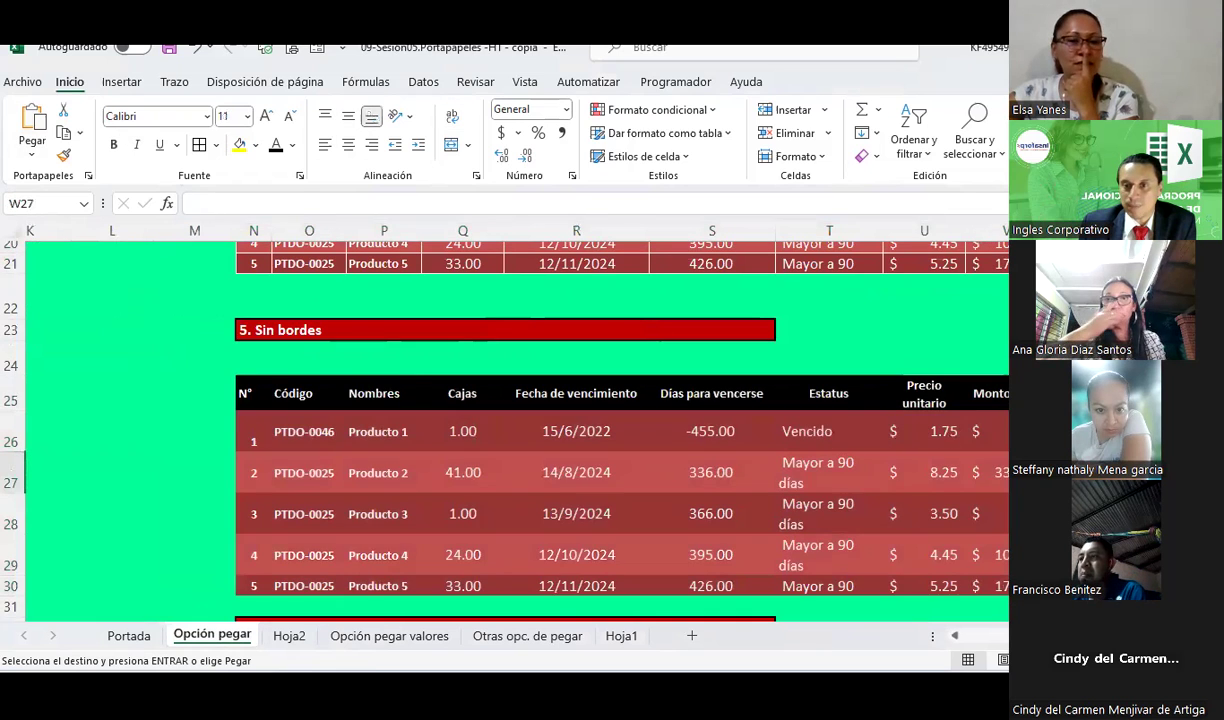
pyautogui.hscroll(4, 538, 306)
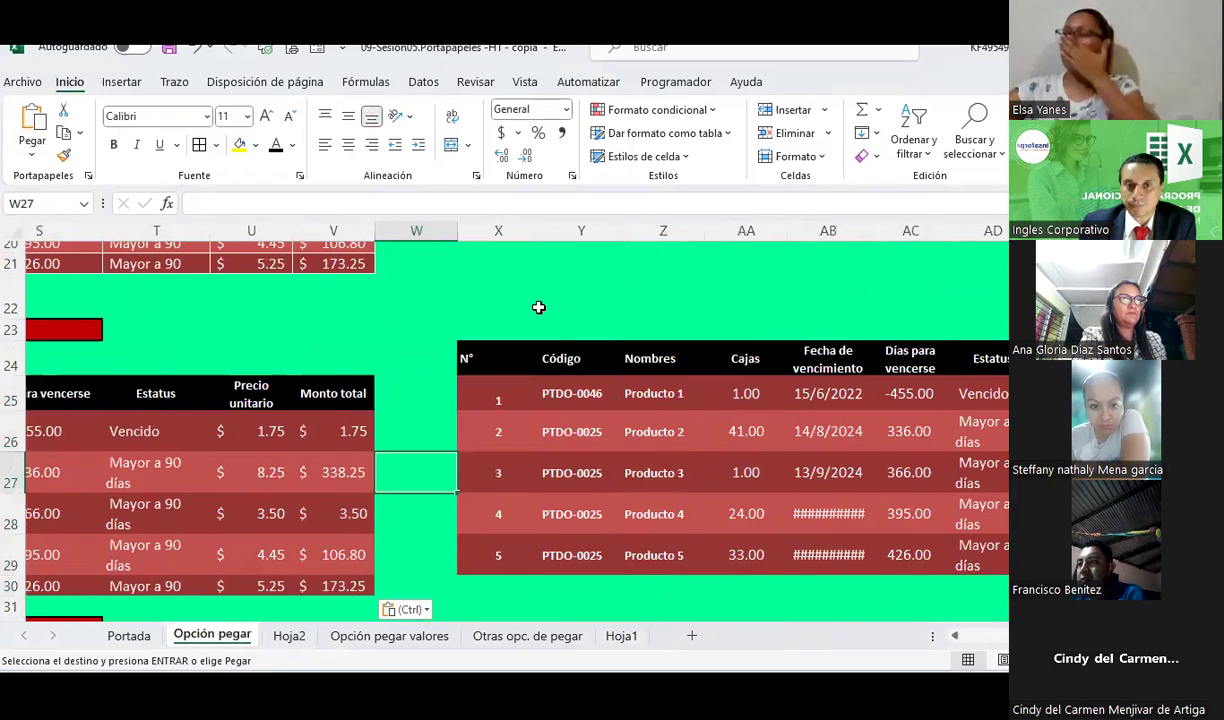
pyautogui.scroll(5, 528, 275)
pyautogui.scroll(-4, 528, 275)
pyautogui.click(490, 230)
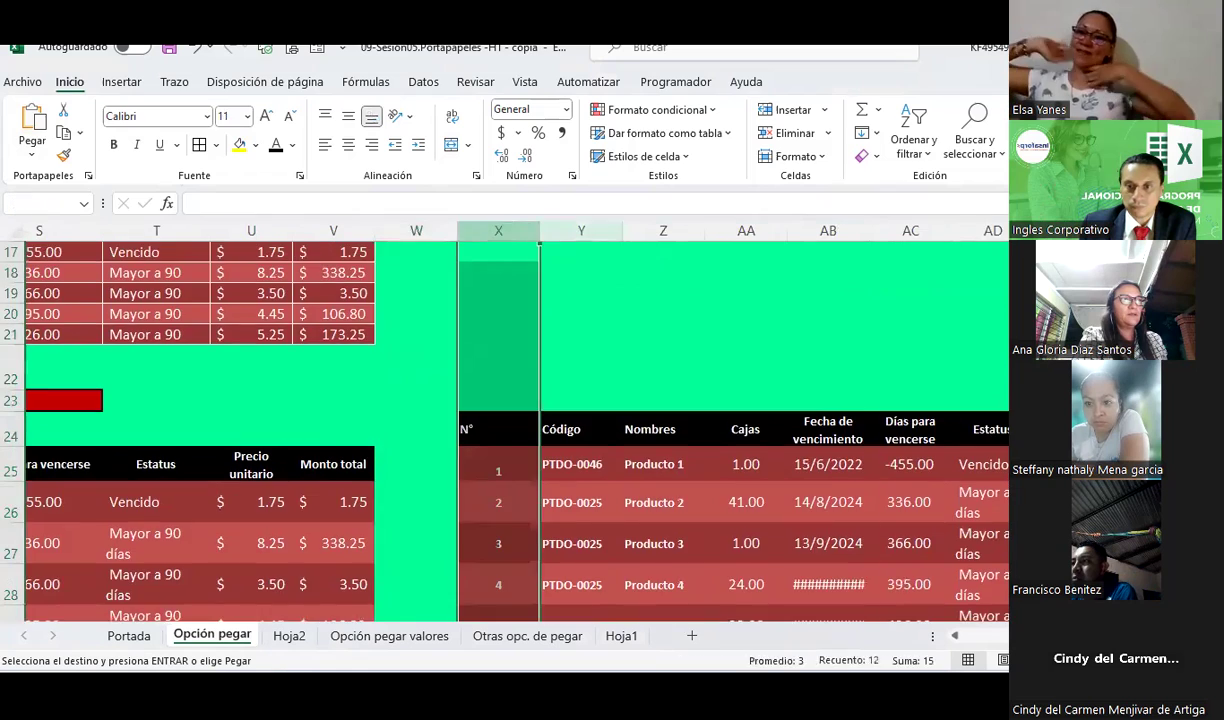
pyautogui.hscroll(2, 490, 300)
pyautogui.rightClick(795, 333)
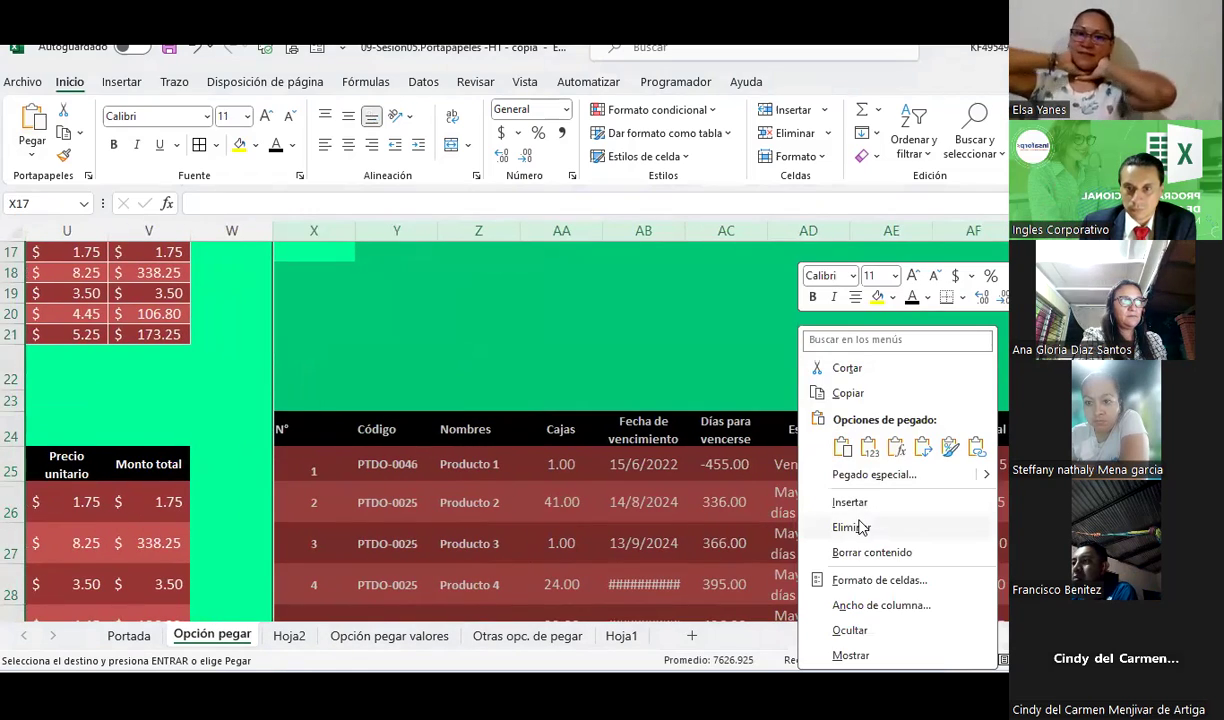
pyautogui.click(855, 525)
pyautogui.hscroll(-4, 619, 382)
pyautogui.hscroll(-3, 619, 382)
pyautogui.scroll(-2, 619, 382)
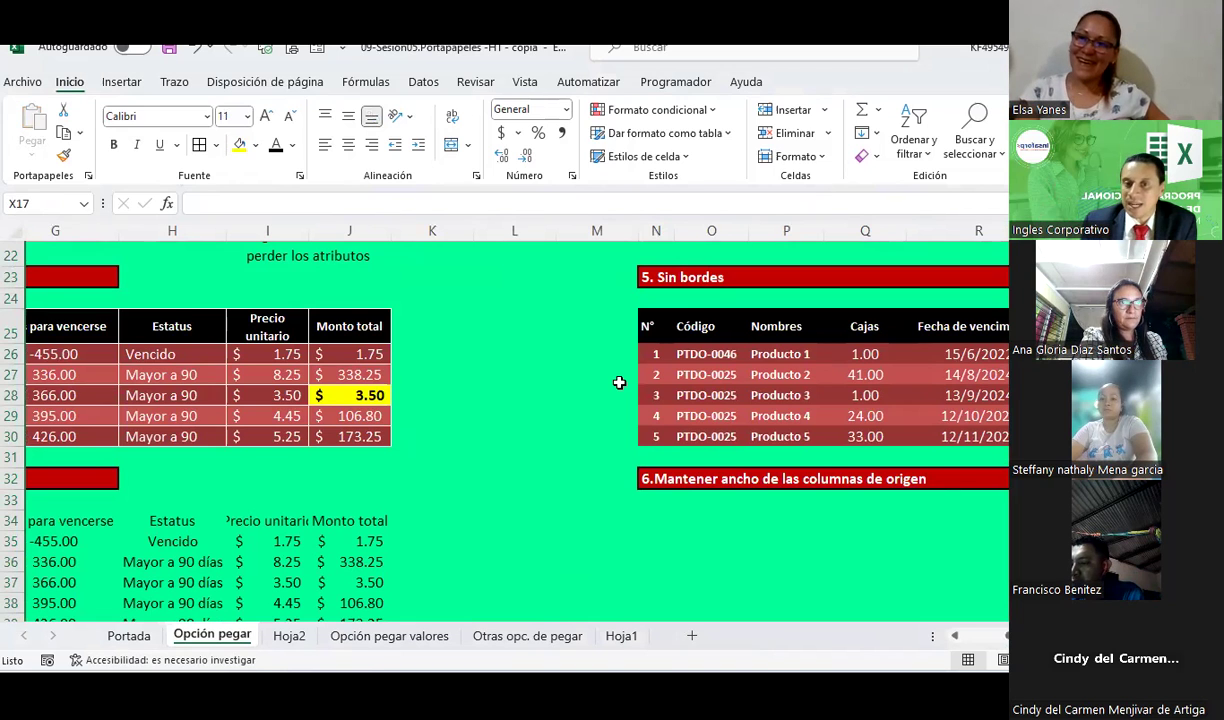
# Copy B6:J11, paste it at N34, and check column N's width
pyautogui.scroll(7, 413, 407)
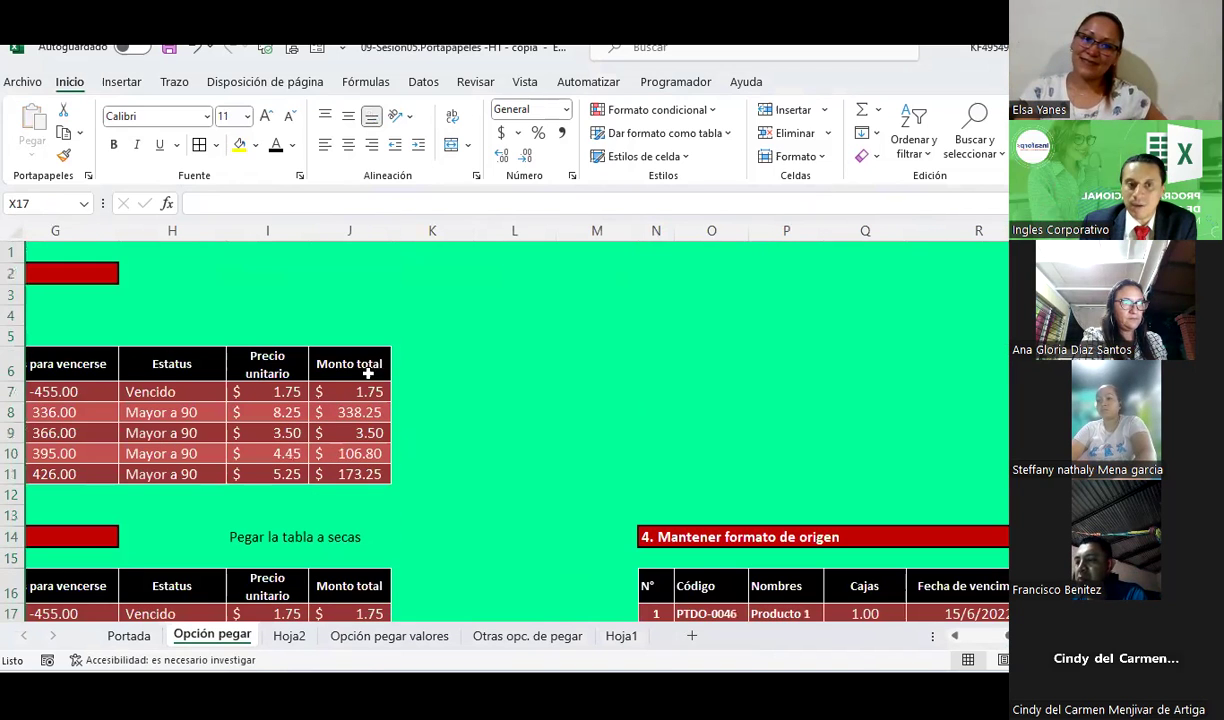
pyautogui.moveTo(368, 372); pyautogui.dragTo(160, 455)
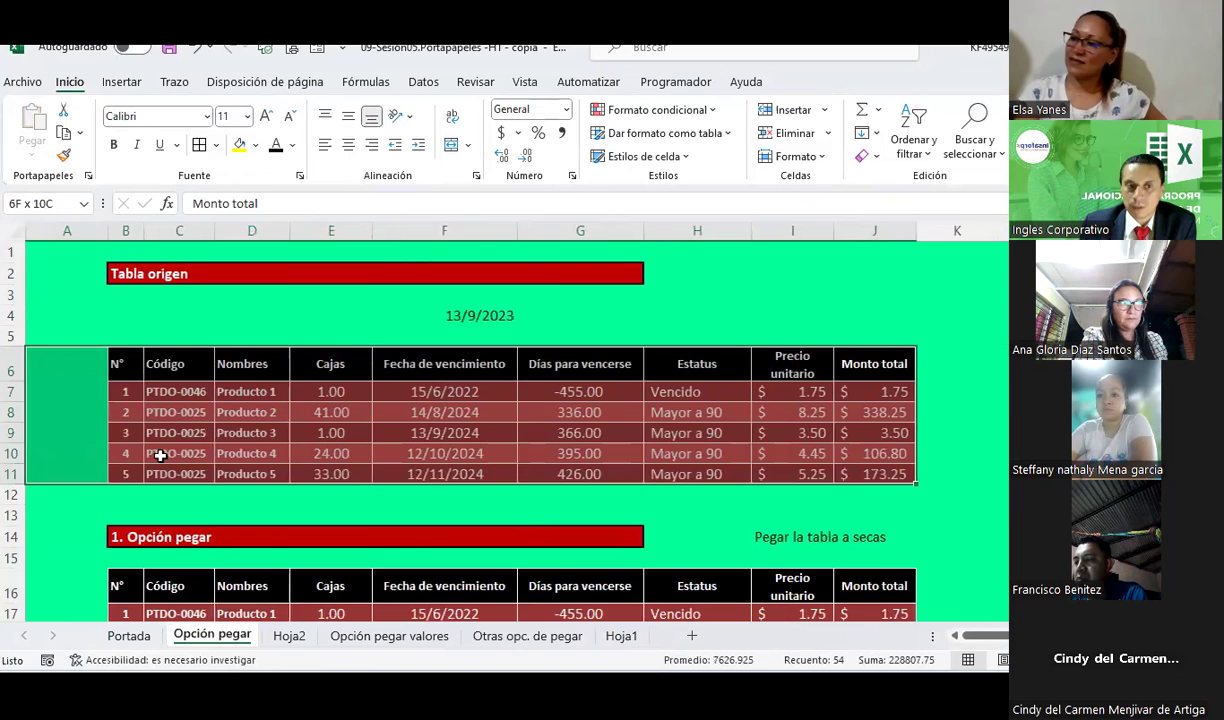
pyautogui.moveTo(160, 455); pyautogui.dragTo(120, 470)
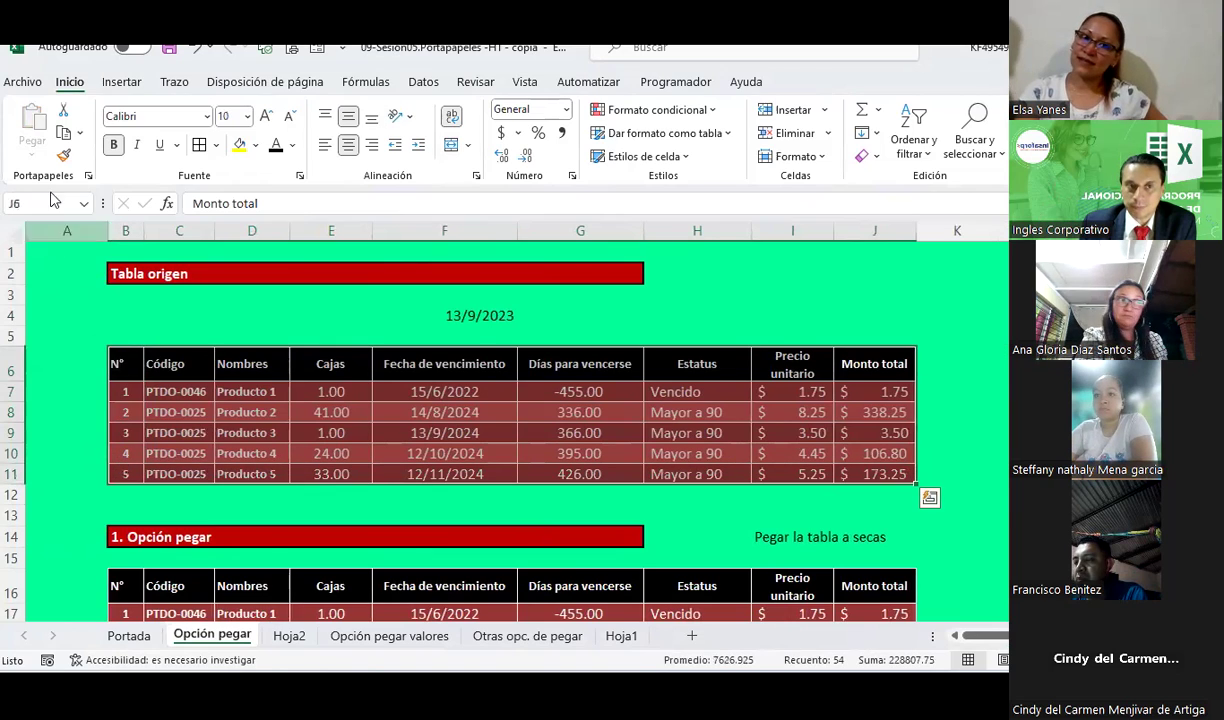
pyautogui.click(64, 138)
pyautogui.scroll(-6, 500, 430)
pyautogui.scroll(-1, 500, 430)
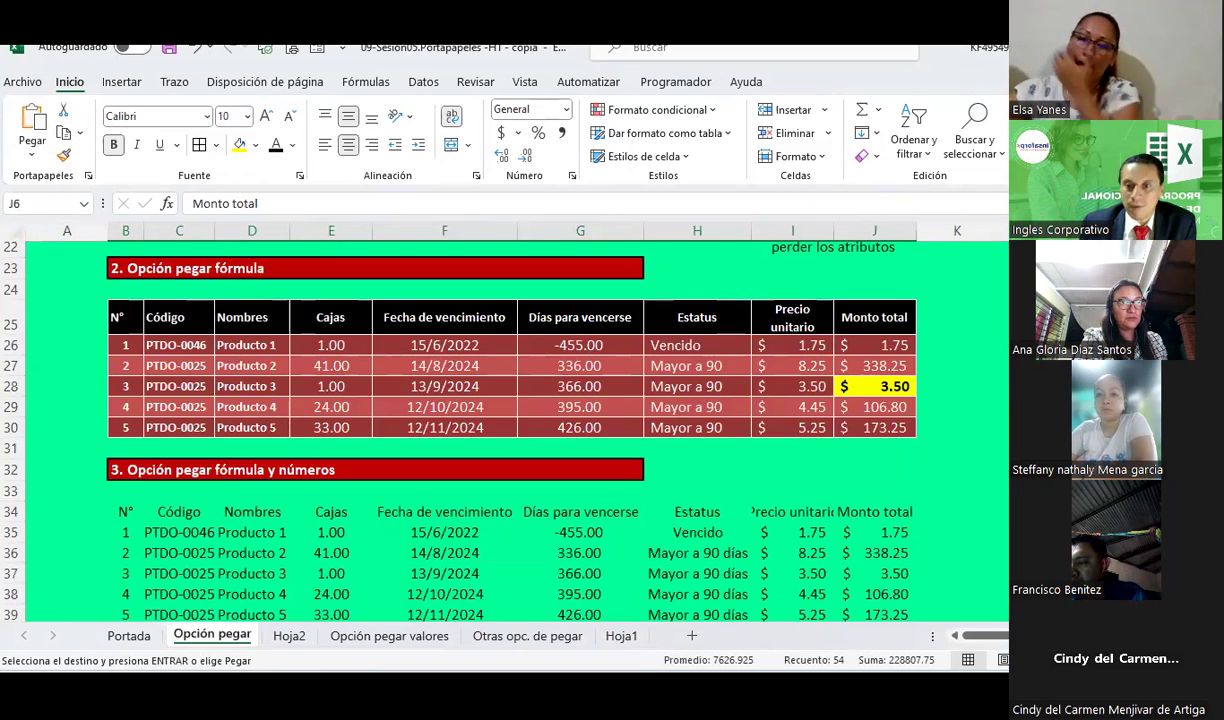
pyautogui.hscroll(3, 500, 430)
pyautogui.hscroll(1, 500, 430)
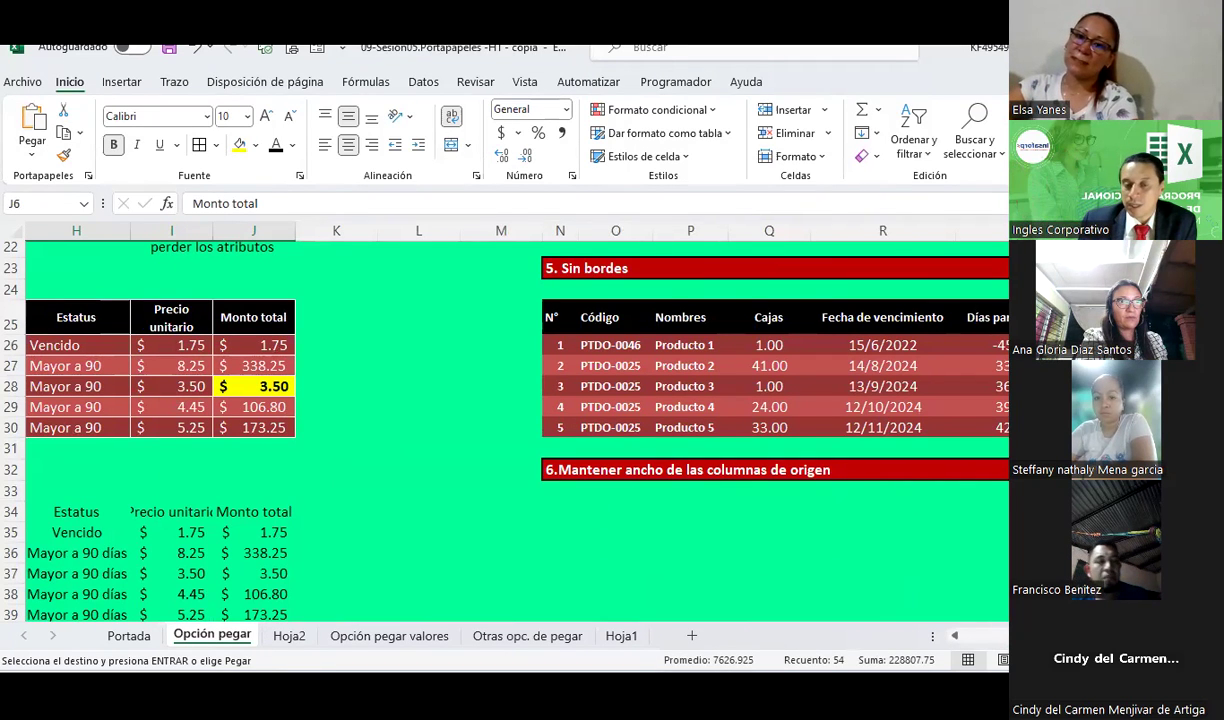
pyautogui.scroll(-2, 667, 485)
pyautogui.click(558, 388)
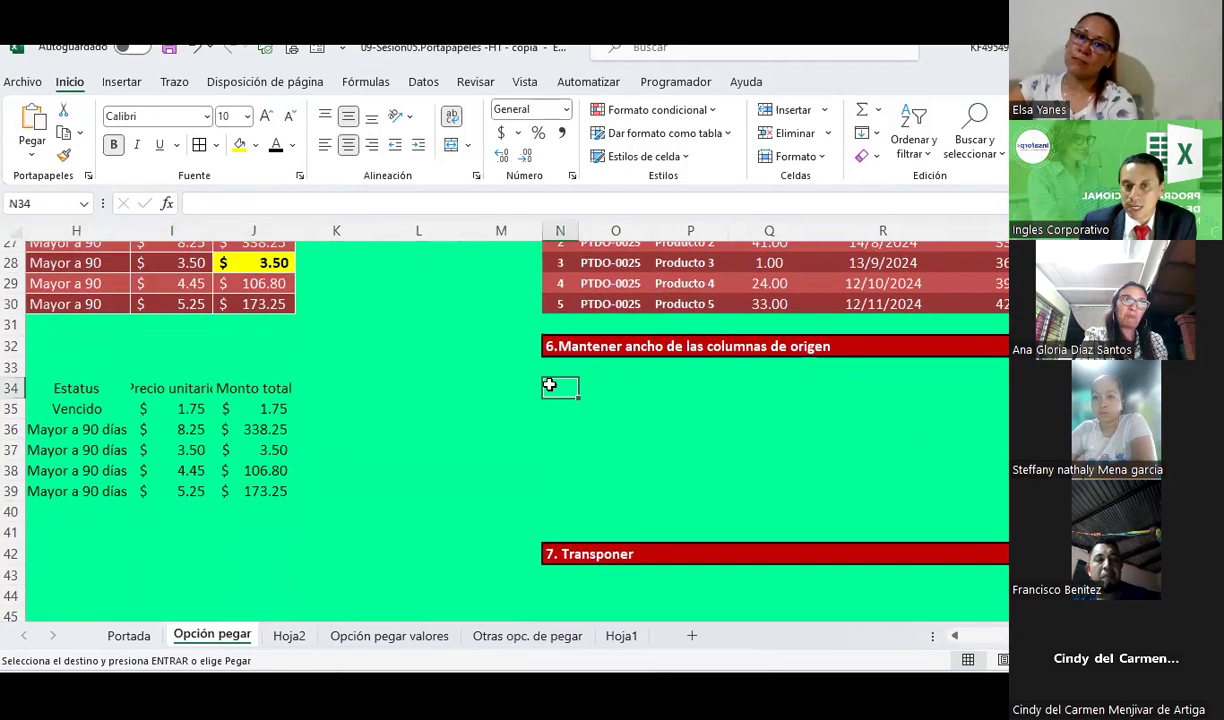
pyautogui.click(35, 125)
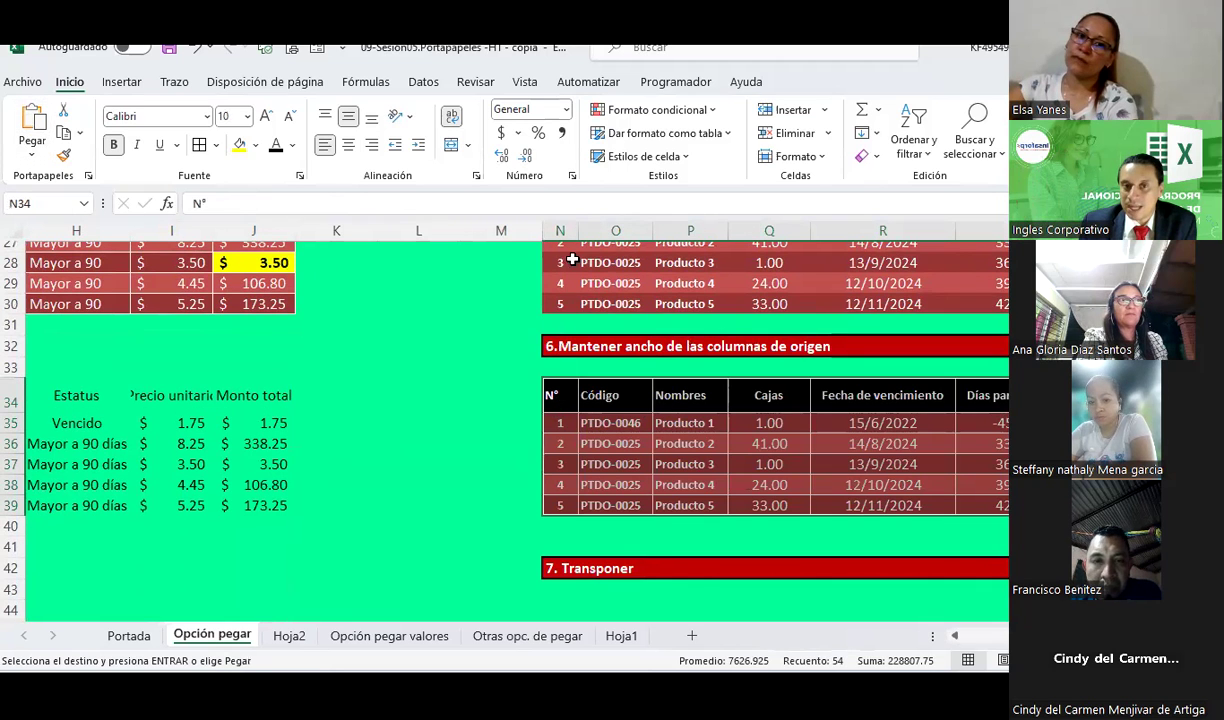
pyautogui.moveTo(578, 231); pyautogui.dragTo(578, 231)
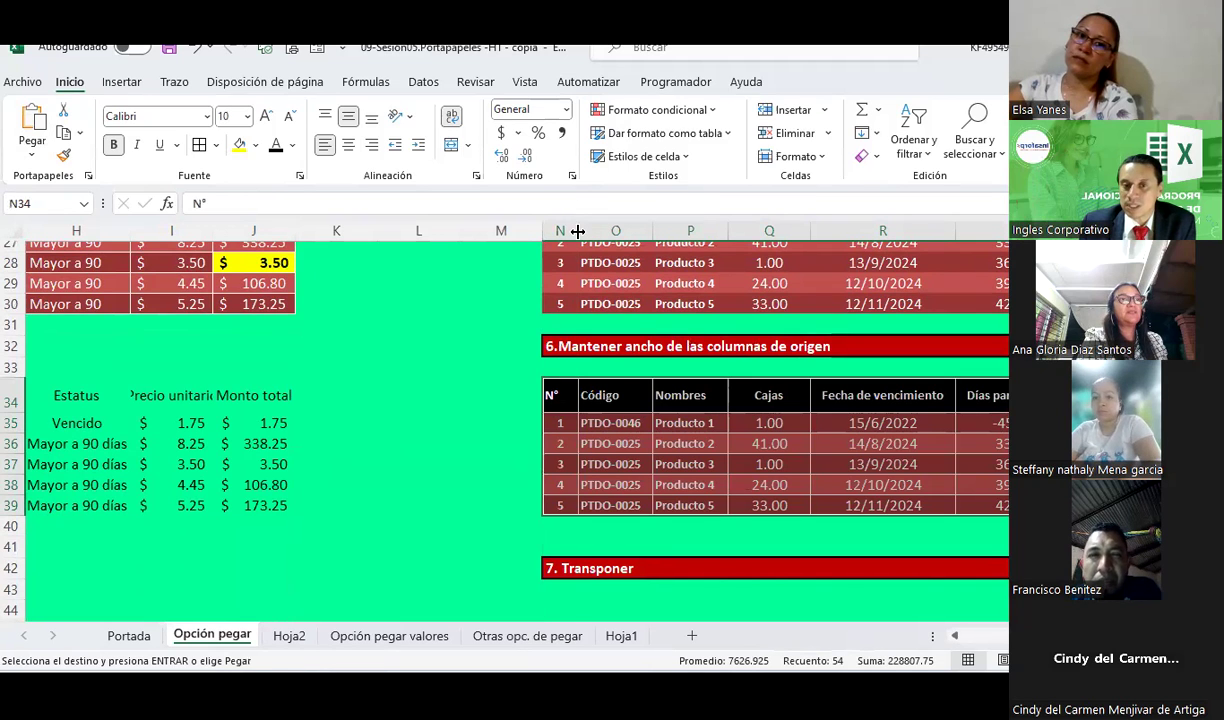
# On Hoja2, paste the copied product table at Y13
pyautogui.click(619, 637)
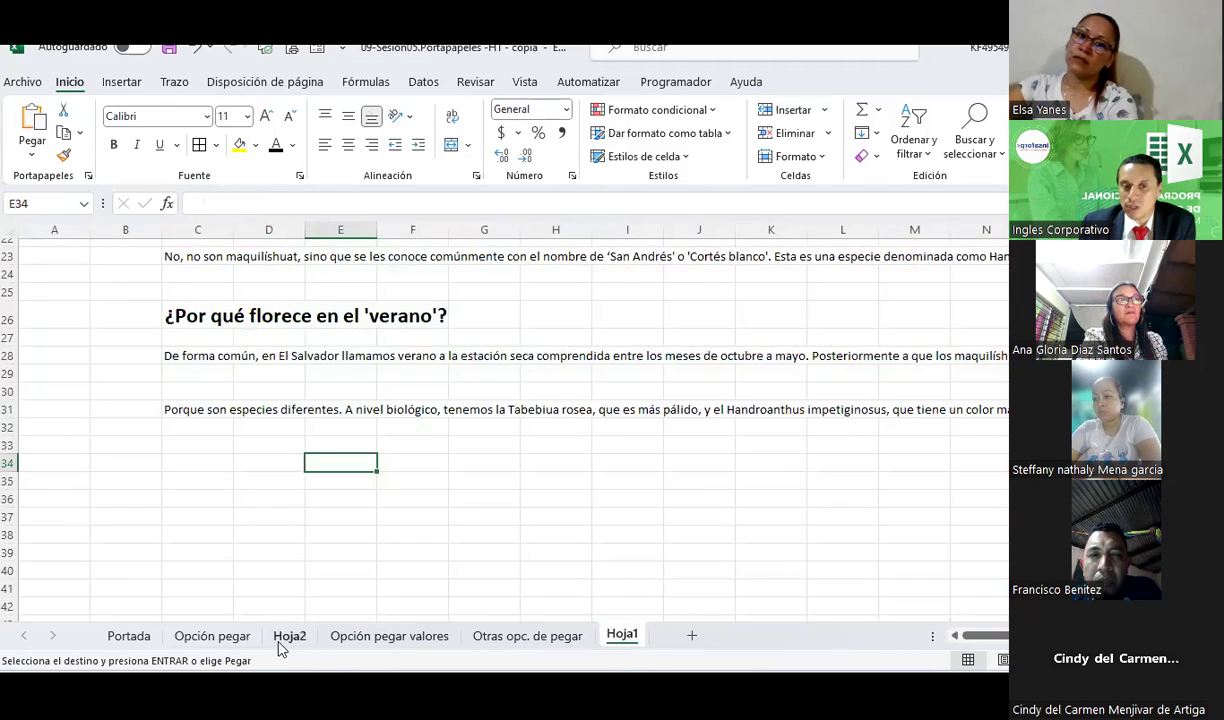
pyautogui.click(285, 637)
pyautogui.scroll(-2, 626, 564)
pyautogui.scroll(2, 626, 564)
pyautogui.click(110, 352)
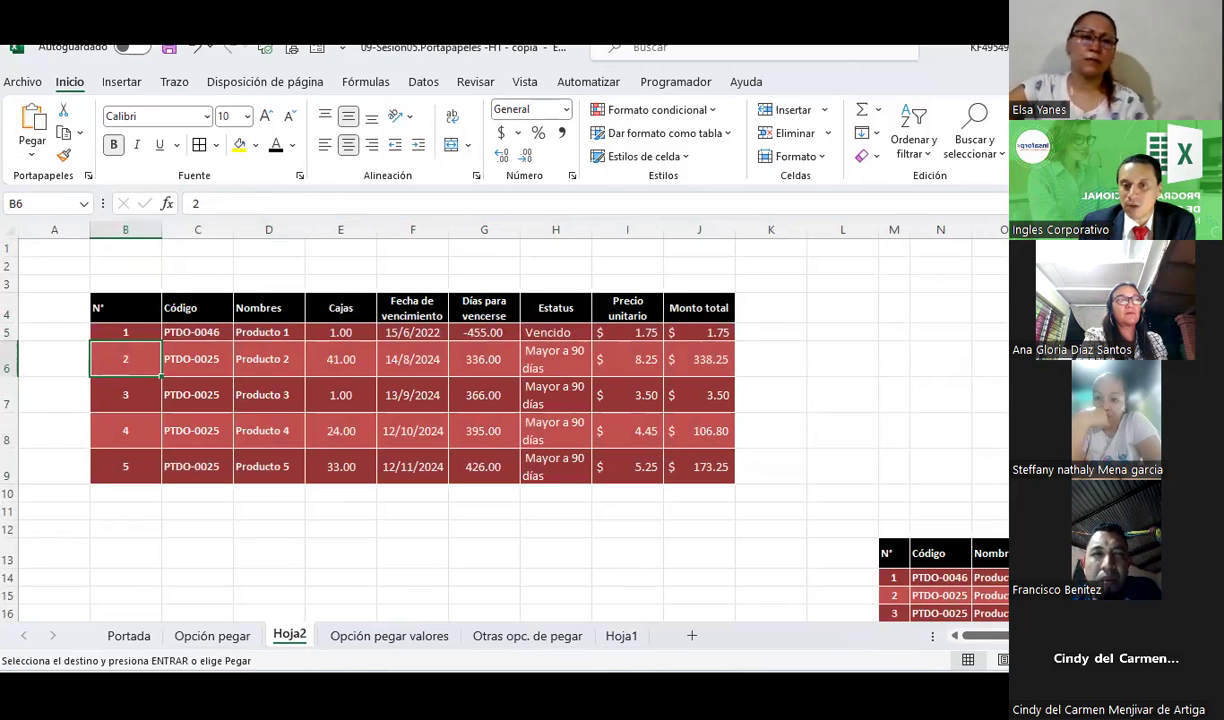
pyautogui.hscroll(3, 500, 420)
pyautogui.hscroll(2, 500, 420)
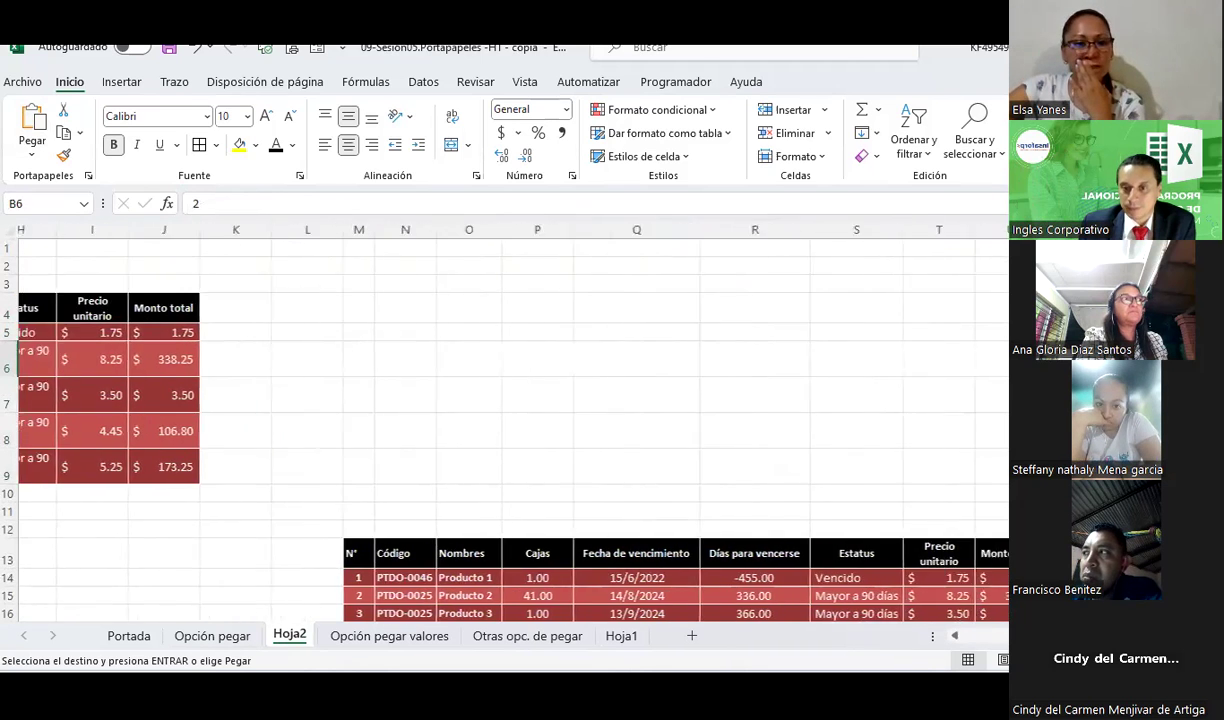
pyautogui.hscroll(2, 500, 420)
pyautogui.hscroll(2, 940, 555)
pyautogui.click(941, 553)
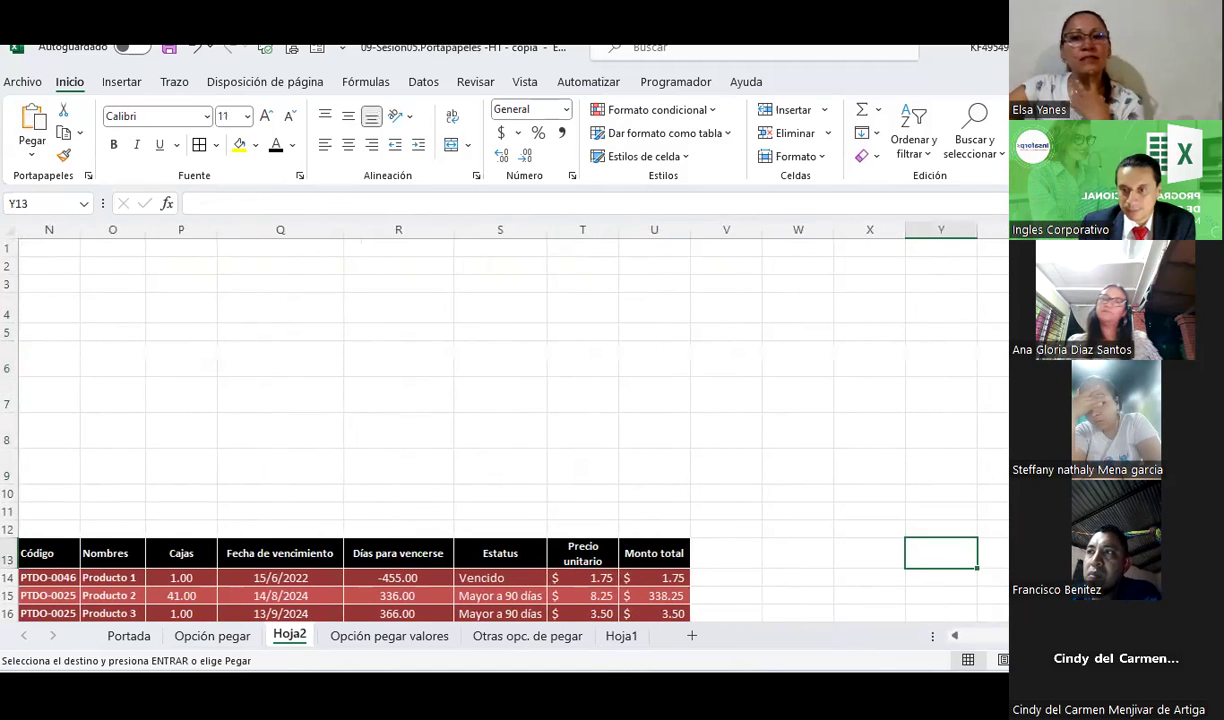
pyautogui.hscroll(1, 675, 426)
pyautogui.hscroll(1, 675, 426)
pyautogui.hscroll(2, 675, 426)
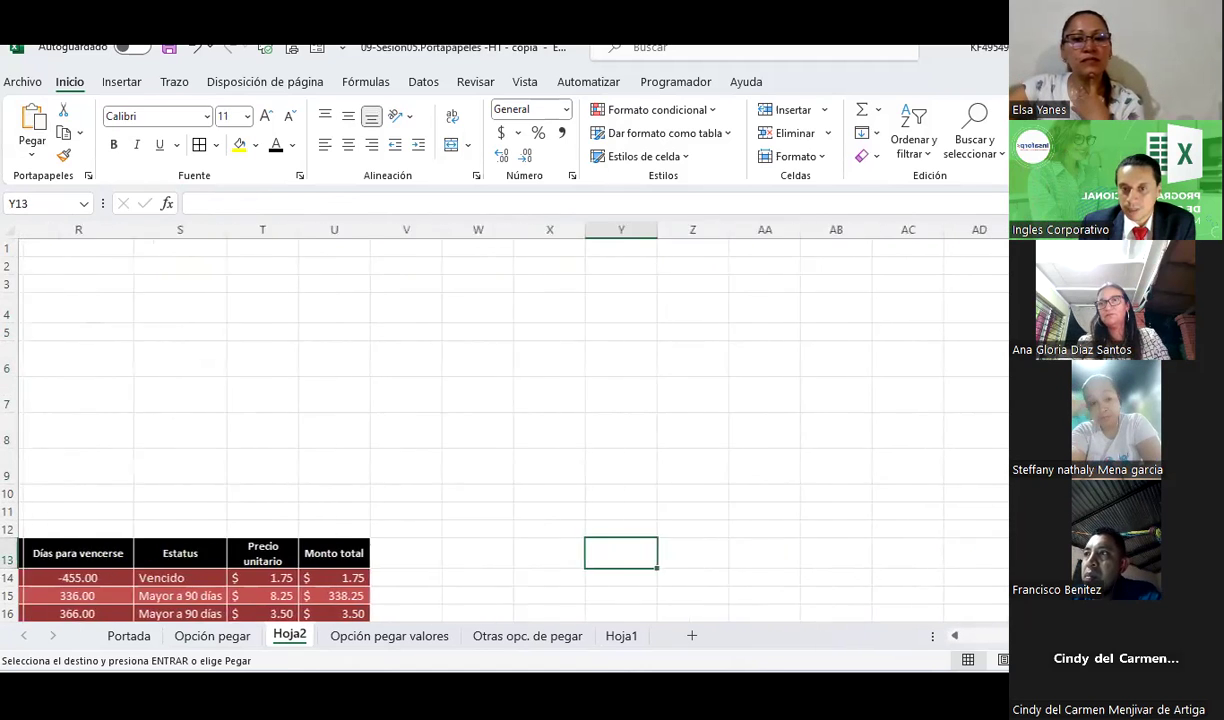
pyautogui.hscroll(2, 675, 426)
pyautogui.scroll(-3, 675, 426)
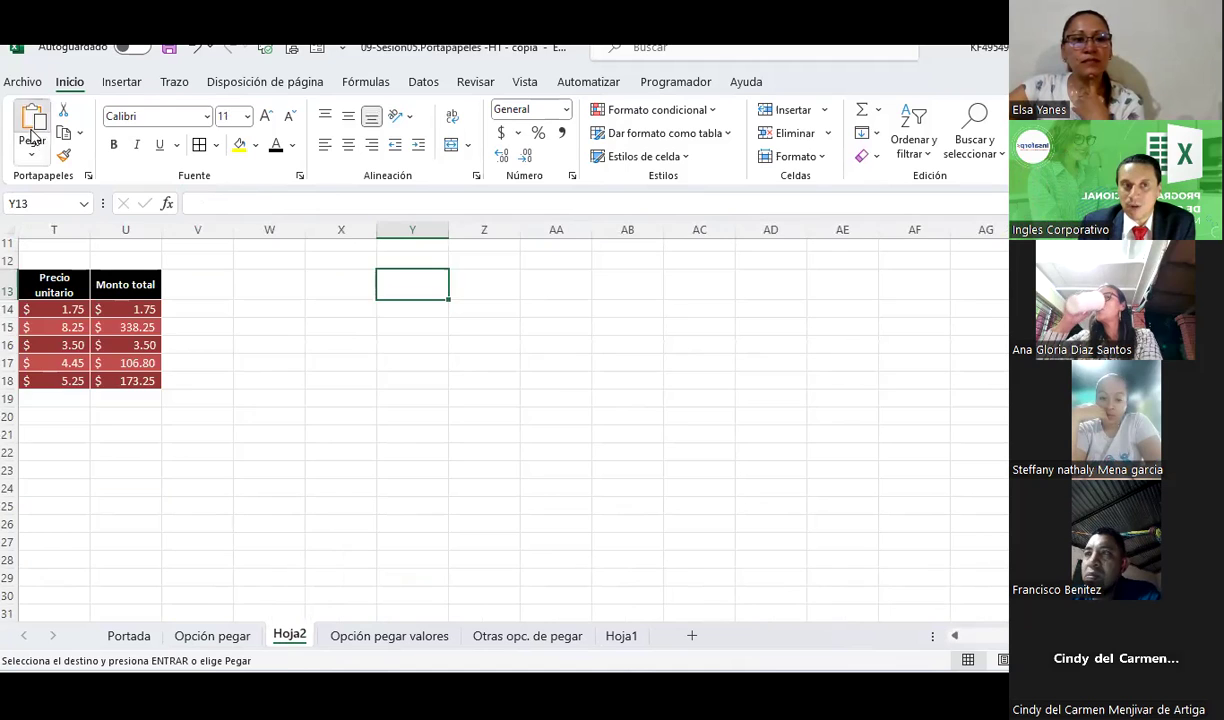
pyautogui.click(33, 135)
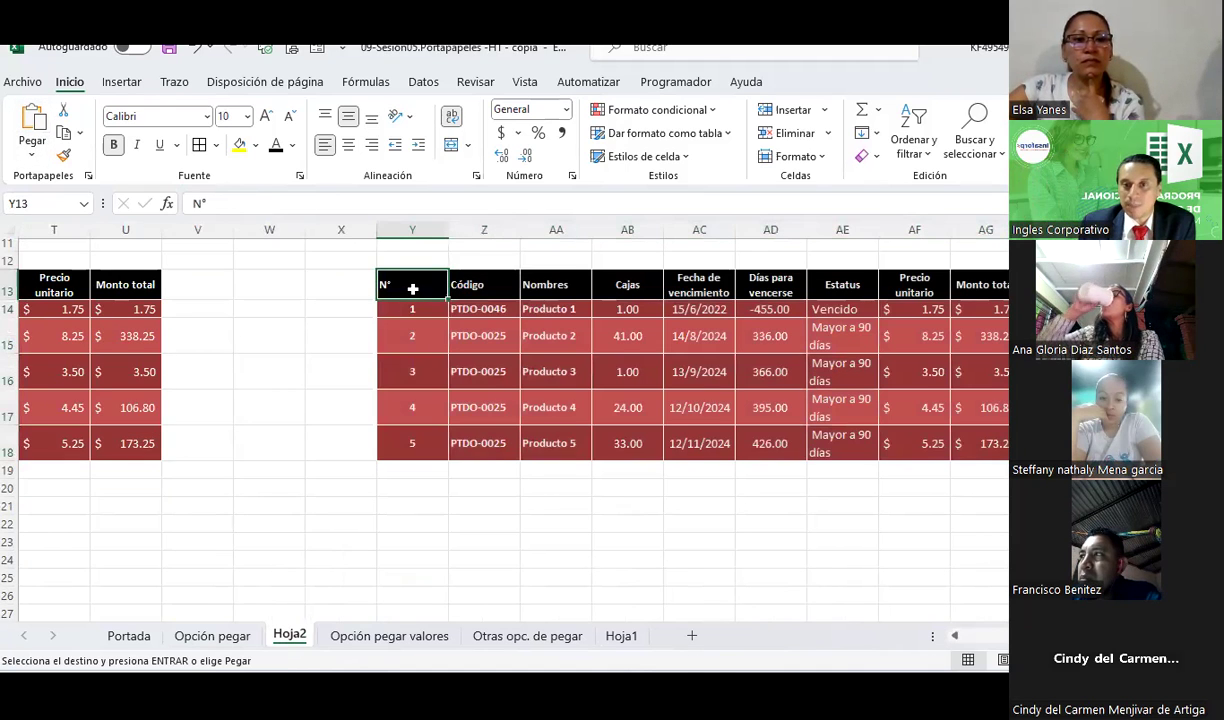
pyautogui.click(412, 288)
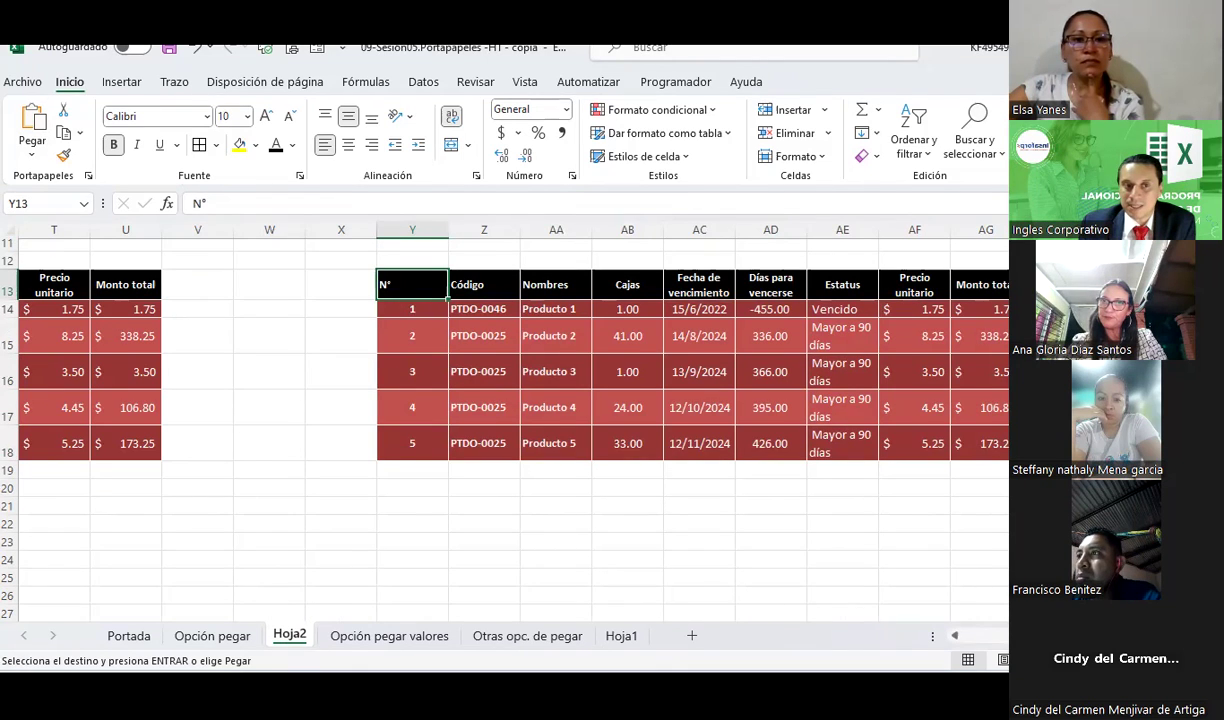
pyautogui.click(866, 341)
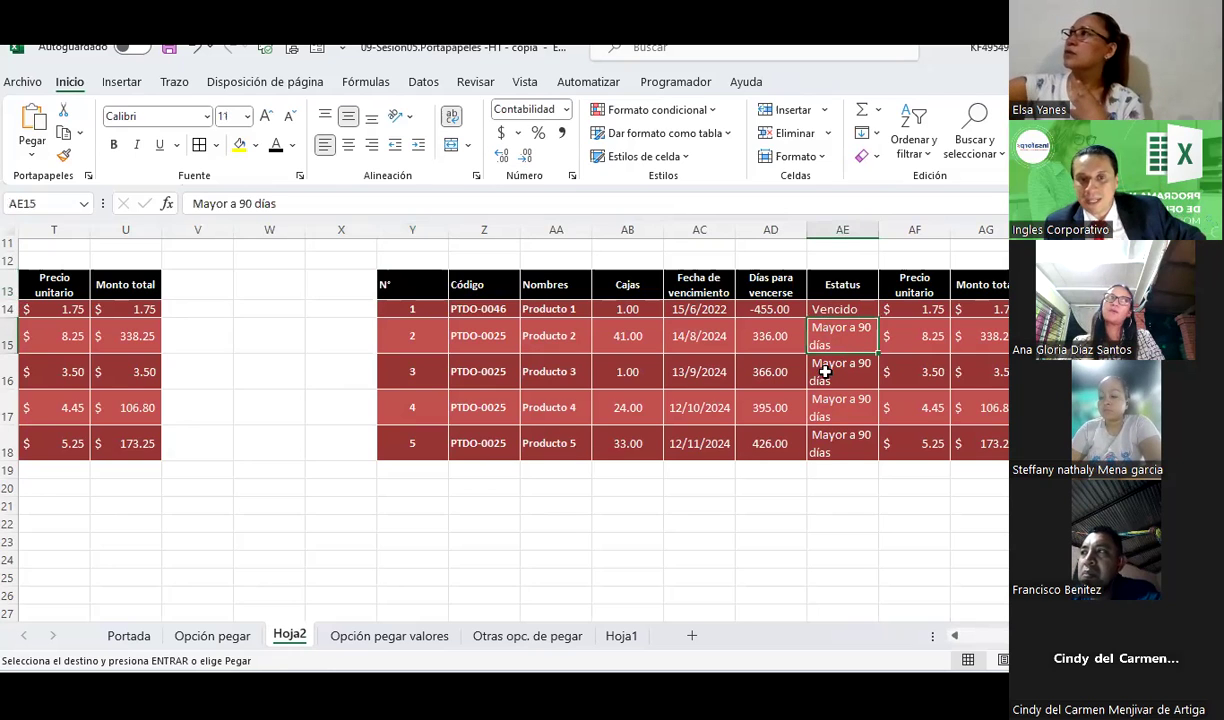
# Paste the table again at Y22 keeping the source column widths
pyautogui.click(408, 517)
pyautogui.click(32, 154)
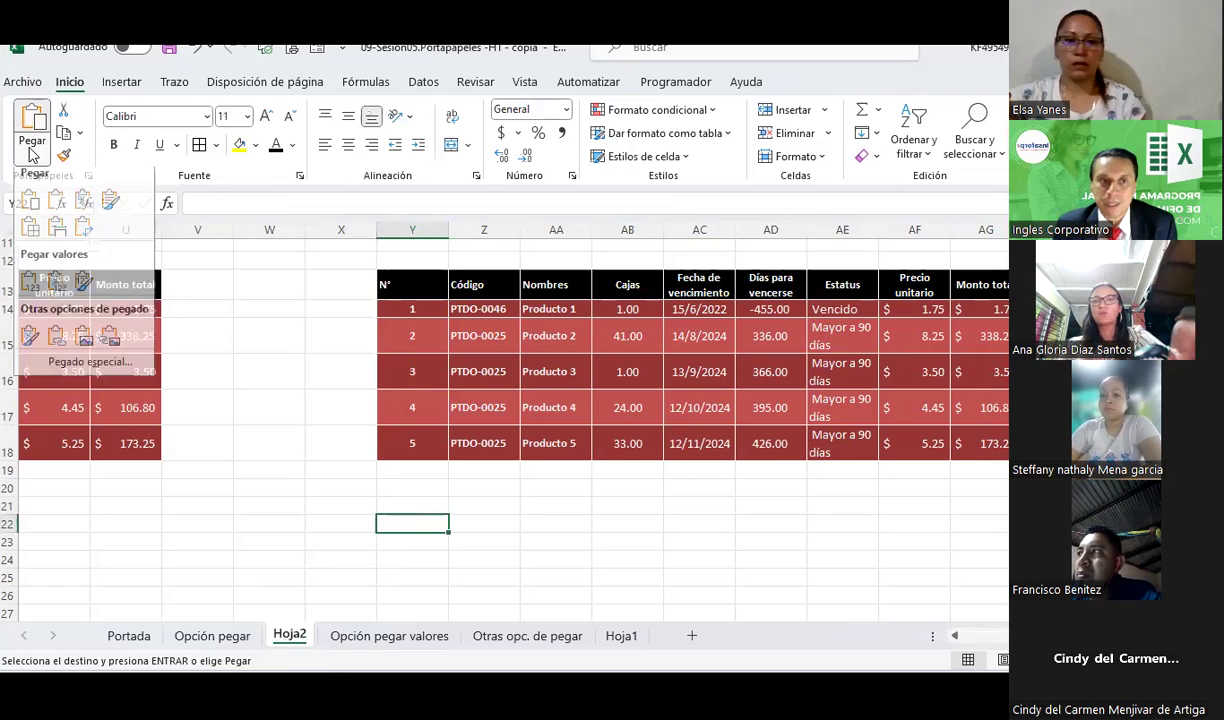
pyautogui.click(55, 228)
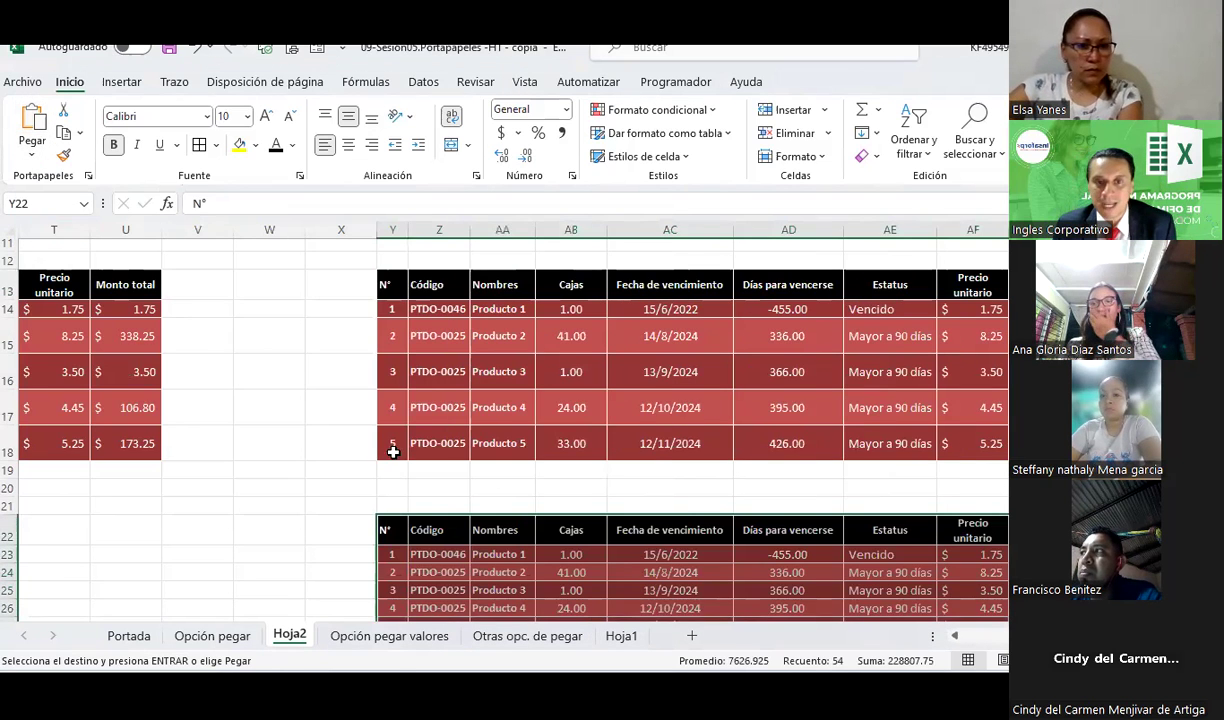
pyautogui.scroll(-2, 517, 464)
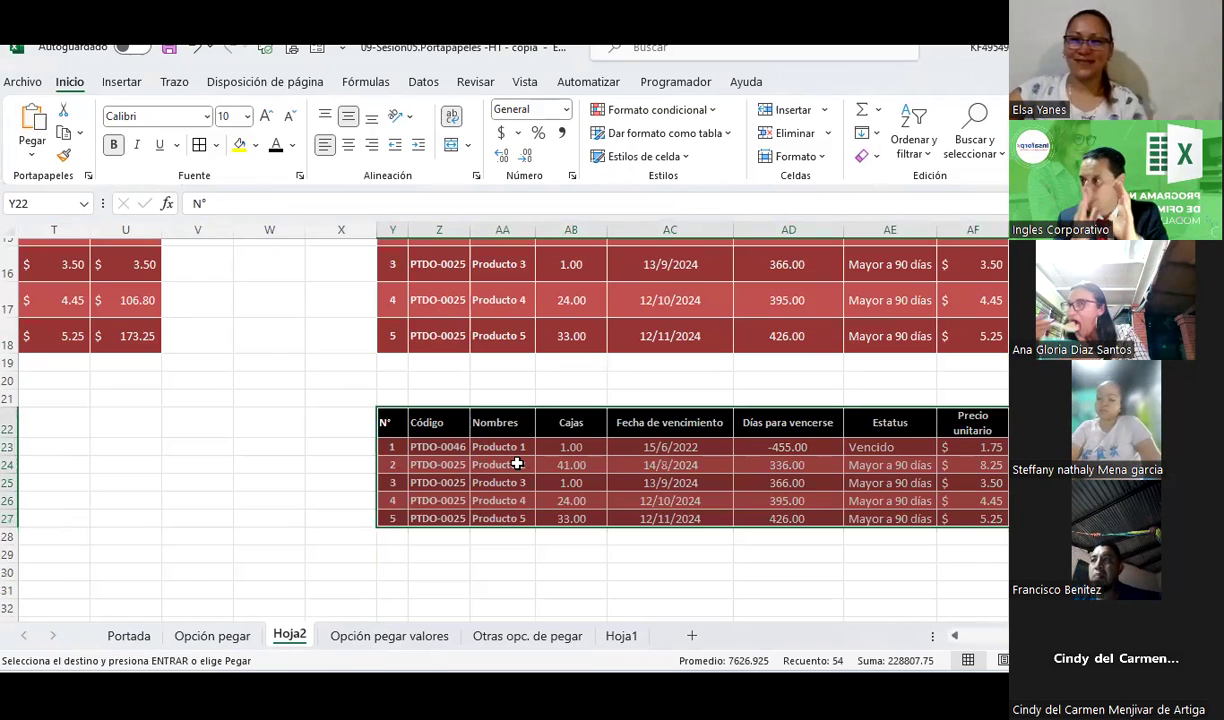
# Go to the Opción pegar valores sheet and look over its sections
pyautogui.click(390, 636)
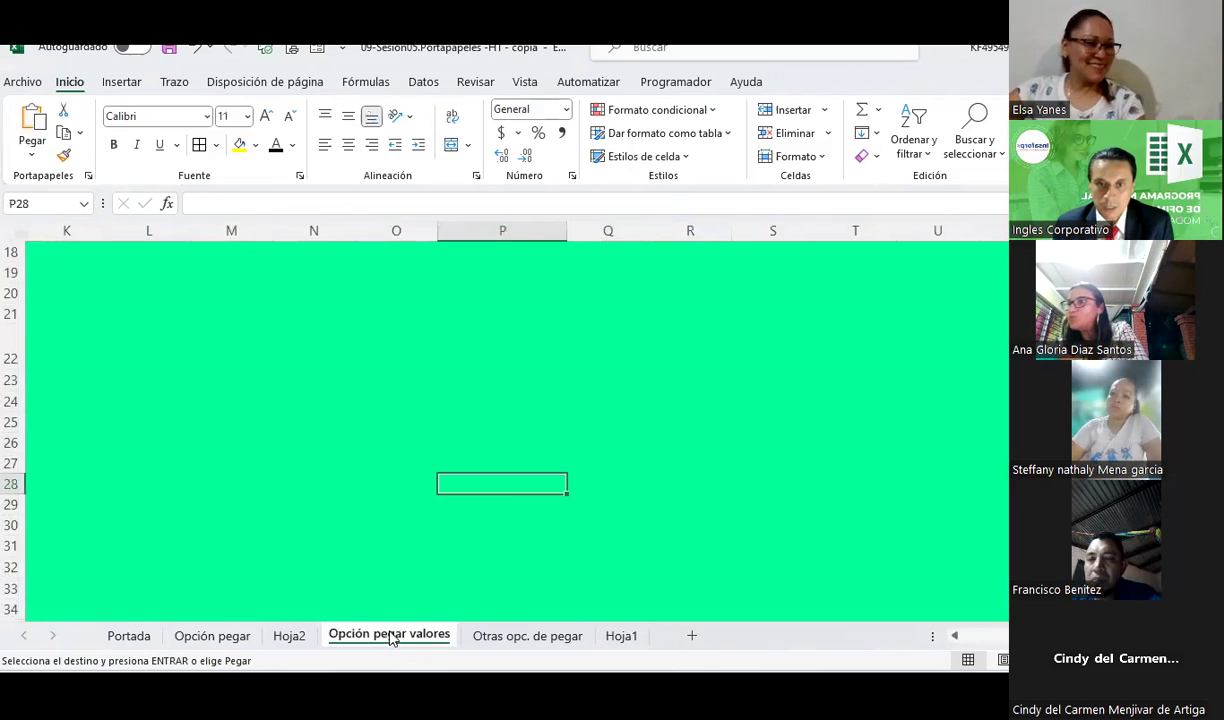
pyautogui.scroll(4, 406, 571)
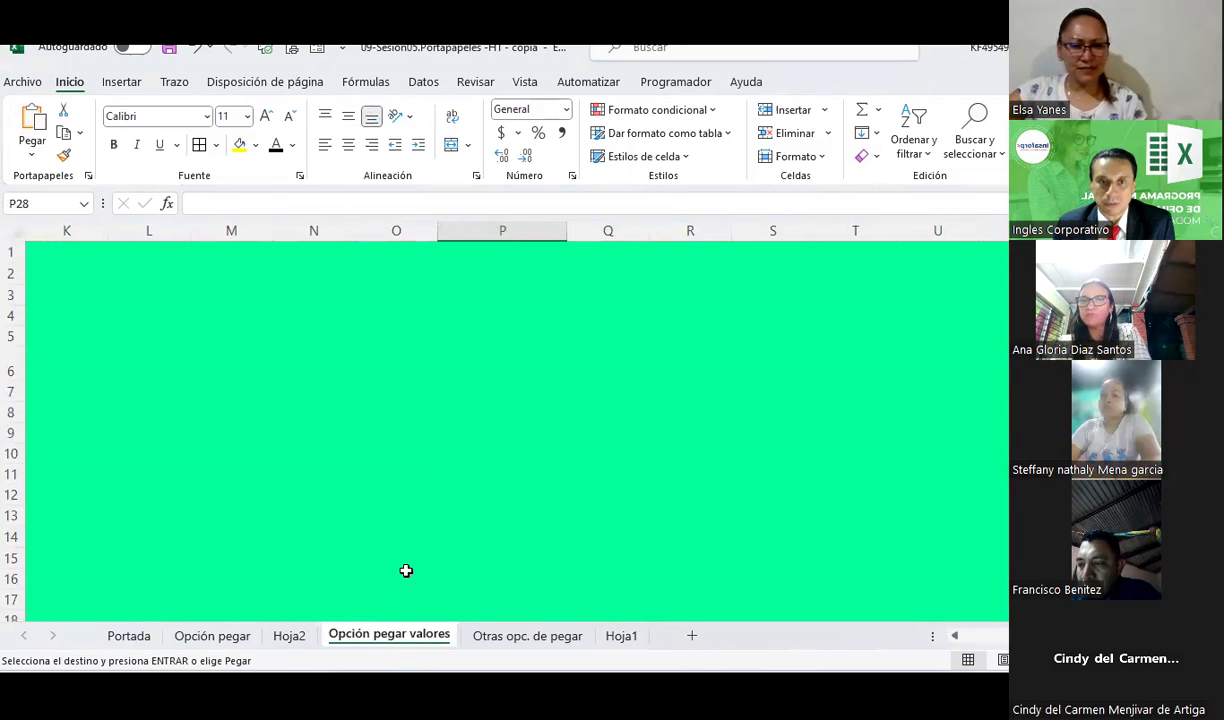
pyautogui.click(956, 636)
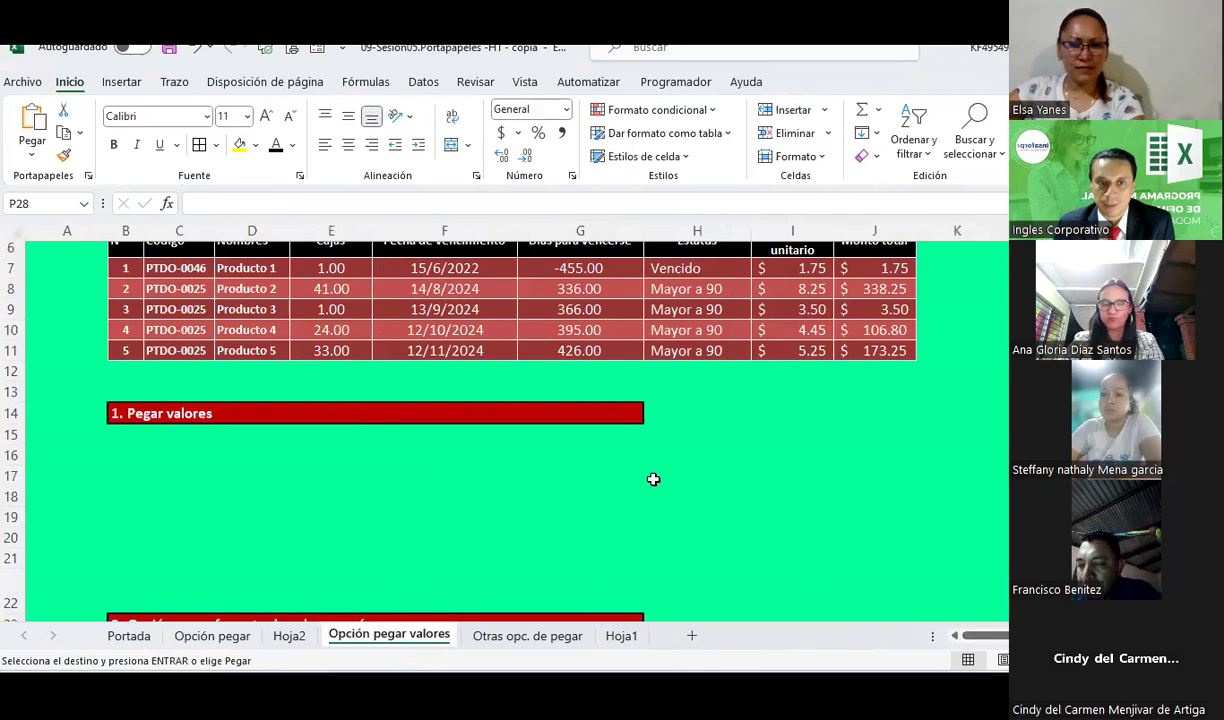
pyautogui.scroll(-2, 653, 480)
pyautogui.scroll(-3, 653, 480)
pyautogui.scroll(4, 653, 480)
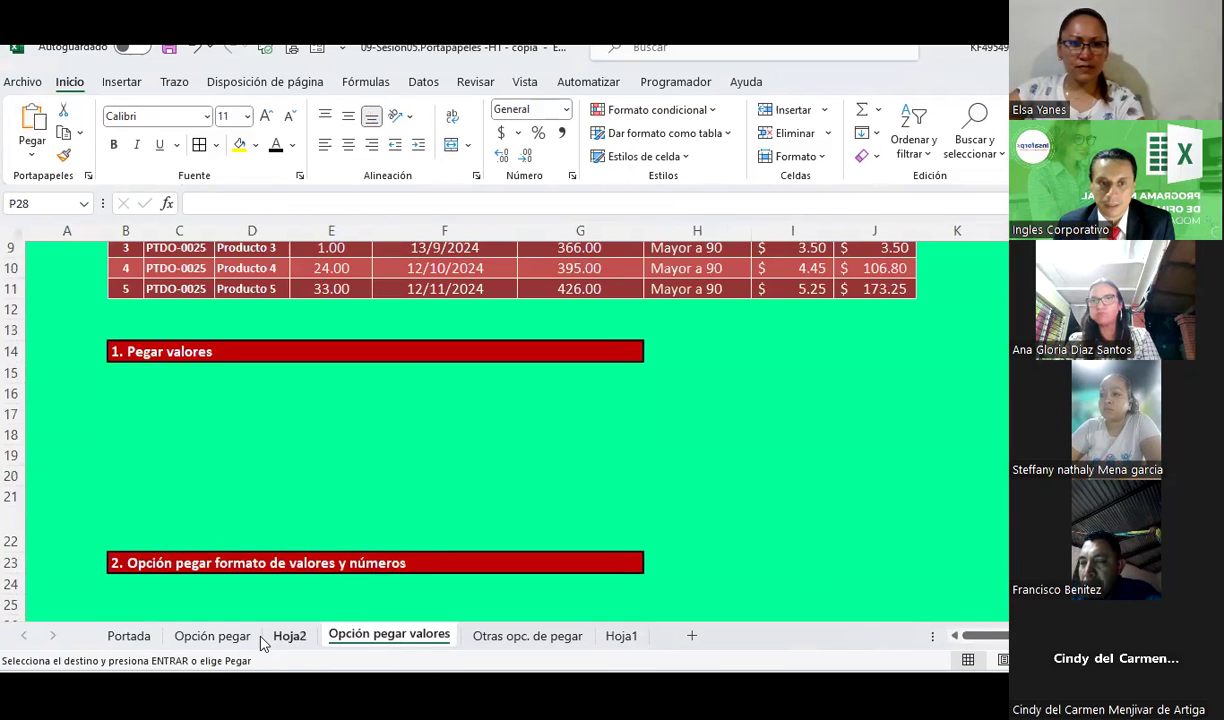
# On Opción pegar, copy the Tabla origen table B6:J11 and select N44 under Transponer
pyautogui.click(240, 637)
pyautogui.scroll(-3, 494, 474)
pyautogui.click(551, 426)
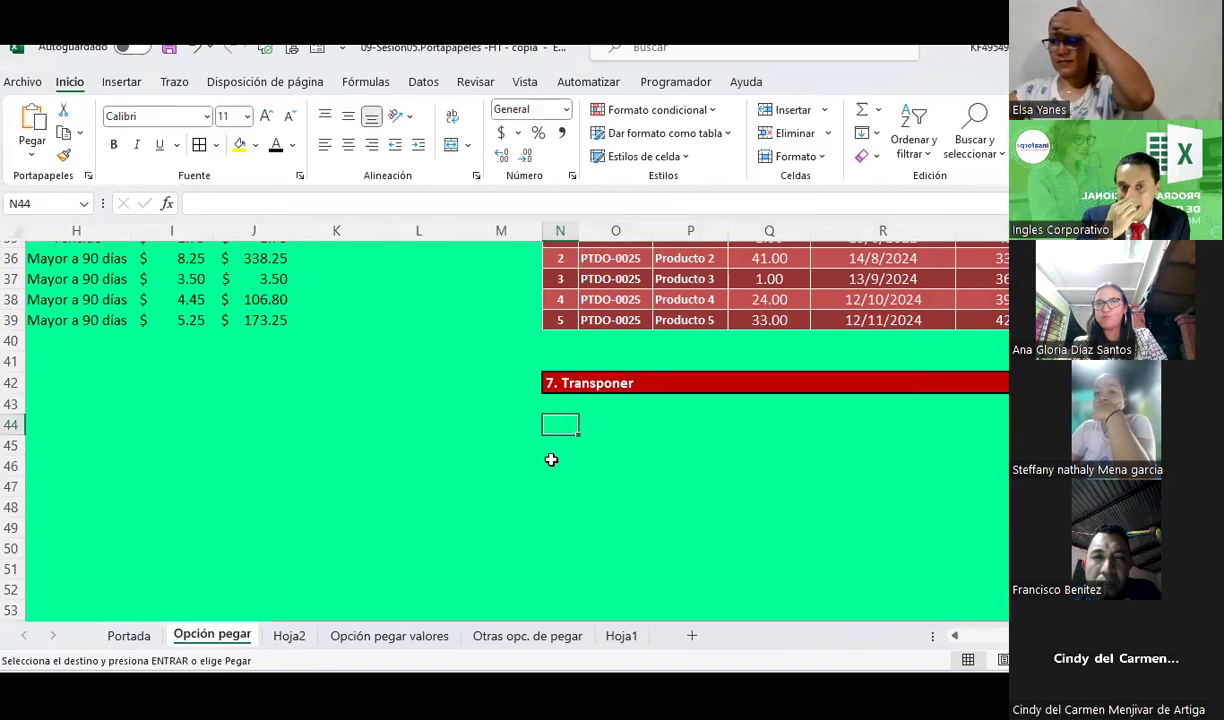
pyautogui.scroll(1, 575, 475)
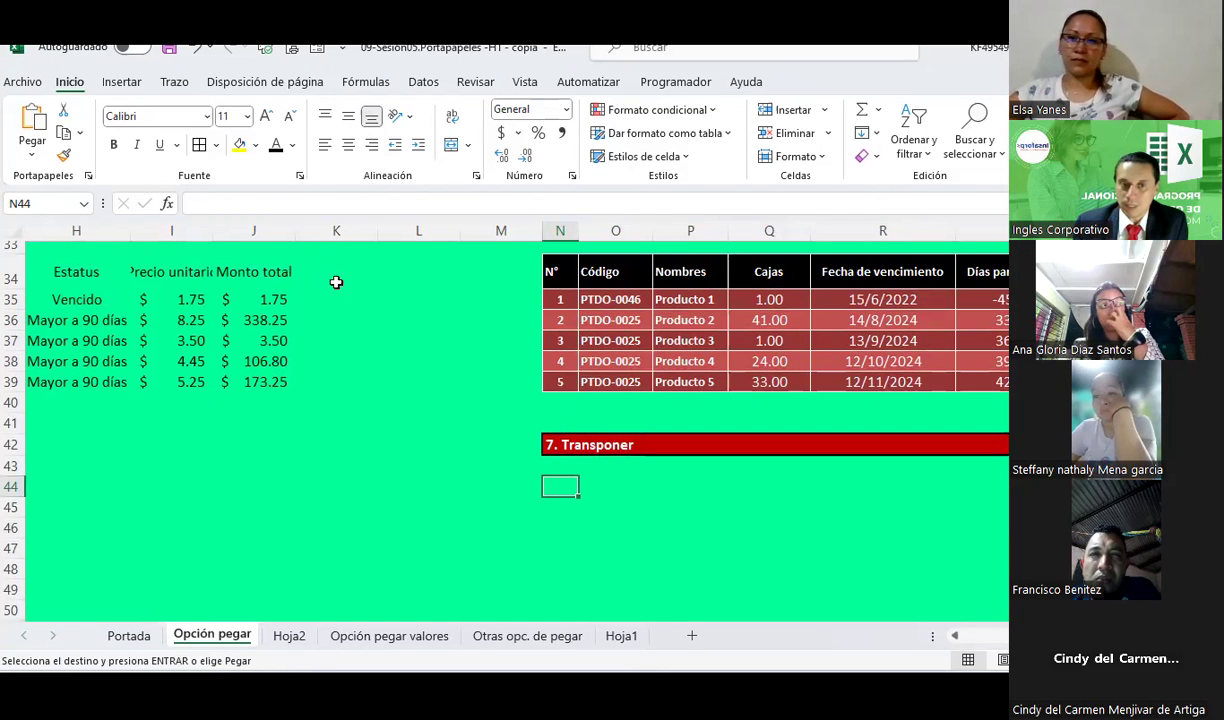
pyautogui.scroll(11, 336, 283)
pyautogui.click(223, 362)
pyautogui.moveTo(237, 441)
pyautogui.mouseDown()
pyautogui.moveTo(36, 445)
pyautogui.moveTo(123, 470)
pyautogui.mouseUp()
pyautogui.hotkey('ctrl', 'v')
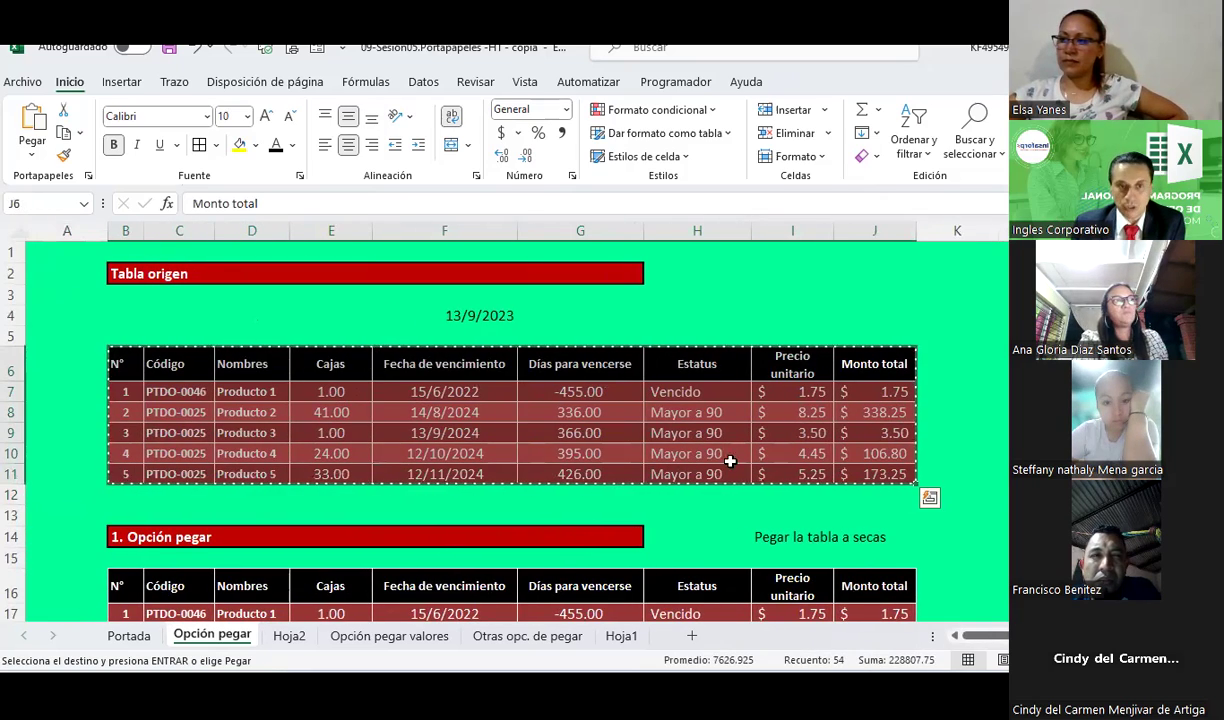
pyautogui.scroll(-5, 731, 461)
pyautogui.scroll(-7, 822, 445)
pyautogui.scroll(-1, 822, 445)
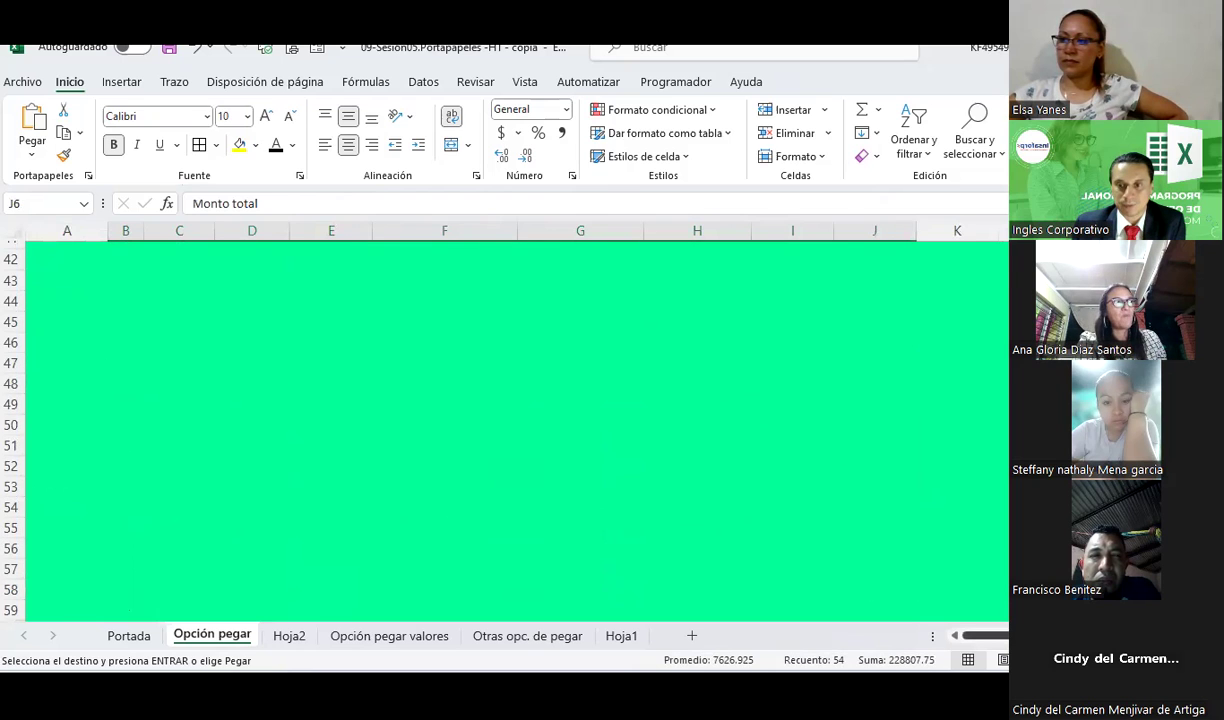
pyautogui.hscroll(5, 694, 494)
pyautogui.hscroll(-2, 694, 494)
pyautogui.scroll(2, 590, 429)
pyautogui.click(583, 428)
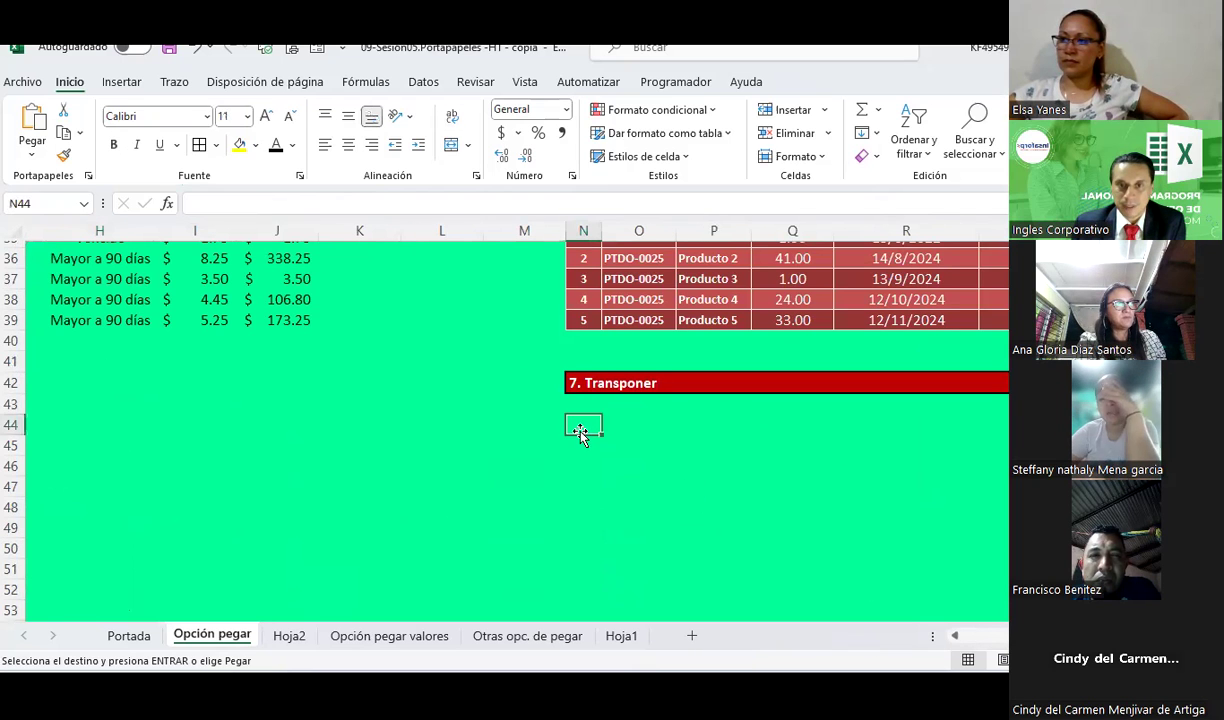
# Paste the table transposed at N44, undoing an accidental move
pyautogui.click(33, 145)
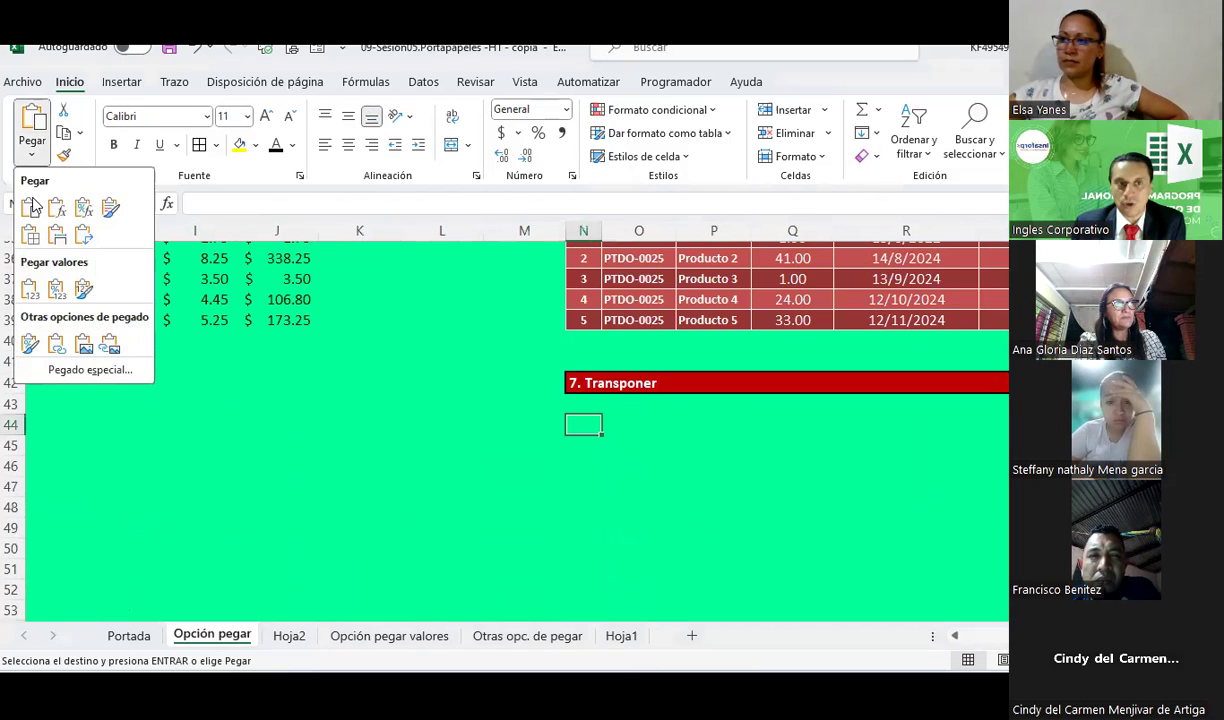
pyautogui.click(85, 238)
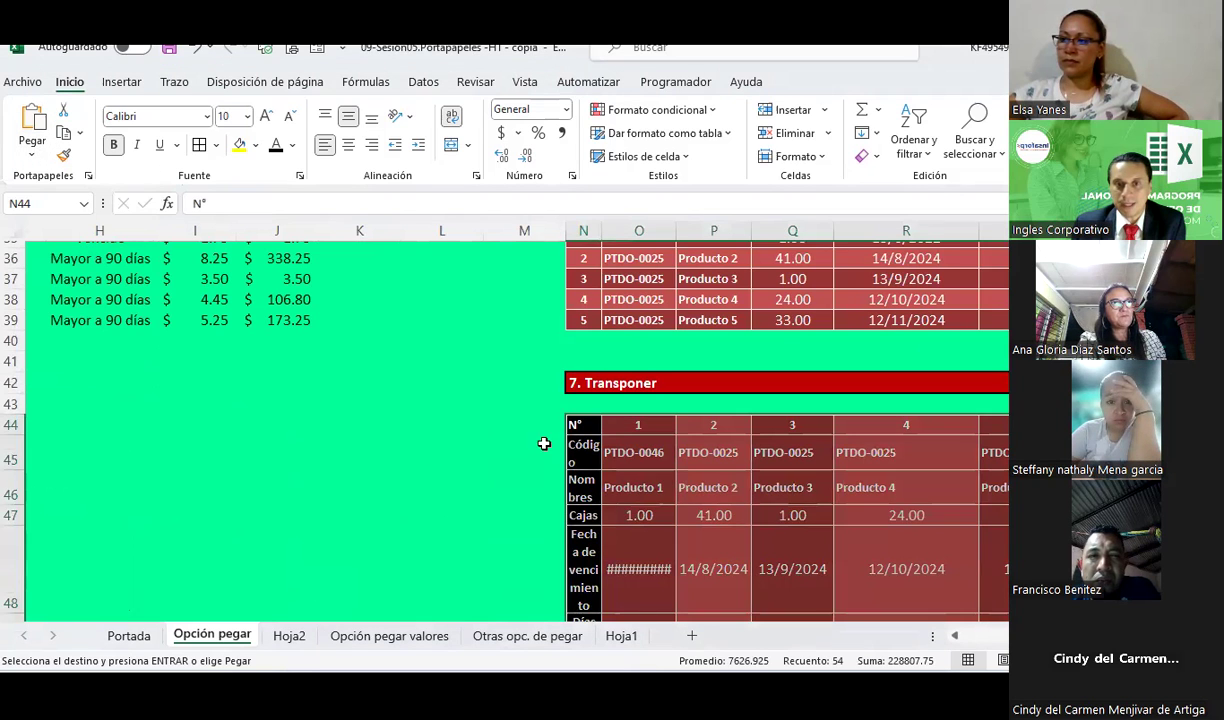
pyautogui.scroll(-2, 583, 431)
pyautogui.scroll(-1, 571, 380)
pyautogui.moveTo(571, 363); pyautogui.dragTo(579, 359)
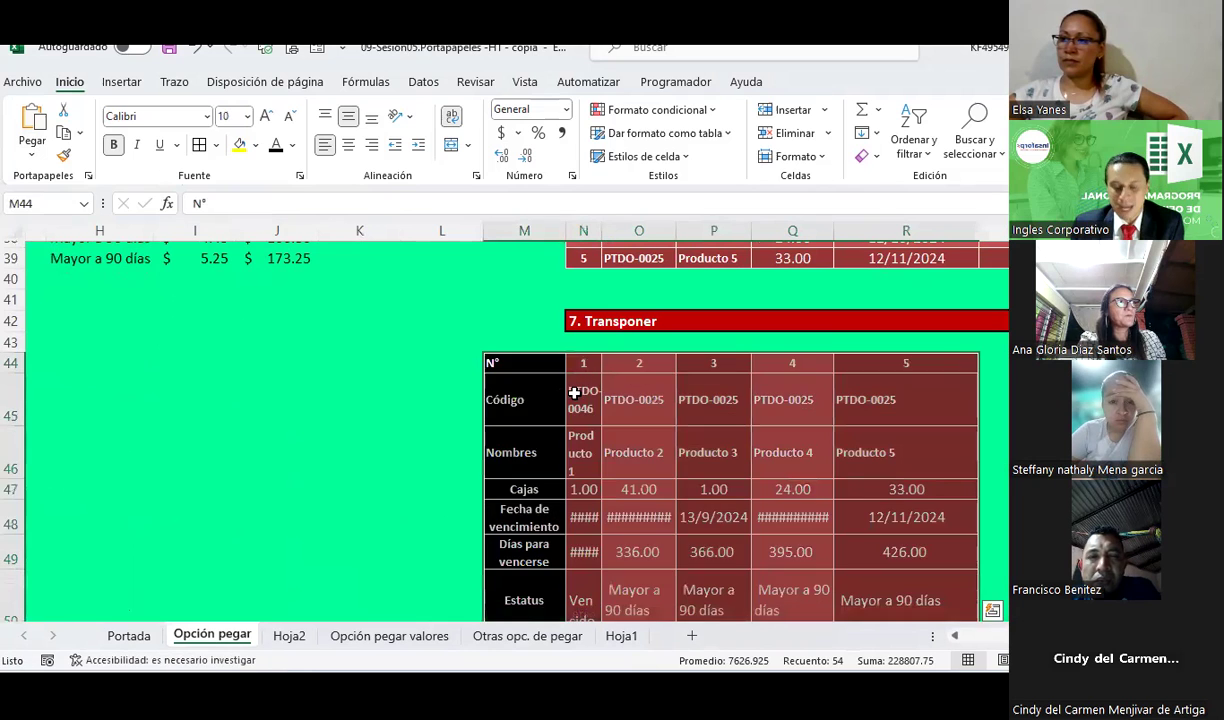
pyautogui.hotkey('ctrl', 'z')
# Autofit column O so the date in O48 displays fully
pyautogui.moveTo(585, 362)
pyautogui.mouseDown()
pyautogui.moveTo(592, 646)
pyautogui.moveTo(590, 580)
pyautogui.mouseUp()
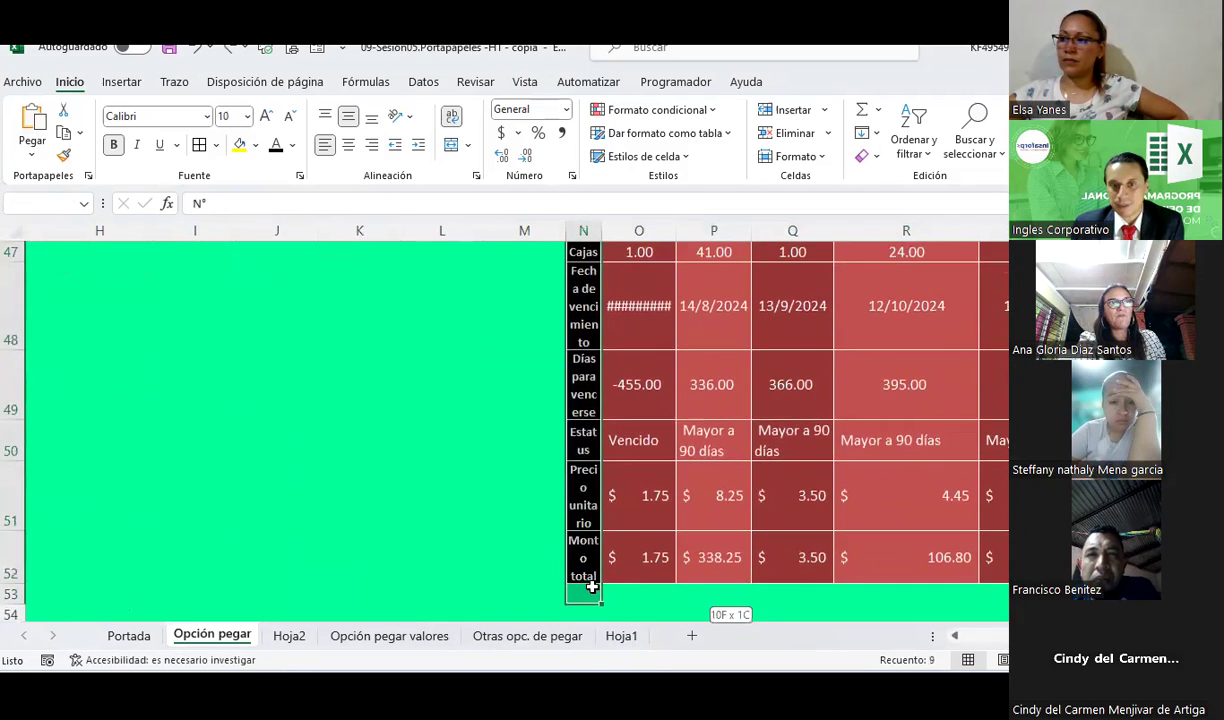
pyautogui.scroll(2, 600, 500)
pyautogui.scroll(4, 619, 438)
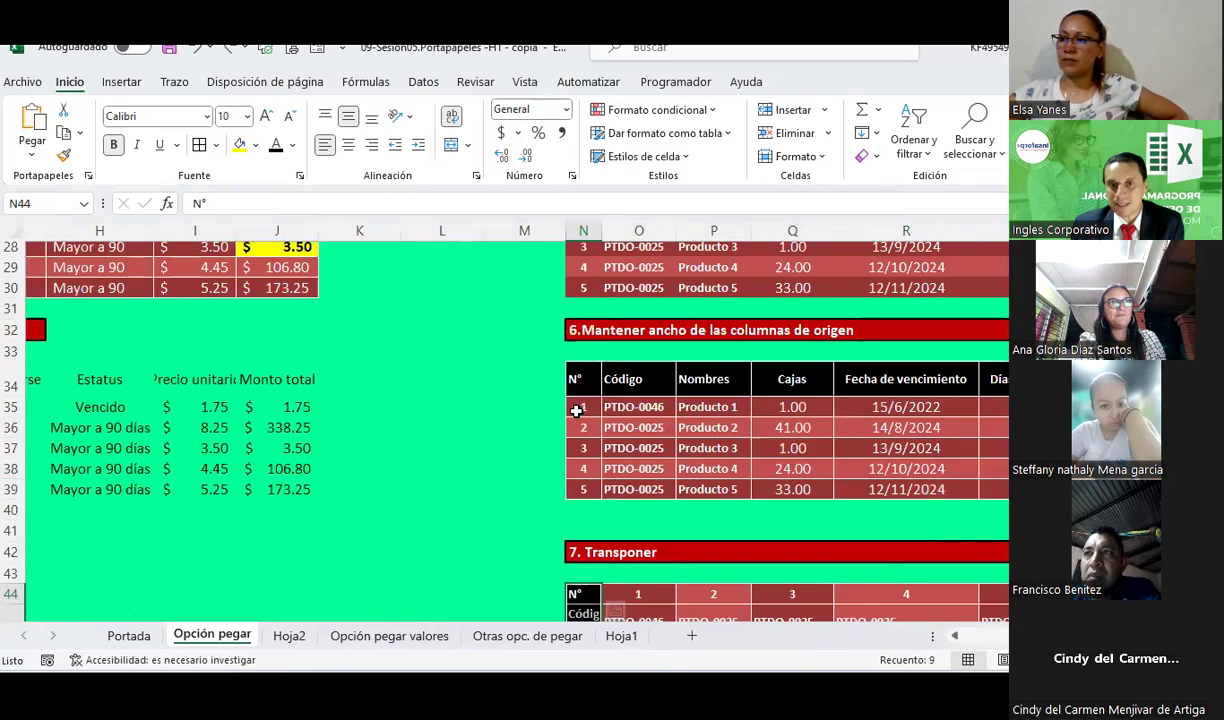
pyautogui.moveTo(580, 406); pyautogui.dragTo(929, 445)
pyautogui.scroll(-3, 689, 433)
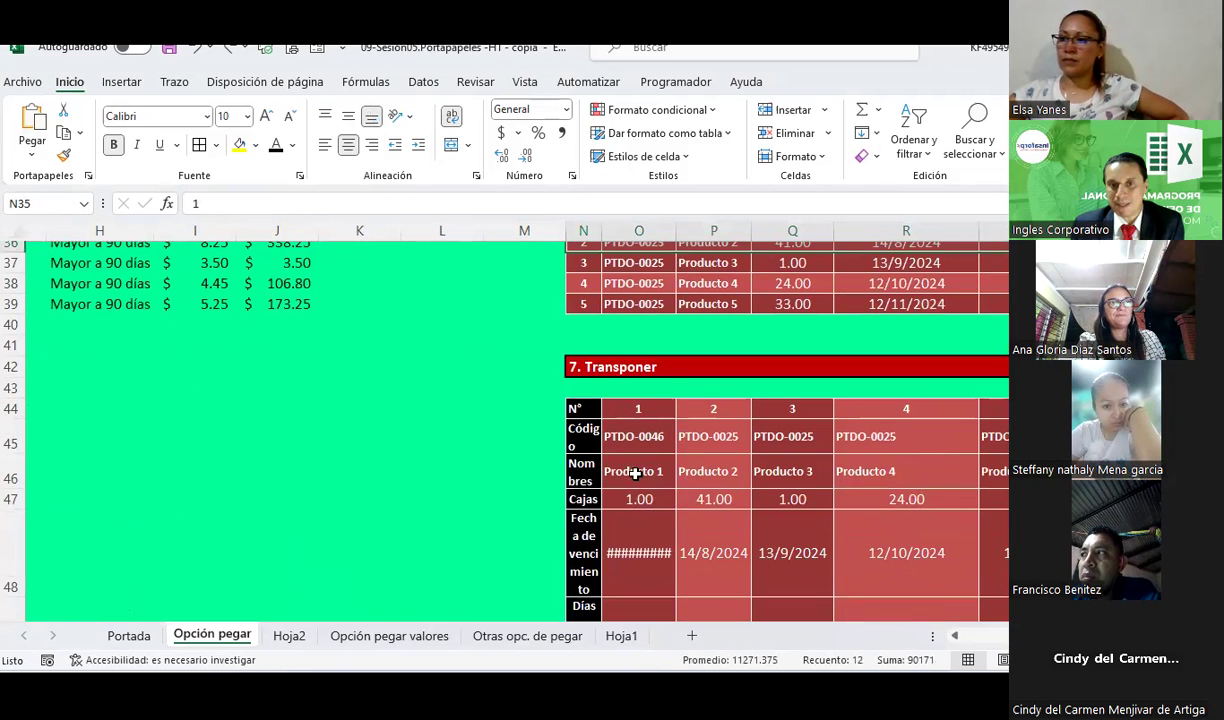
pyautogui.doubleClick(675, 231)
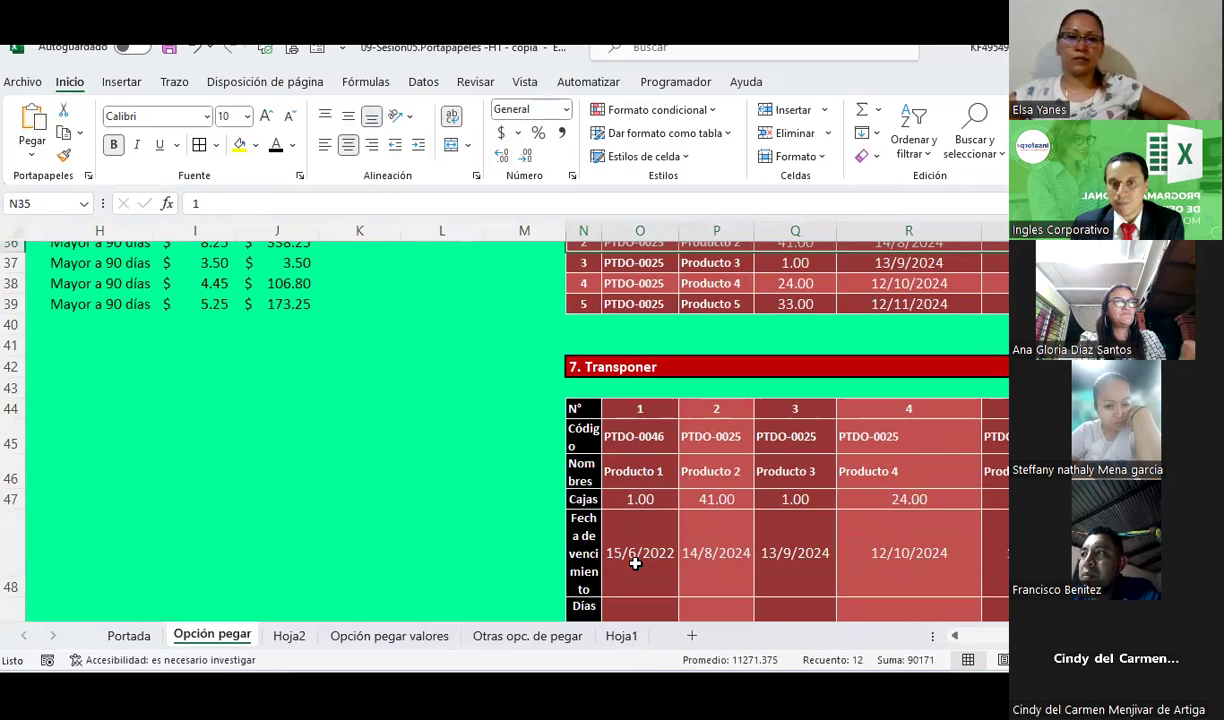
pyautogui.click(635, 563)
# Copy the transposed table's header row
pyautogui.scroll(2, 687, 483)
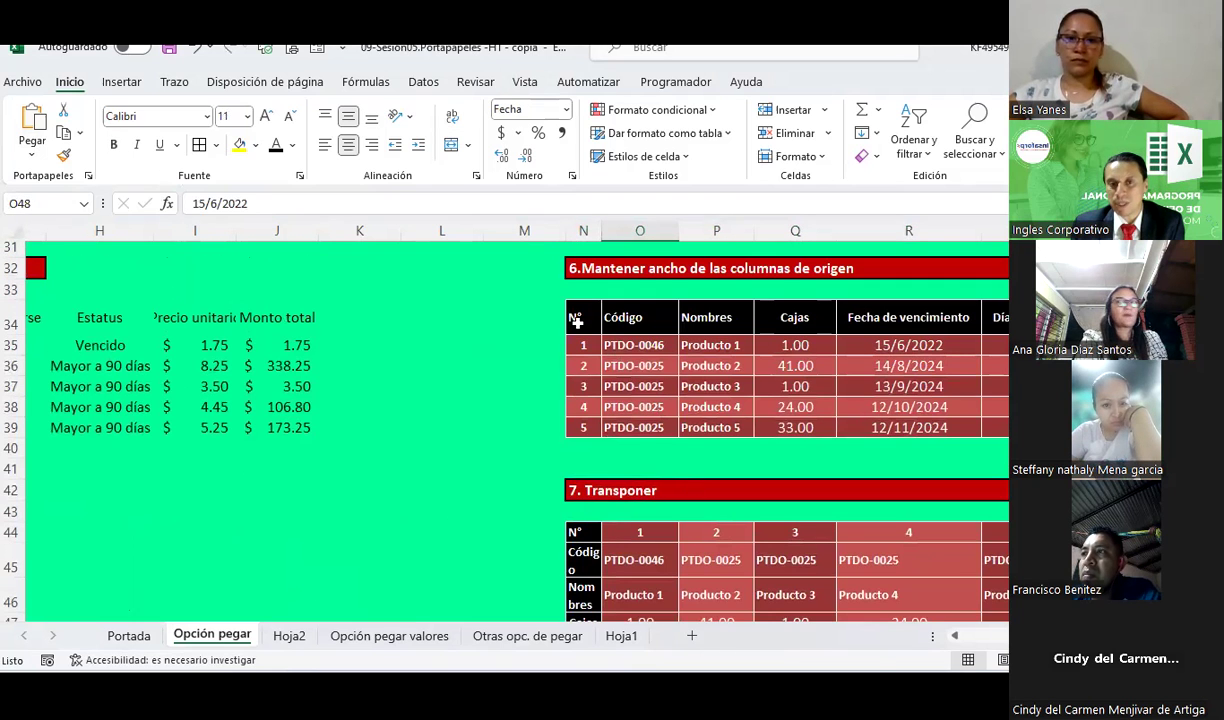
pyautogui.moveTo(577, 321); pyautogui.dragTo(1005, 318)
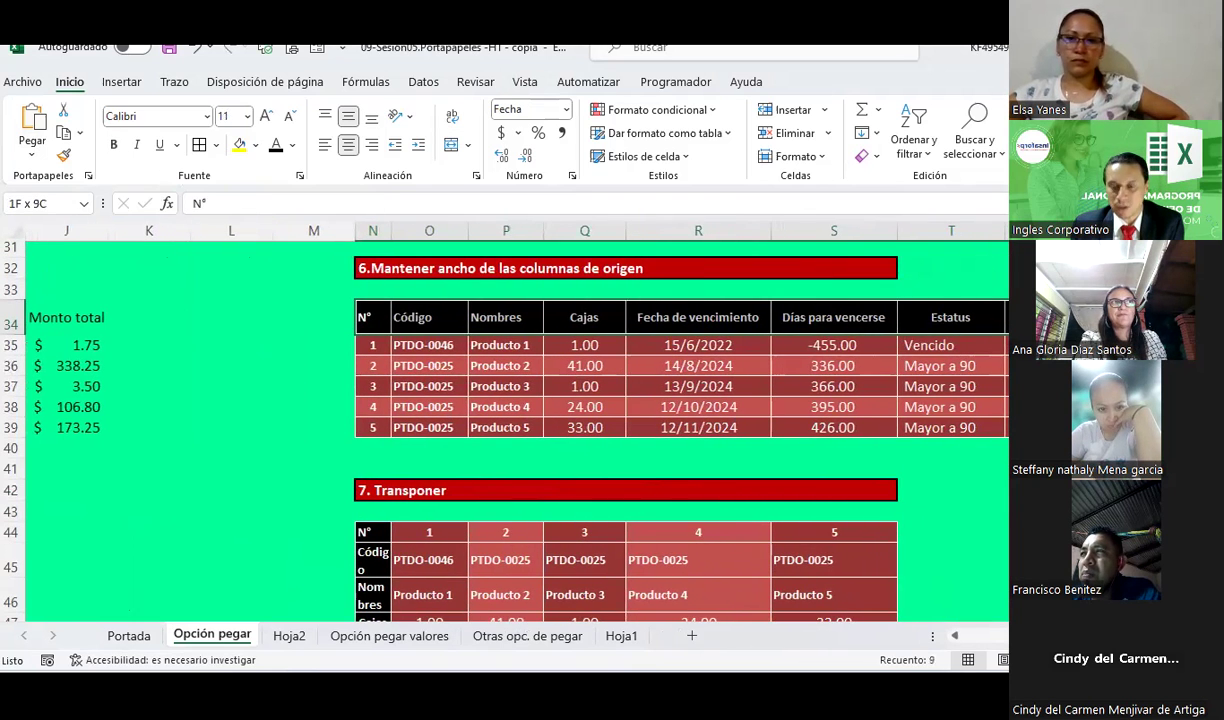
pyautogui.hotkey('ctrl', 'c')
# On Hoja1, paste the headers transposed down column D from D39 and centre them
pyautogui.click(622, 634)
pyautogui.scroll(-2, 524, 518)
pyautogui.click(268, 445)
pyautogui.click(32, 150)
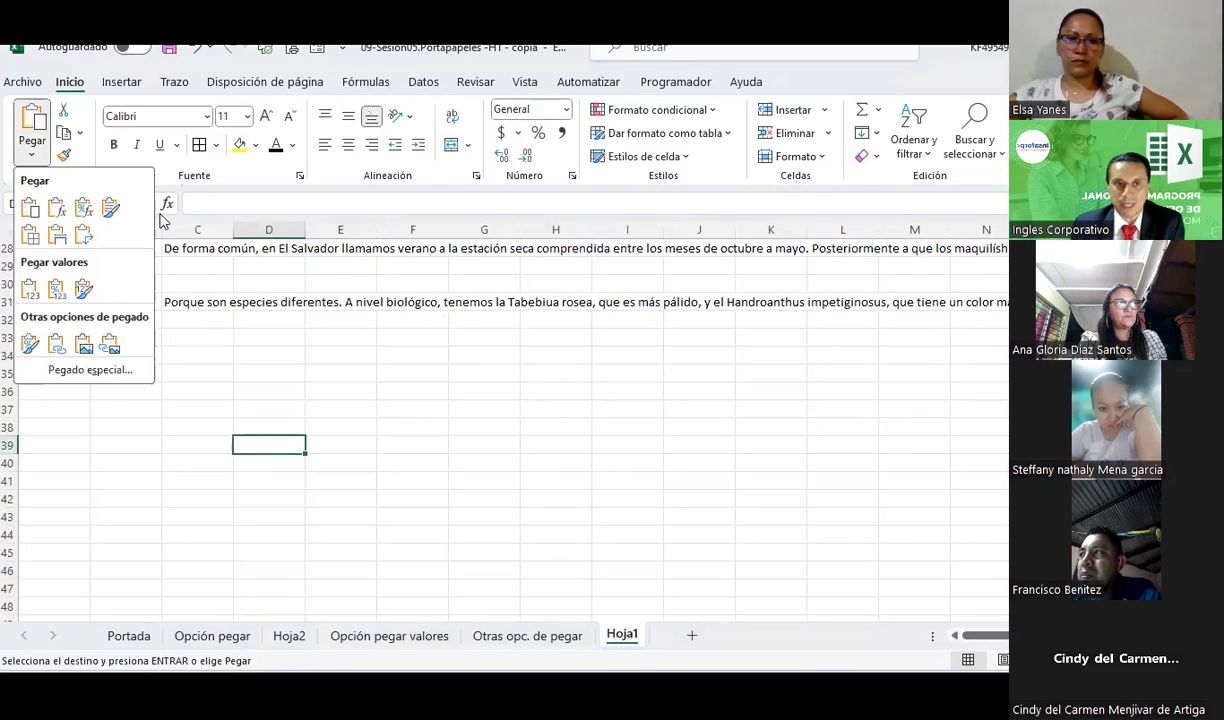
pyautogui.click(86, 234)
pyautogui.scroll(-2, 321, 305)
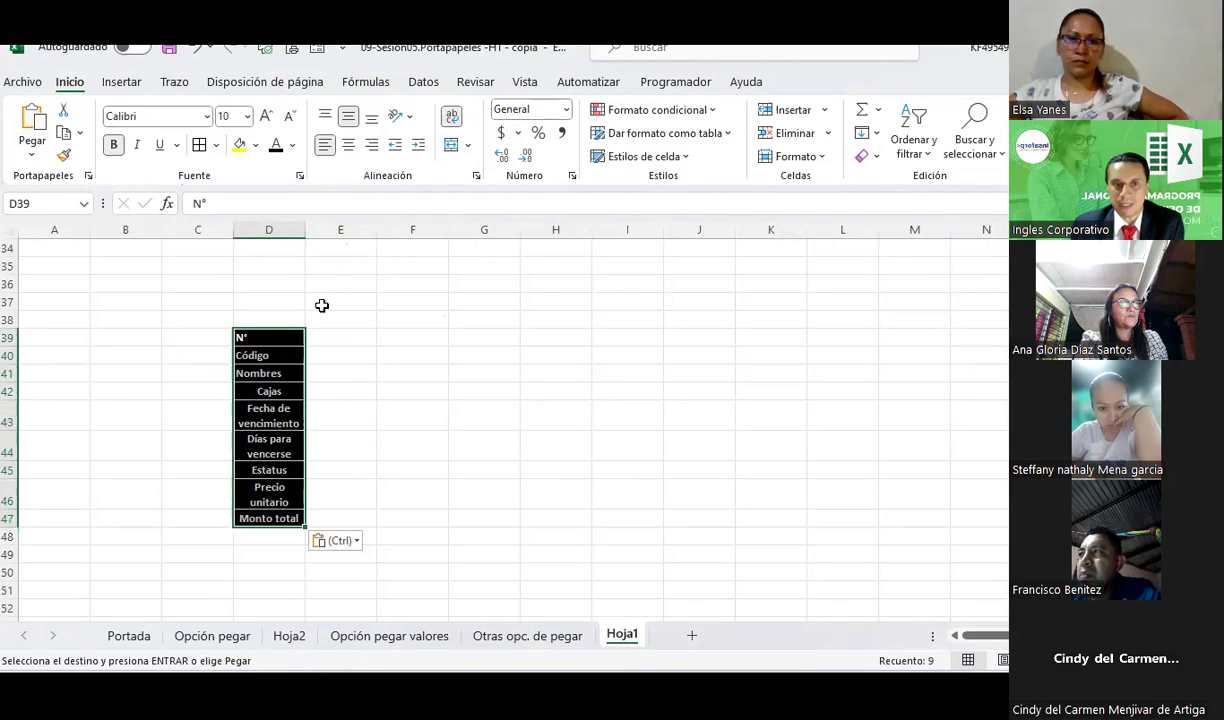
pyautogui.click(348, 145)
pyautogui.click(400, 468)
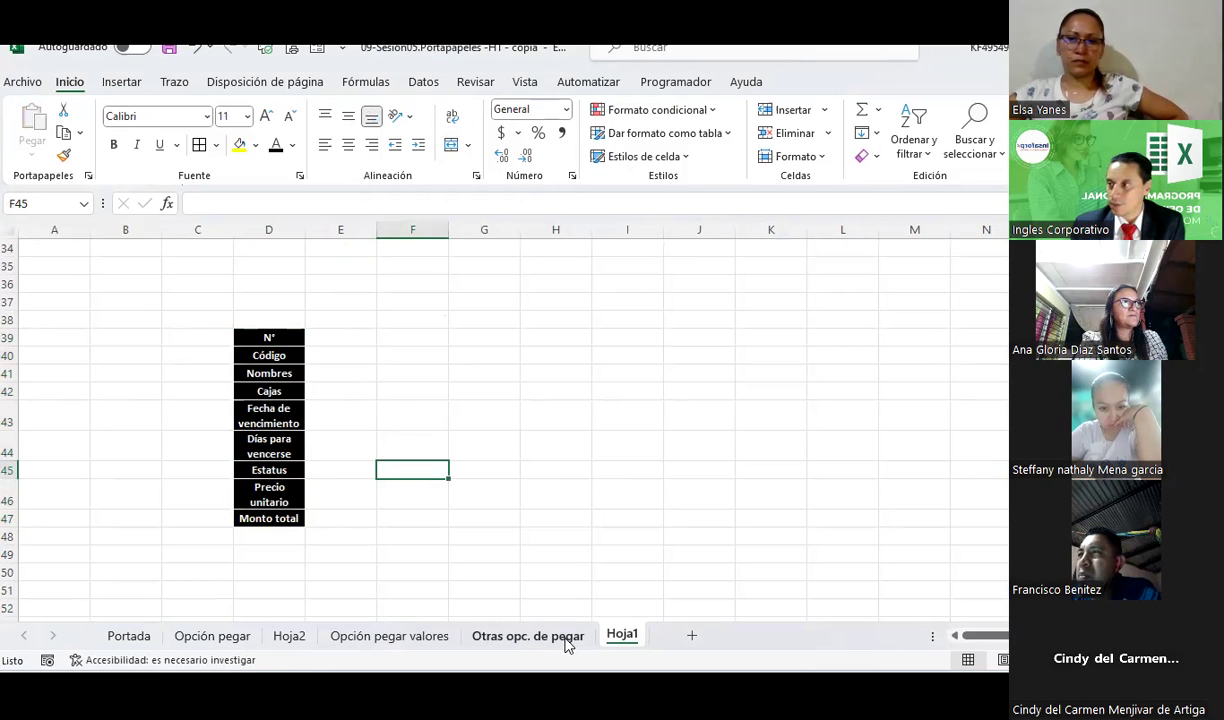
# Copy D39:D47 and paste-special transpose it across row 38 starting at F38
pyautogui.moveTo(272, 337); pyautogui.dragTo(274, 521)
pyautogui.hotkey('ctrl', 'c')
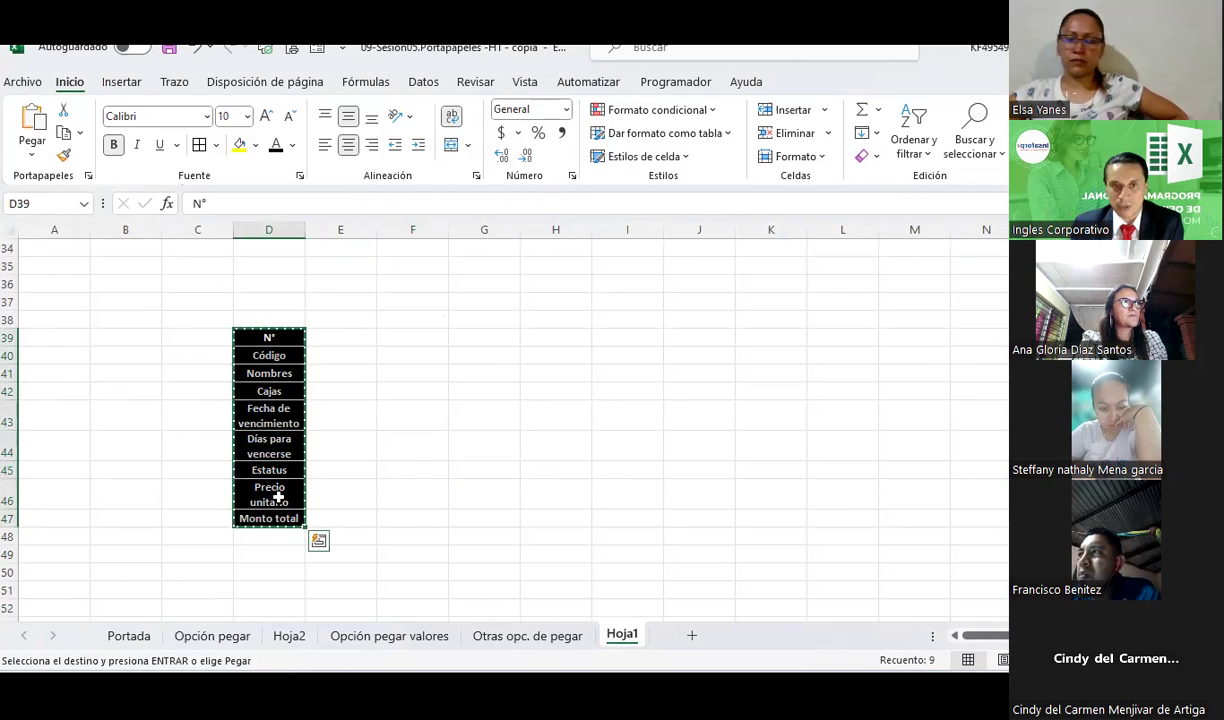
pyautogui.click(418, 319)
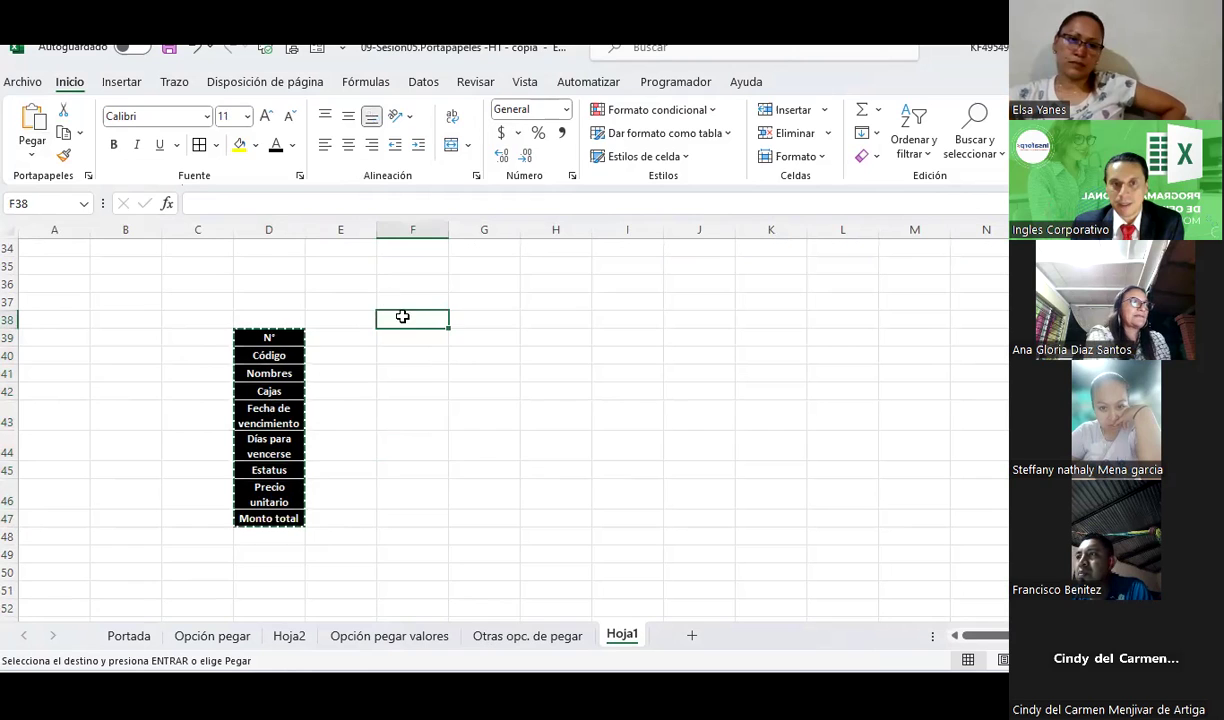
pyautogui.rightClick(405, 318)
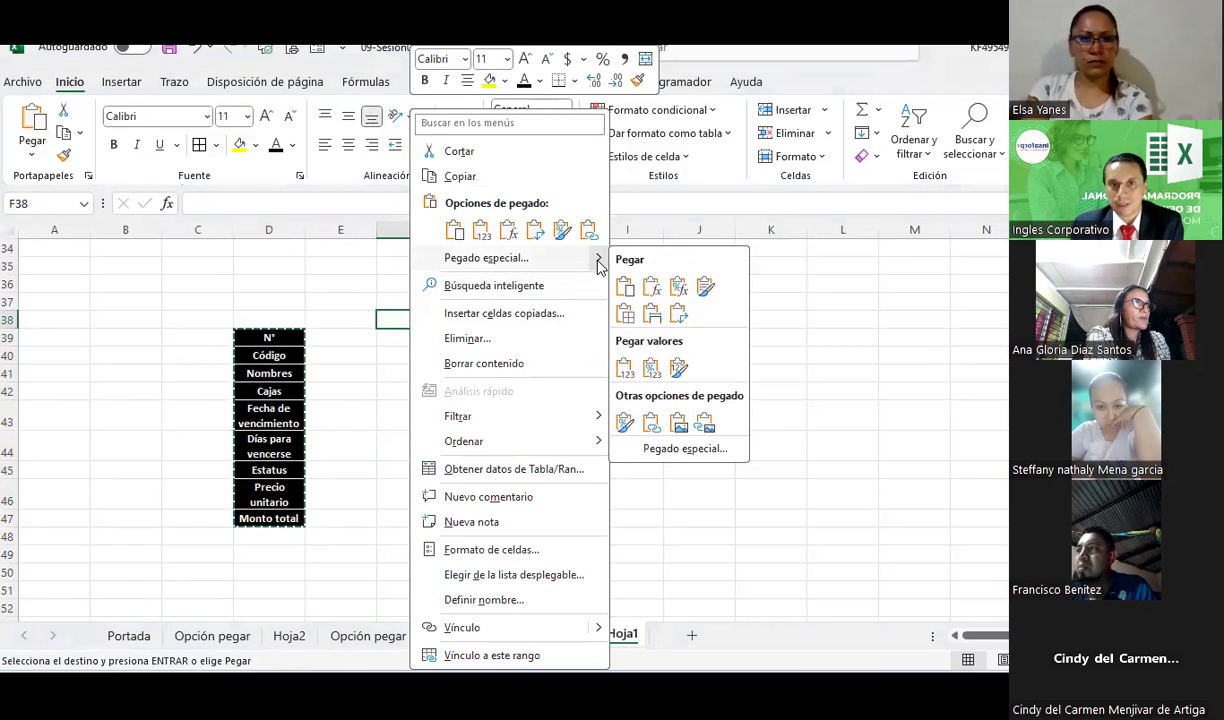
pyautogui.click(540, 238)
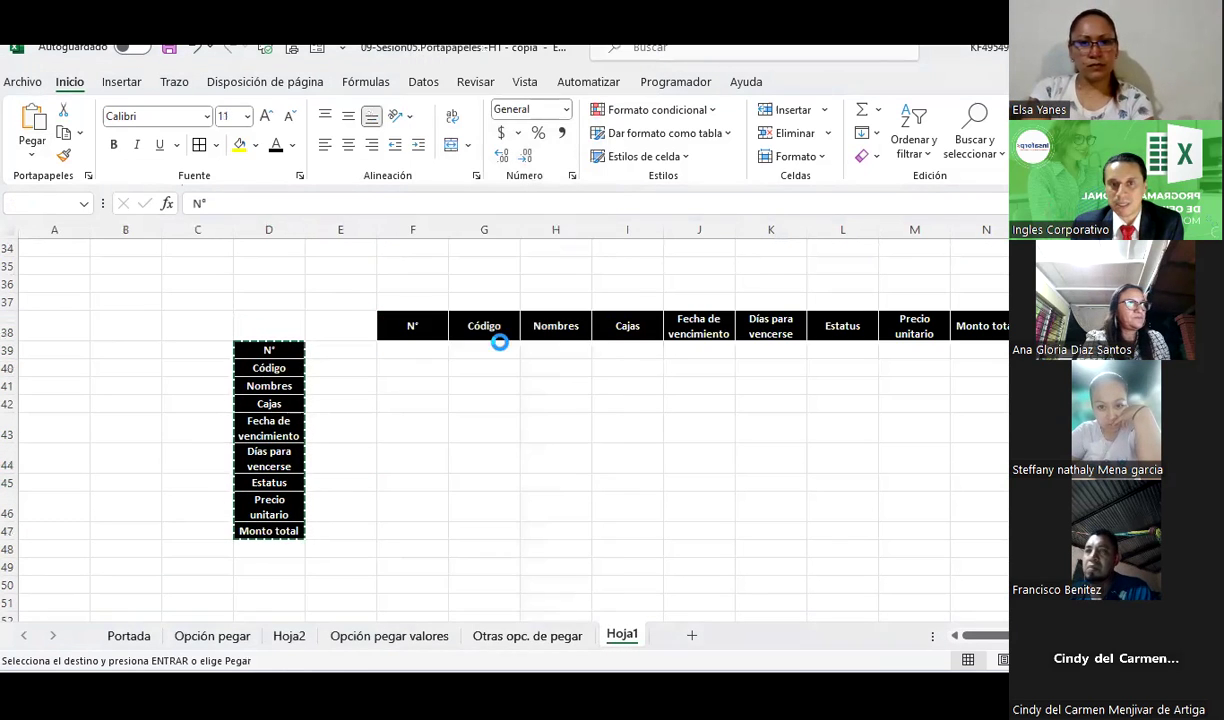
pyautogui.moveTo(420, 323); pyautogui.dragTo(979, 321)
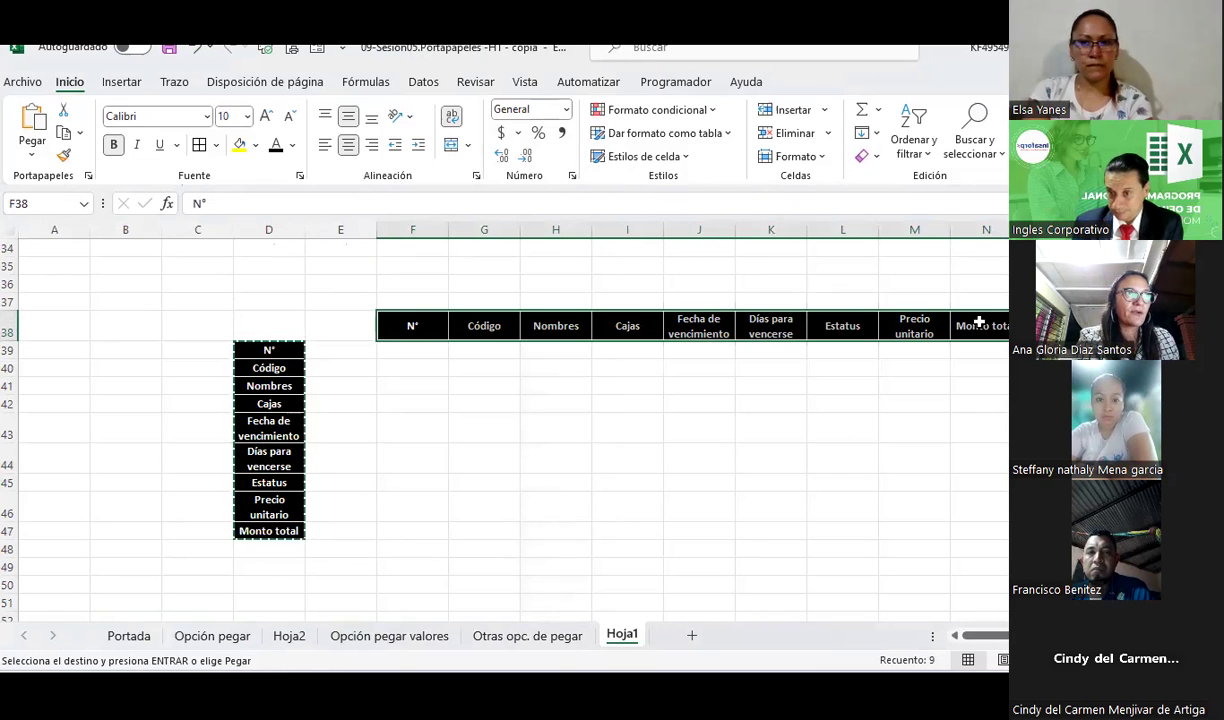
# Move the Hoja2 sheet tab to sit right after Portada
pyautogui.click(288, 637)
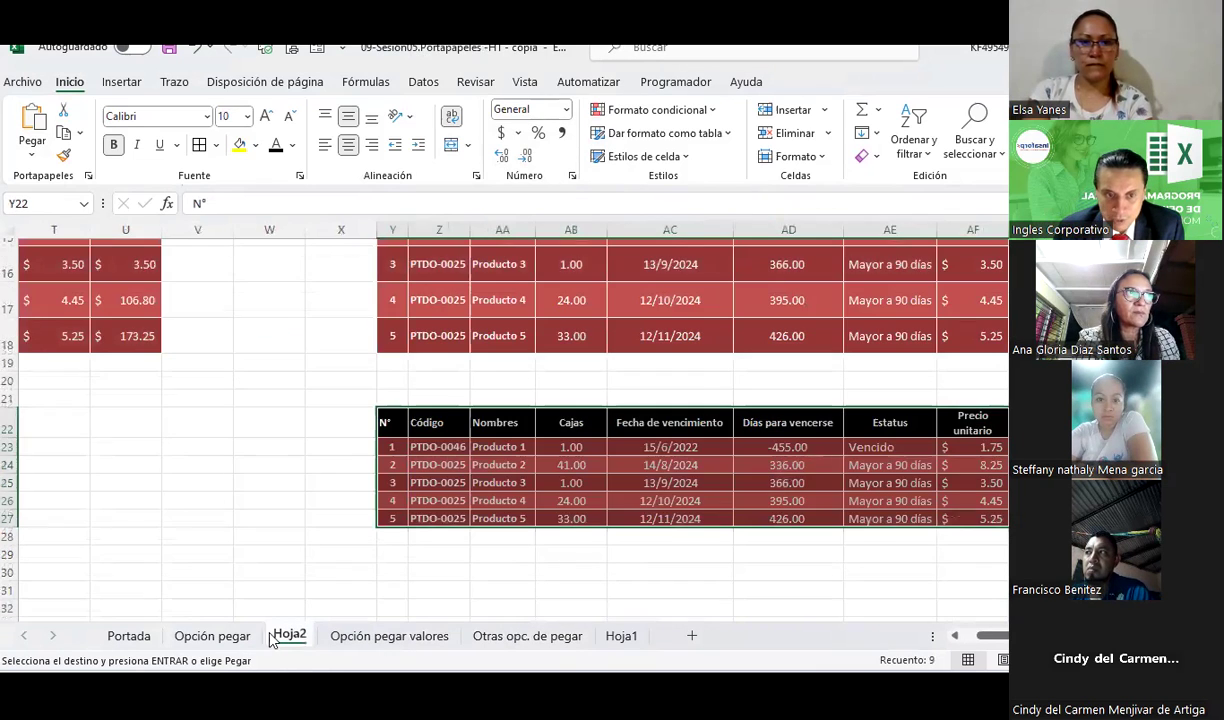
pyautogui.moveTo(187, 648); pyautogui.dragTo(187, 645)
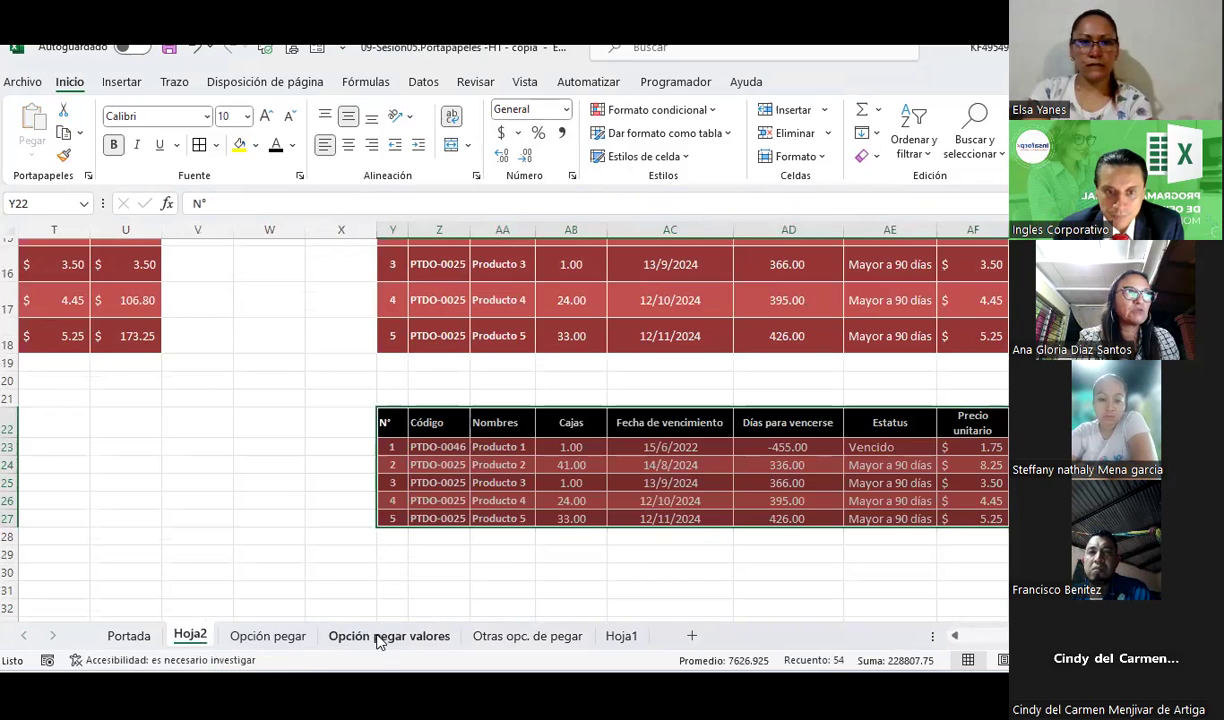
pyautogui.click(380, 638)
# Copy the source product table B6:J11 on the Opción pegar valores sheet
pyautogui.scroll(3, 470, 495)
pyautogui.scroll(-3, 470, 495)
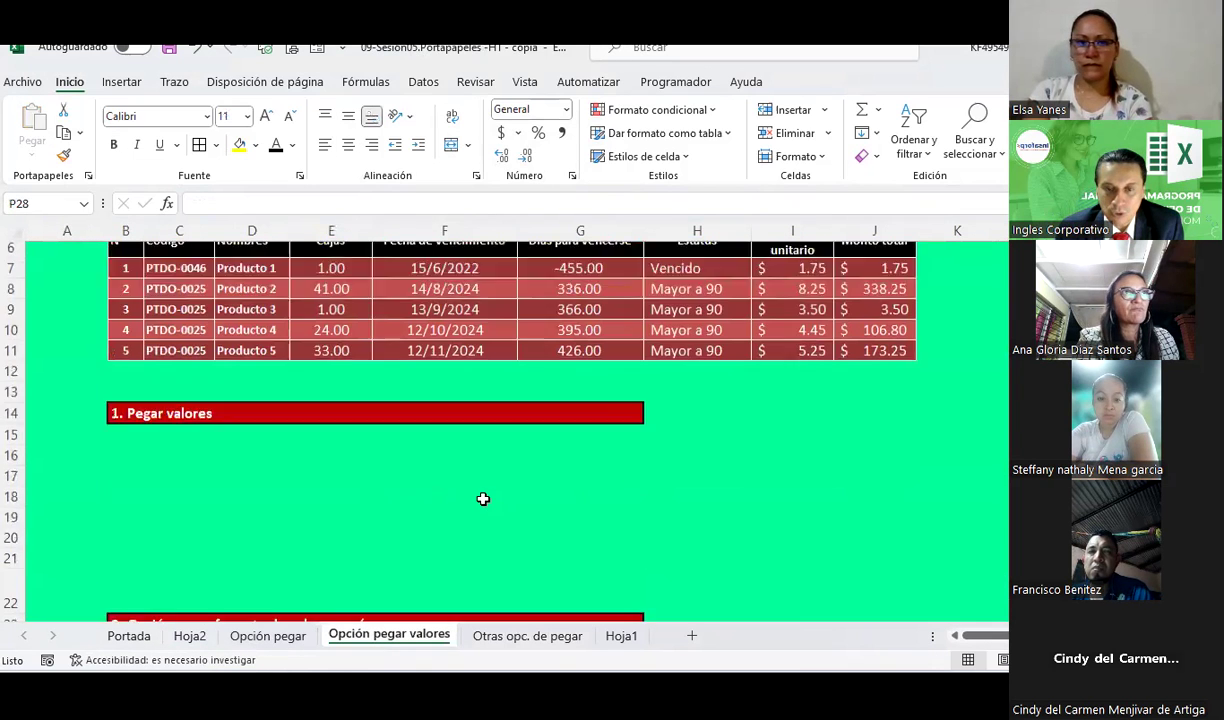
pyautogui.scroll(-6, 366, 411)
pyautogui.scroll(1, 339, 445)
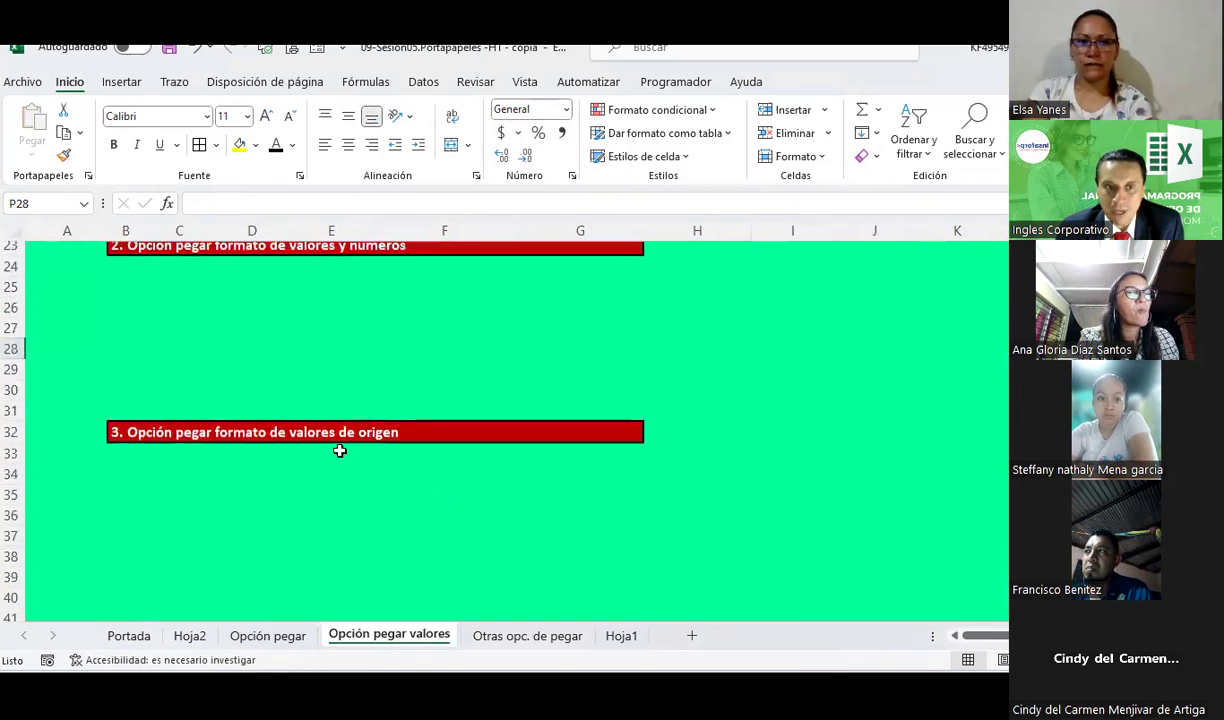
pyautogui.scroll(5, 339, 445)
pyautogui.scroll(1, 339, 451)
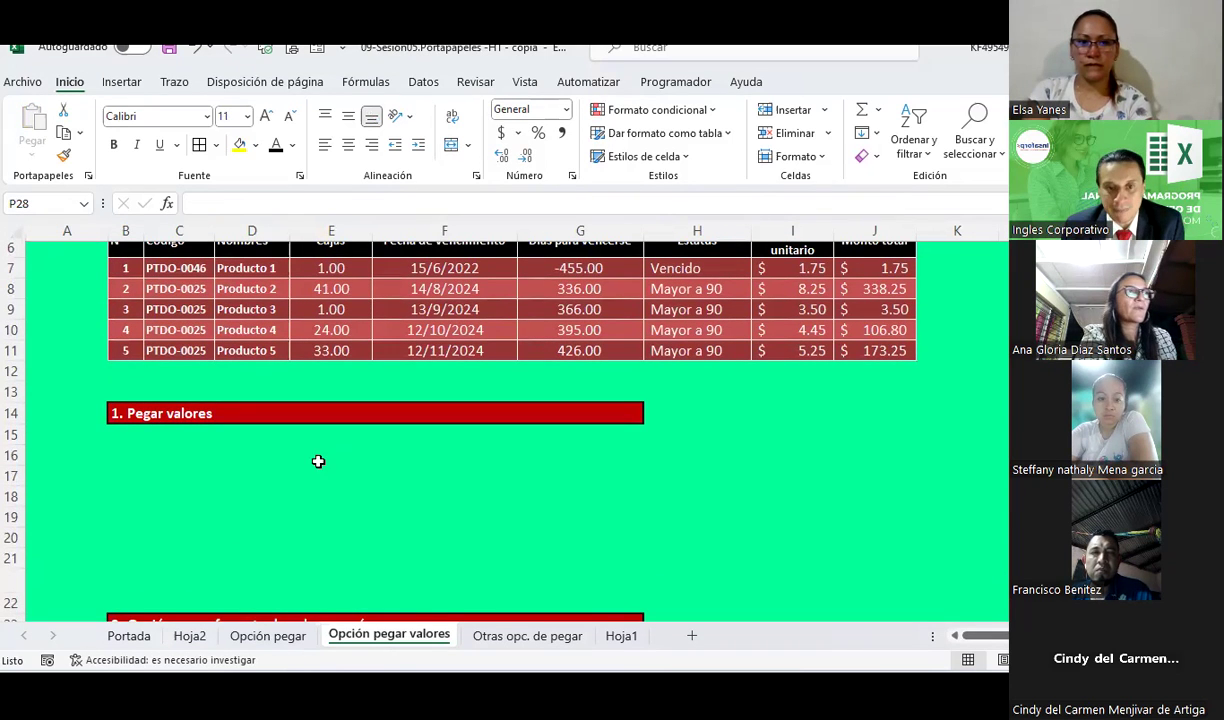
pyautogui.scroll(2, 260, 389)
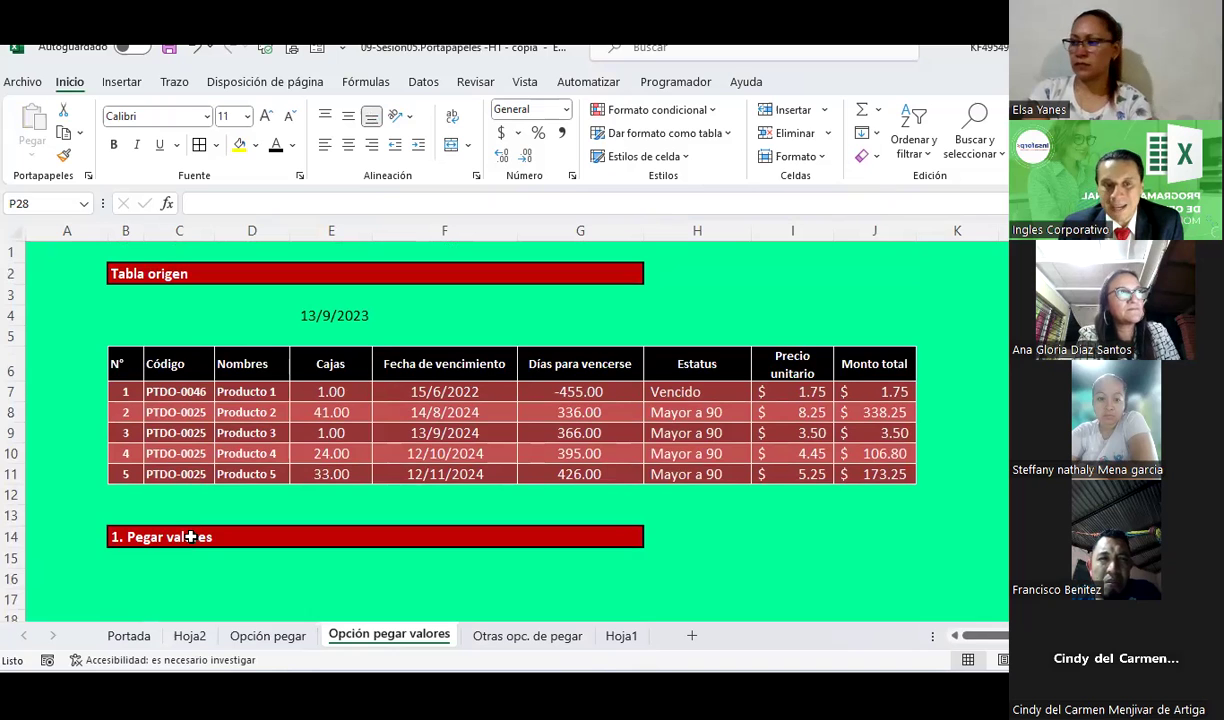
pyautogui.scroll(-1, 186, 510)
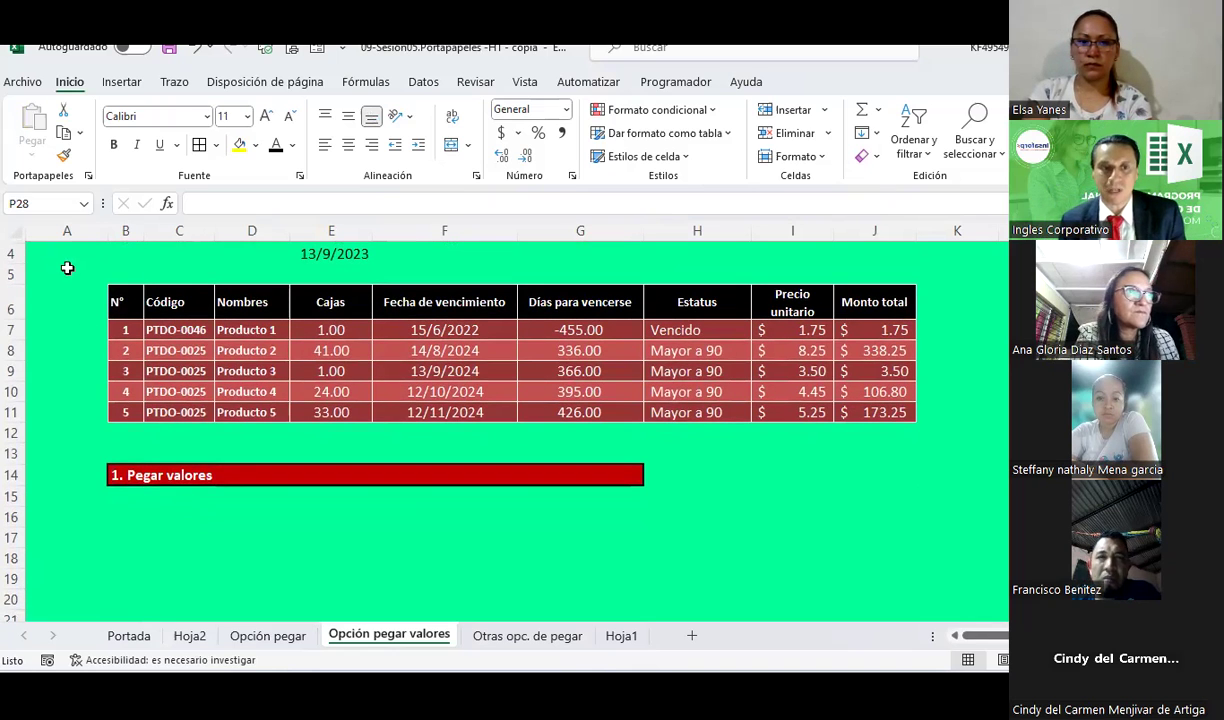
pyautogui.moveTo(117, 303)
pyautogui.mouseDown()
pyautogui.moveTo(848, 400)
pyautogui.moveTo(848, 412)
pyautogui.mouseUp()
pyautogui.hotkey('ctrl', 'c')
pyautogui.scroll(-2, 610, 465)
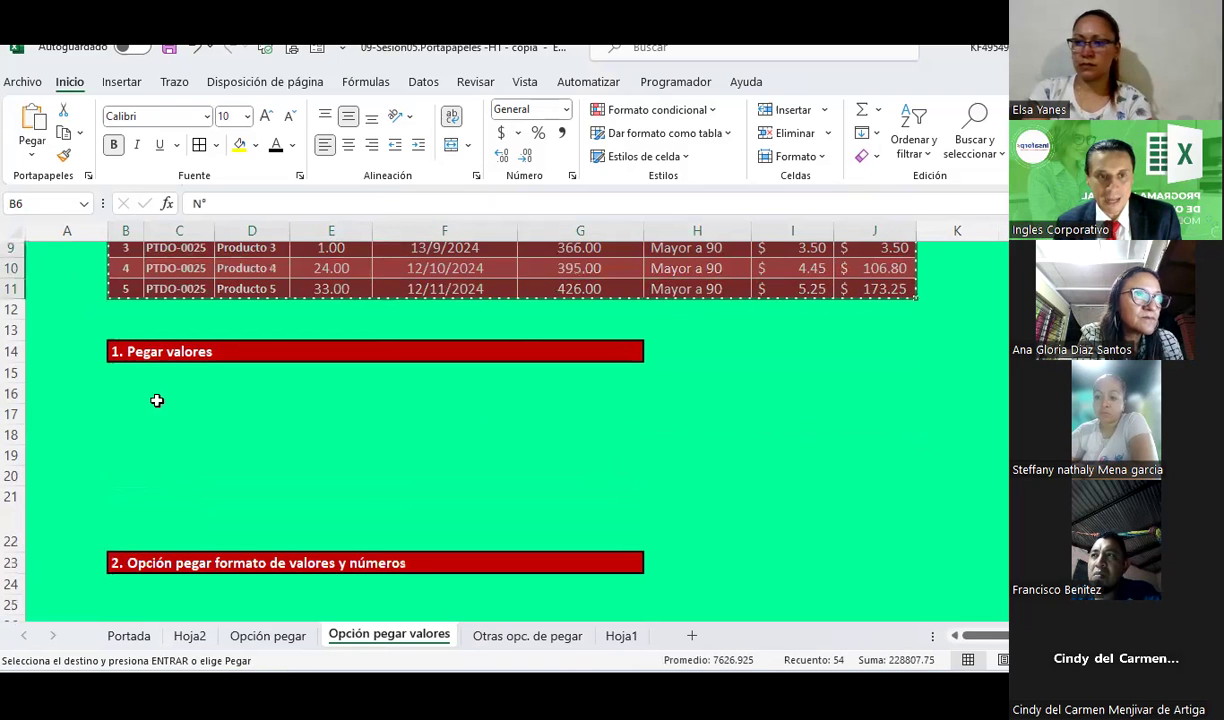
pyautogui.click(113, 394)
pyautogui.click(34, 158)
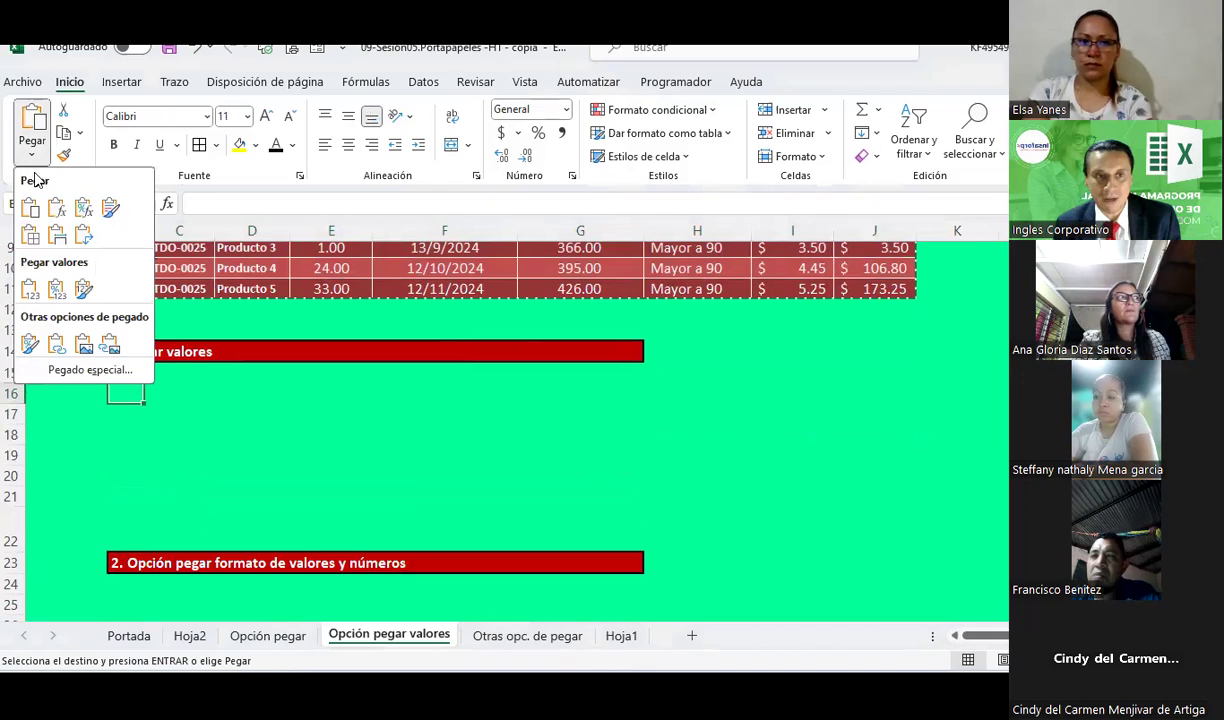
pyautogui.click(27, 287)
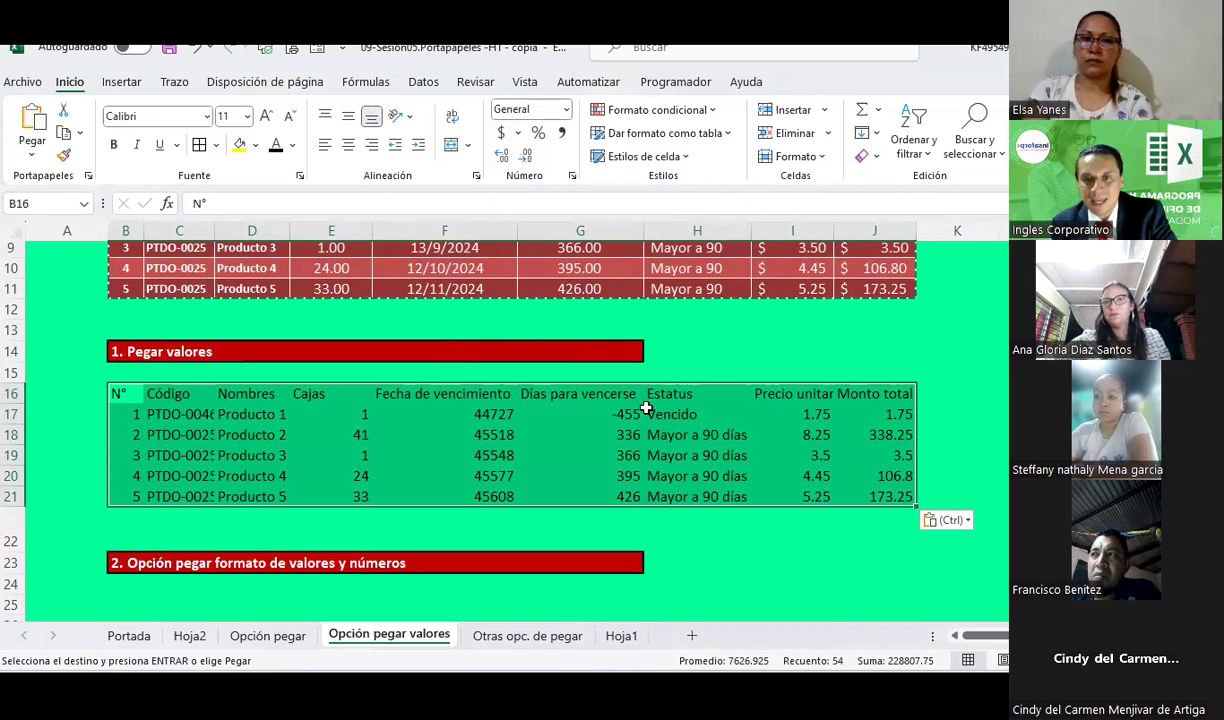
pyautogui.click(875, 414)
pyautogui.click(875, 437)
pyautogui.click(876, 477)
pyautogui.click(870, 436)
pyautogui.click(488, 414)
pyautogui.click(478, 476)
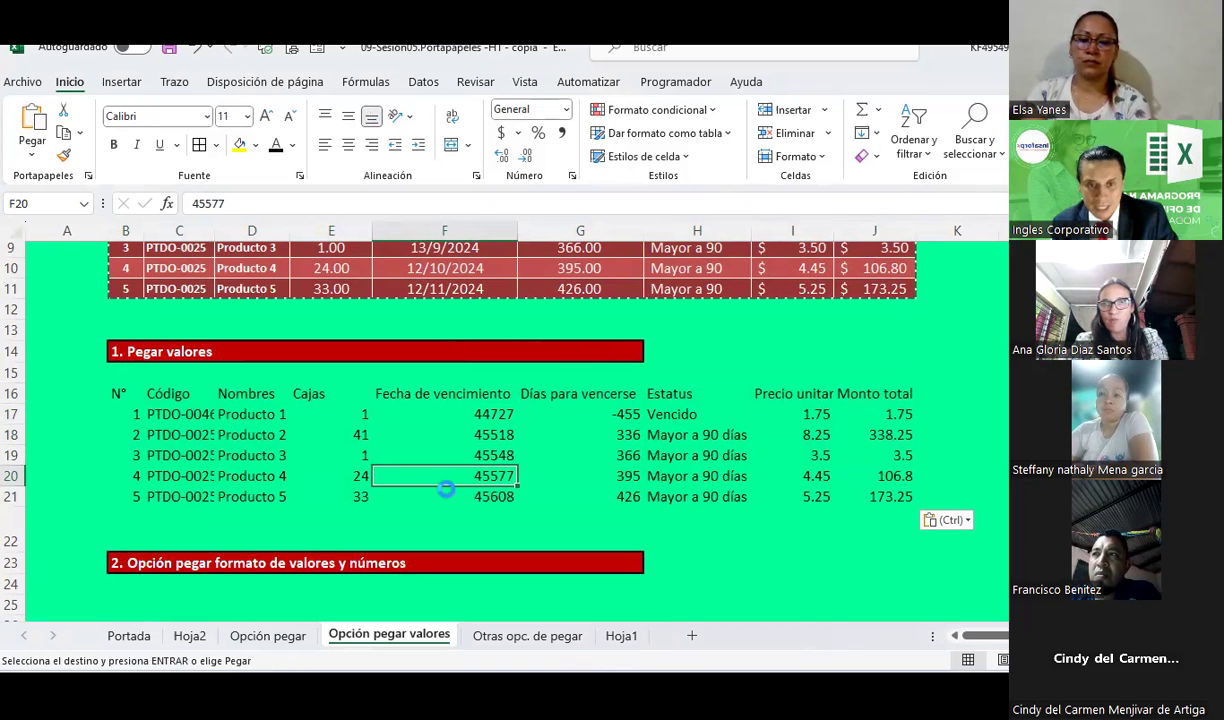
pyautogui.hotkey('ctrl', 'z')
pyautogui.scroll(2, 445, 460)
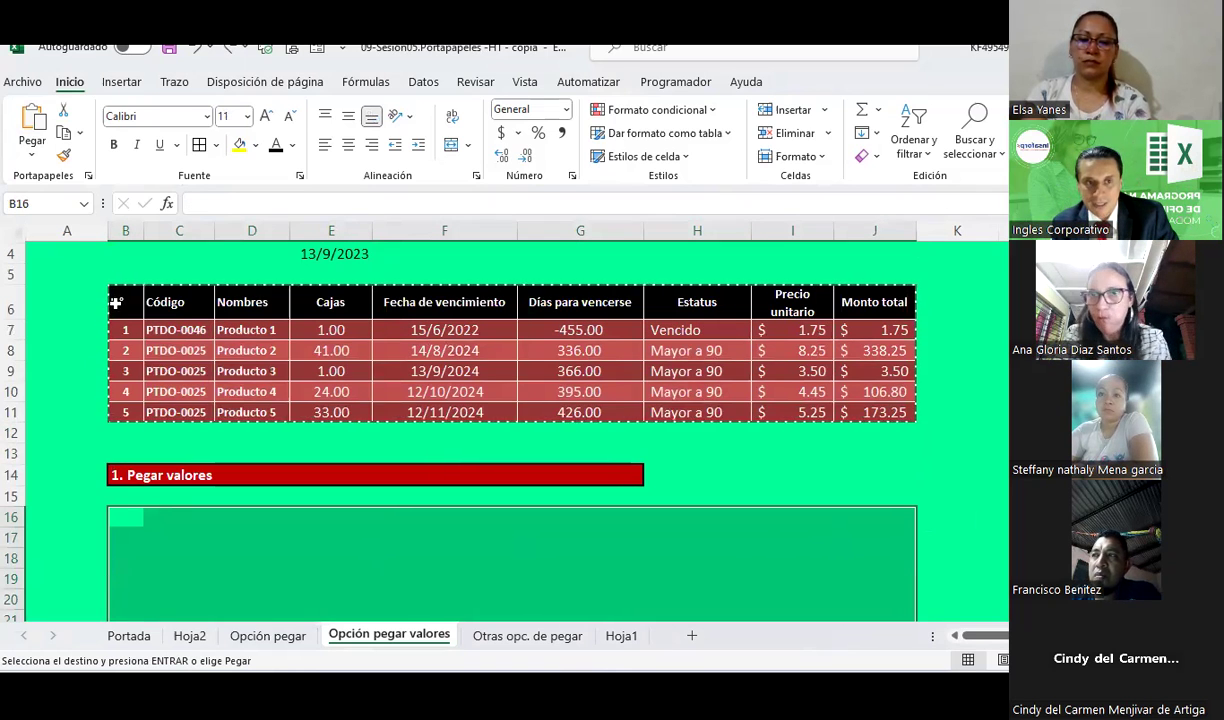
# Paste the copied product table at B16 under '1. Pegar valores', keeping its formatting
pyautogui.moveTo(116, 301); pyautogui.dragTo(860, 412)
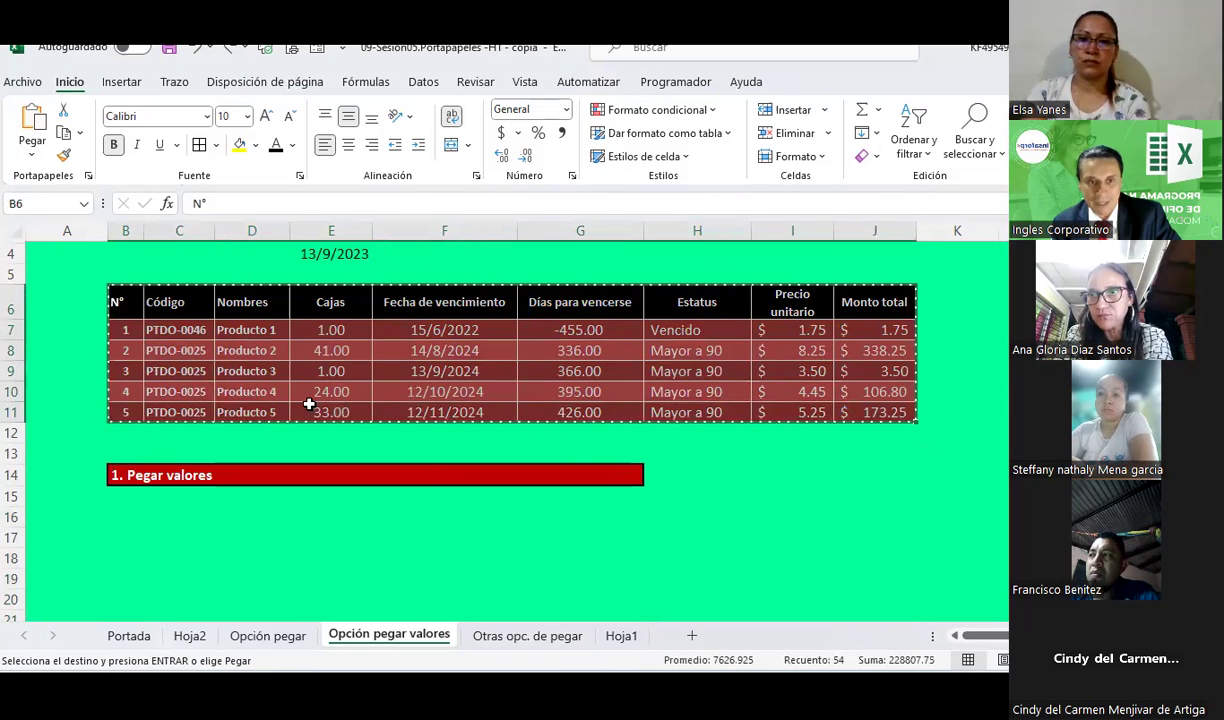
pyautogui.scroll(-2, 122, 440)
pyautogui.click(141, 397)
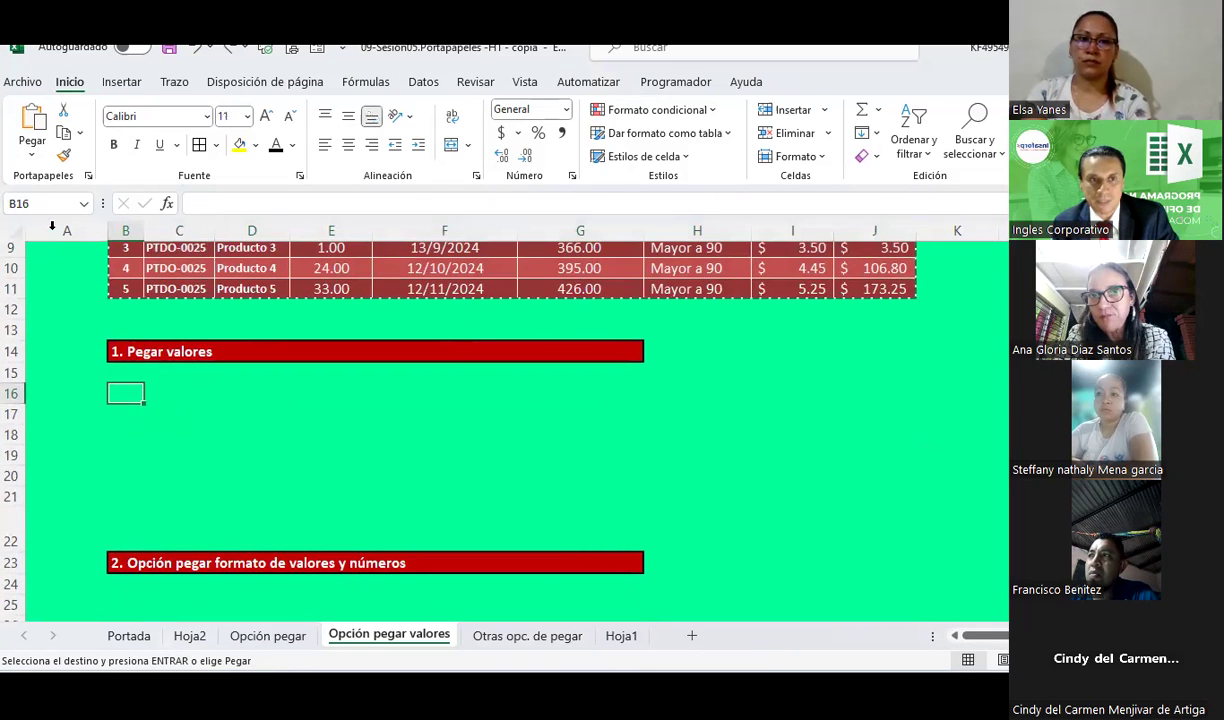
pyautogui.click(38, 150)
pyautogui.click(27, 200)
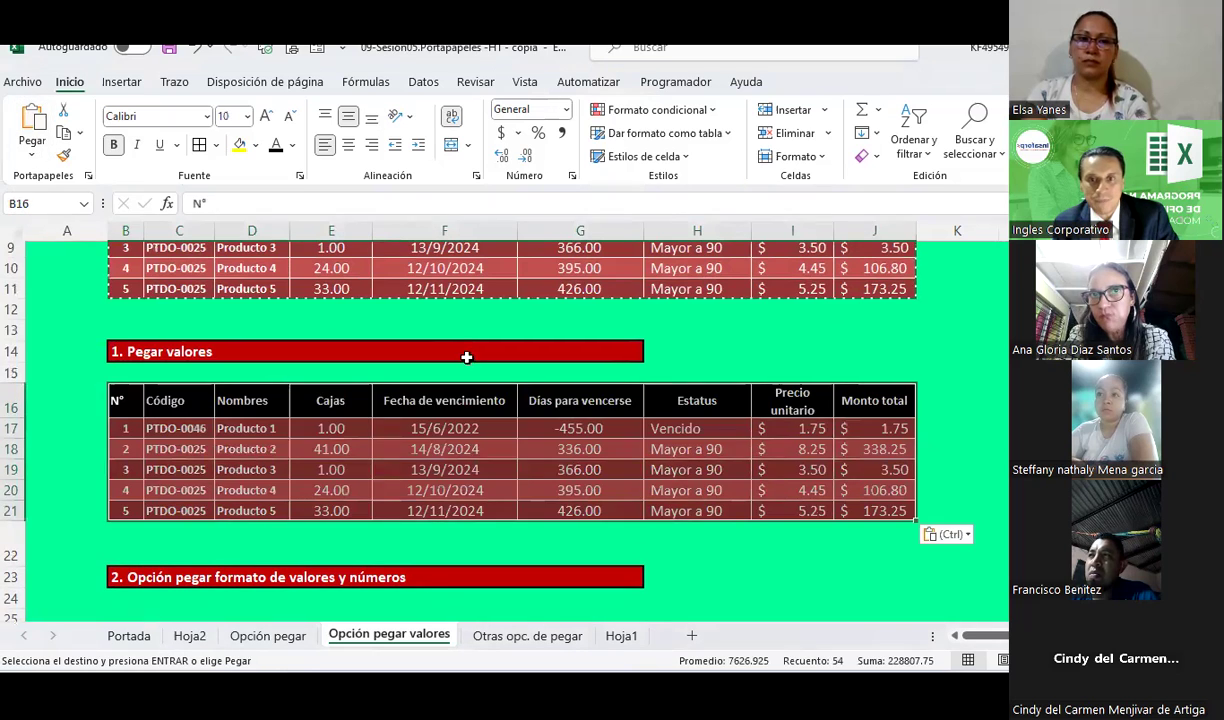
# Clear the pasted Monto total amounts in J17:J21
pyautogui.click(870, 428)
pyautogui.moveTo(870, 428); pyautogui.dragTo(882, 508)
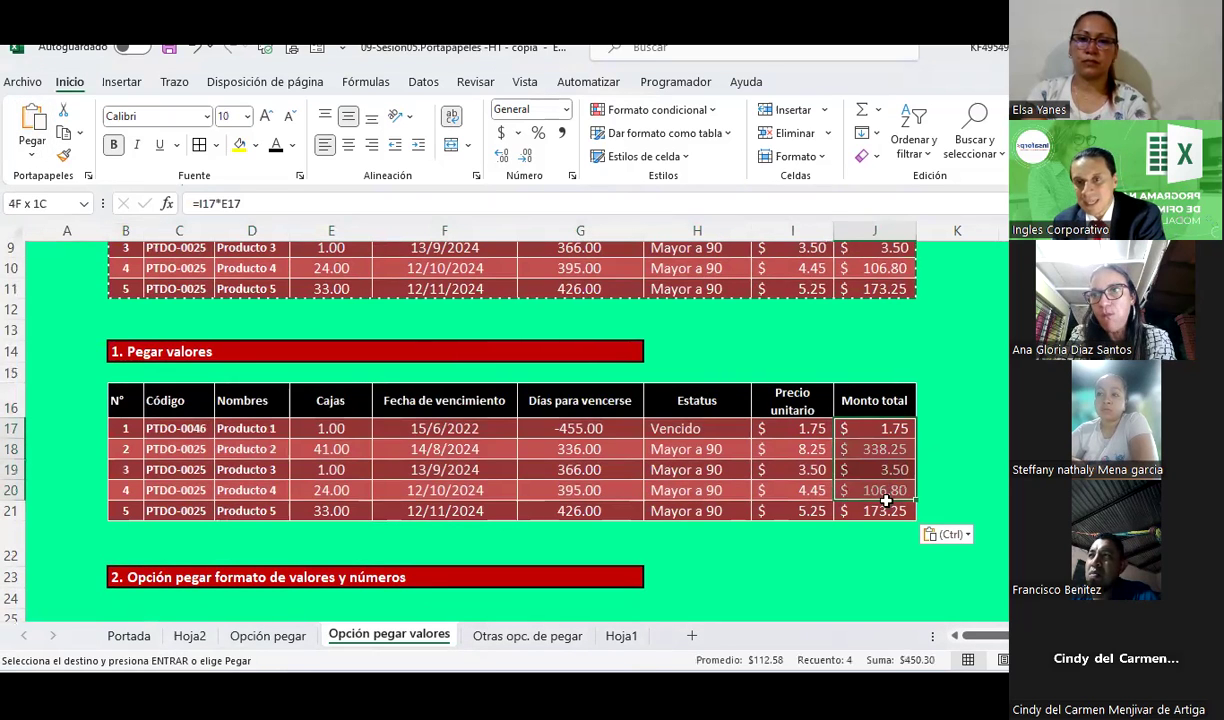
pyautogui.press('Delete')
pyautogui.click(861, 428)
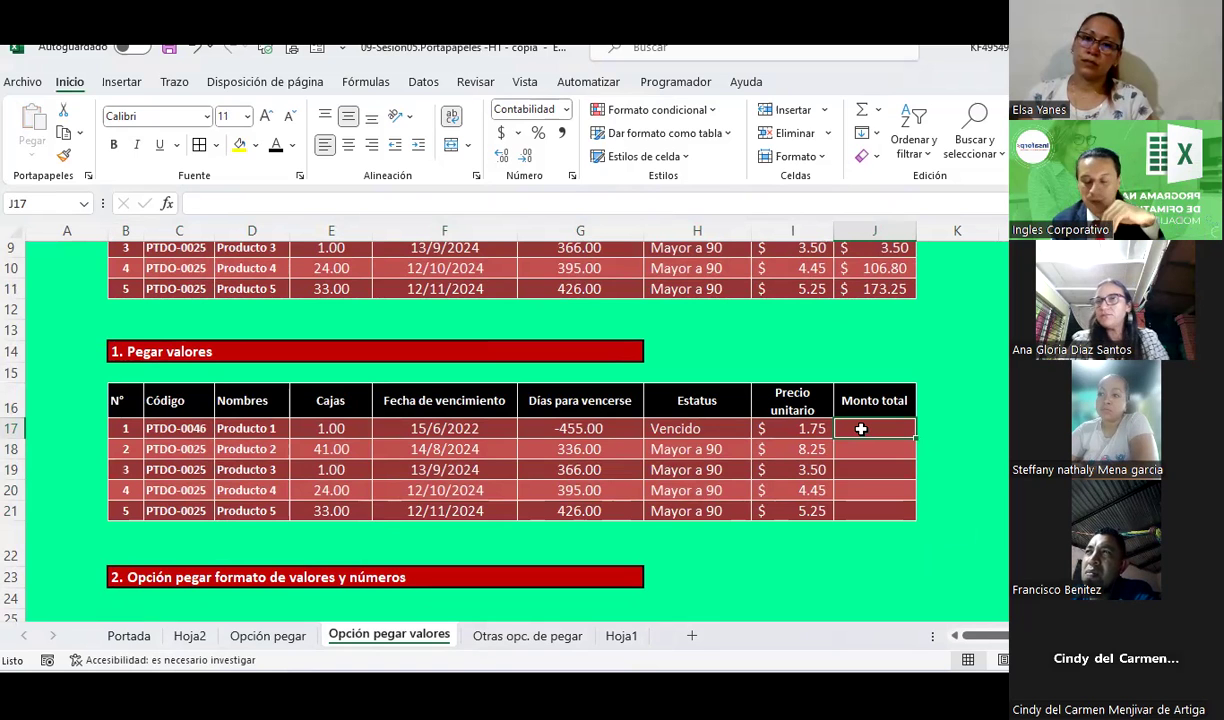
# Copy the original Monto total amounts in J7:J11 for pasting
pyautogui.scroll(1, 861, 429)
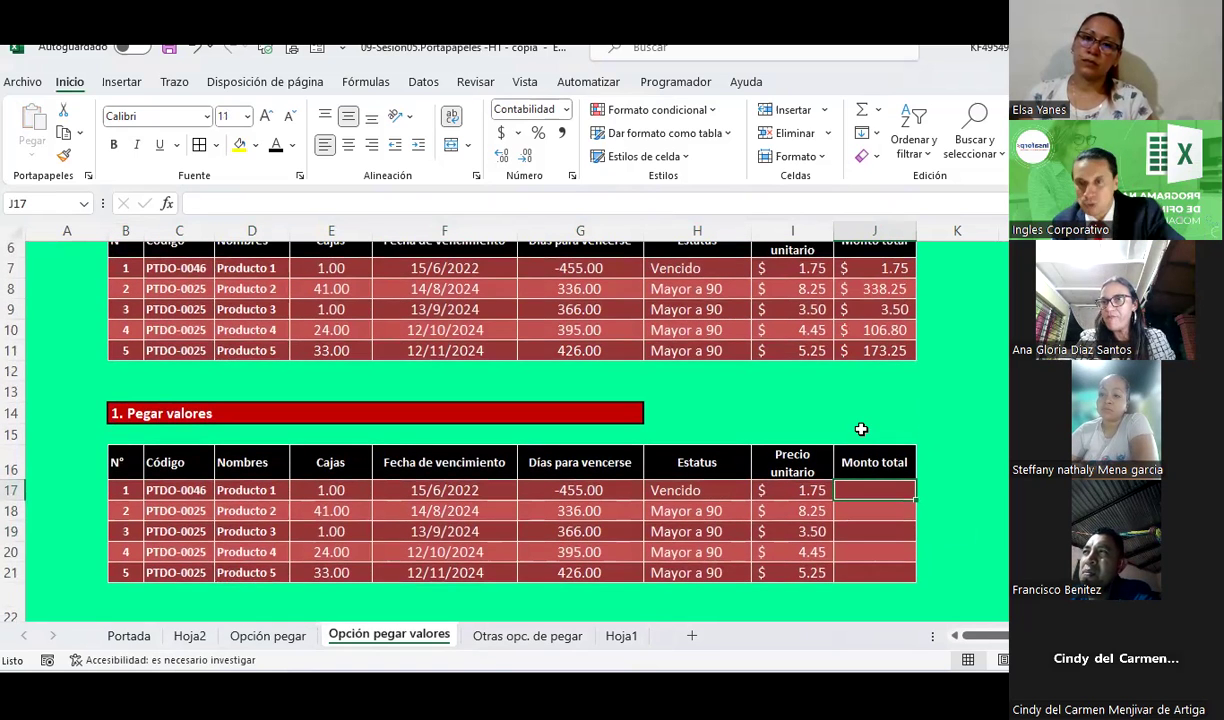
pyautogui.scroll(1, 861, 429)
pyautogui.click(866, 330)
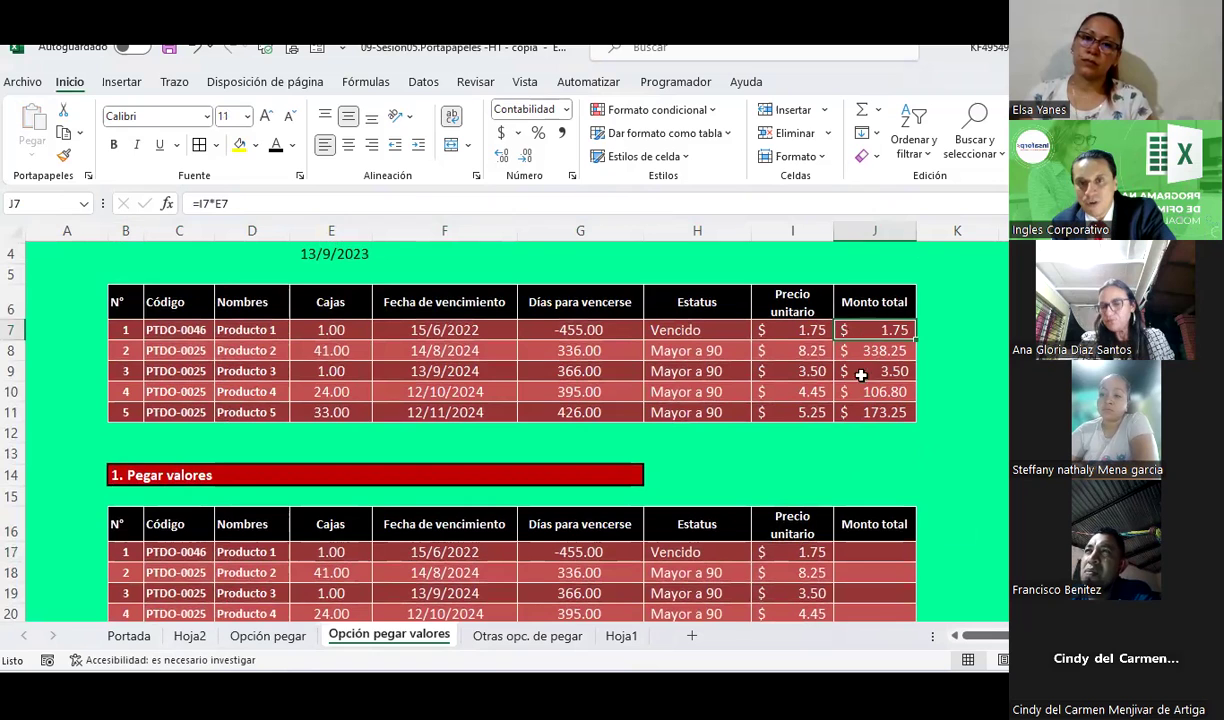
pyautogui.moveTo(871, 329)
pyautogui.mouseDown()
pyautogui.moveTo(889, 459)
pyautogui.moveTo(877, 446)
pyautogui.mouseUp()
pyautogui.hotkey('ctrl', 'c')
pyautogui.scroll(-3, 886, 403)
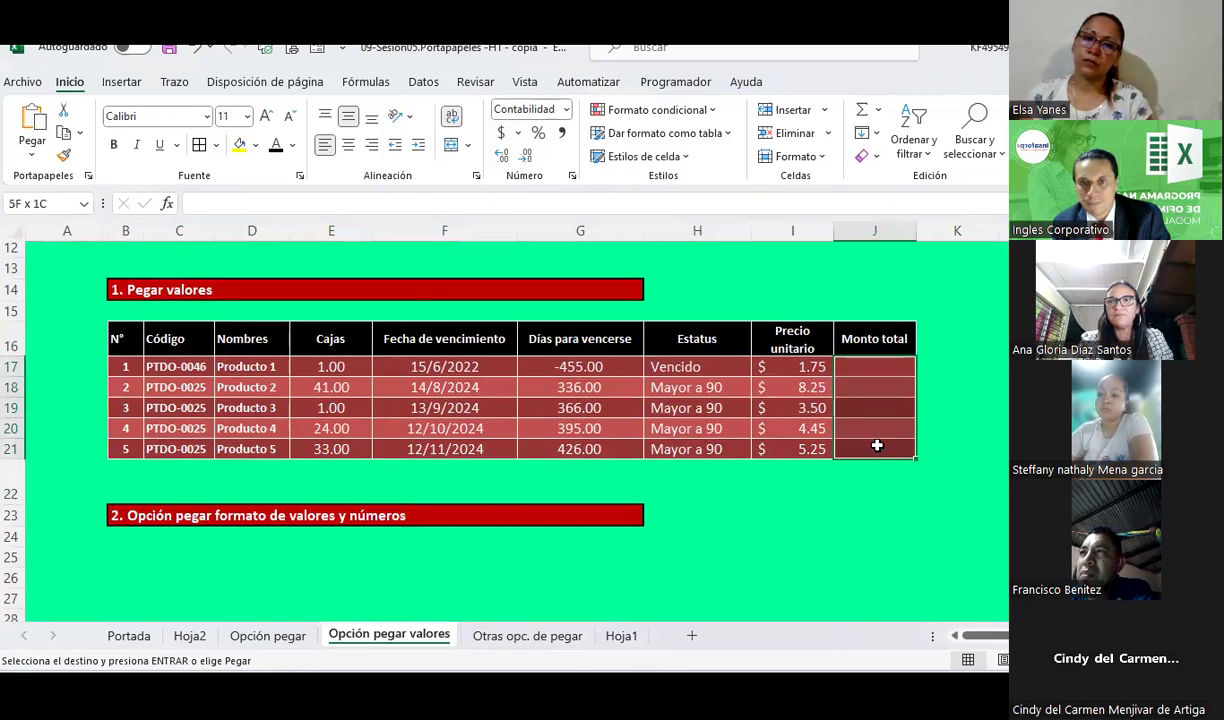
pyautogui.click(35, 158)
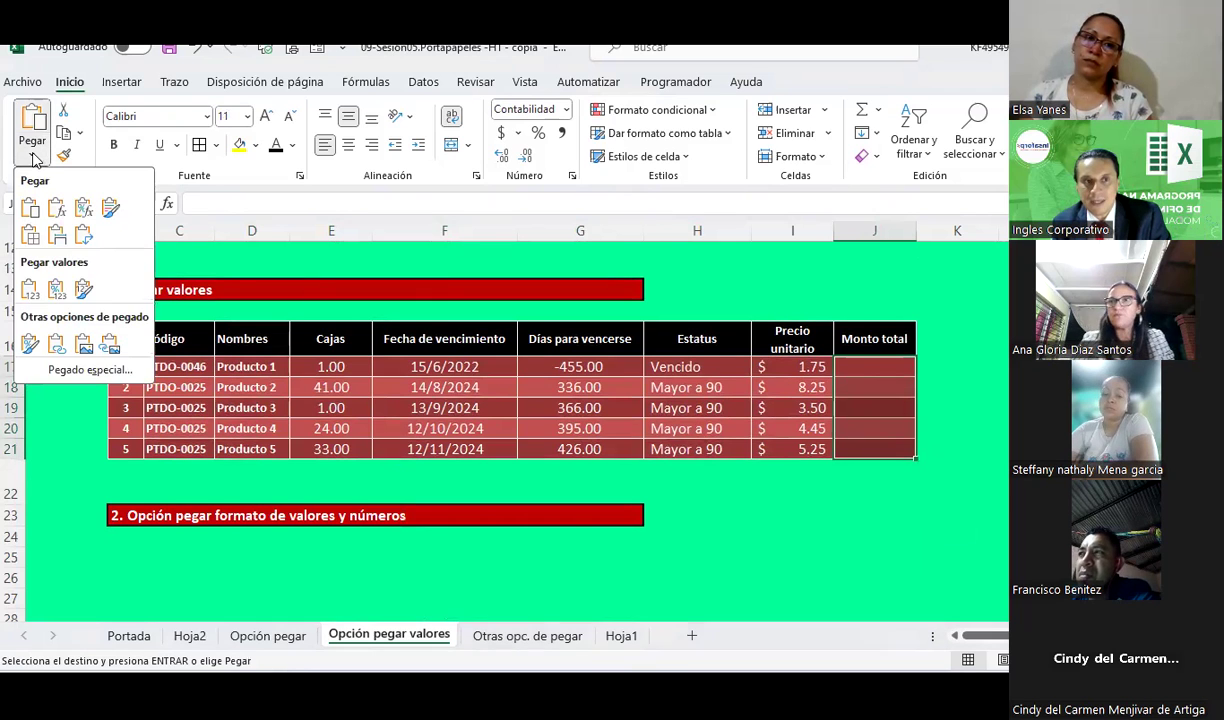
# Paste the totals into J17:J21 as plain values and check them, 1.75 through 173.25
pyautogui.click(31, 290)
pyautogui.click(985, 370)
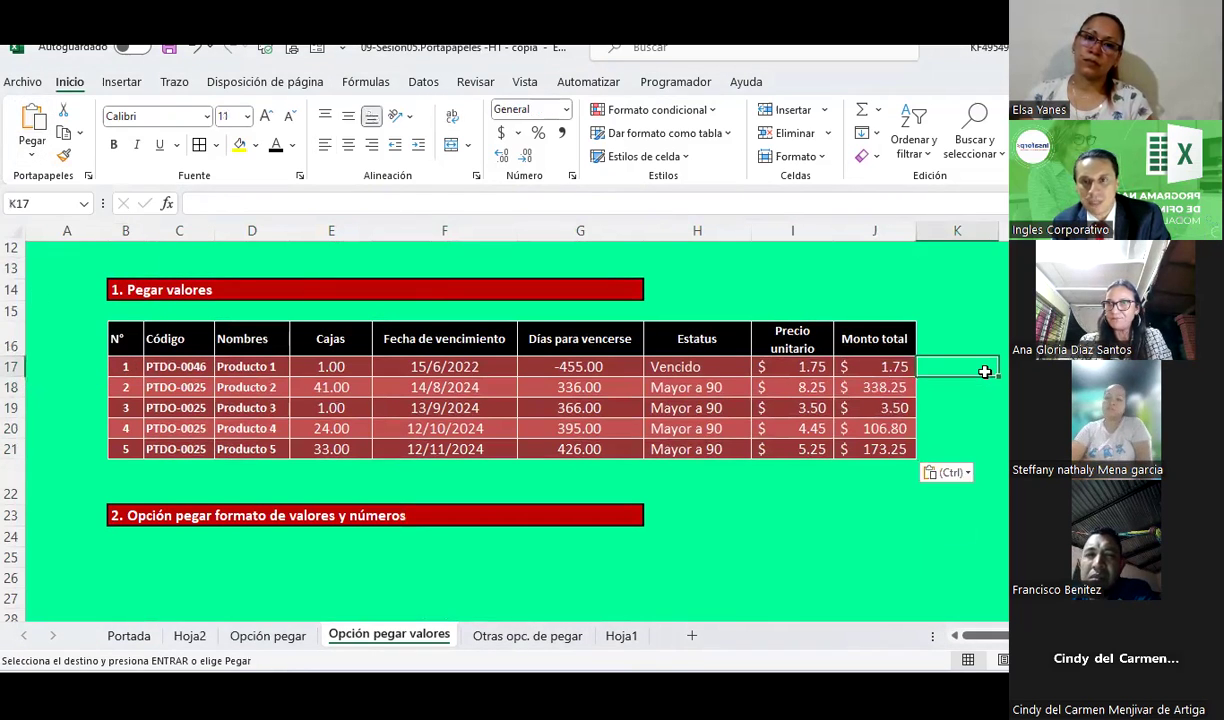
pyautogui.click(845, 368)
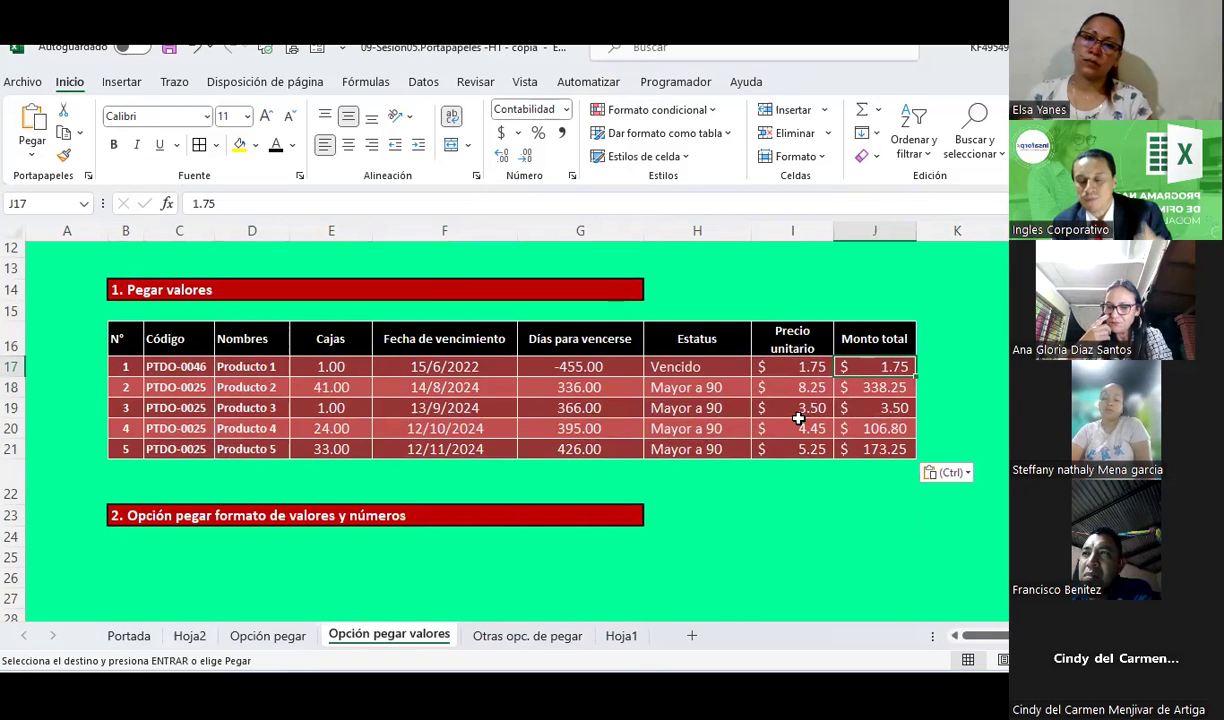
pyautogui.scroll(3, 798, 418)
pyautogui.scroll(-2, 798, 418)
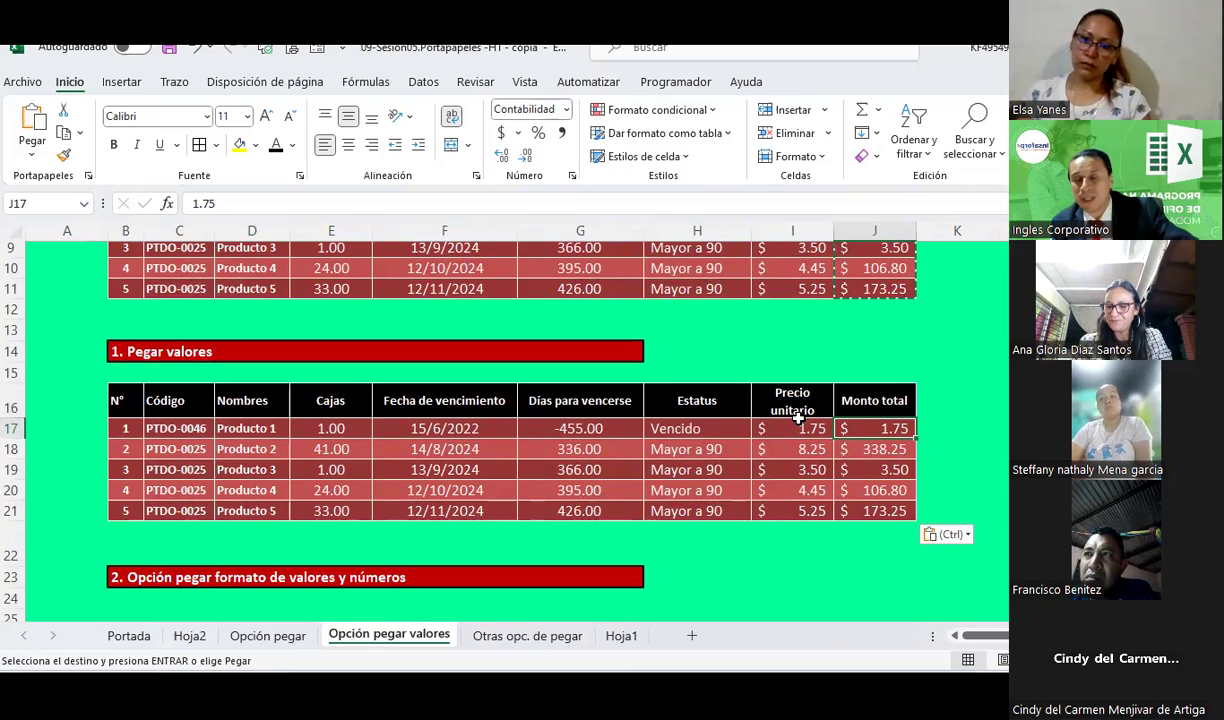
pyautogui.click(891, 453)
pyautogui.click(889, 470)
pyautogui.click(886, 490)
pyautogui.click(881, 514)
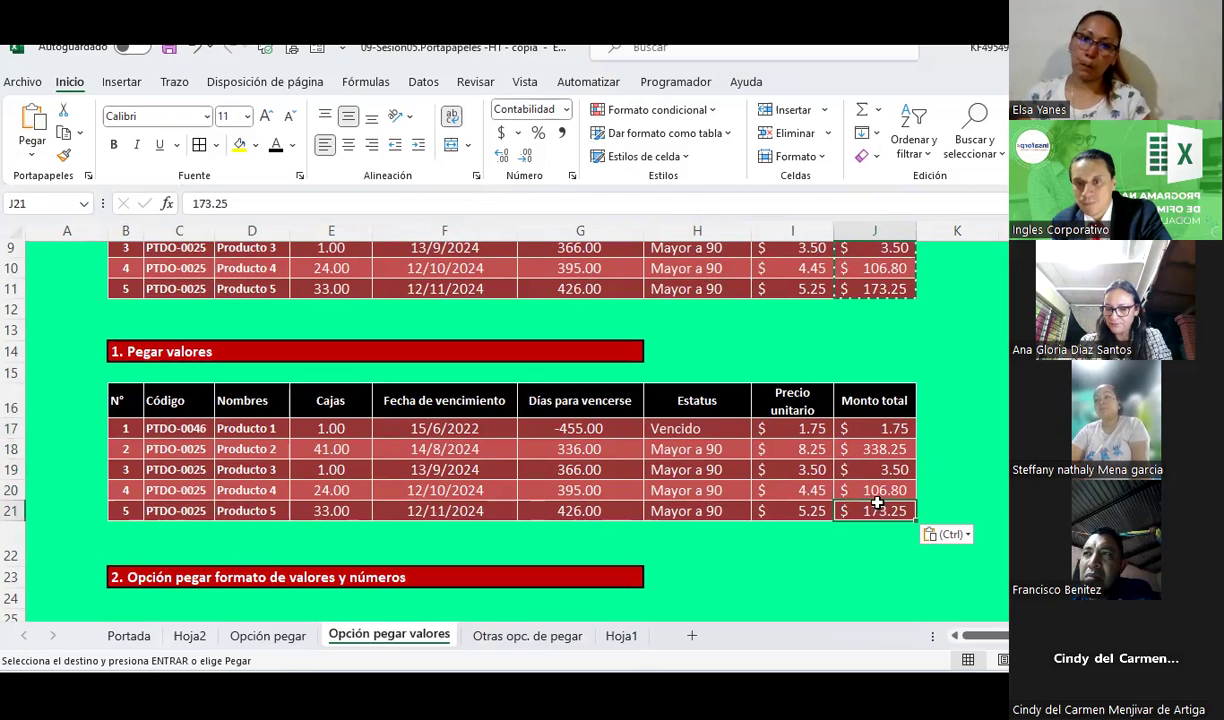
pyautogui.click(870, 490)
pyautogui.click(870, 451)
pyautogui.click(862, 410)
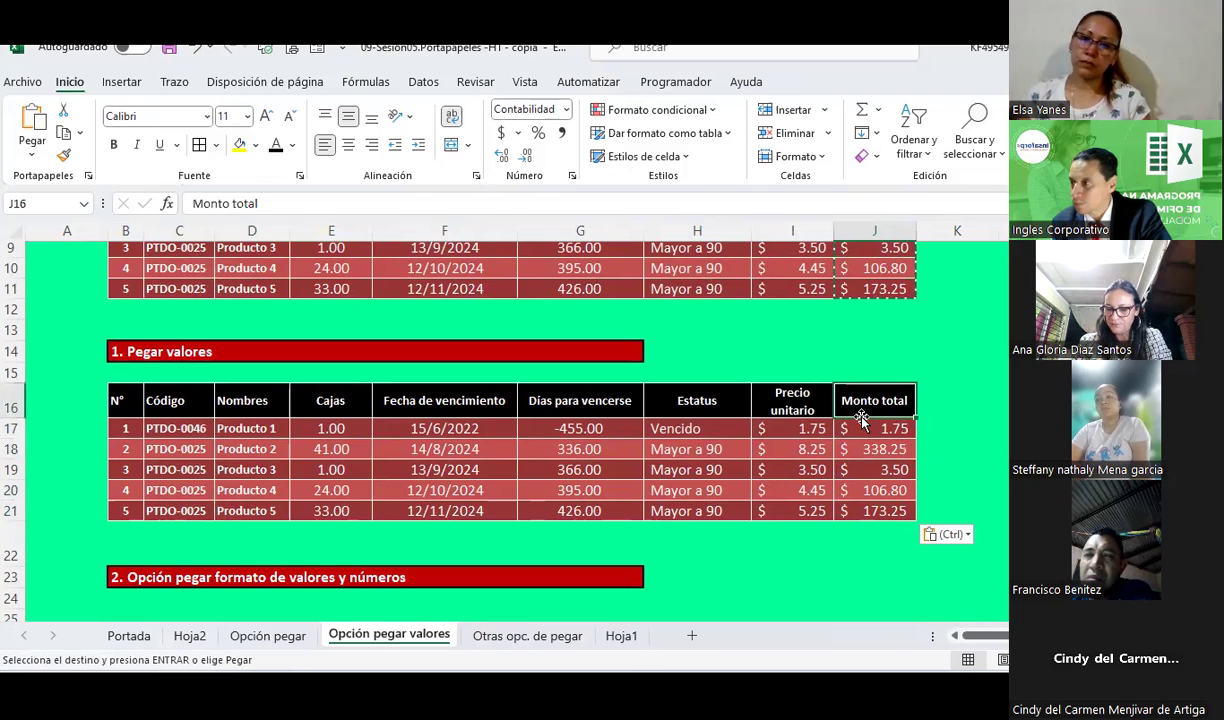
# Select the source table B6:J11 and scroll down to section 2
pyautogui.scroll(-2, 552, 459)
pyautogui.scroll(4, 552, 459)
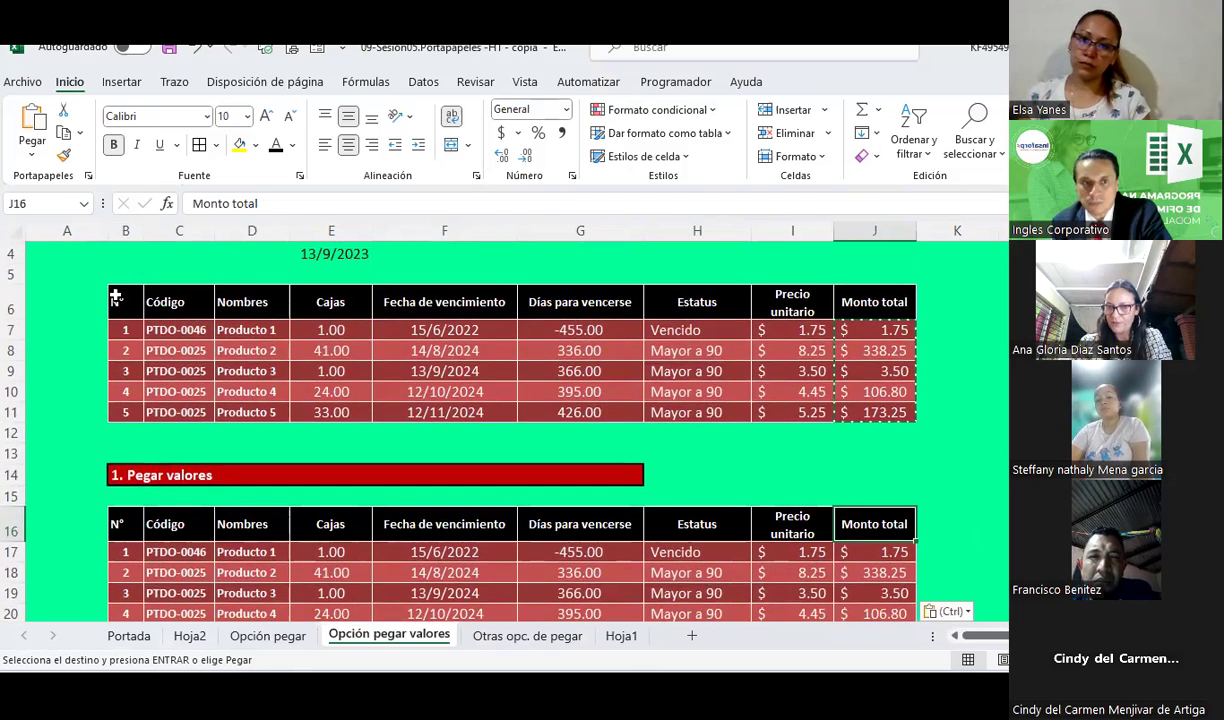
pyautogui.moveTo(115, 297); pyautogui.dragTo(871, 410)
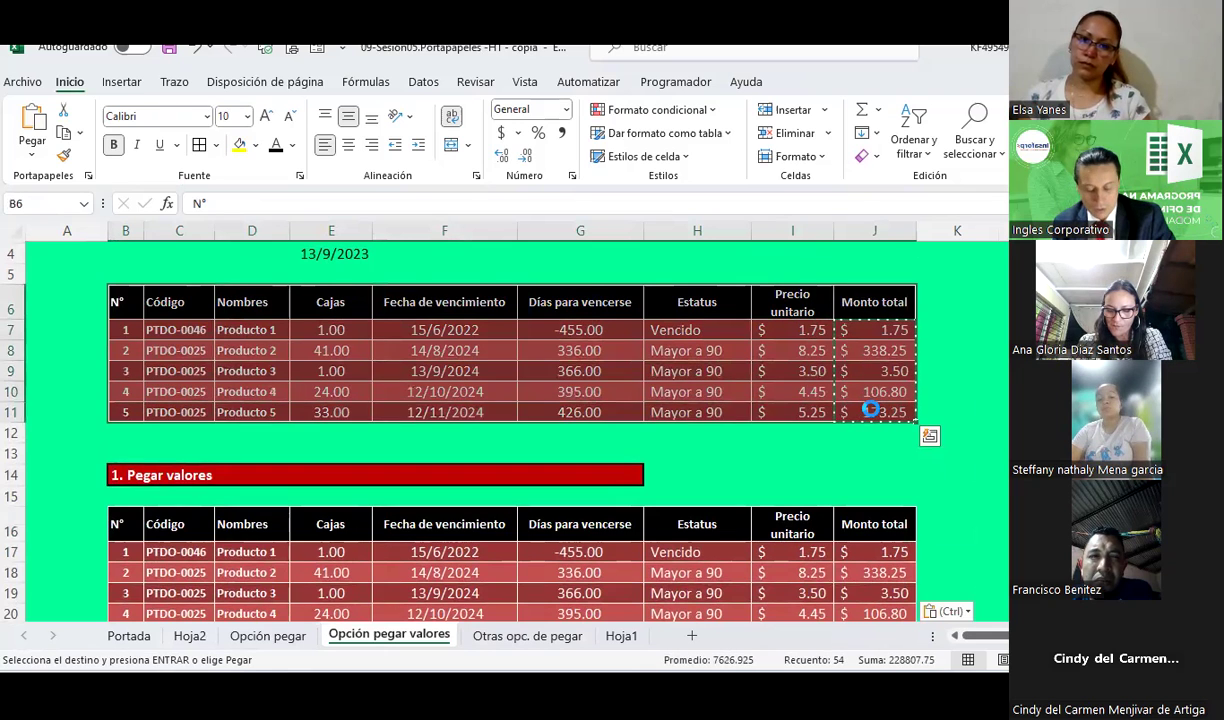
pyautogui.scroll(-4, 870, 408)
pyautogui.scroll(-2, 870, 408)
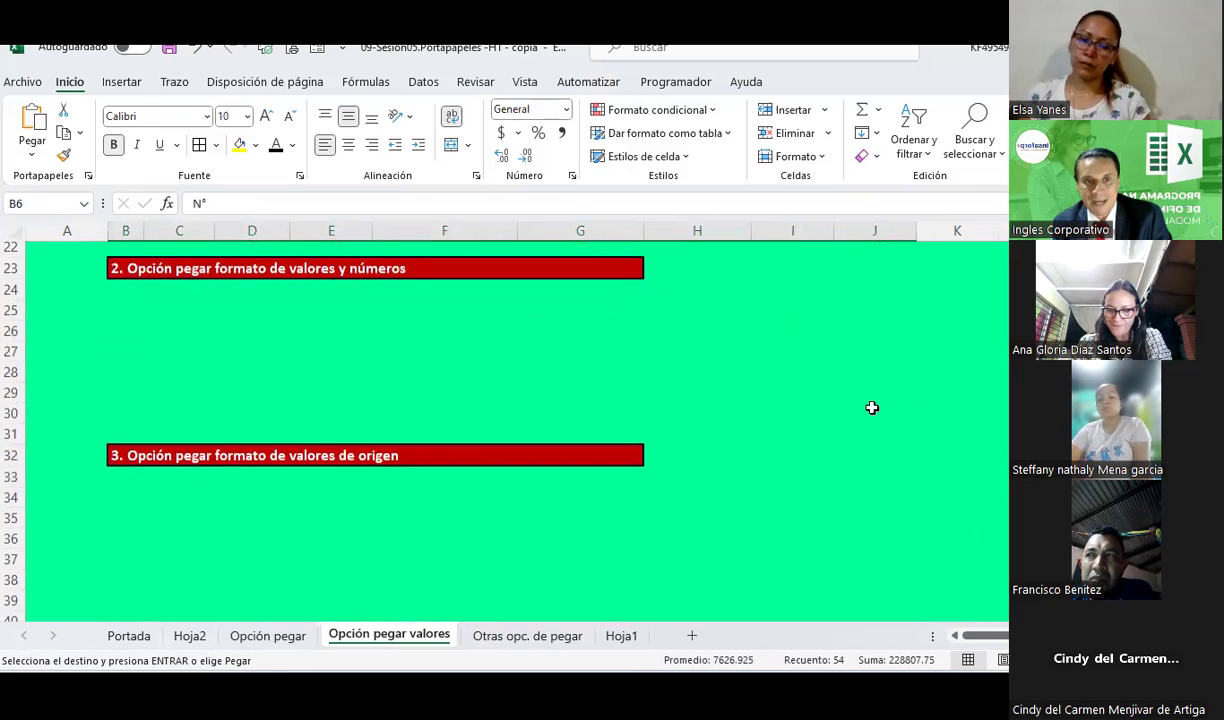
# Paste the source table at B25 using 'Formato de valores y números'
pyautogui.click(119, 306)
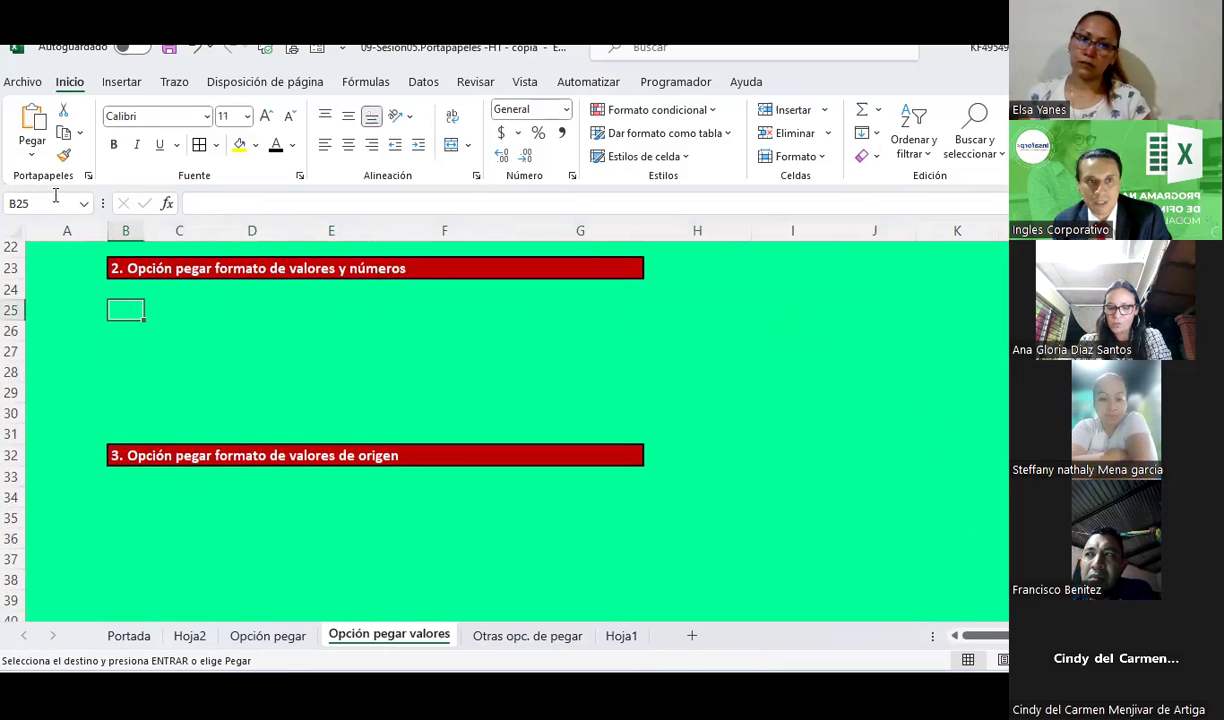
pyautogui.click(32, 143)
pyautogui.click(54, 289)
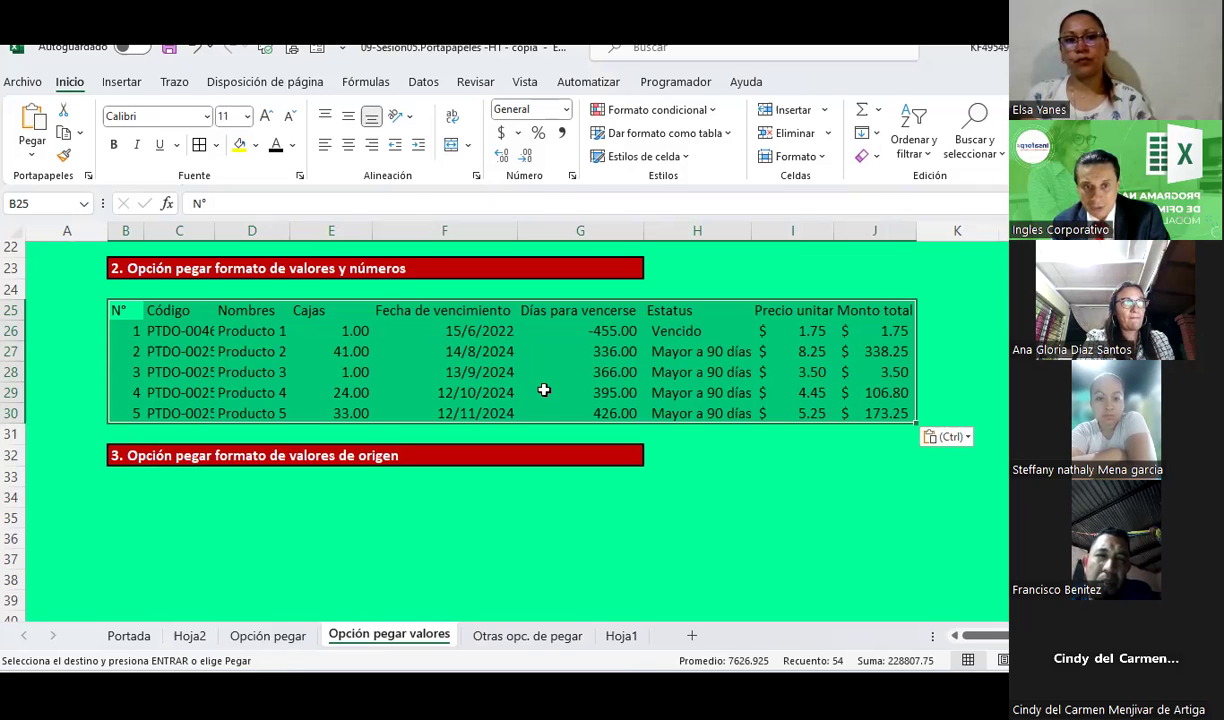
pyautogui.click(118, 495)
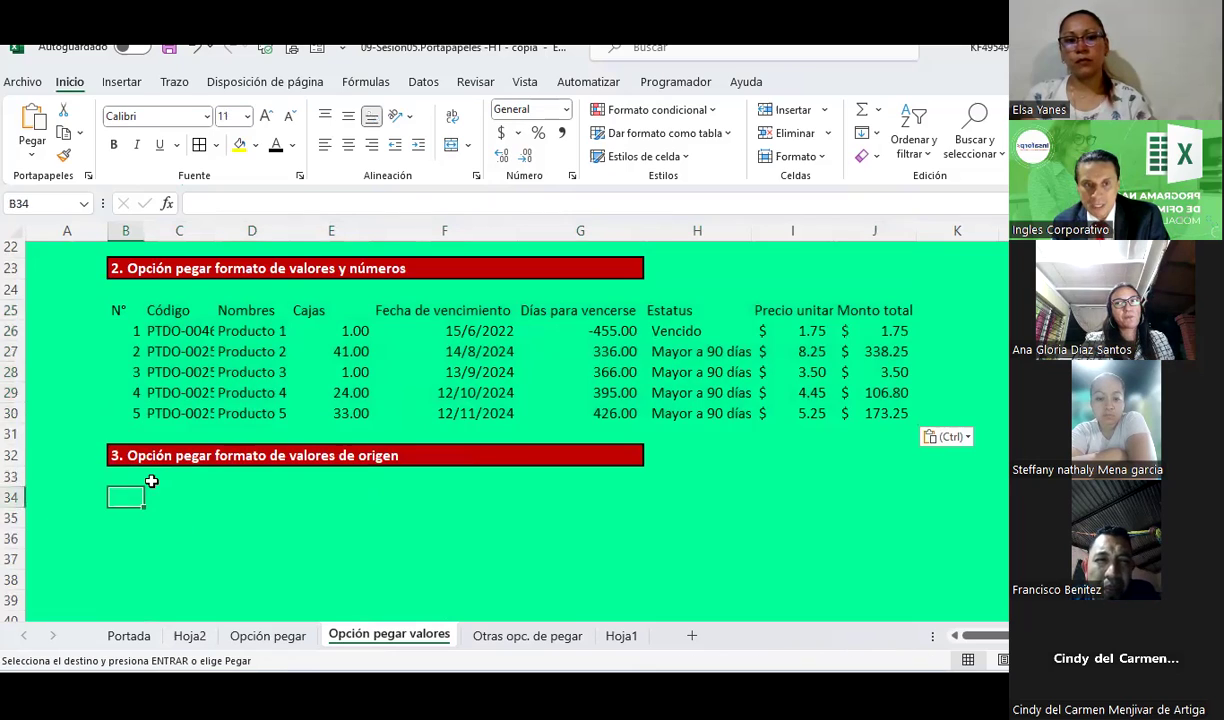
pyautogui.scroll(7, 150, 481)
# Paste B6:J11 at B34 using 'Formato de valores y origen'
pyautogui.moveTo(124, 355); pyautogui.dragTo(840, 470)
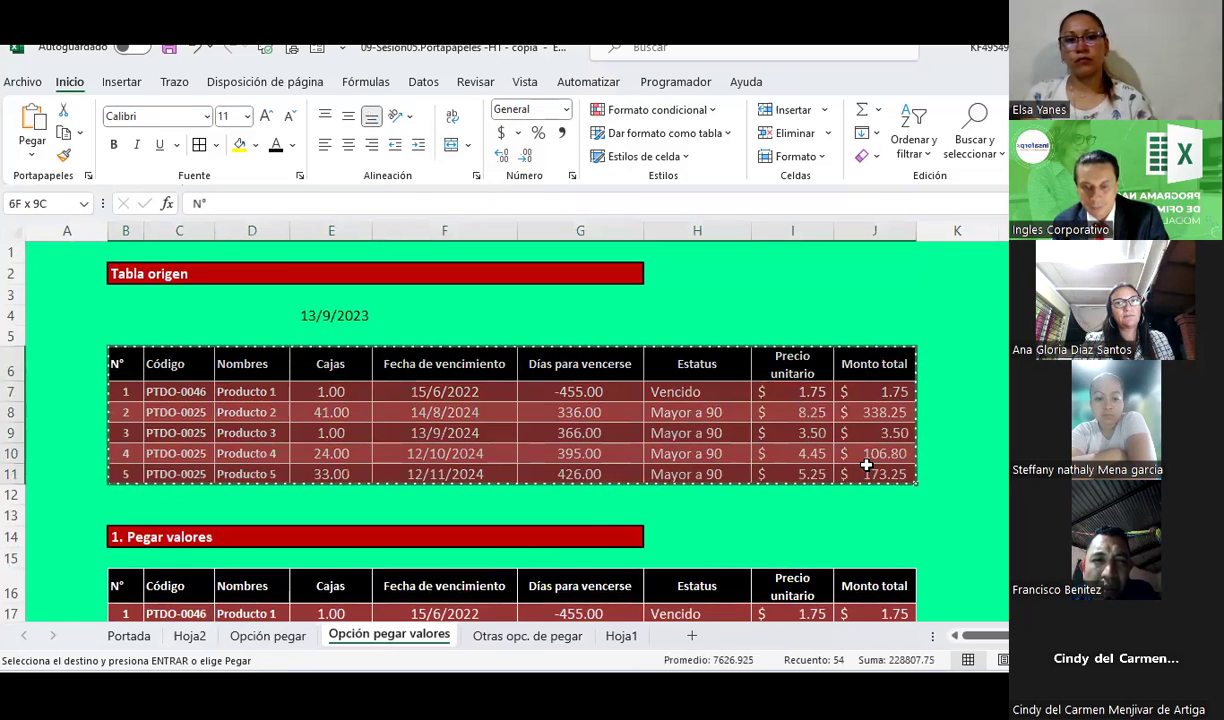
pyautogui.scroll(-5, 813, 612)
pyautogui.scroll(-3, 792, 595)
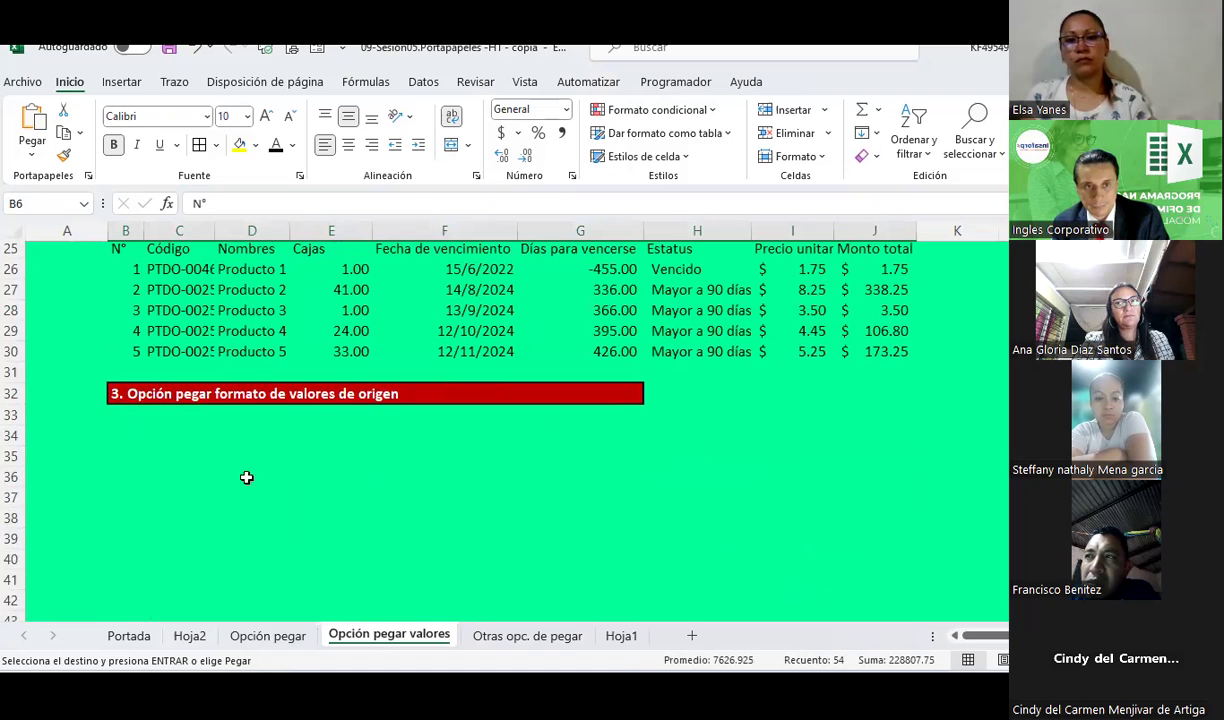
pyautogui.click(127, 437)
pyautogui.click(39, 155)
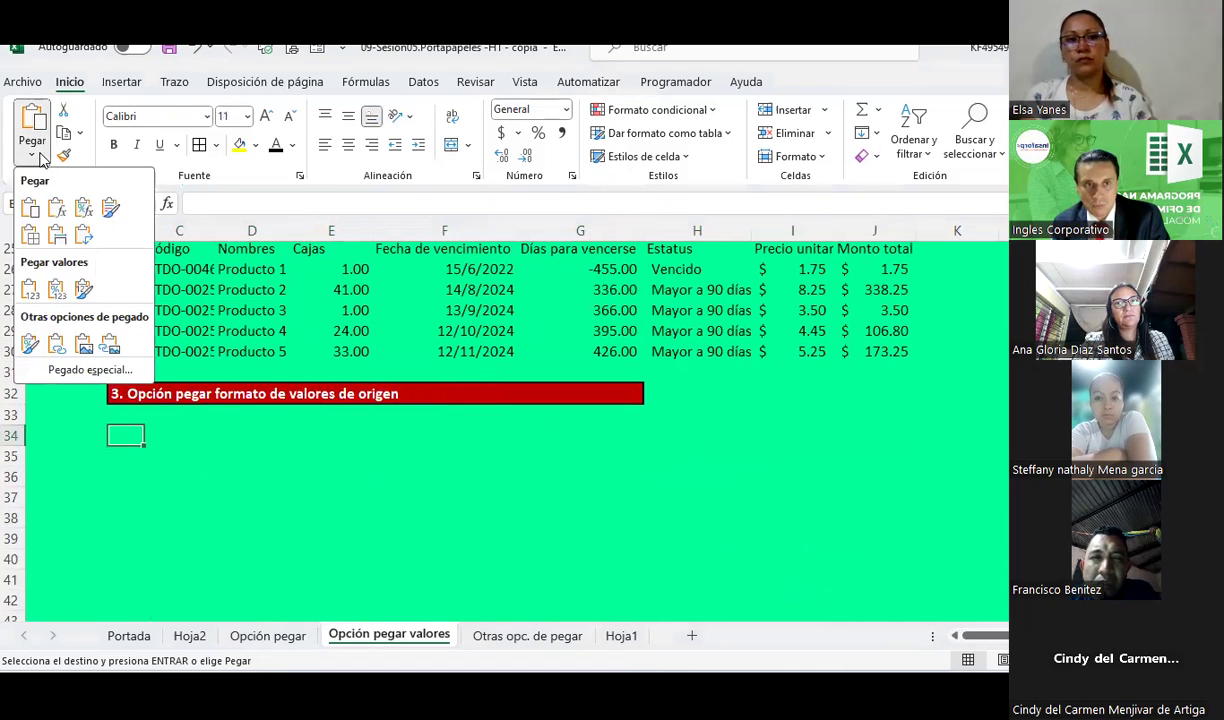
pyautogui.click(86, 298)
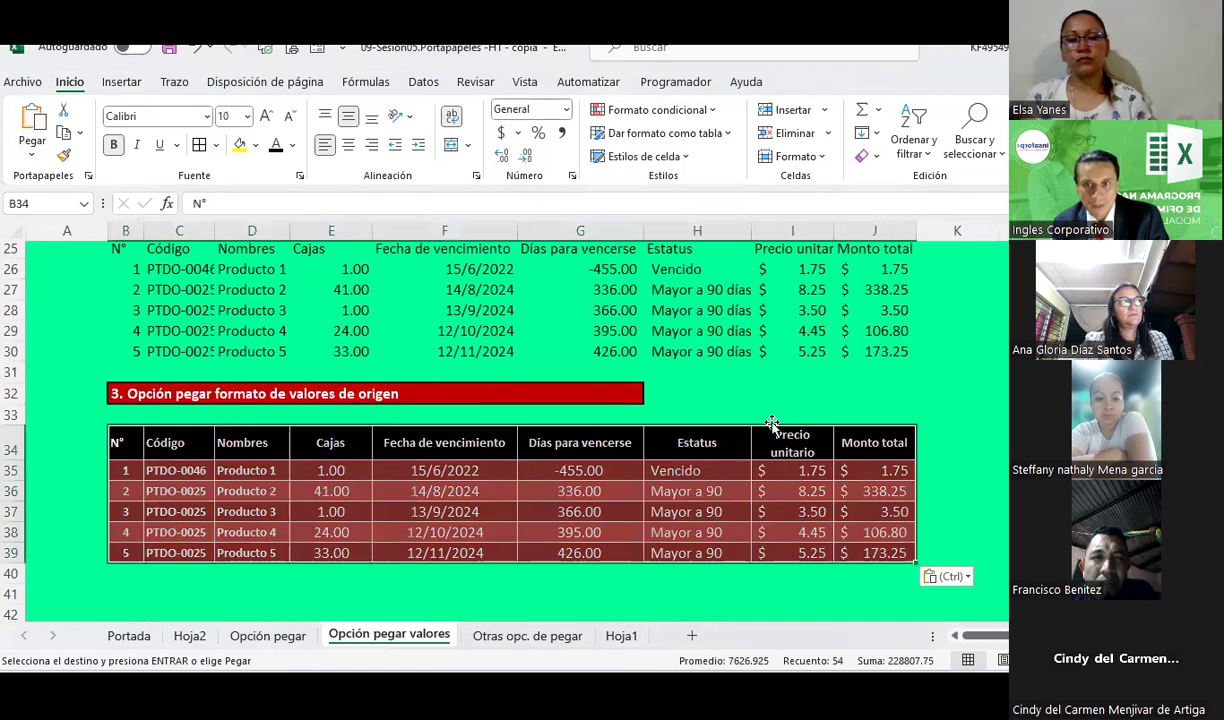
# Check the pasted totals down column J to J39, then return to B6
pyautogui.click(887, 473)
pyautogui.click(840, 491)
pyautogui.click(840, 512)
pyautogui.click(858, 532)
pyautogui.click(865, 553)
pyautogui.scroll(4, 532, 424)
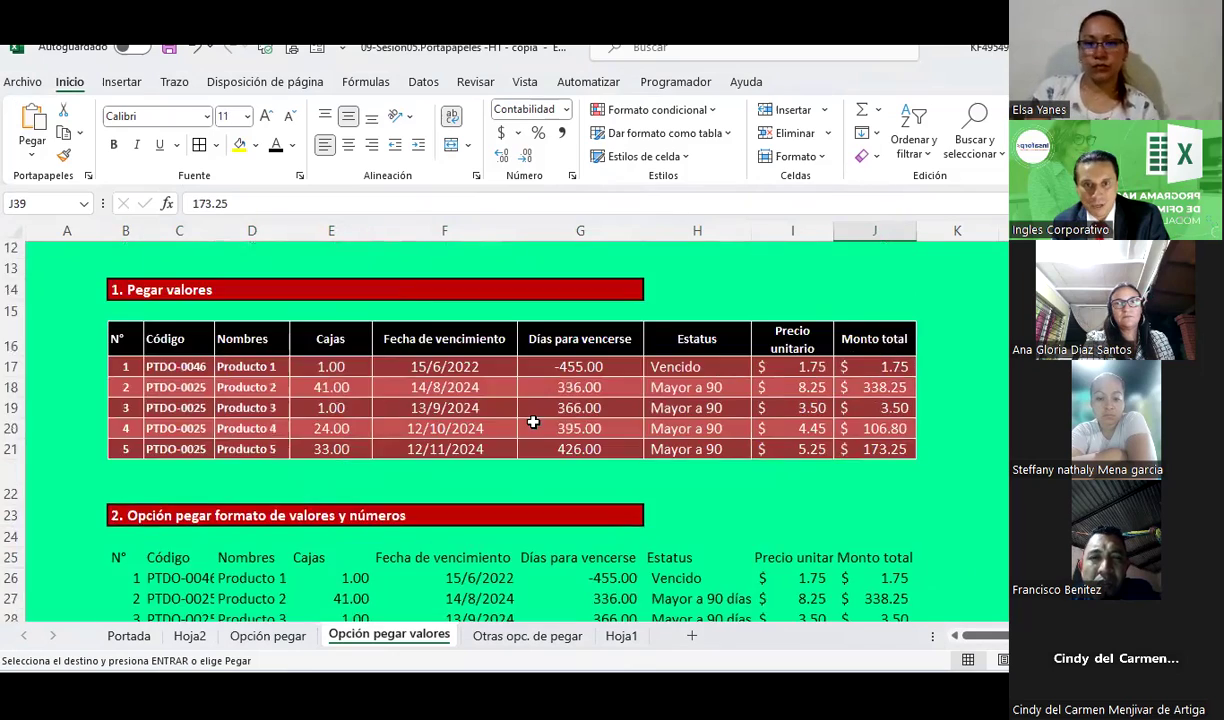
pyautogui.scroll(4, 532, 424)
pyautogui.click(119, 364)
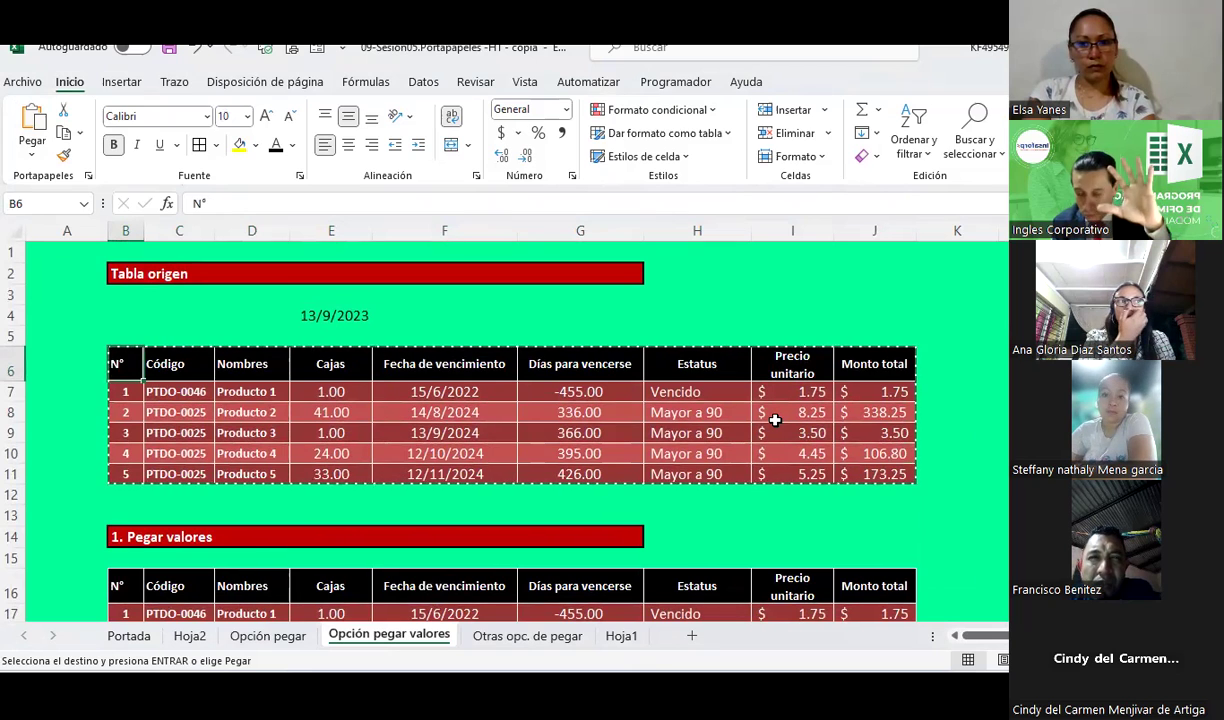
pyautogui.scroll(-3, 775, 421)
pyautogui.scroll(-6, 775, 421)
pyautogui.scroll(2, 775, 421)
pyautogui.click(707, 311)
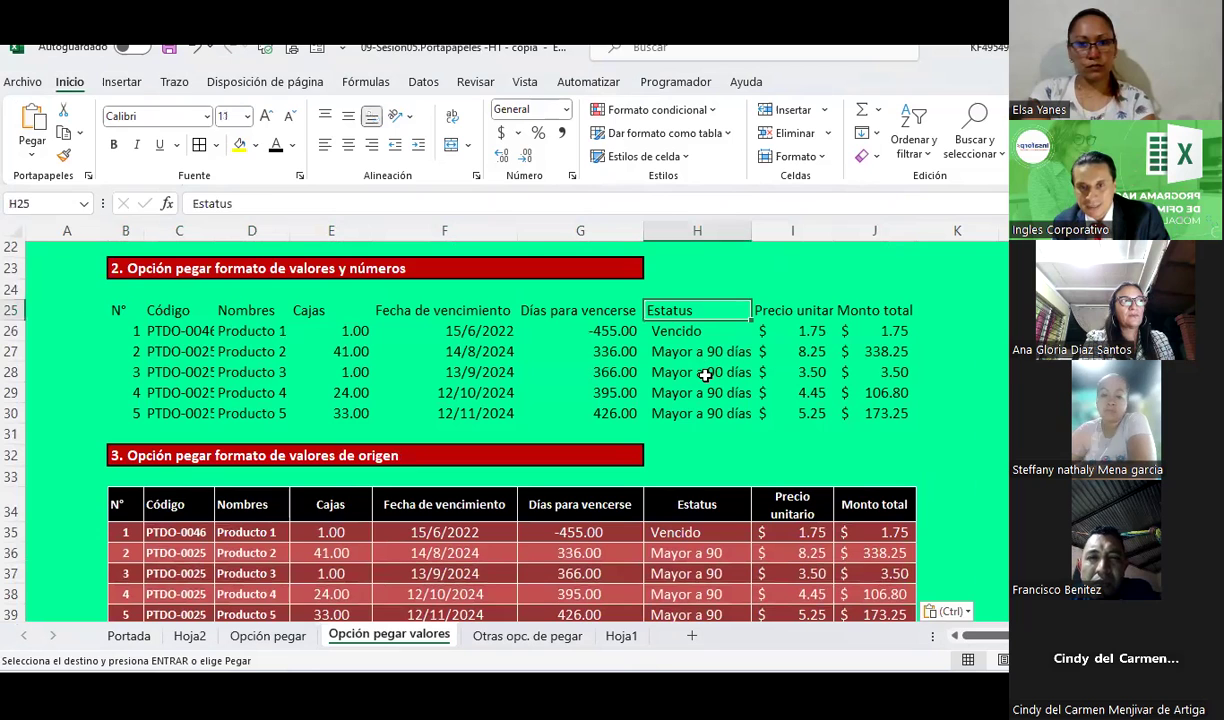
pyautogui.click(703, 371)
pyautogui.moveTo(115, 303); pyautogui.dragTo(848, 455)
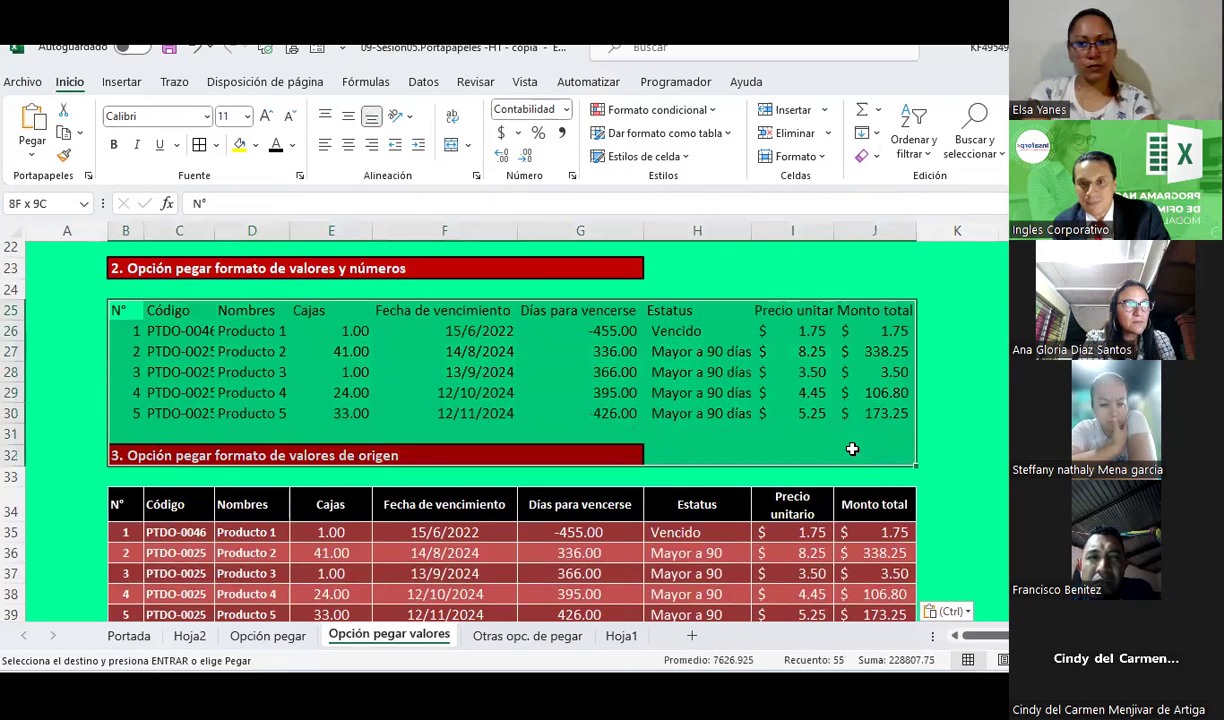
pyautogui.scroll(-2, 848, 455)
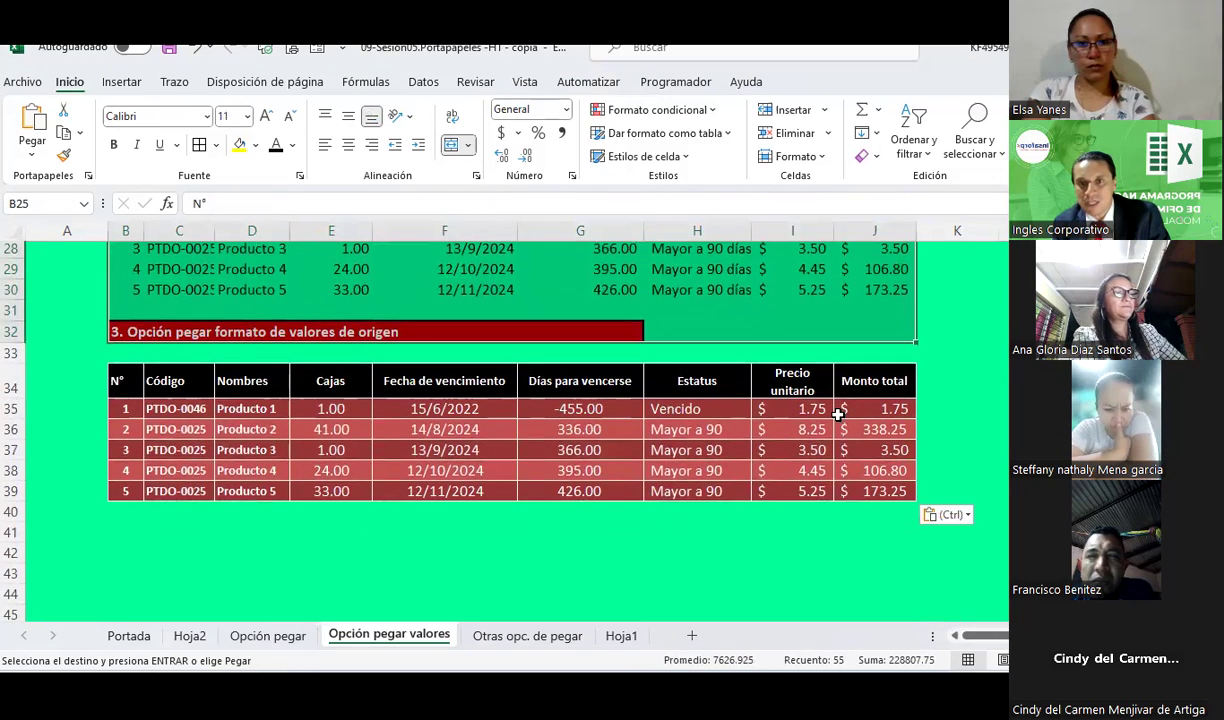
pyautogui.click(852, 430)
pyautogui.click(859, 489)
pyautogui.click(852, 470)
pyautogui.click(849, 406)
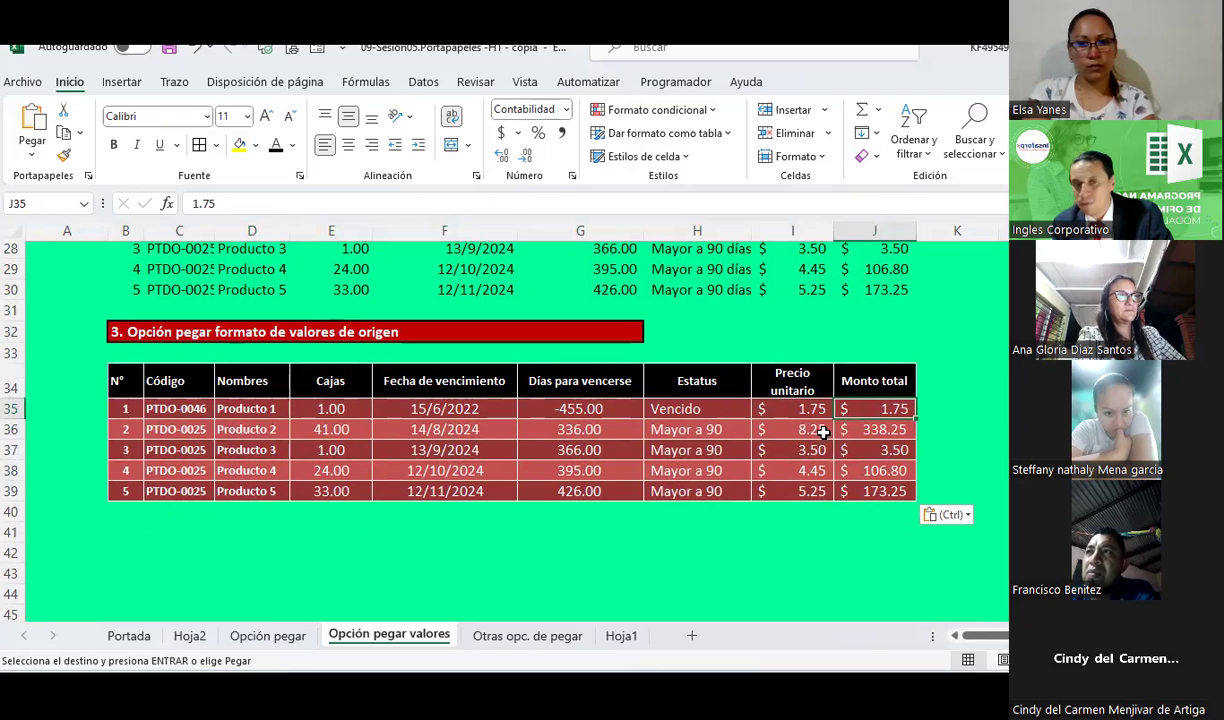
pyautogui.click(329, 452)
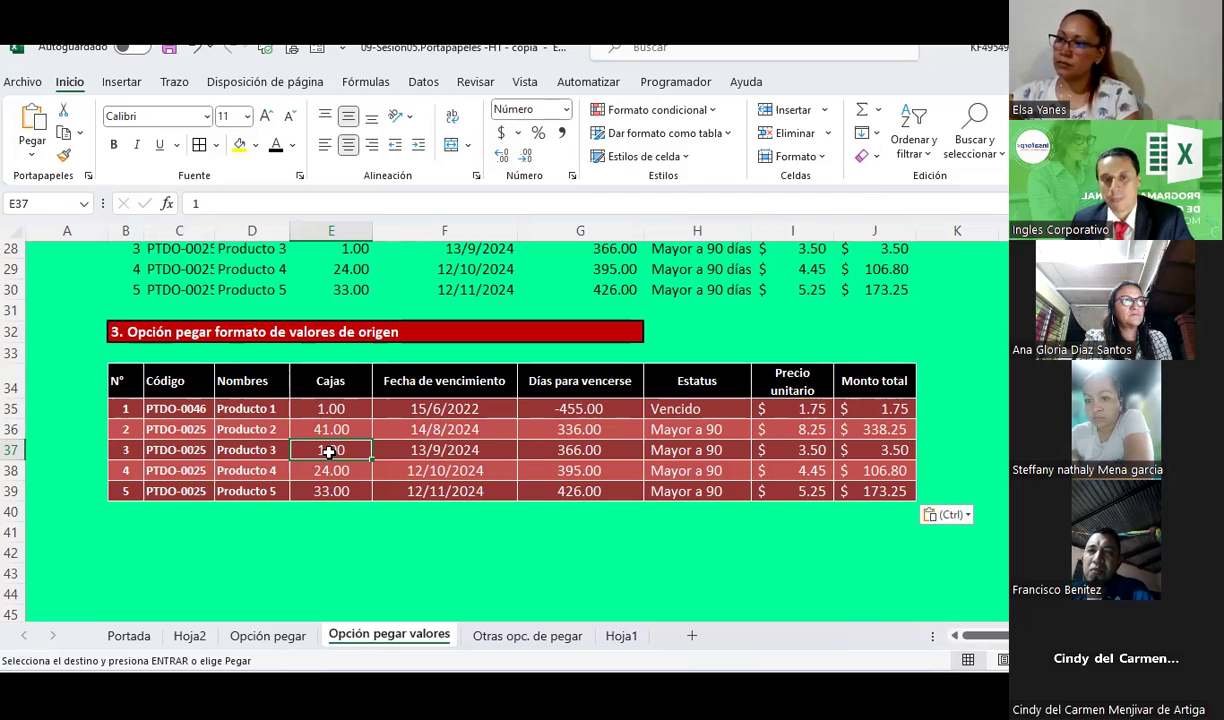
pyautogui.click(454, 410)
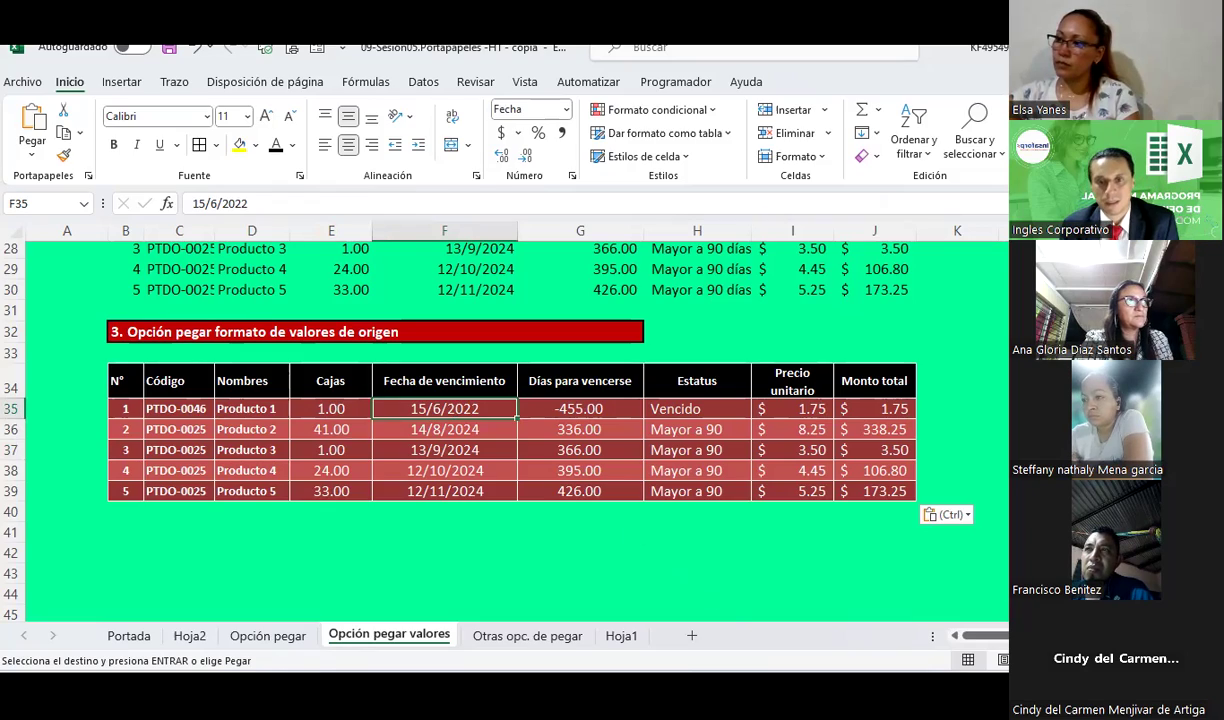
pyautogui.click(805, 668)
# Search Google for 'estadisticas de poblacion'
pyautogui.scroll(-3, 521, 226)
pyautogui.scroll(-3, 540, 240)
pyautogui.scroll(-5, 545, 243)
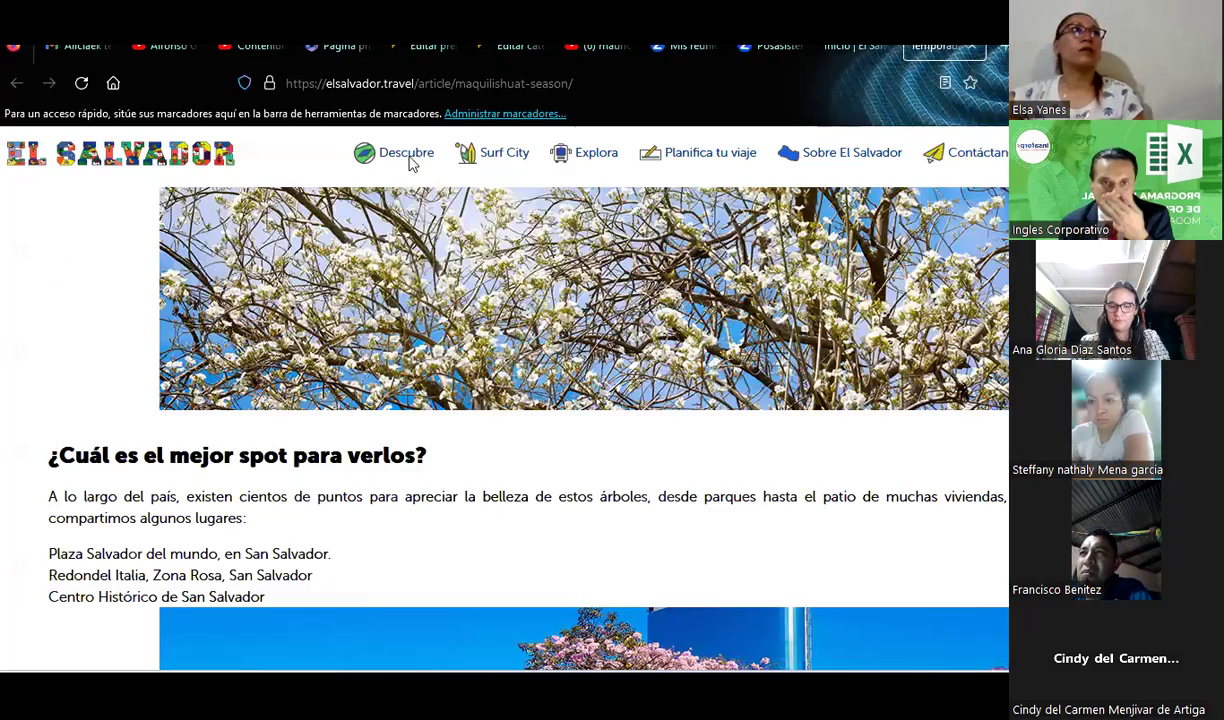
pyautogui.click(415, 83)
pyautogui.write('e')
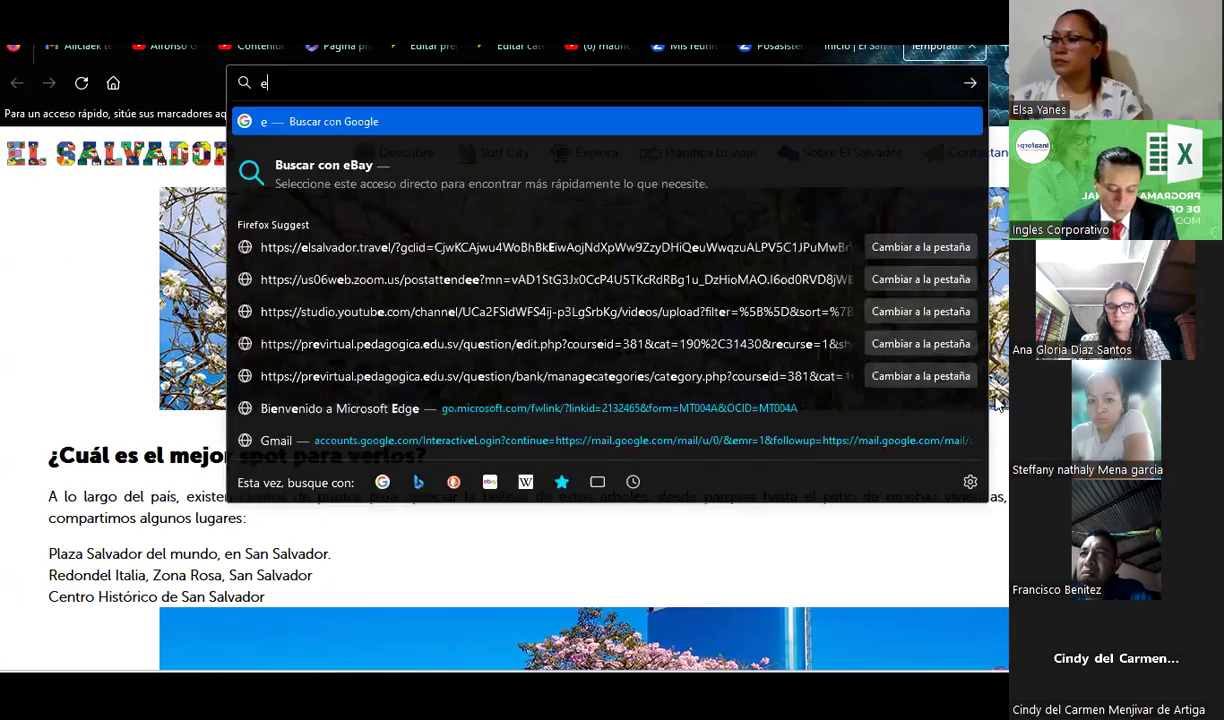
pyautogui.write('stadisticas de poblacion')
pyautogui.press('Return')
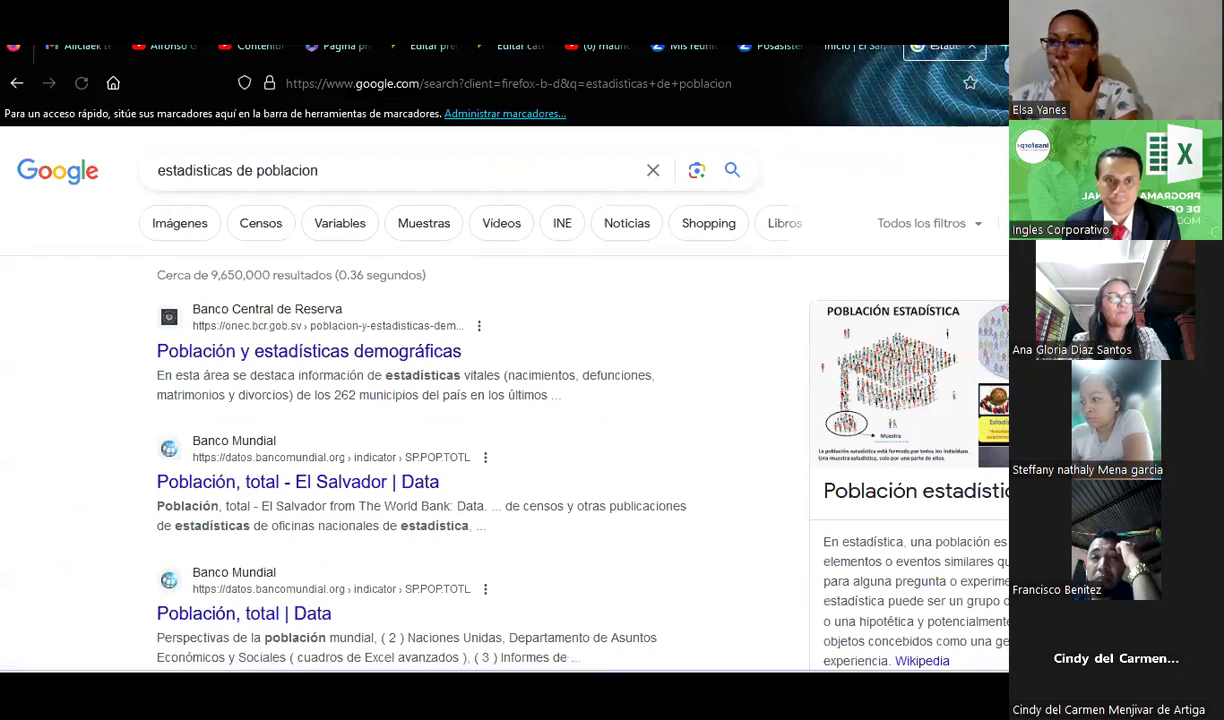
# Look over the ONEC demographics result, then open the Wikipedia Población estadística article
pyautogui.click(238, 355)
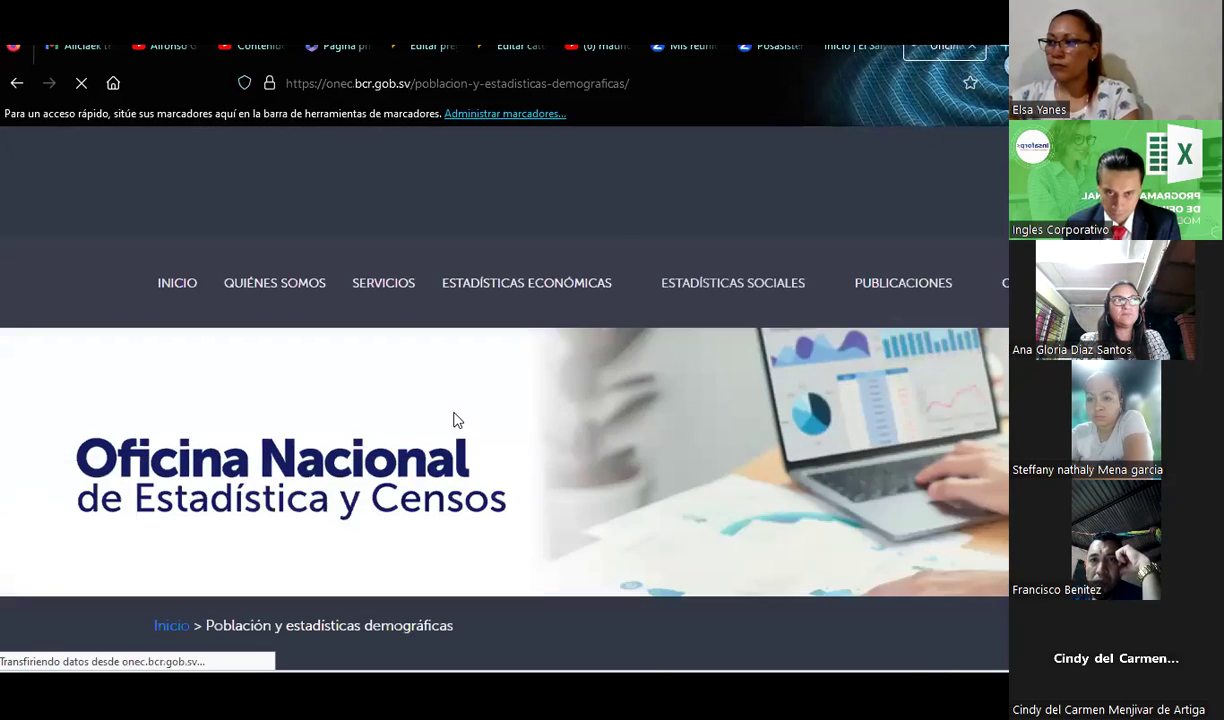
pyautogui.scroll(-5, 455, 420)
pyautogui.scroll(-5, 455, 420)
pyautogui.scroll(-4, 455, 420)
pyautogui.scroll(-5, 455, 420)
pyautogui.scroll(-5, 455, 420)
pyautogui.scroll(5, 455, 420)
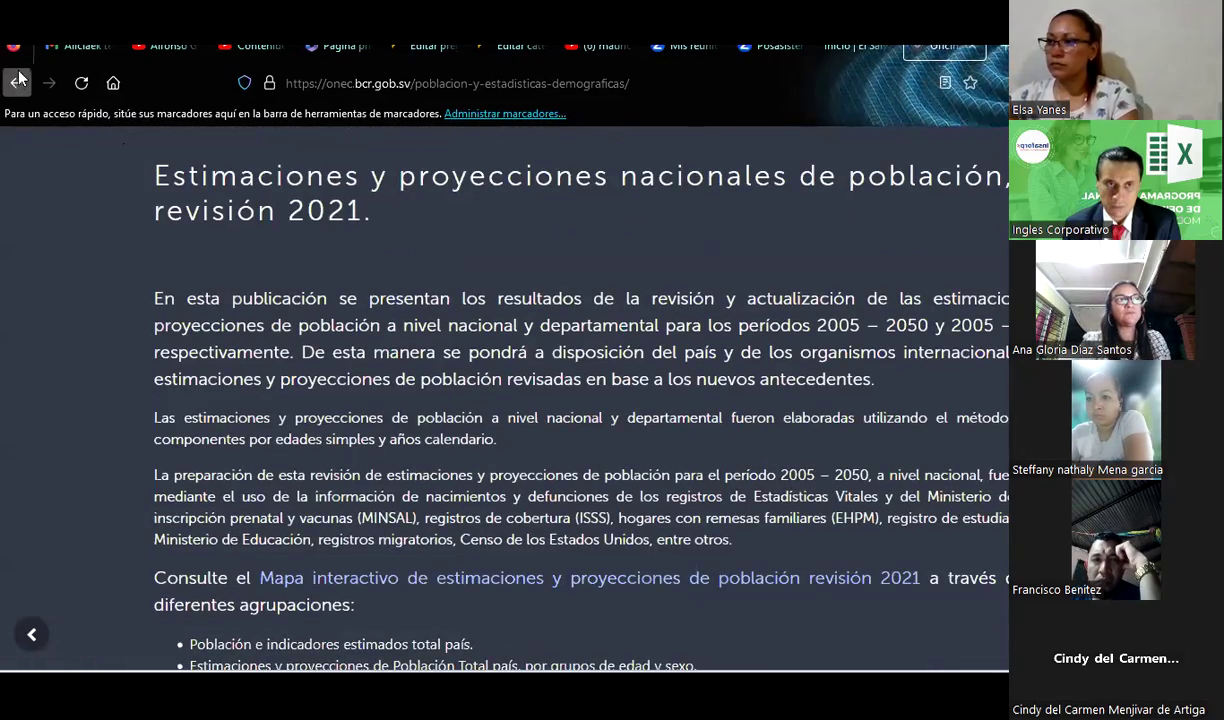
pyautogui.click(18, 78)
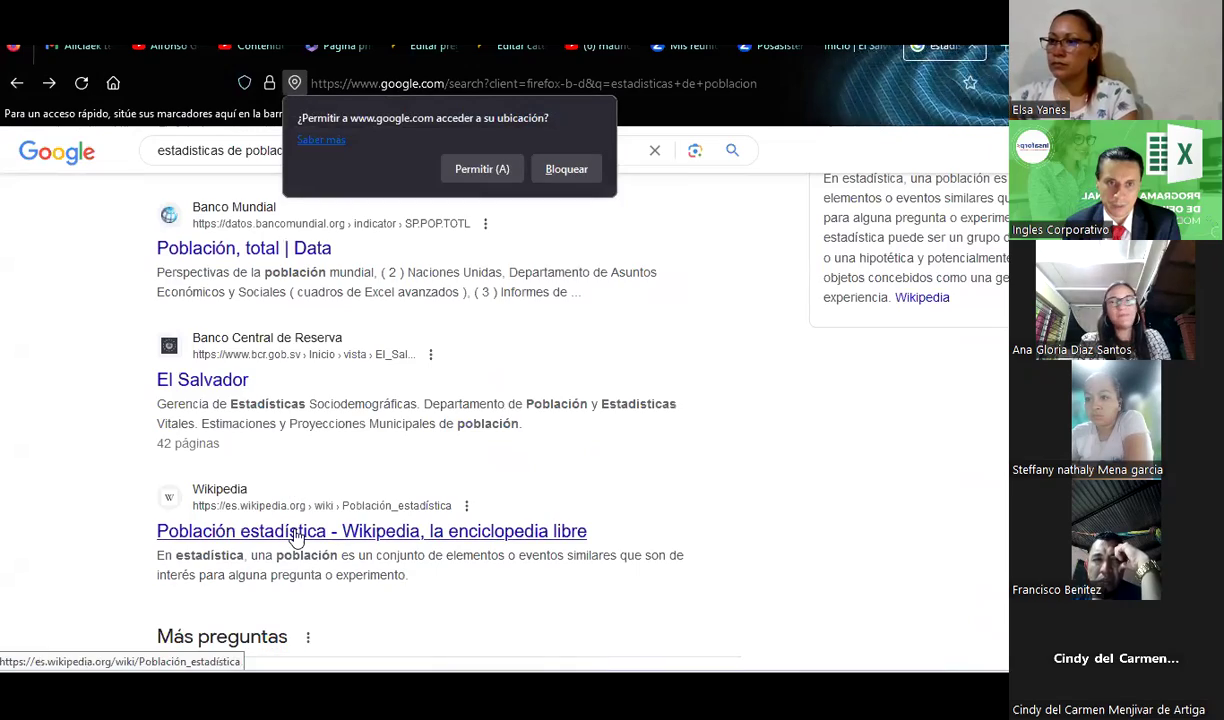
pyautogui.click(295, 533)
# Open the Muestra estadística article and find its Ejemplo table
pyautogui.scroll(-4, 391, 413)
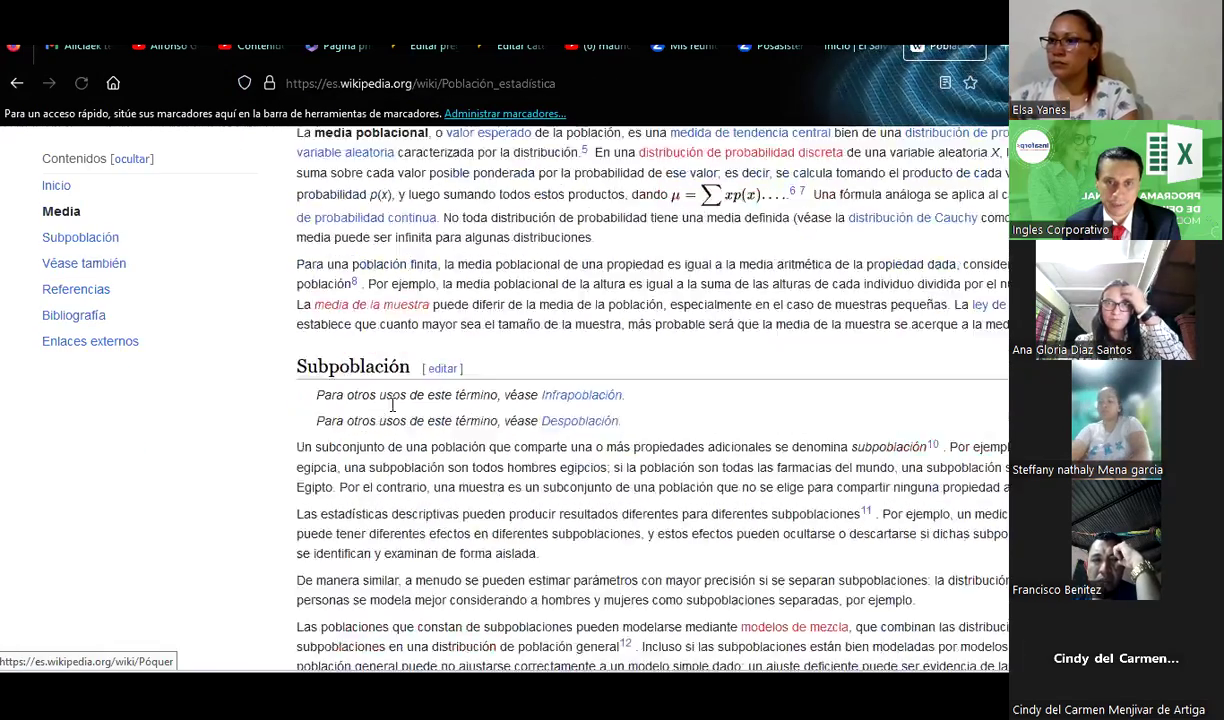
pyautogui.scroll(-10, 393, 412)
pyautogui.scroll(-4, 391, 413)
pyautogui.scroll(6, 391, 413)
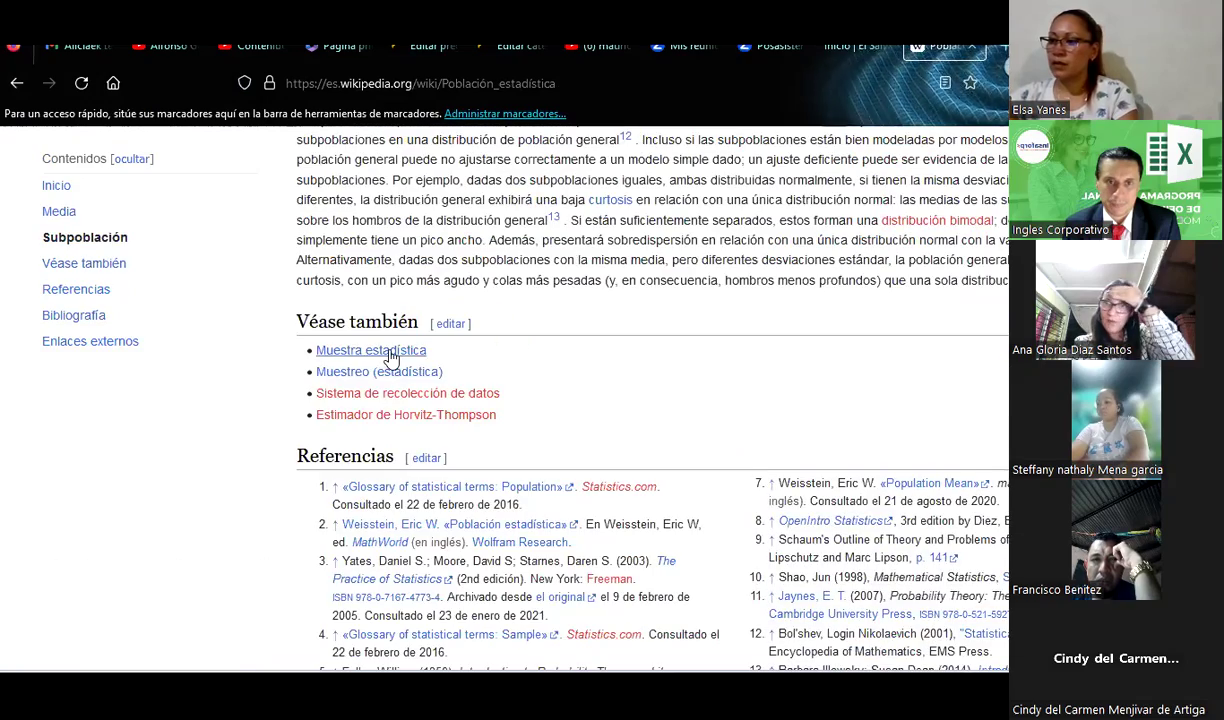
pyautogui.click(391, 355)
pyautogui.scroll(-5, 370, 400)
pyautogui.scroll(-5, 370, 418)
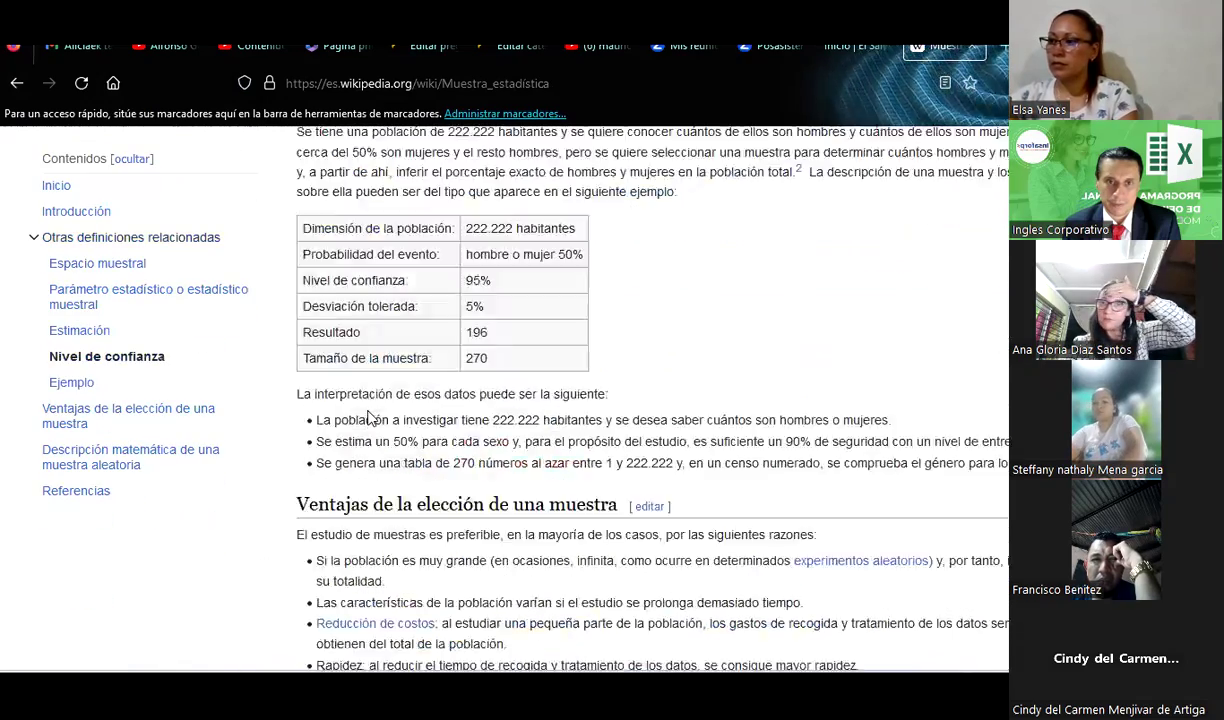
pyautogui.scroll(-1, 380, 400)
pyautogui.scroll(1, 396, 262)
pyautogui.scroll(2, 404, 282)
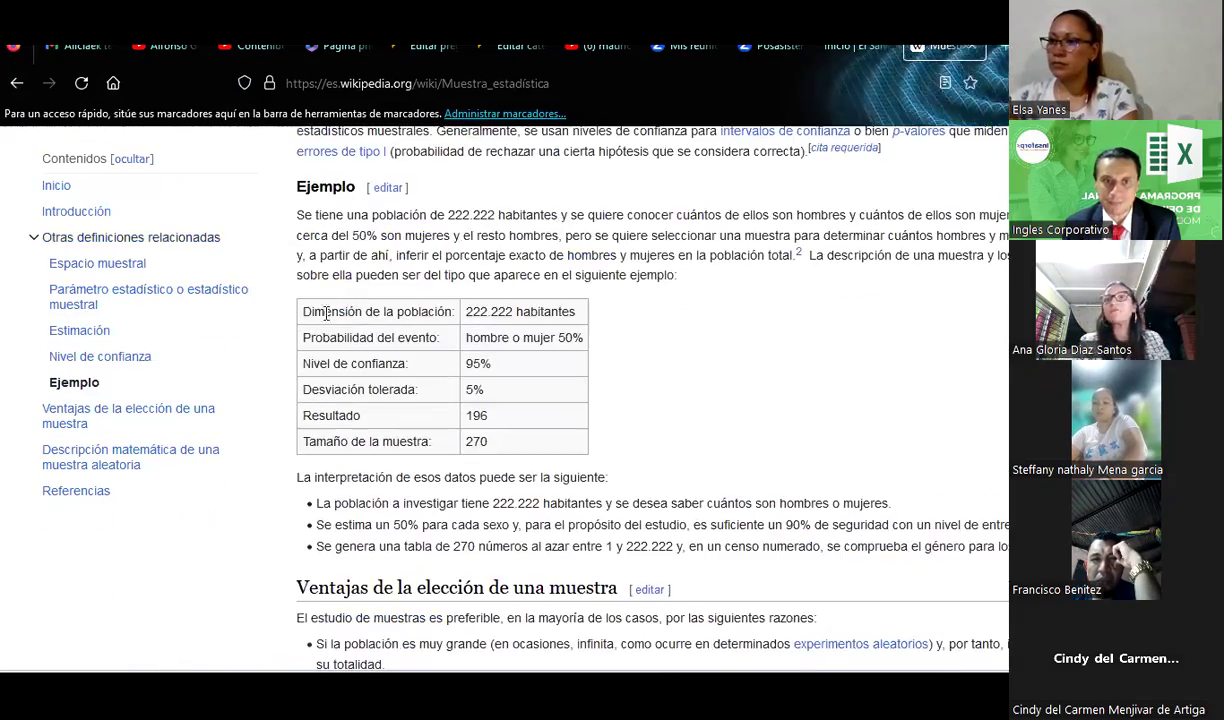
# Copy the Ejemplo table and return to the Excel workbook
pyautogui.moveTo(306, 311); pyautogui.dragTo(533, 449)
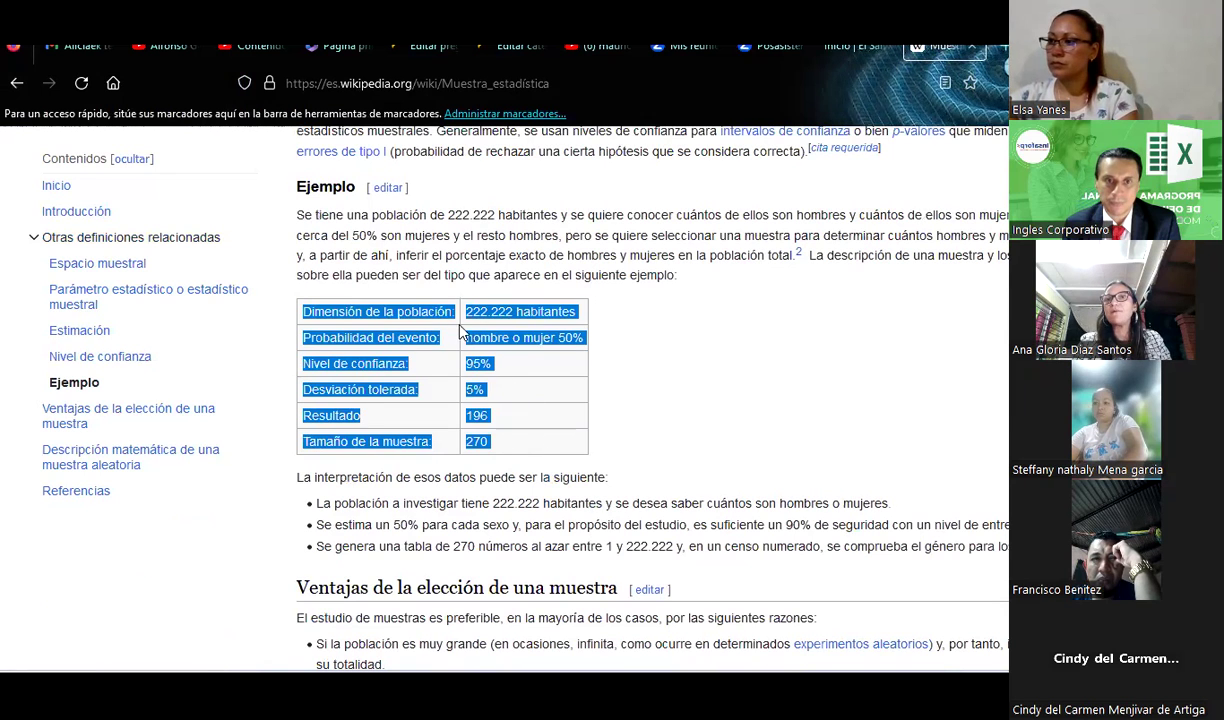
pyautogui.rightClick(433, 312)
pyautogui.click(470, 311)
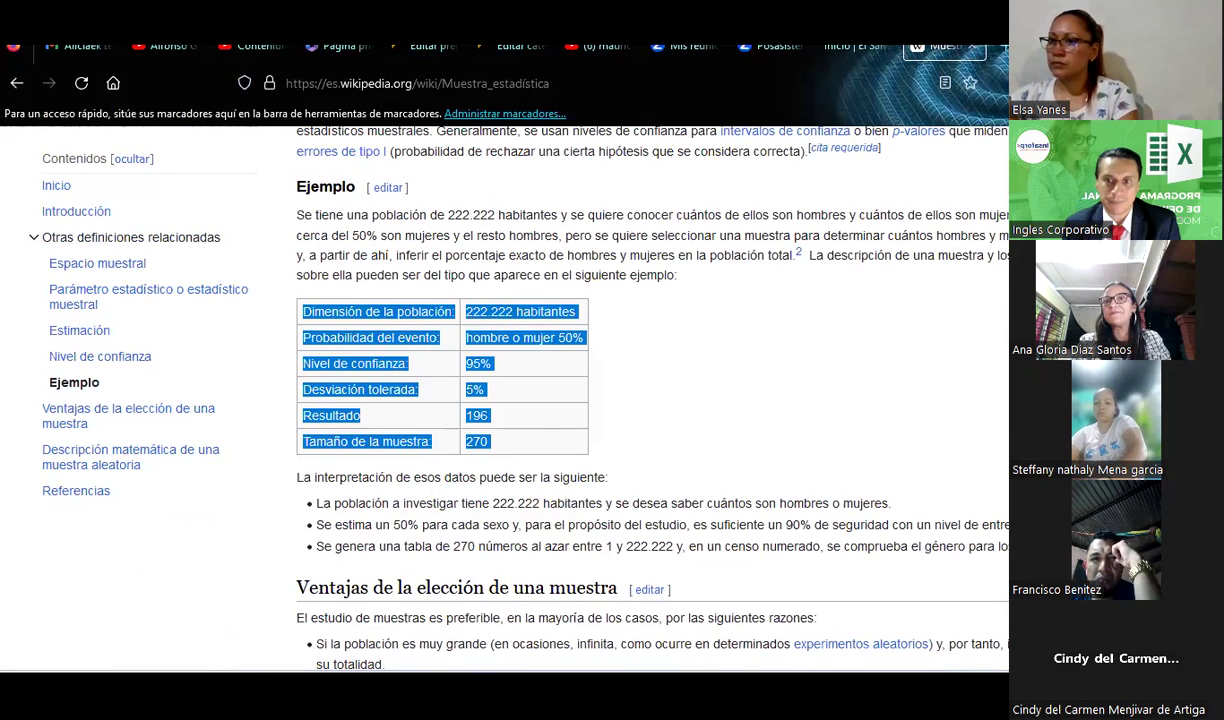
pyautogui.click(880, 570)
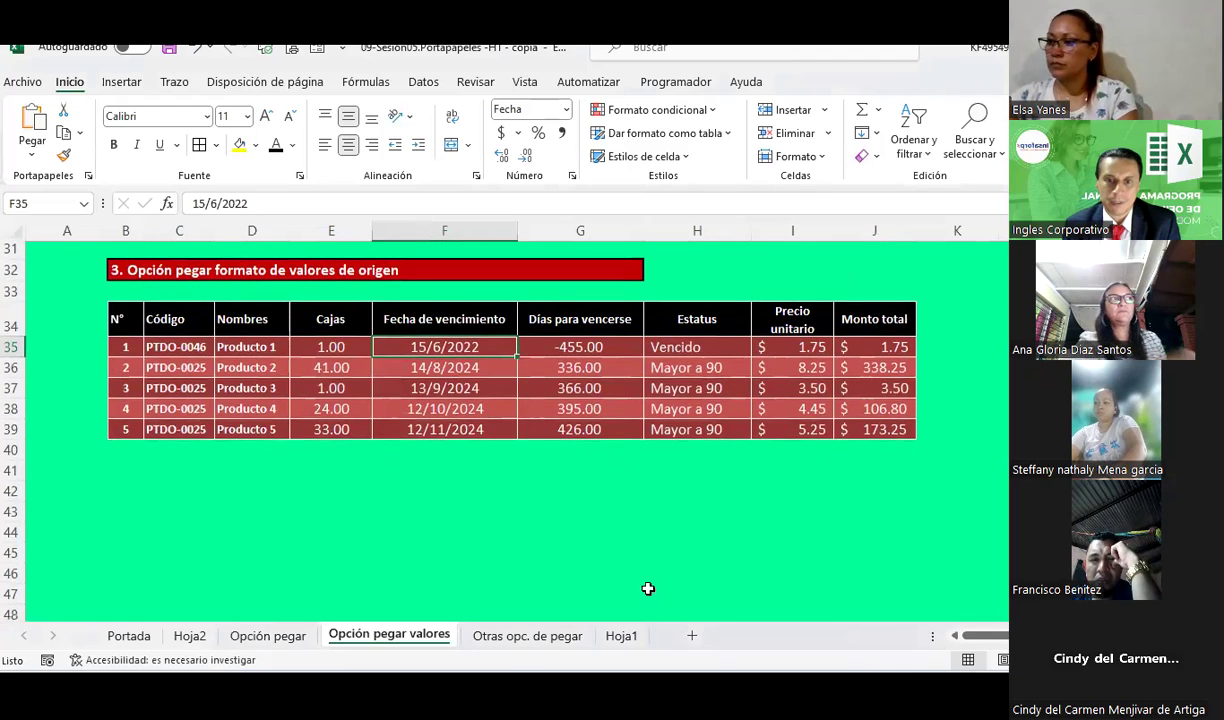
# Paste the Wikipedia table into B4 of a new sheet, matching destination formatting
pyautogui.click(688, 638)
pyautogui.click(114, 295)
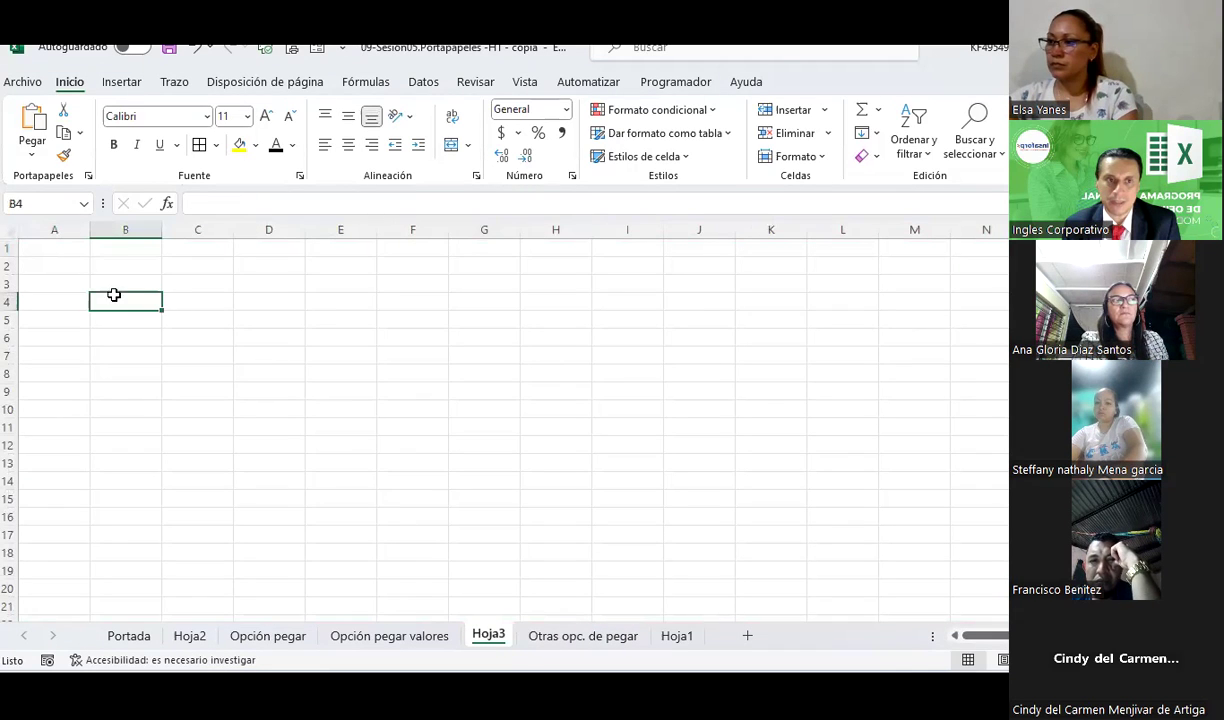
pyautogui.click(33, 152)
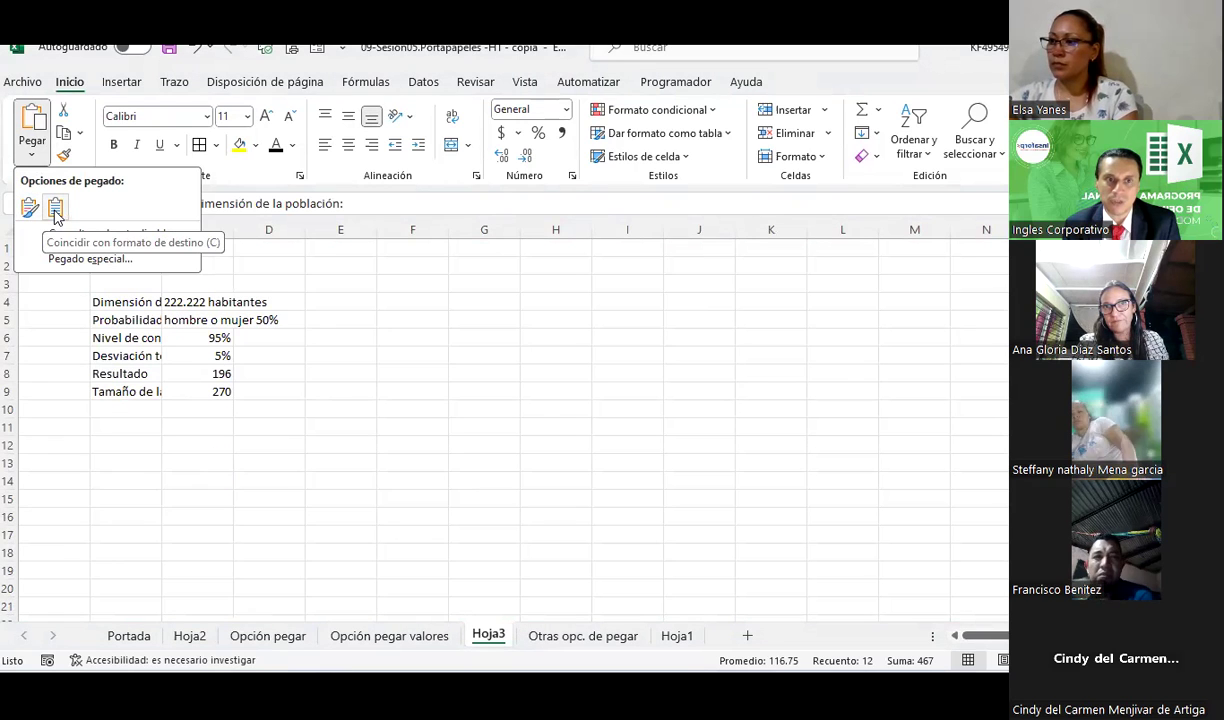
pyautogui.click(56, 213)
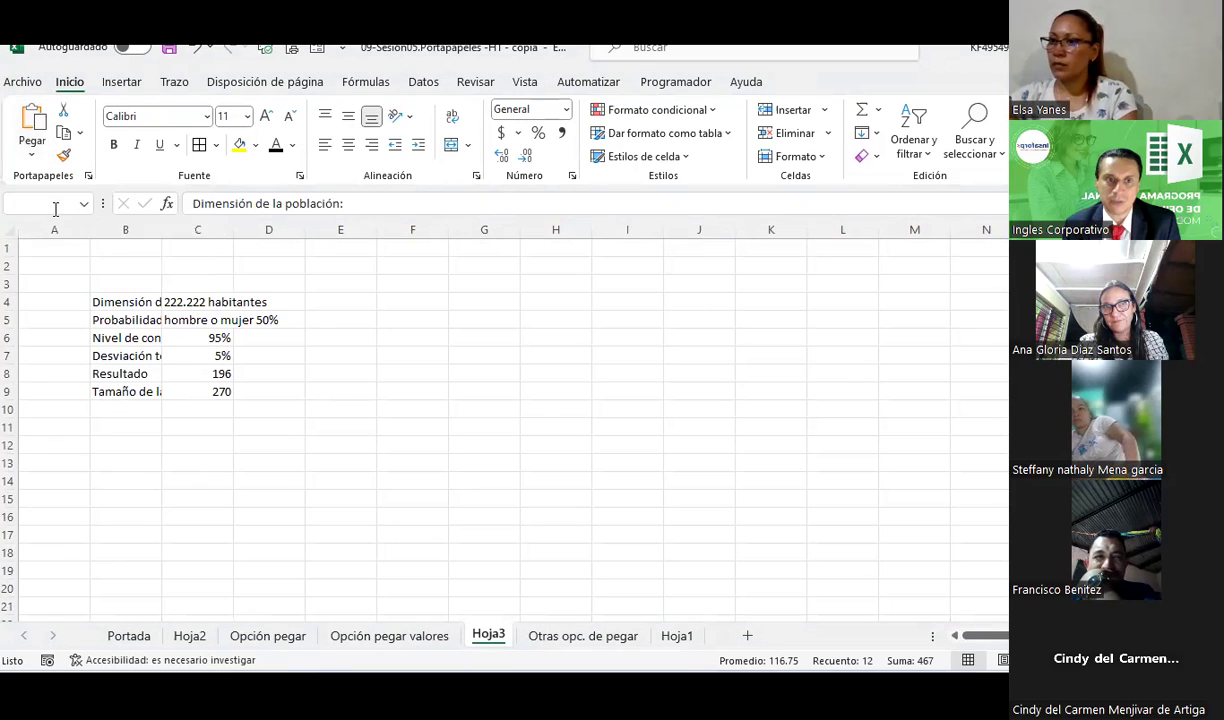
# Autofit columns B and C, centre the table, and go back to Opción pegar valores
pyautogui.doubleClick(161, 223)
pyautogui.doubleClick(314, 223)
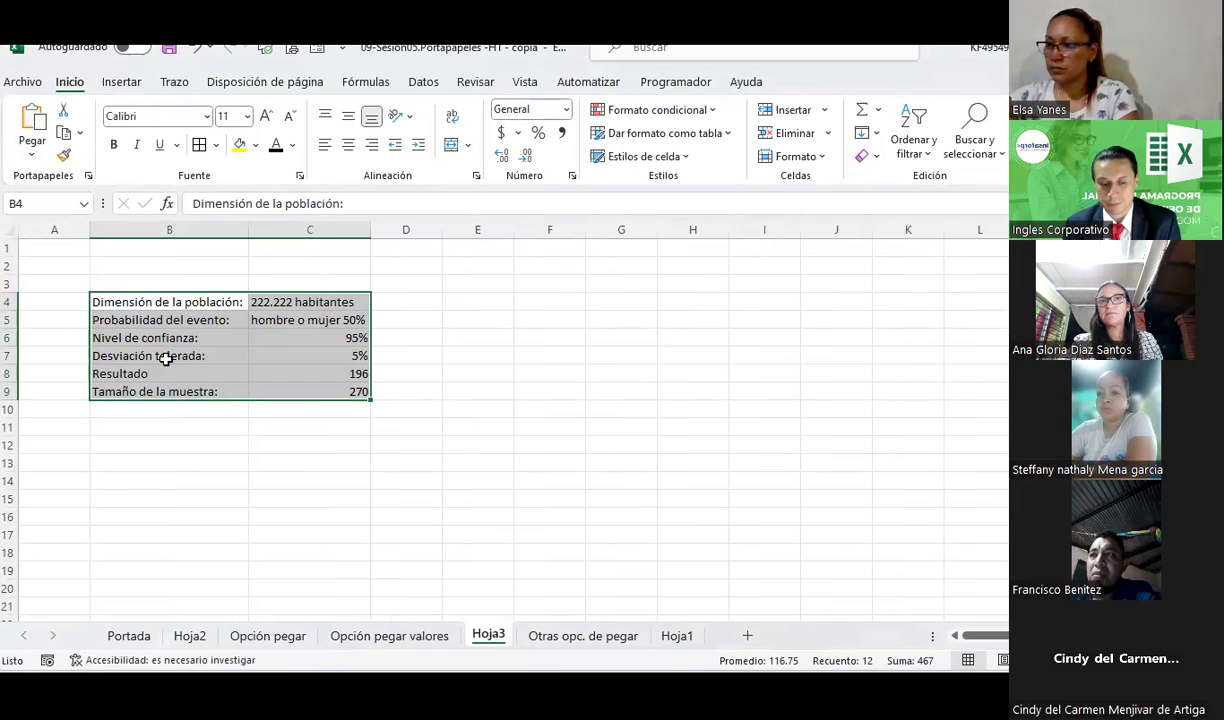
pyautogui.click(371, 144)
pyautogui.click(348, 144)
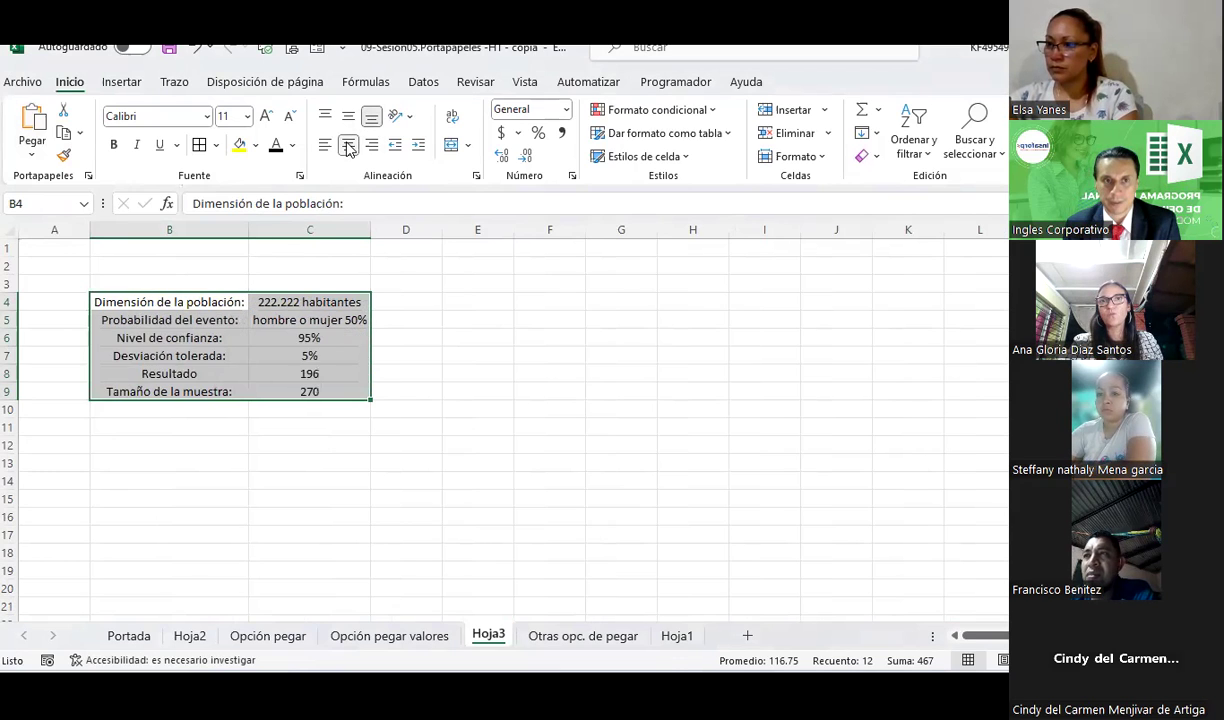
pyautogui.click(549, 484)
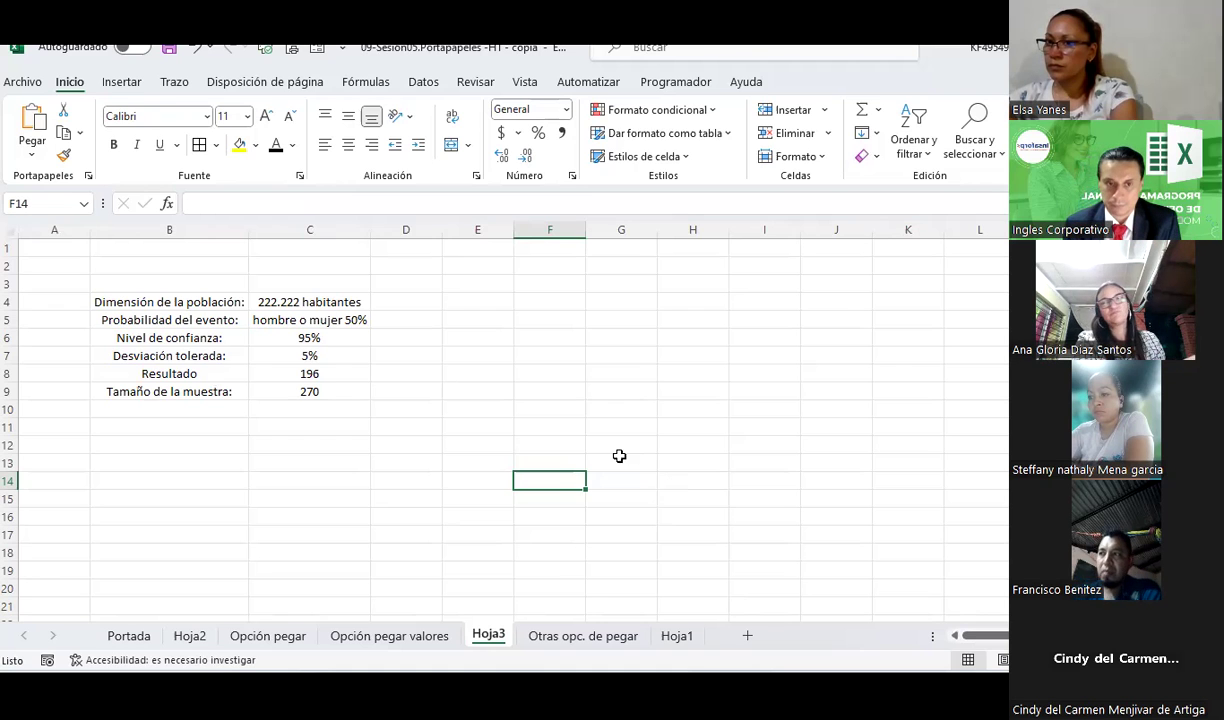
pyautogui.click(360, 637)
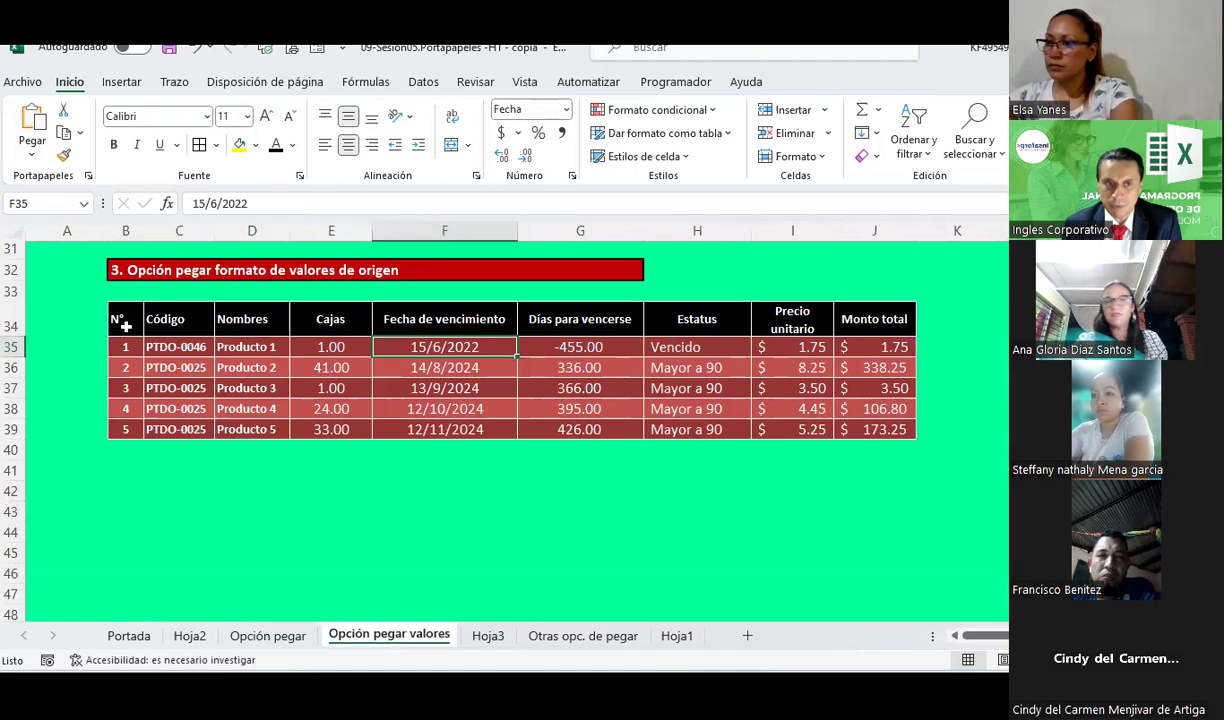
# Copy the product table B34:J39 and start a new blank workbook
pyautogui.moveTo(125, 326); pyautogui.dragTo(868, 429)
pyautogui.hotkey('ctrl', 'c')
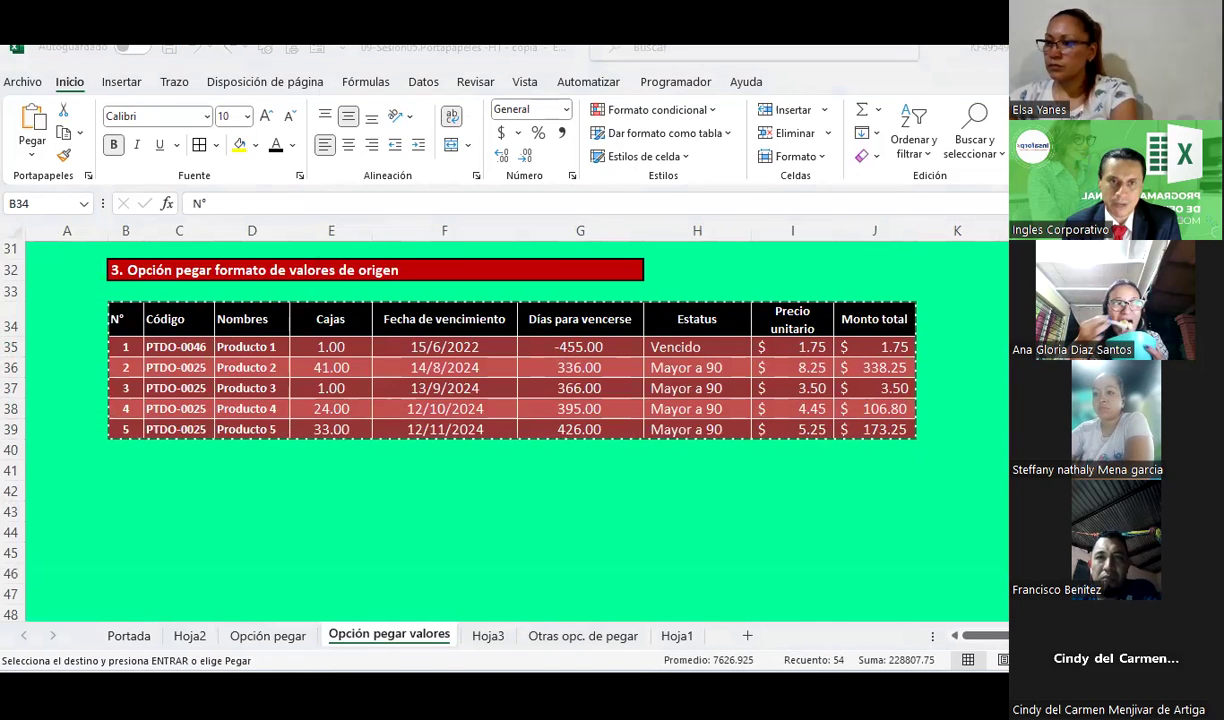
pyautogui.press('super')
pyautogui.click(537, 211)
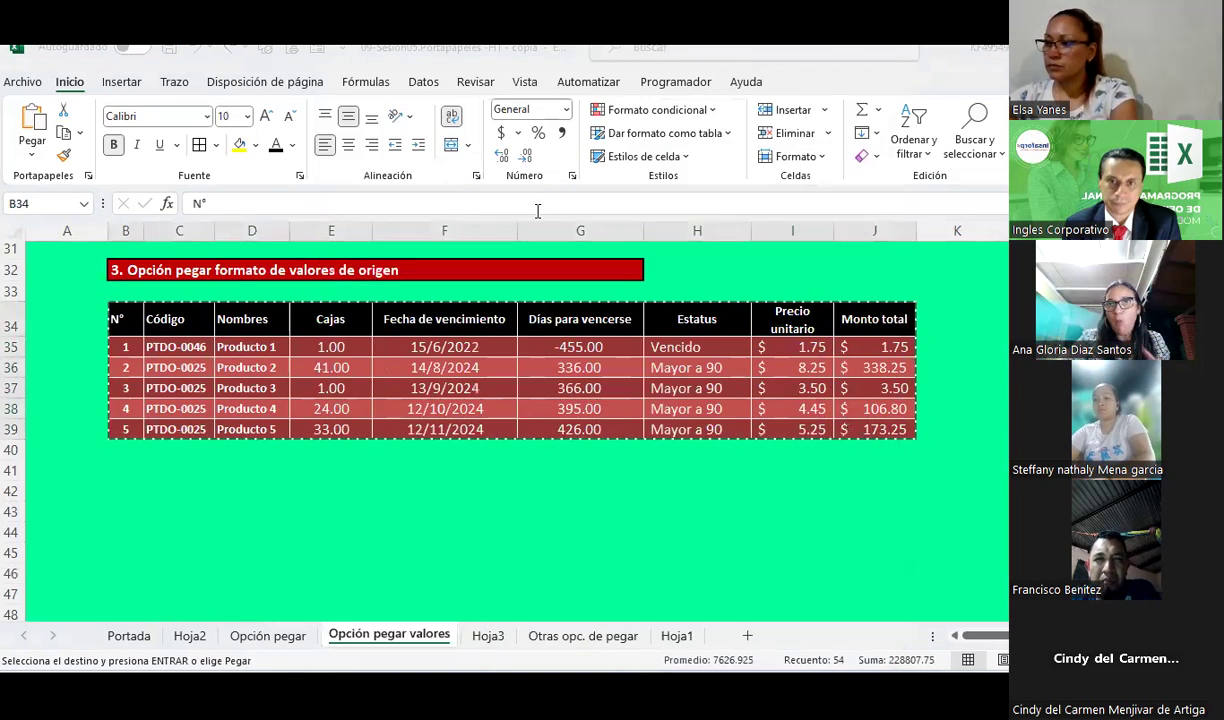
pyautogui.click(610, 501)
# Paste the table at C3 in Libro1, then undo the orange-styled paste
pyautogui.click(197, 283)
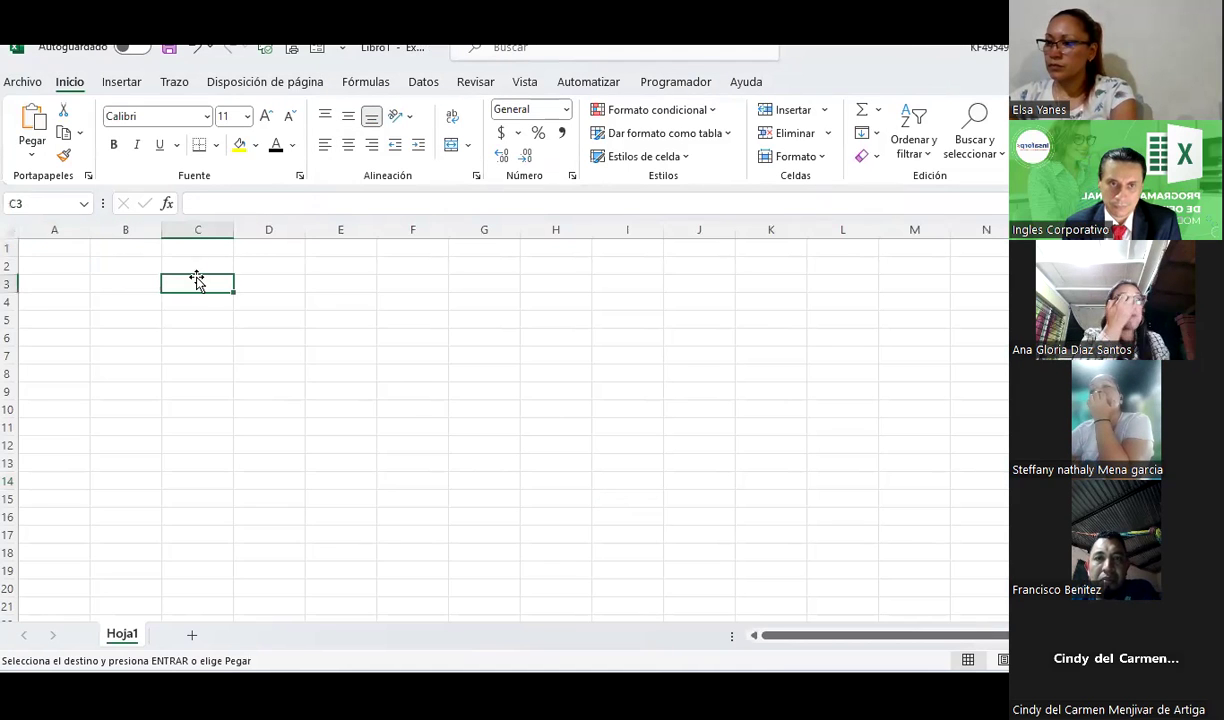
pyautogui.click(22, 148)
pyautogui.click(27, 203)
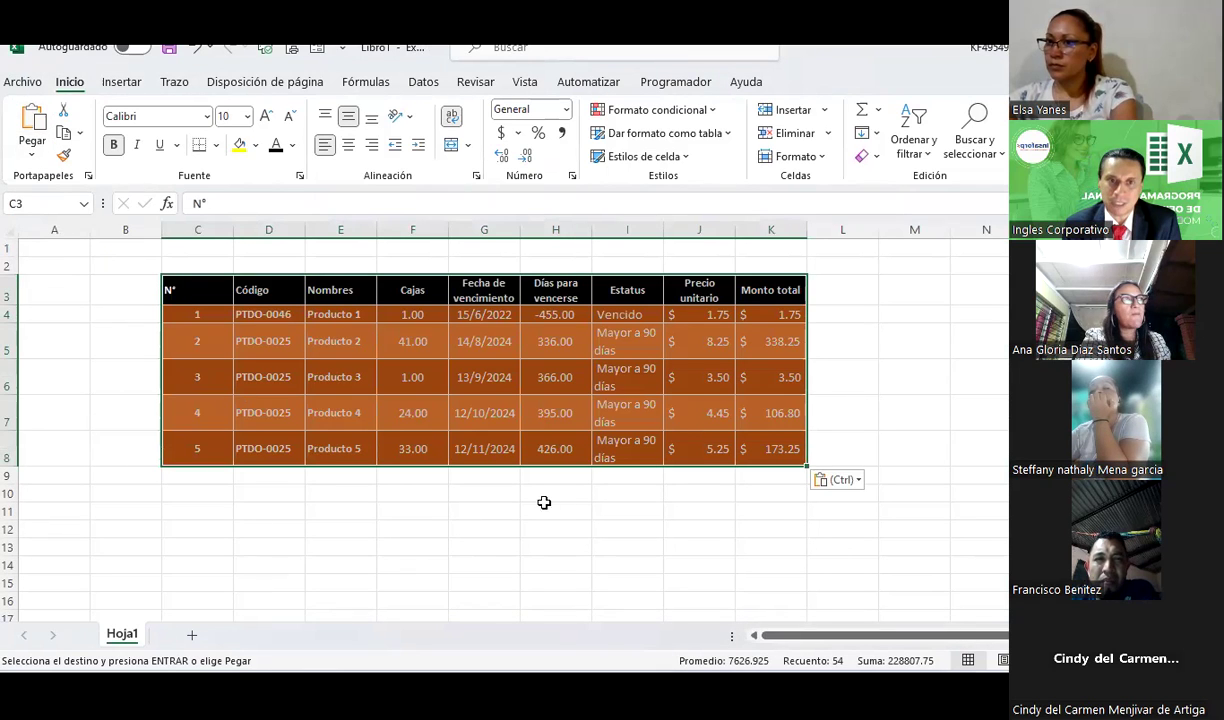
pyautogui.click(210, 416)
pyautogui.click(211, 547)
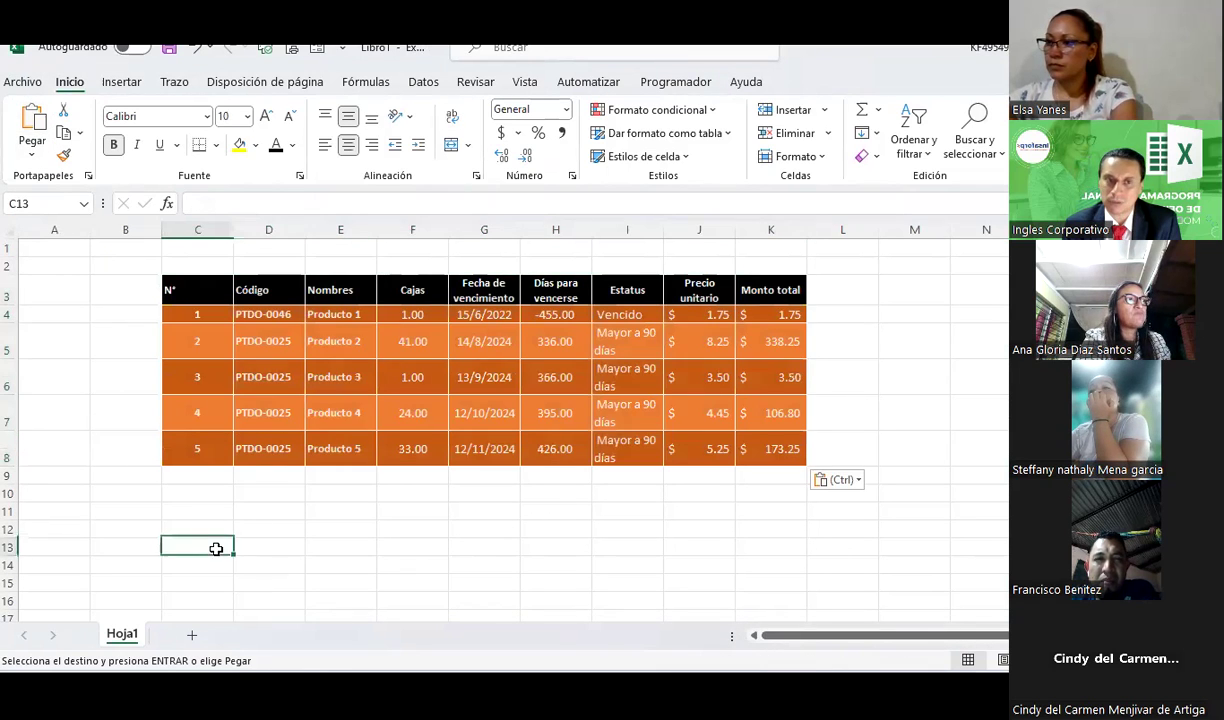
pyautogui.hotkey('ctrl', 'z')
# Paste the table at C3 again with 'Mantener formato de origen'
pyautogui.click(200, 286)
pyautogui.click(16, 148)
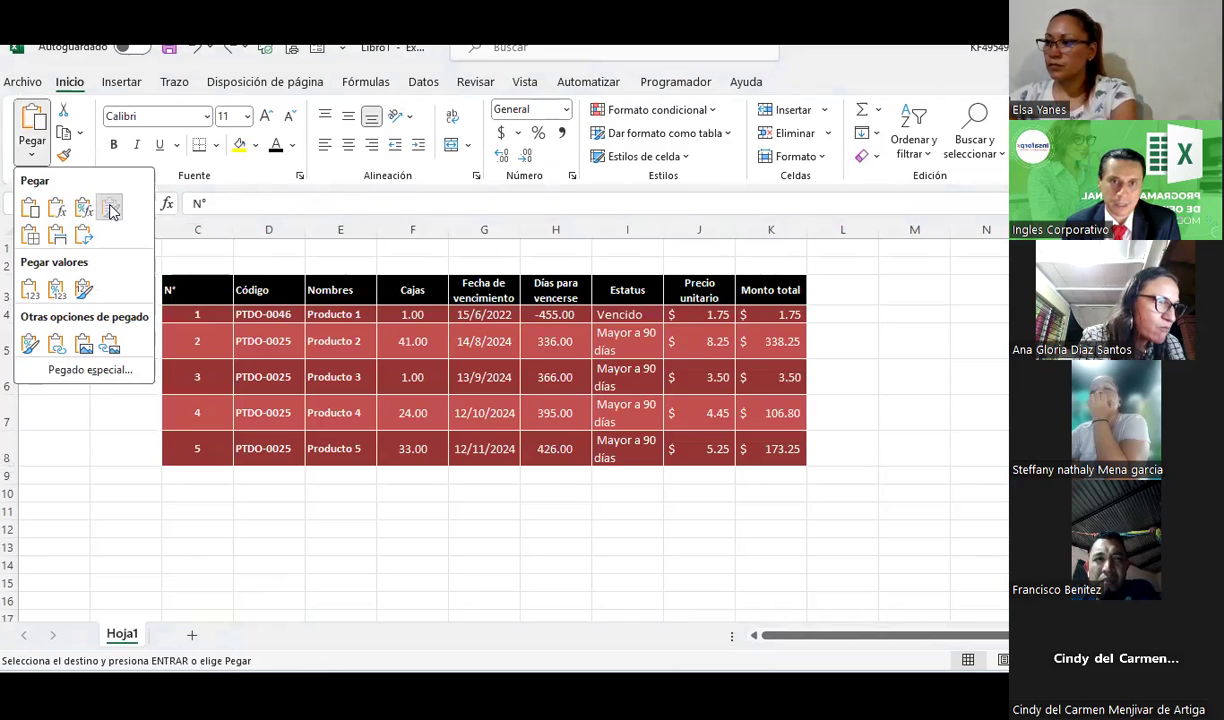
pyautogui.click(110, 208)
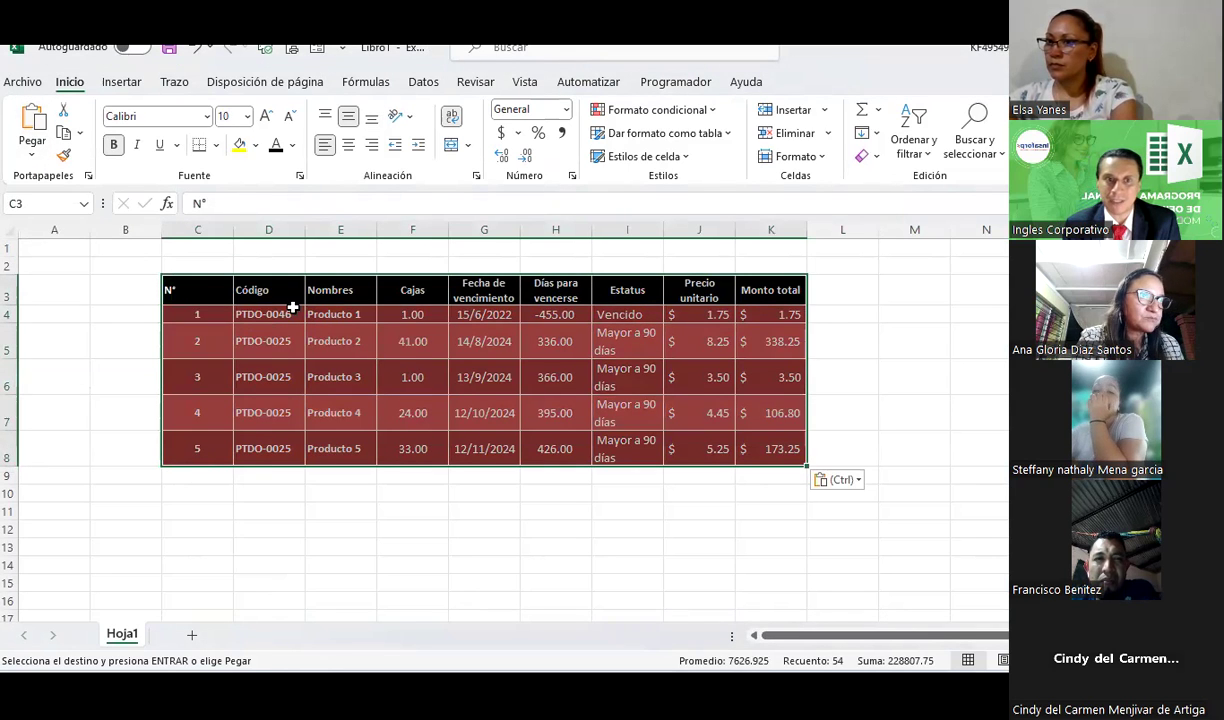
pyautogui.click(32, 150)
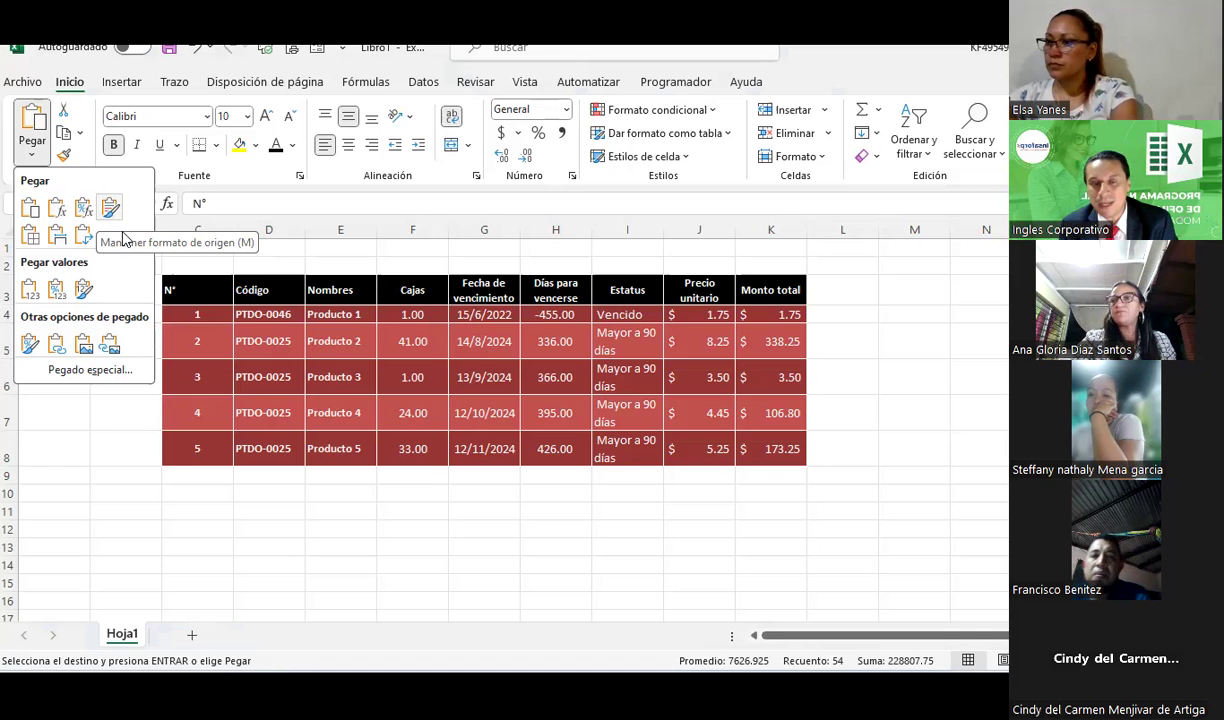
# Check cell Q35 on the source workbook's Opción pegar sheet
pyautogui.hotkey('alt', 'Tab')
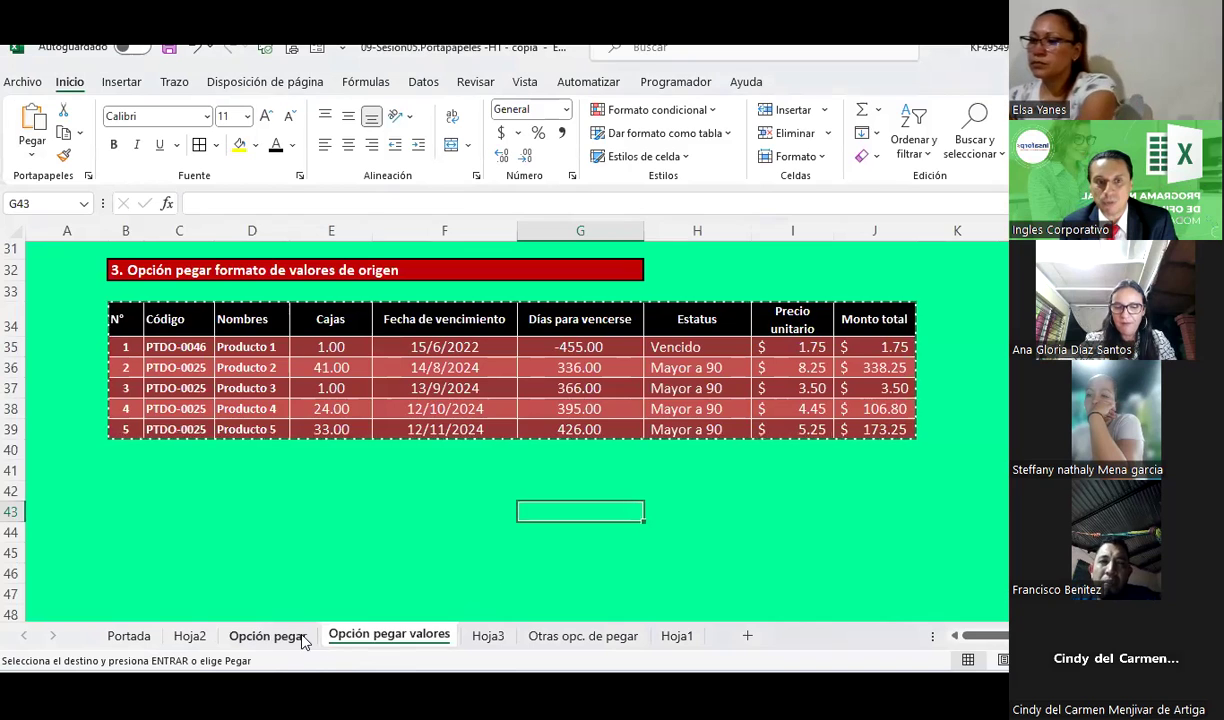
pyautogui.click(275, 634)
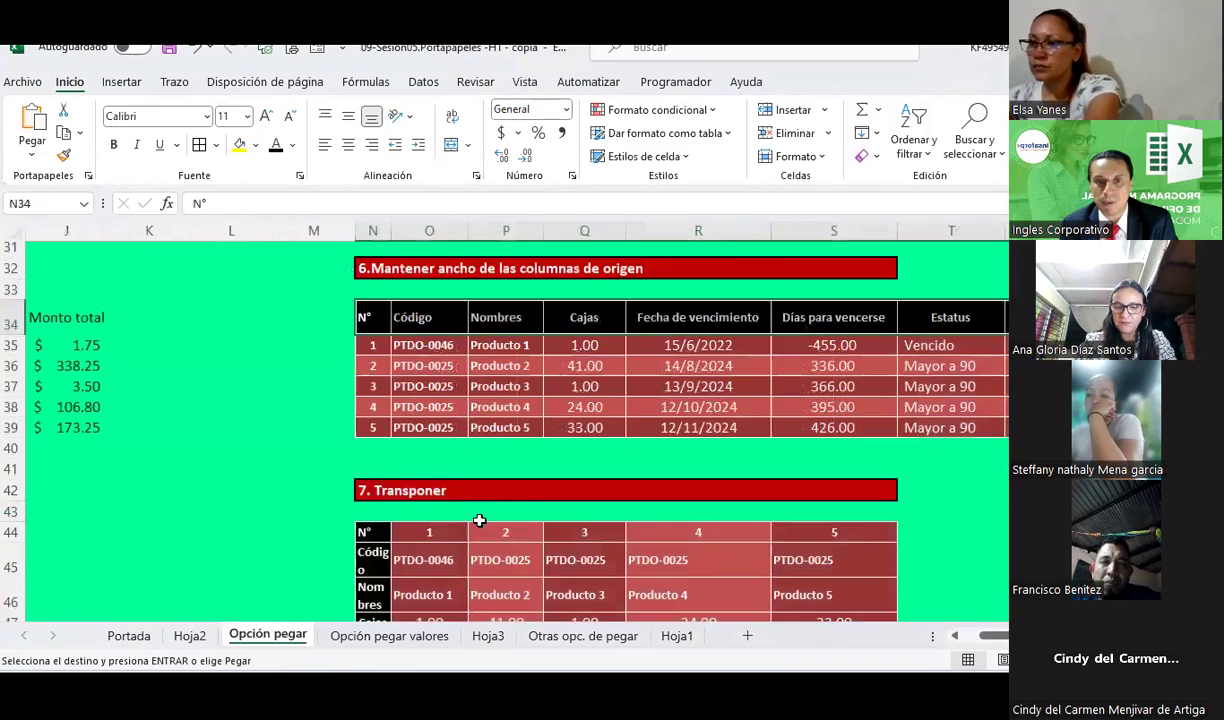
pyautogui.scroll(2, 663, 402)
pyautogui.click(562, 476)
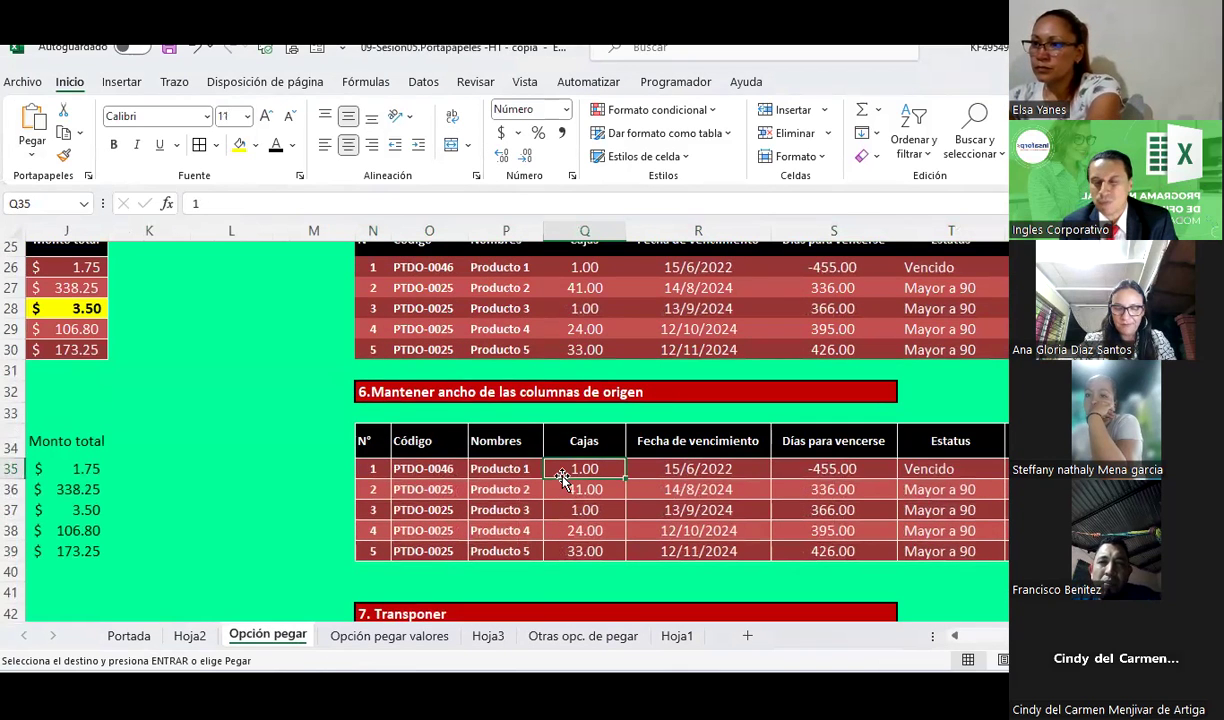
# Paste a second copy of the product table into Libro1 at C12
pyautogui.hotkey('alt', 'Tab')
pyautogui.hotkey('alt', 'Tab')
pyautogui.hotkey('alt', 'Tab')
pyautogui.click(205, 524)
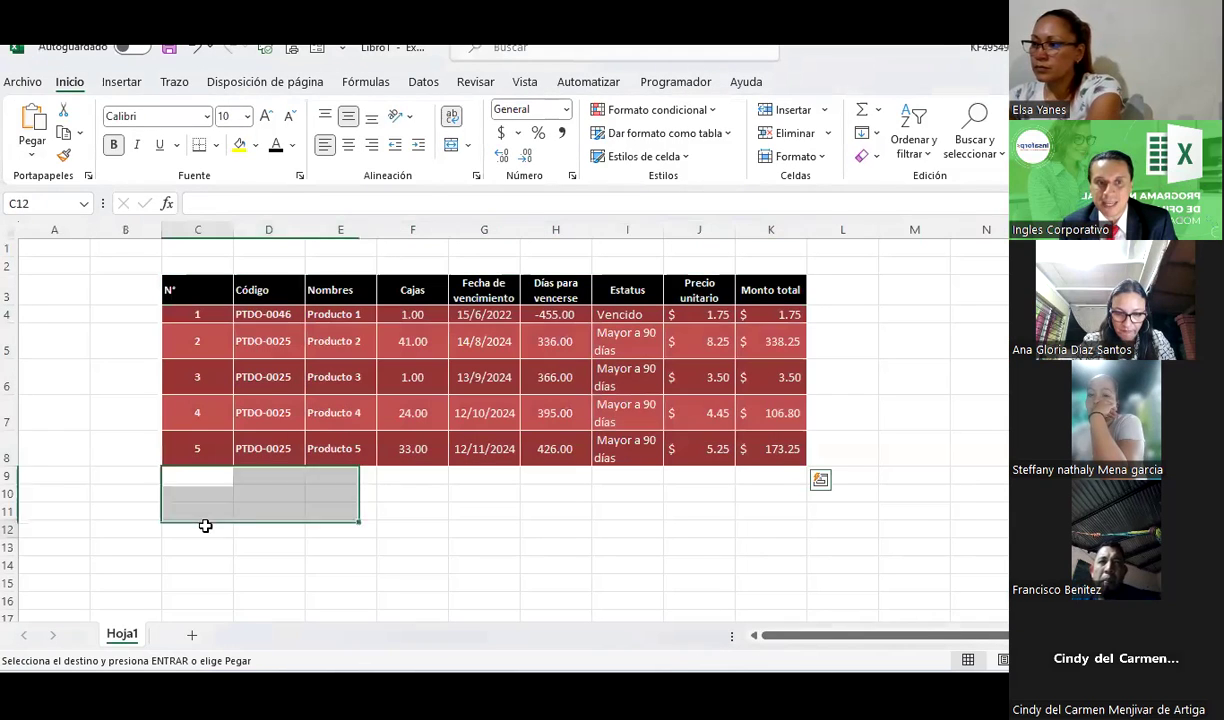
pyautogui.click(33, 157)
pyautogui.click(30, 207)
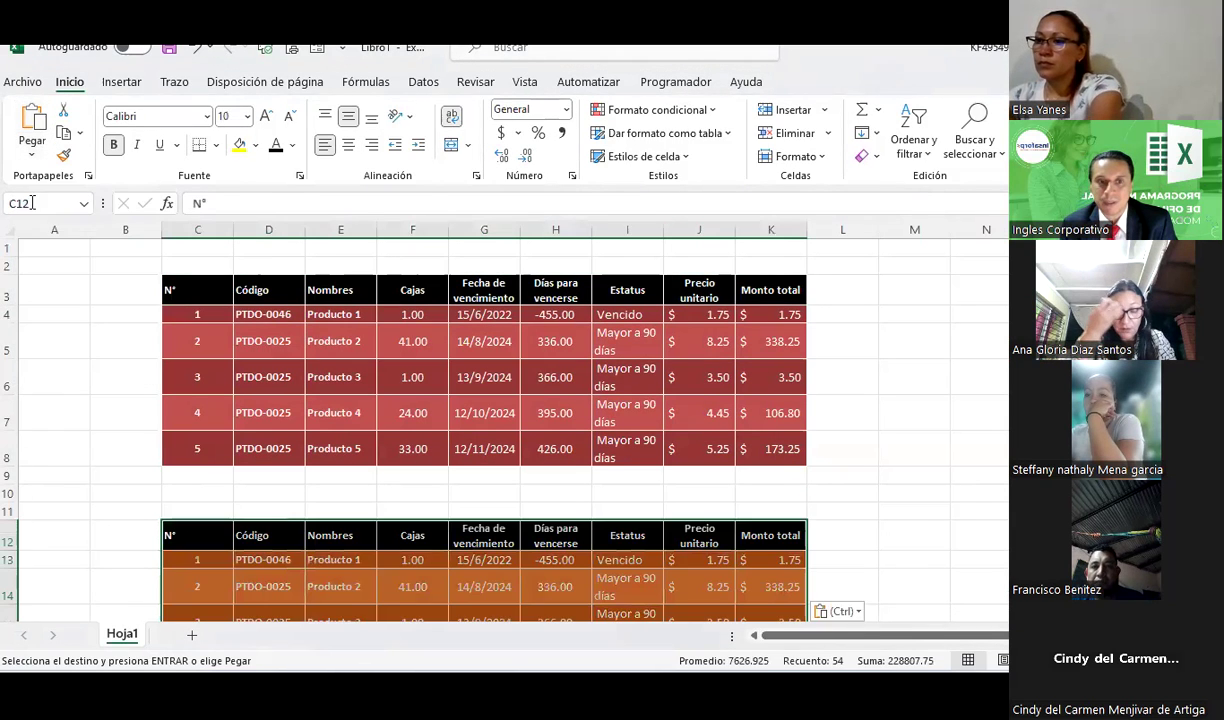
pyautogui.scroll(-2, 377, 539)
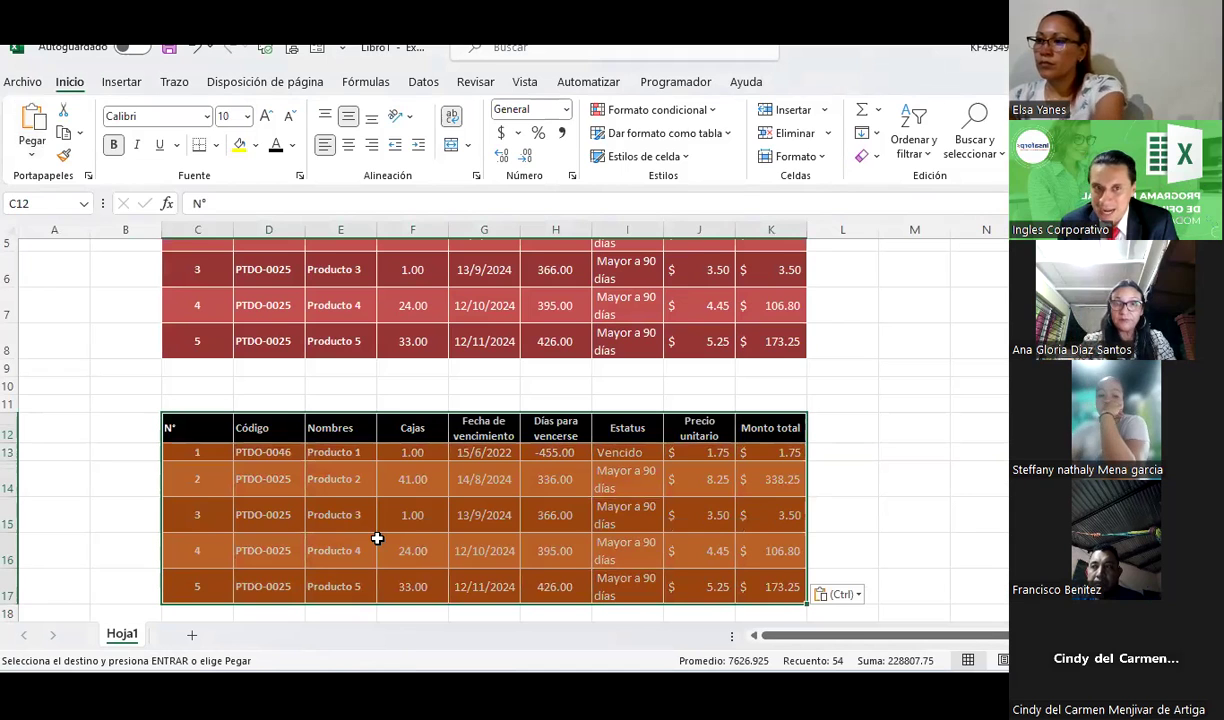
pyautogui.click(378, 541)
# Paste the table at C3 keeping its source formatting
pyautogui.scroll(1, 377, 541)
pyautogui.scroll(2, 377, 540)
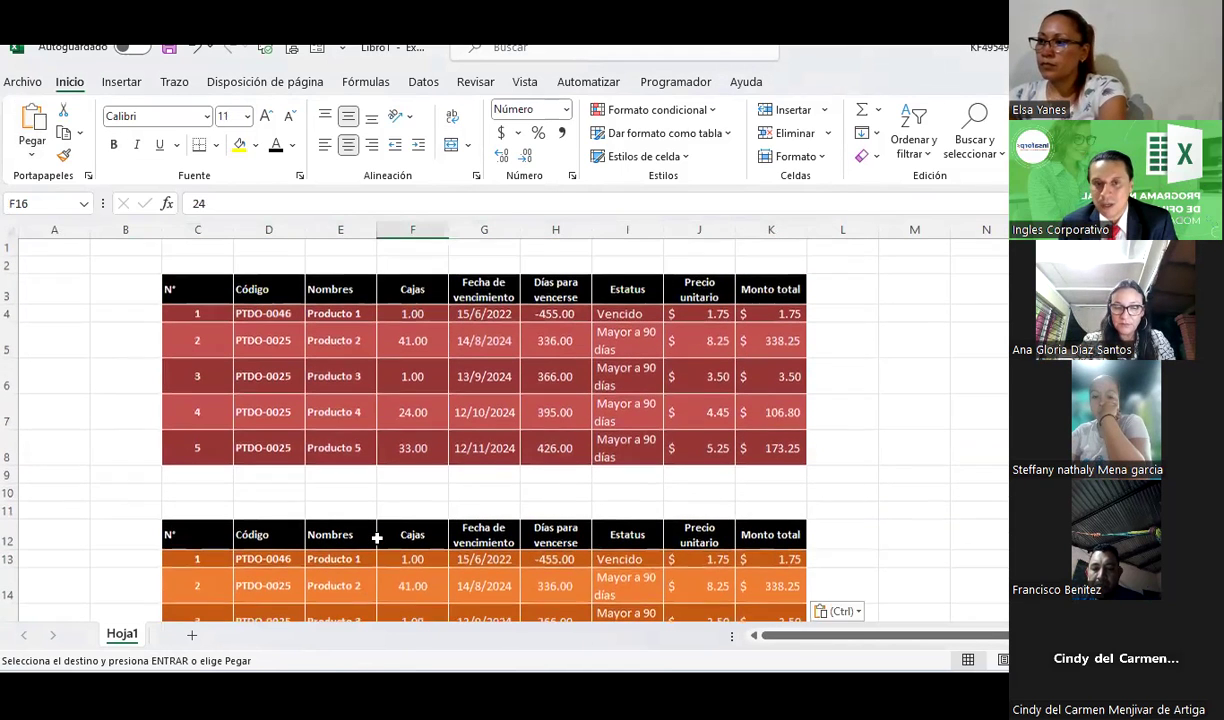
pyautogui.click(172, 289)
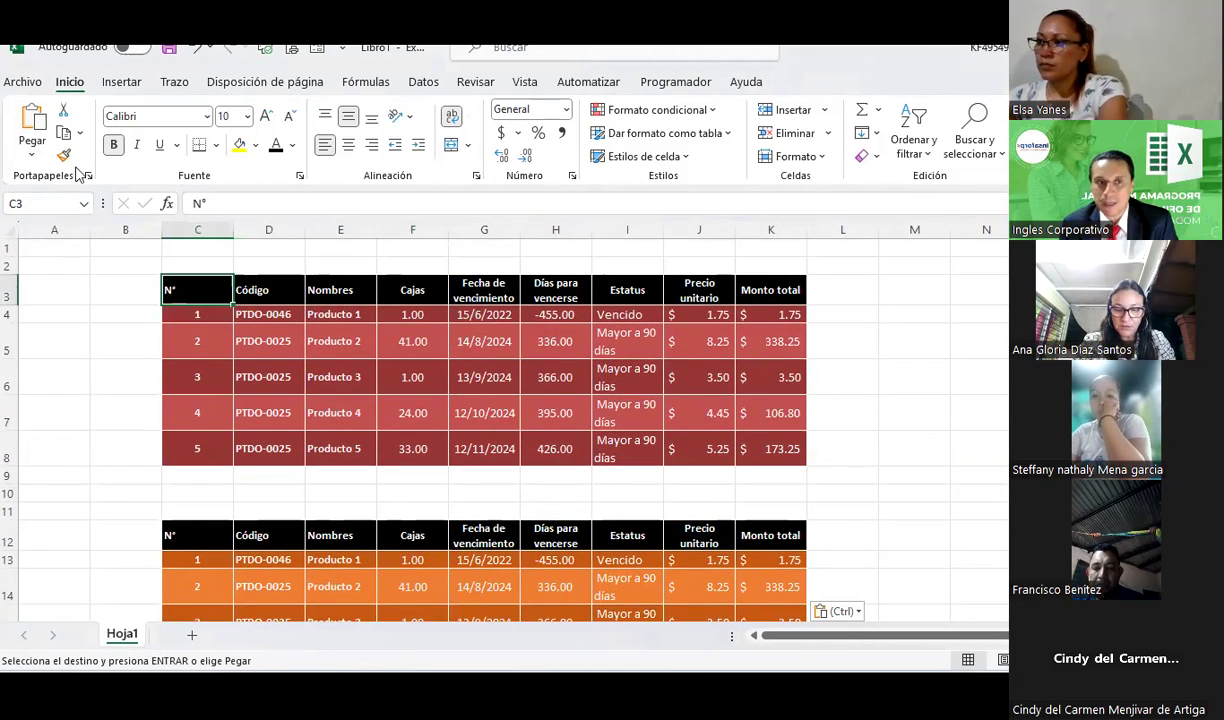
pyautogui.click(32, 150)
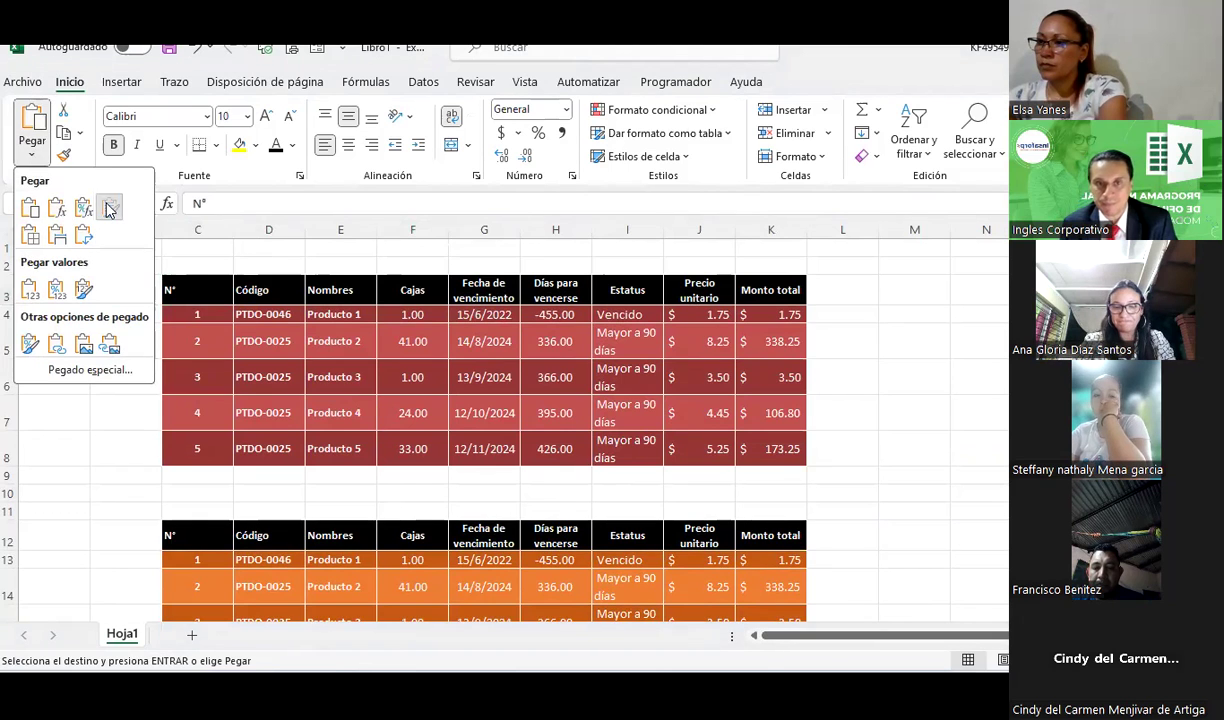
pyautogui.click(110, 207)
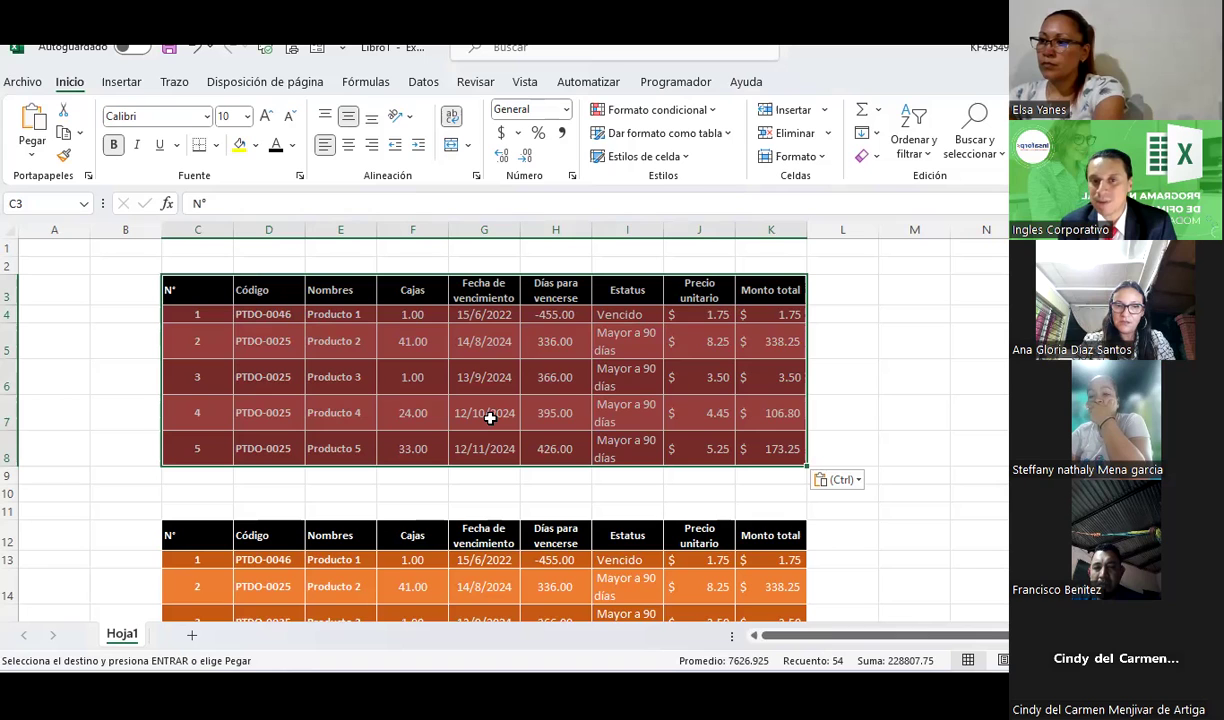
# Enter a formula in K4 linking to Opción pegar!$V$35 in the source workbook
pyautogui.click(775, 314)
pyautogui.write('=')
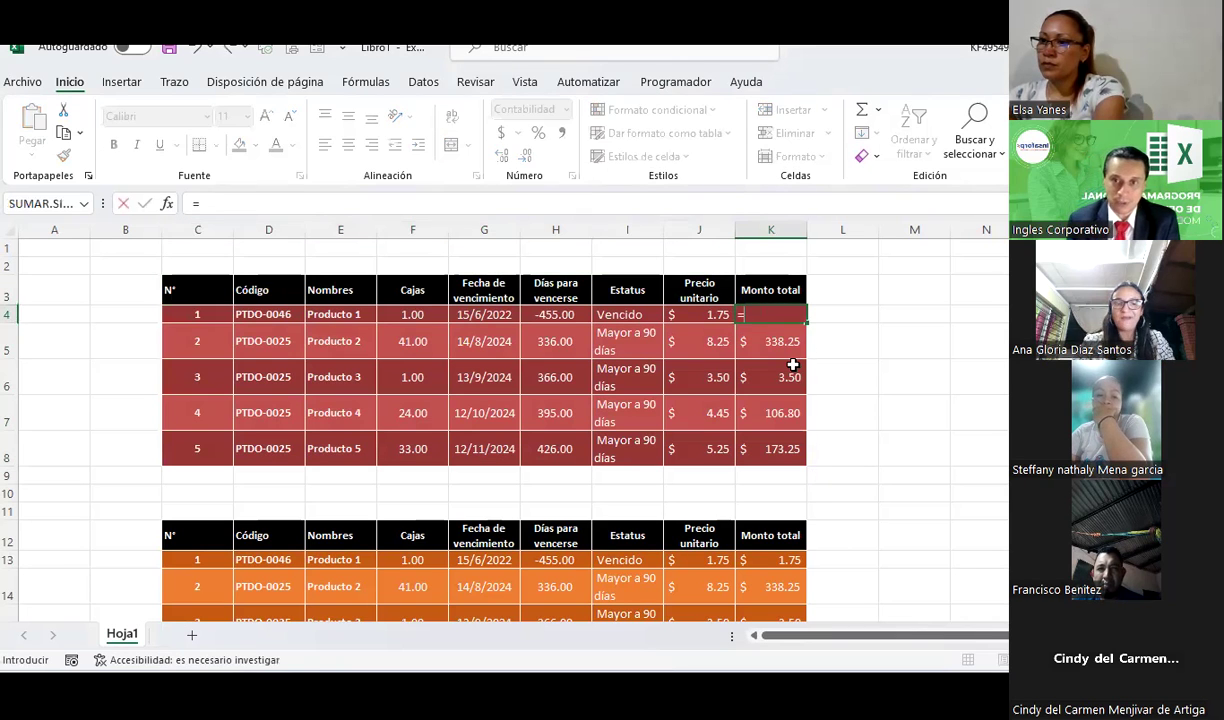
pyautogui.hotkey('alt', 'Tab')
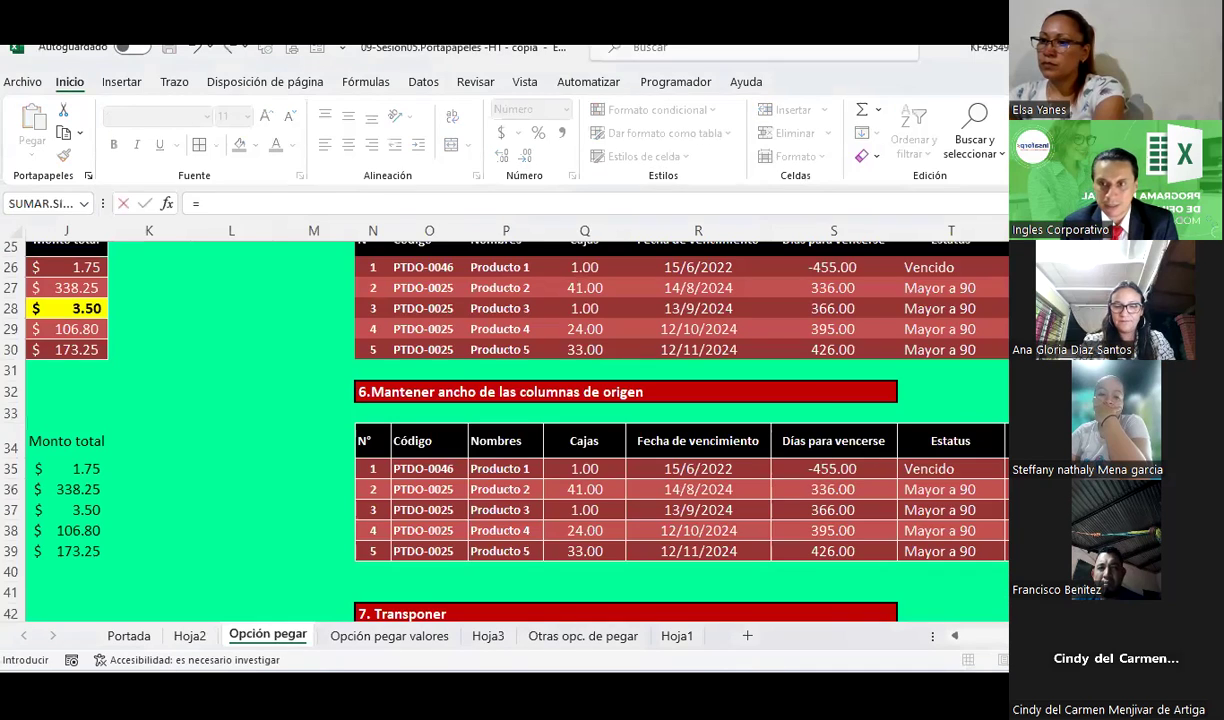
pyautogui.press('Return')
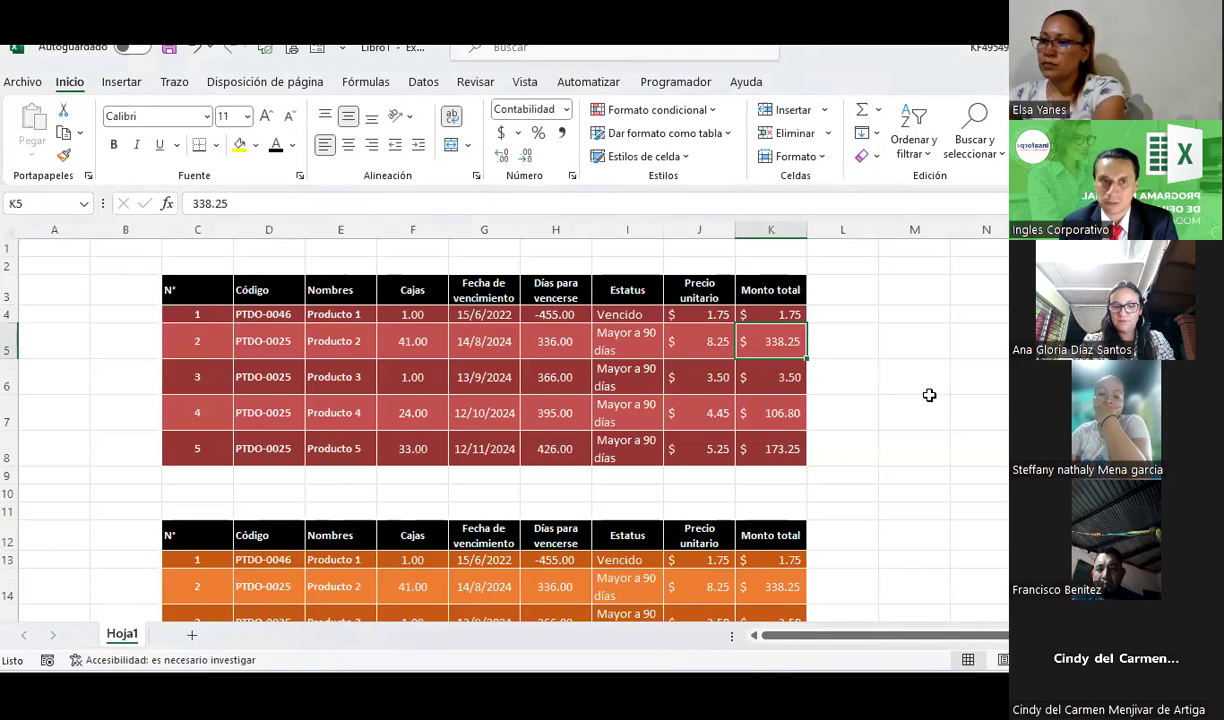
pyautogui.click(774, 318)
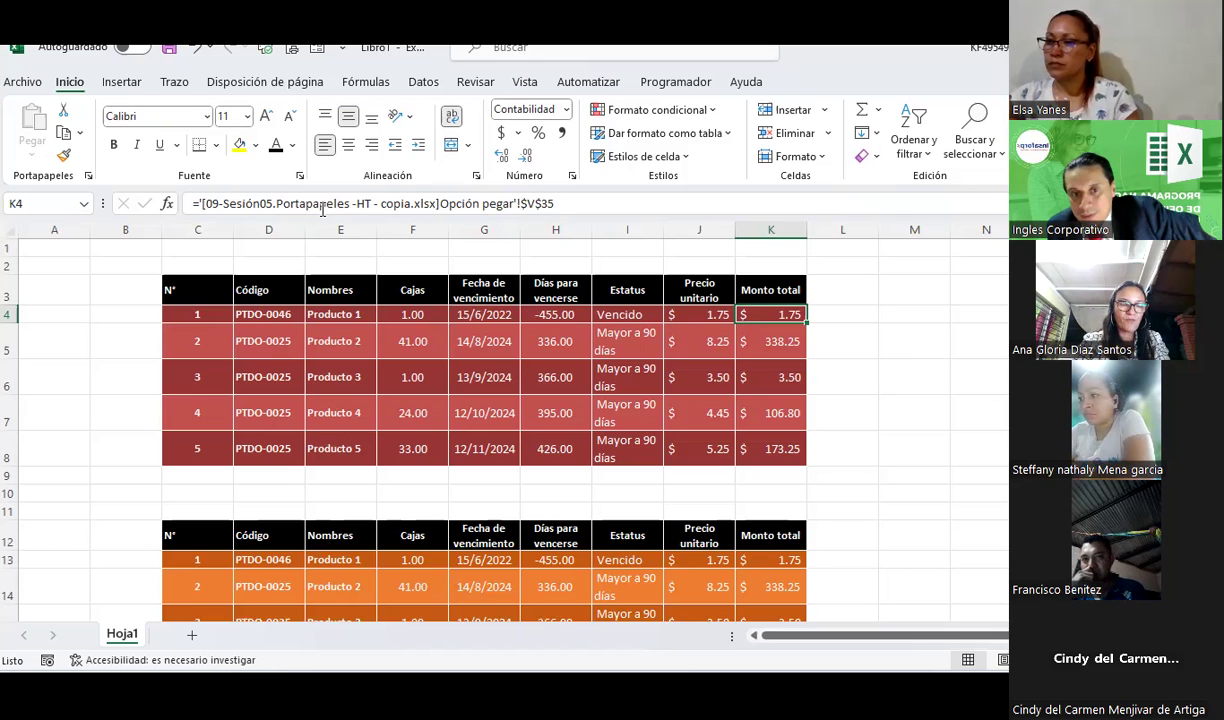
# Add a blank Hoja2 sheet to Libro1, check it, return to Hoja1, then close Libro1 with Alt+F4
pyautogui.click(192, 635)
pyautogui.click(125, 635)
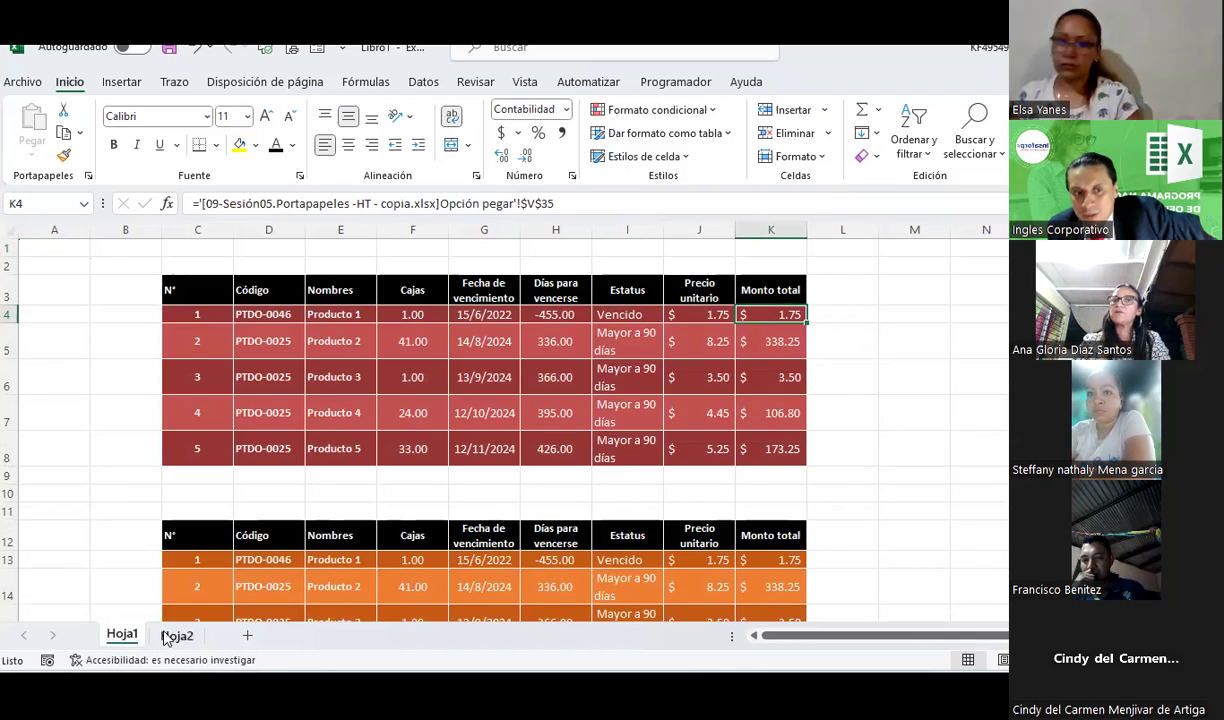
pyautogui.click(180, 637)
pyautogui.click(125, 636)
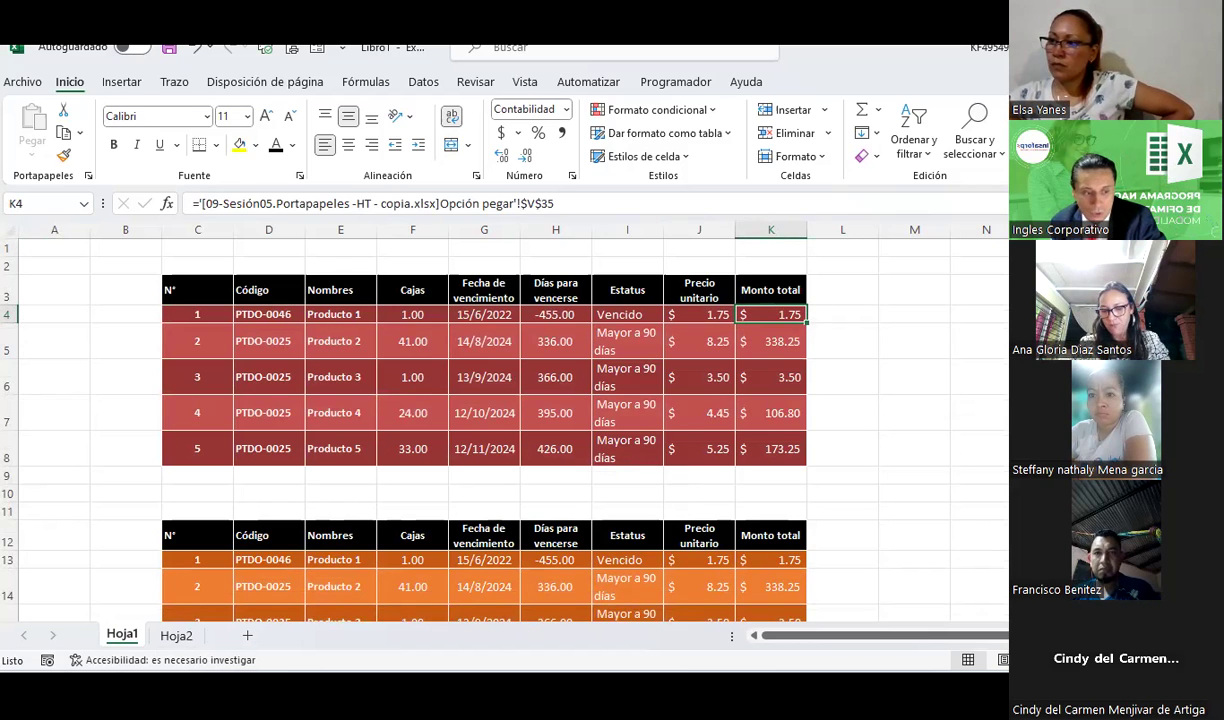
pyautogui.hotkey('alt', 'F4')
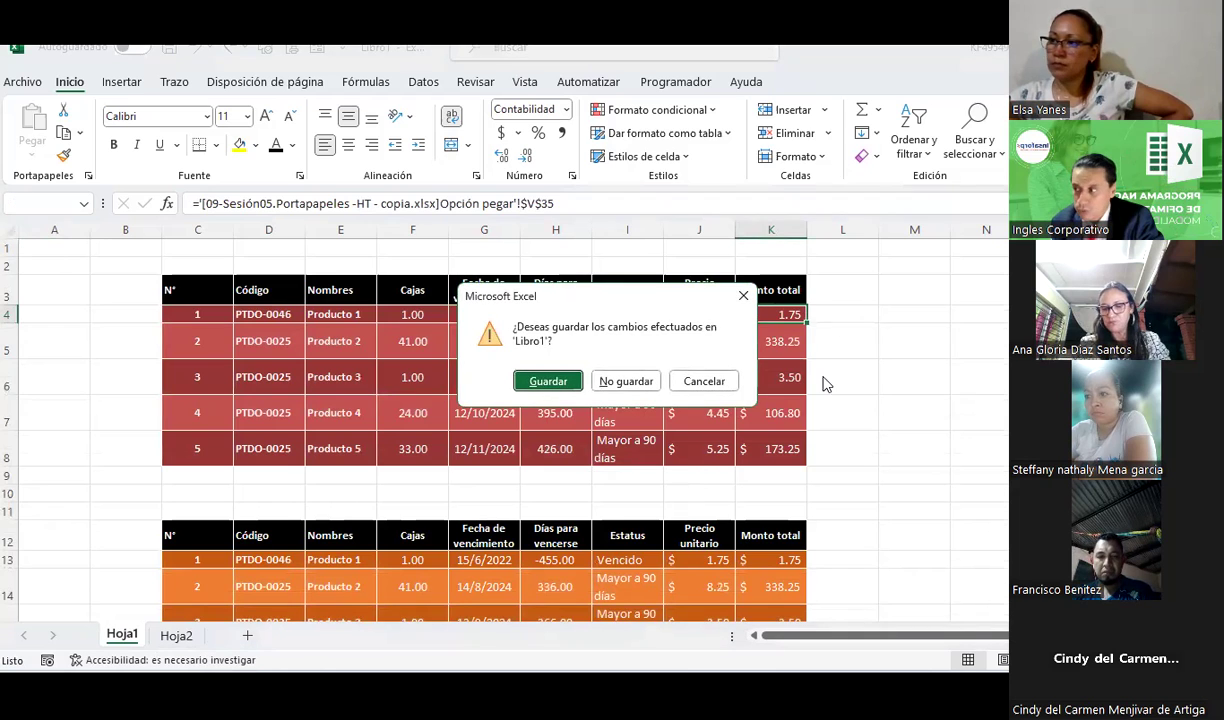
# Discard Libro1's changes, move Hoja3 and Hoja2 after the Otras opc. de pegar sheet, and open it
pyautogui.click(643, 384)
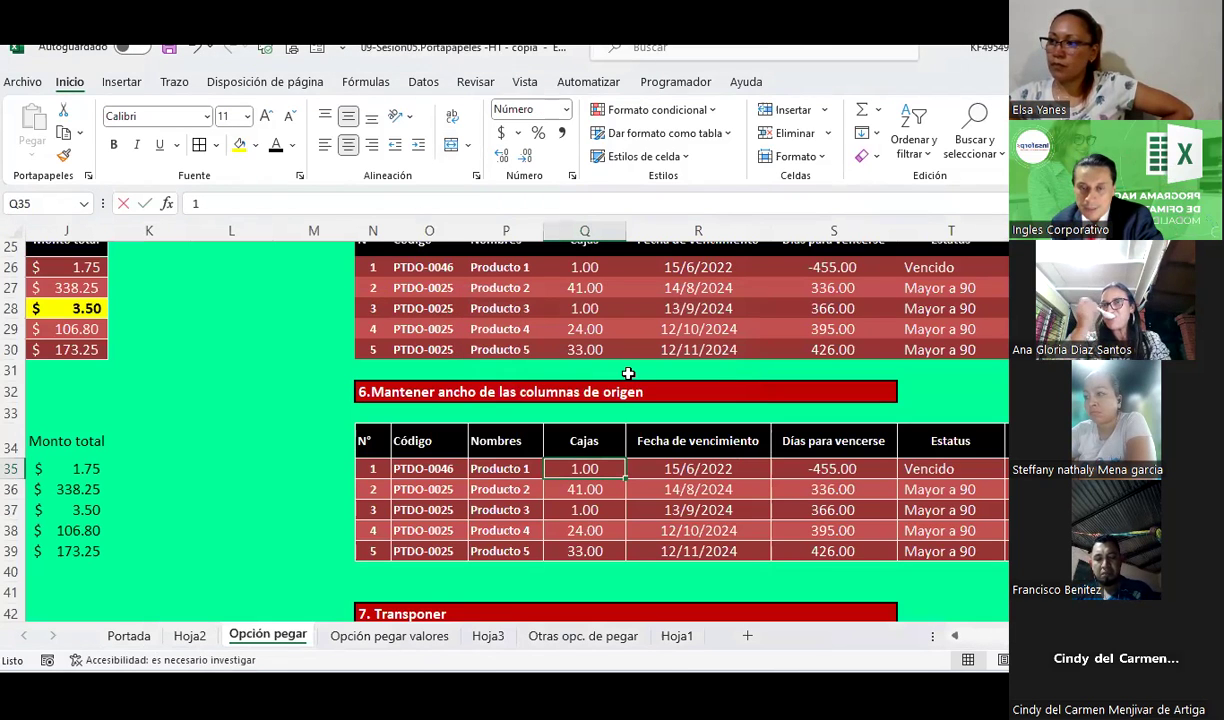
pyautogui.click(487, 636)
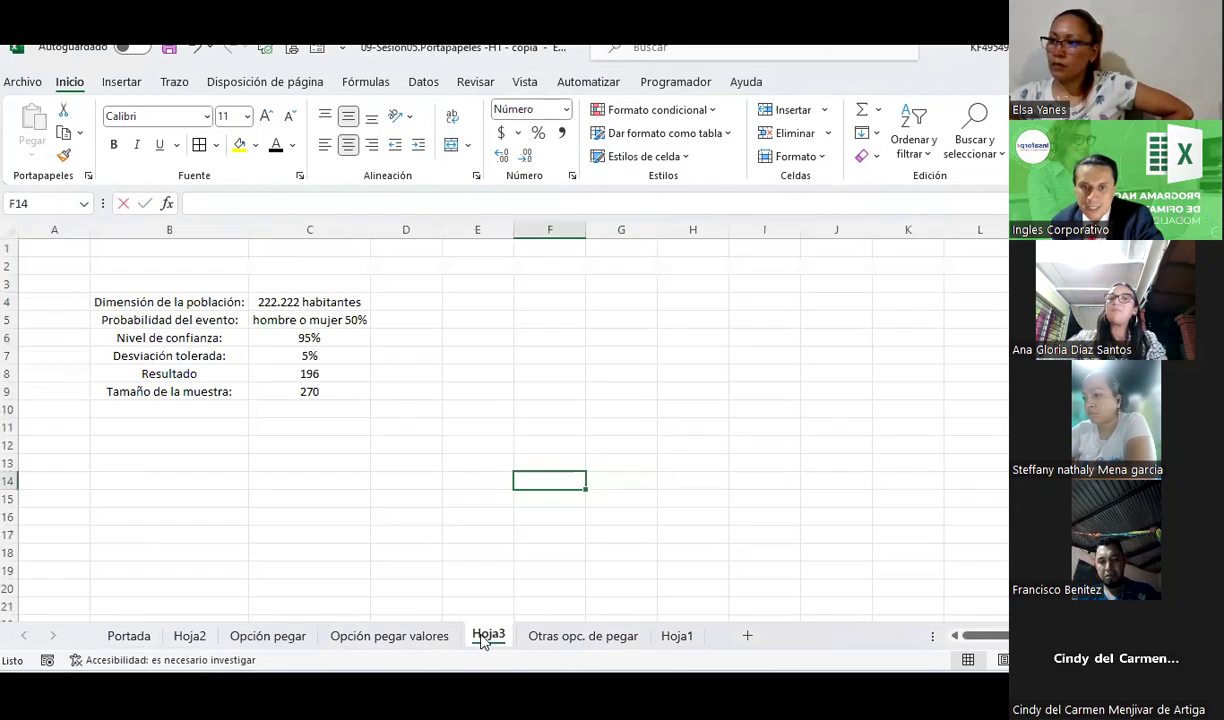
pyautogui.moveTo(675, 637); pyautogui.dragTo(672, 637)
pyautogui.moveTo(190, 636); pyautogui.dragTo(519, 640)
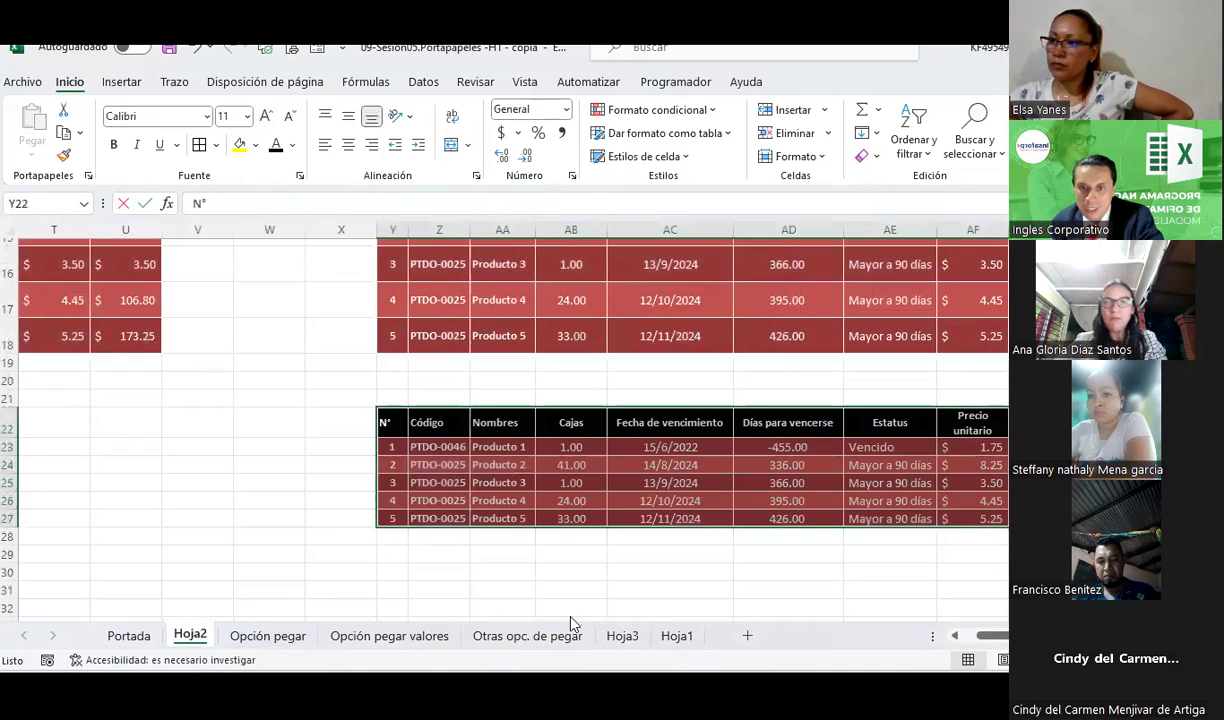
pyautogui.click(519, 637)
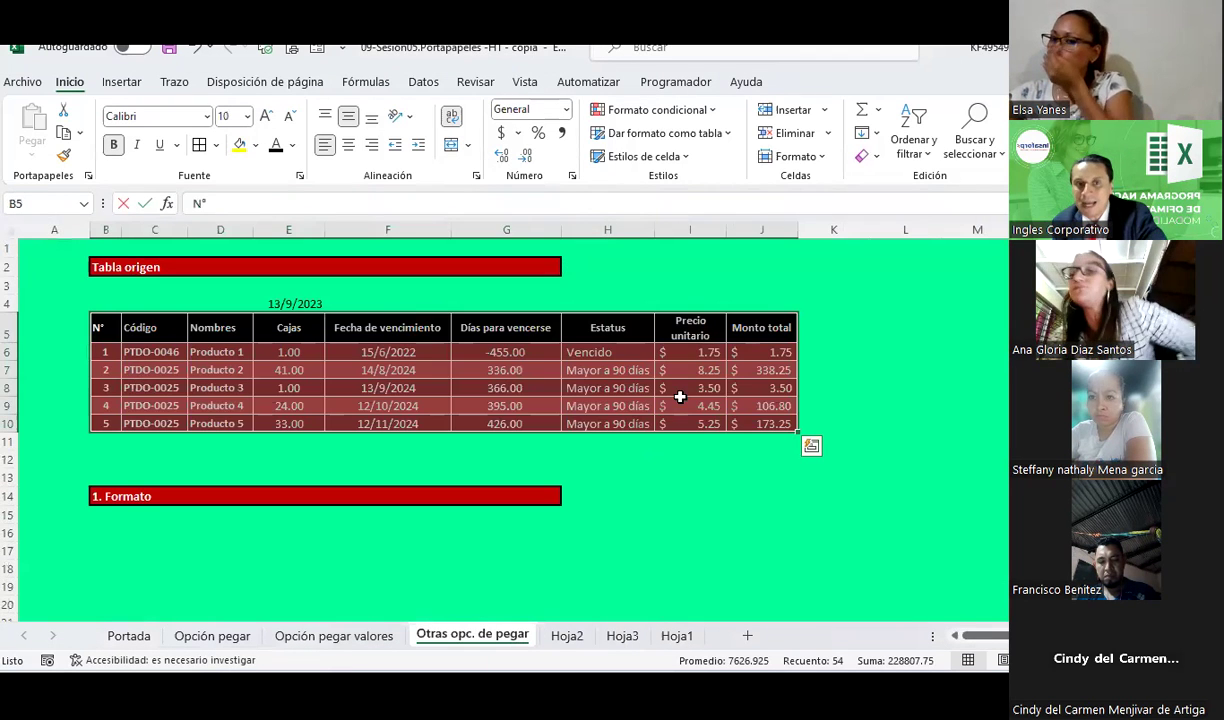
# Review the sheet, selecting the source table range and cell C26 under Pegar Vínculos
pyautogui.click(680, 402)
pyautogui.scroll(-1, 680, 400)
pyautogui.scroll(-1, 680, 400)
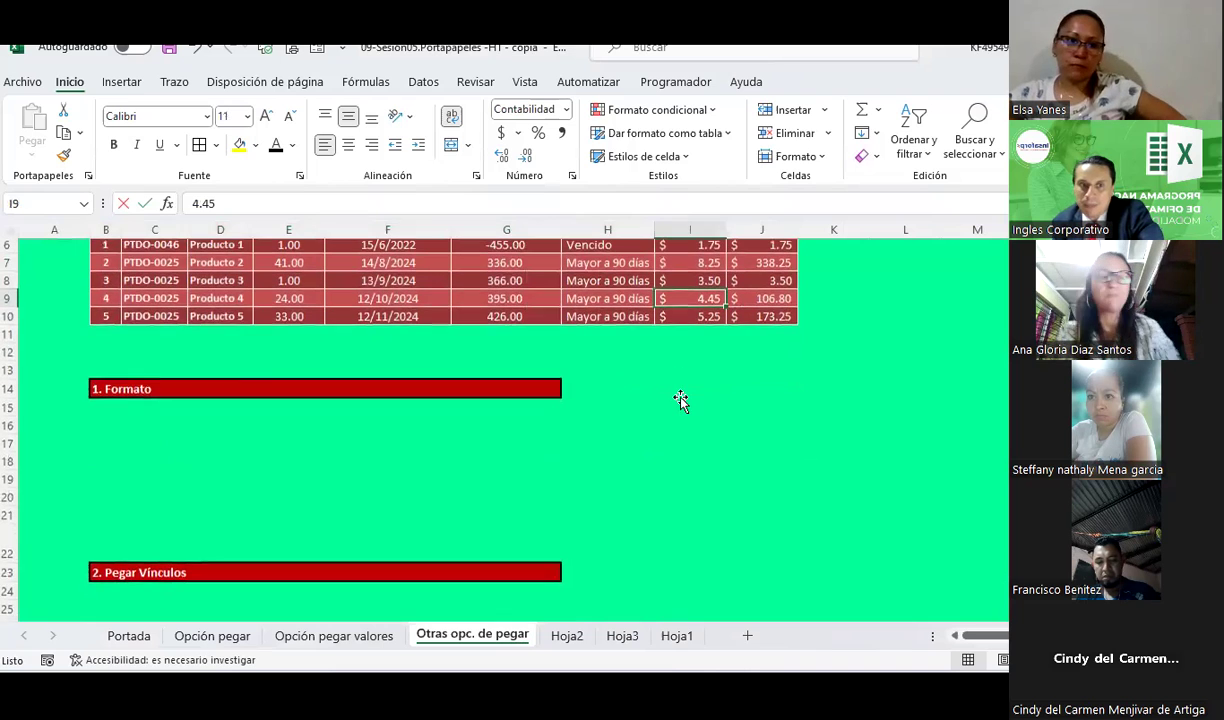
pyautogui.scroll(-1, 680, 400)
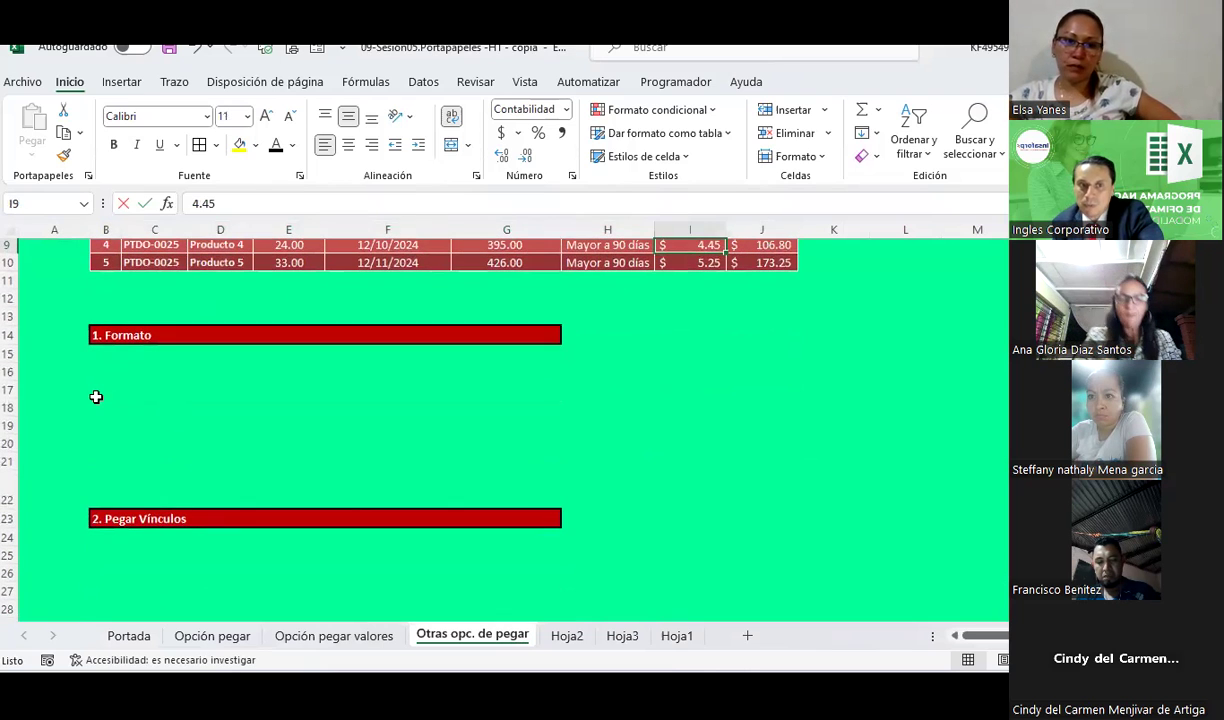
pyautogui.moveTo(96, 375); pyautogui.dragTo(697, 483)
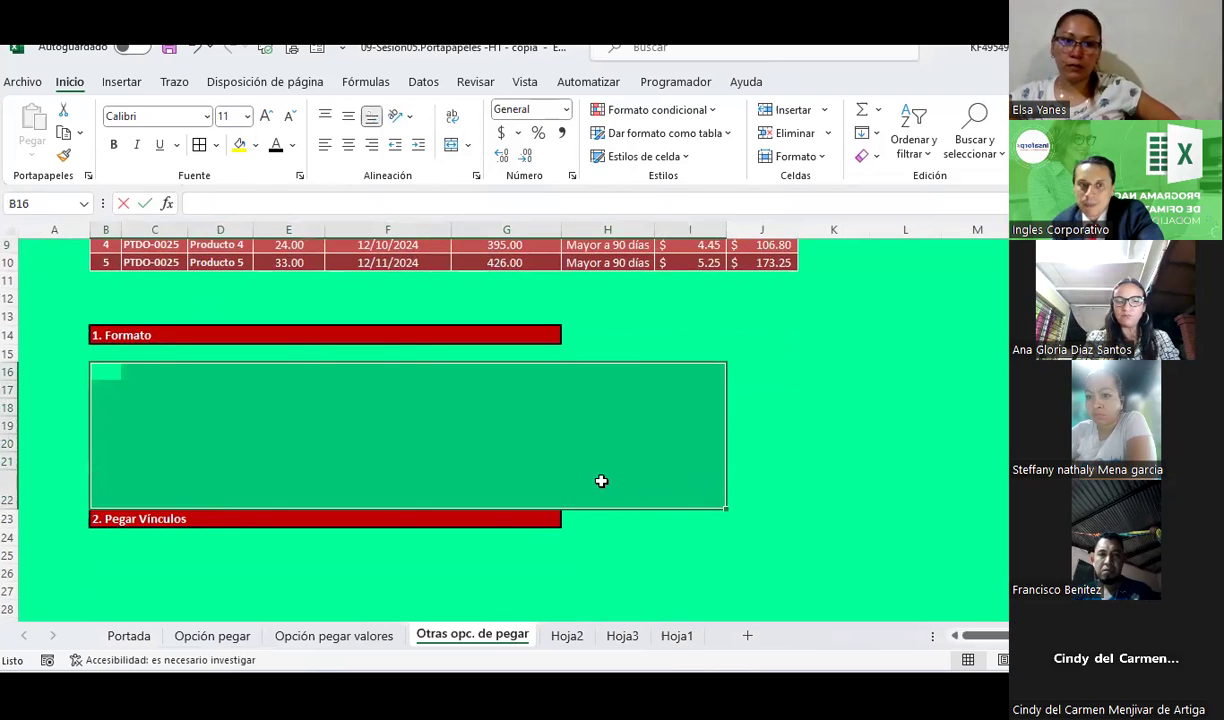
pyautogui.scroll(-1, 226, 468)
pyautogui.click(170, 519)
# Select the Cajas value in E9, jump to the last used cell with Ctrl+End, then select L8
pyautogui.scroll(-3, 158, 519)
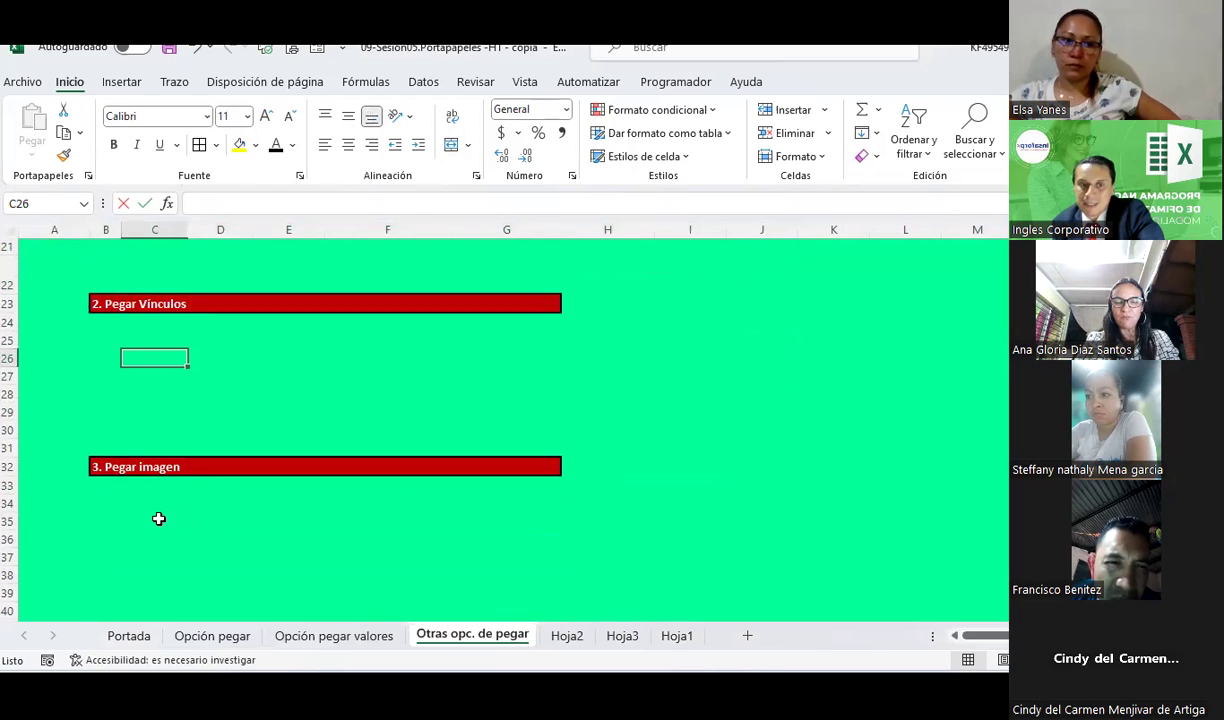
pyautogui.scroll(3, 158, 519)
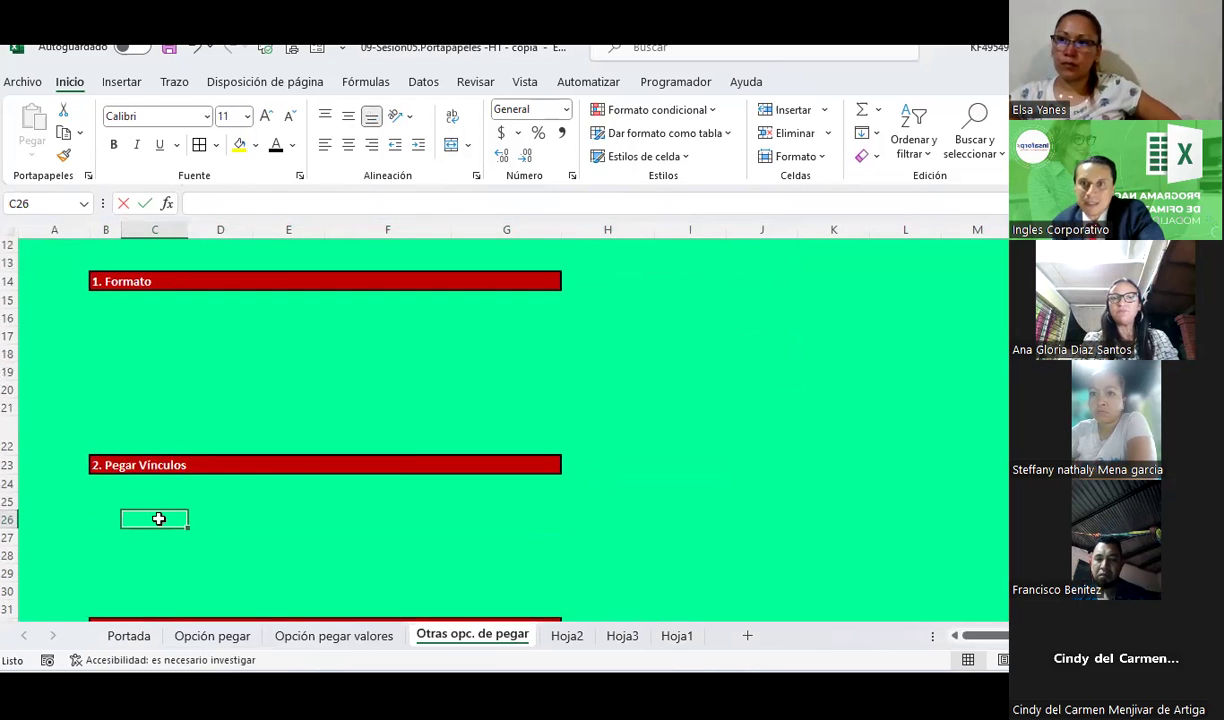
pyautogui.scroll(4, 768, 392)
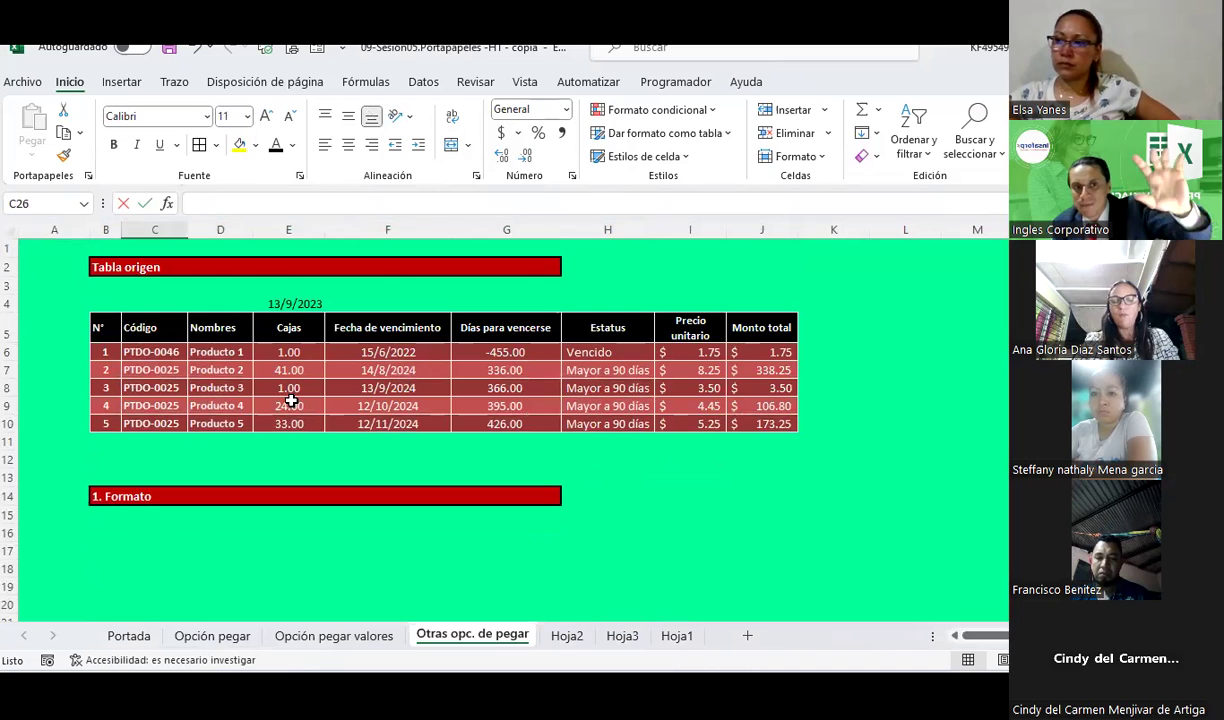
pyautogui.click(290, 401)
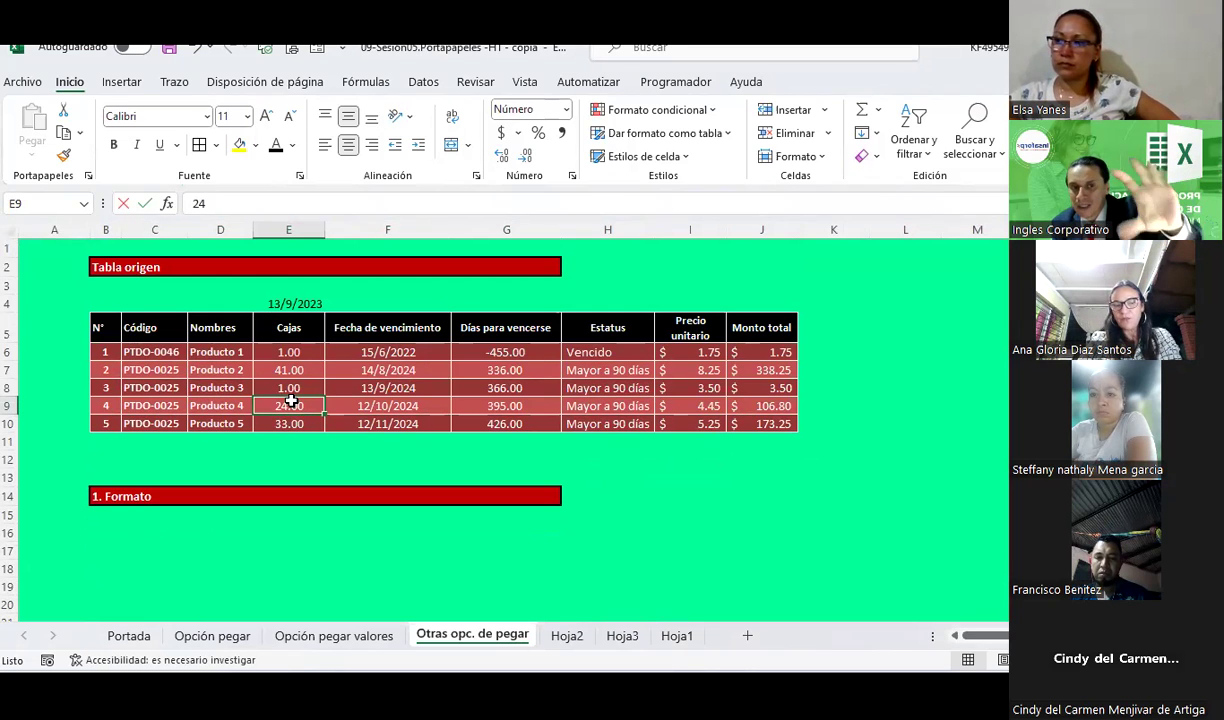
pyautogui.hotkey('ctrl', 'End')
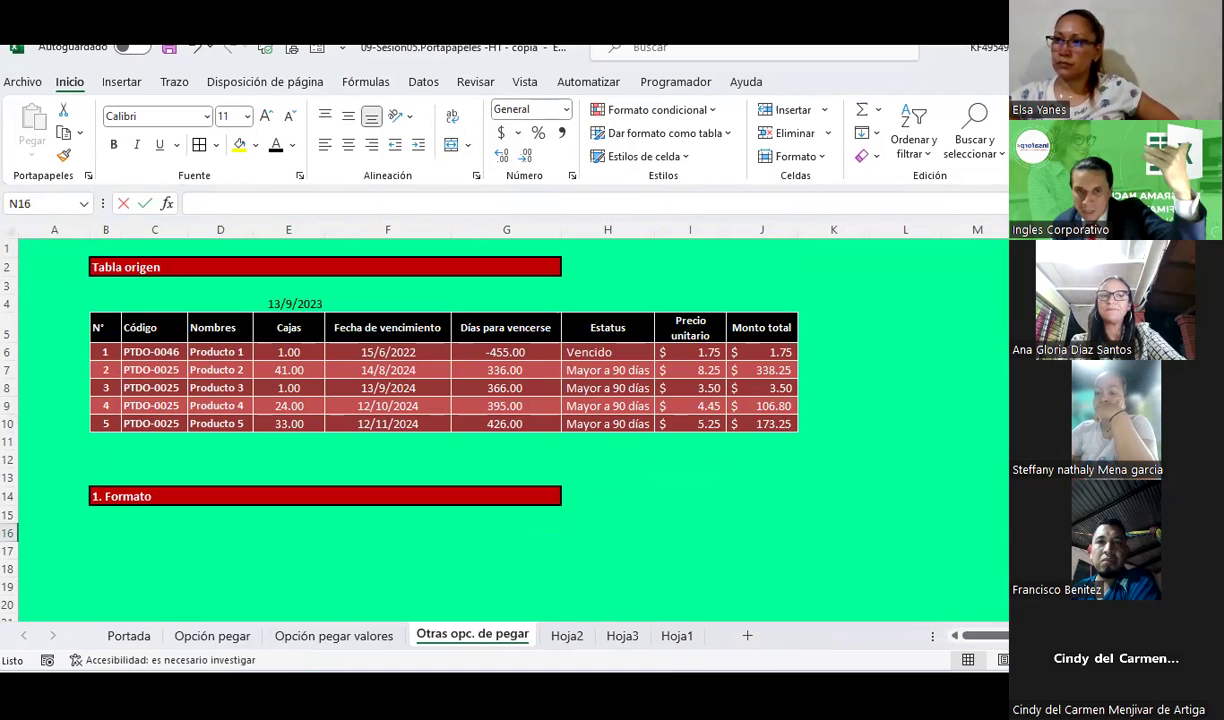
pyautogui.click(900, 384)
pyautogui.scroll(-1, 900, 384)
pyautogui.scroll(-1, 900, 384)
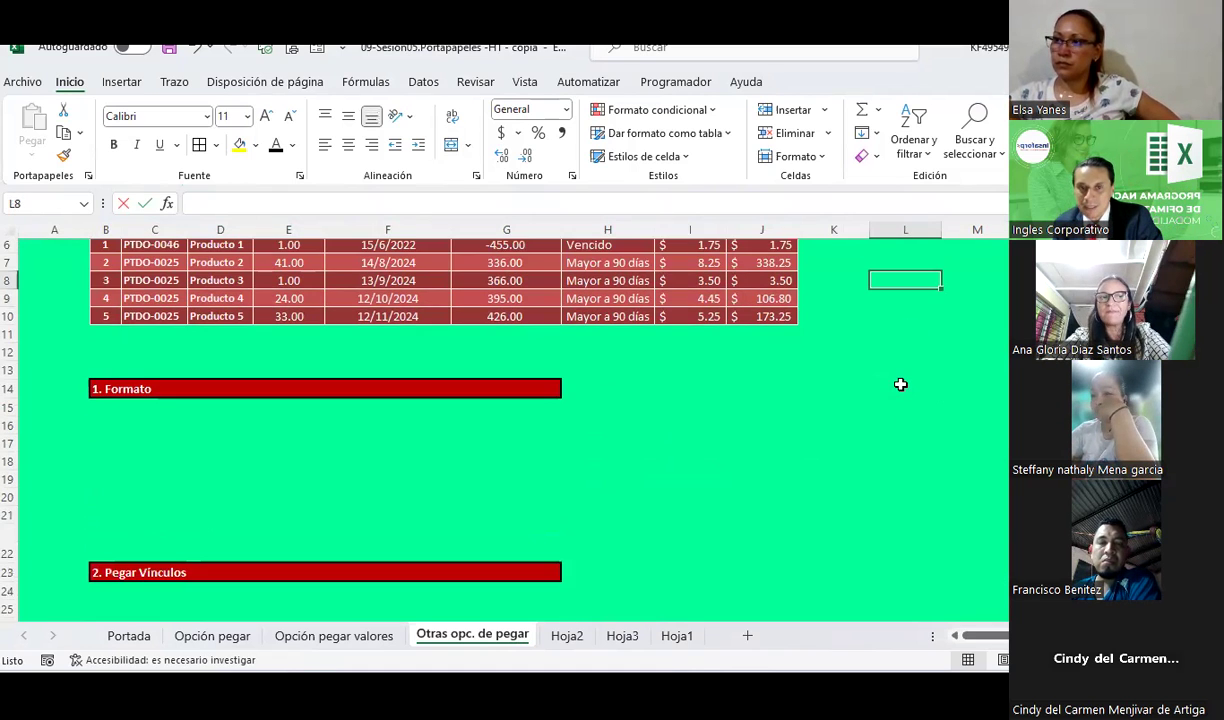
pyautogui.scroll(-2, 900, 384)
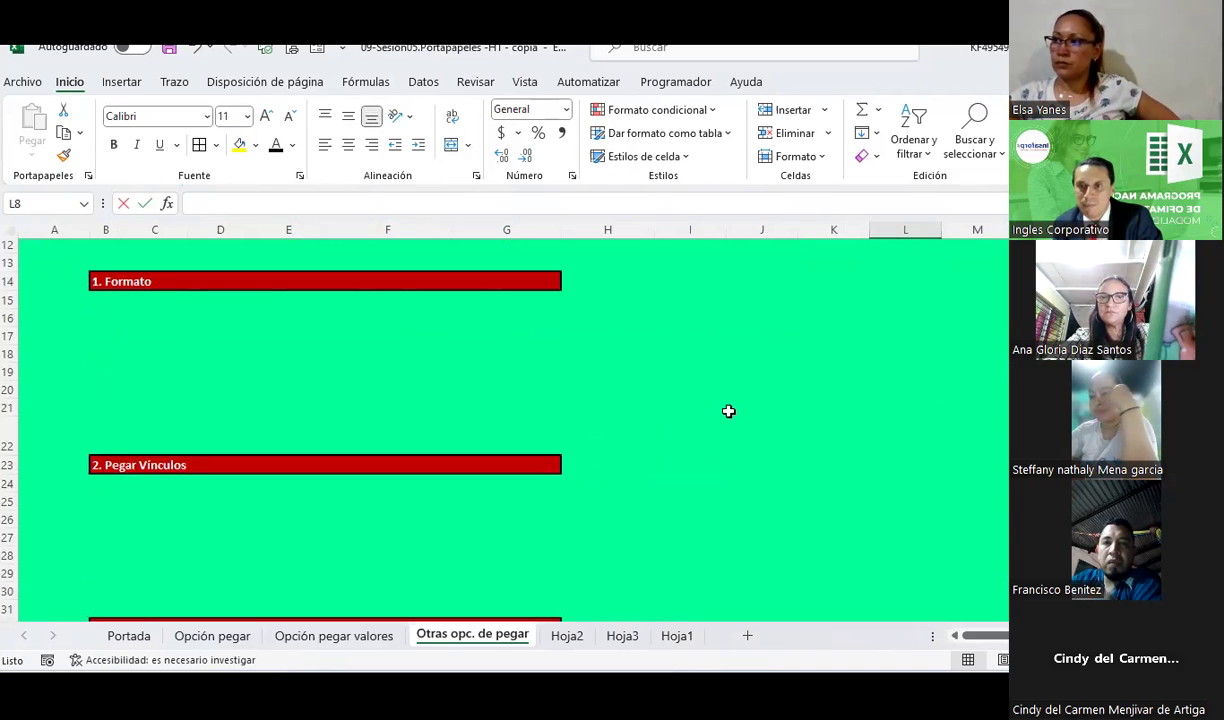